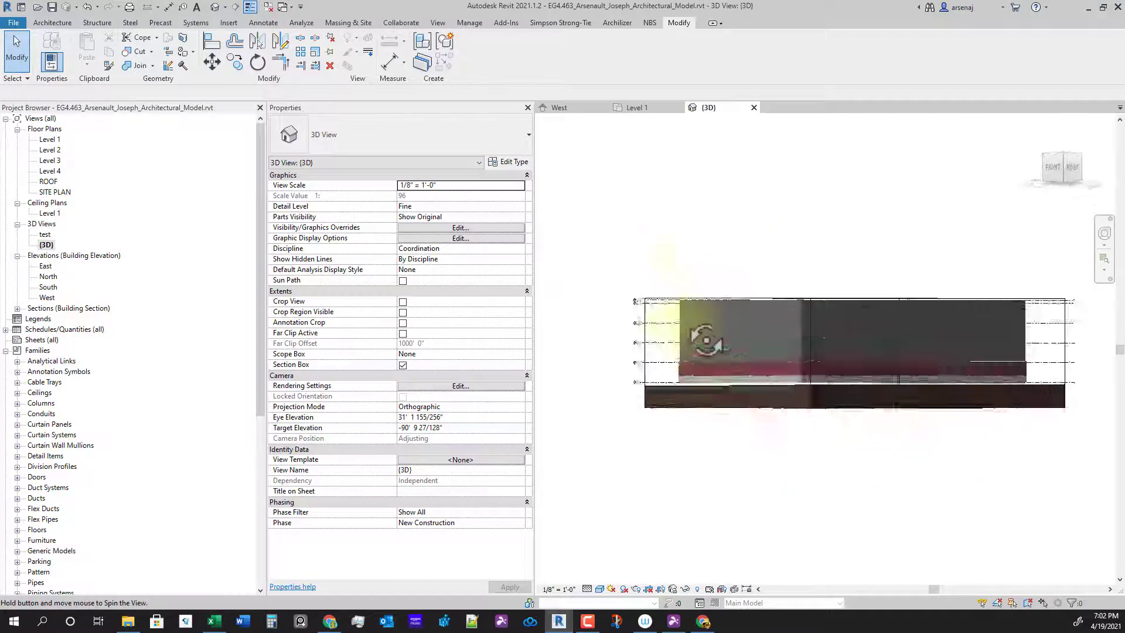
Inspect the building's exterior walls from different sides in the 3D view
scroll(733, 263, "up", 3)
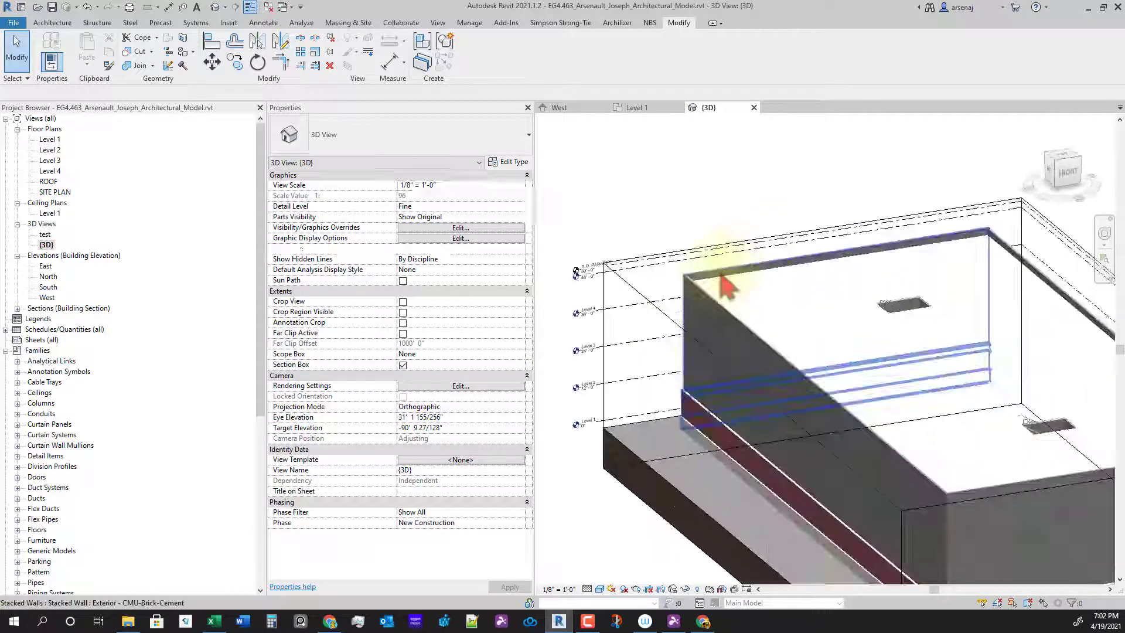
scroll(740, 304, "down", 1)
scroll(746, 320, "down", 1)
middle_click_drag(914, 513, 715, 465, "shift")
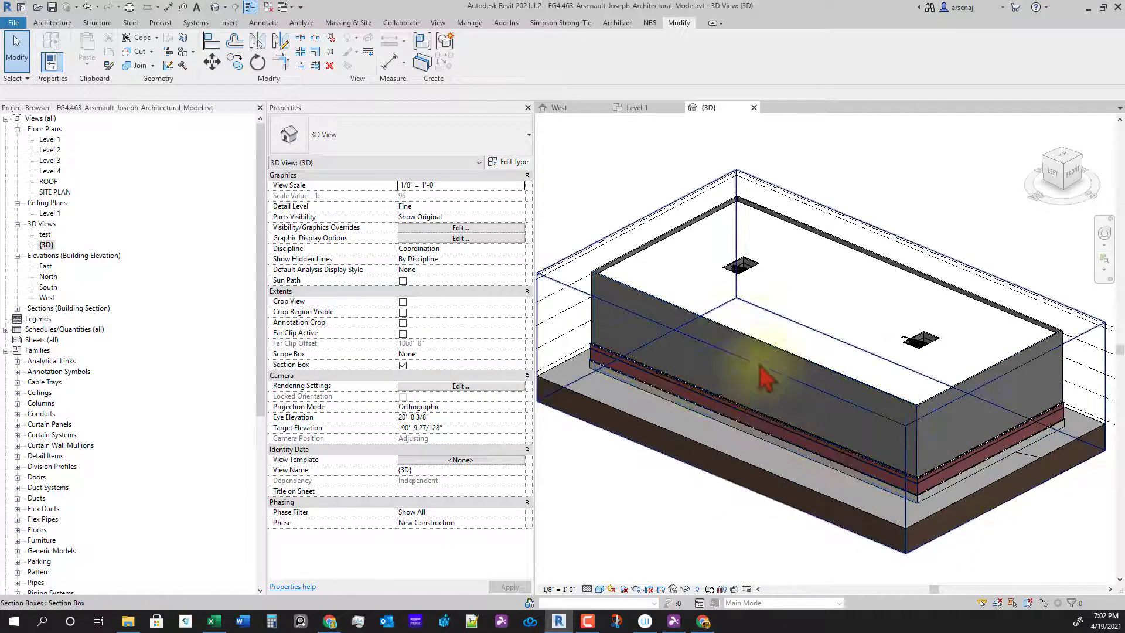
Open the Level 1 floor plan at the southwest corner of the exterior stacked walls
left_click(640, 109)
middle_click_drag(702, 444, 683, 271)
scroll(725, 417, "up", 5)
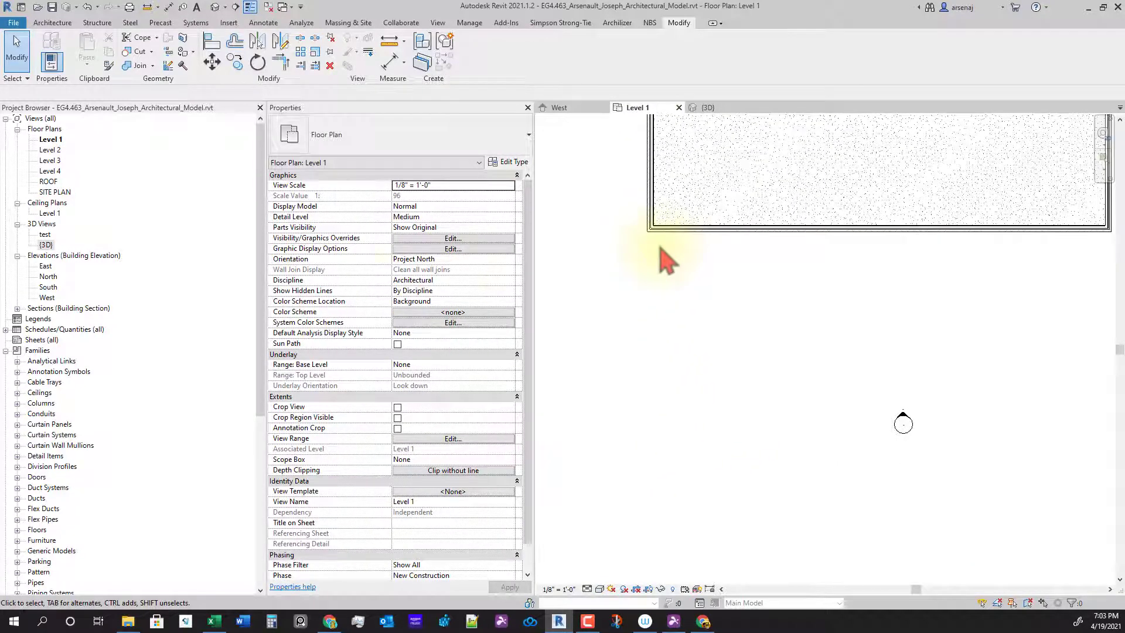
middle_click_drag(655, 234, 675, 358)
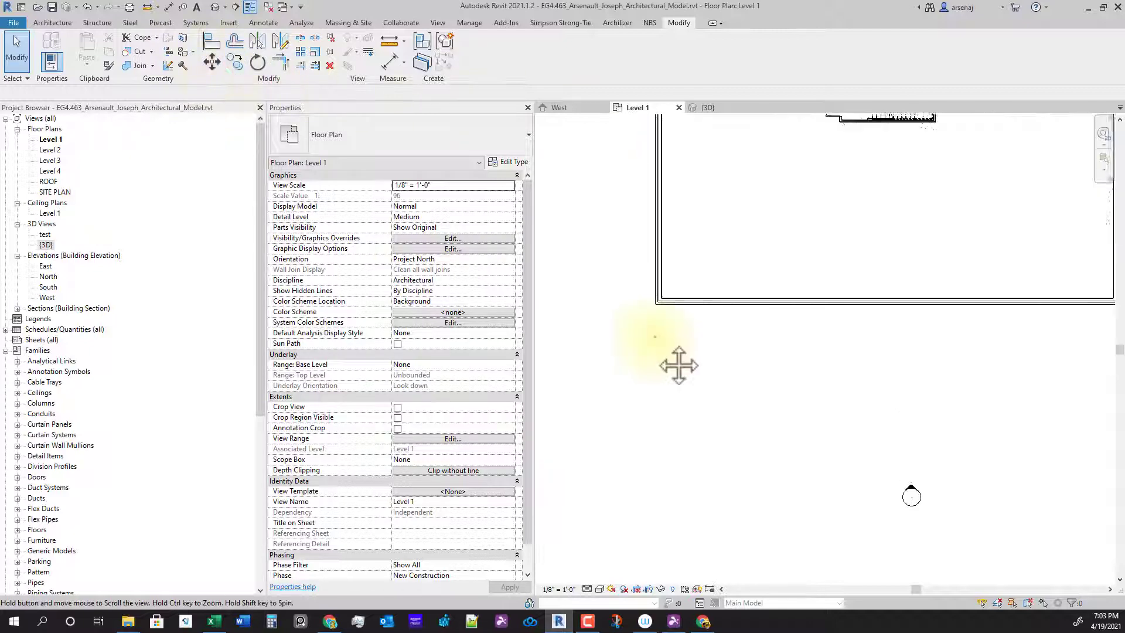
scroll(657, 300, "up", 2)
scroll(665, 311, "down", 1)
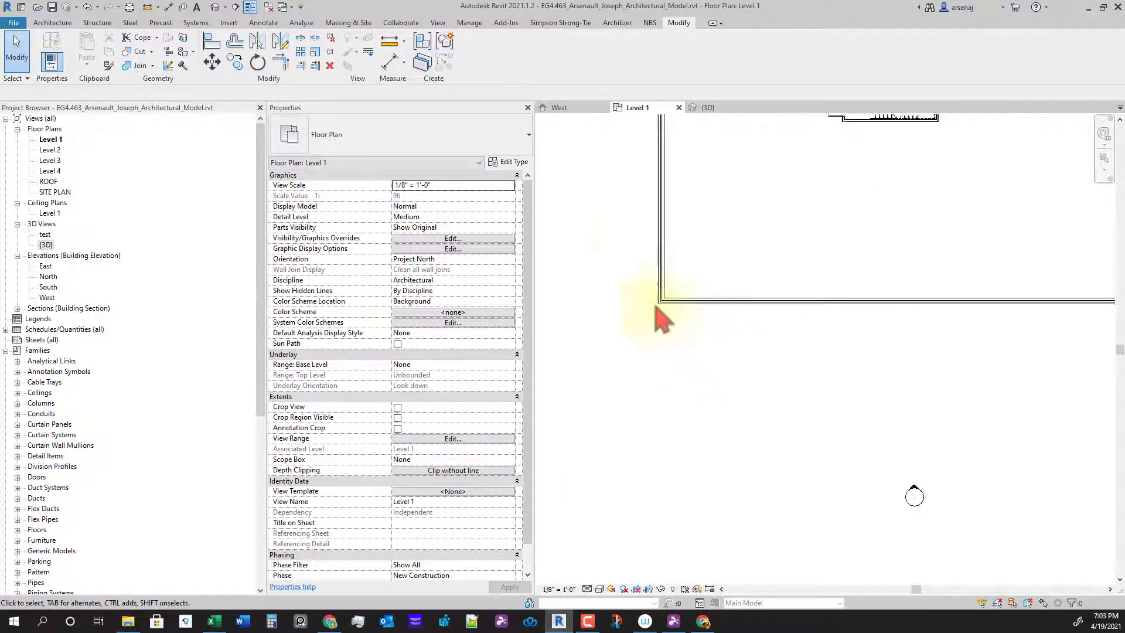
scroll(633, 279, "up", 2)
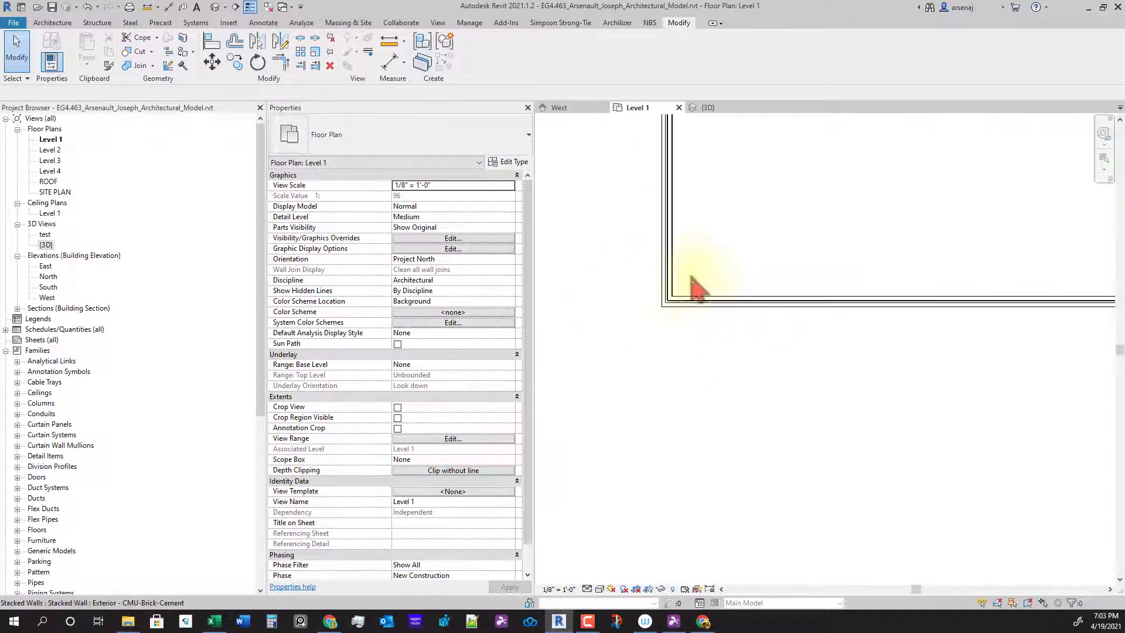
scroll(670, 290, "down", 2)
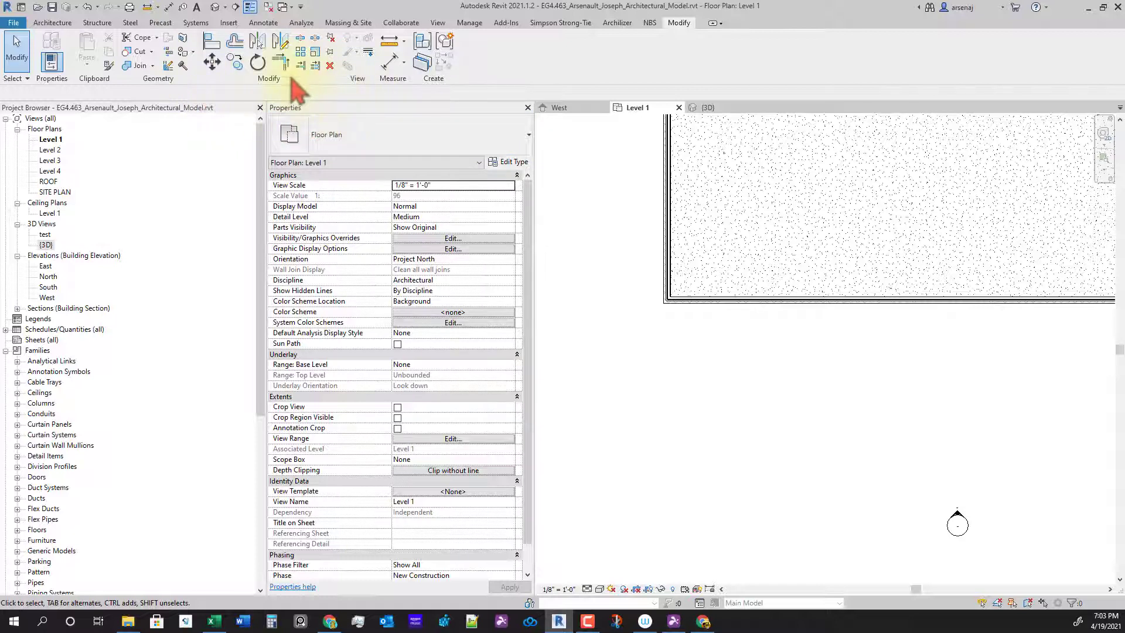
Draw a 6' by 6' thin detail-line square outside the west wall, near the building's southwest corner
left_click(263, 23)
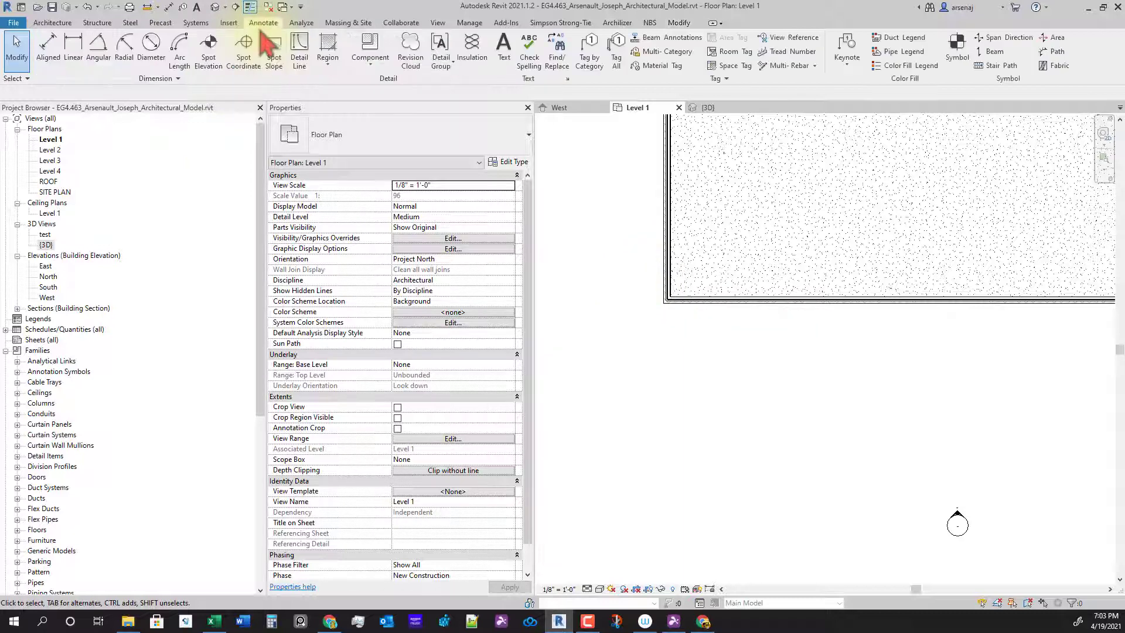
left_click(300, 57)
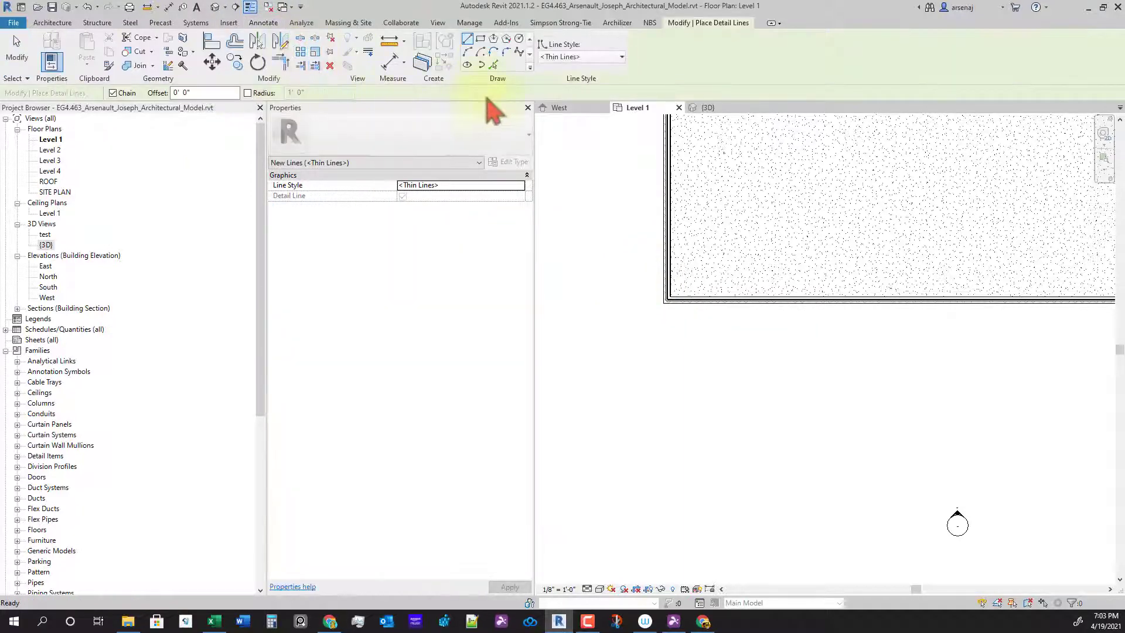
left_click(481, 39)
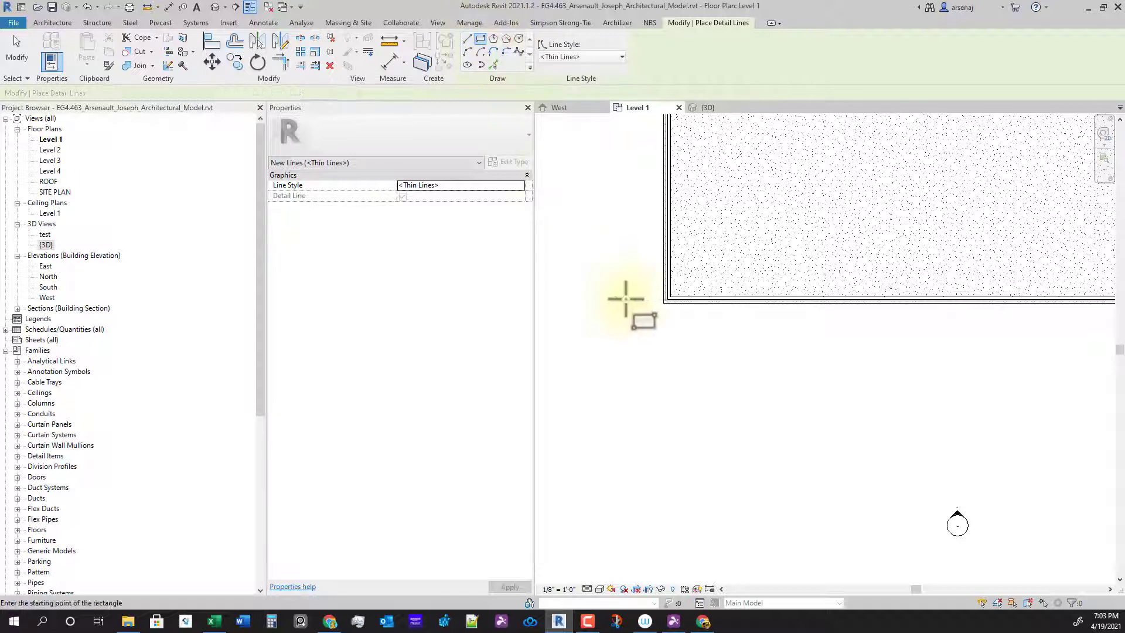
scroll(633, 282, "up", 2)
left_click(626, 233)
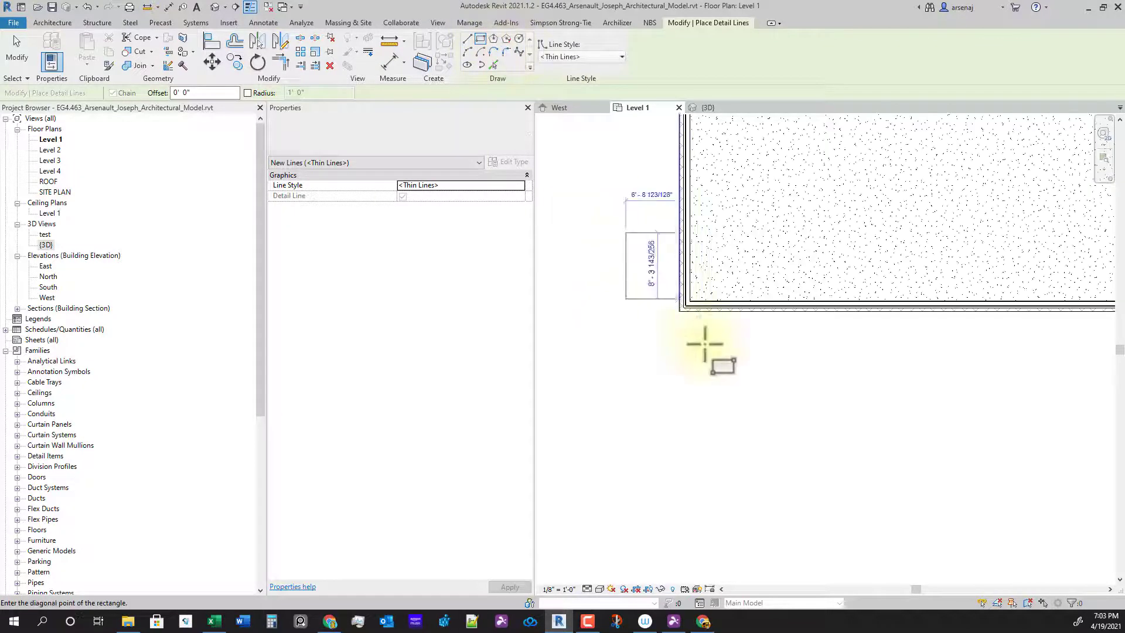
scroll(671, 302, "up", 2)
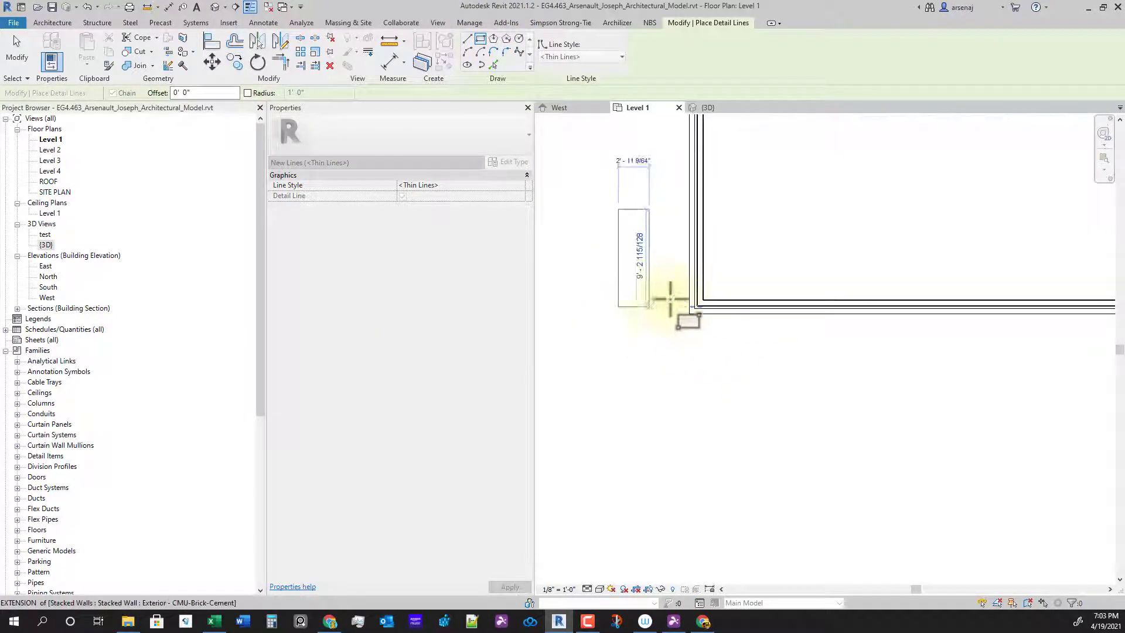
left_click(685, 268)
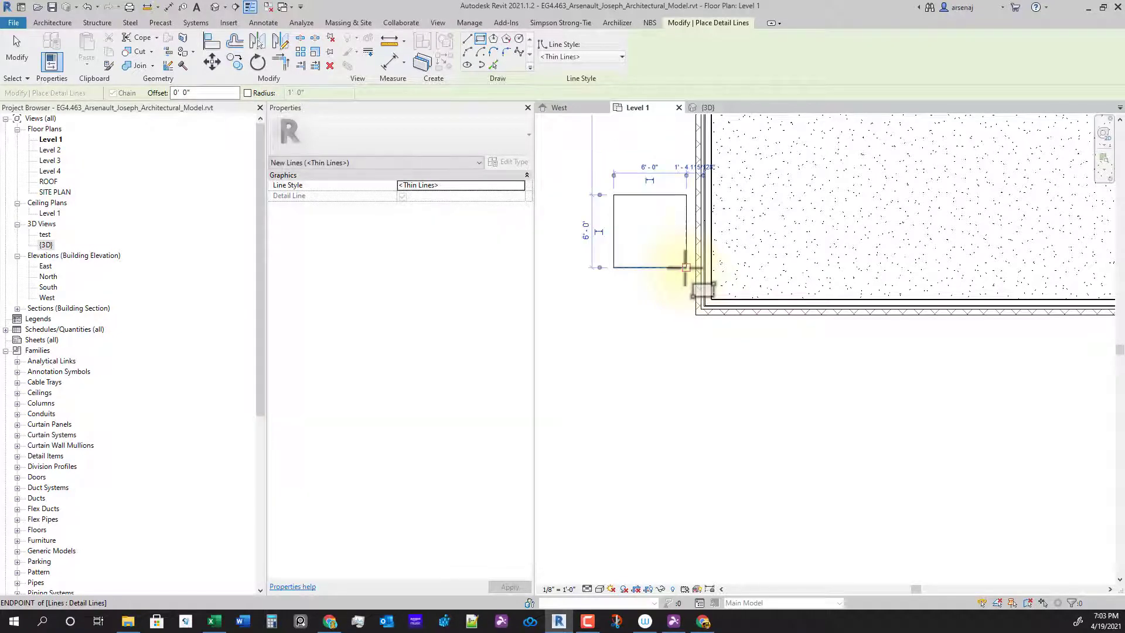
Add a diagonal detail line across the square from its upper-left to its lower-right corner
left_click(467, 39)
scroll(609, 228, "up", 2)
left_click(617, 188)
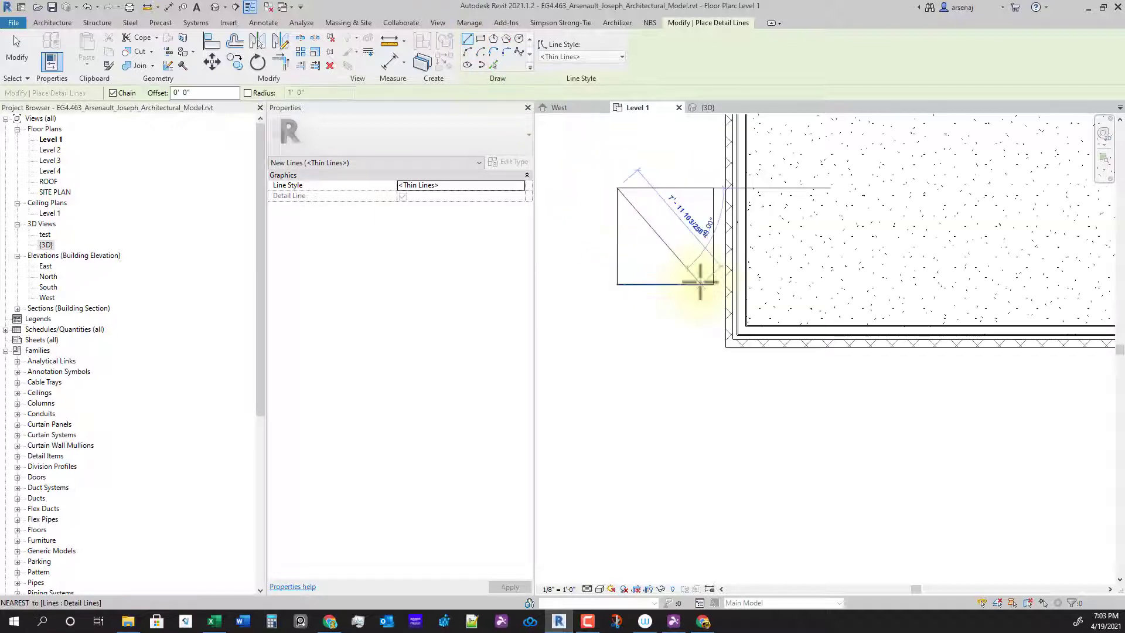
left_click(712, 284)
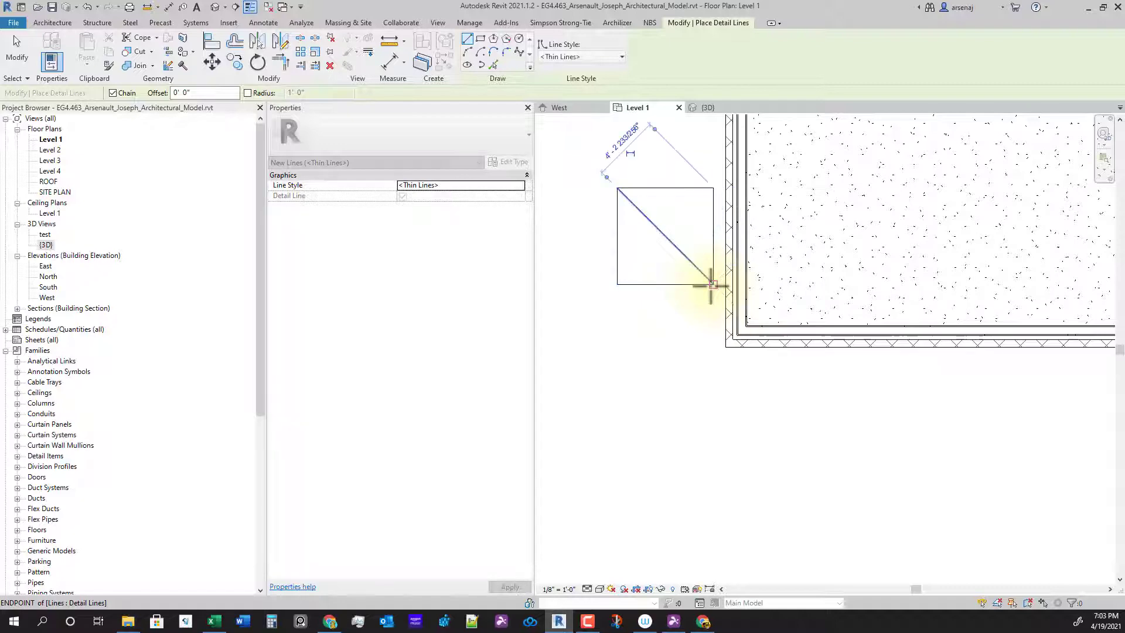
key("Escape")
key("Escape")
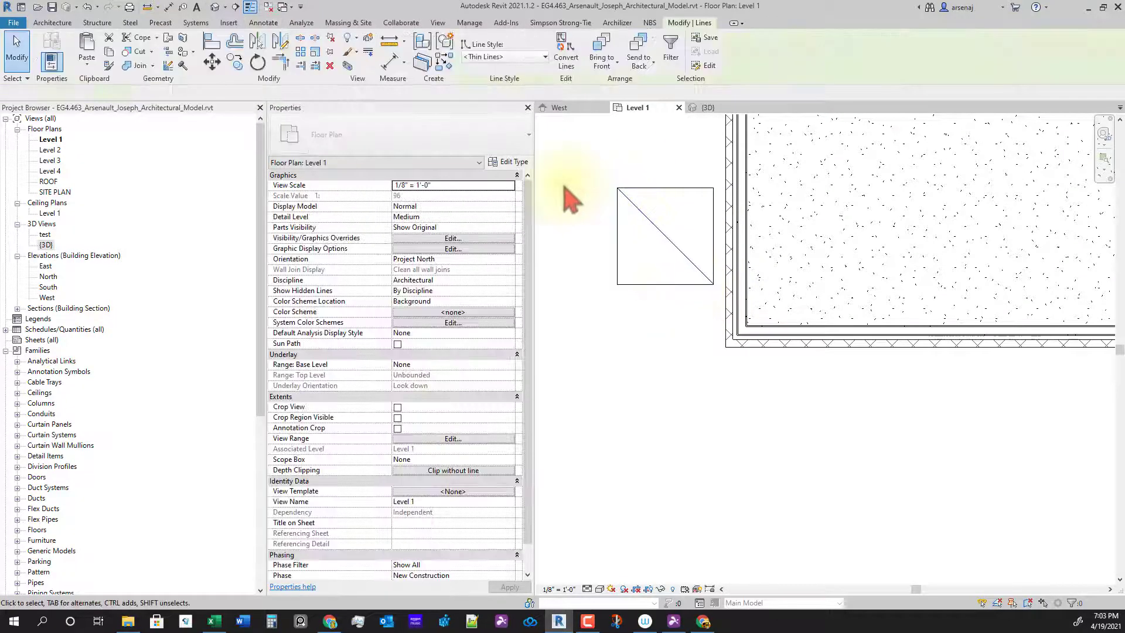
Move the square and its diagonal so the diagonal's midpoint sits on the outer southwest corner of the walls
left_click_drag(580, 160, 727, 315)
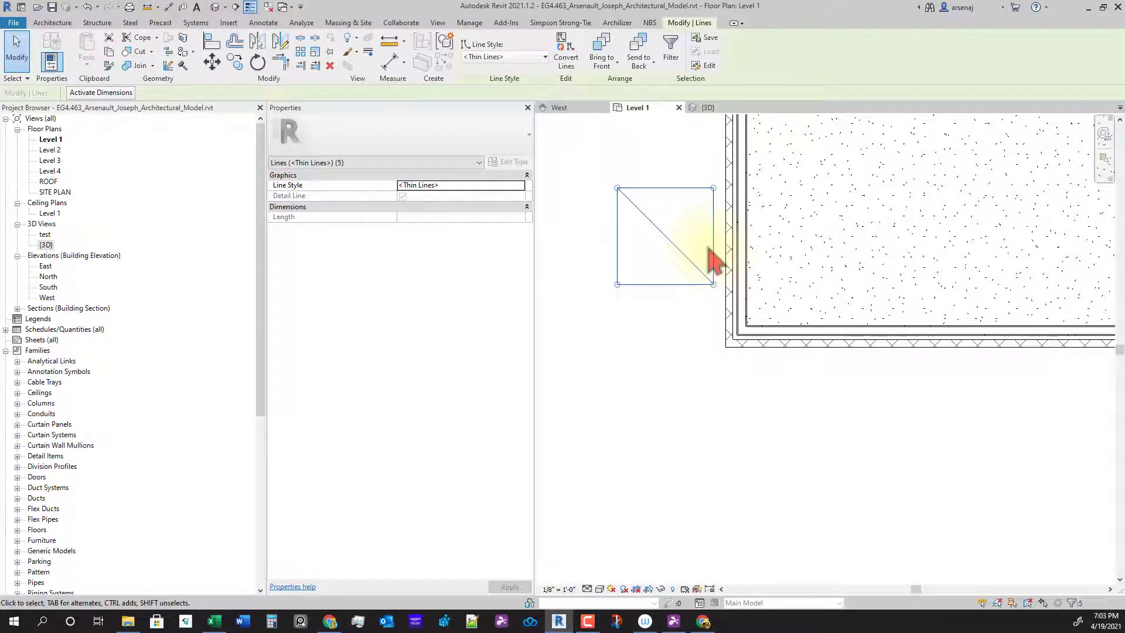
key("v")
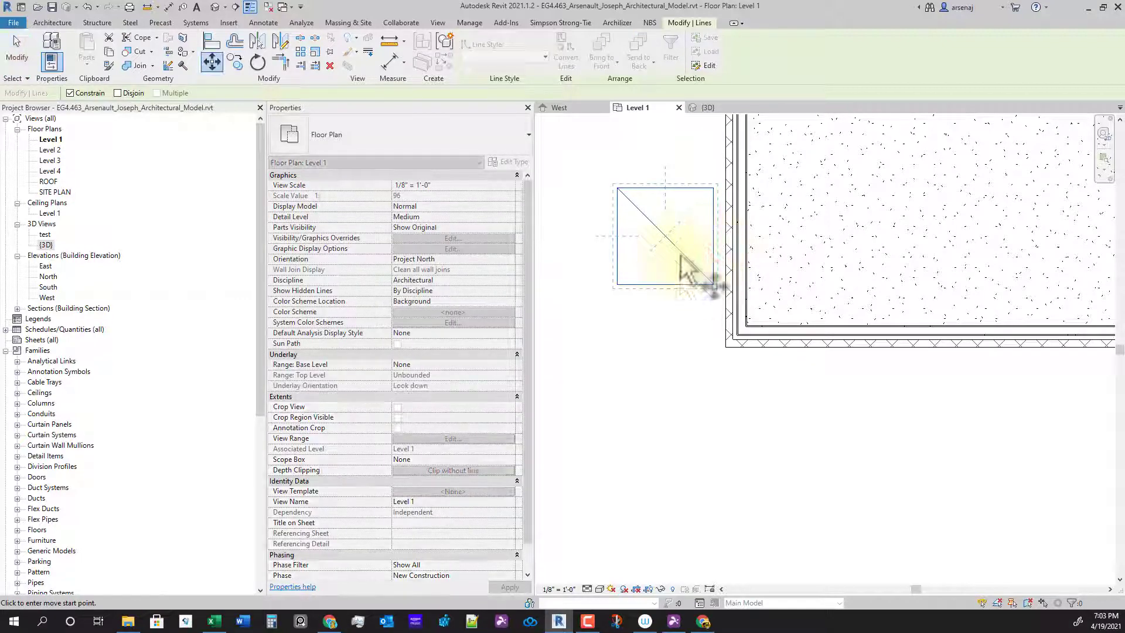
scroll(728, 353, "up", 2)
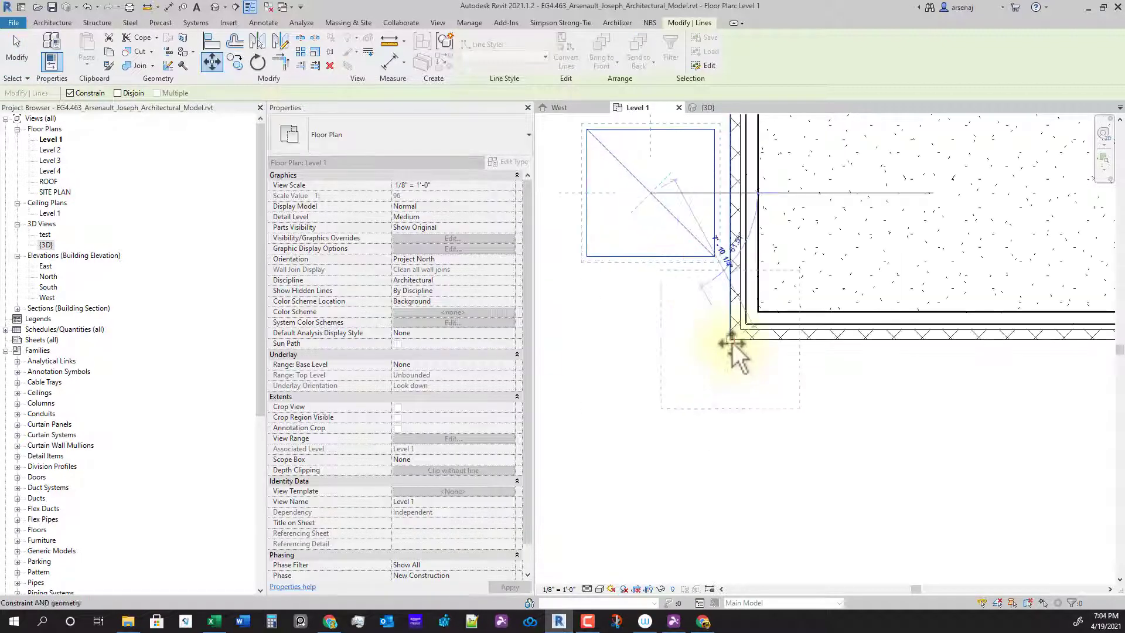
left_click(756, 380)
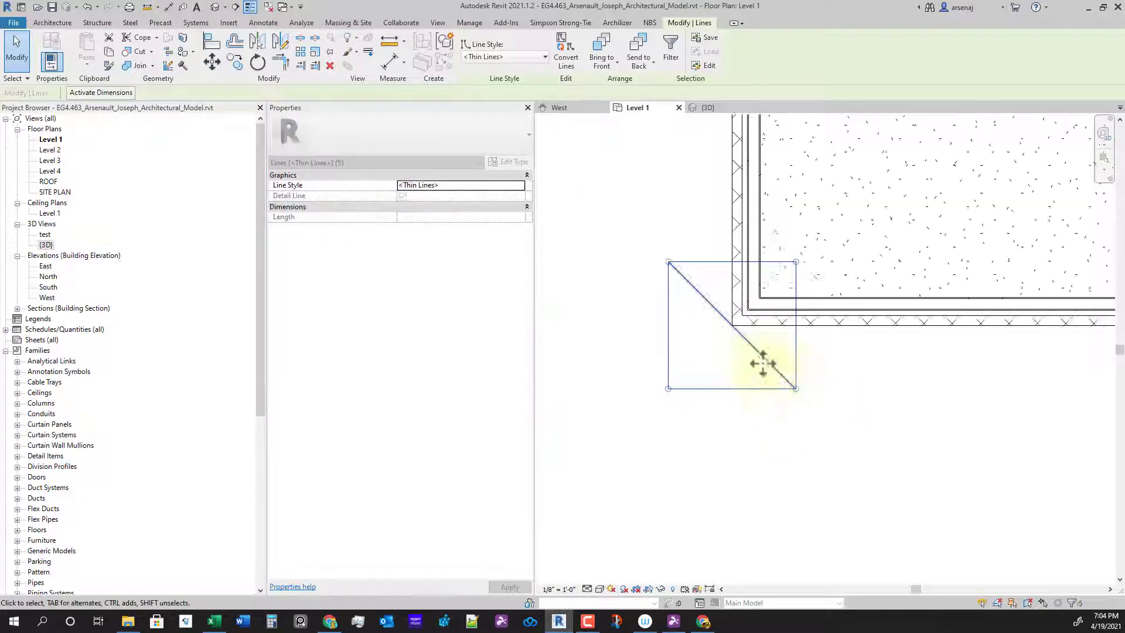
scroll(760, 359, "up", 2)
scroll(746, 340, "down", 3)
mouse_move(781, 375)
middle_mouse_down()
mouse_move(783, 414)
mouse_move(774, 322)
middle_mouse_up()
scroll(763, 378, "up", 3)
scroll(764, 387, "down", 3)
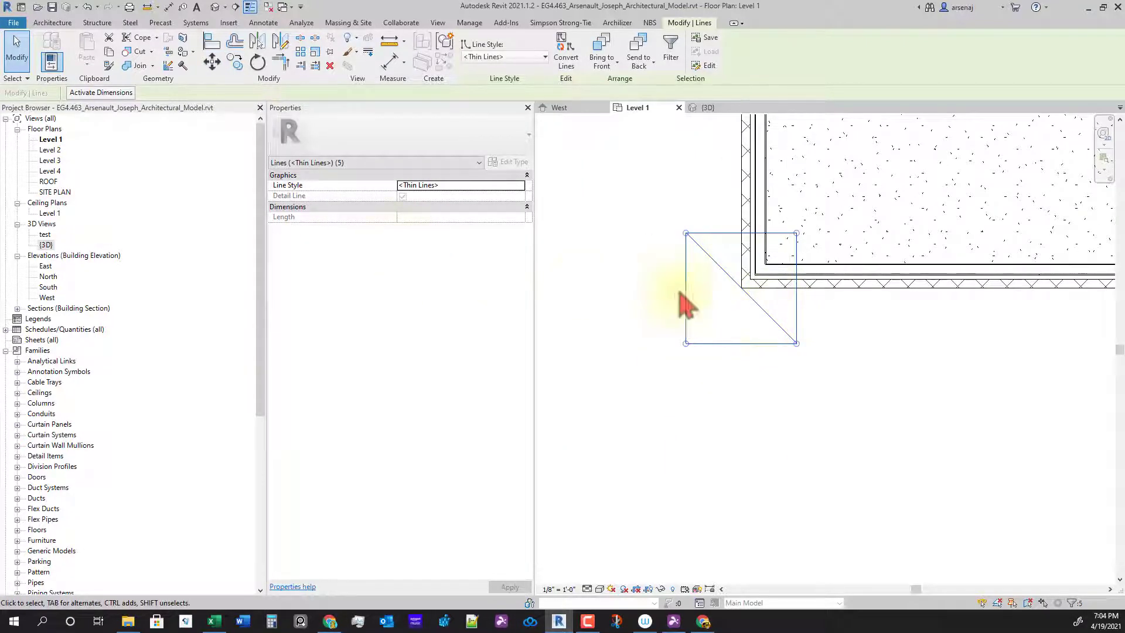
scroll(743, 258, "up", 1)
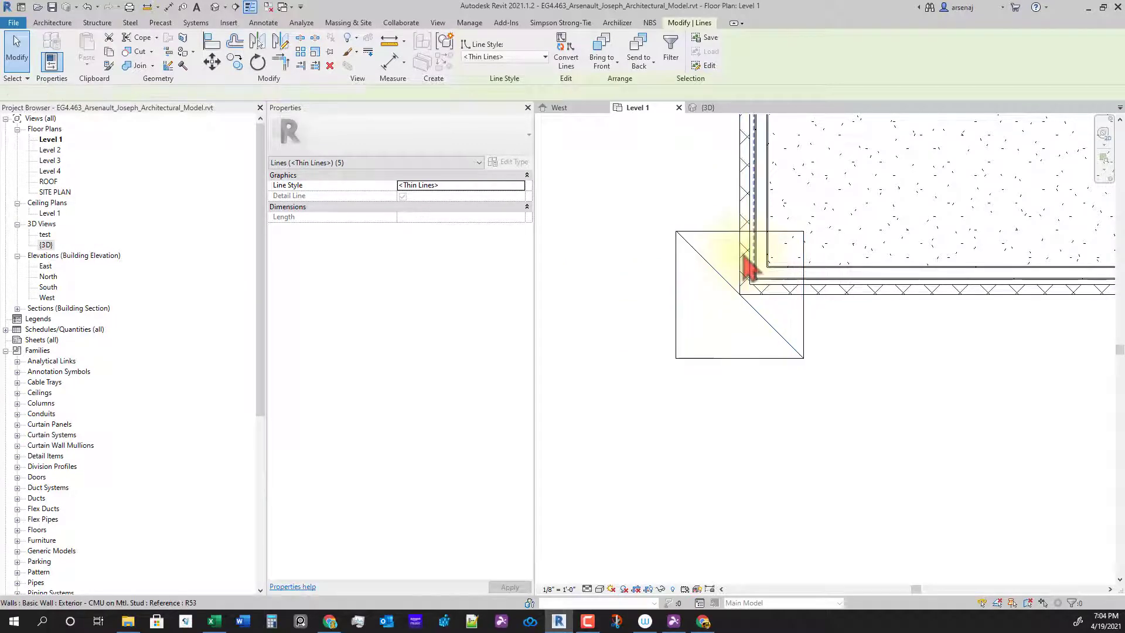
Add aligned dimensions from the west and south outer wall faces to the square's left and bottom edges
key("d")
key("i")
left_click(742, 189)
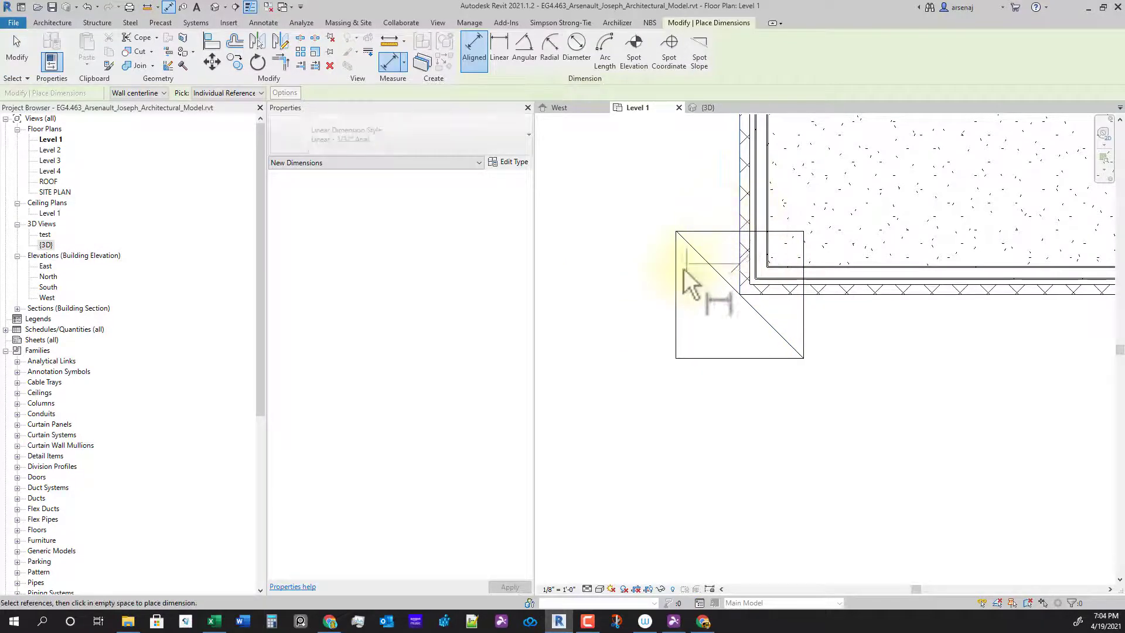
left_click(680, 266)
left_click(645, 198)
left_click(859, 294)
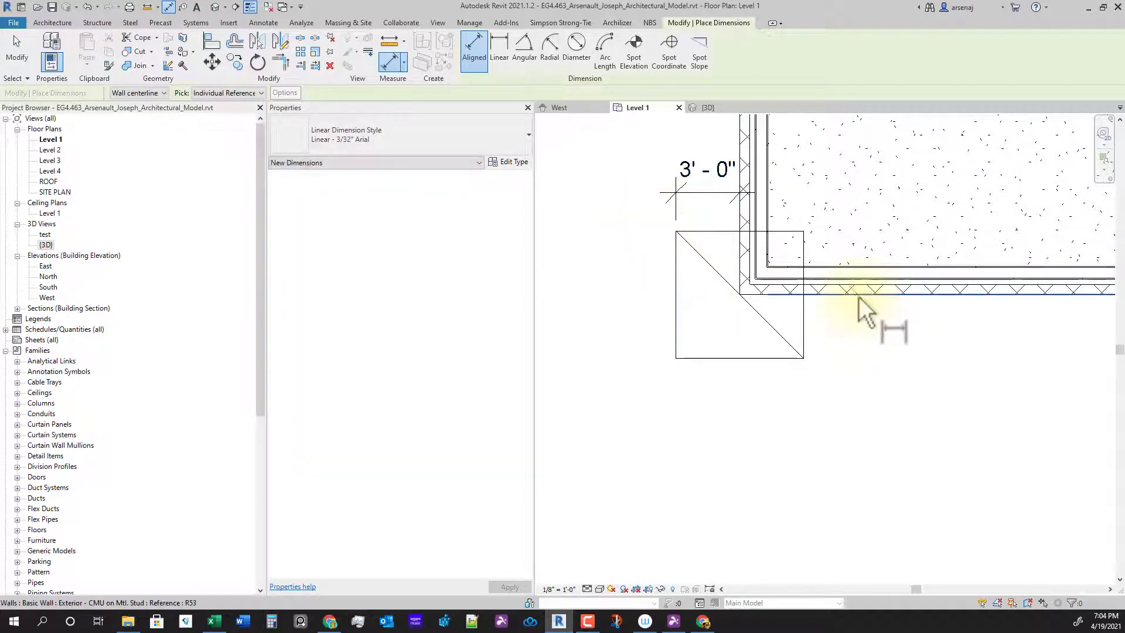
left_click(782, 358)
left_click(892, 352)
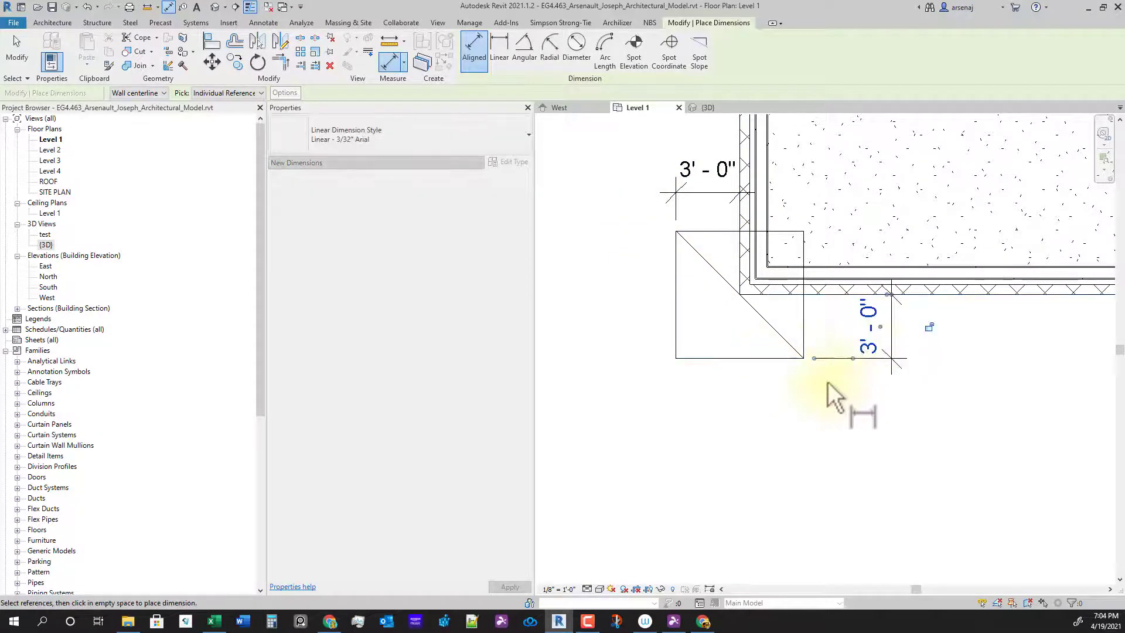
Dimension the square's overall width below it and its overall height to its left
left_click(678, 329)
left_click(681, 429)
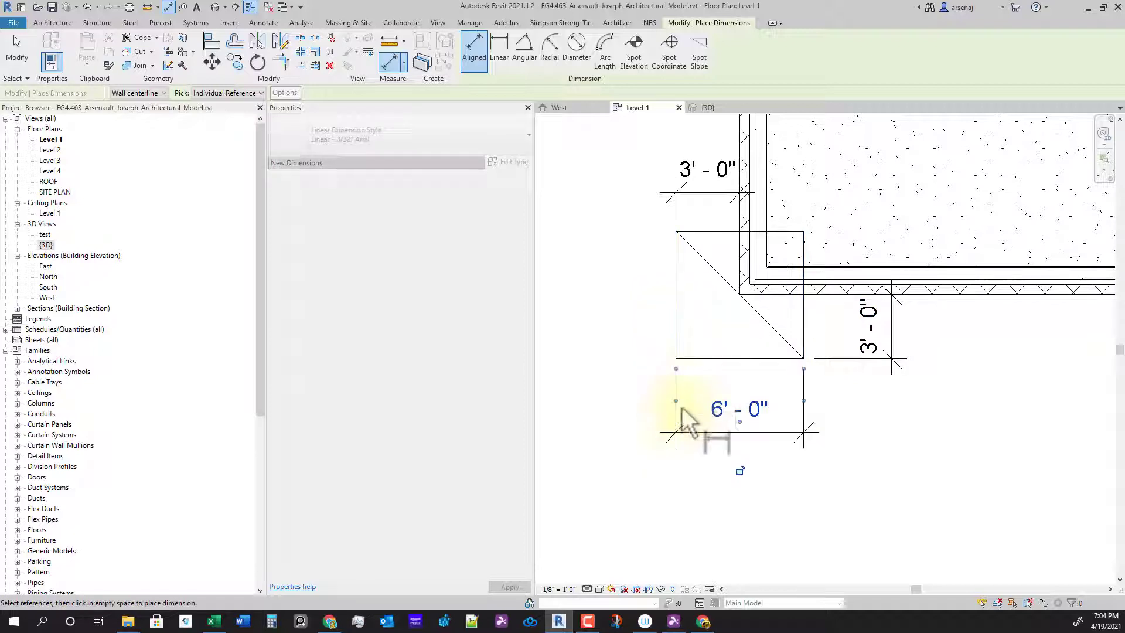
left_click(702, 361)
key("Escape")
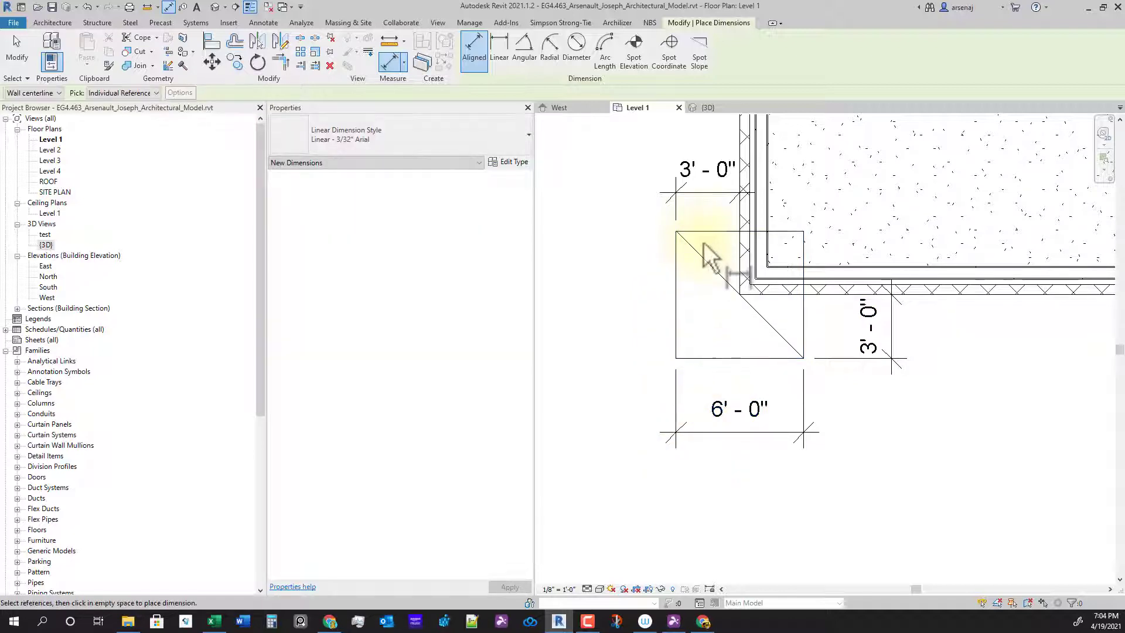
left_click(706, 232)
left_click(720, 358)
left_click(622, 297)
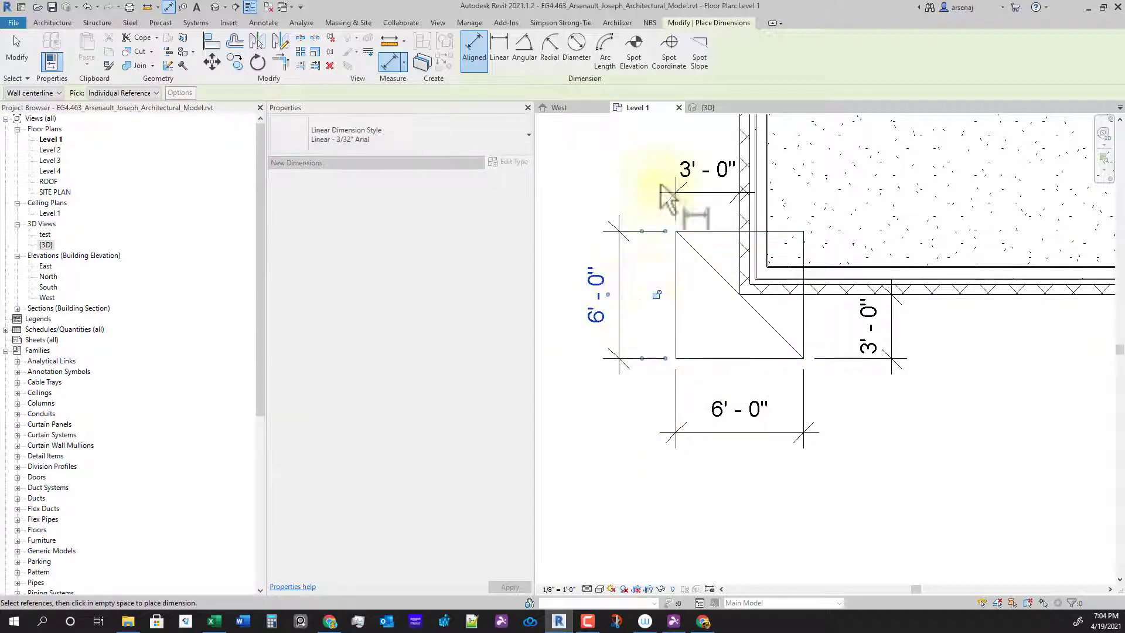
scroll(844, 451, "down", 3)
scroll(821, 410, "up", 1)
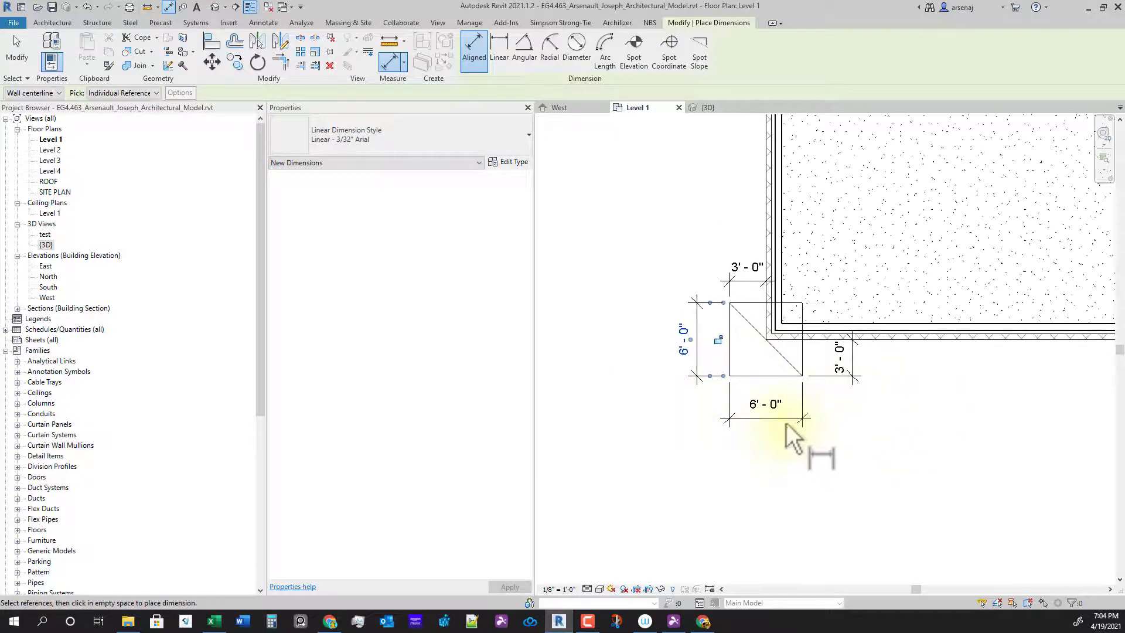
middle_click_drag(787, 424, 757, 436)
left_click(22, 45)
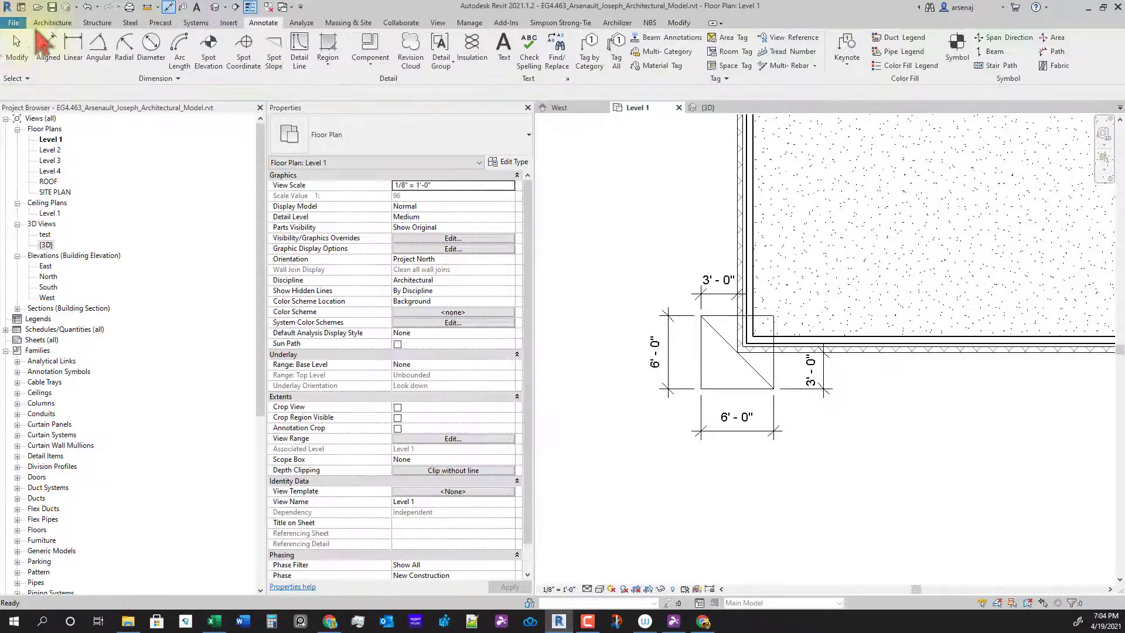
Start an architectural wall using the basic wall type Exterior - EIFS on Mtl. Stud
left_click(55, 25)
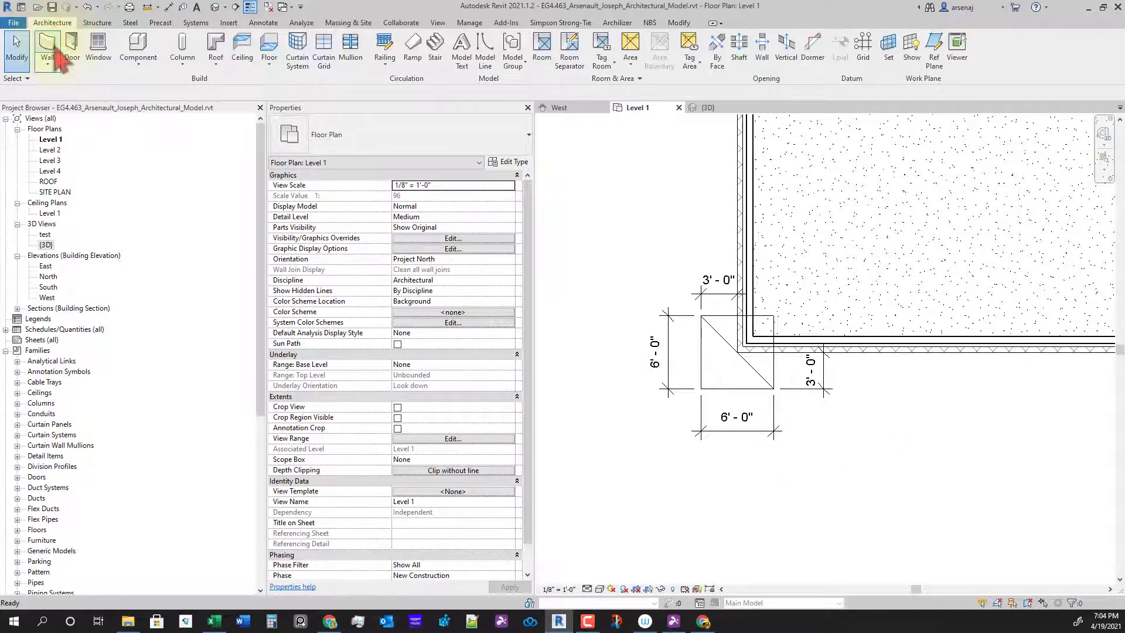
left_click(55, 52)
left_click(432, 149)
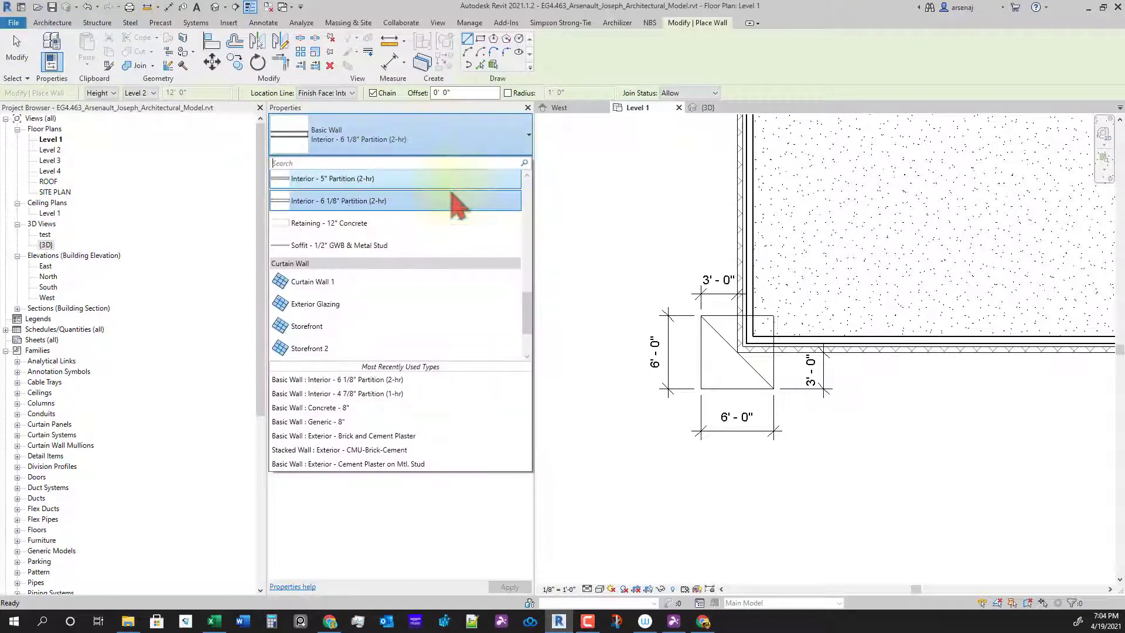
scroll(445, 287, "up", 5)
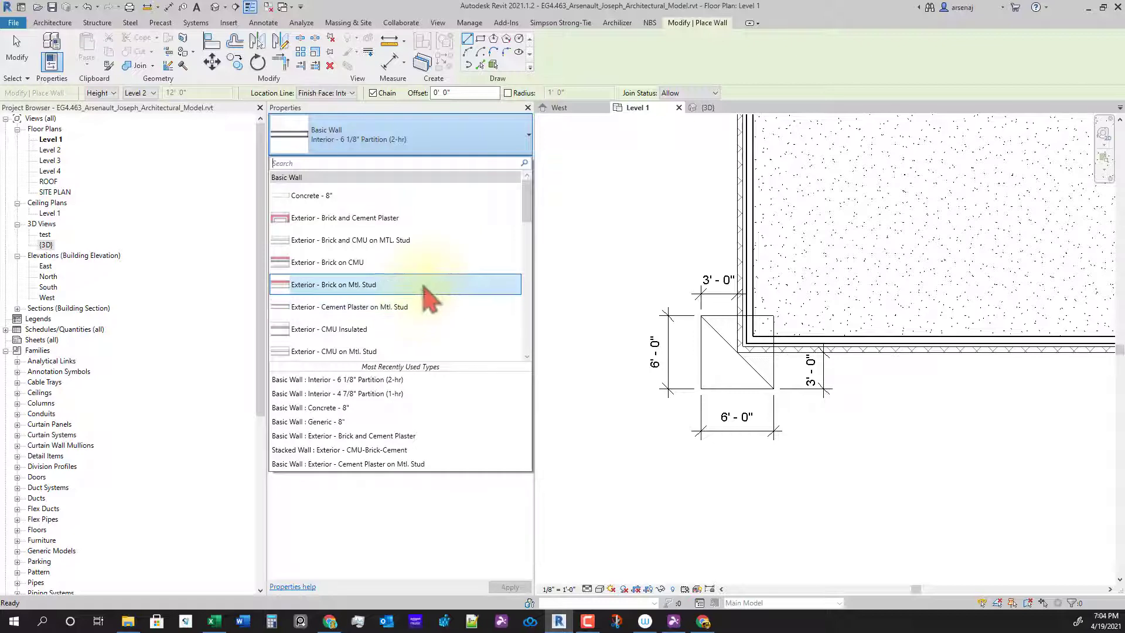
scroll(439, 302, "down", 1)
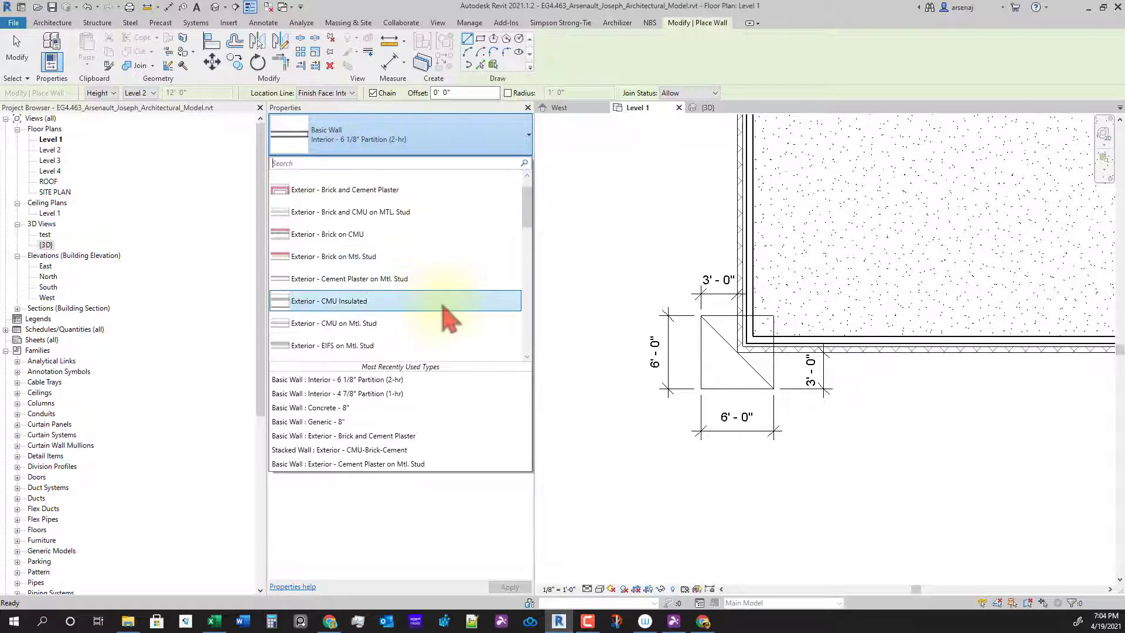
left_click(373, 346)
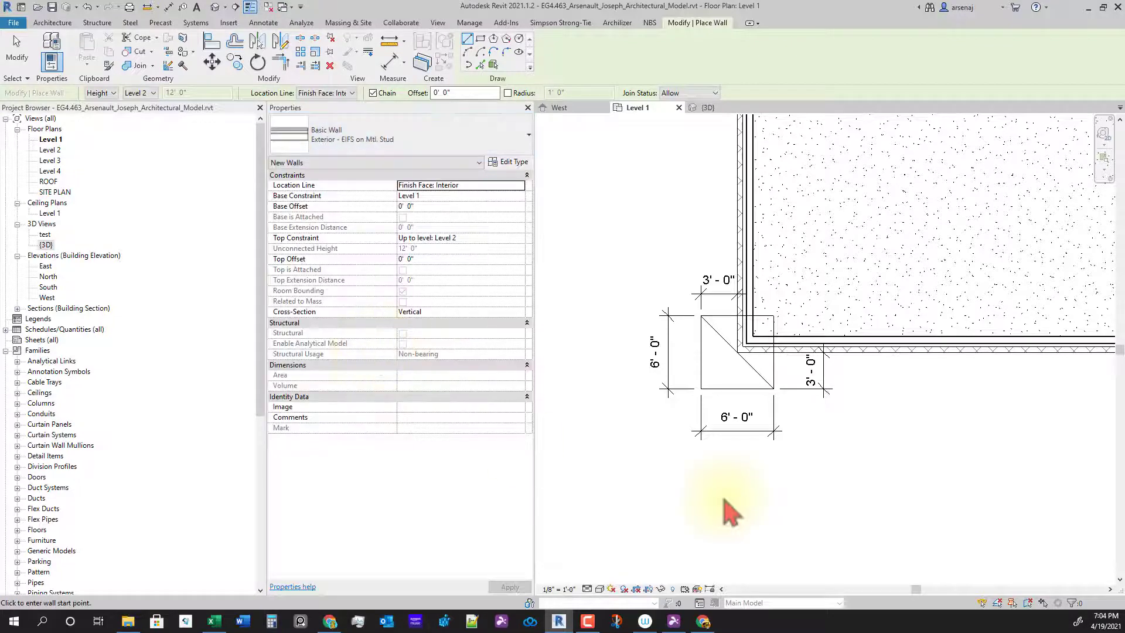
Draw the wall chain with location line Finish Face: Exterior from the west wall along the square's top, left, bottom and right edges to the south wall
left_click(524, 187)
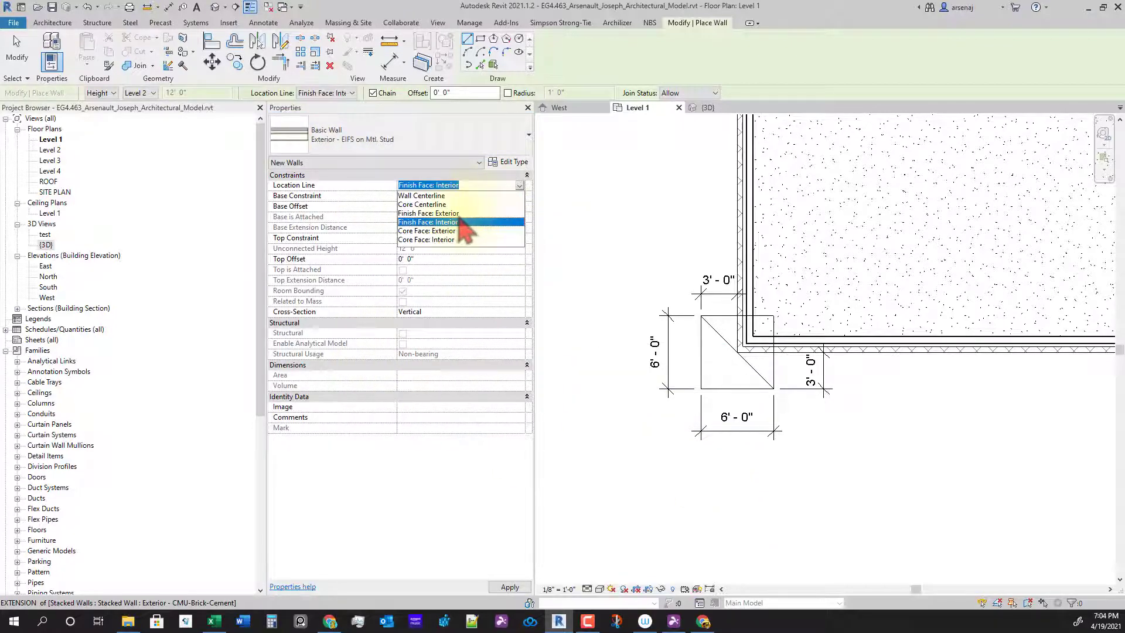
left_click(460, 222)
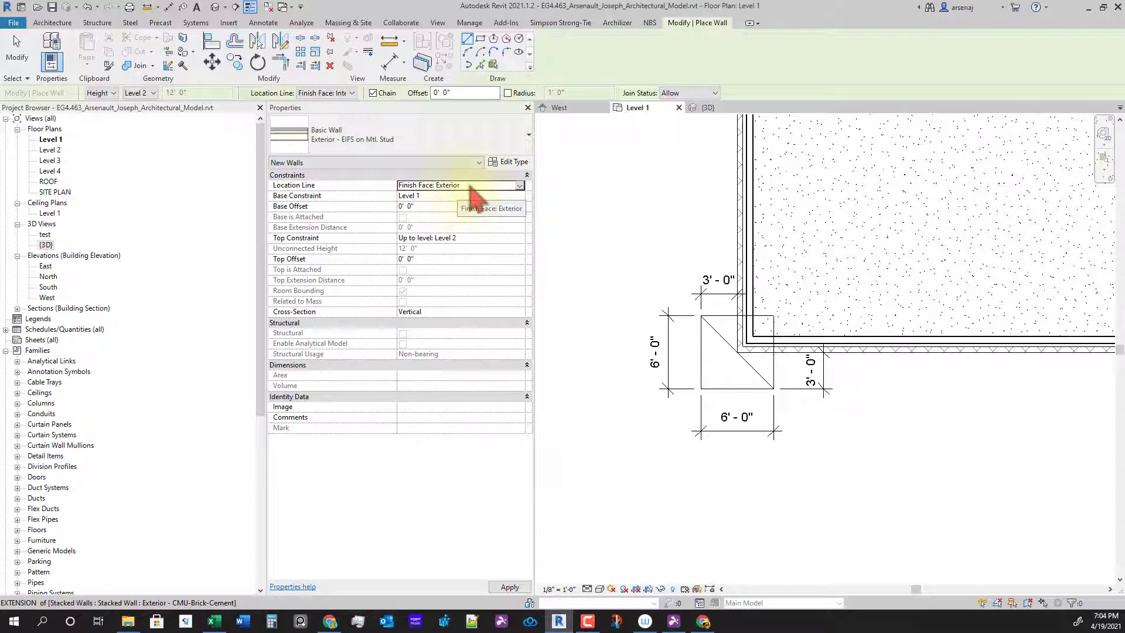
scroll(727, 329, "up", 2)
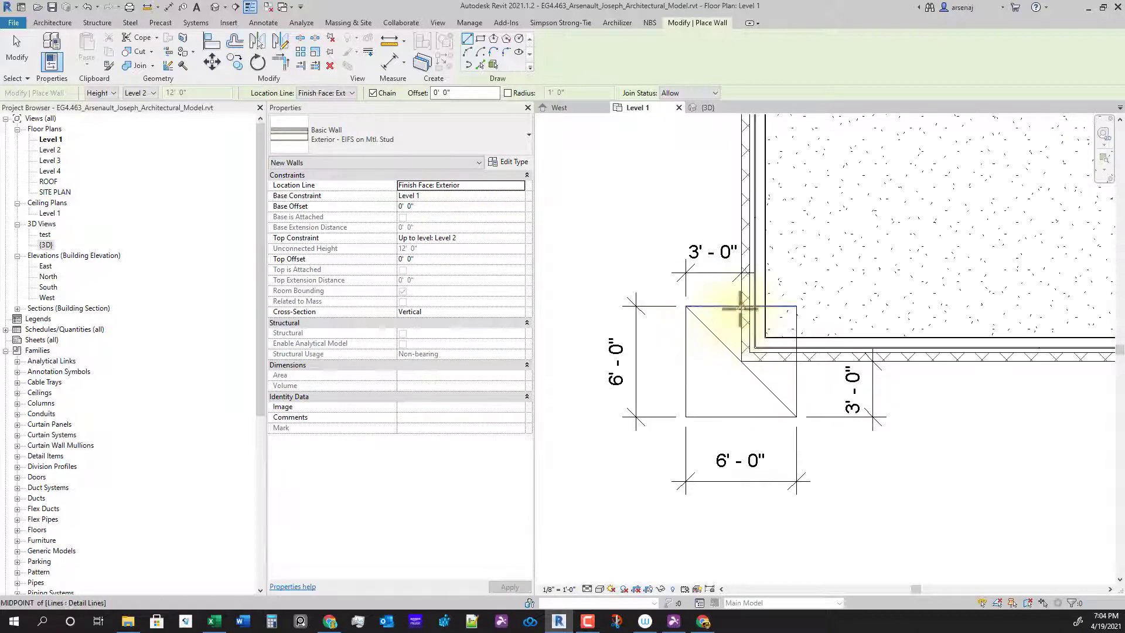
left_click(741, 306)
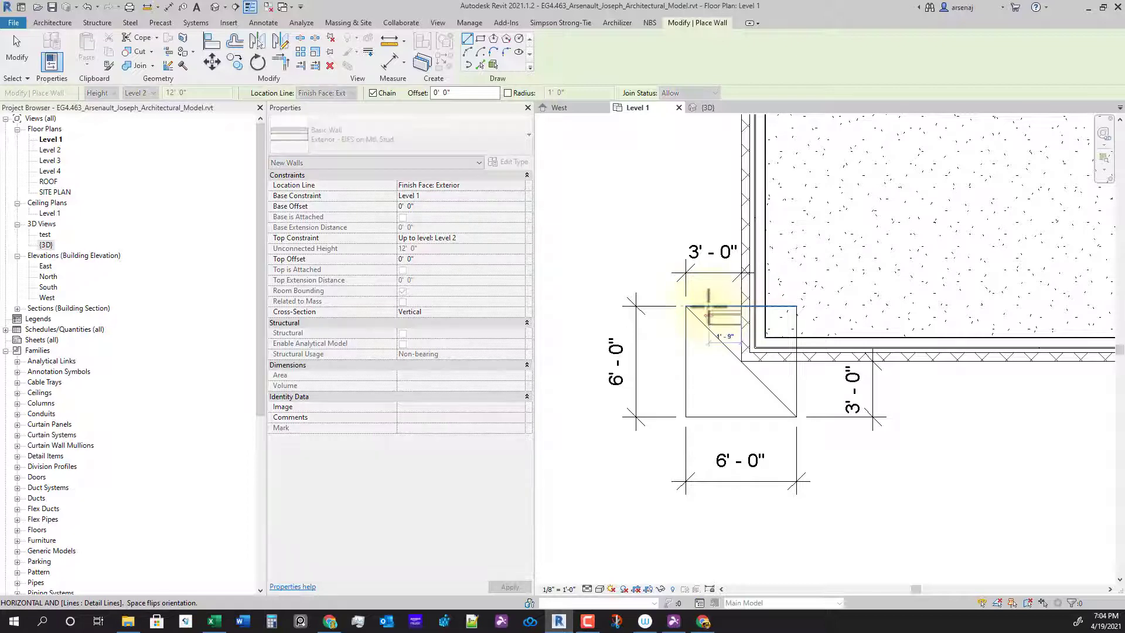
left_click(686, 306)
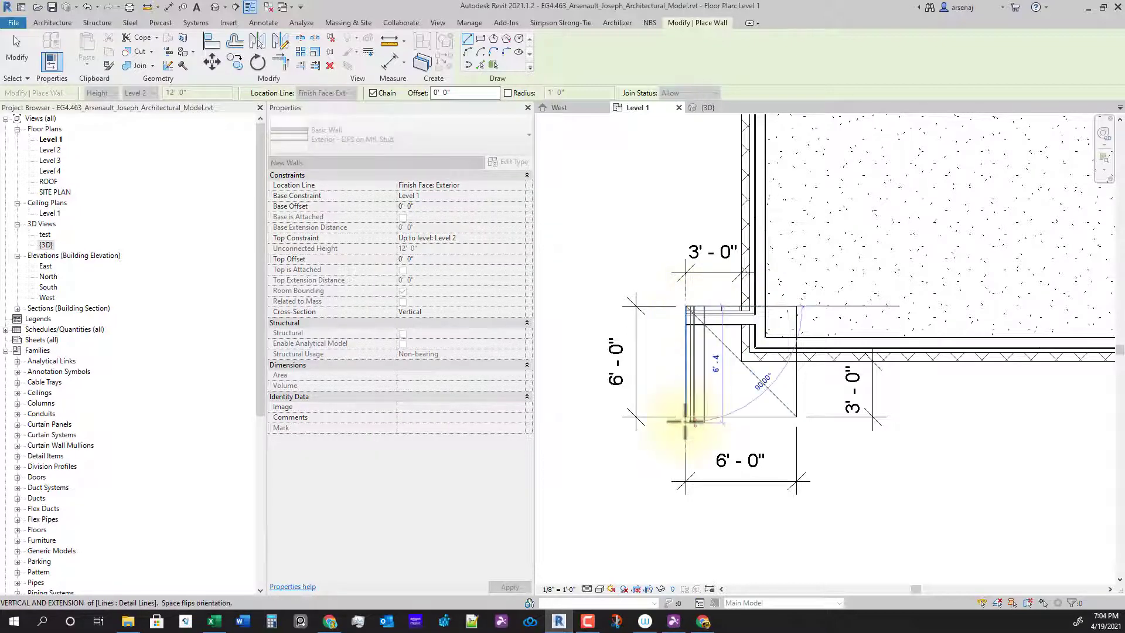
left_click(686, 418)
left_click(797, 417)
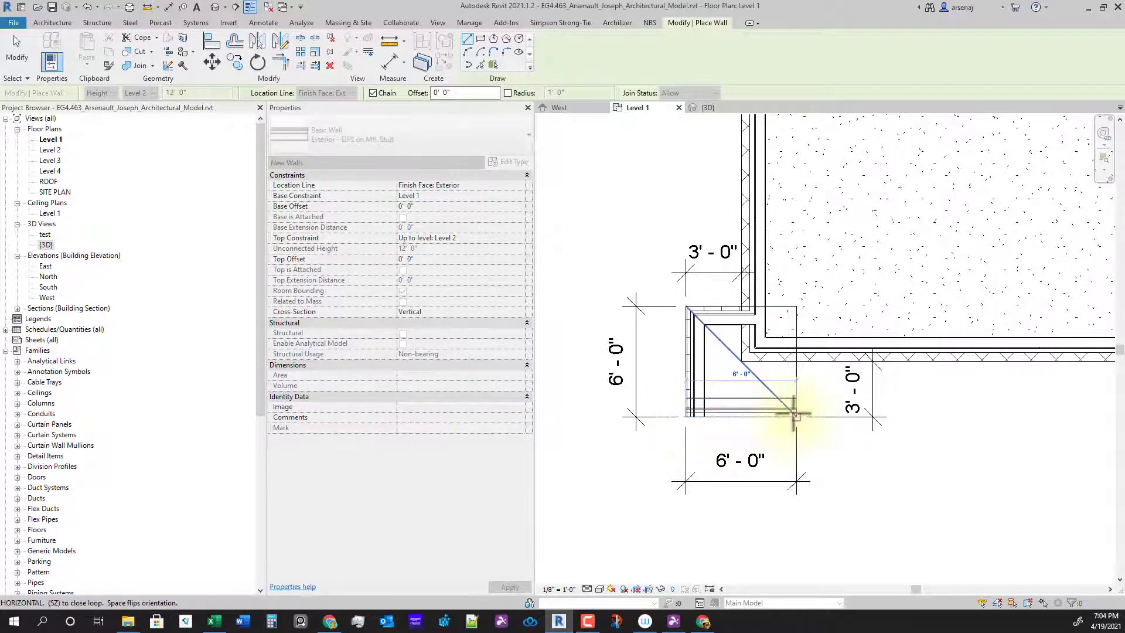
left_click(794, 361)
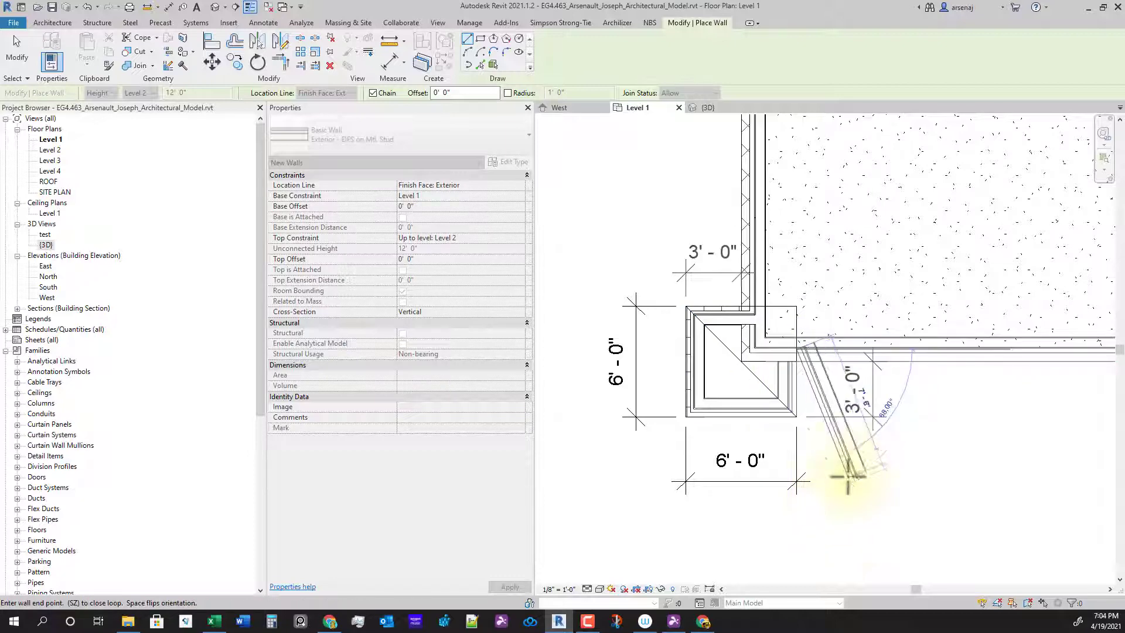
key("Escape")
key("Escape")
key("t")
key("r")
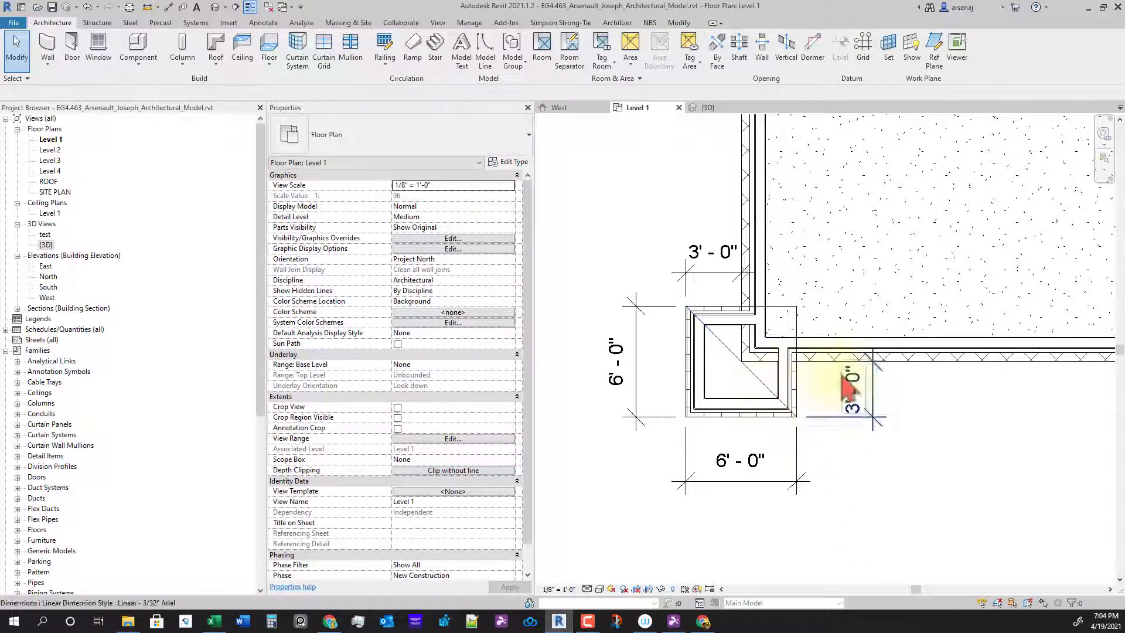
key("Escape")
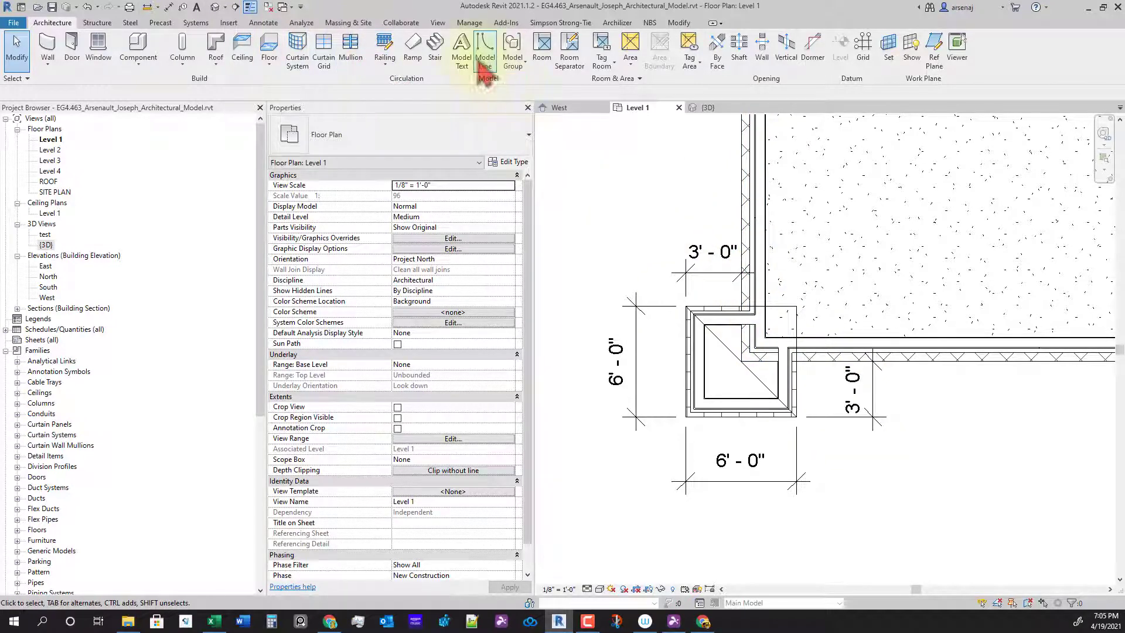
scroll(779, 410, "down", 2)
middle_click_drag(801, 462, 793, 457)
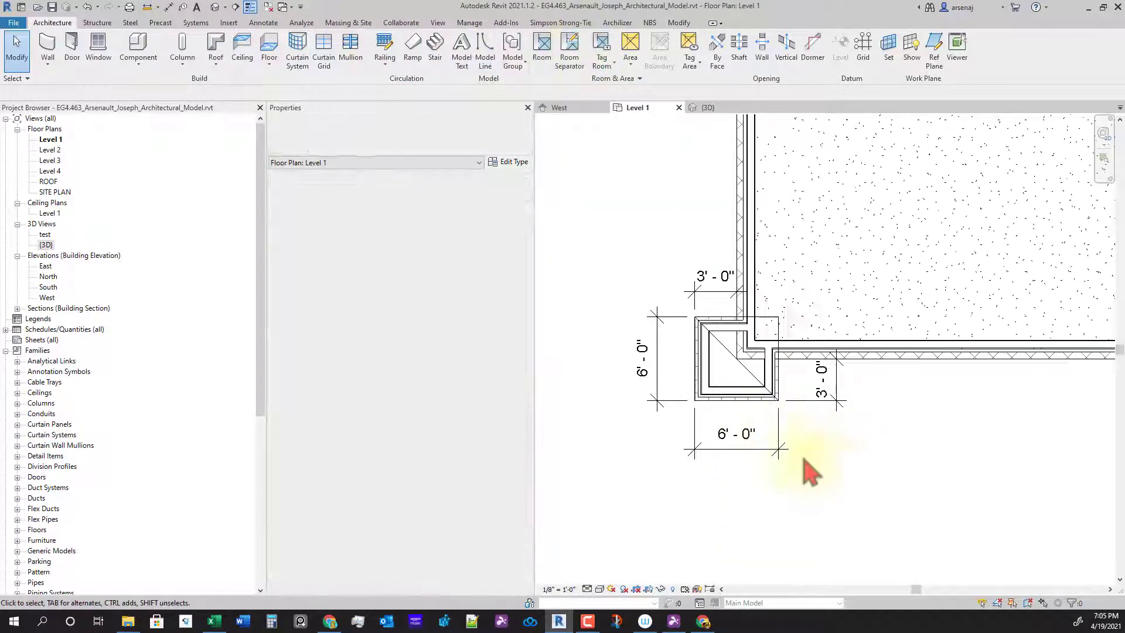
scroll(791, 463, "up", 1)
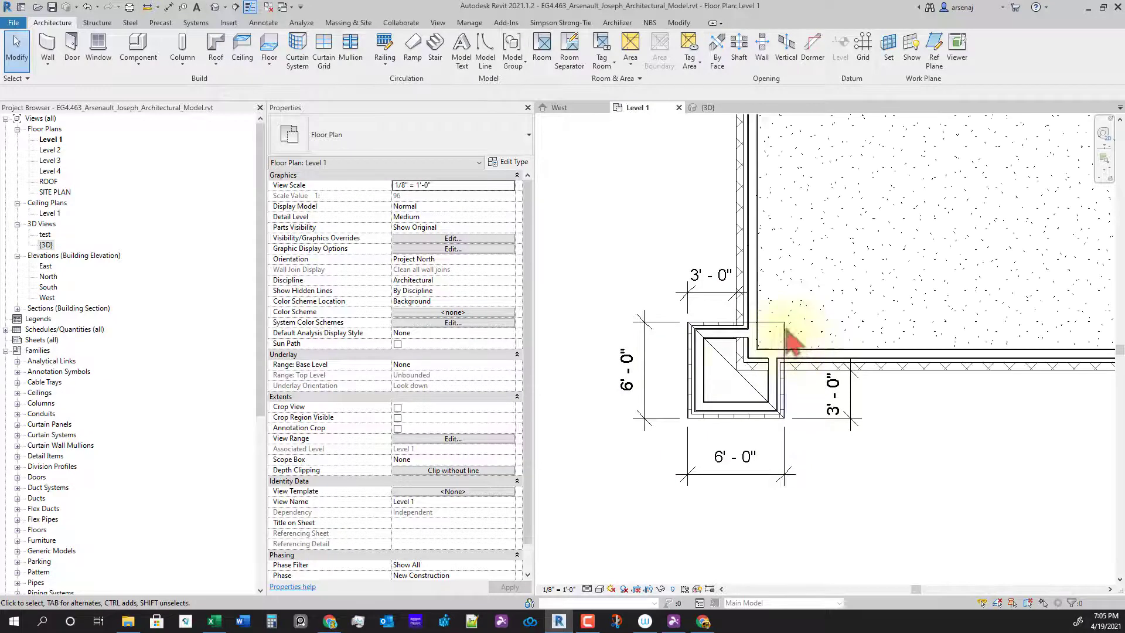
scroll(769, 381, "down", 2)
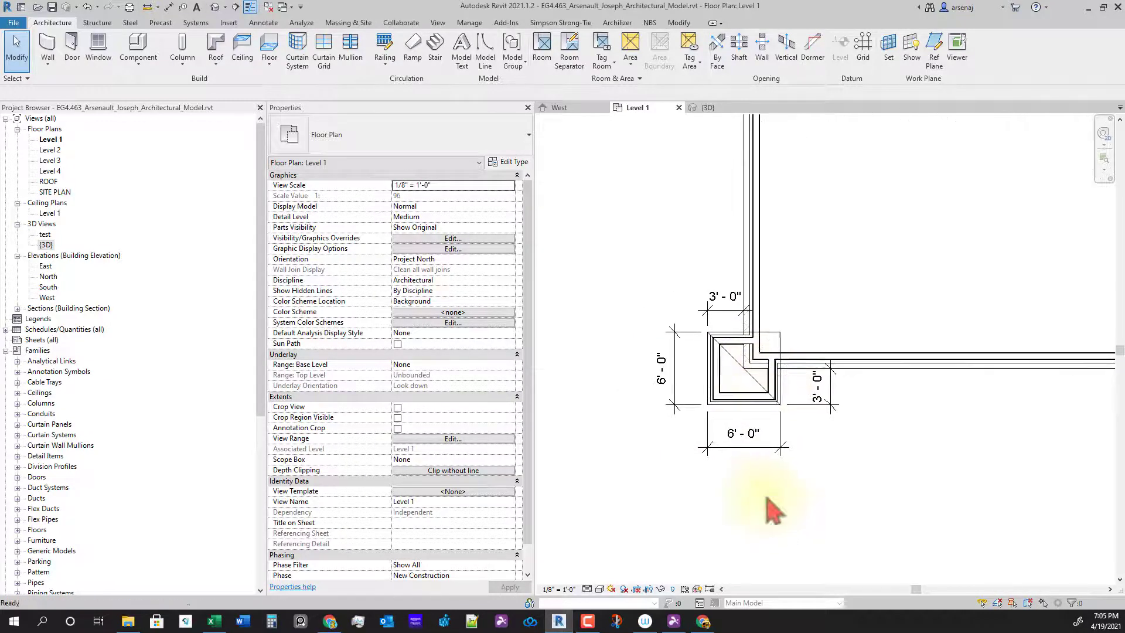
Open the West elevation and examine how the corner walls sit against the slab on grade and the building wall
left_click(557, 108)
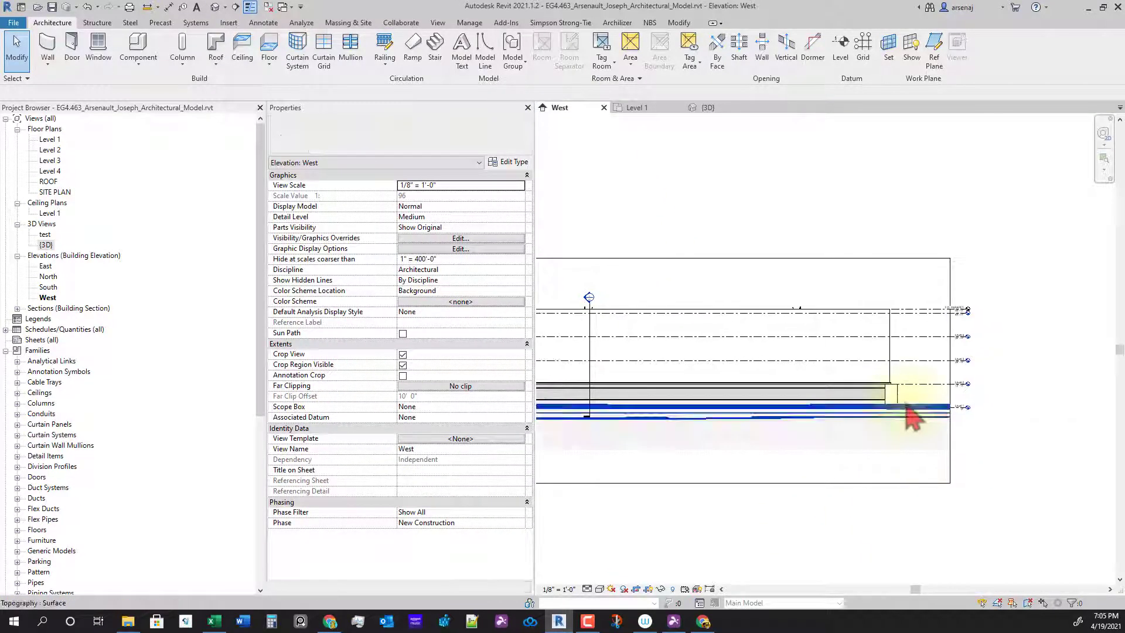
scroll(902, 407, "up", 2)
left_click(889, 387)
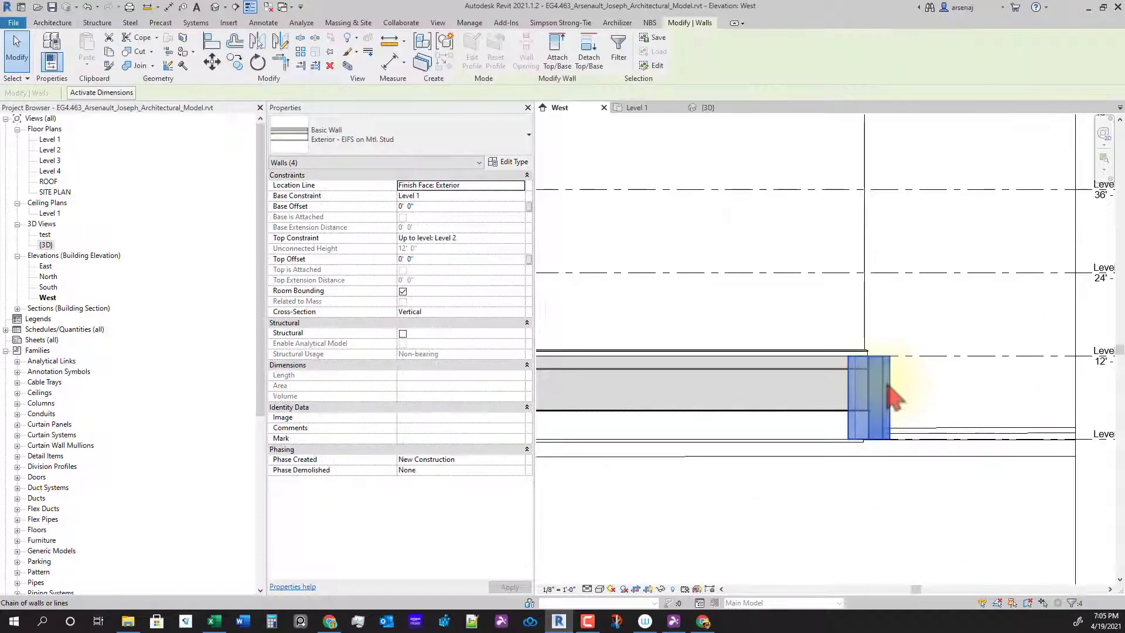
scroll(886, 398, "up", 5)
key("Escape")
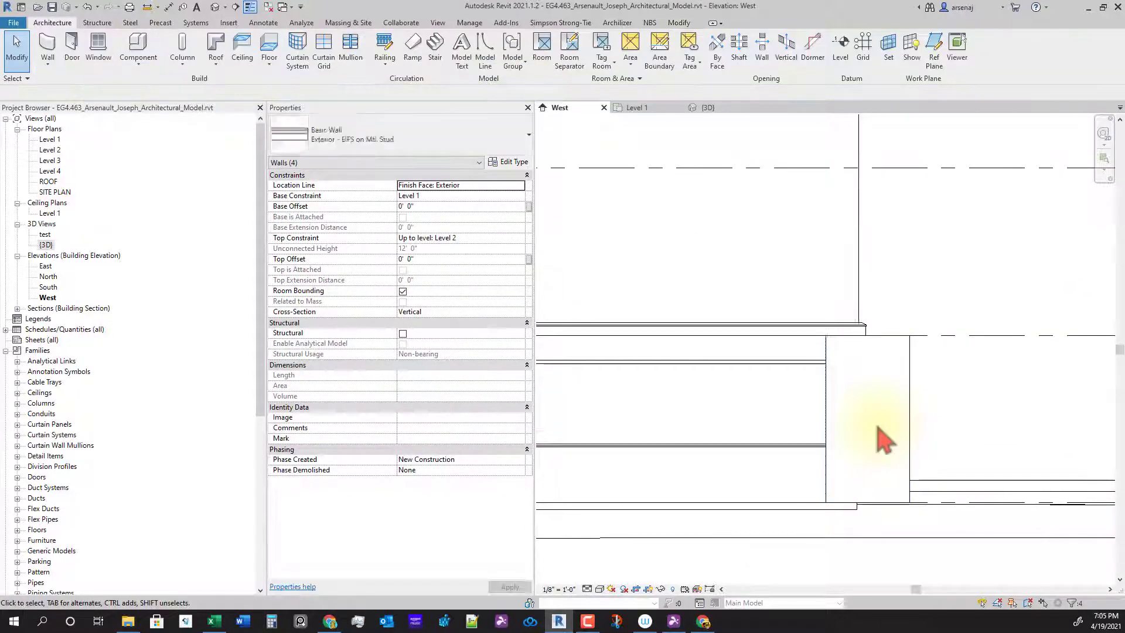
scroll(856, 527, "up", 2)
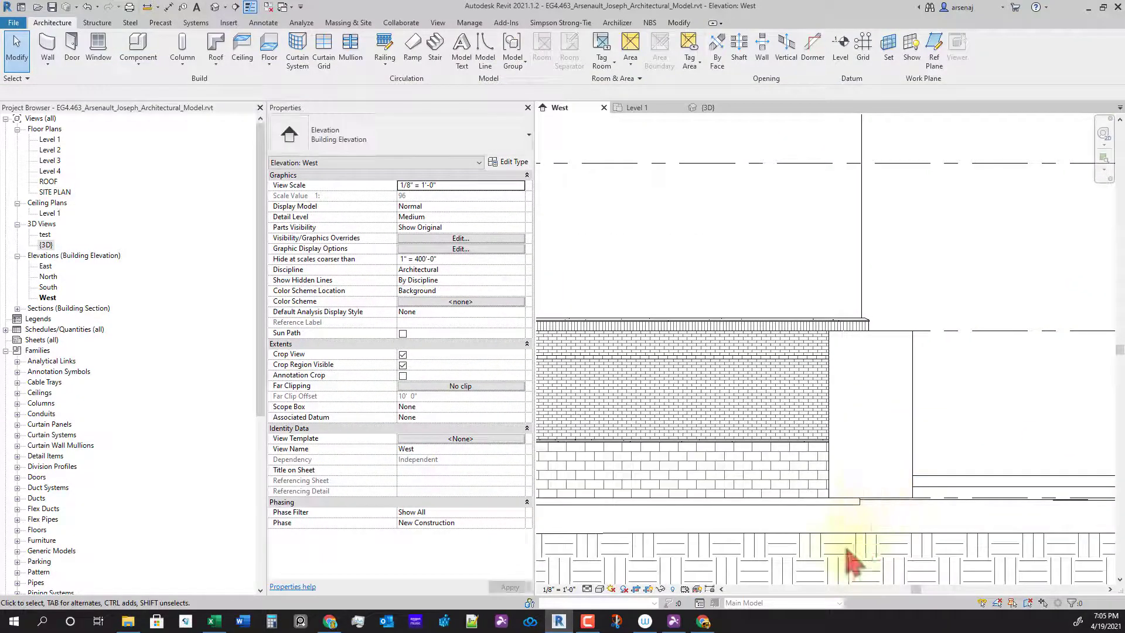
left_click(841, 495)
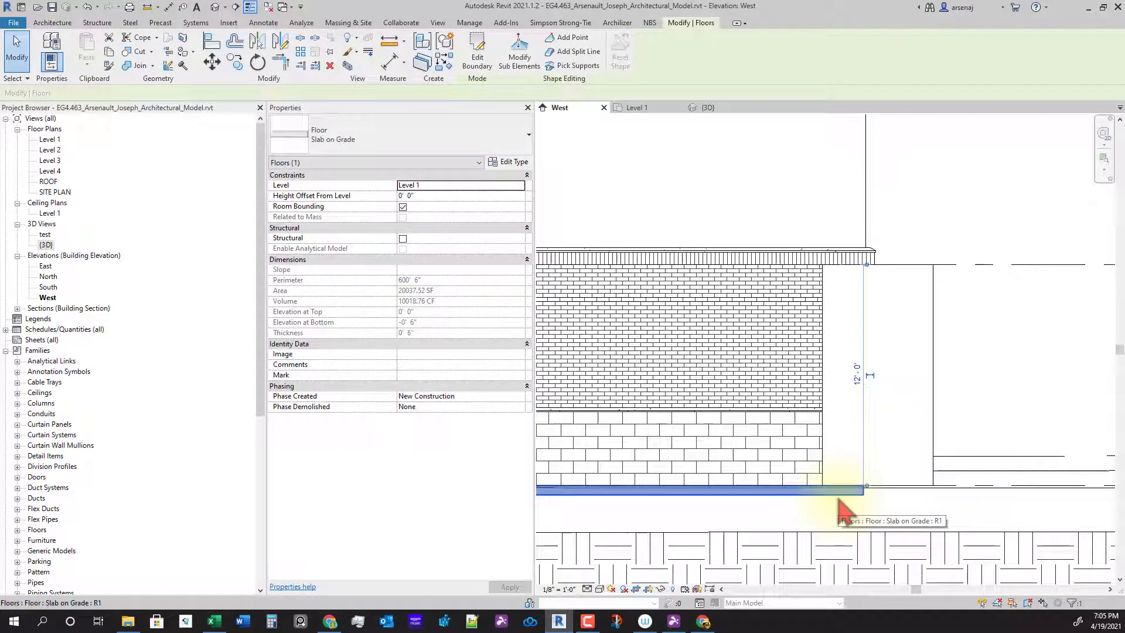
key("Escape")
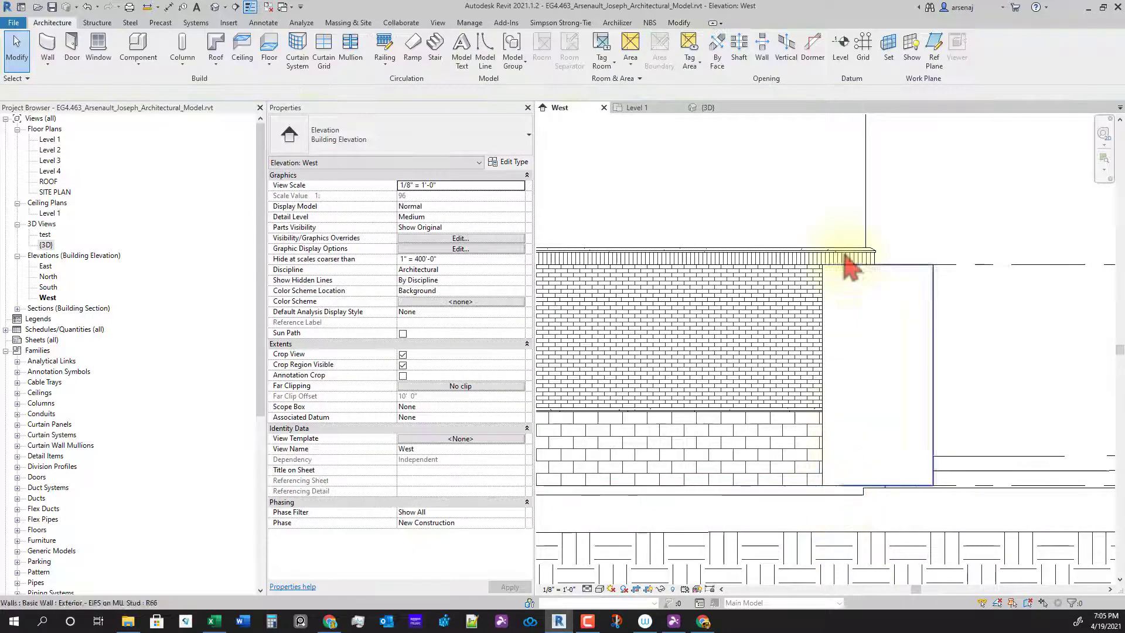
Examine where the corner feature's north face meets the brick and block coursing along the wall's full height
scroll(820, 321, "up", 1)
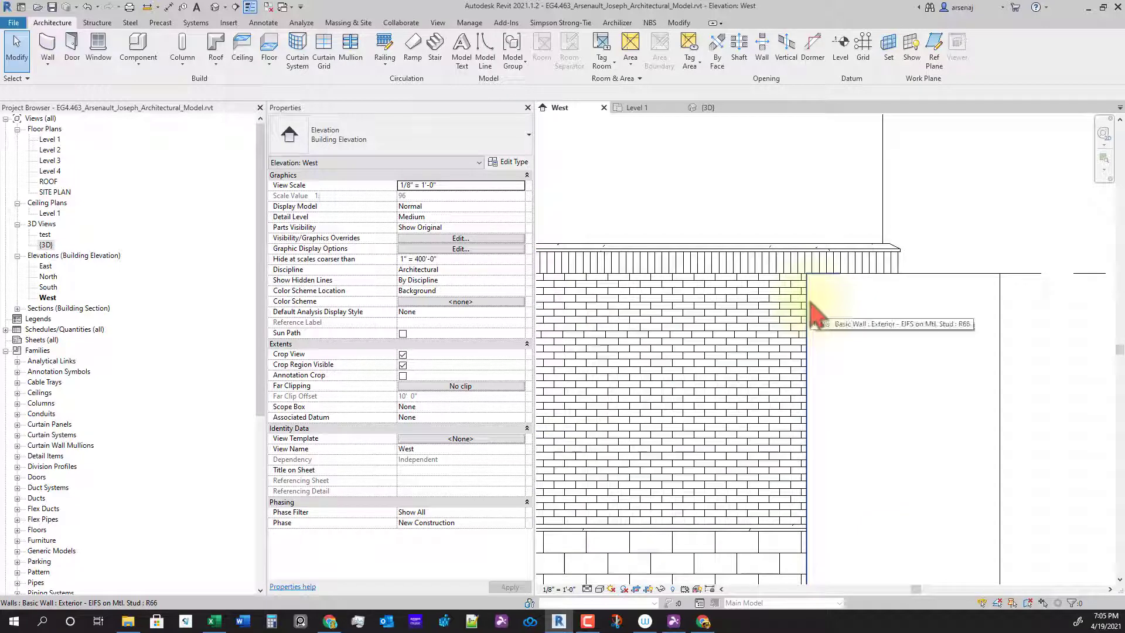
left_click(810, 304)
scroll(816, 381, "up", 1)
middle_click_drag(853, 440, 864, 363)
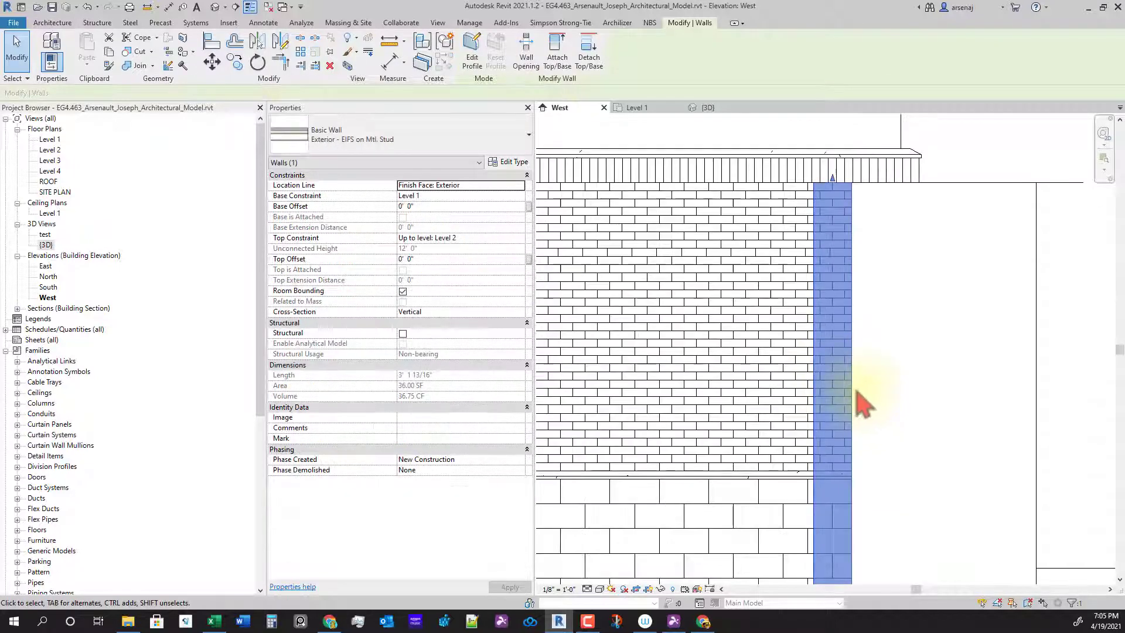
middle_click_drag(844, 422, 844, 380)
scroll(835, 346, "down", 1)
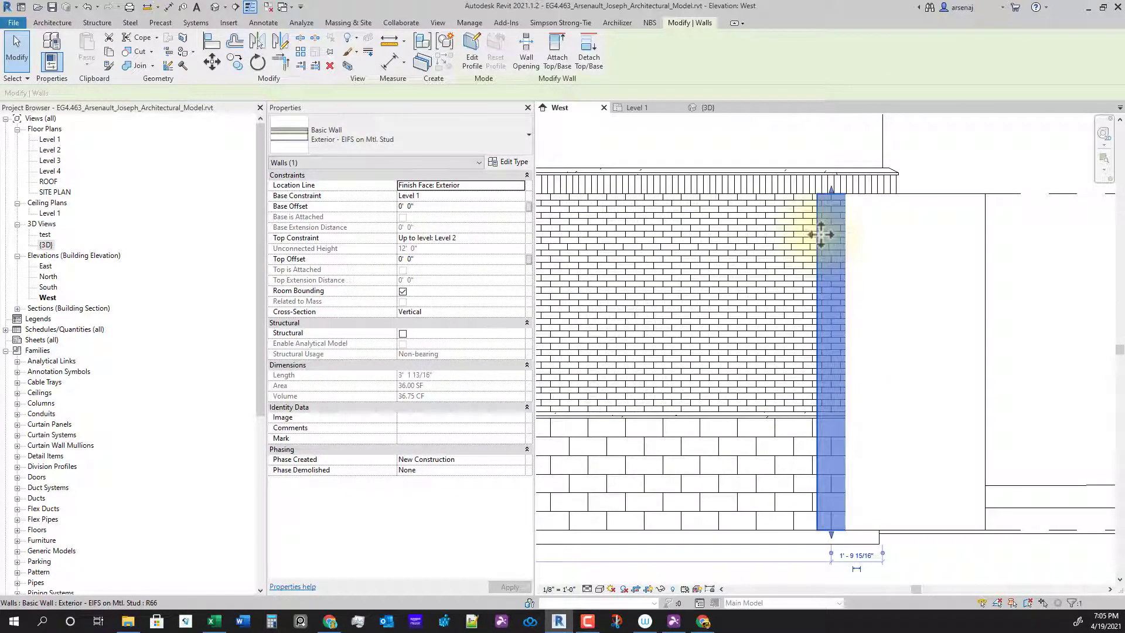
scroll(828, 239, "up", 1)
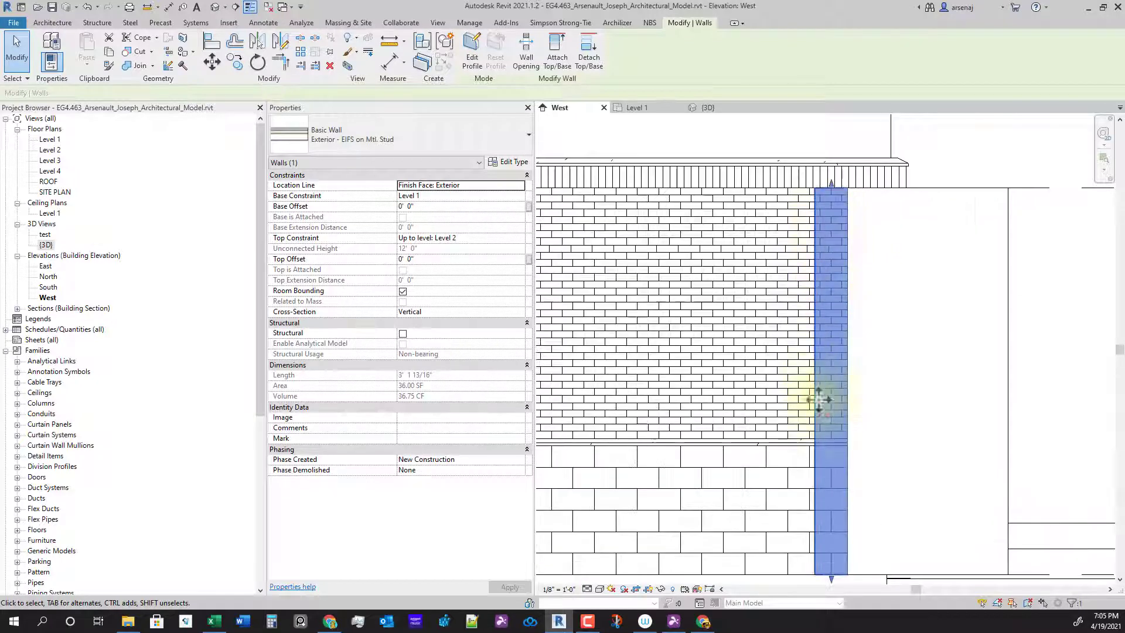
mouse_move(804, 522)
middle_mouse_down()
mouse_move(840, 526)
mouse_move(811, 525)
middle_mouse_up()
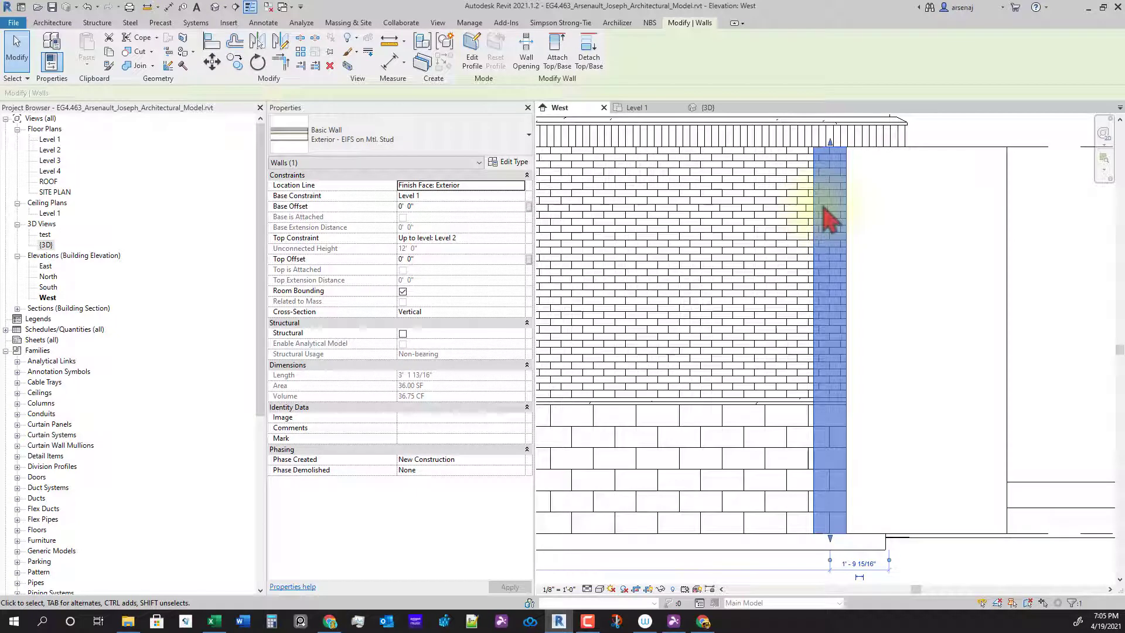
Align the north face of the EIFS corner feature with the nearest vertical brick joint on the west wall
key("a")
key("l")
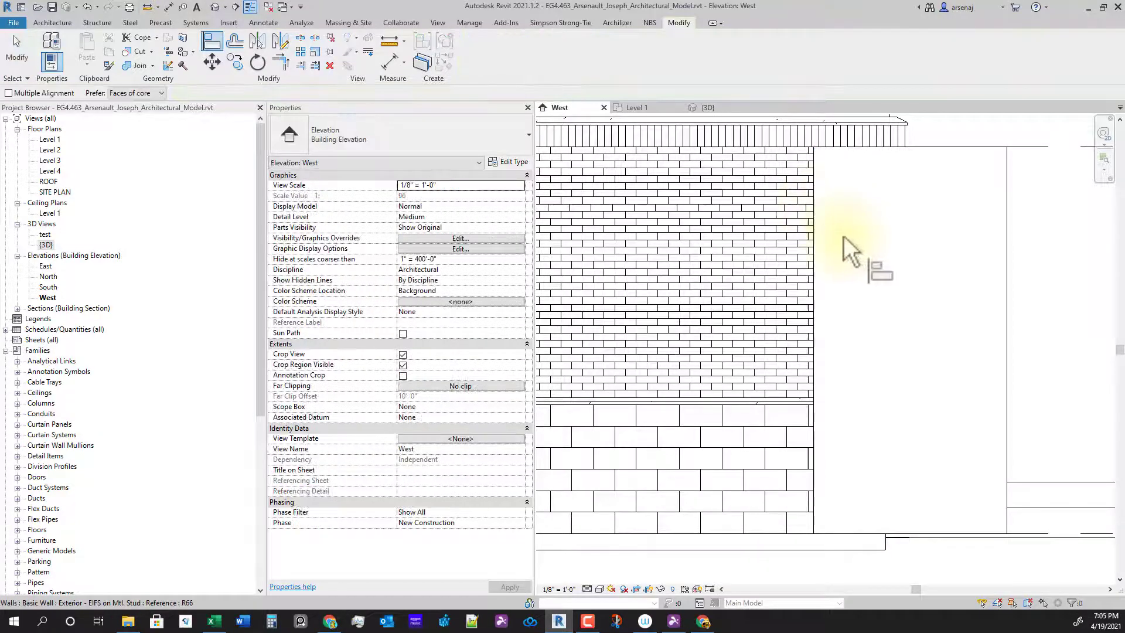
left_click(808, 240)
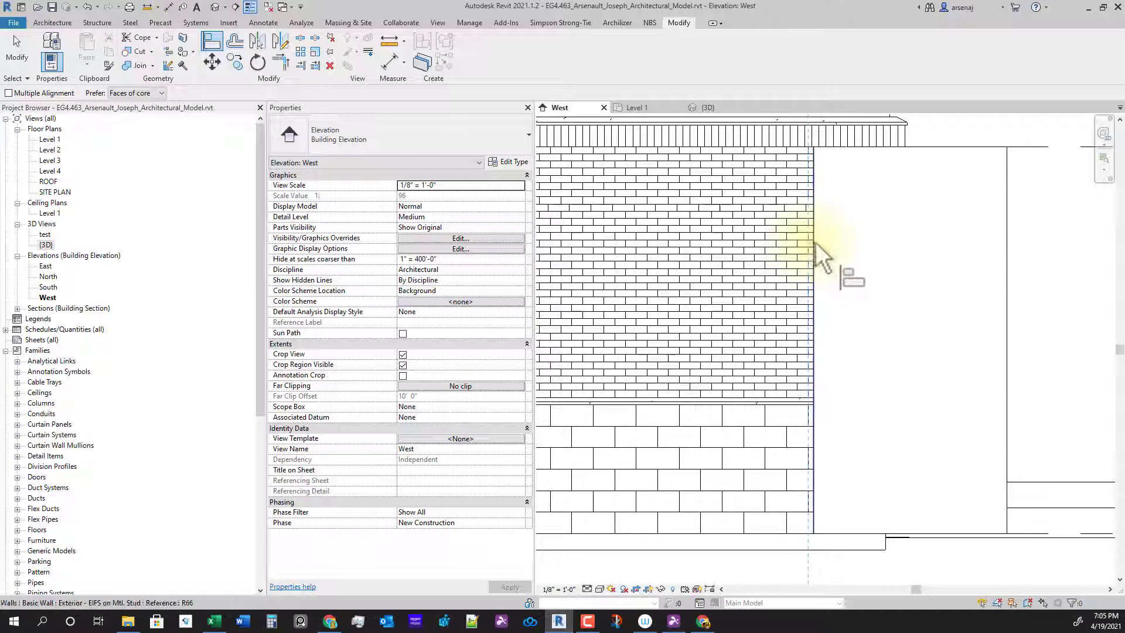
left_click(815, 289)
scroll(846, 396, "down", 2)
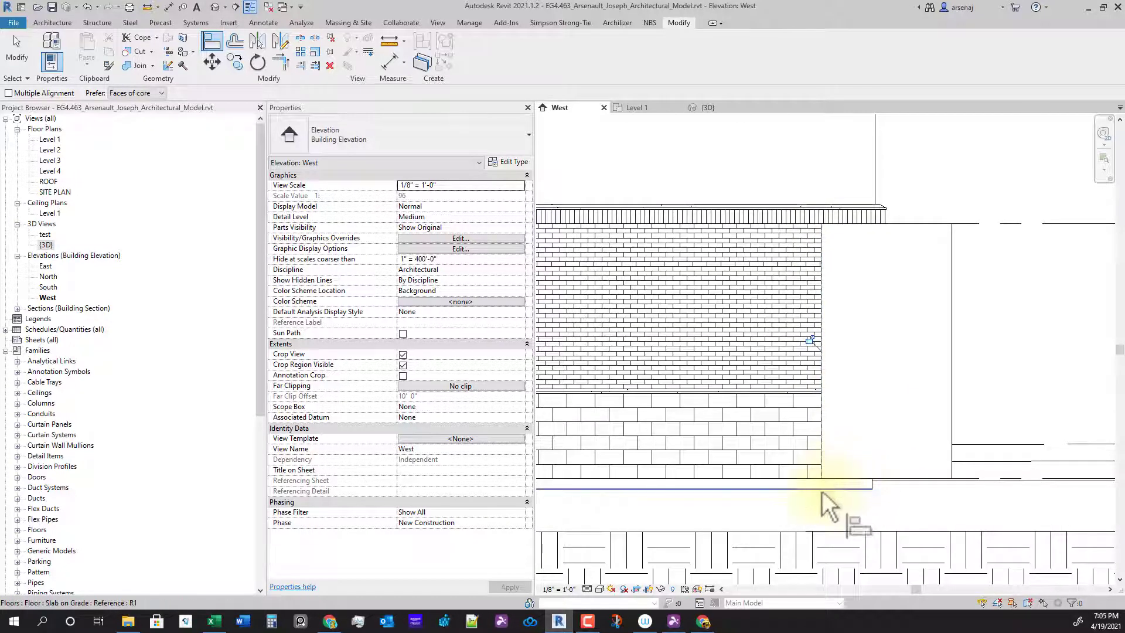
Try to dimension from the corner feature's north face to the adjacent vertical block and brick joints
scroll(821, 492, "up", 2)
key("d")
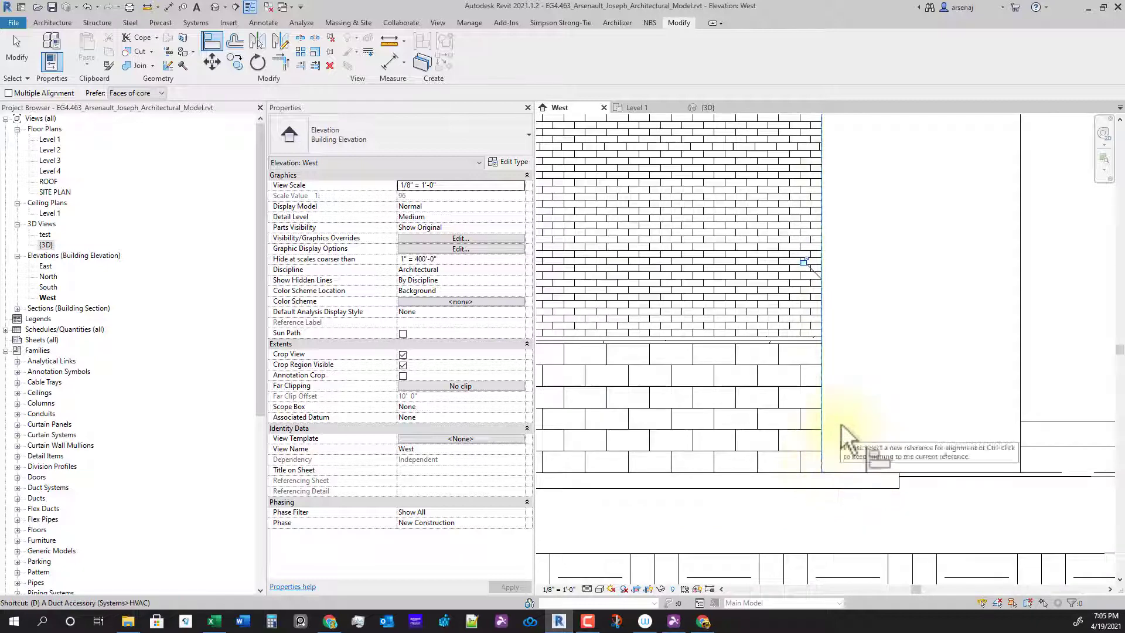
key("i")
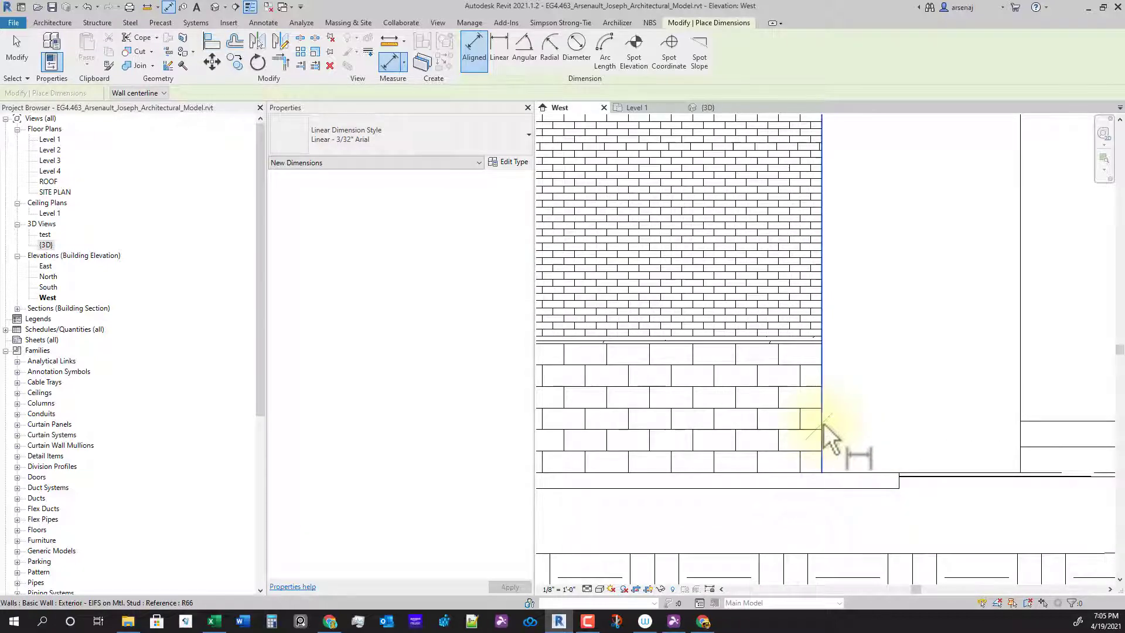
left_click(822, 432)
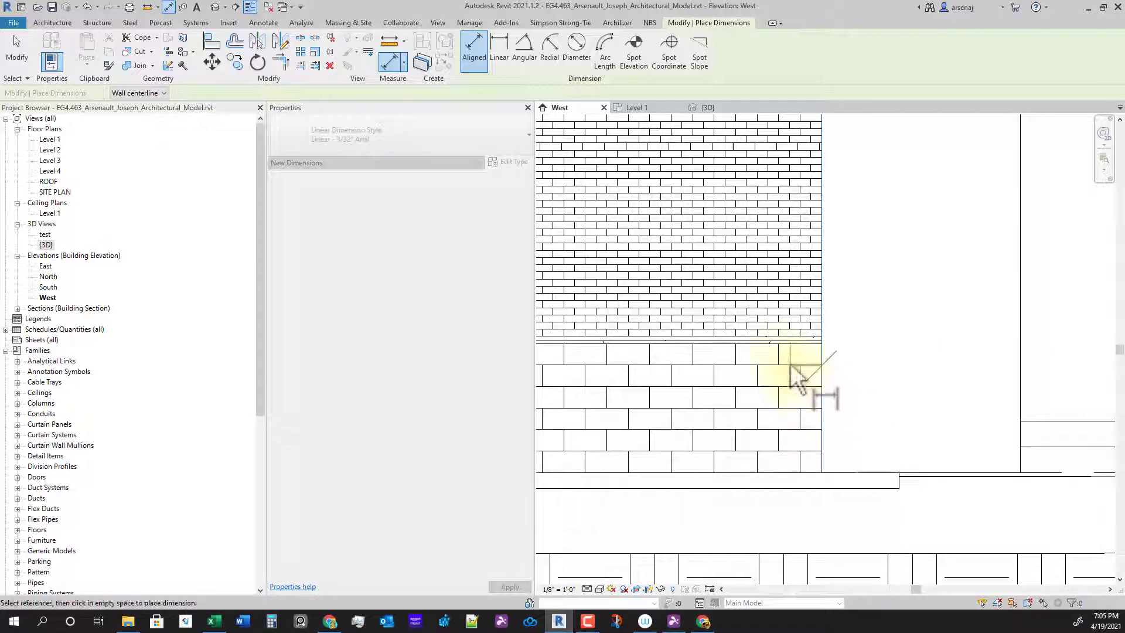
left_click(804, 381)
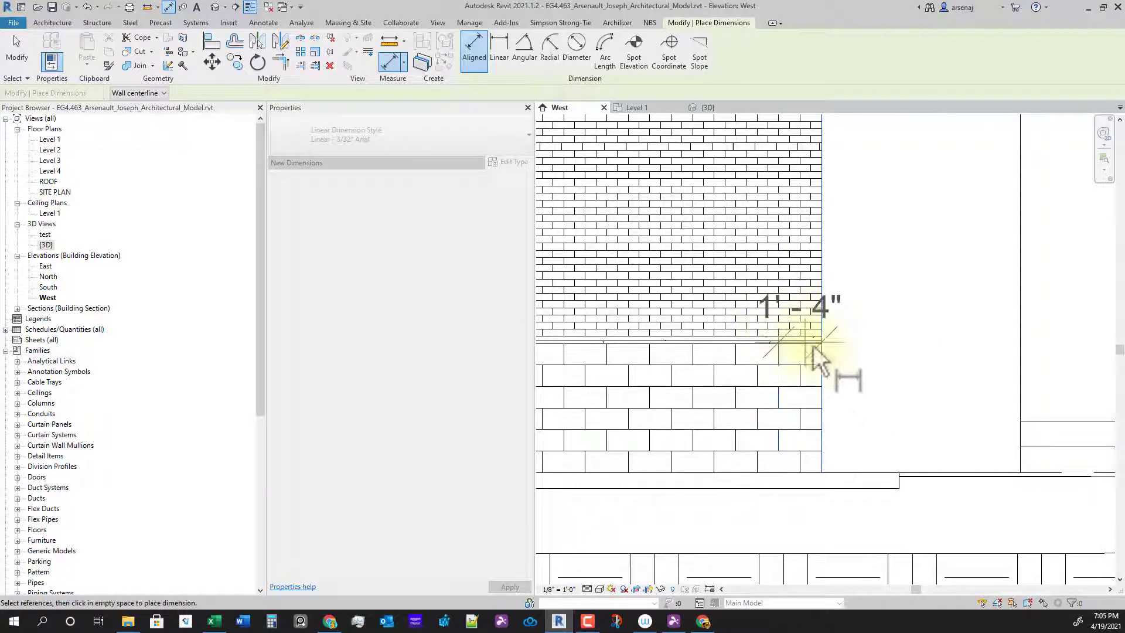
key("Escape")
key("Escape")
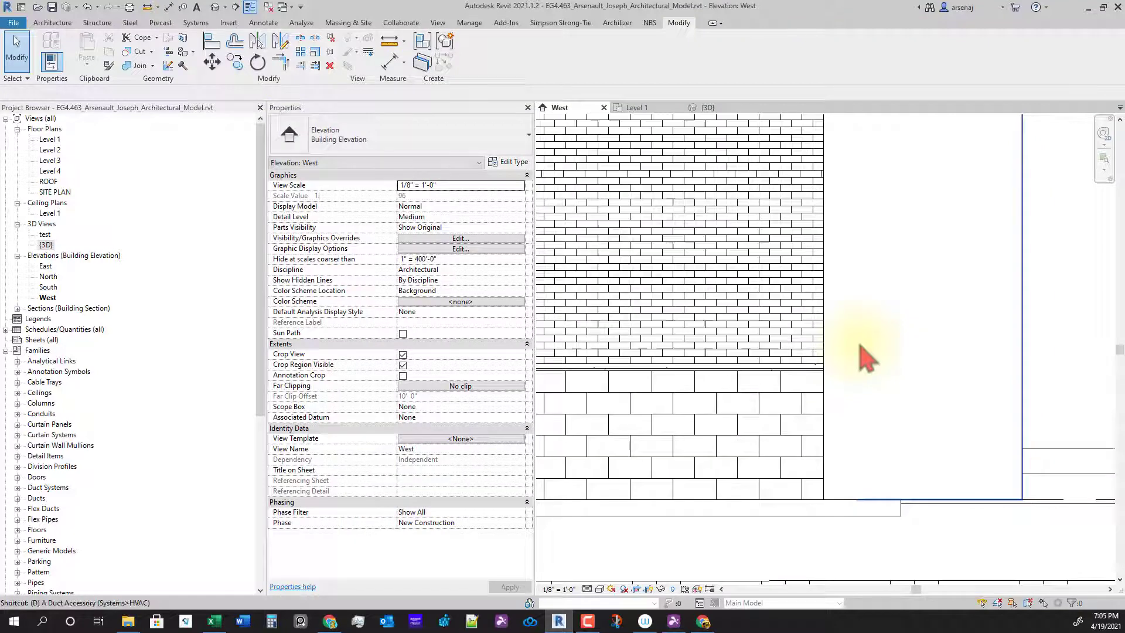
key("d")
key("i")
scroll(828, 338, "up", 3)
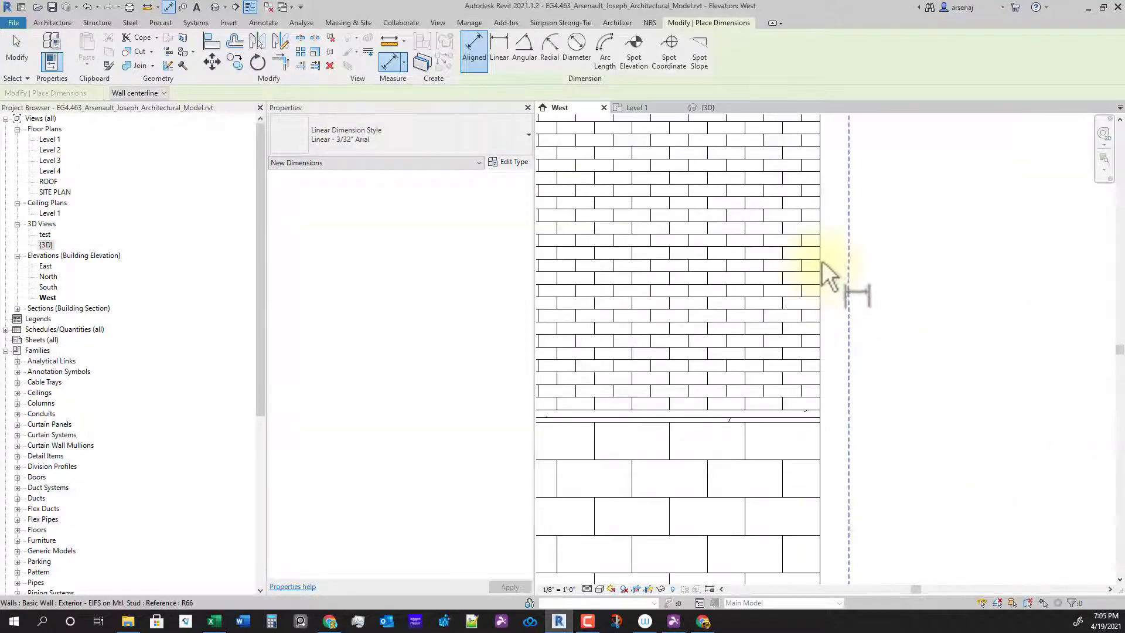
left_click(804, 247)
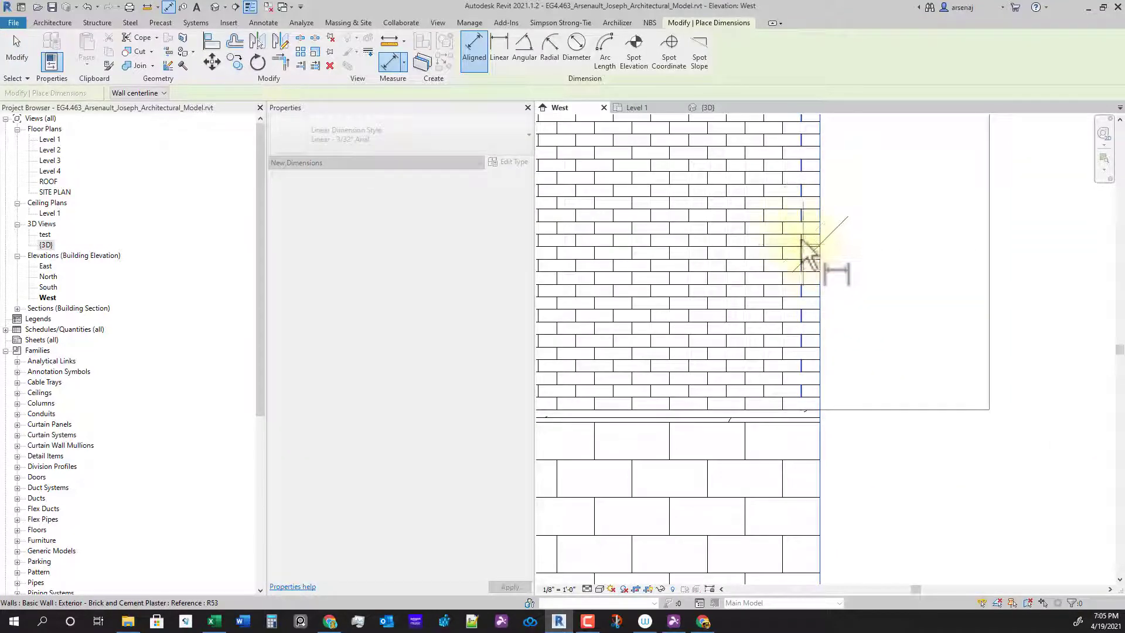
key("Escape")
key("Escape")
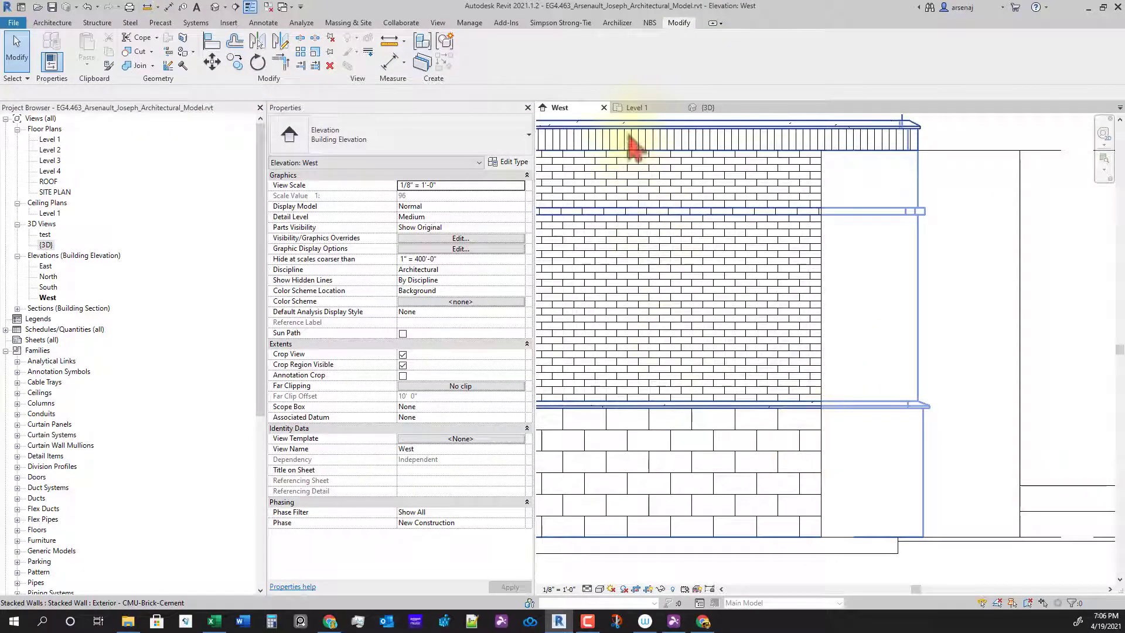
In the Level 1 plan, move the upper witness line of the corner feature's vertical 6' dimension onto its north EIFS wall face
left_click(639, 109)
scroll(726, 469, "up", 4)
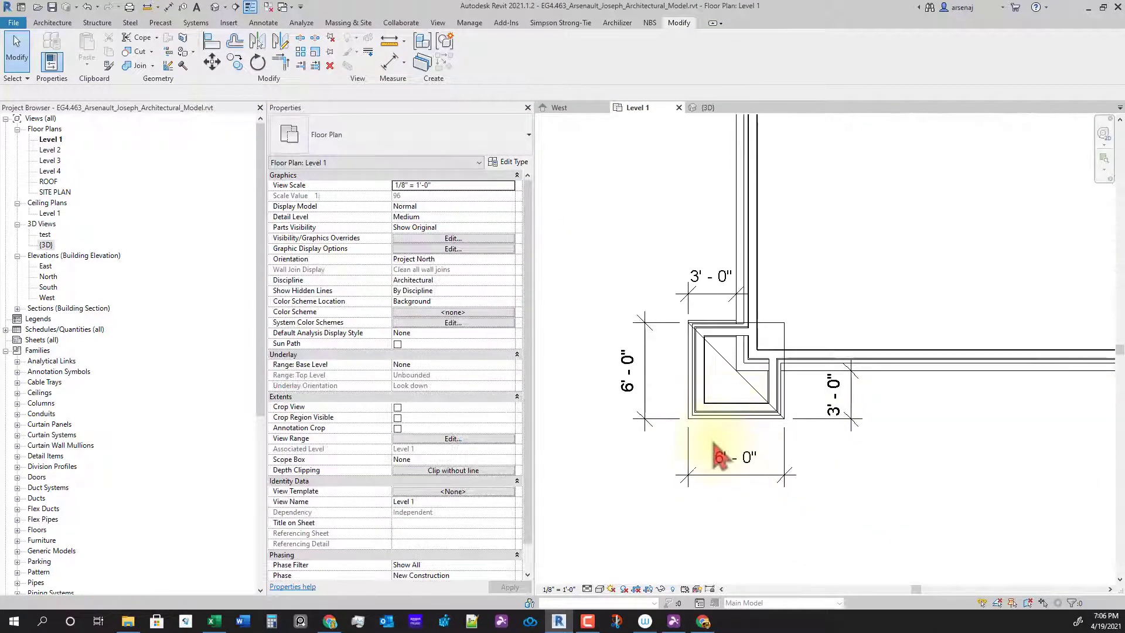
scroll(679, 357, "up", 3)
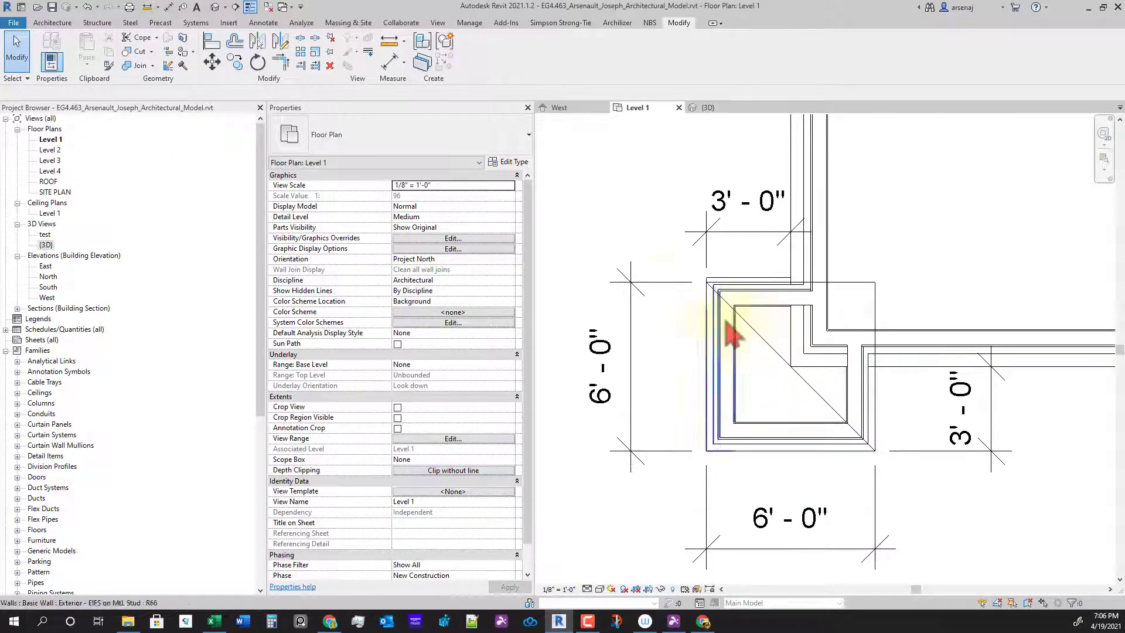
left_click(695, 286)
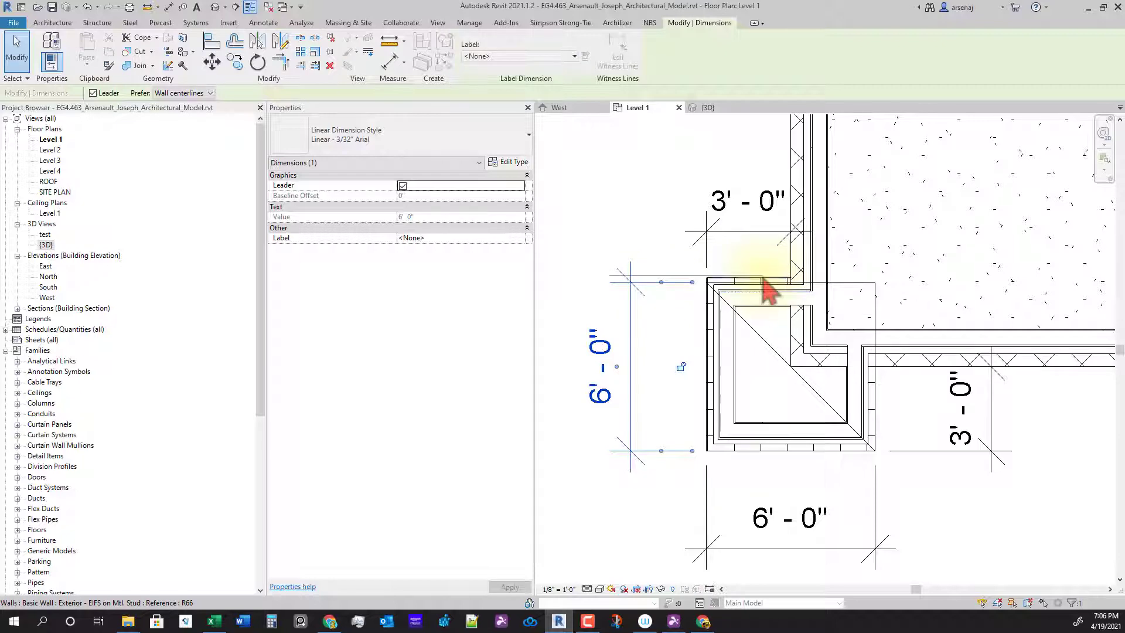
left_click_drag(763, 279, 762, 278)
middle_click_drag(770, 487, 767, 441)
scroll(768, 439, "down", 1)
left_click(853, 435)
middle_click_drag(919, 415, 895, 404)
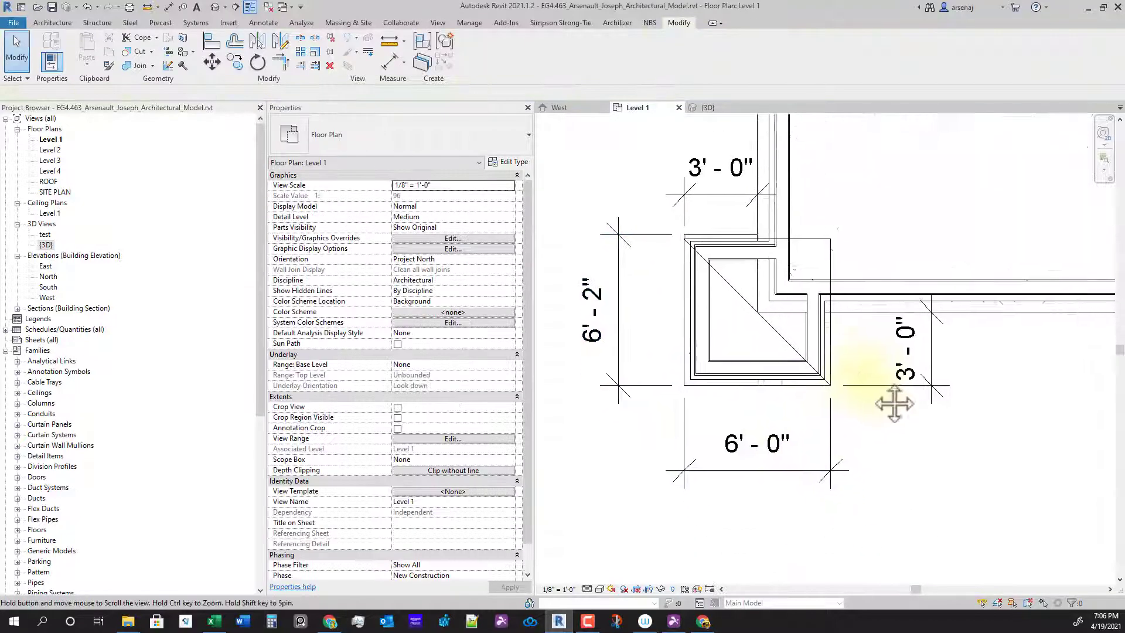
Move the east witness line of the corner feature's horizontal 6' dimension onto the outer face of its east EIFS wall
left_click(828, 359)
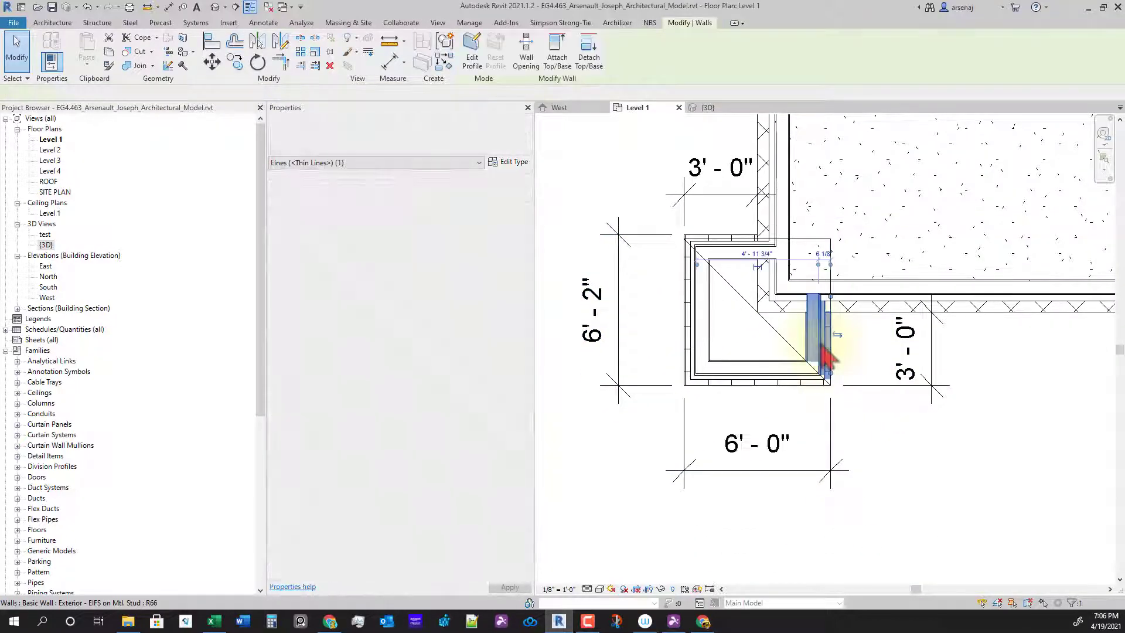
left_click(772, 459)
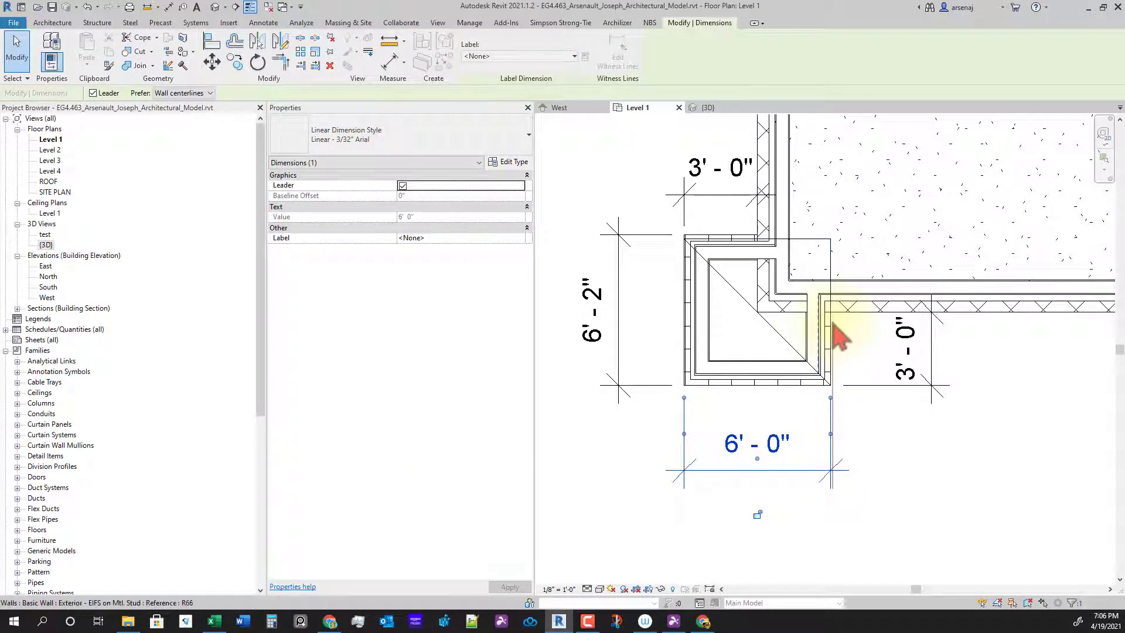
left_click_drag(833, 328, 834, 332)
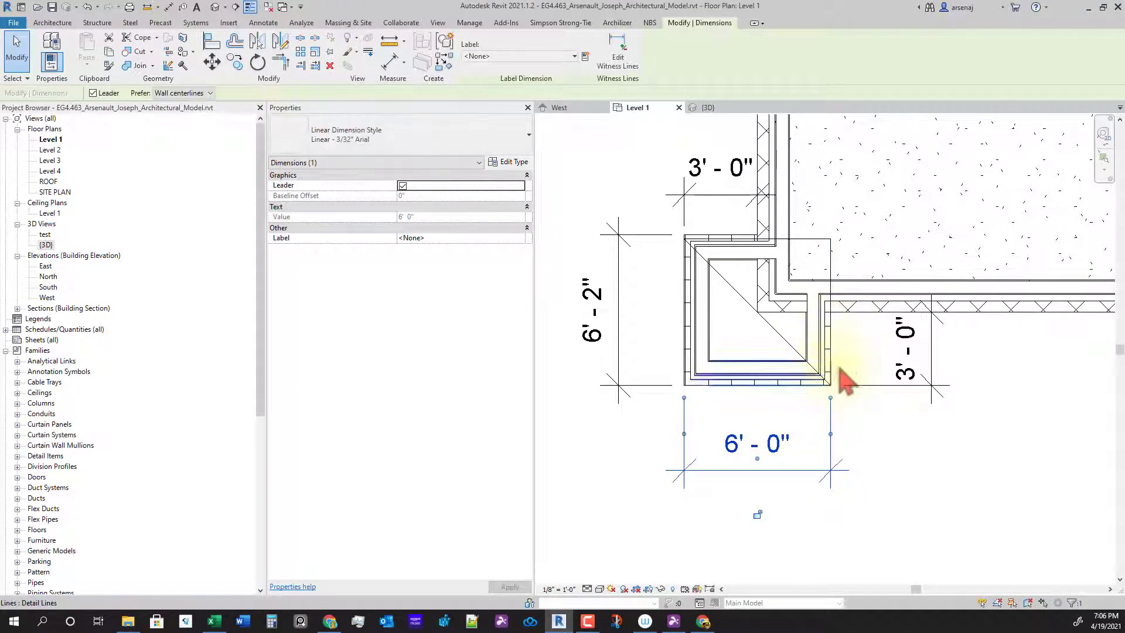
left_click(818, 355)
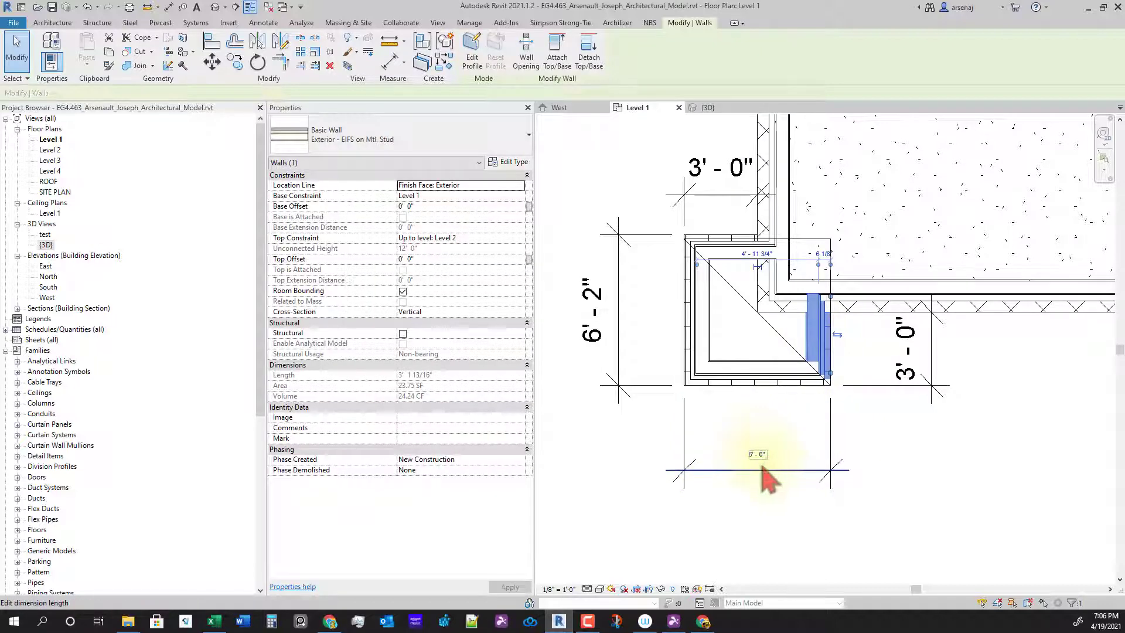
key("Escape")
Try moving the horizontal dimension's east witness line to the building's west wall face, and undo the move
left_click(829, 471)
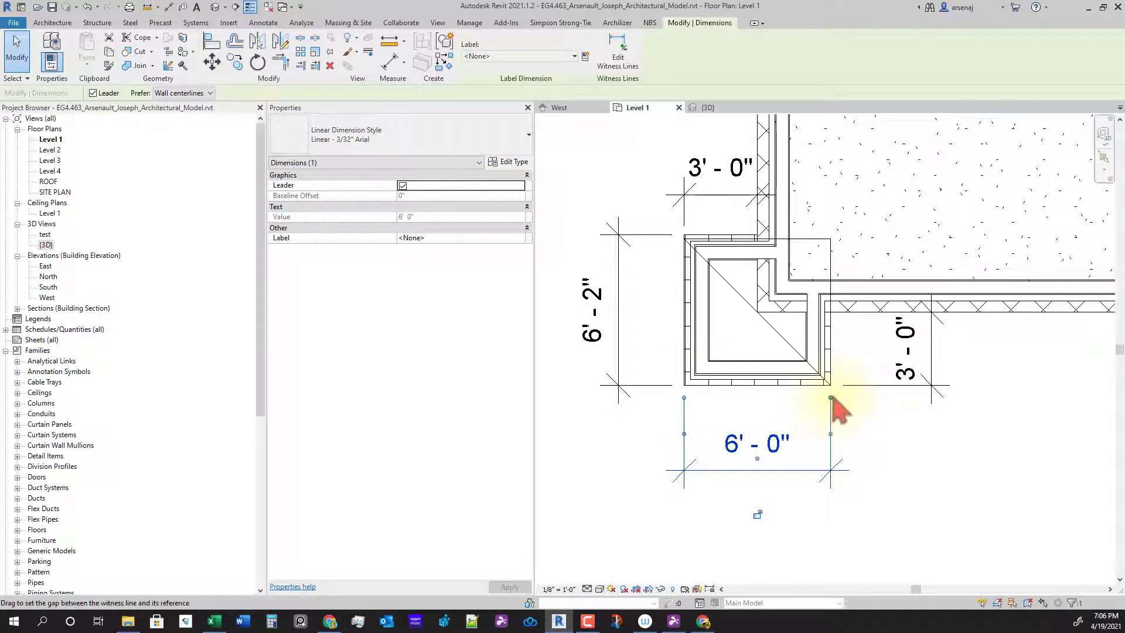
mouse_move(832, 399)
left_mouse_down()
mouse_move(858, 449)
mouse_move(854, 406)
mouse_move(842, 432)
mouse_move(829, 409)
left_mouse_up()
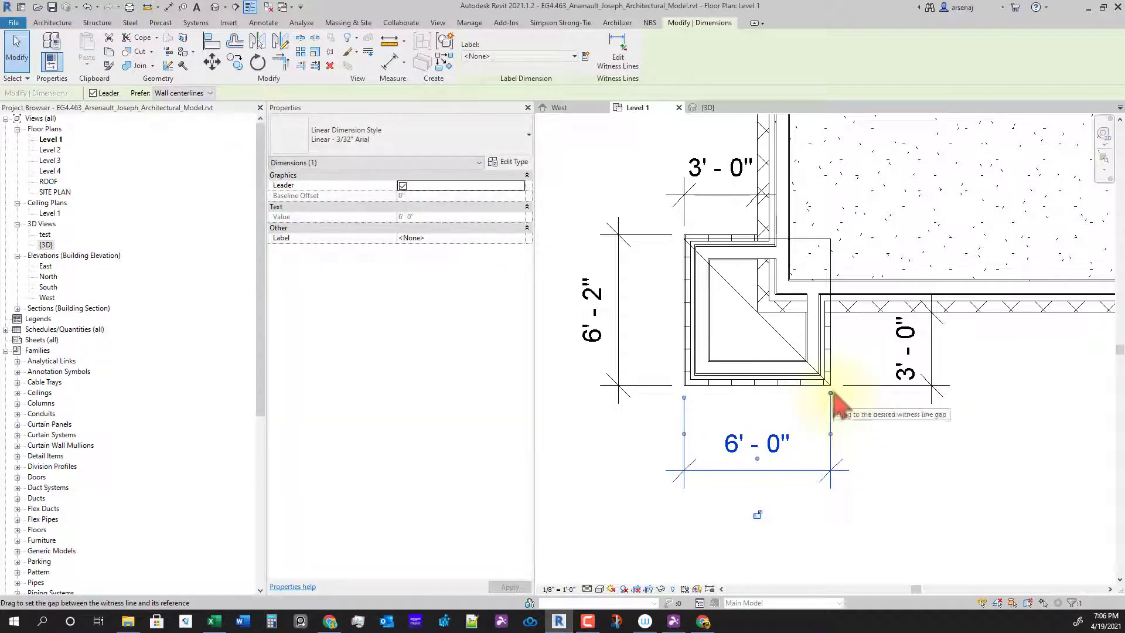
left_click_drag(834, 437, 901, 460)
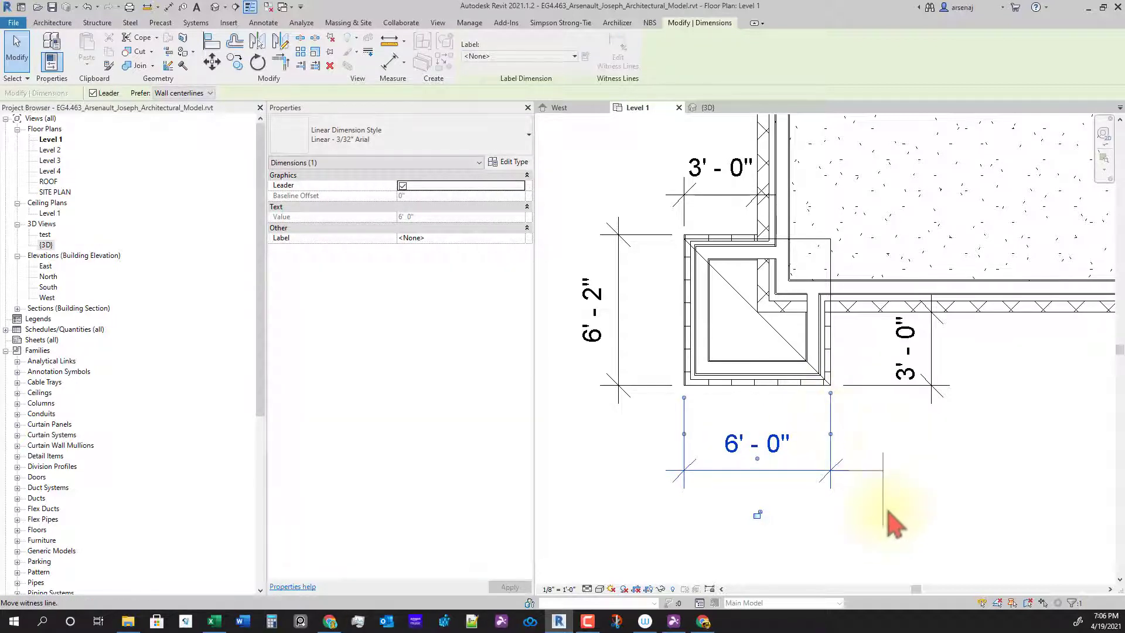
left_click_drag(860, 303, 758, 296)
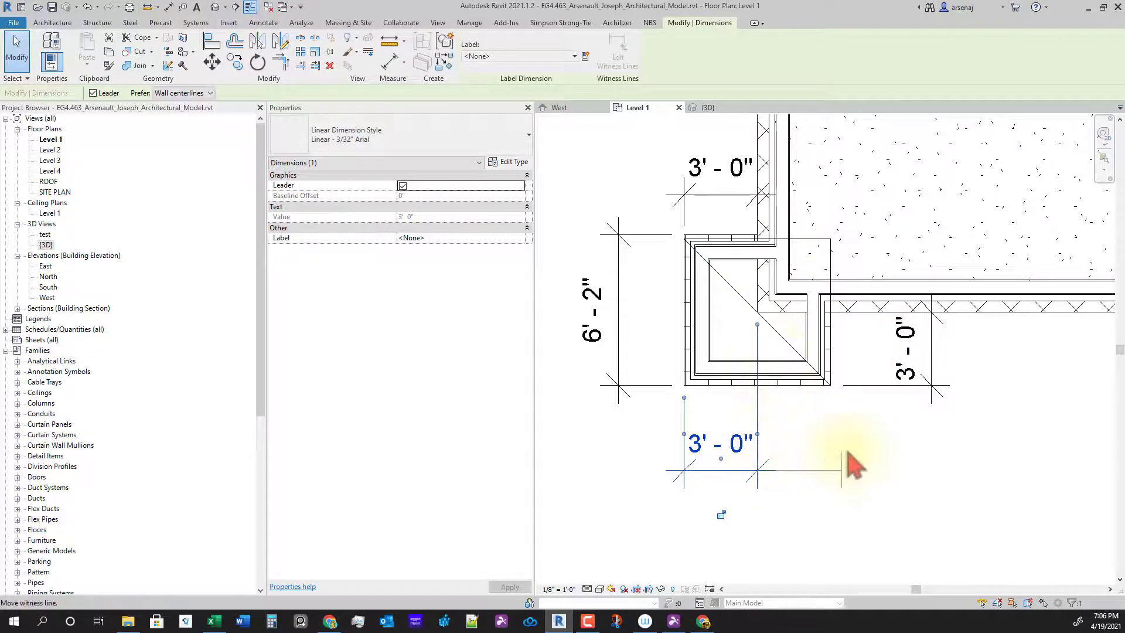
key("ctrl+z")
Shift the corner feature's east EIFS wall by setting its overall horizontal dimension to 6' 2"
left_click(828, 353)
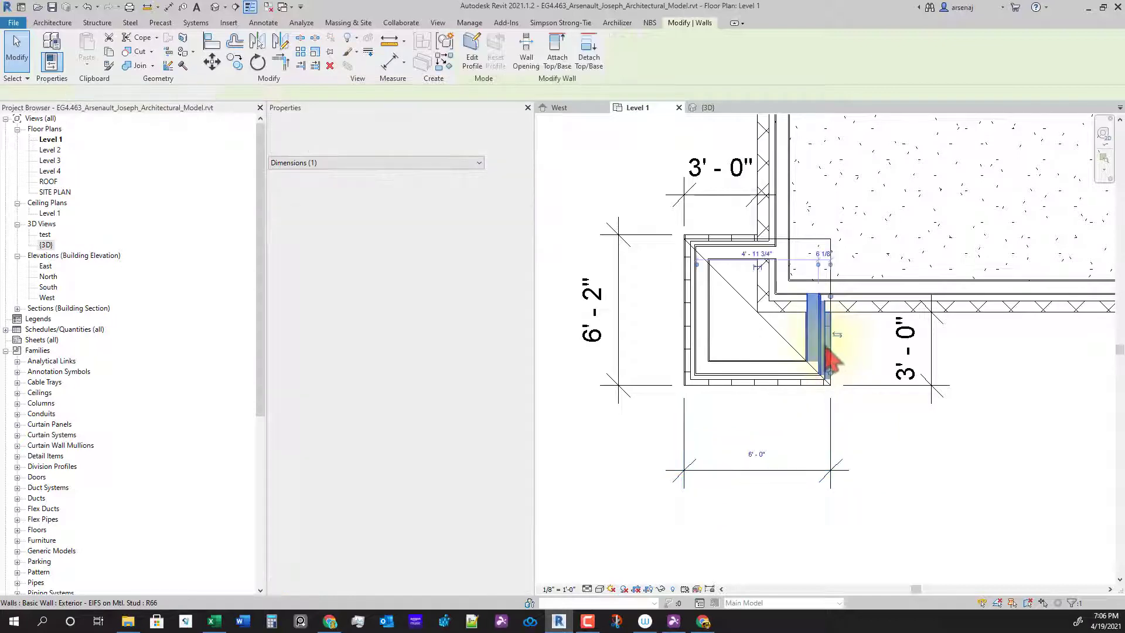
left_click(833, 449)
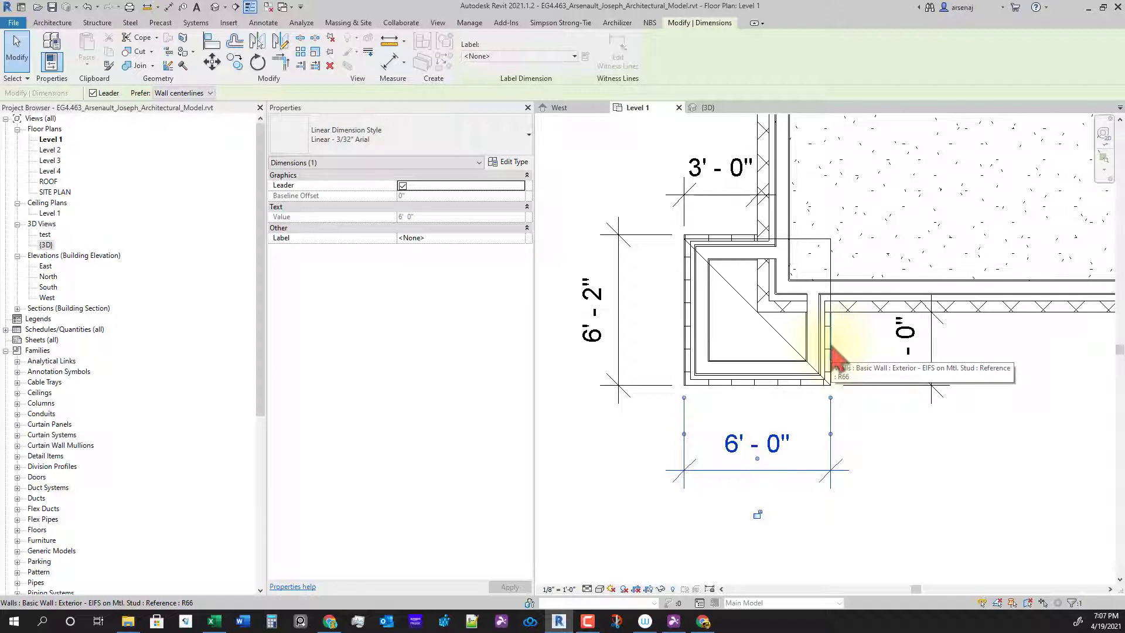
left_click(827, 351)
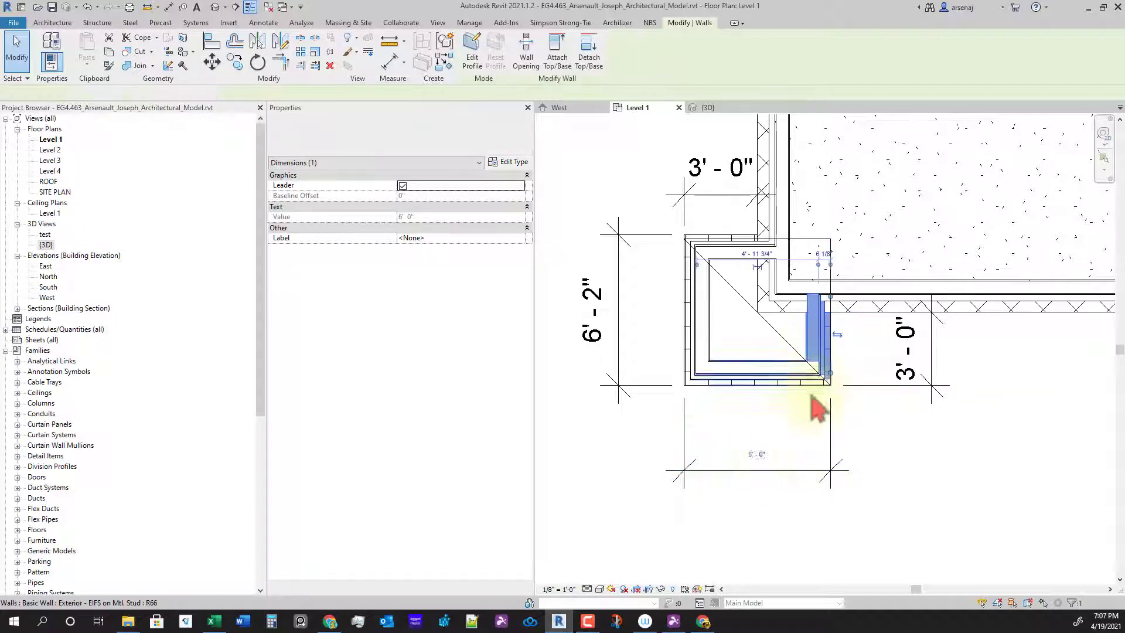
left_click(756, 454)
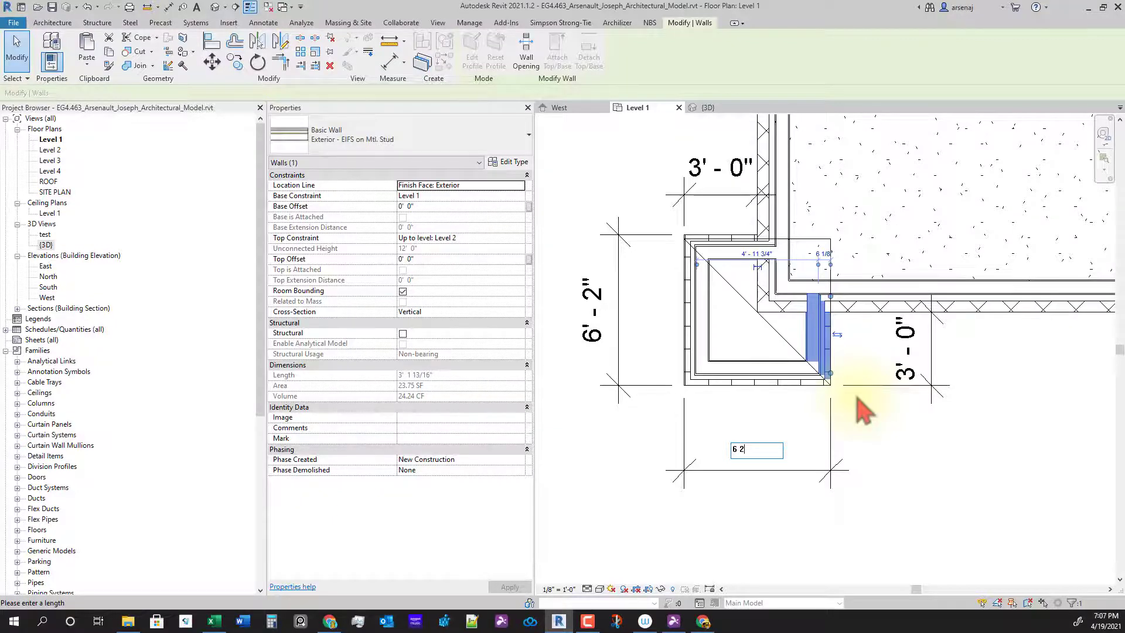
type("6 2")
key("Return")
left_click(850, 531)
scroll(903, 436, "down", 3)
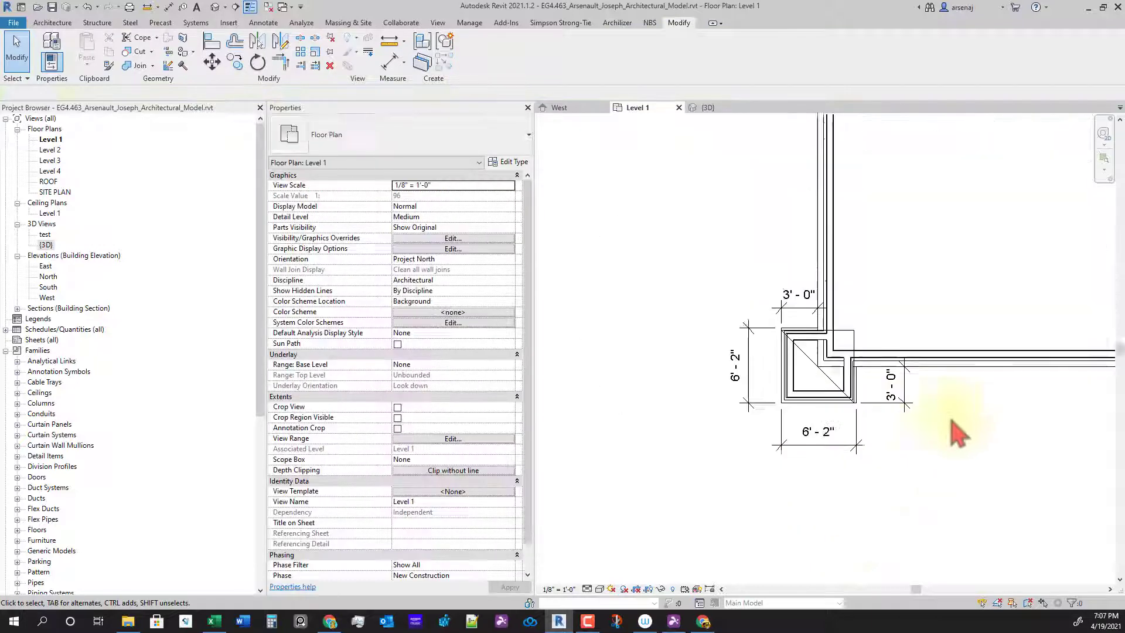
Open the South elevation and examine where the corner feature's east face meets the brick and block coursing
mouse_move(954, 494)
middle_mouse_down()
mouse_move(834, 392)
mouse_move(862, 388)
mouse_move(879, 452)
middle_mouse_up()
scroll(856, 399, "down", 1)
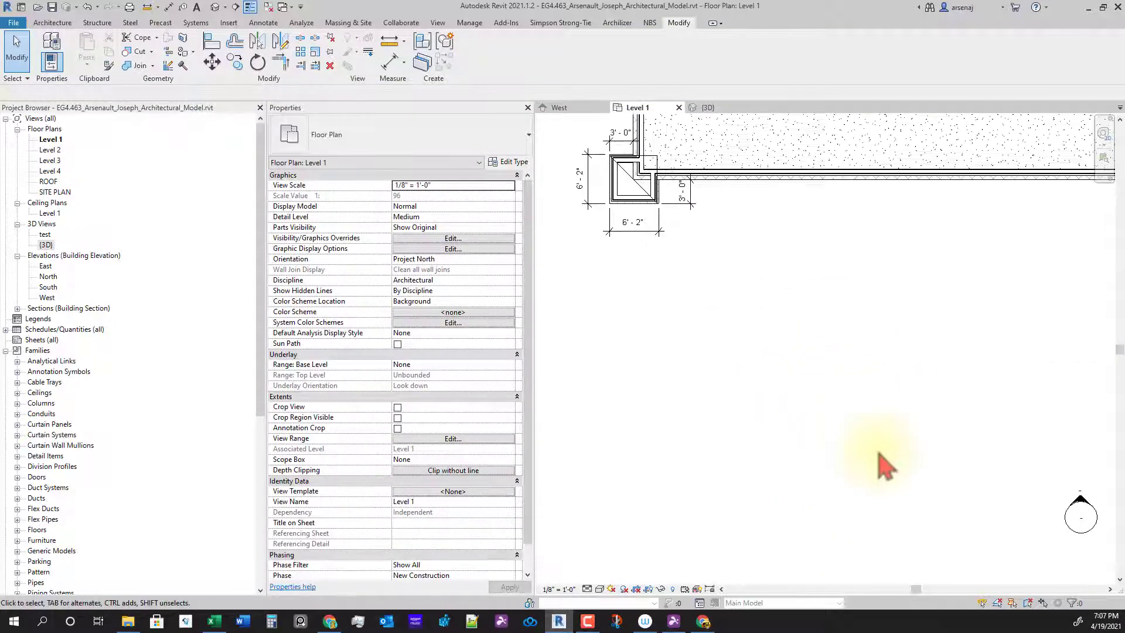
double_click(1082, 516)
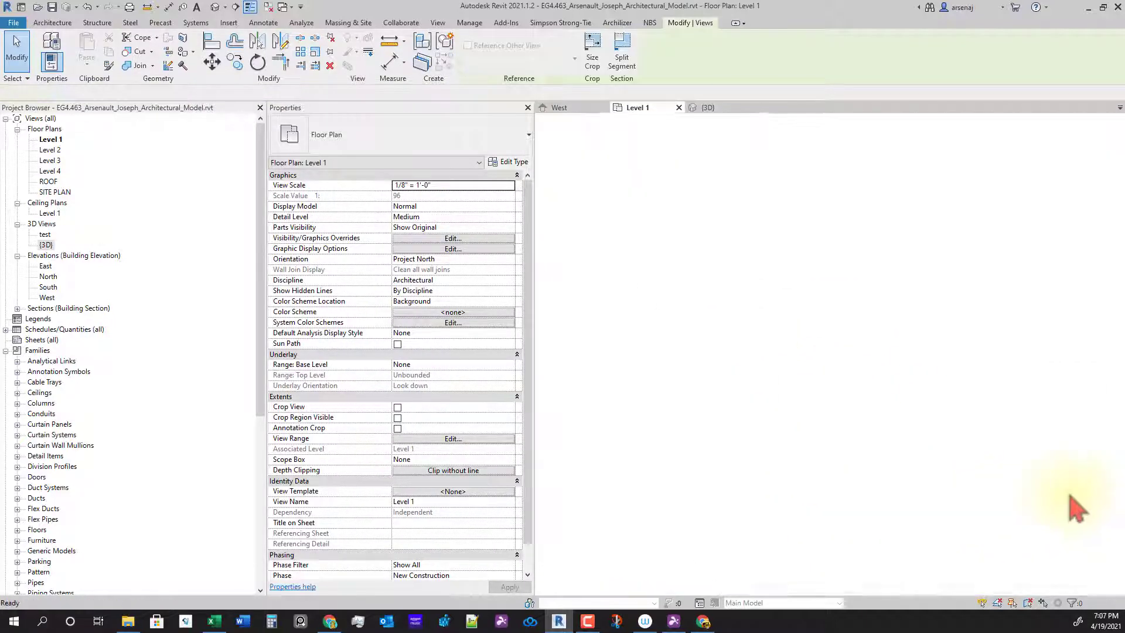
scroll(644, 437, "up", 6)
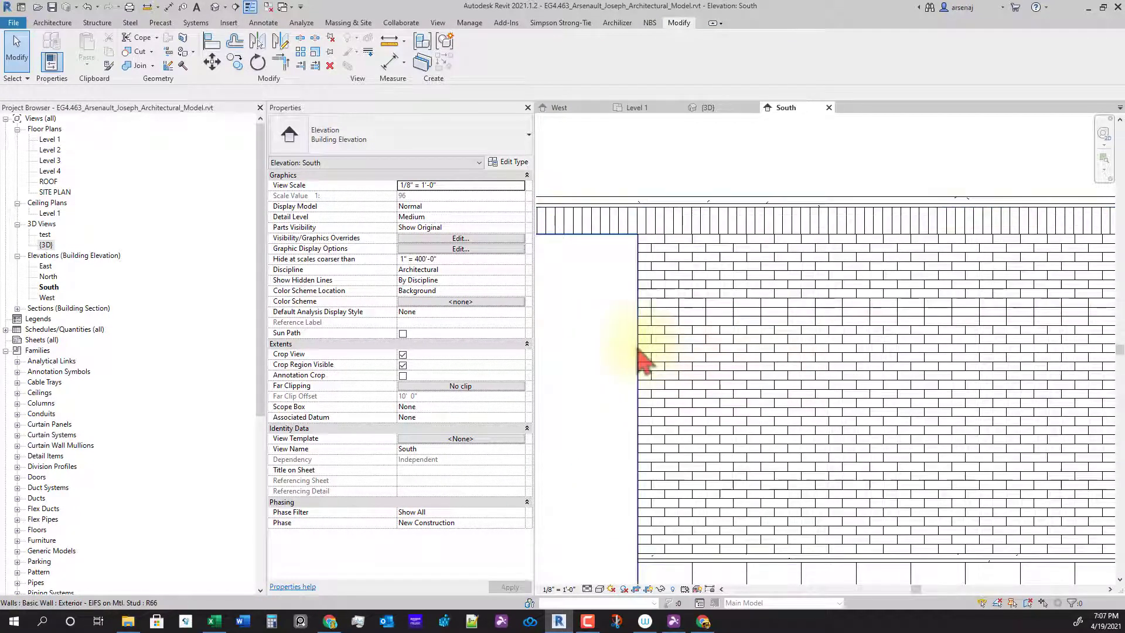
left_click(643, 358)
middle_click_drag(624, 495, 668, 415)
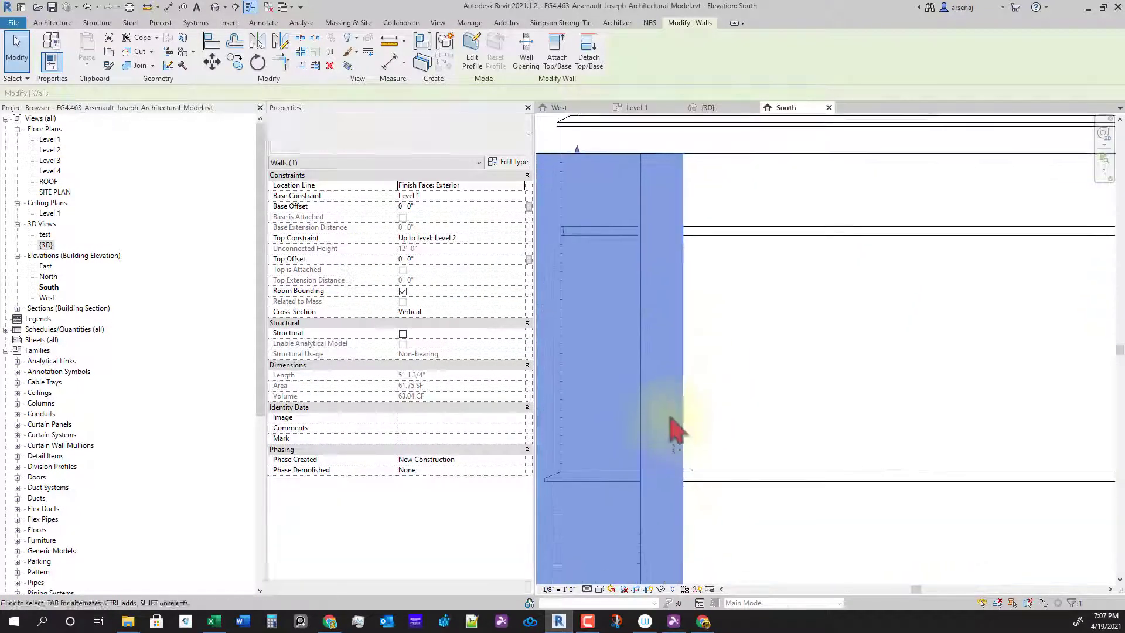
left_click(645, 411)
scroll(649, 535, "down", 3)
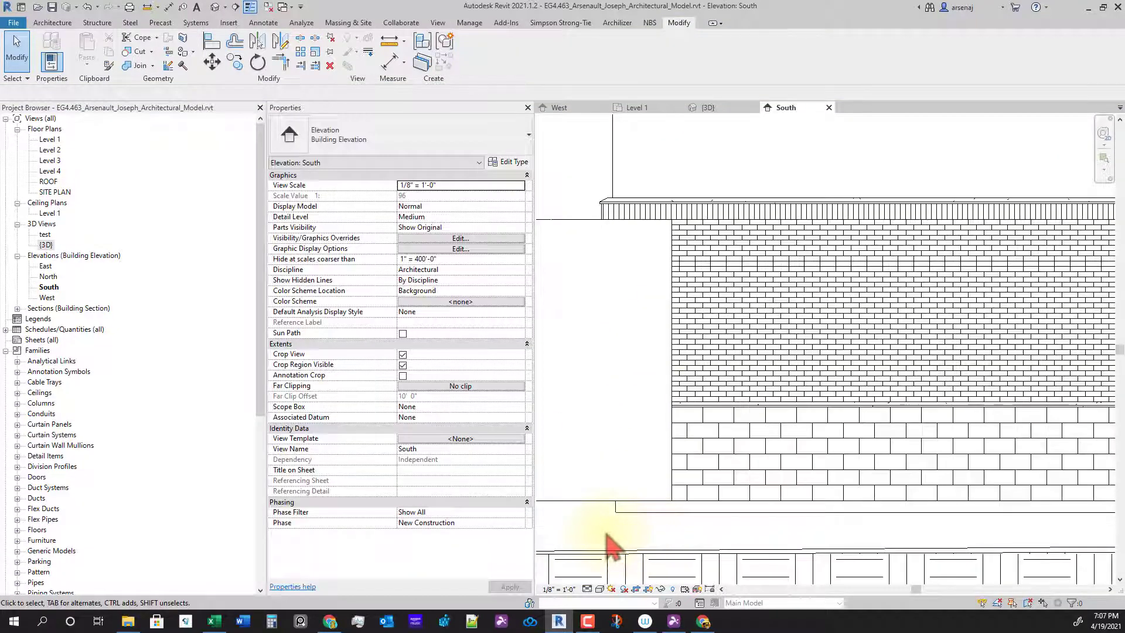
left_click(716, 276)
left_click(603, 252)
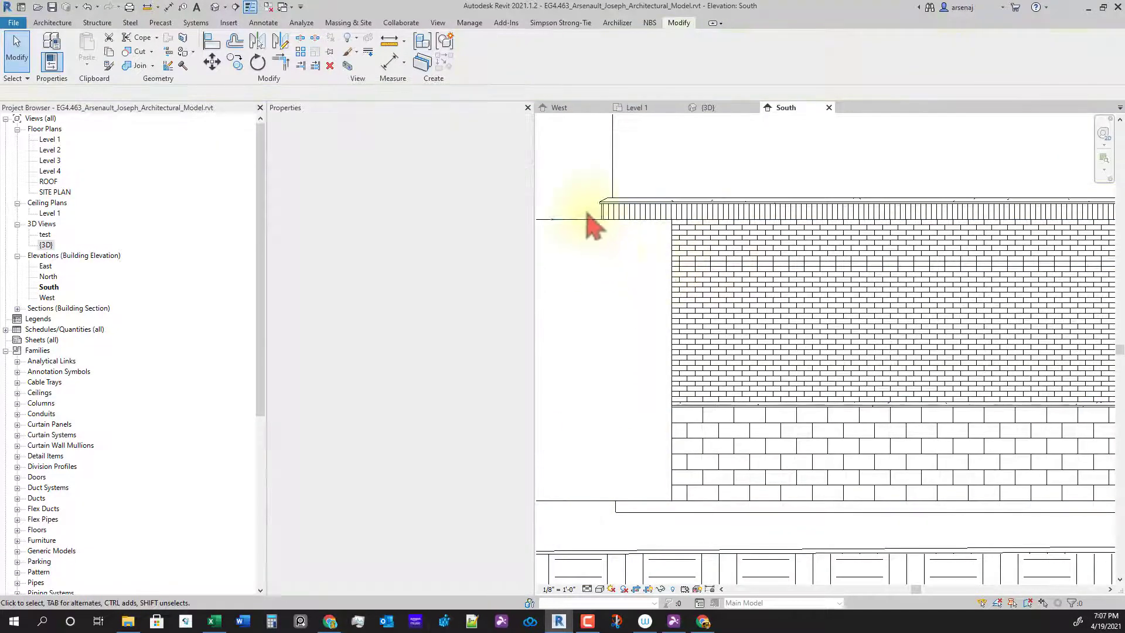
Select the whole chain of connected EIFS corner walls in the South elevation
left_click(575, 220)
scroll(656, 381, "up", 2)
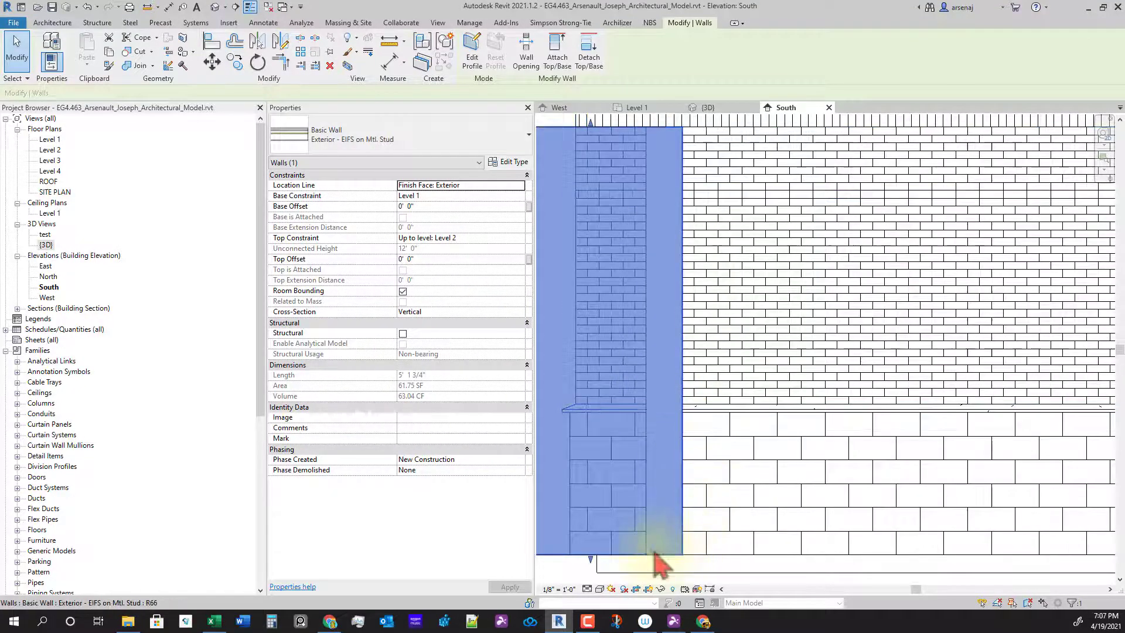
key("Tab")
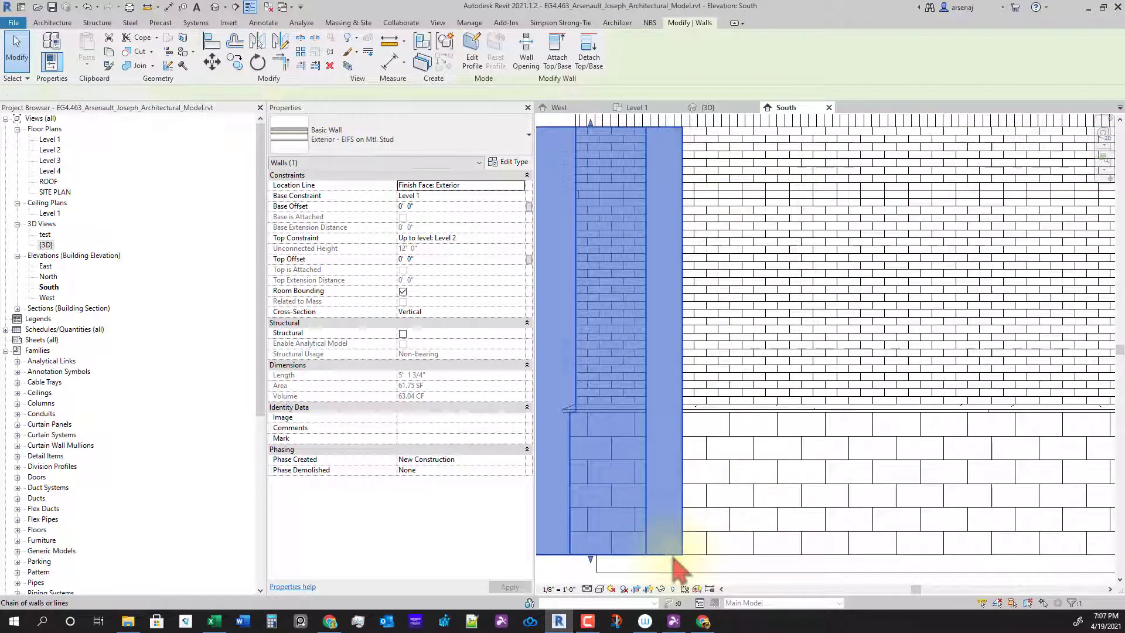
left_click(672, 554)
middle_click_drag(727, 417, 733, 453)
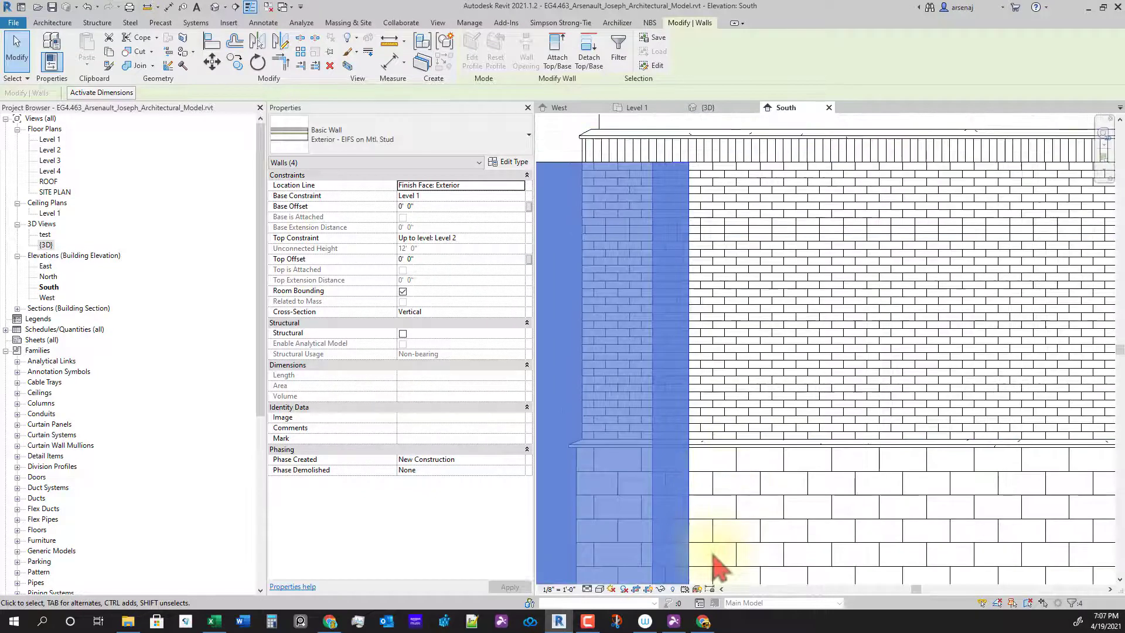
middle_click_drag(758, 518, 761, 522)
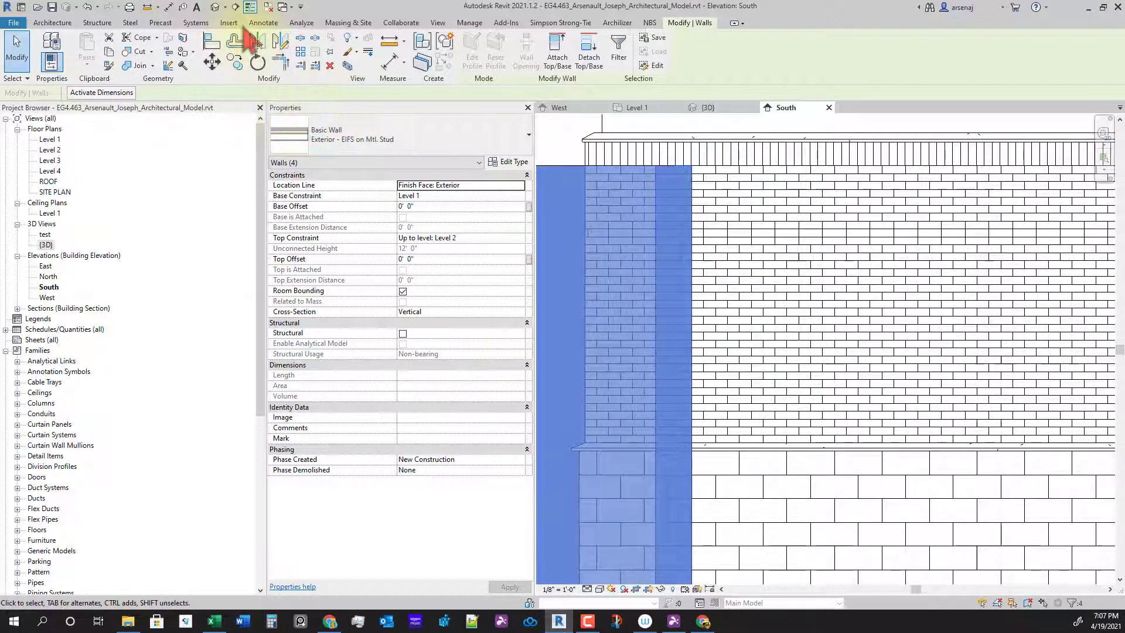
Place two aligned dimensions from the corner feature's east face to the first and second vertical brick joints beside it
left_click(262, 23)
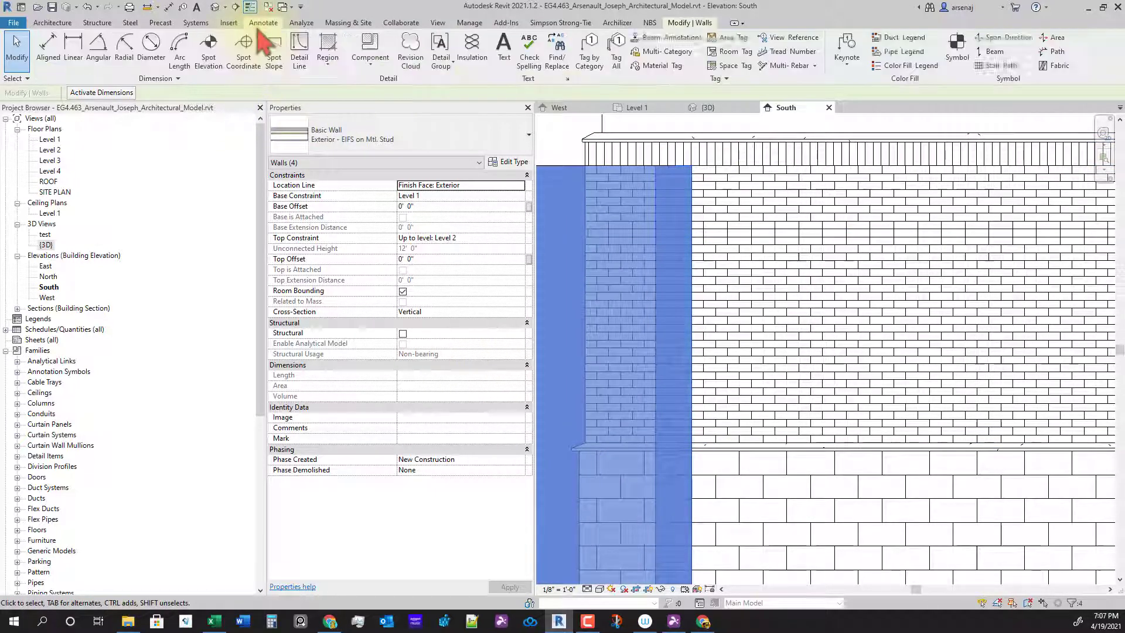
left_click(73, 52)
scroll(721, 311, "up", 3)
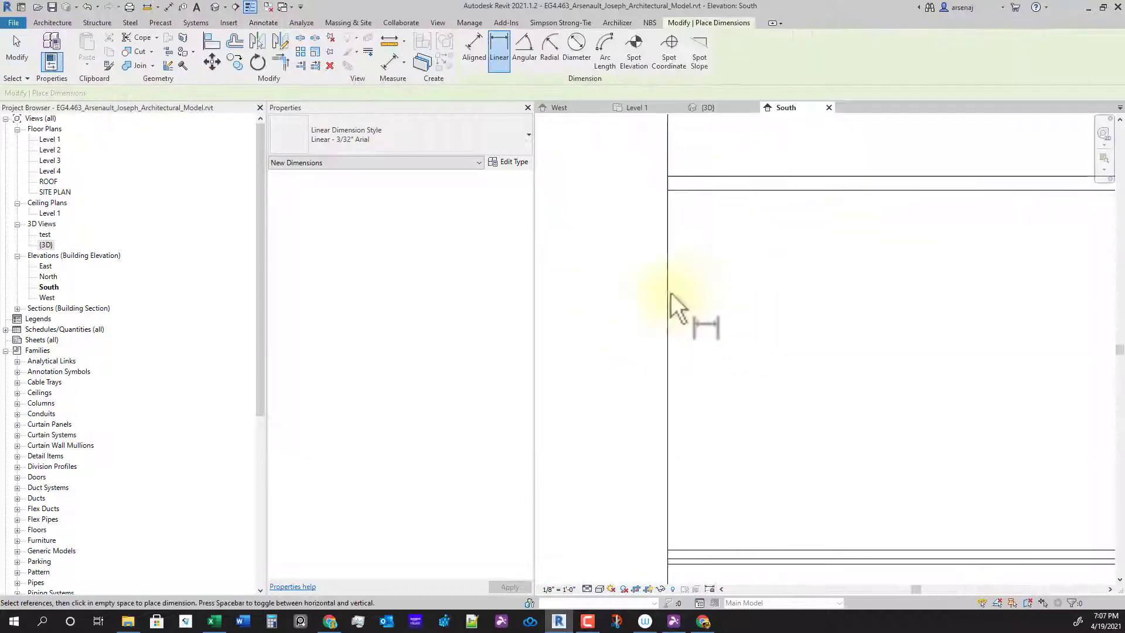
middle_click_drag(674, 302, 691, 306)
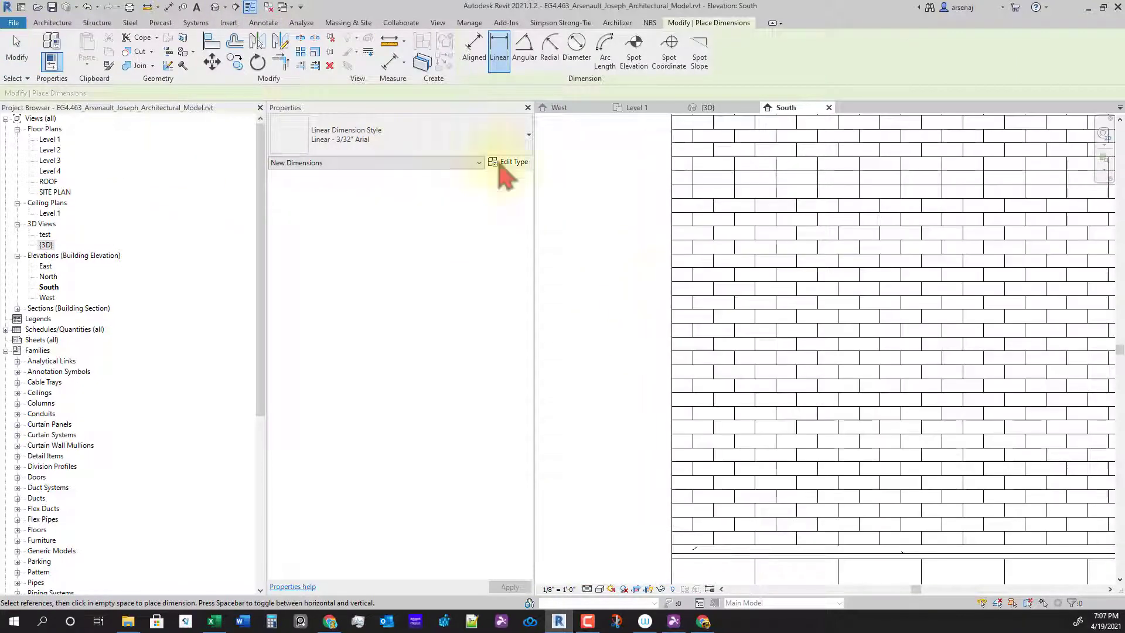
left_click(474, 50)
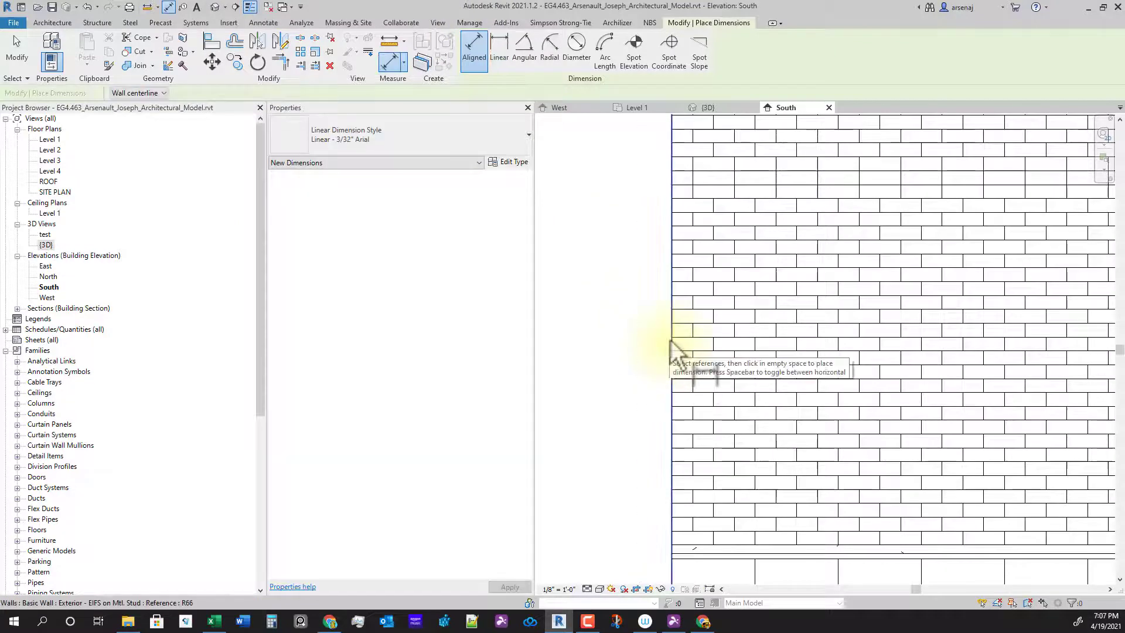
left_click(671, 341)
left_click(694, 321)
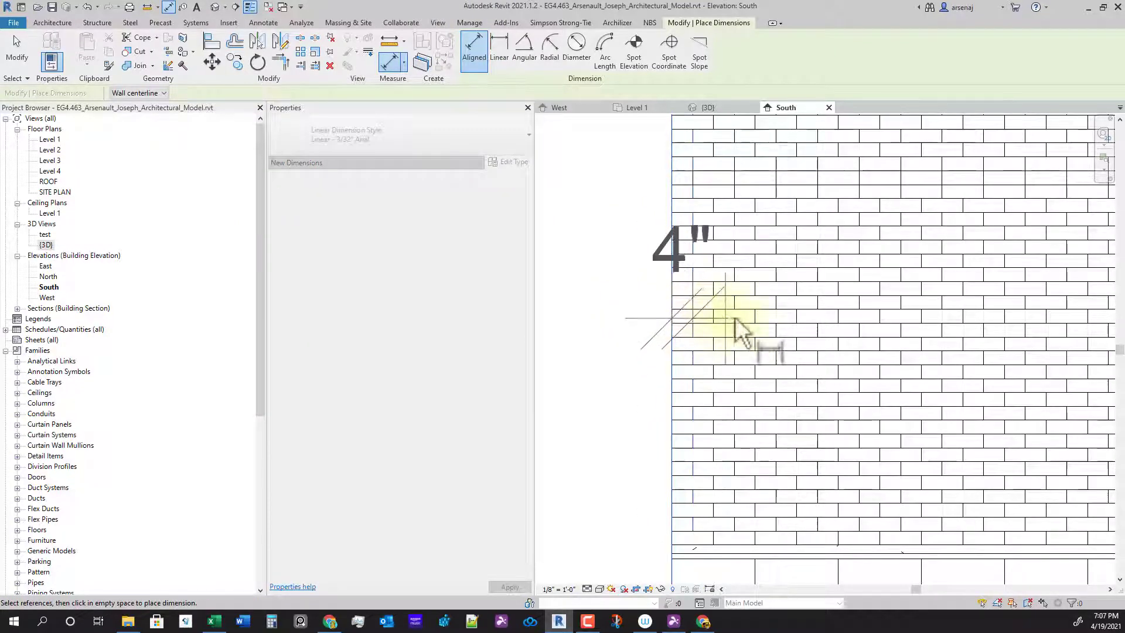
left_click(762, 226)
left_click(673, 319)
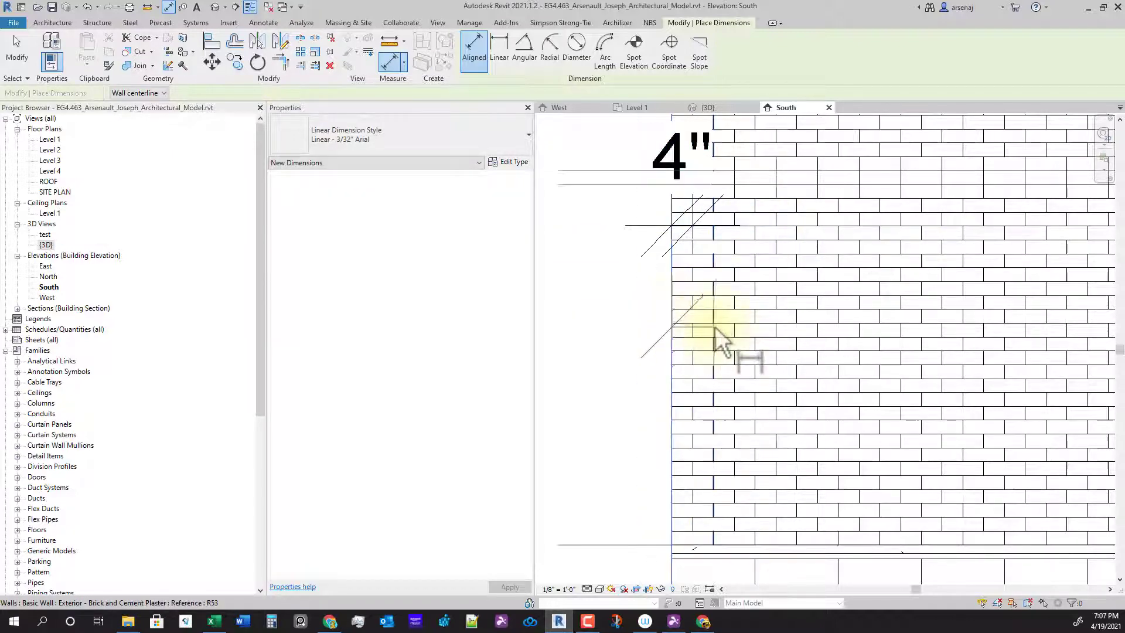
left_click(714, 326)
left_click(738, 311)
Place two aligned dimensions from the corner feature's east face to the first and second vertical block joints in the CMU base
scroll(739, 416, "down", 5)
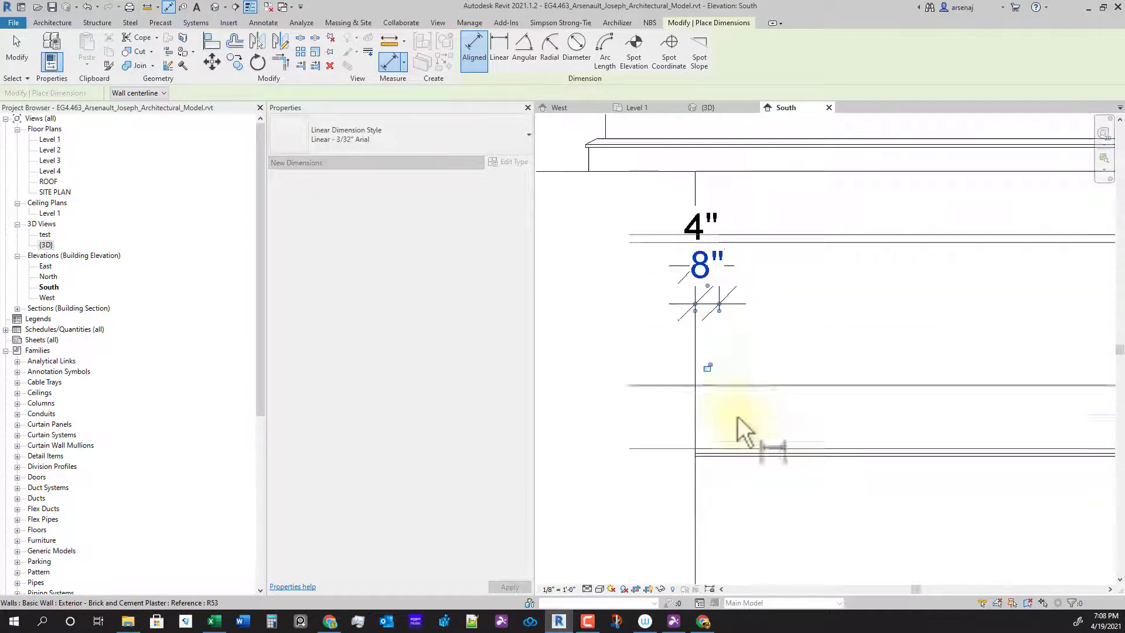
left_click(680, 440)
left_click(708, 425)
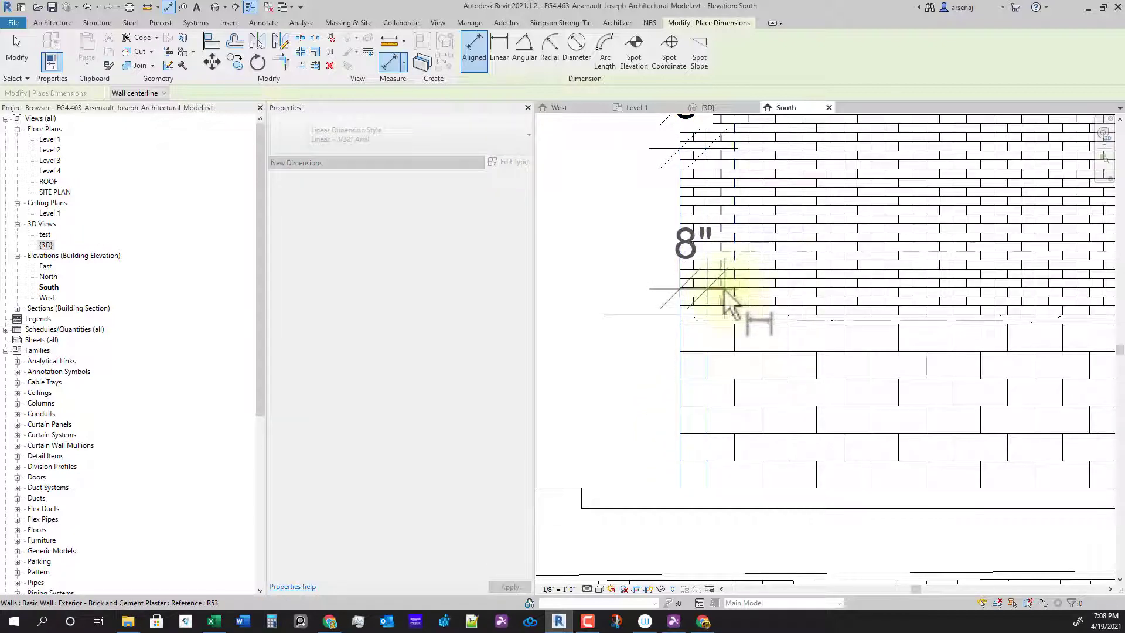
left_click(620, 286)
left_click(680, 449)
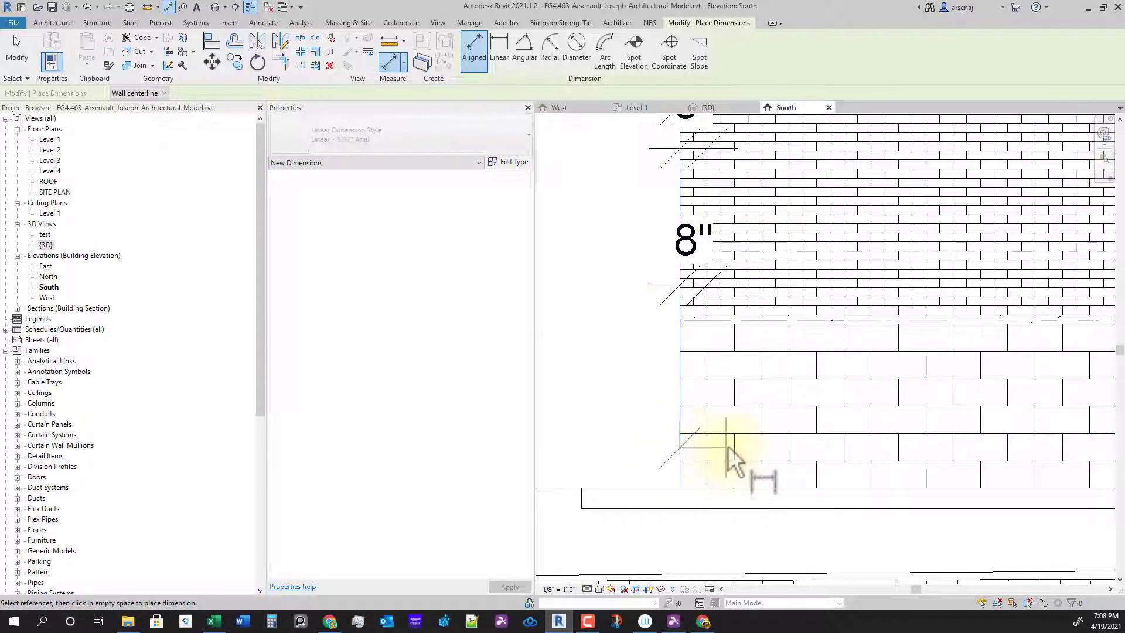
left_click(735, 451)
left_click(617, 392)
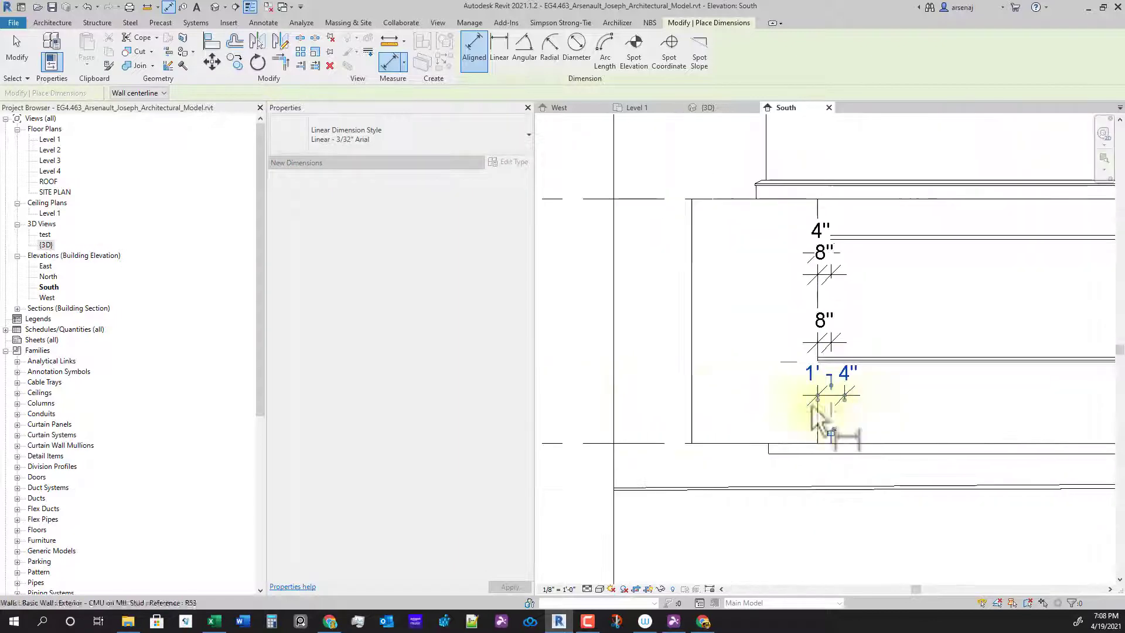
scroll(829, 387, "down", 4)
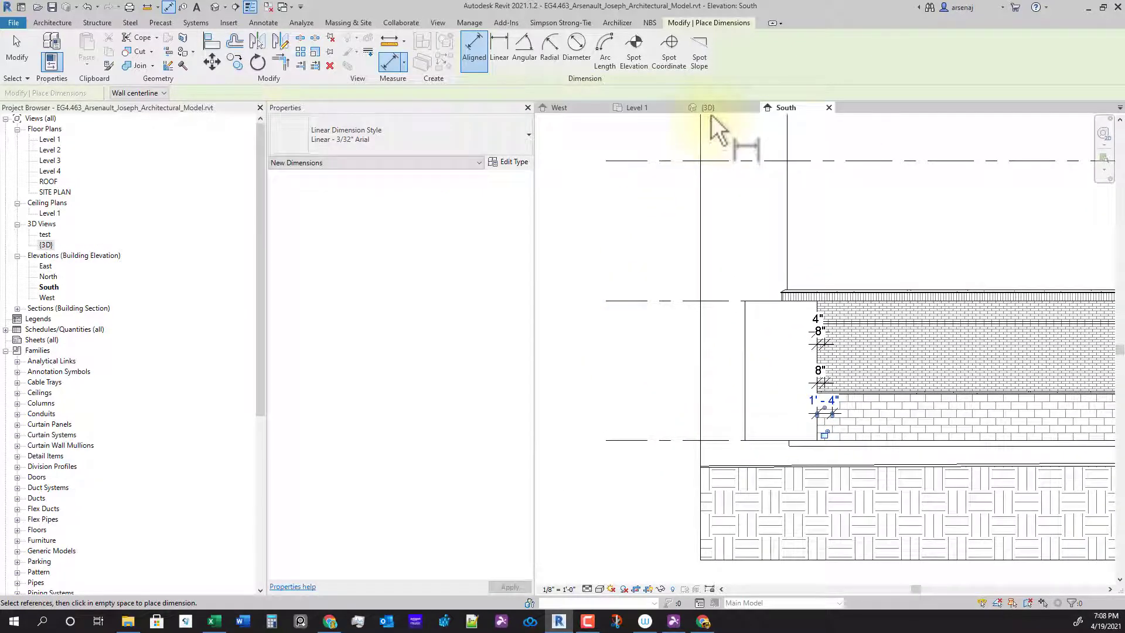
In the West elevation, dimension from the corner feature's north face to the first and second vertical brick joints and the first block joint
left_click(559, 107)
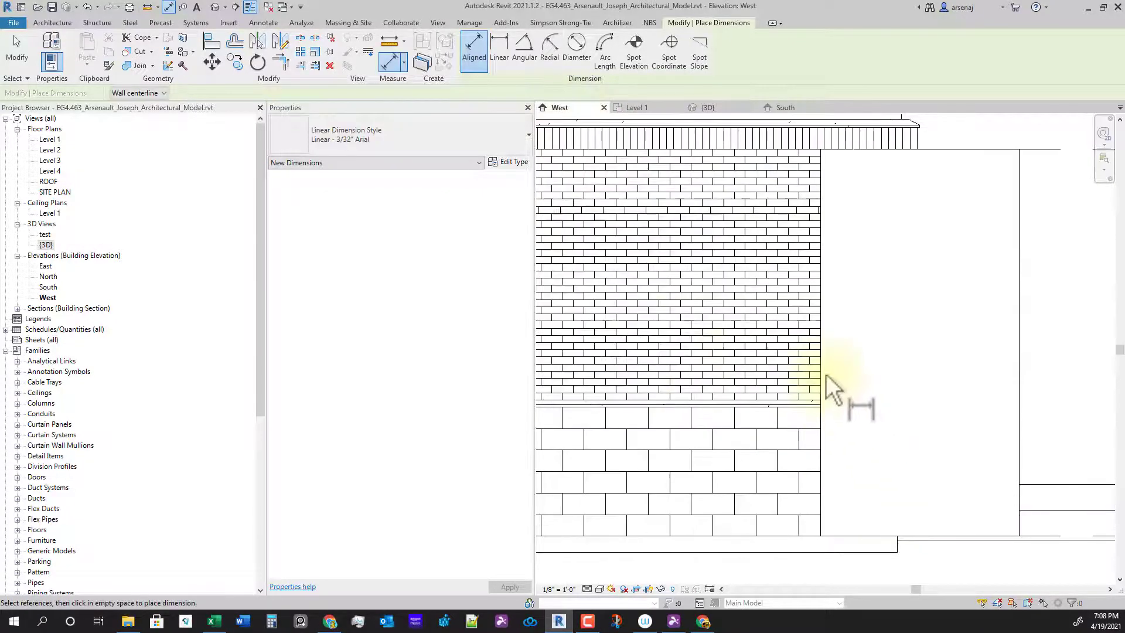
left_click(816, 356)
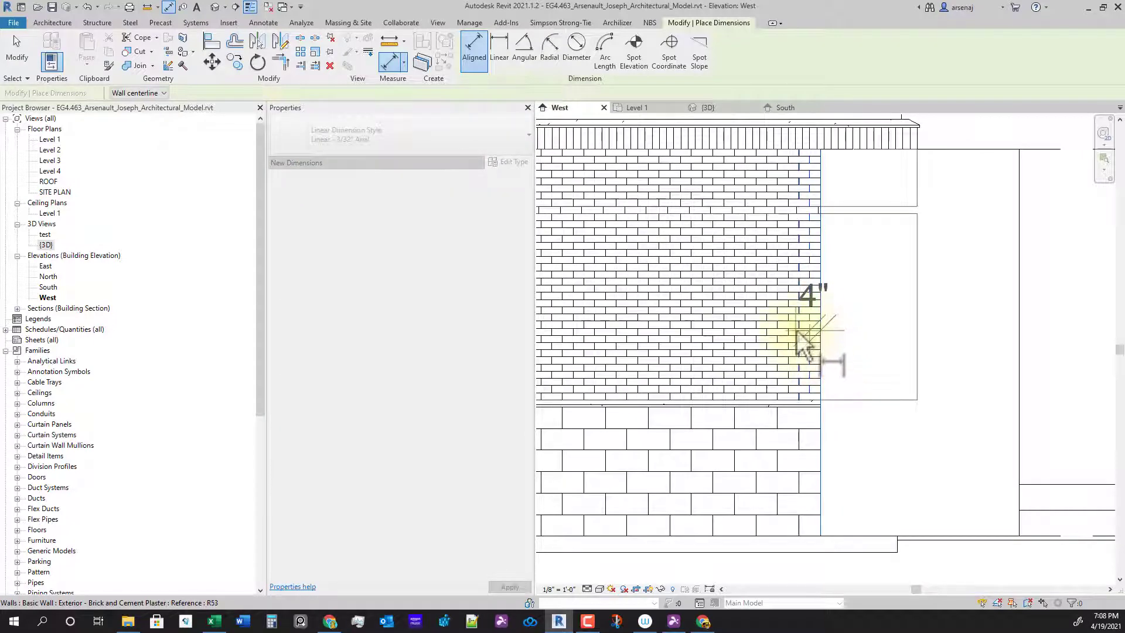
left_click(847, 319)
left_click(825, 236)
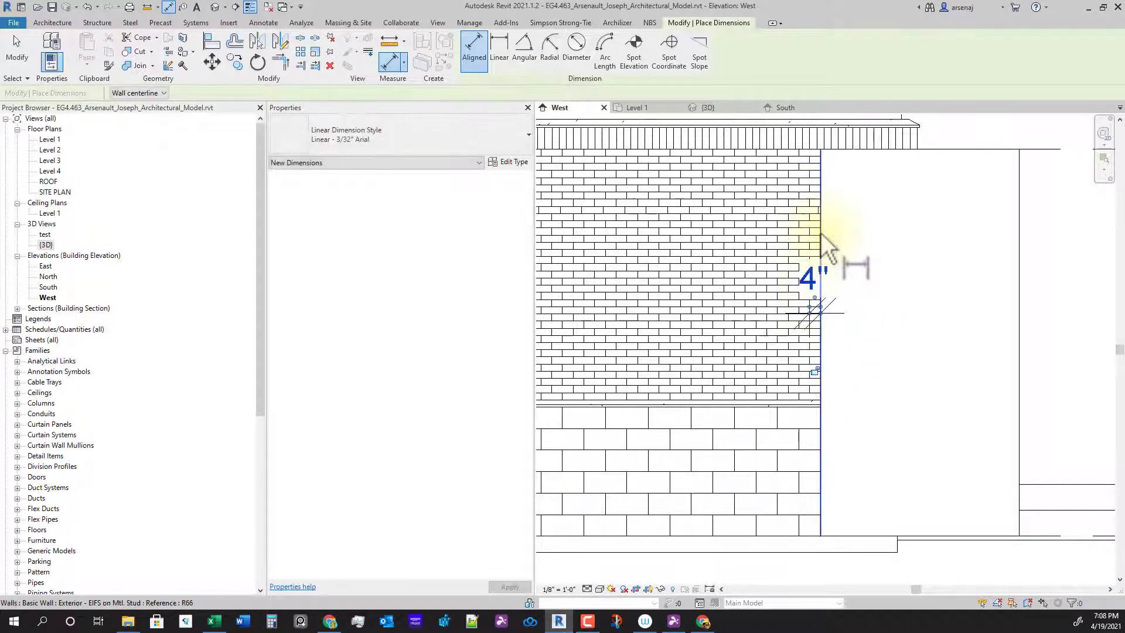
left_click(868, 256)
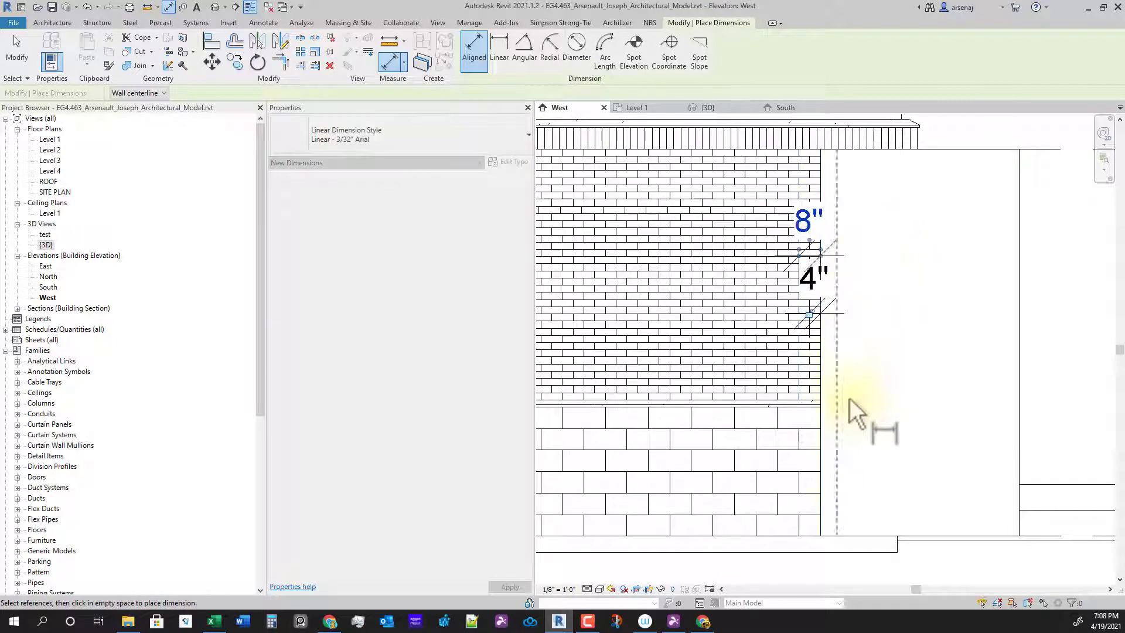
left_click(819, 456)
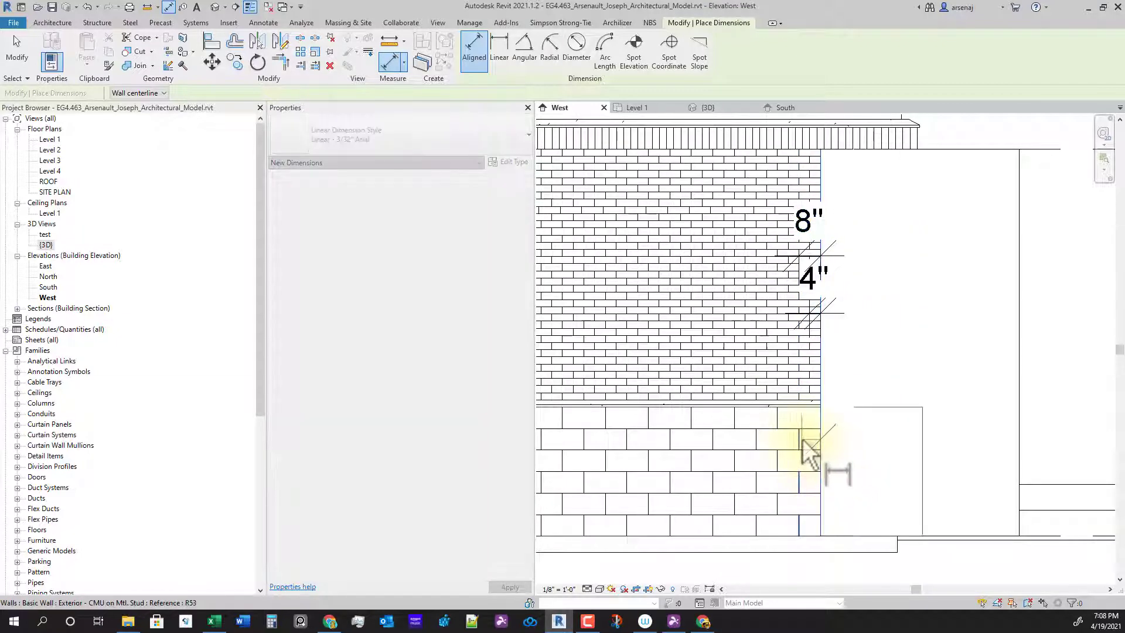
left_click(856, 455)
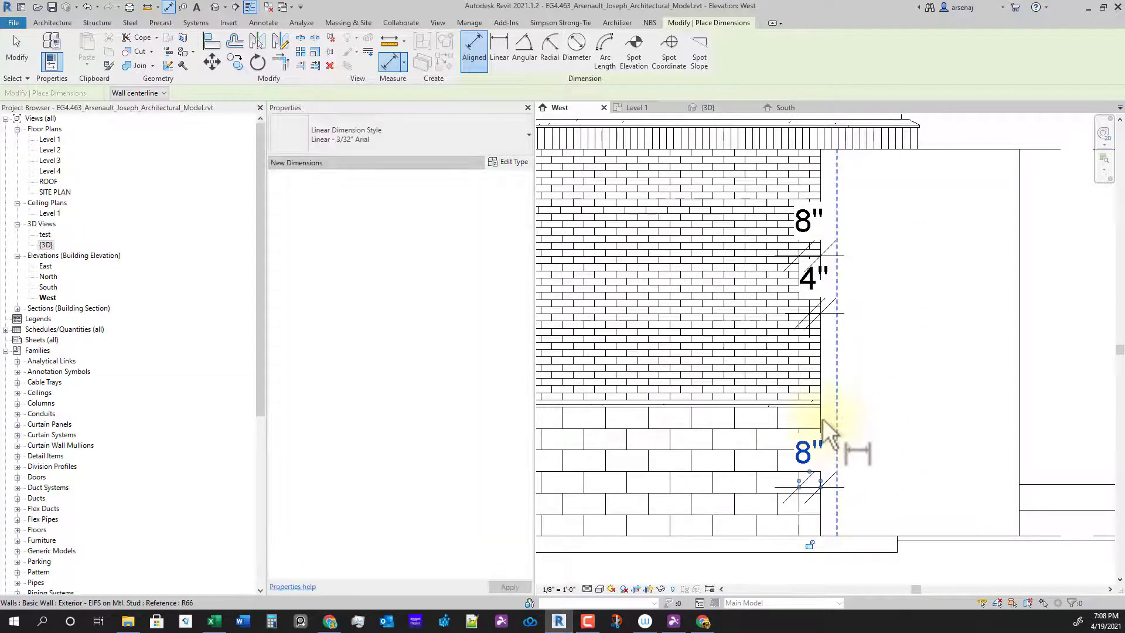
left_click(822, 419)
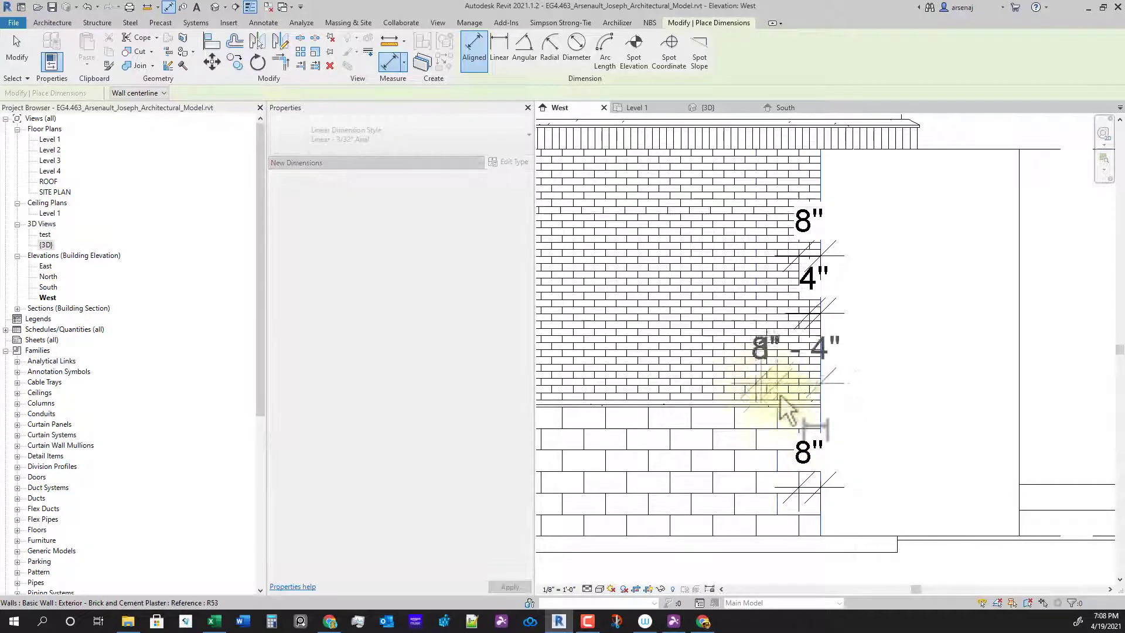
key("Escape")
key("Escape")
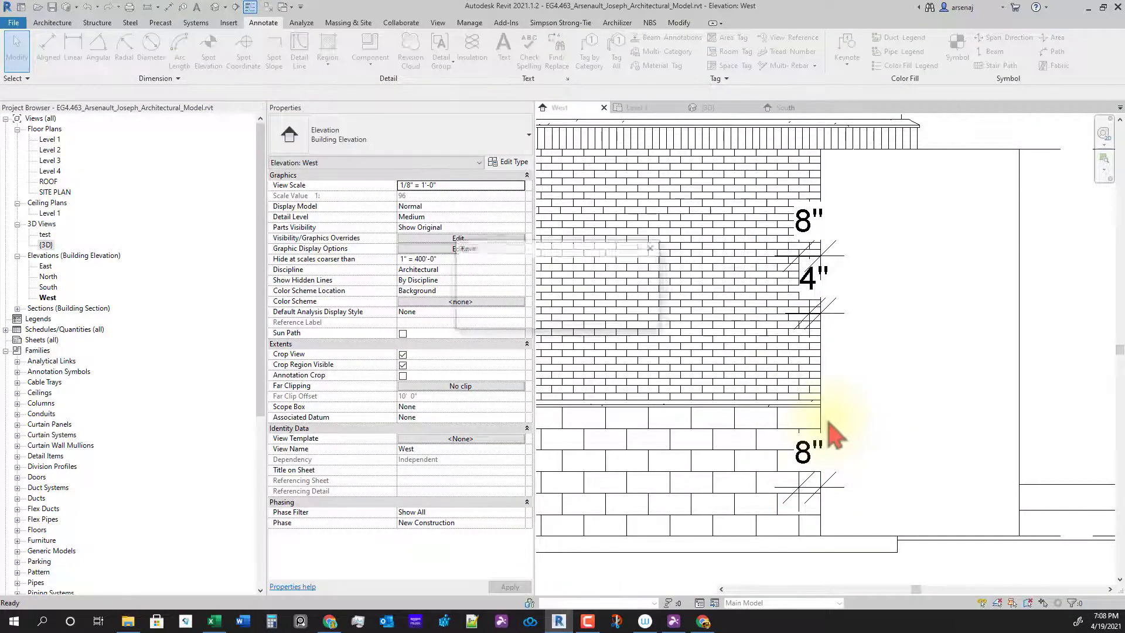
scroll(858, 445, "down", 2)
left_click(898, 256)
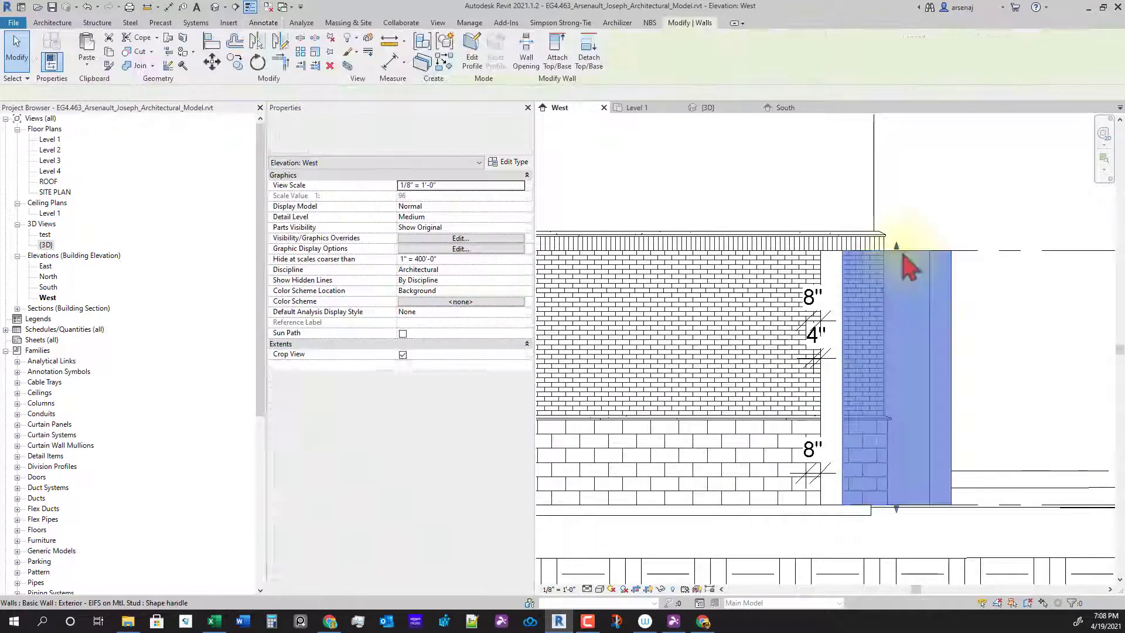
key("Escape")
scroll(932, 410, "down", 3)
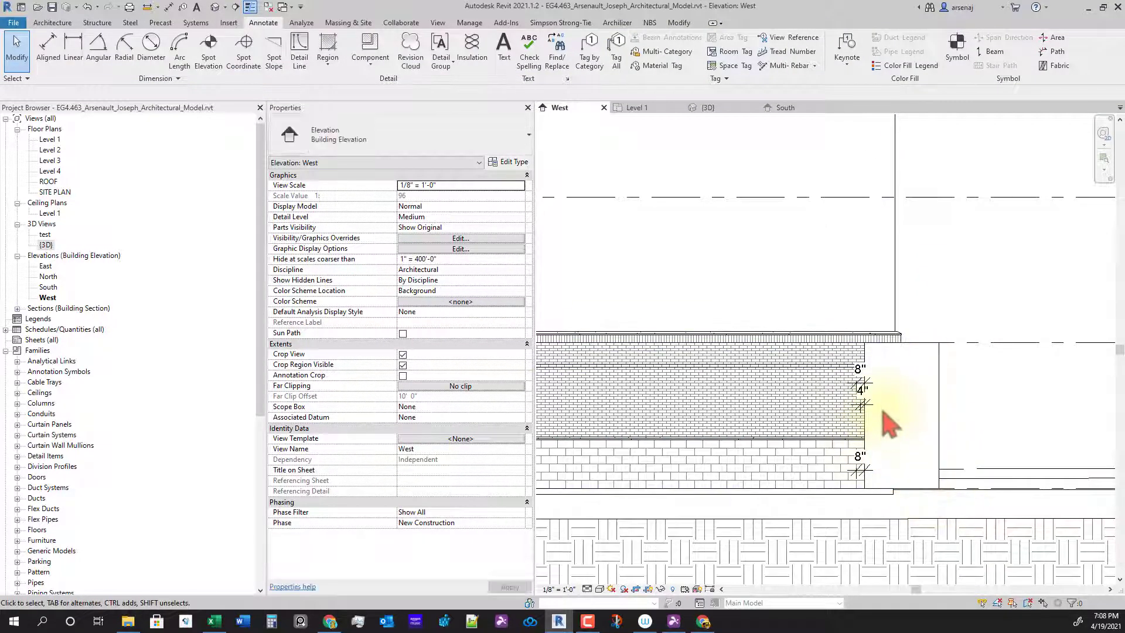
scroll(872, 358, "up", 3)
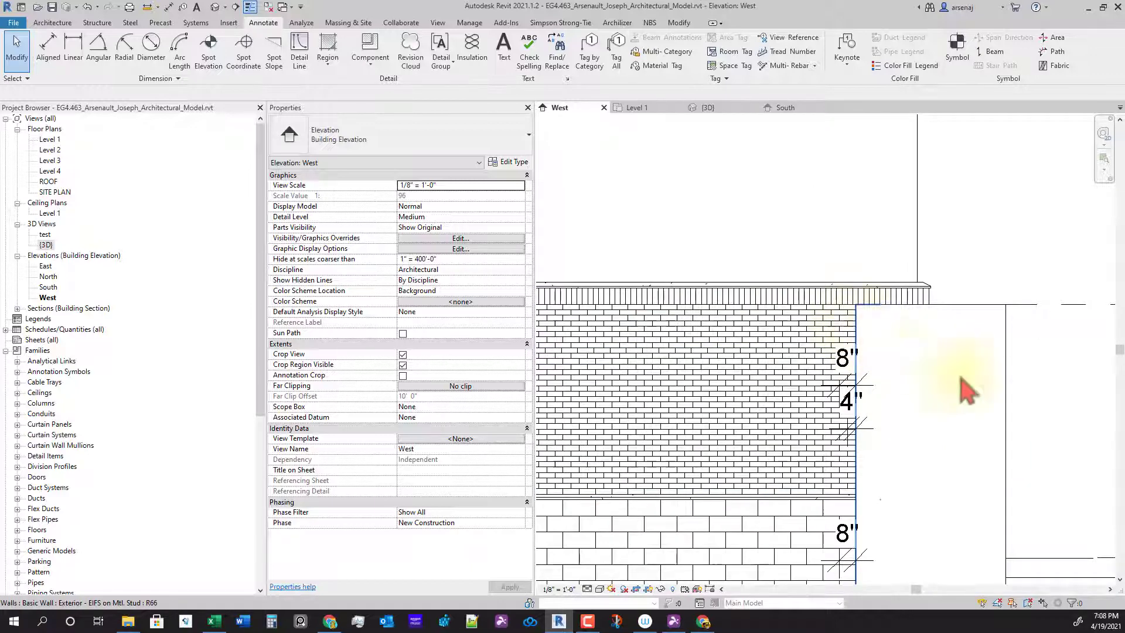
scroll(960, 411, "down", 2)
left_click(955, 426)
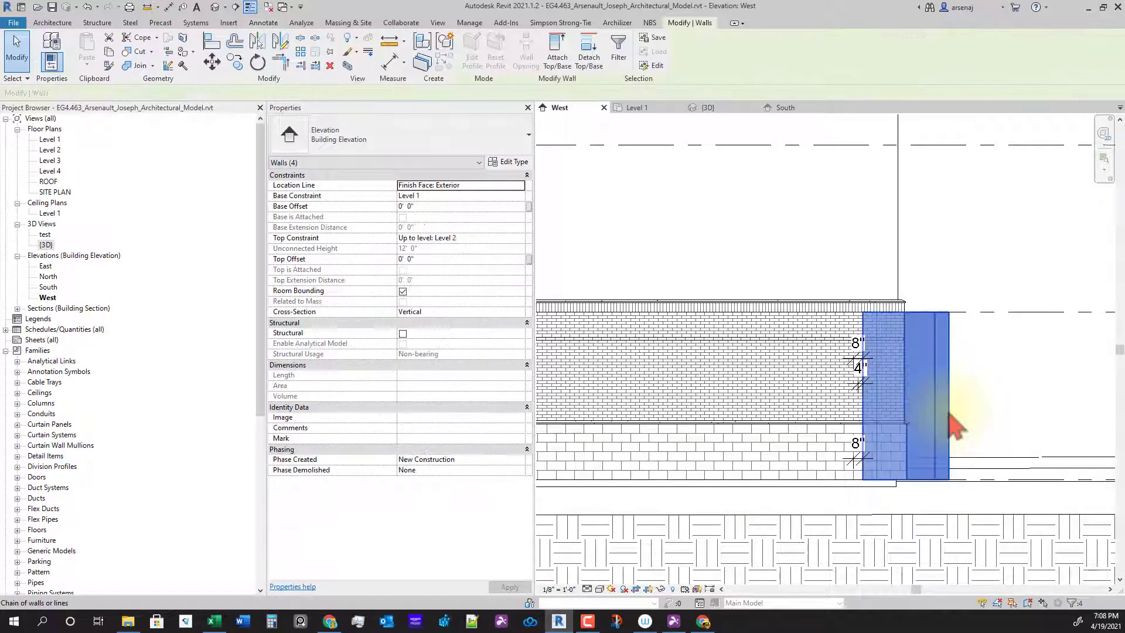
scroll(951, 435, "down", 2)
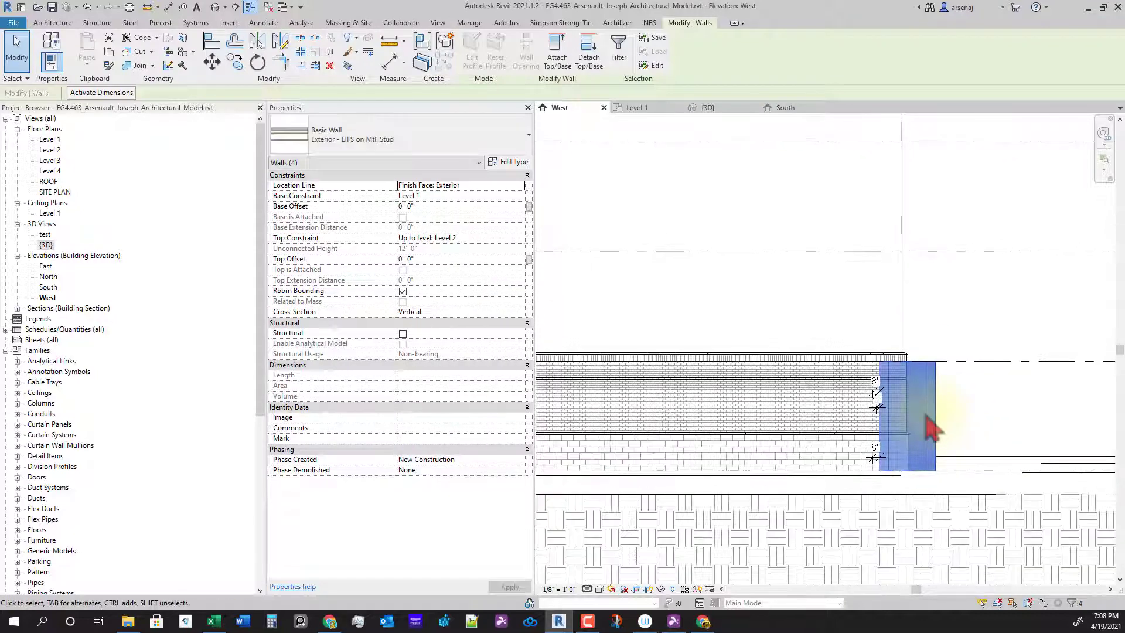
key("Escape")
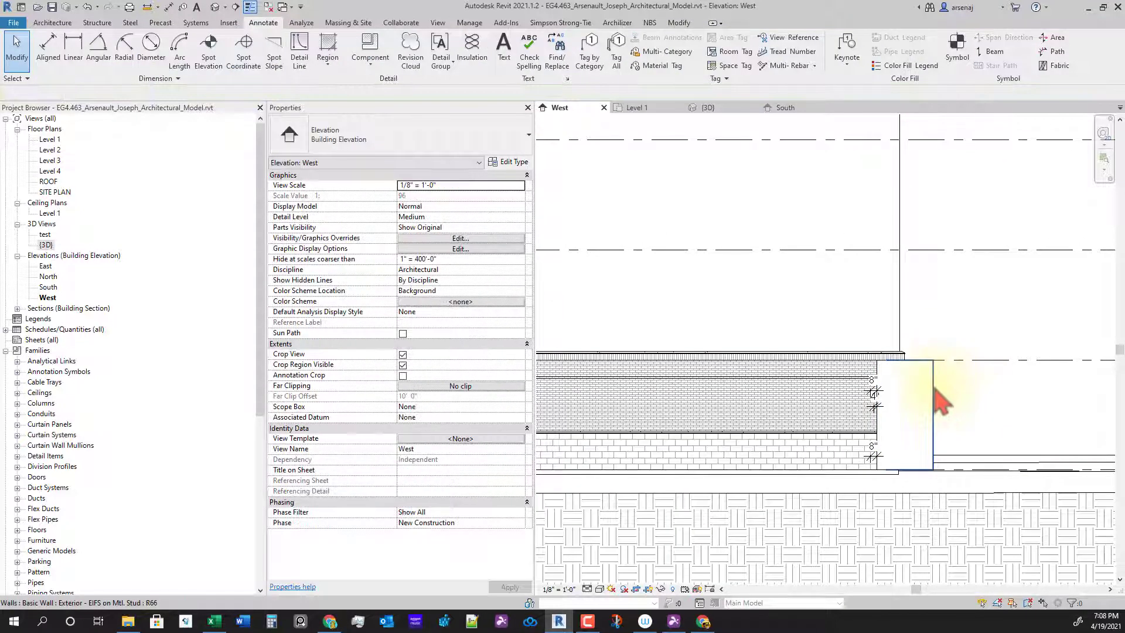
Set the top constraint of the whole chain of EIFS corner walls to Up to level: T.O. PARAPET
left_click(933, 396)
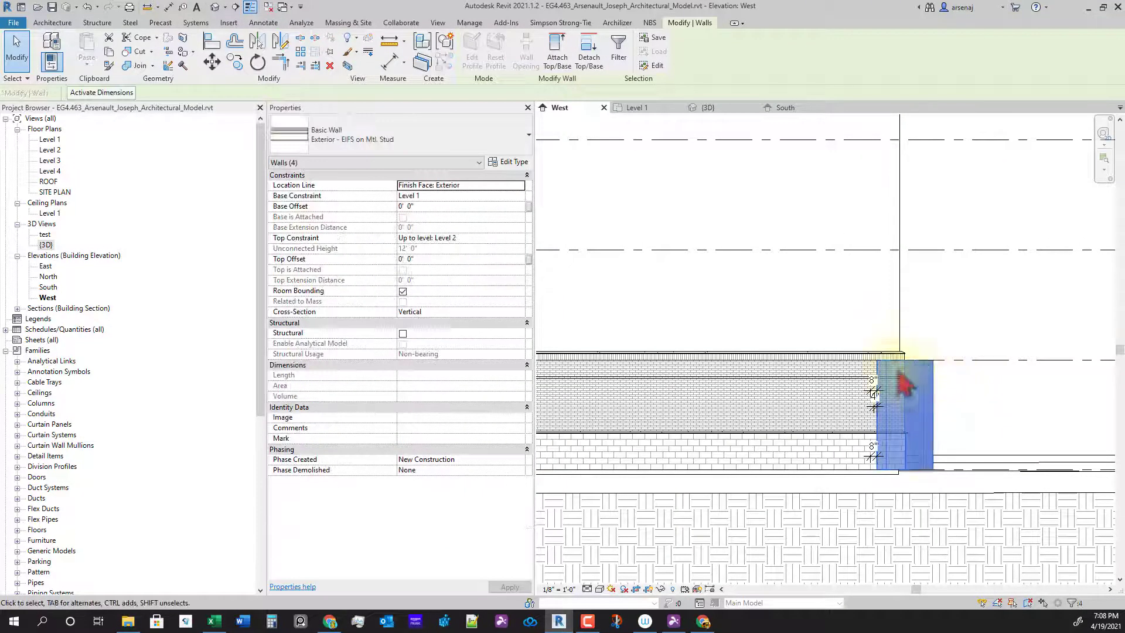
left_click(519, 238)
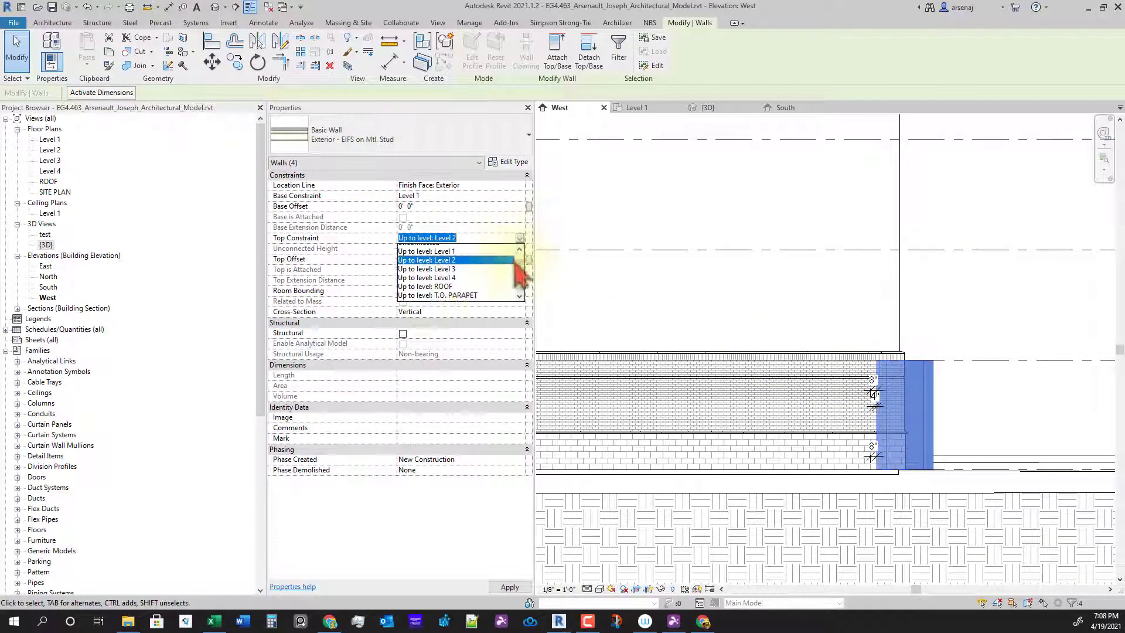
left_click(415, 294)
scroll(929, 356, "down", 3)
middle_click_drag(961, 381, 948, 435)
scroll(948, 435, "down", 1)
left_click(957, 299)
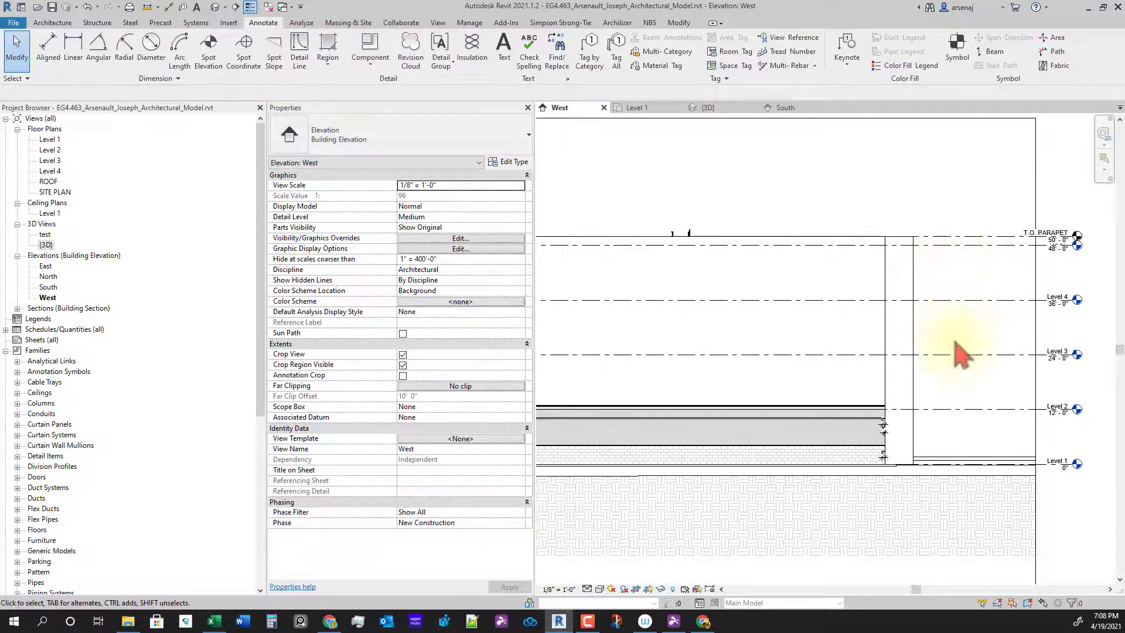
Examine the corner feature's height in the West elevation from its base up to the parapet level
scroll(957, 341, "down", 2)
middle_click_drag(974, 372, 963, 400)
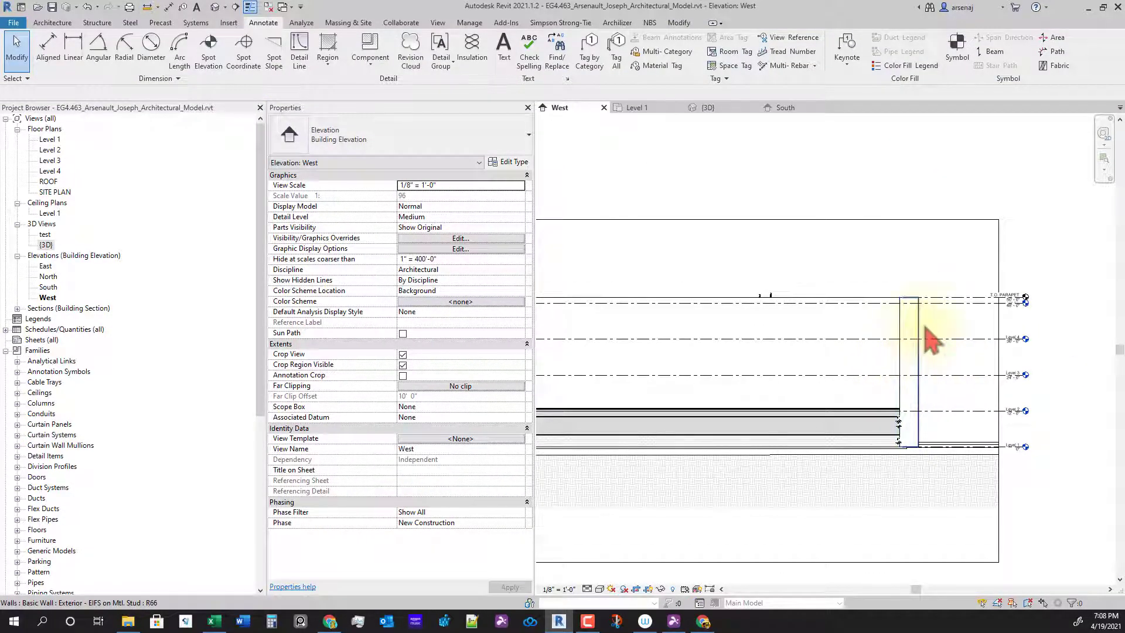
scroll(911, 457, "up", 4)
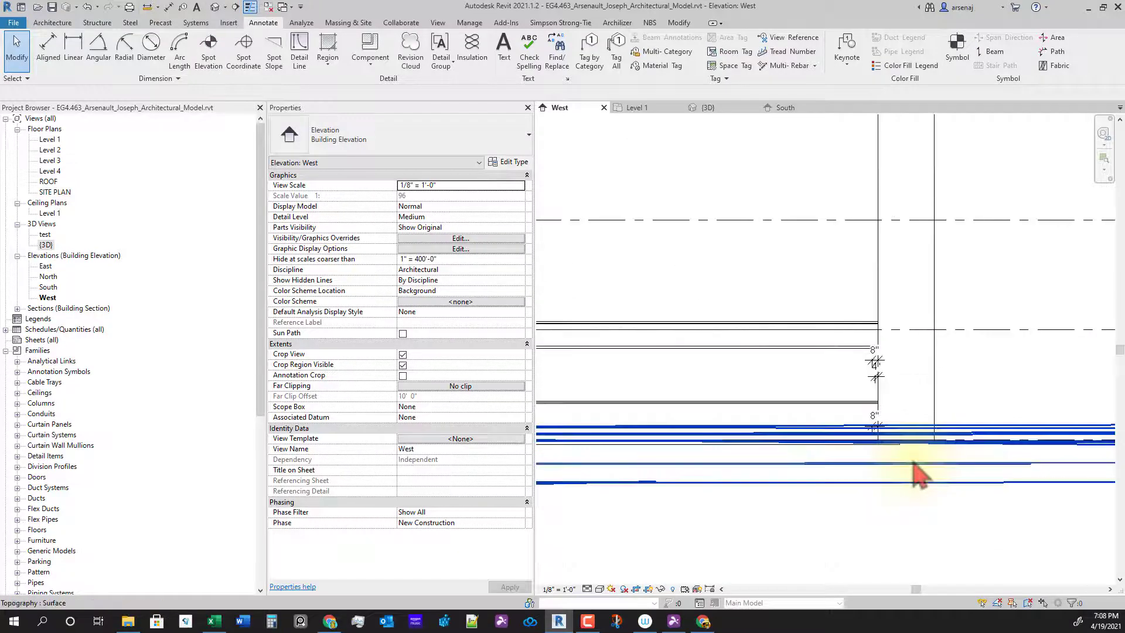
scroll(912, 459, "down", 2)
scroll(919, 322, "down", 2)
middle_click_drag(920, 283, 921, 258)
scroll(909, 230, "up", 1)
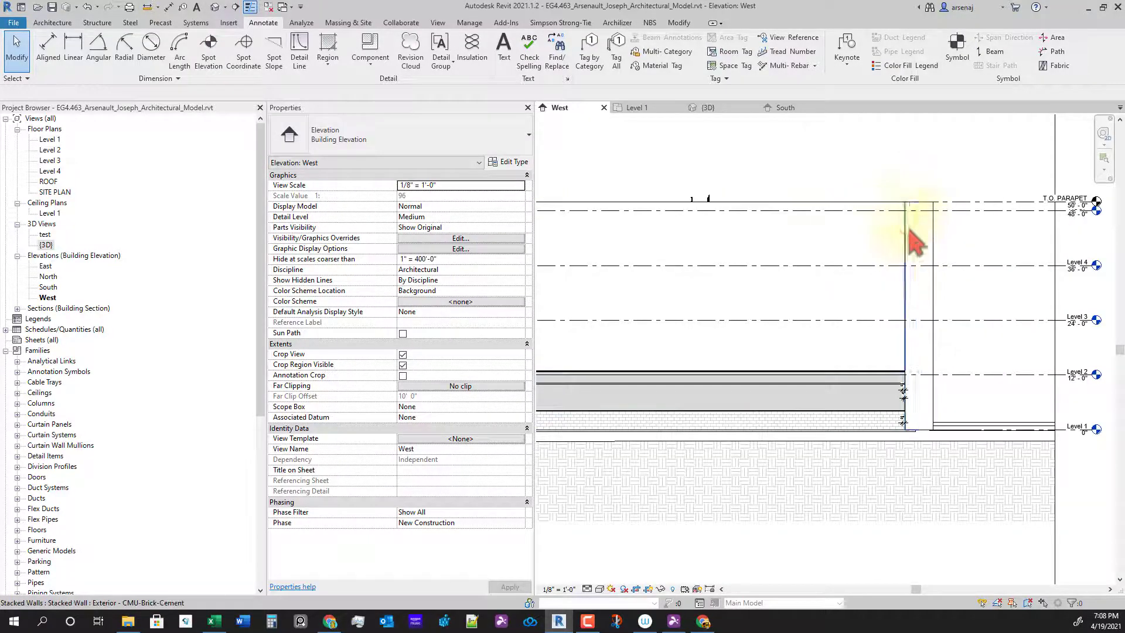
Open the 3D view and inspect the corner feature where it meets the roof, walls and ground
left_click(714, 108)
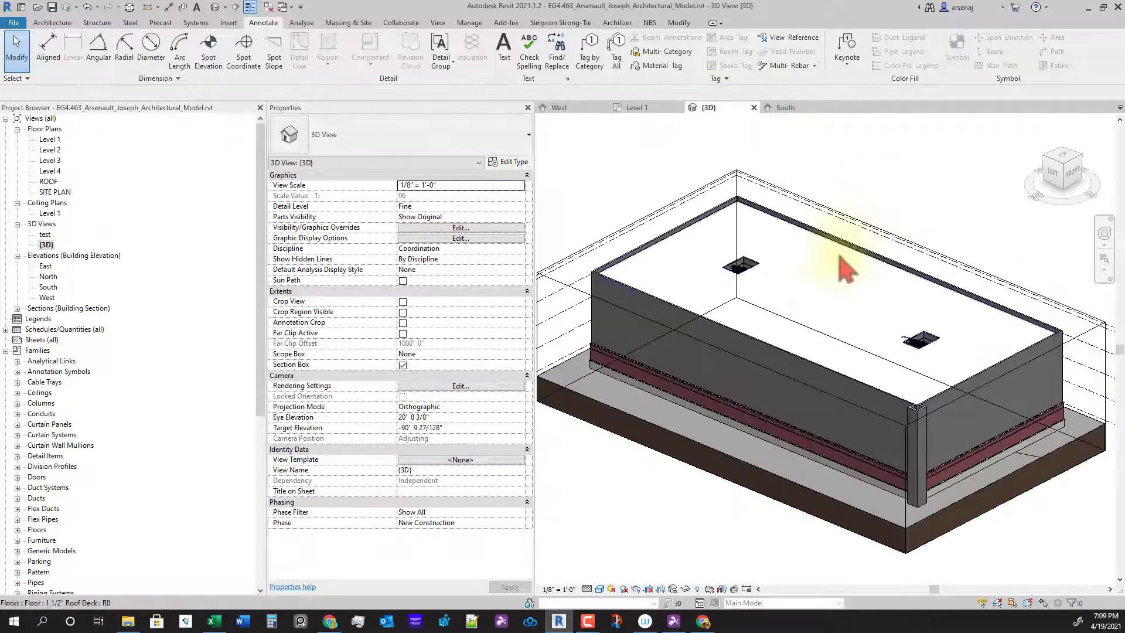
middle_click_drag(844, 391, 891, 420, "shift")
scroll(873, 405, "up", 4)
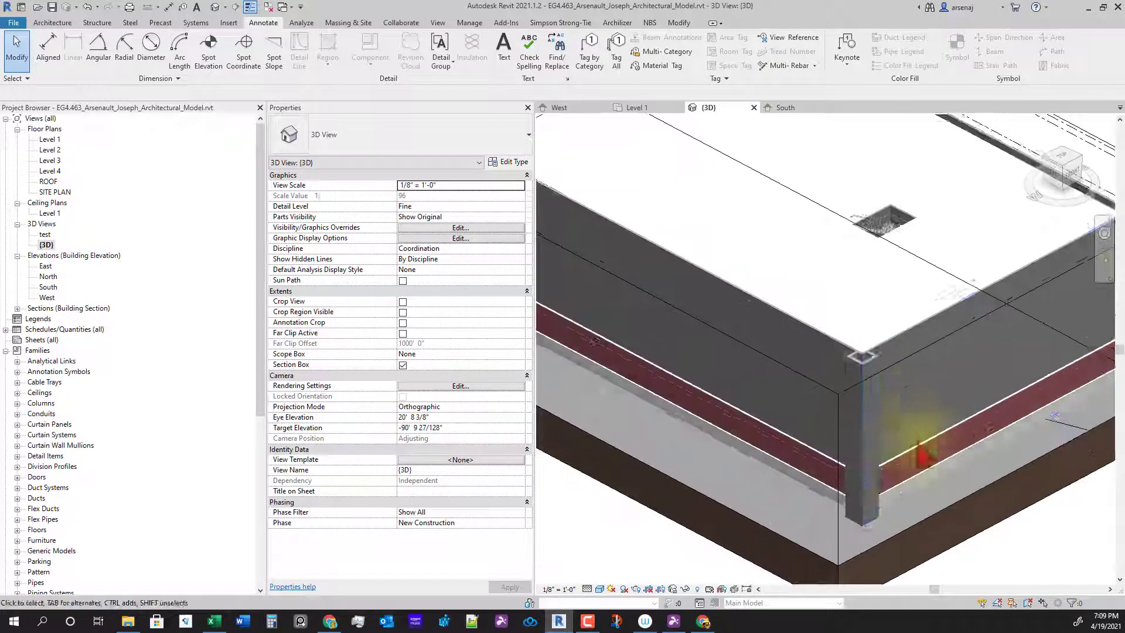
left_click(864, 496)
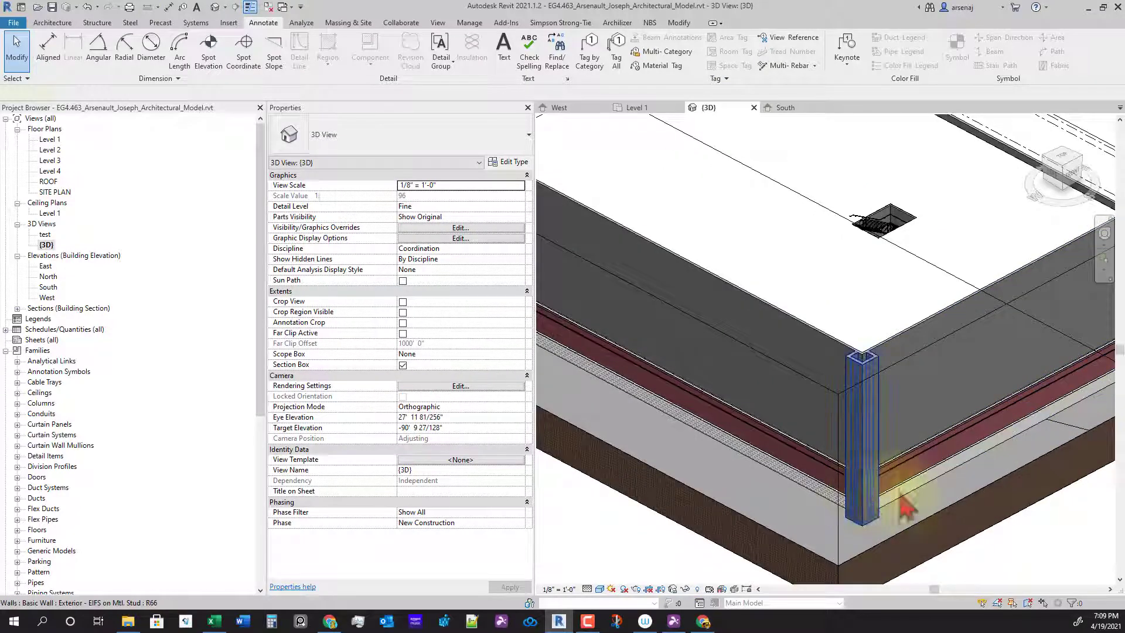
scroll(924, 498, "down", 1)
left_click(919, 540)
mouse_move(882, 493)
middle_mouse_down("shift")
mouse_move(921, 508)
mouse_move(932, 460)
mouse_move(879, 503)
middle_mouse_up("shift")
scroll(892, 398, "up", 2)
scroll(871, 348, "up", 2)
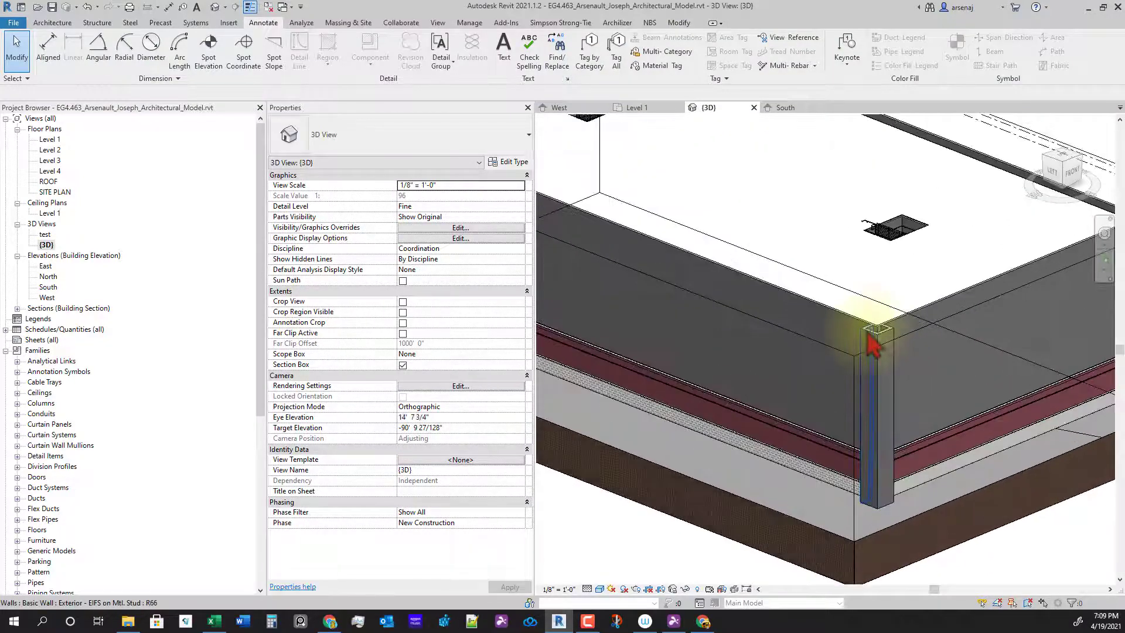
Select the chain of four connected EIFS corner walls in 3D and create a model group from them
left_click(871, 347)
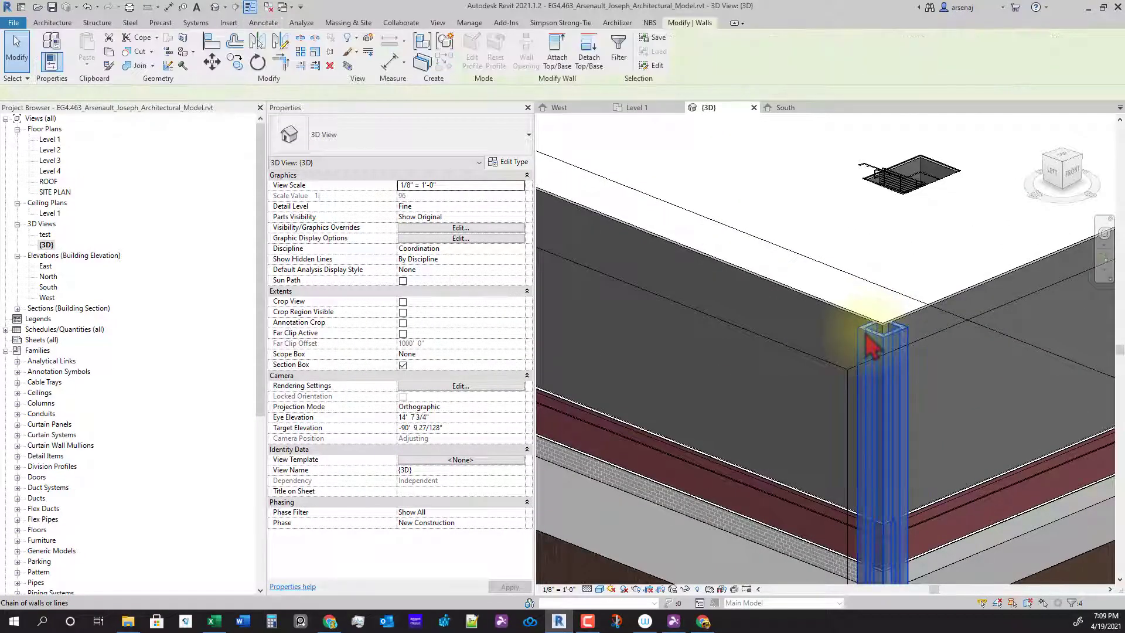
scroll(924, 473, "down", 2)
middle_click_drag(925, 472, 885, 503, "shift")
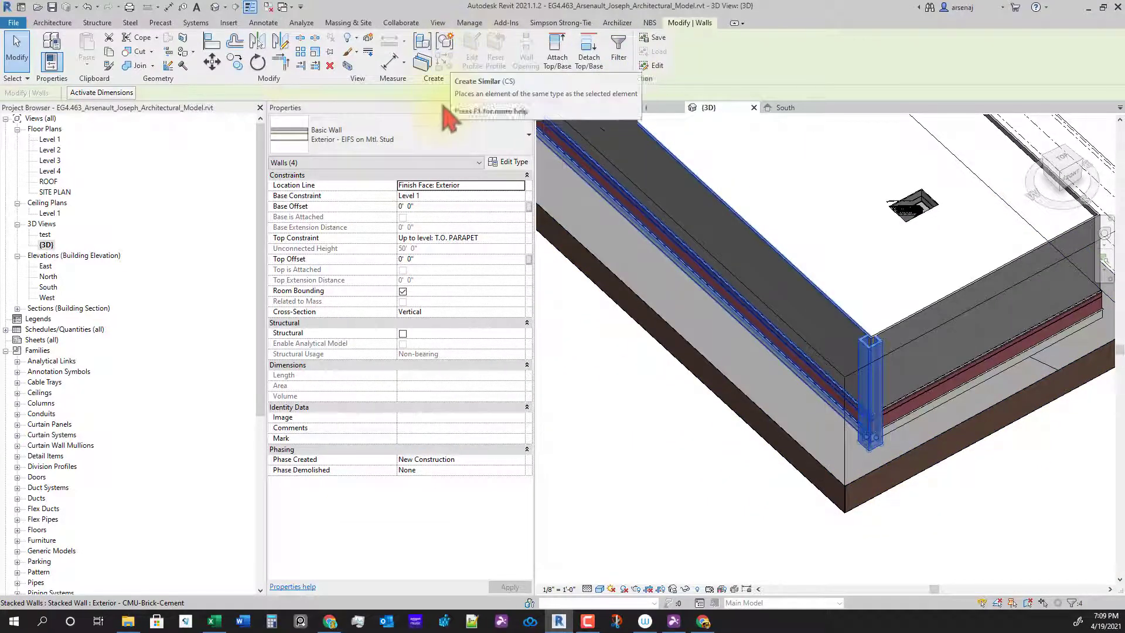
left_click(445, 40)
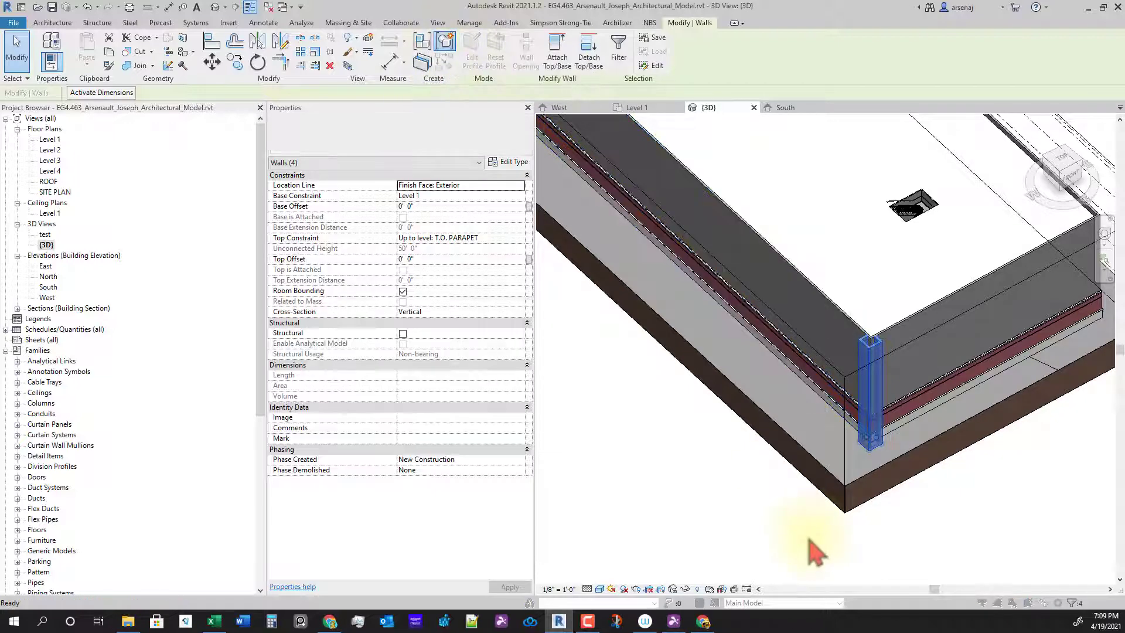
left_click(530, 340)
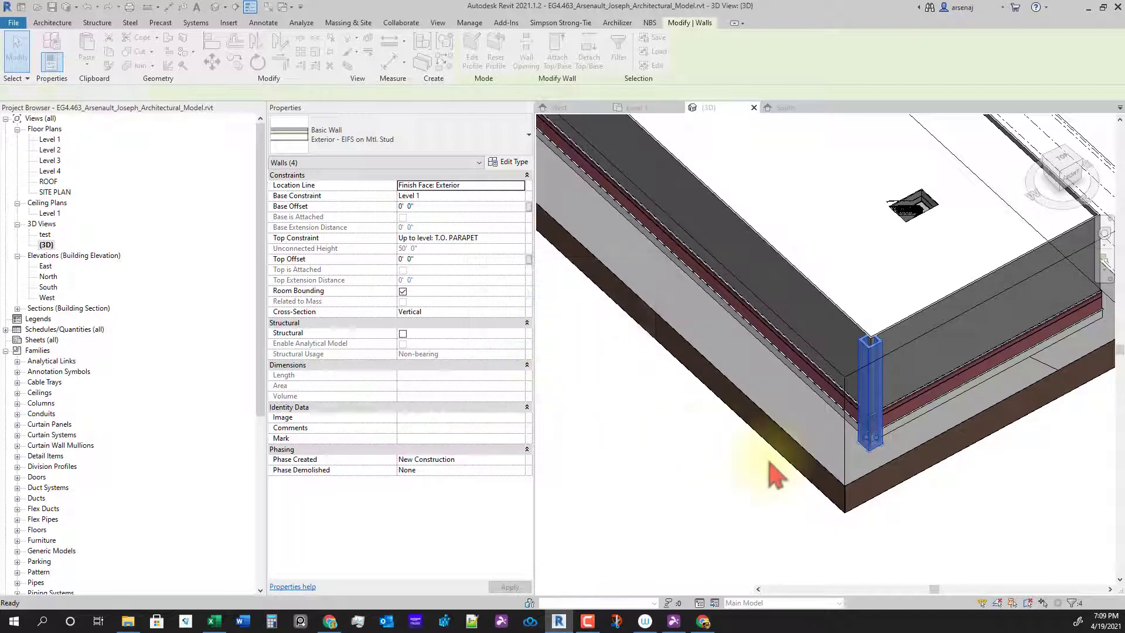
scroll(905, 524, "down", 2)
scroll(905, 524, "down", 2)
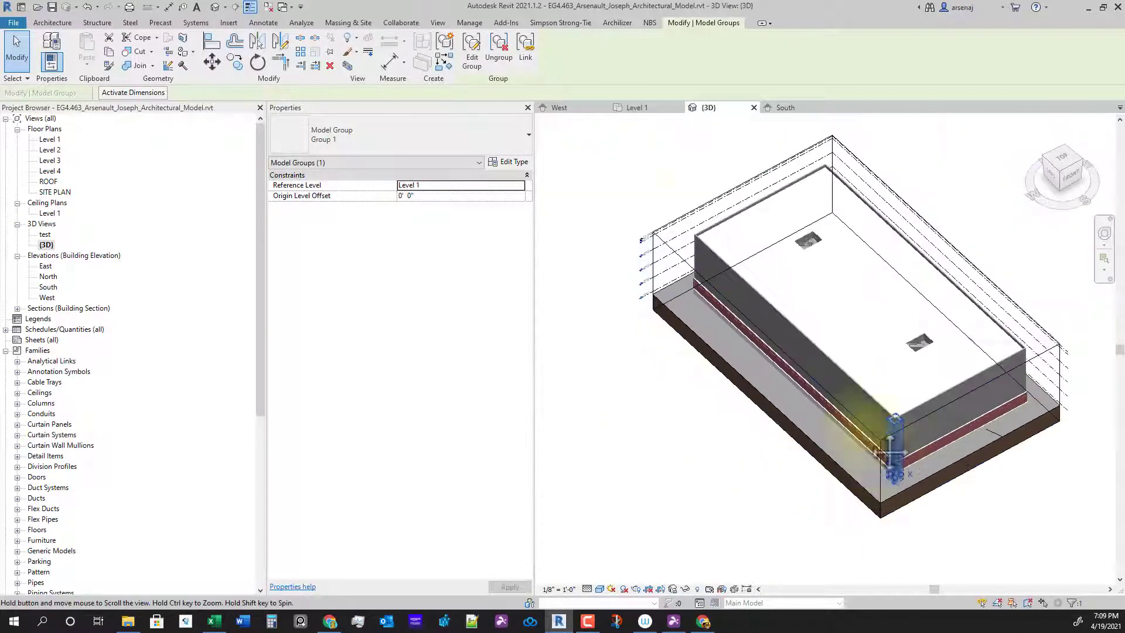
In the Level 1 plan, delete the diagonal detail line and the square of detail lines used to lay out the corner feature
left_click(650, 107)
middle_click_drag(749, 324, 758, 387)
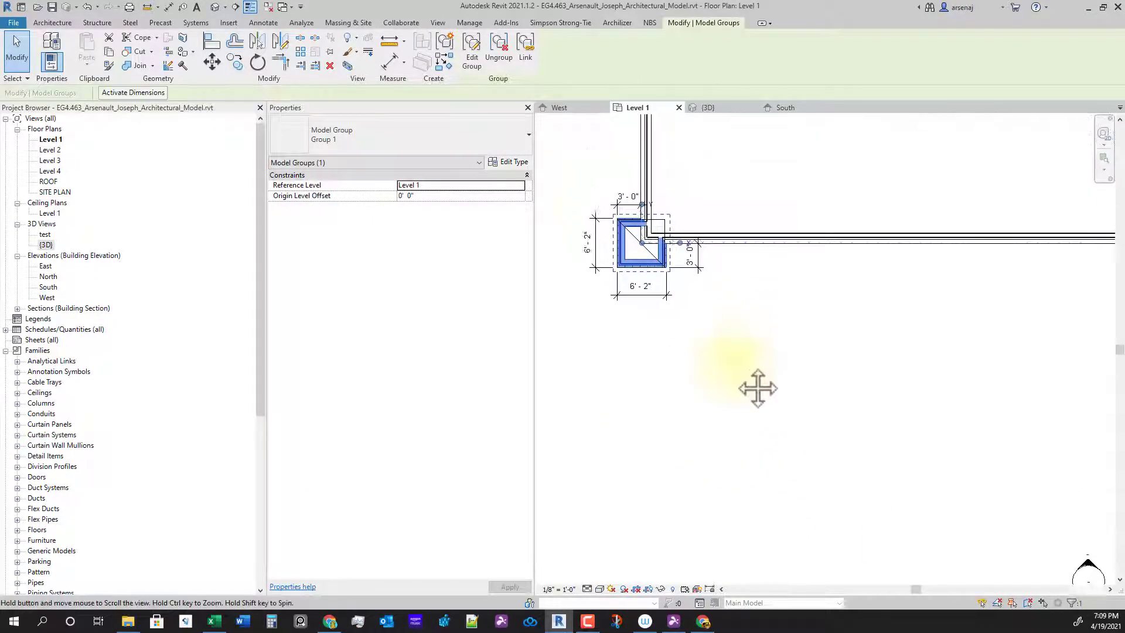
scroll(758, 387, "down", 1)
middle_click_drag(624, 223, 624, 271)
scroll(674, 394, "up", 2)
left_click(674, 393)
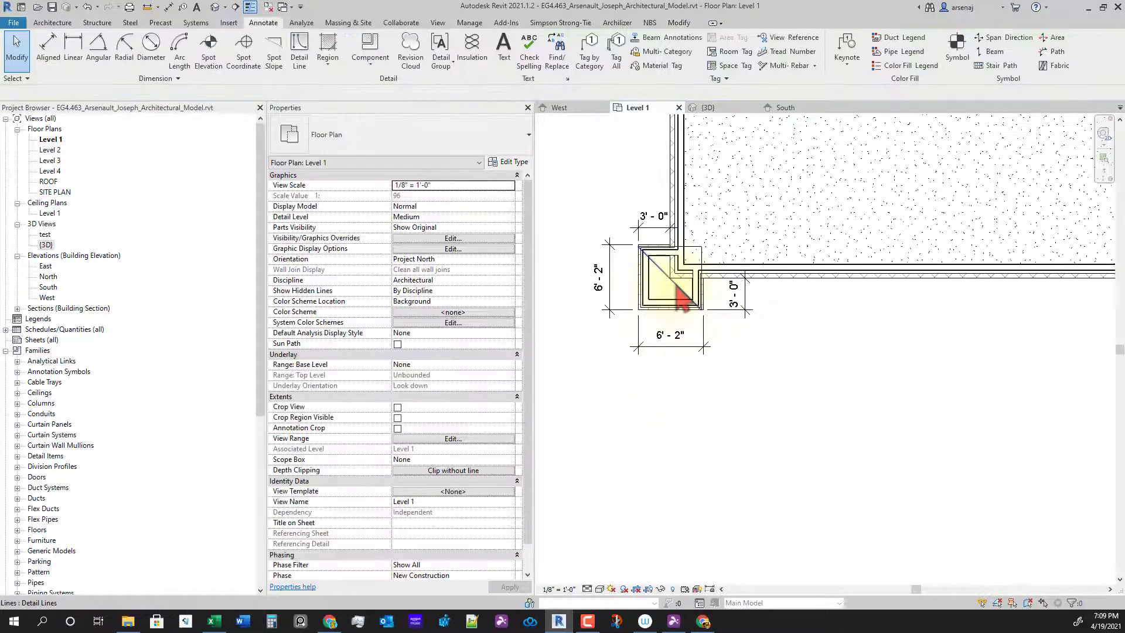
left_click(675, 282)
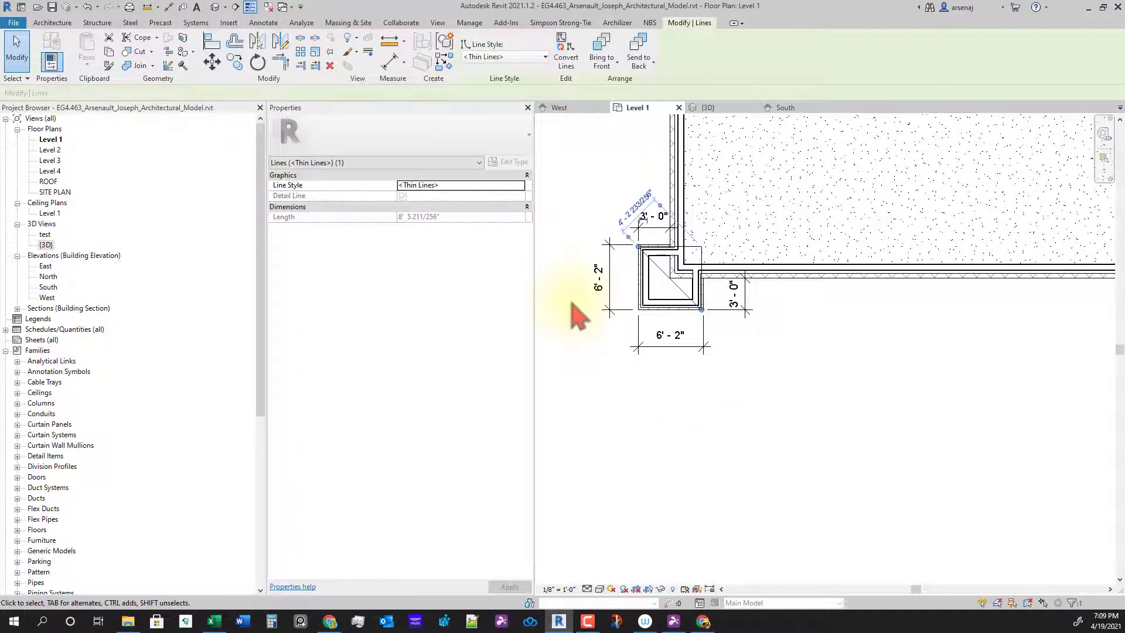
key("Delete")
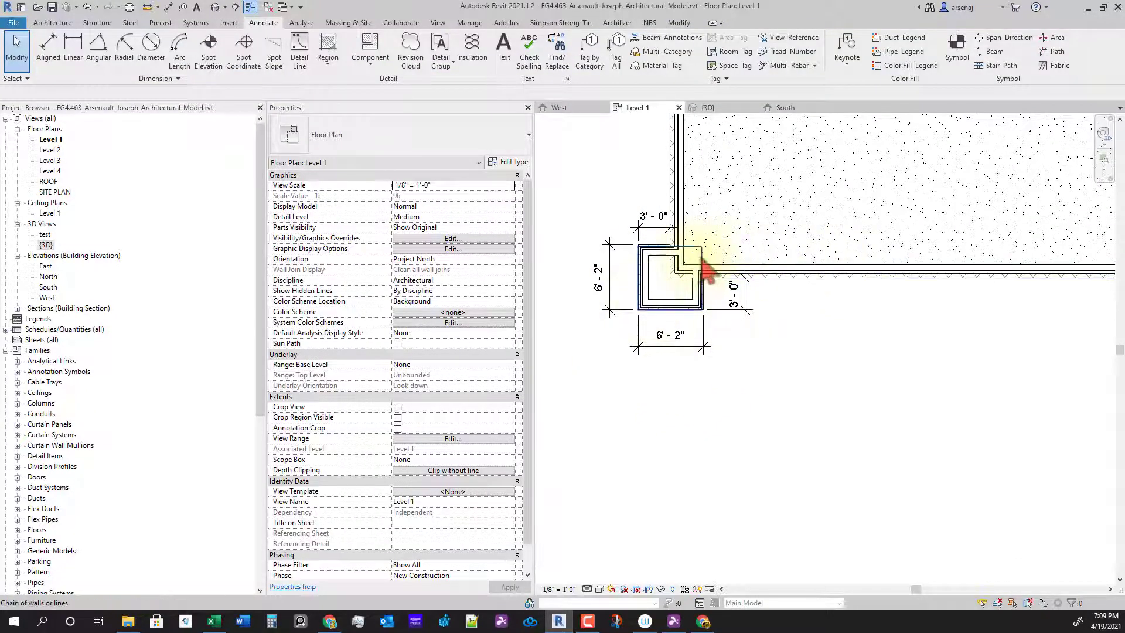
left_click(703, 257)
key("Delete")
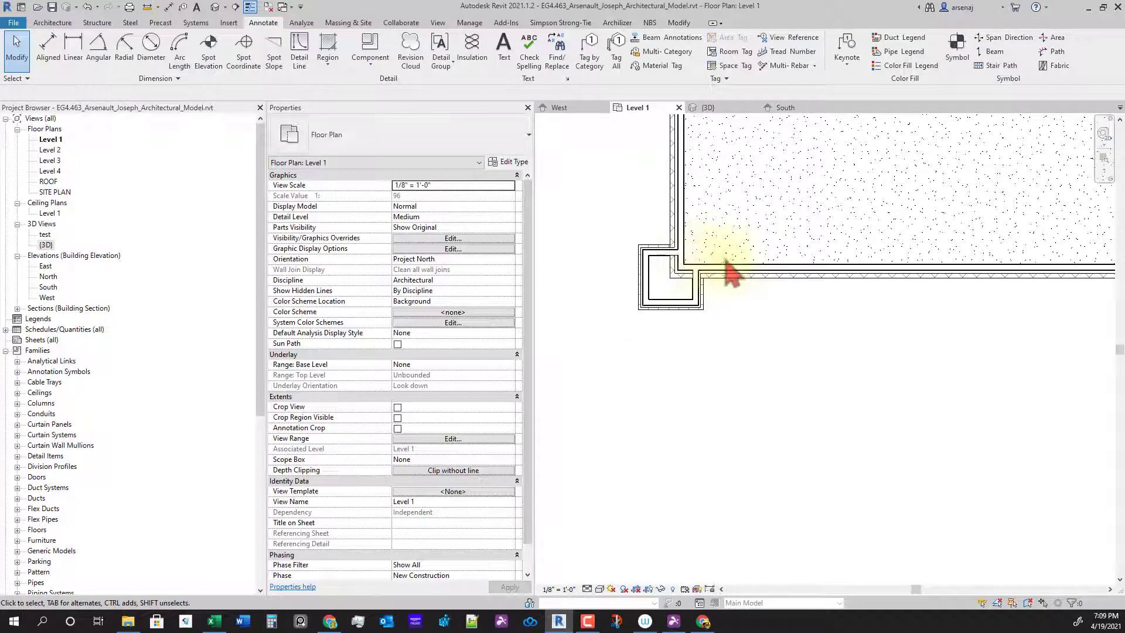
Mirror a copy of the southwest corner wall group to the northwest corner about a horizontal axis through the west wall's midpoint
scroll(732, 275, "down", 2)
middle_click_drag(738, 288, 751, 327)
scroll(751, 327, "up", 2)
left_click(736, 354)
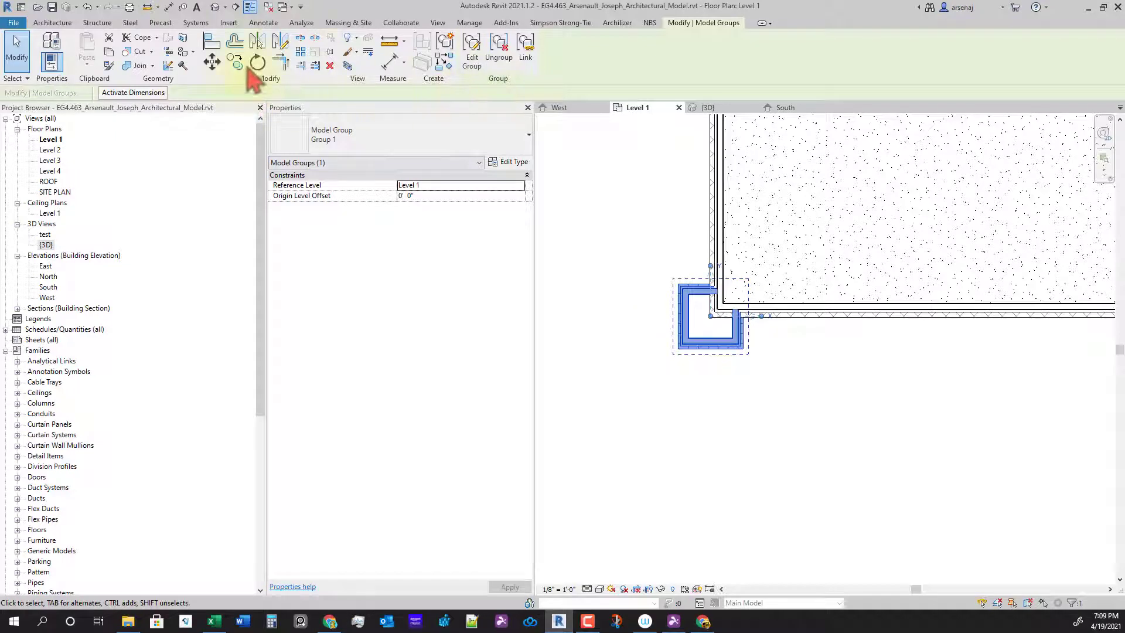
left_click(282, 47)
scroll(794, 334, "down", 4)
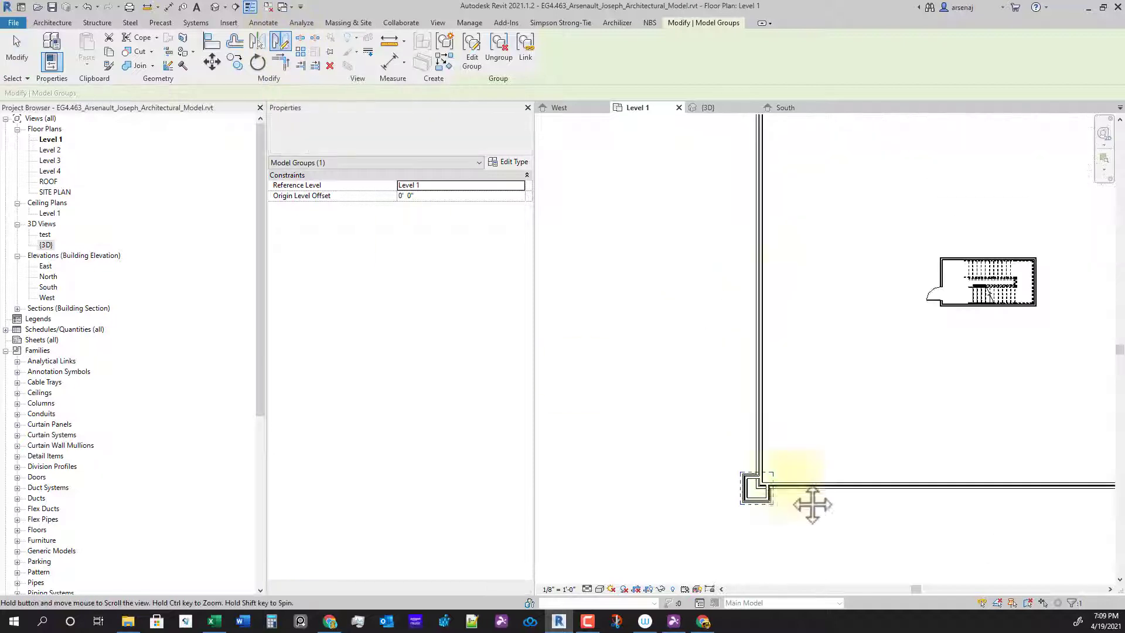
scroll(751, 346, "up", 1)
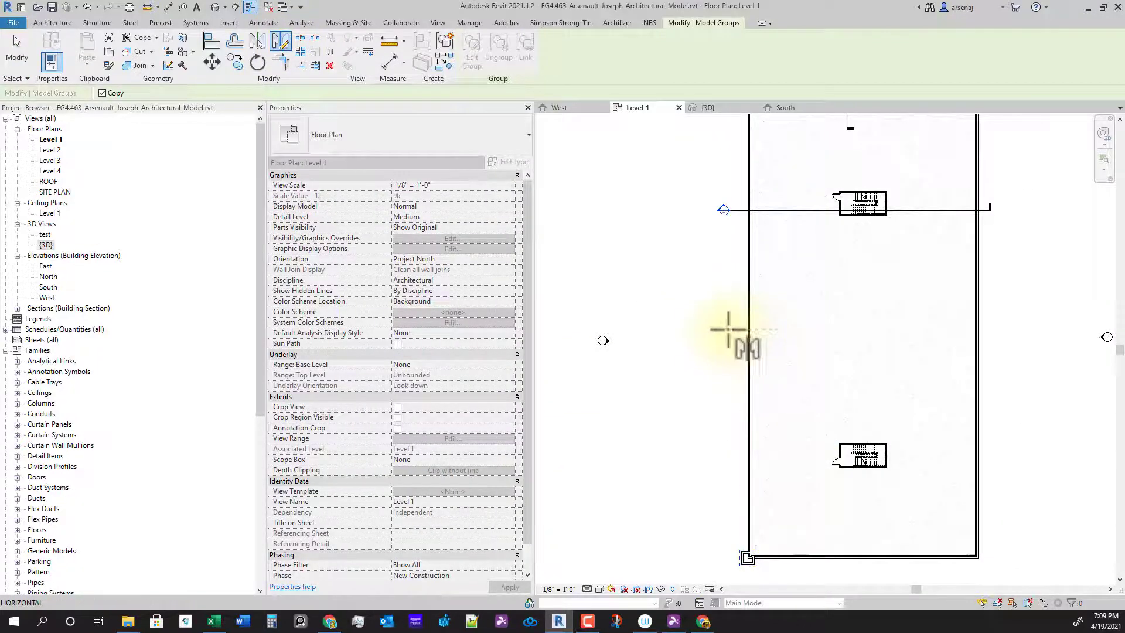
left_click(744, 422)
Add aligned dimensions for how far the northwest corner group projects beyond the west and north wall faces
scroll(760, 213, "up", 6)
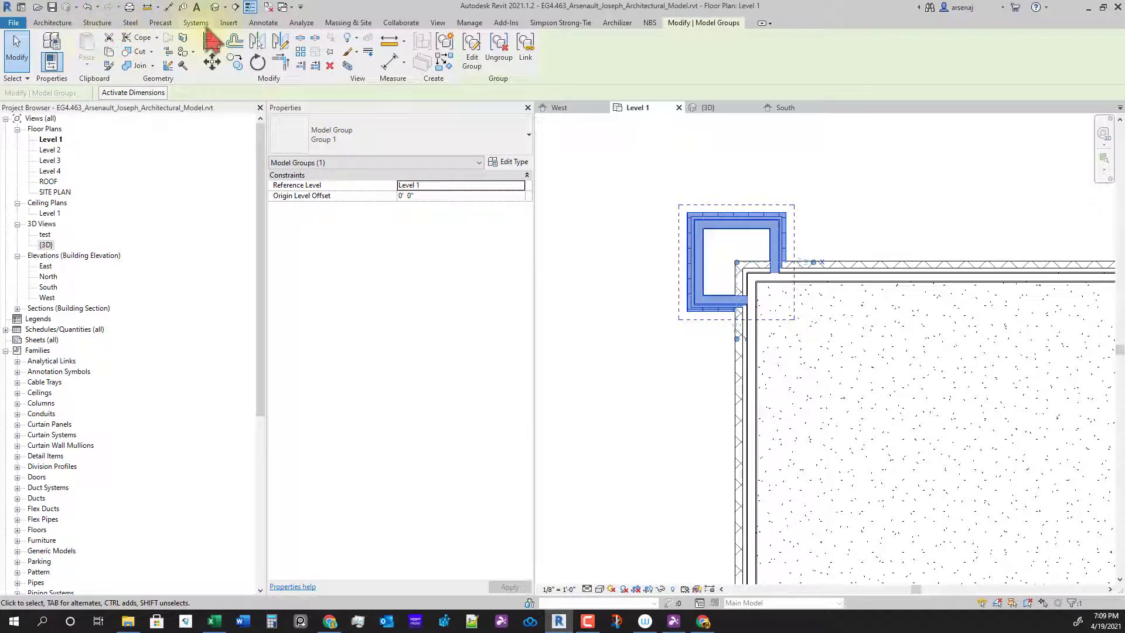
left_click(263, 23)
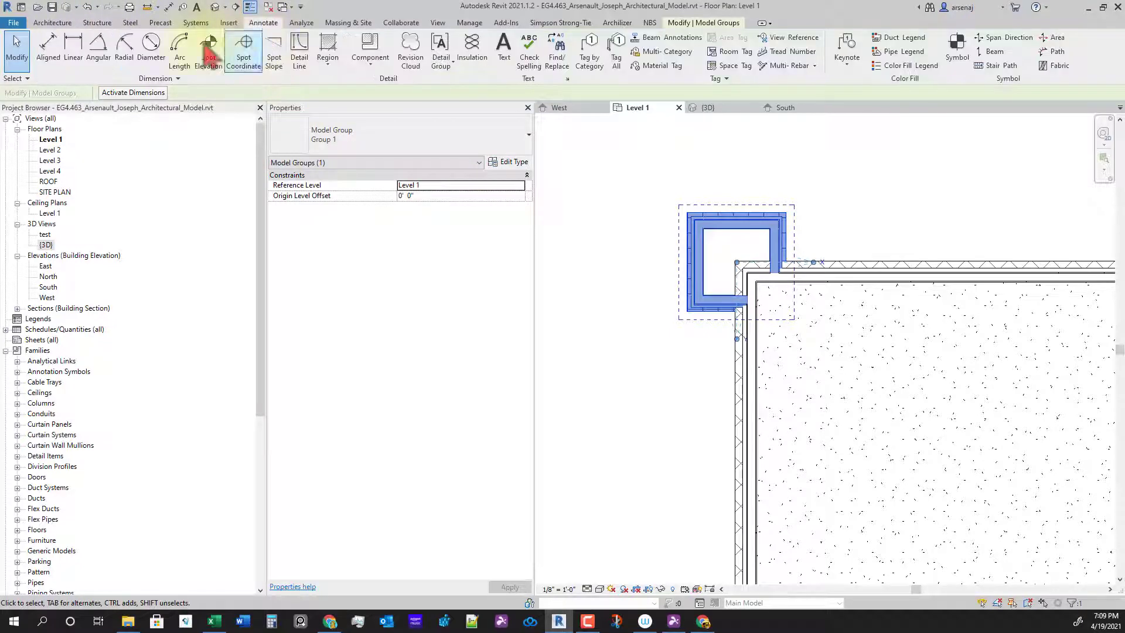
left_click(48, 50)
scroll(701, 393, "up", 2)
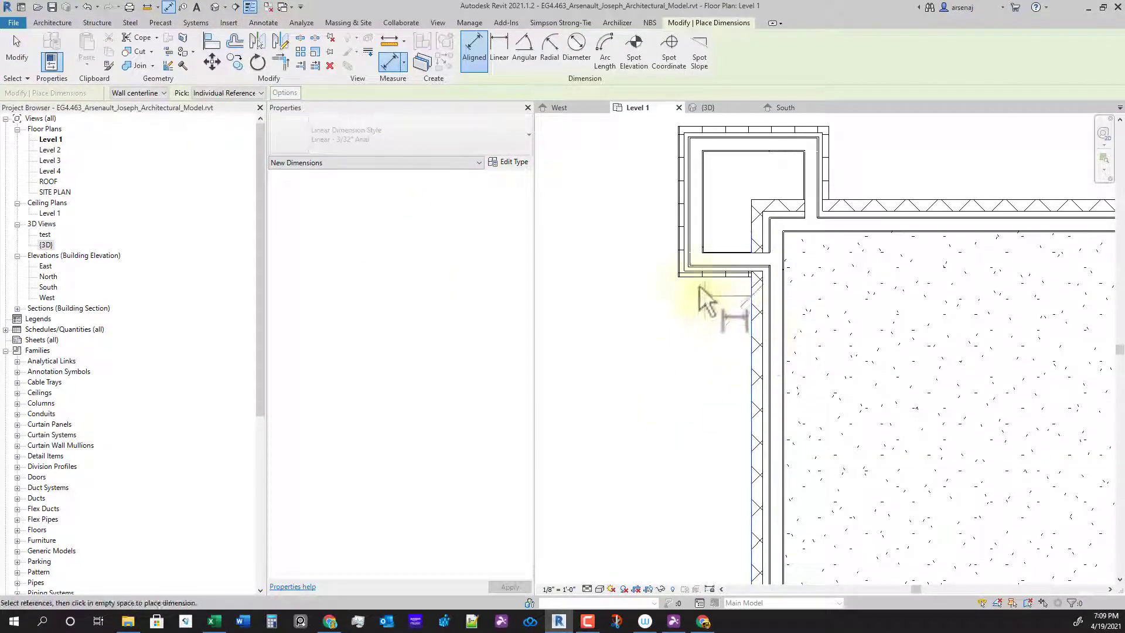
left_click(679, 236)
left_click(674, 365)
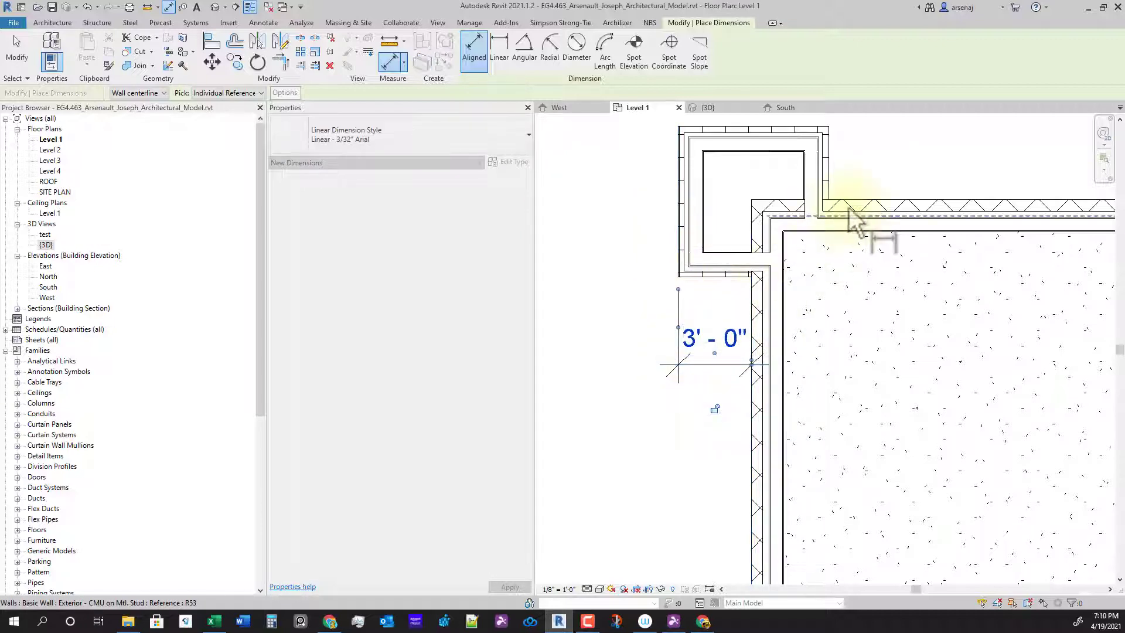
left_click(860, 207)
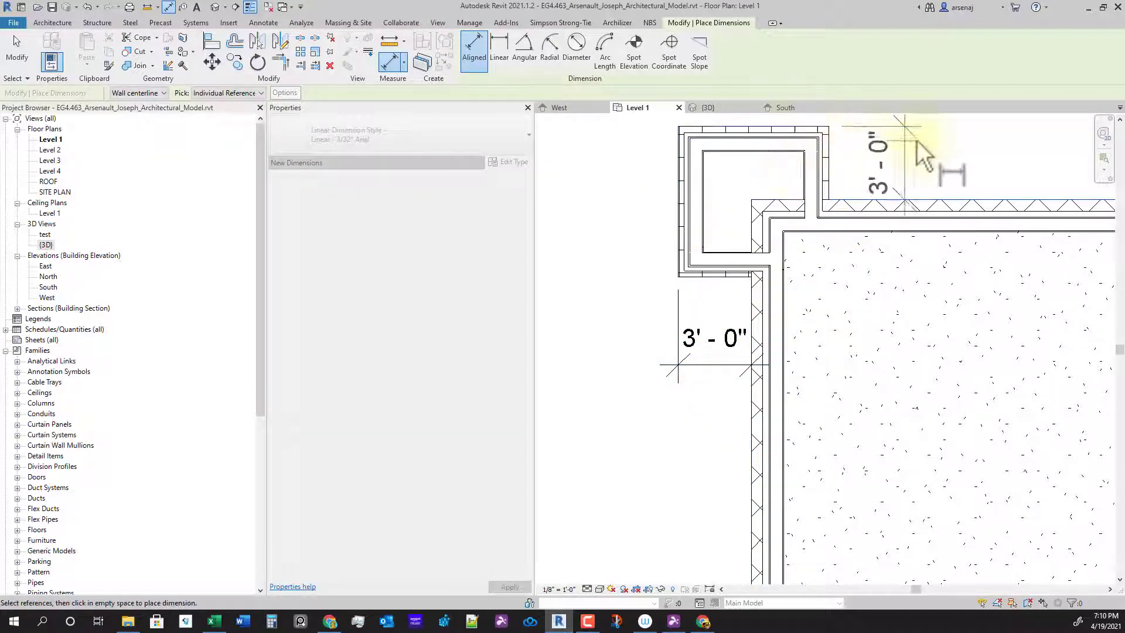
left_click(936, 153)
Add aligned dimensions for the overall depth and width of the northwest corner group between its outer faces
middle_click_drag(726, 202, 743, 266)
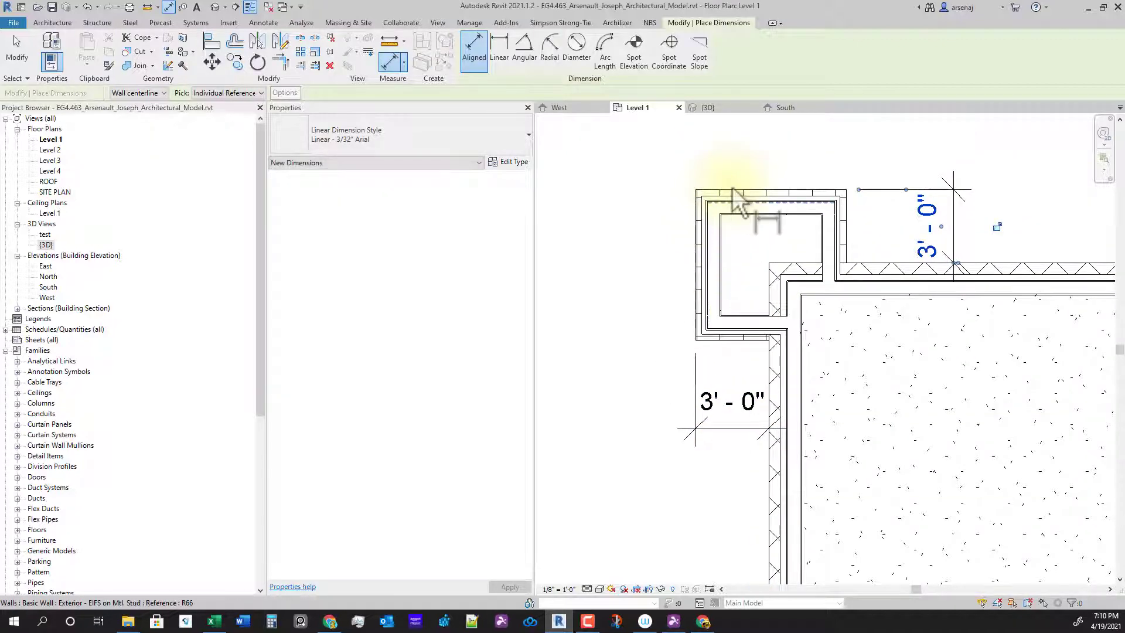
left_click(737, 200)
left_click(737, 343)
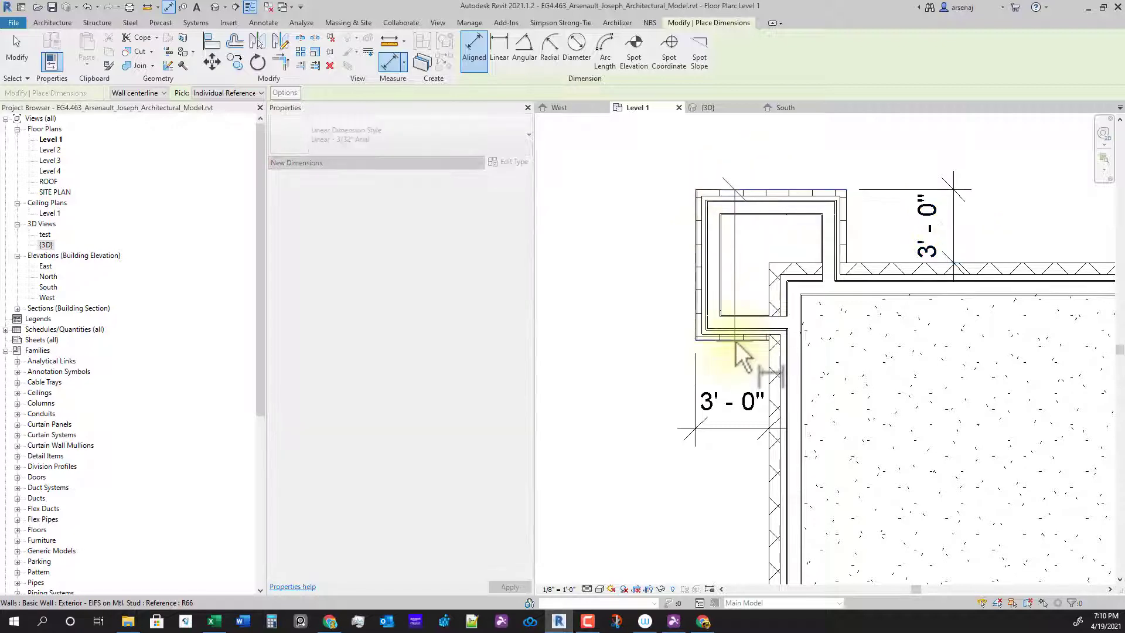
left_click(646, 319)
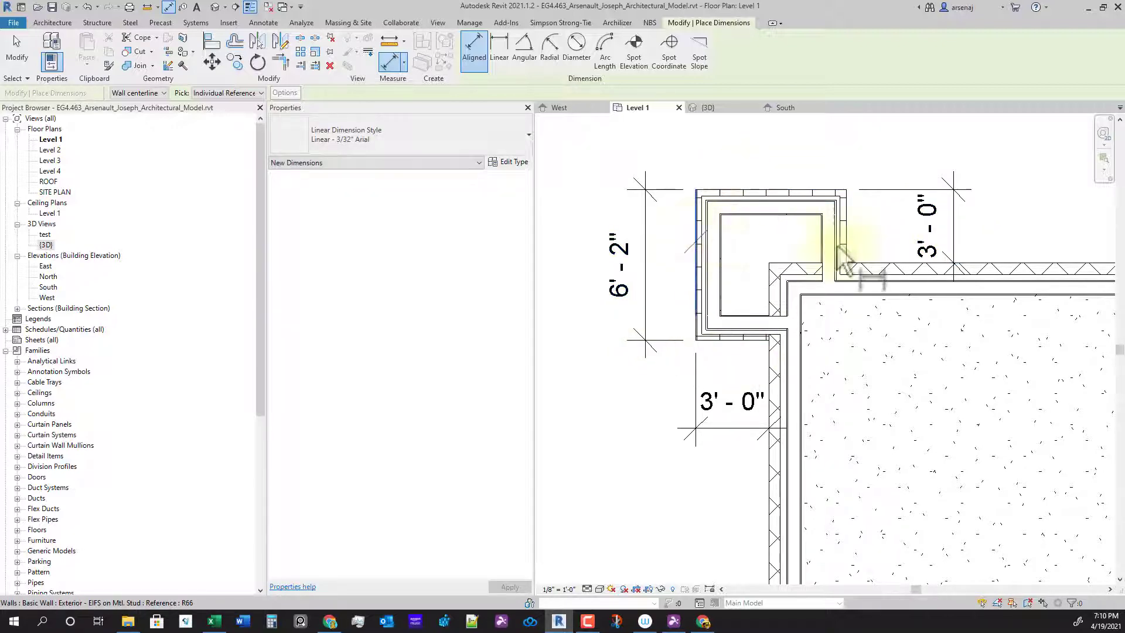
left_click(847, 233)
left_click(832, 154)
key("Escape")
Mirror copies of both west corner groups to the east corners about a vertical axis through the south wall's midpoint
scroll(824, 226, "down", 2)
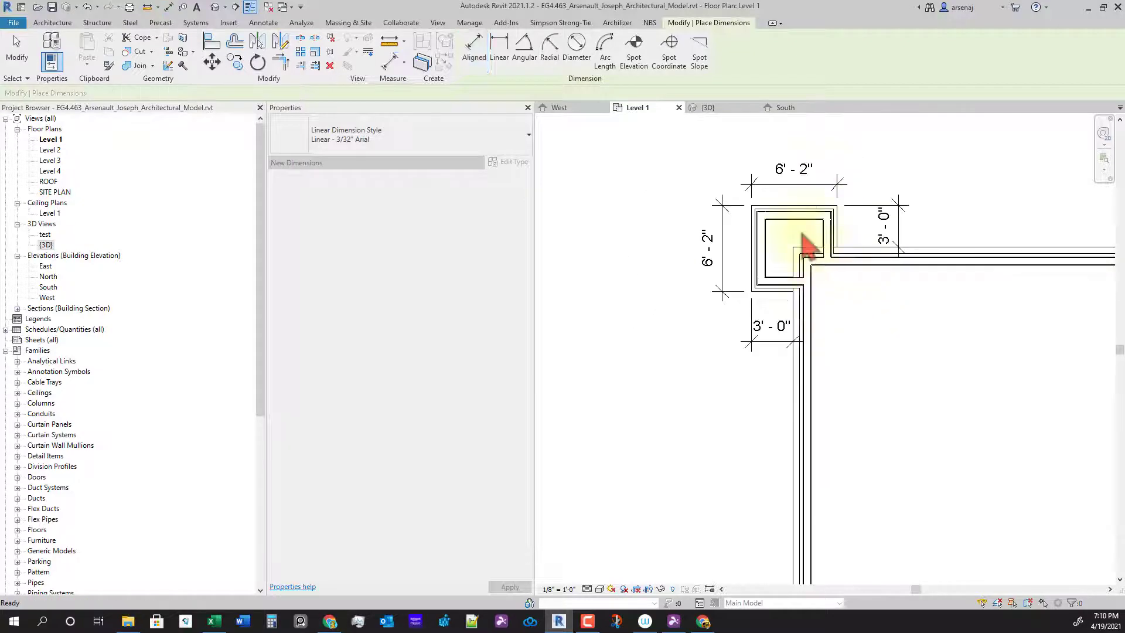
left_click(792, 221)
scroll(803, 252, "down", 3)
middle_click_drag(806, 352, 803, 134)
scroll(799, 312, "down", 4)
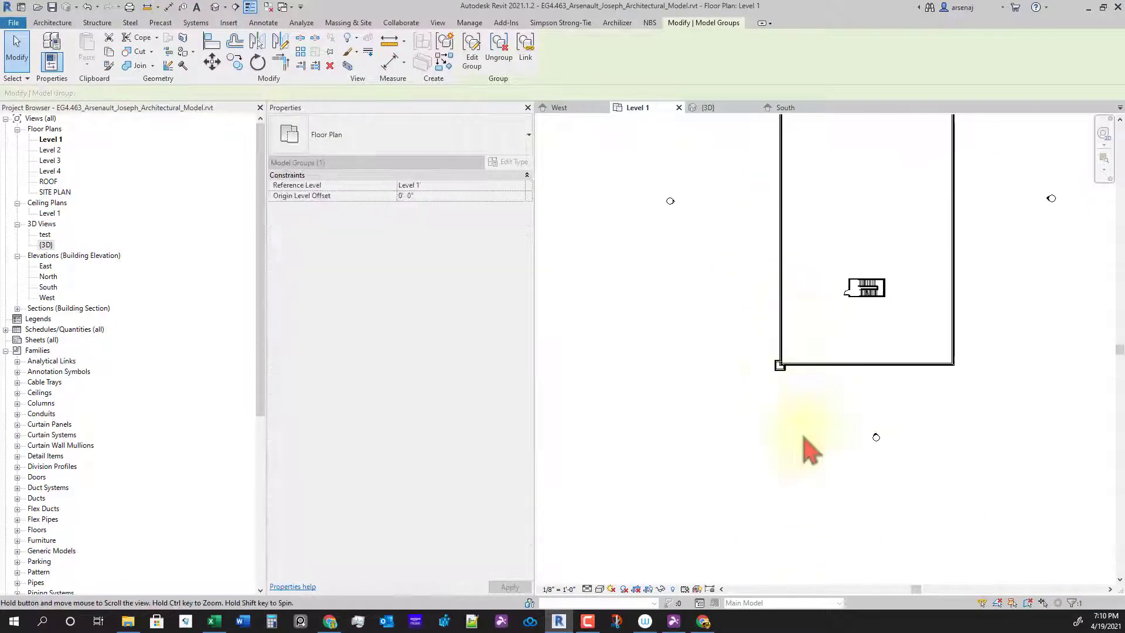
scroll(782, 407, "up", 3)
left_click(779, 309, "ctrl")
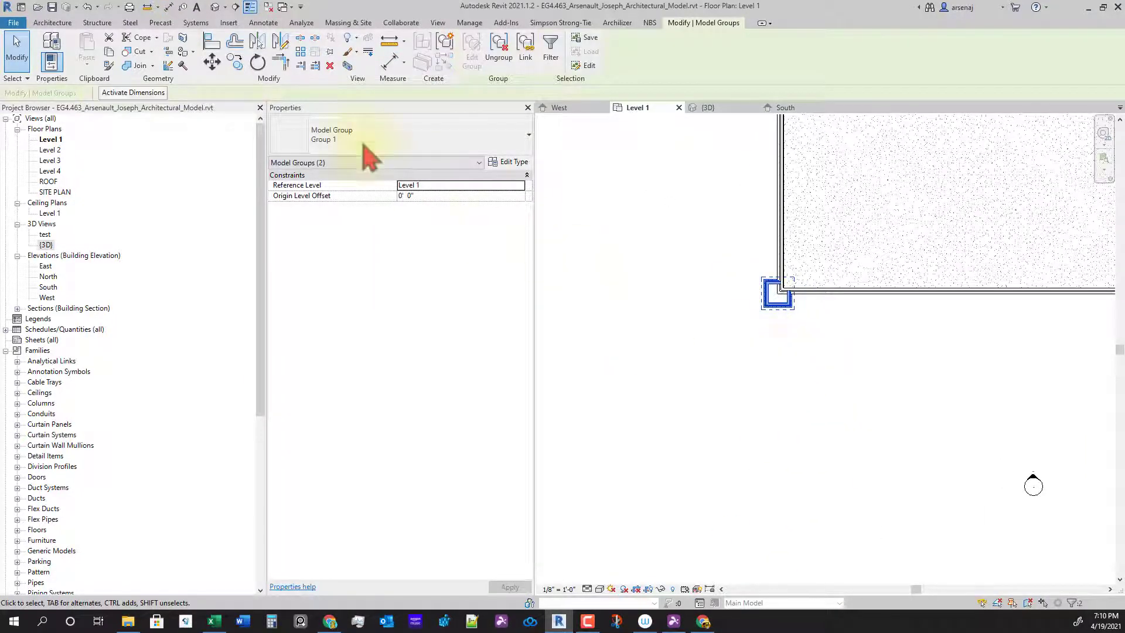
left_click(281, 42)
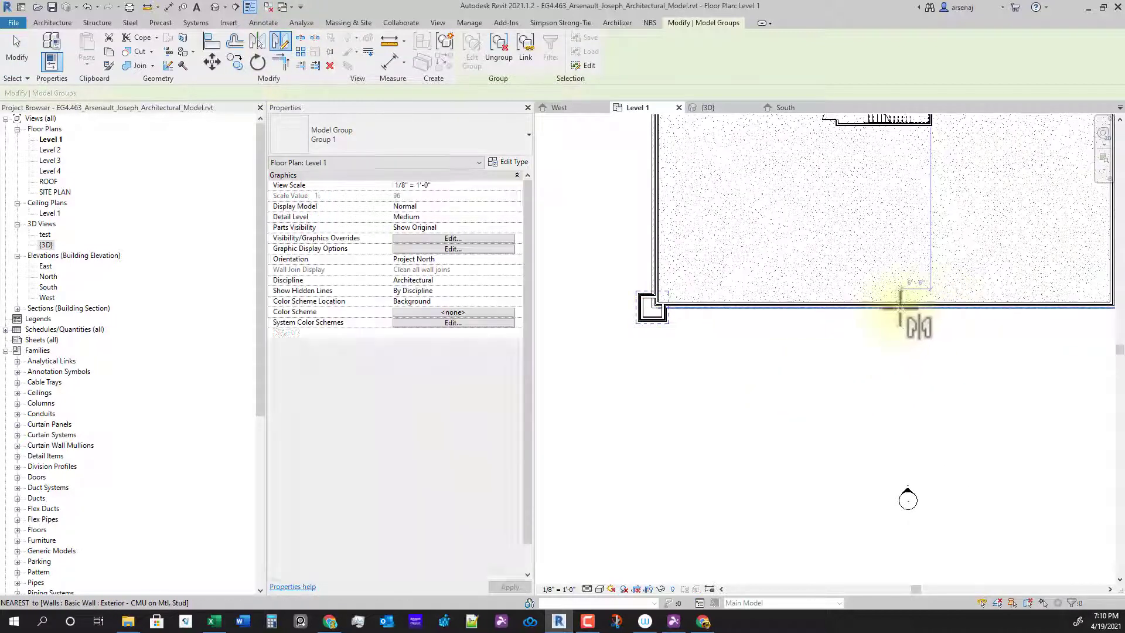
left_click(890, 304)
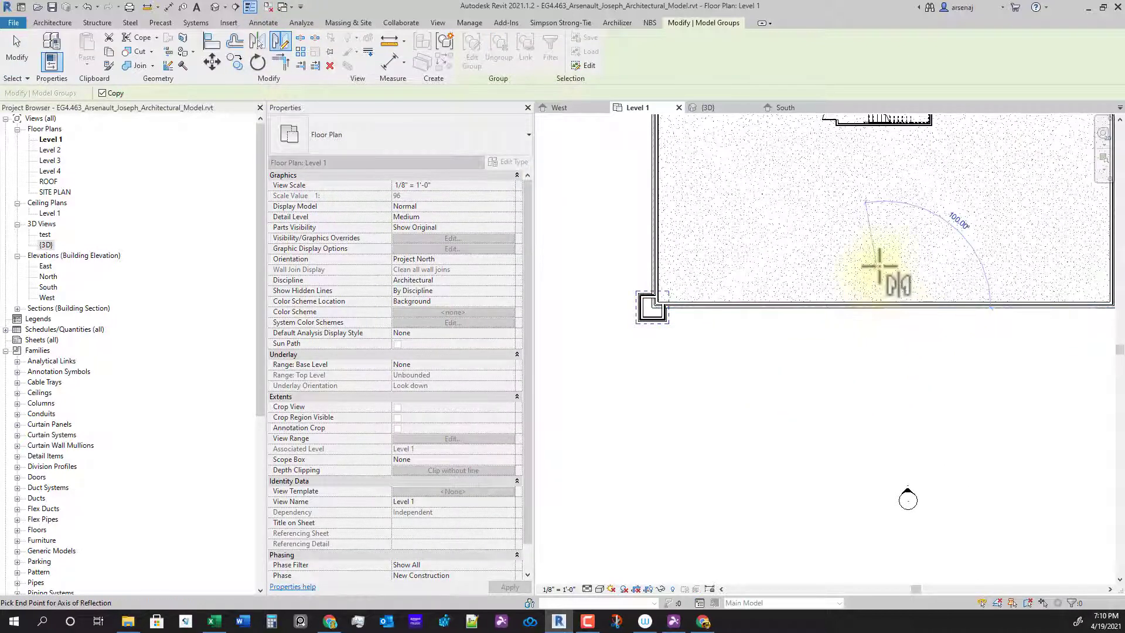
left_click(926, 448)
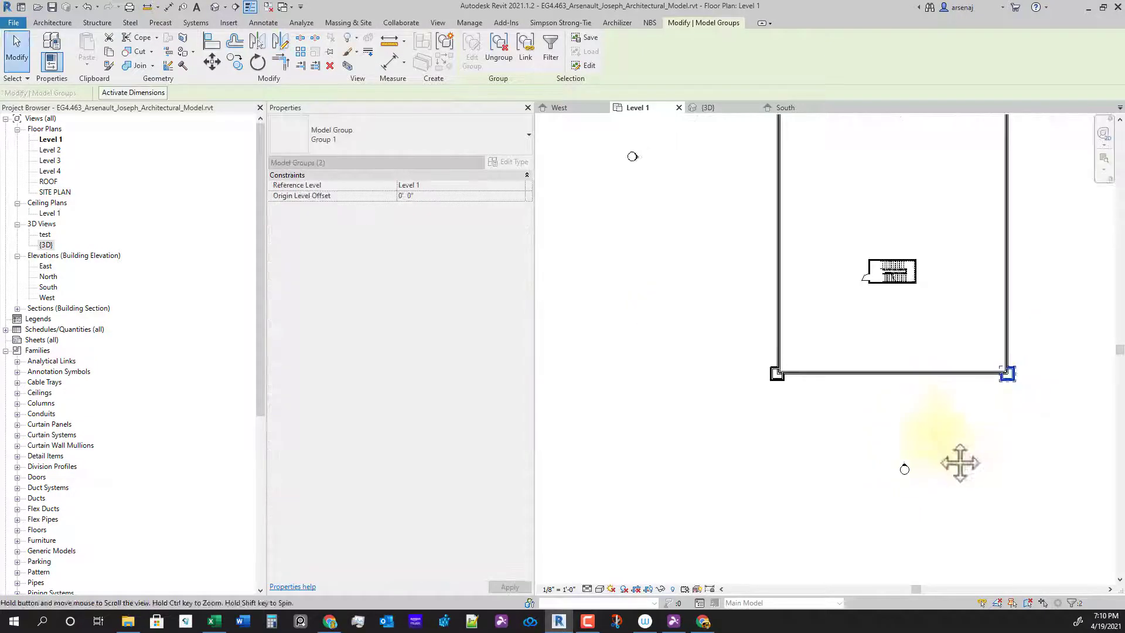
Inspect the four corner features around the building in the 3D view, checking how they meet the walls, roof and ground
middle_click_drag(995, 422, 950, 457)
scroll(949, 458, "down", 1)
middle_click_drag(950, 458, 931, 469)
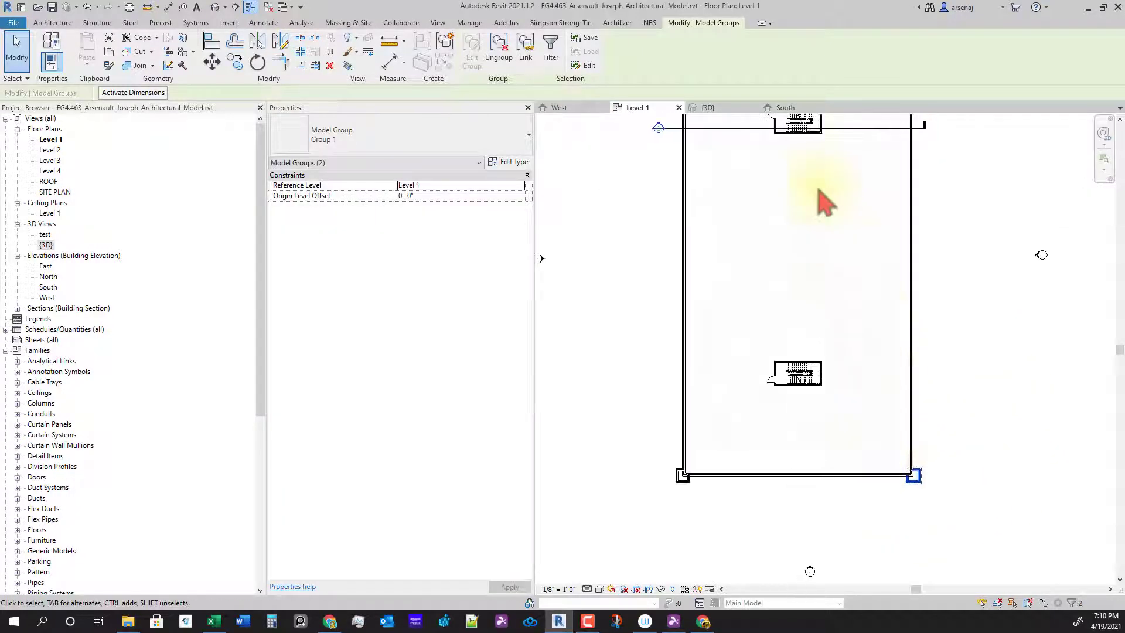
left_click(712, 107)
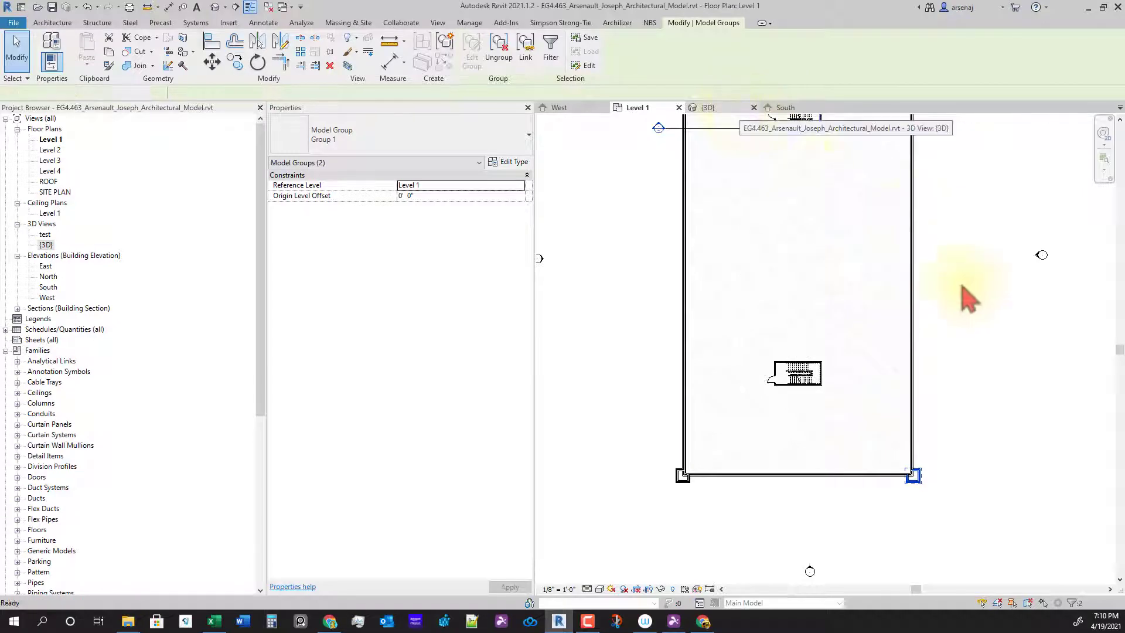
mouse_move(828, 406)
middle_mouse_down("shift")
mouse_move(894, 324)
mouse_move(932, 361)
middle_mouse_up("shift")
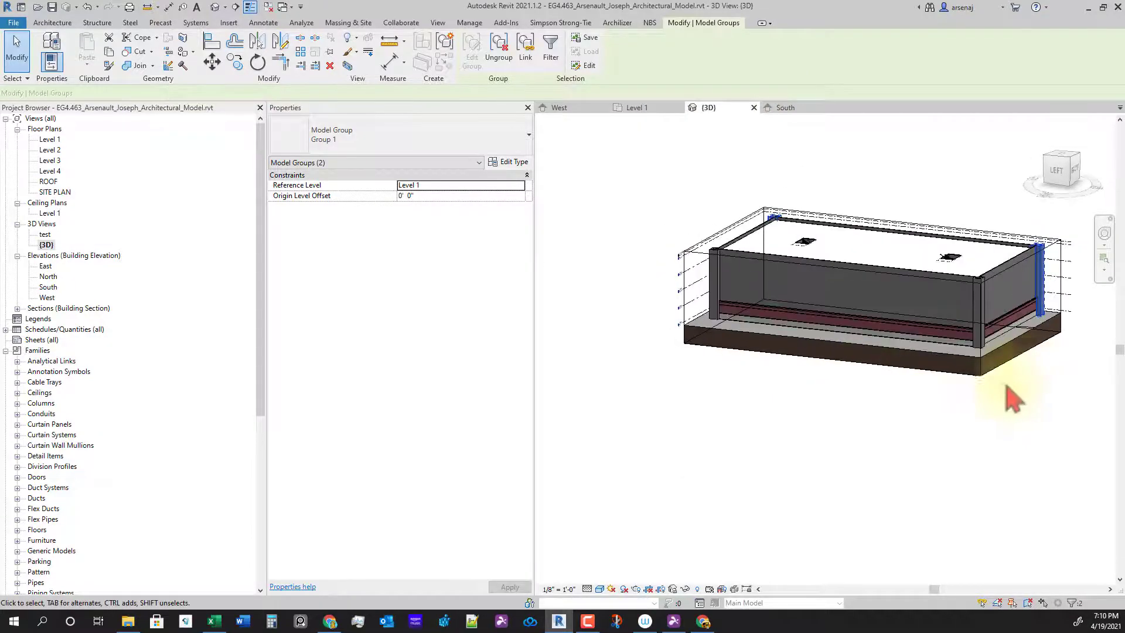
left_click(1006, 384)
middle_click_drag(1006, 384, 979, 398)
scroll(979, 375, "up", 1)
scroll(962, 352, "up", 4)
key("Escape")
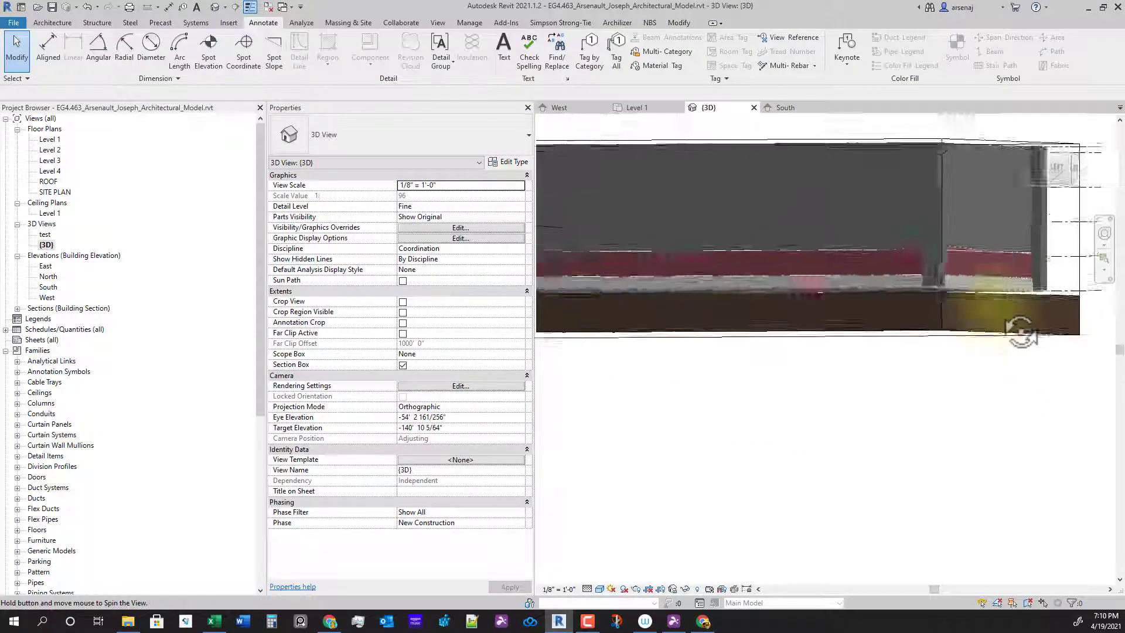
middle_click_drag(932, 404, 884, 416, "shift")
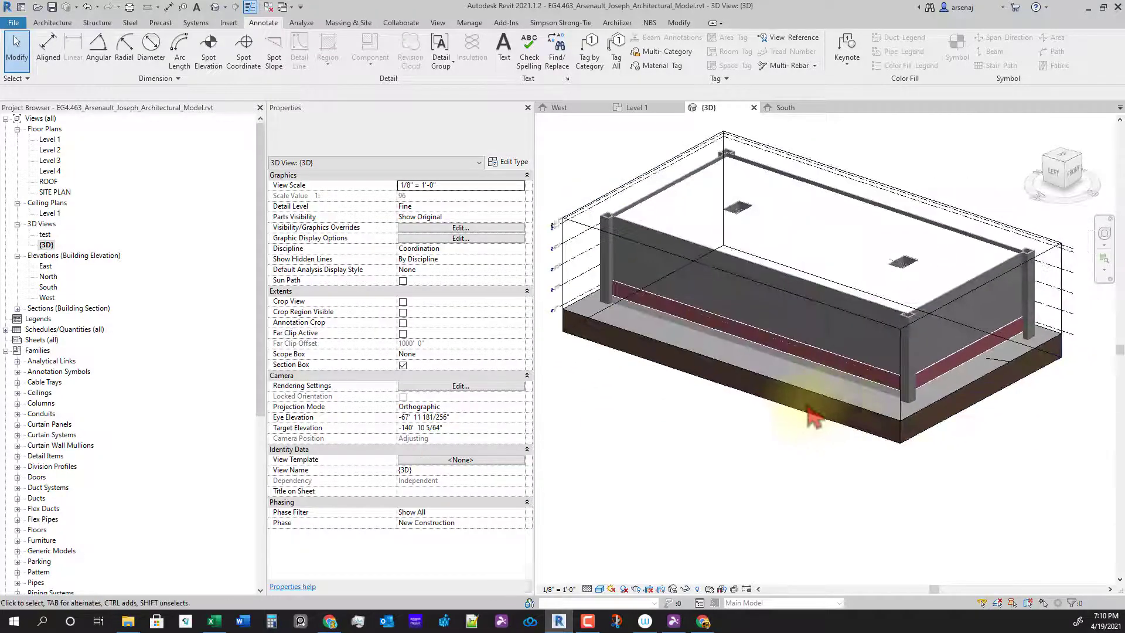
scroll(812, 419, "up", 2)
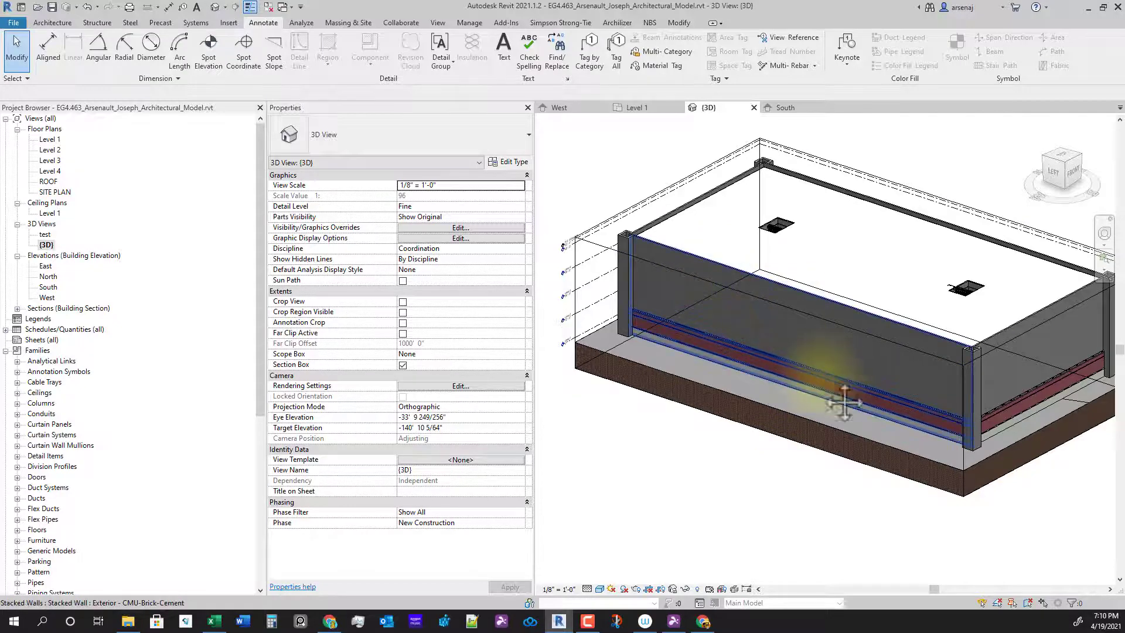
middle_click_drag(844, 463, 729, 276, "shift")
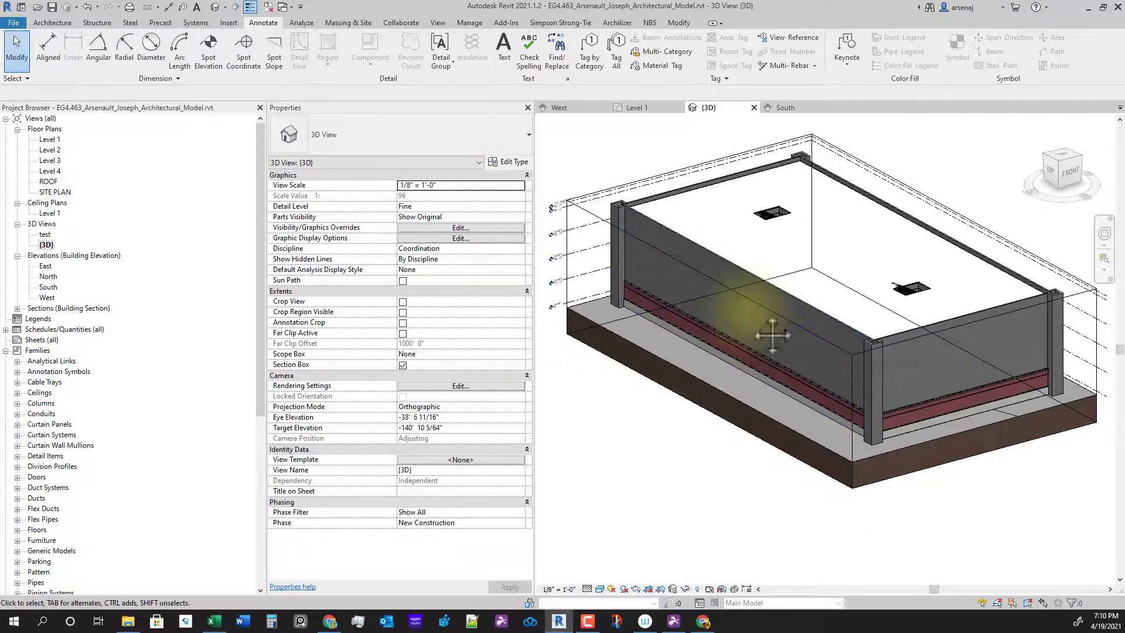
On the Level 1 plan, draw a vertical wall about 40'-6" long just outside the building's west wall, between the two stair cores
left_click(639, 109)
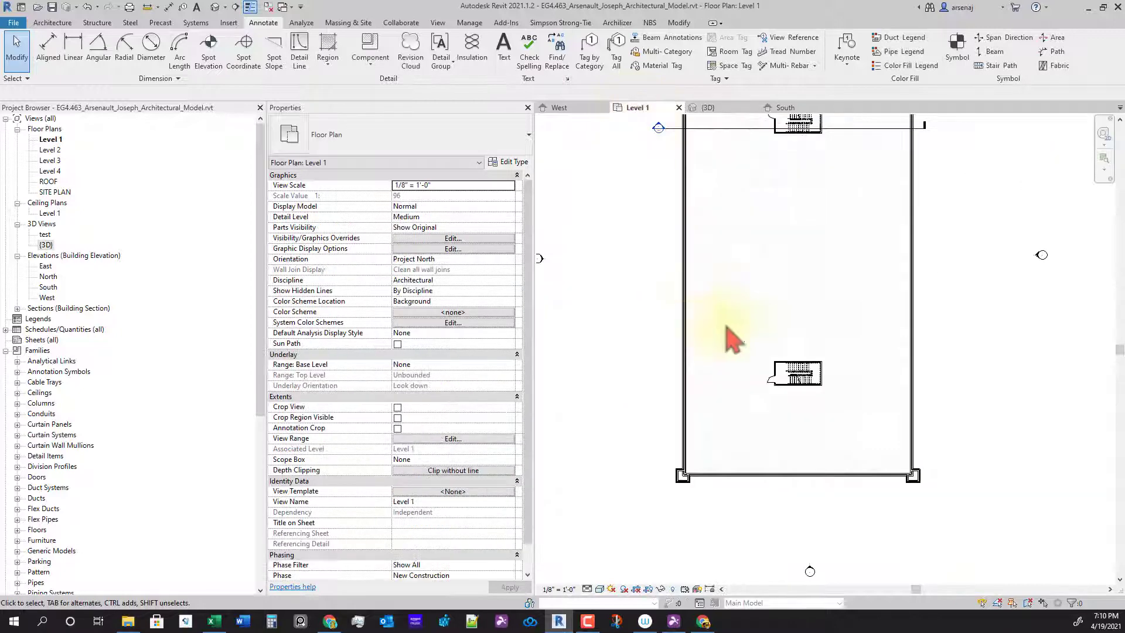
middle_click_drag(731, 334, 689, 390)
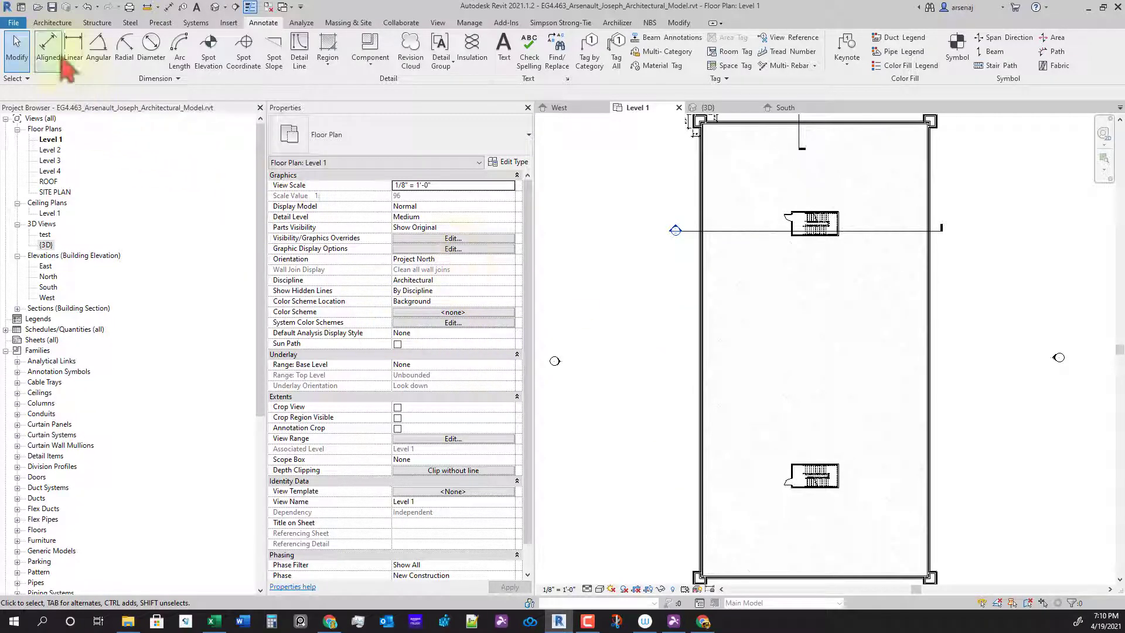
left_click(61, 26)
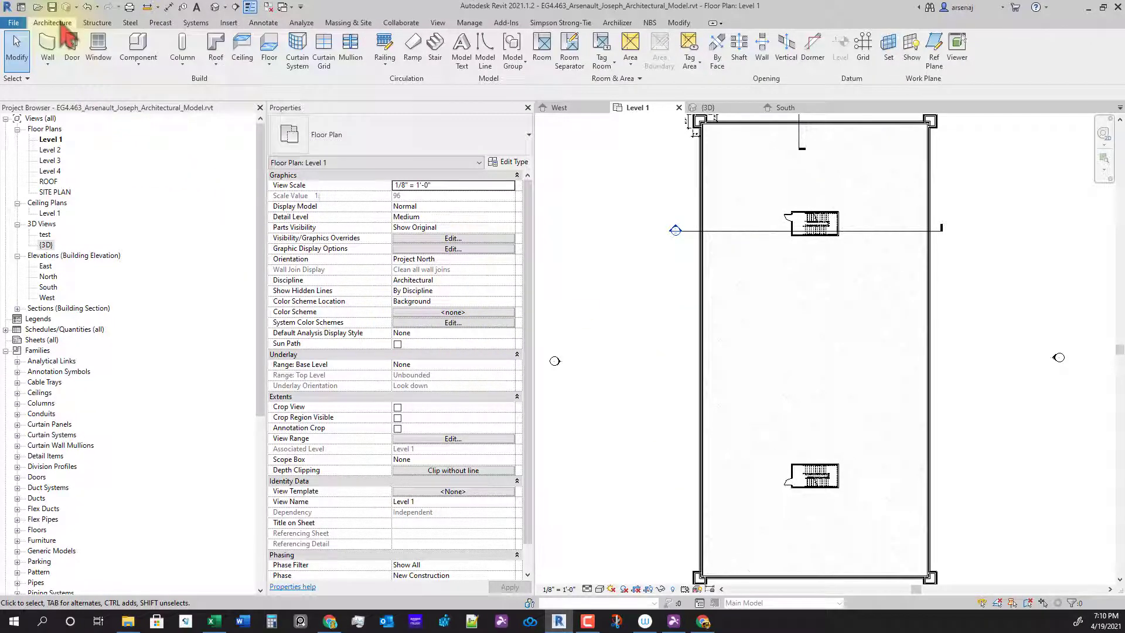
left_click(50, 50)
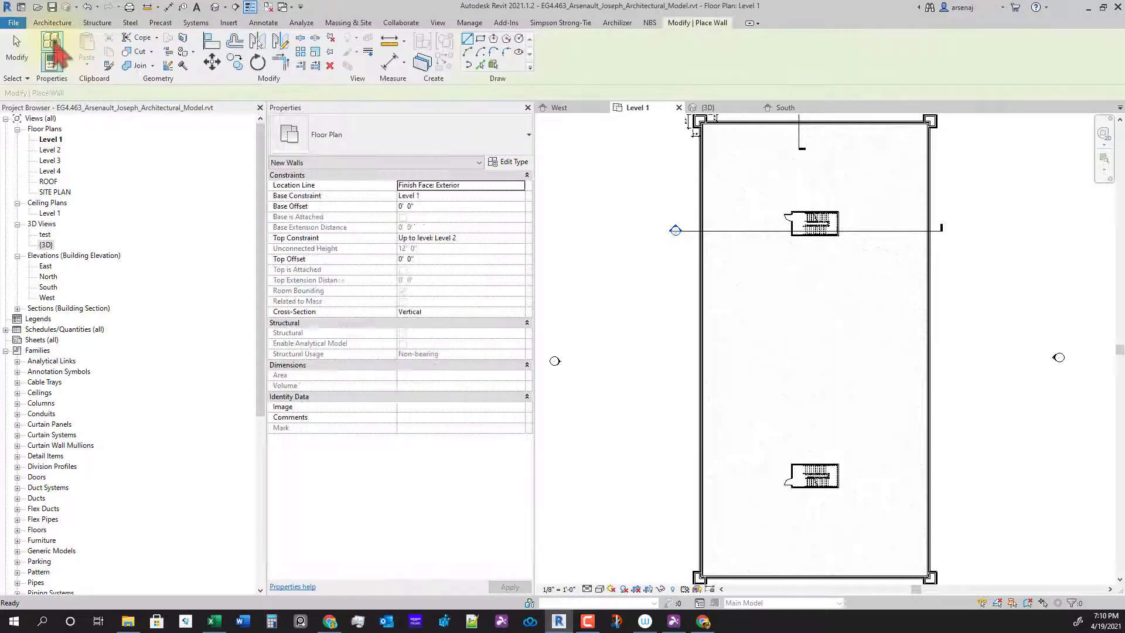
left_click(452, 176)
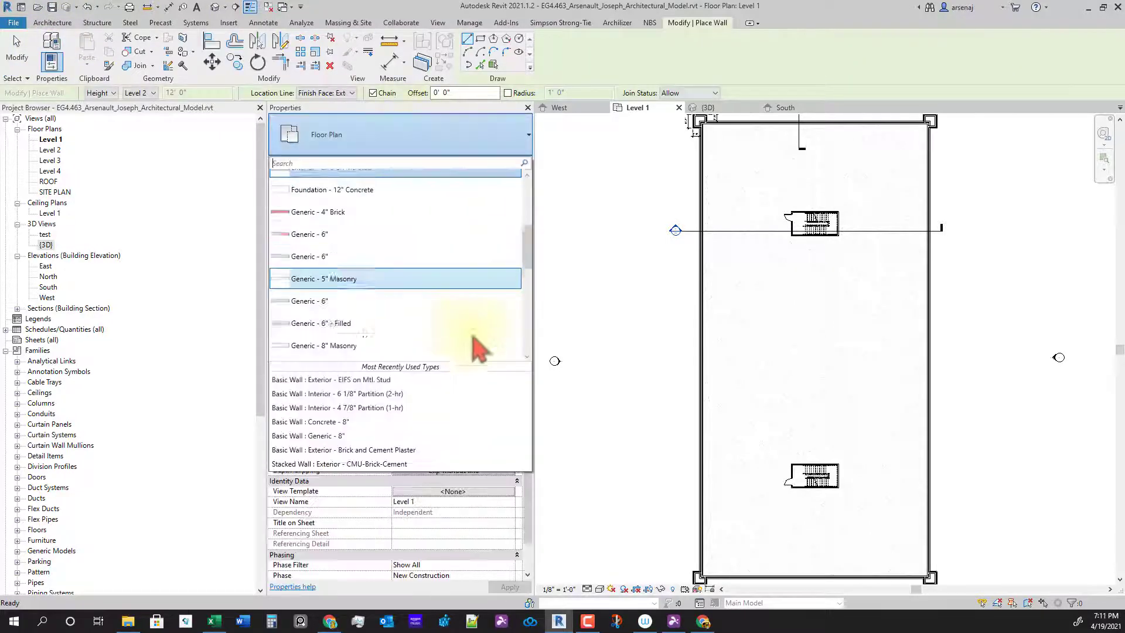
scroll(469, 346, "down", 5)
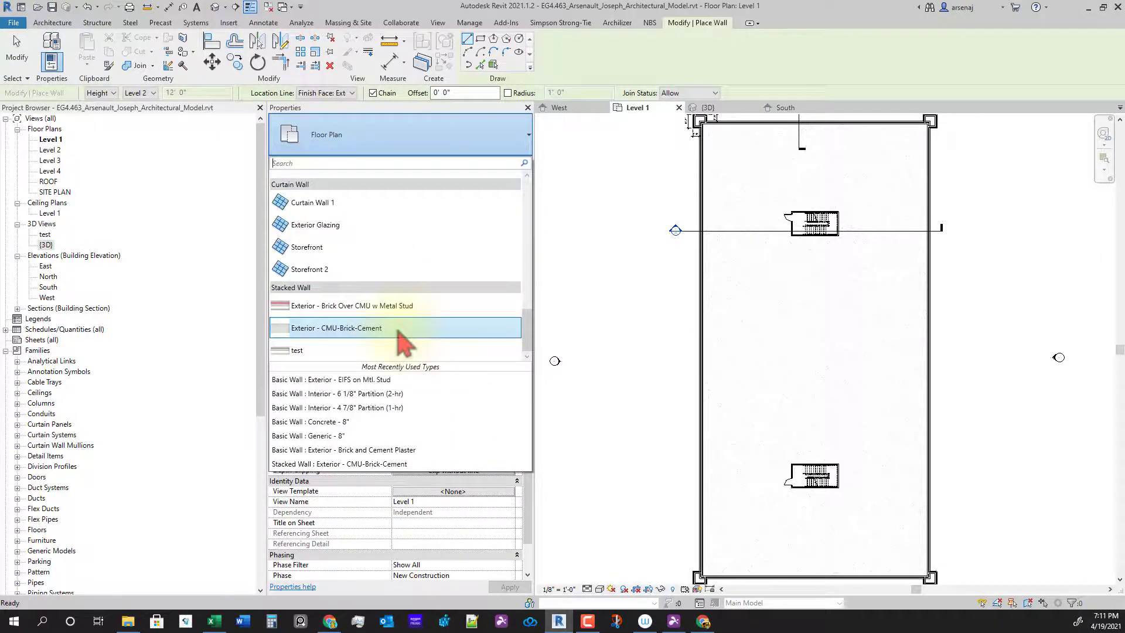
left_click(338, 251)
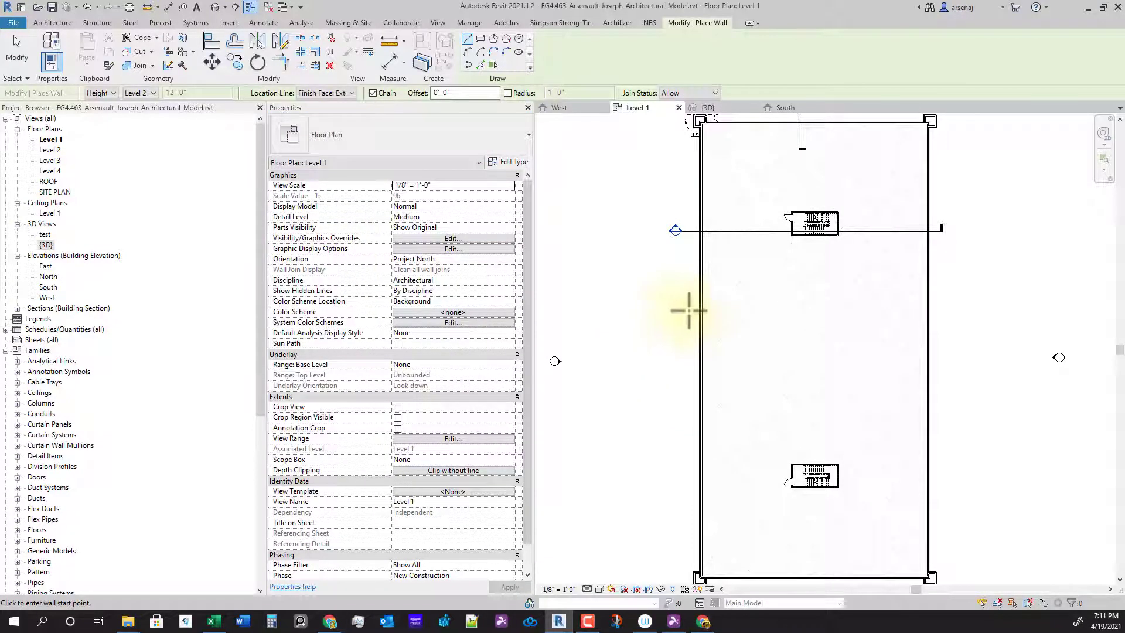
scroll(689, 311, "up", 5)
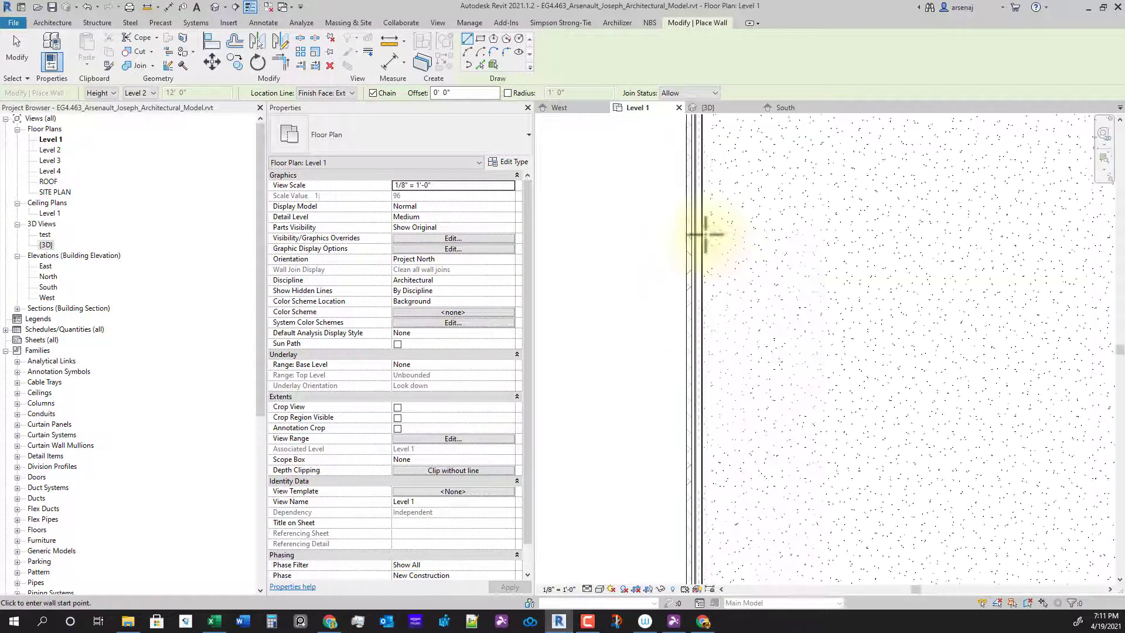
scroll(668, 243, "down", 6)
middle_click_drag(640, 234, 674, 289)
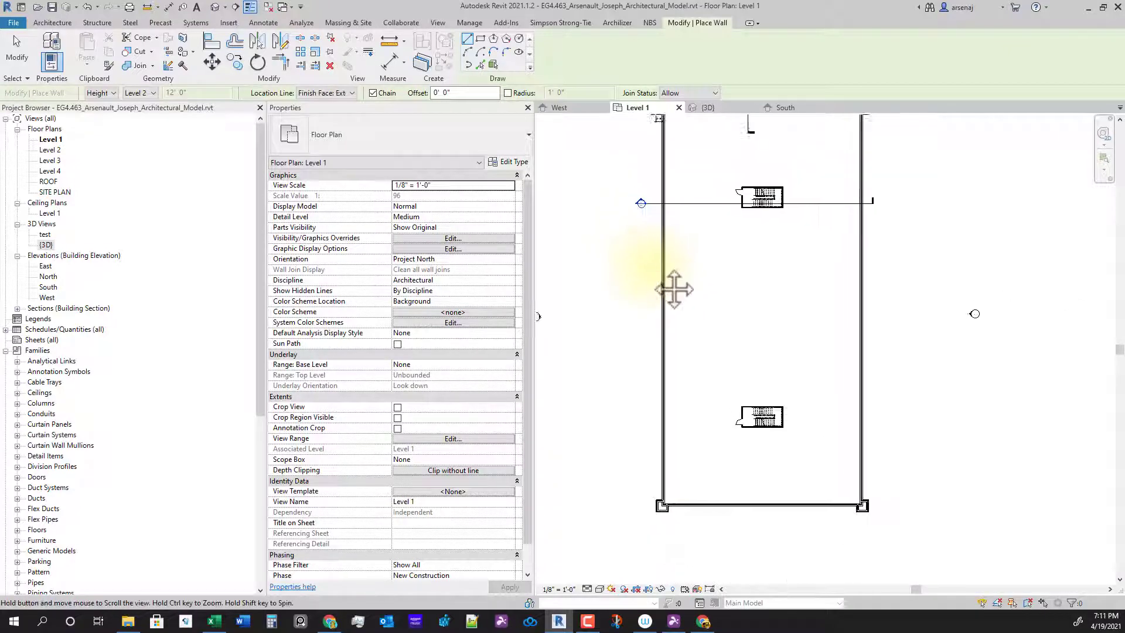
scroll(655, 246, "up", 2)
scroll(657, 252, "down", 3)
scroll(664, 345, "up", 3)
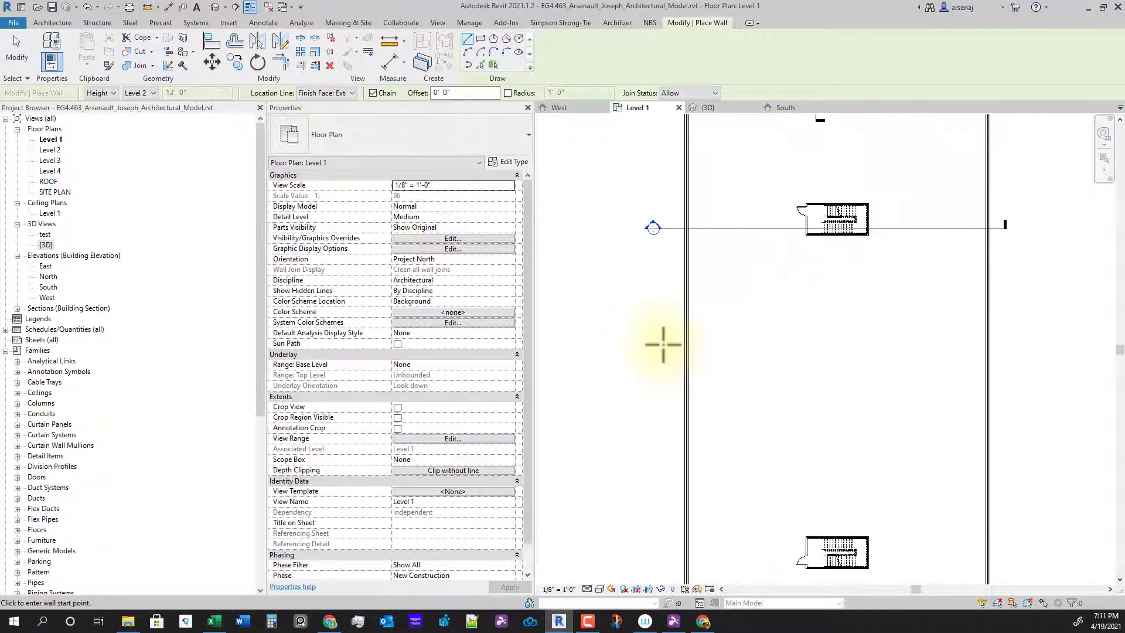
left_click(669, 346)
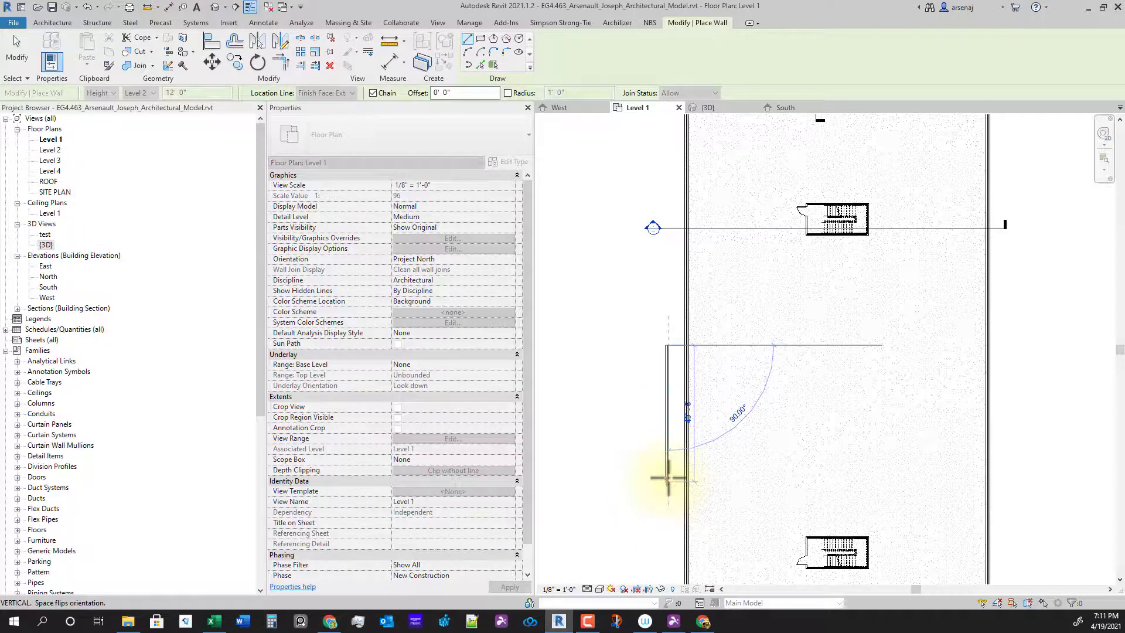
scroll(666, 463, "down", 3)
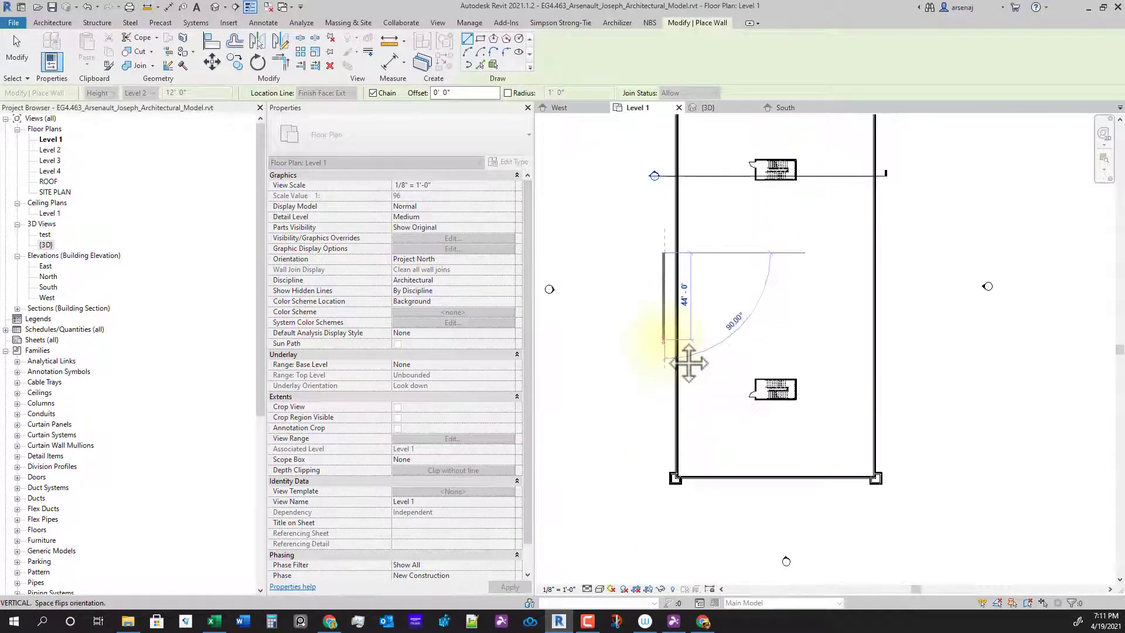
scroll(668, 346, "up", 1)
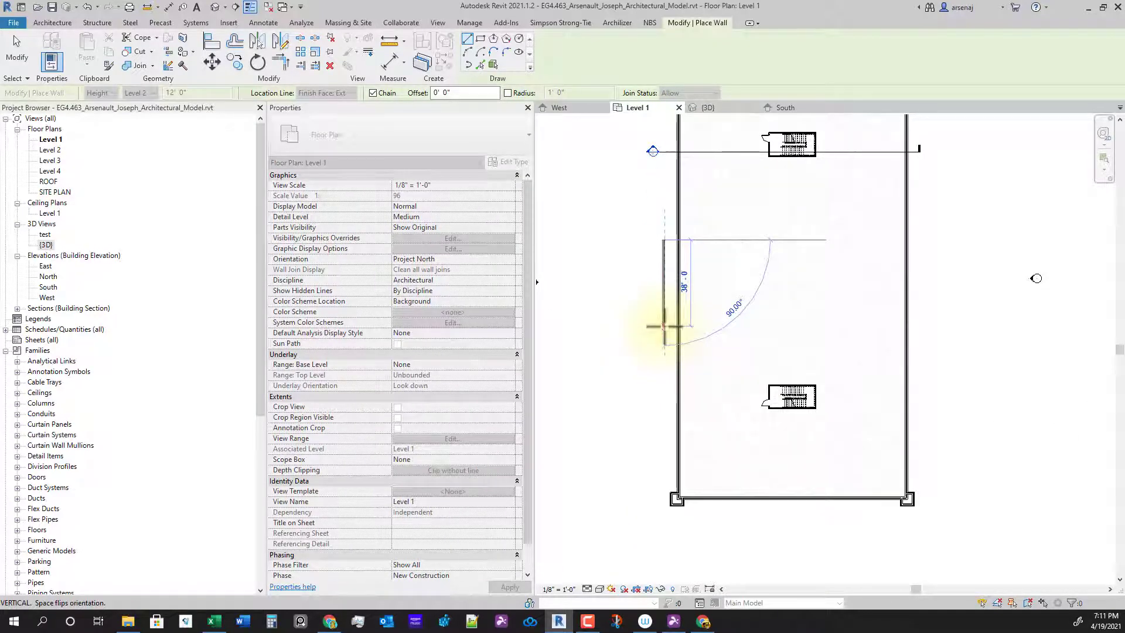
left_click(667, 333)
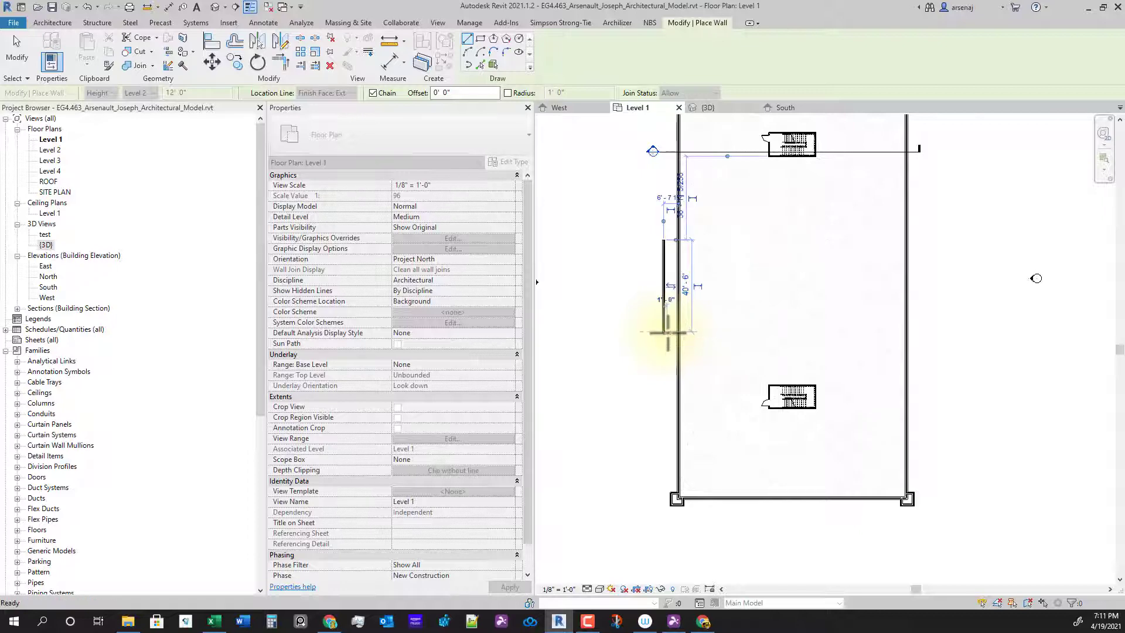
key("Escape")
key("Escape")
scroll(659, 495, "up", 1)
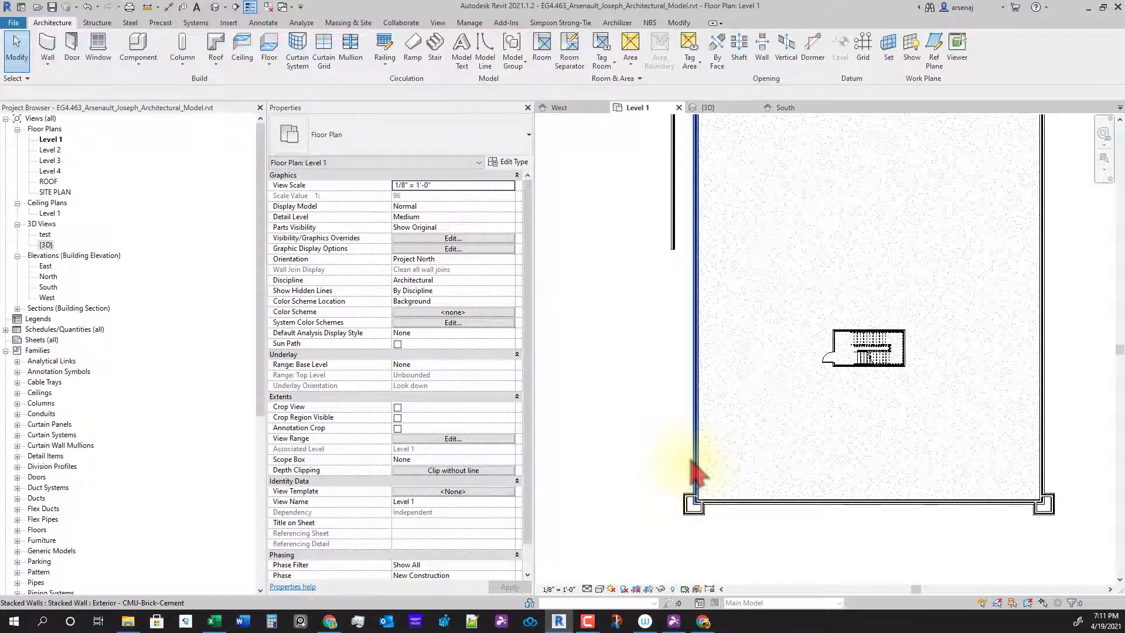
Add an aligned dimension from the north face of the southwest corner group to the new wall's south end
left_click(263, 24)
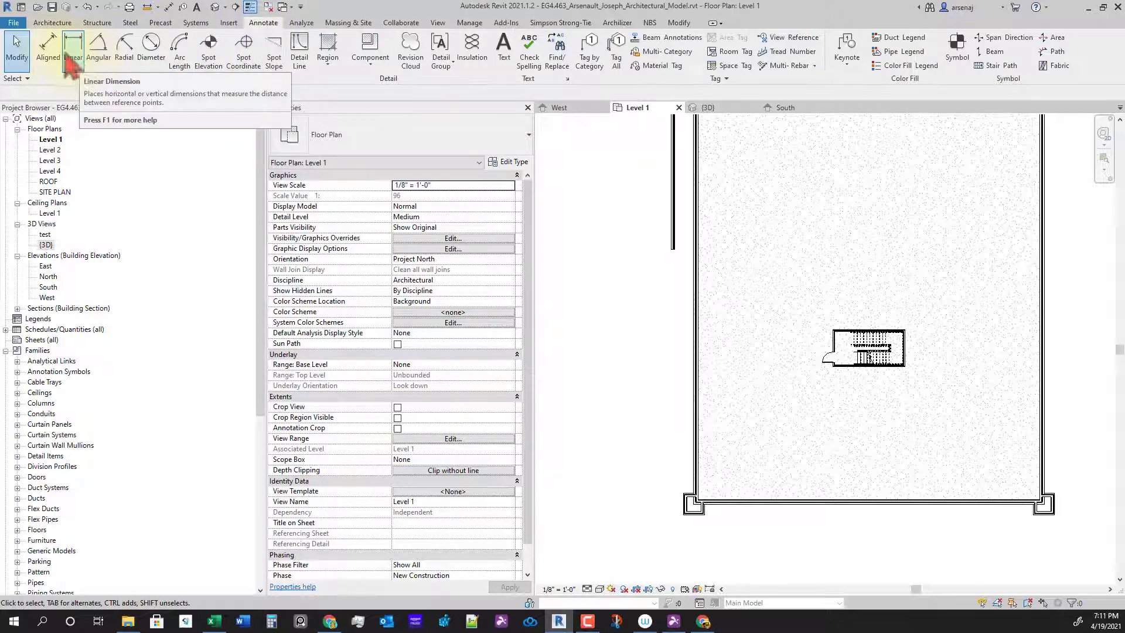
left_click(48, 47)
scroll(704, 493, "up", 2)
scroll(705, 497, "up", 5)
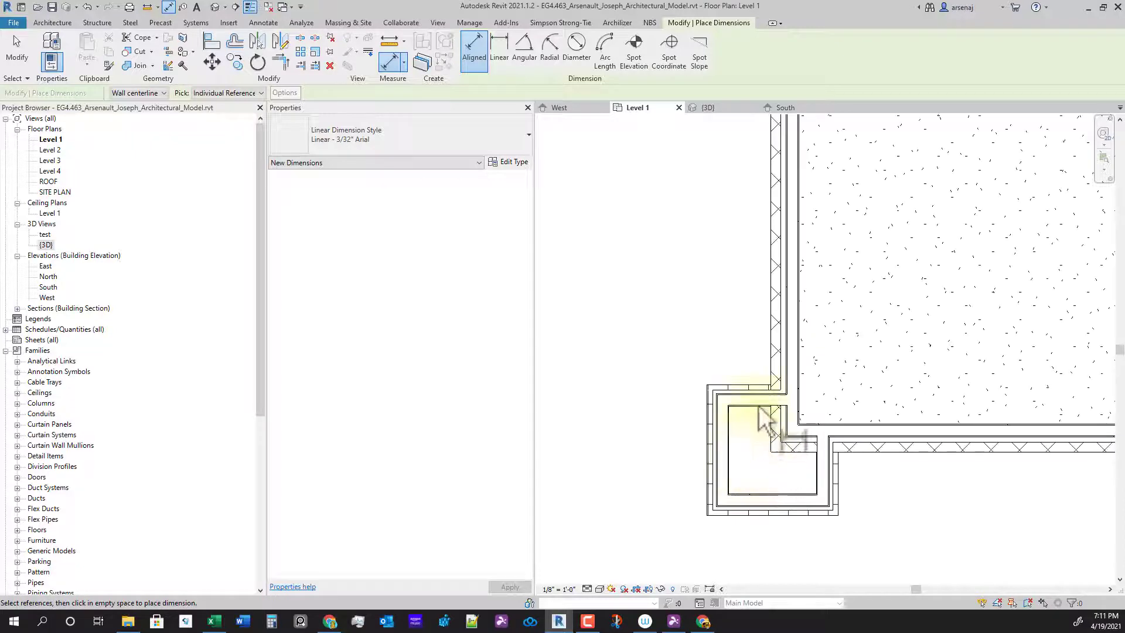
scroll(668, 311, "down", 5)
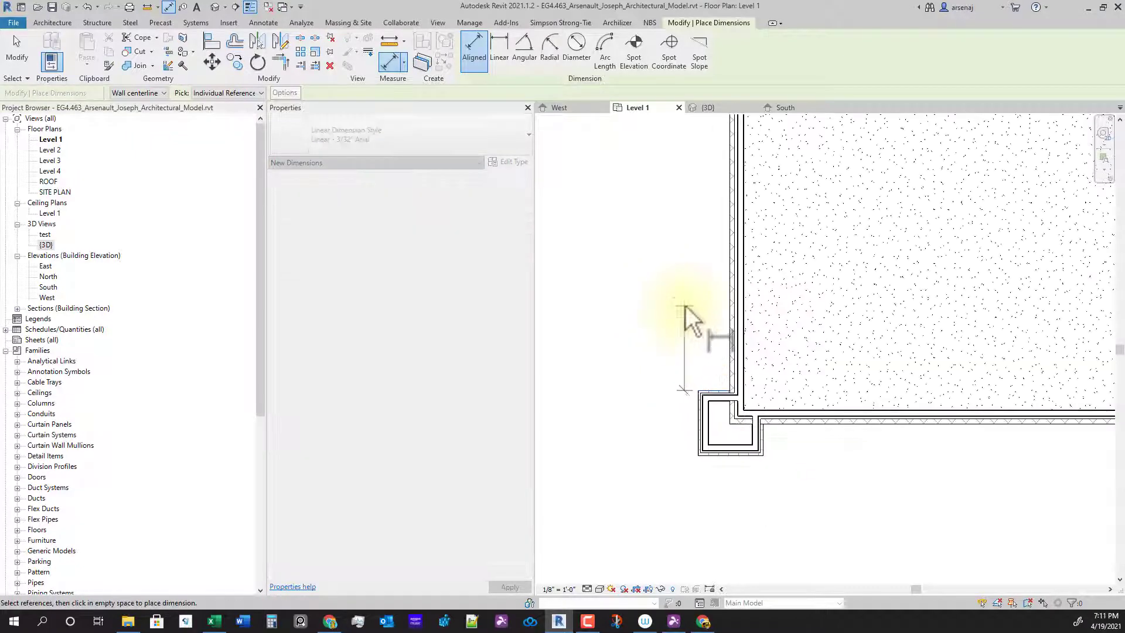
scroll(688, 352, "down", 1)
scroll(723, 314, "up", 6)
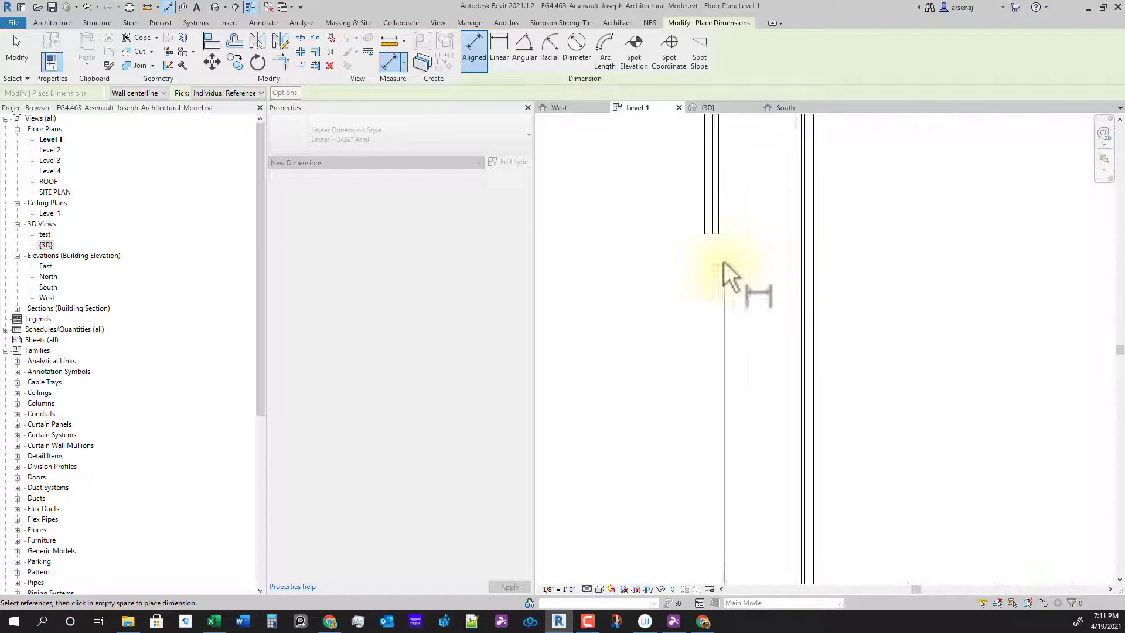
scroll(712, 299, "down", 3)
scroll(707, 287, "up", 5)
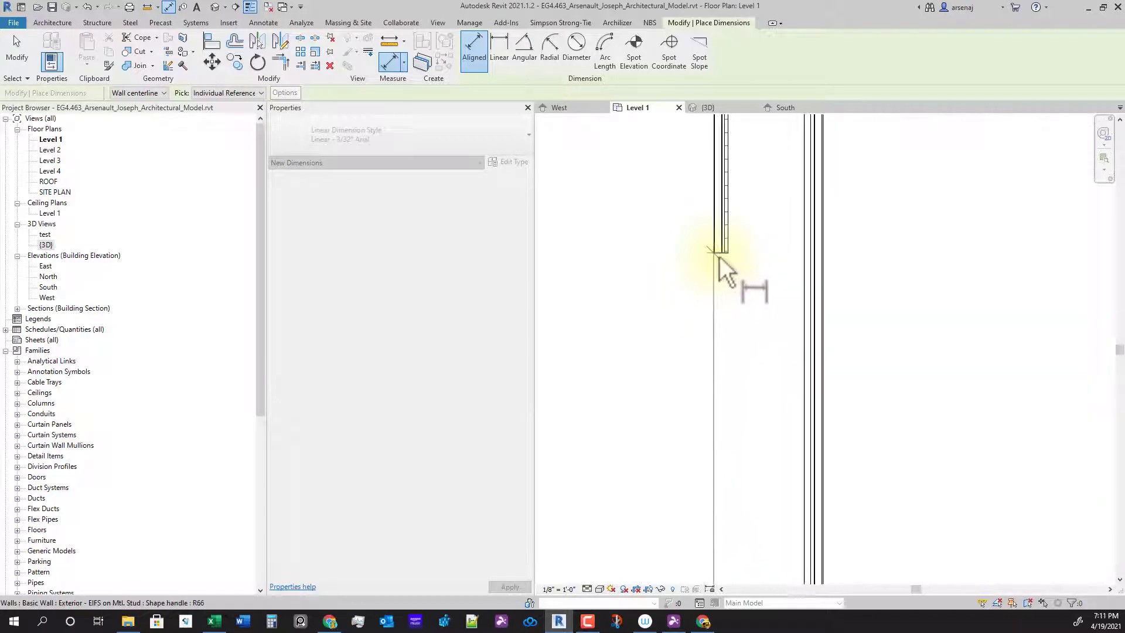
scroll(674, 329, "down", 2)
key("Escape")
key("Escape")
Change the new wall outside the west side to the Storefront curtain wall type
left_click(711, 234)
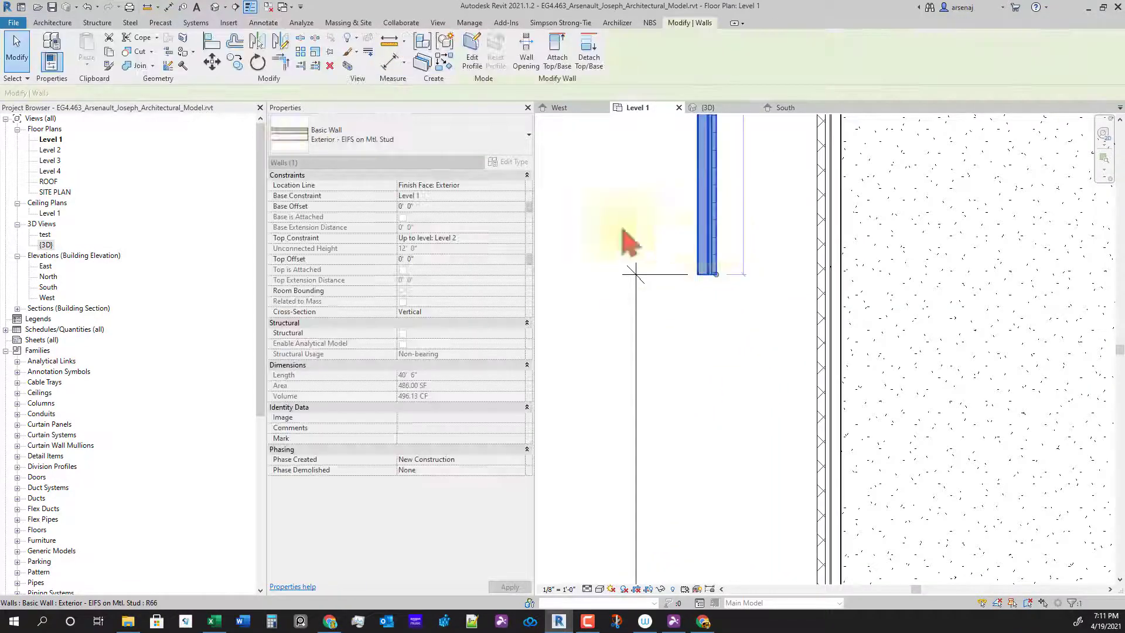
scroll(689, 220, "down", 3)
scroll(693, 202, "up", 3)
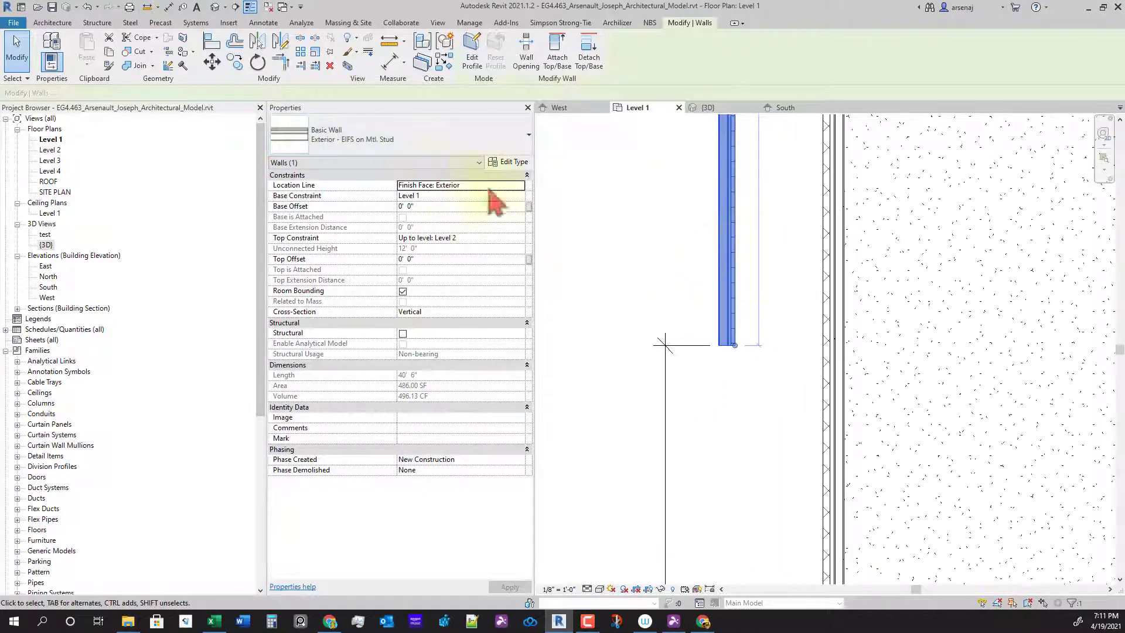
left_click(403, 150)
scroll(463, 317, "down", 10)
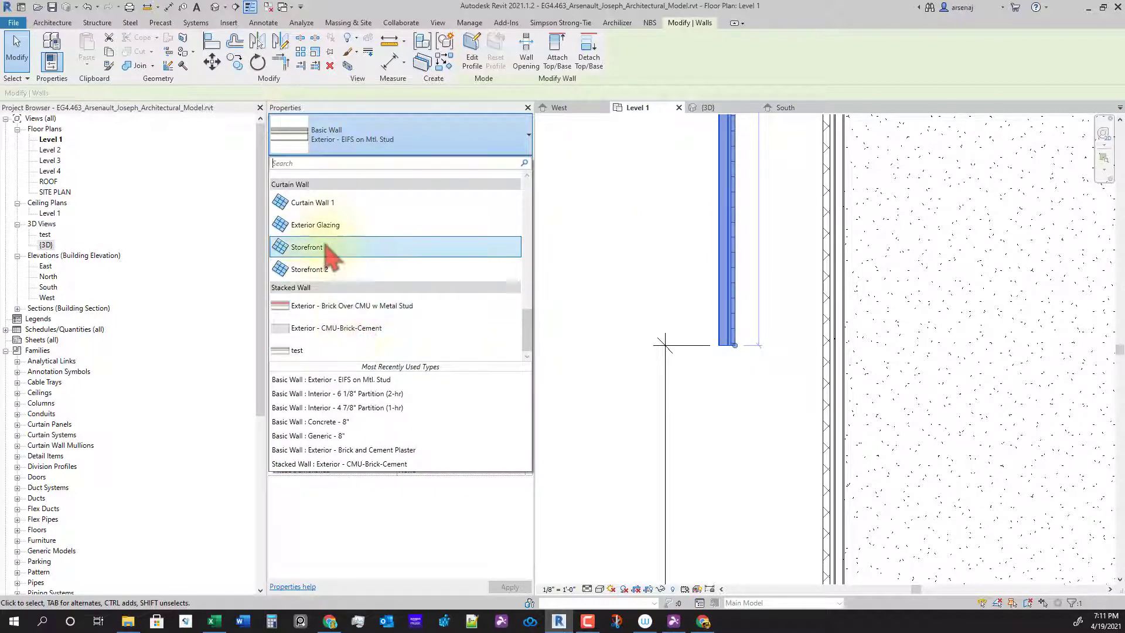
left_click(848, 340)
left_click(763, 423)
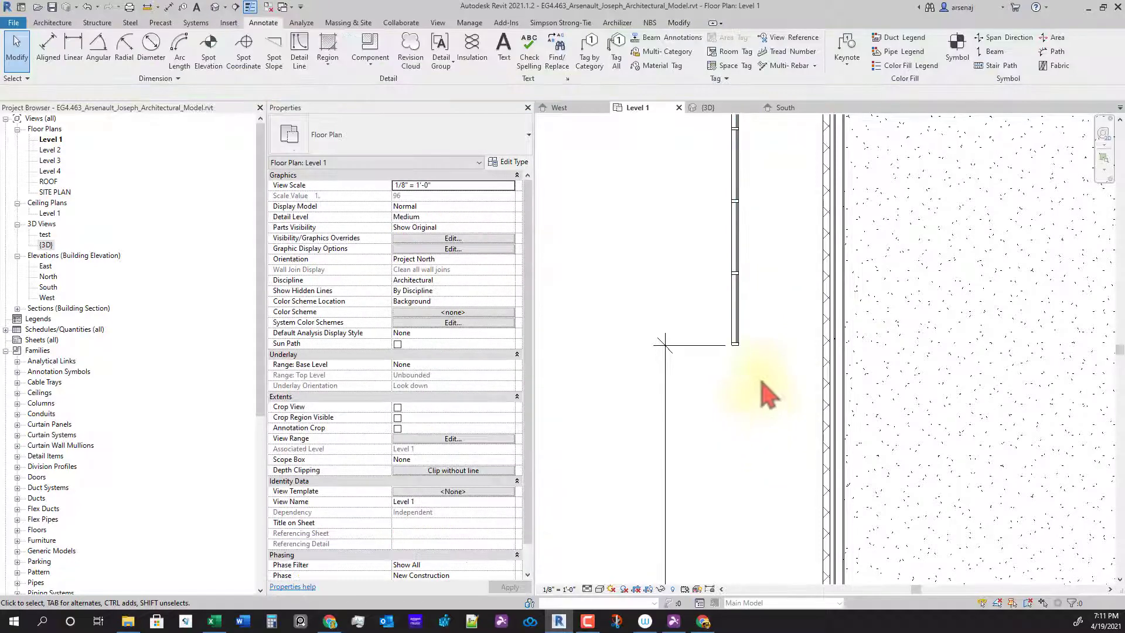
Edit the witness lines of the west aligned dimension to include the storefront wall's north end
scroll(751, 357, "up", 1)
middle_click_drag(770, 231, 769, 447)
mouse_move(789, 302)
middle_mouse_down()
mouse_move(753, 347)
mouse_move(749, 296)
middle_mouse_up()
scroll(750, 296, "down", 1)
left_click(709, 420)
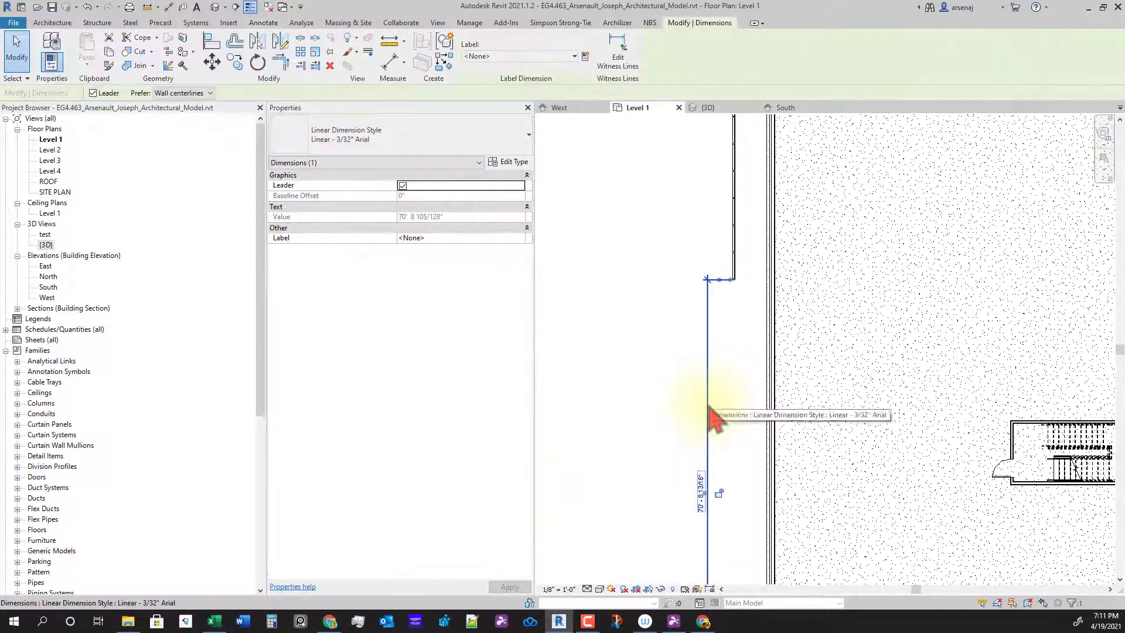
left_click(623, 73)
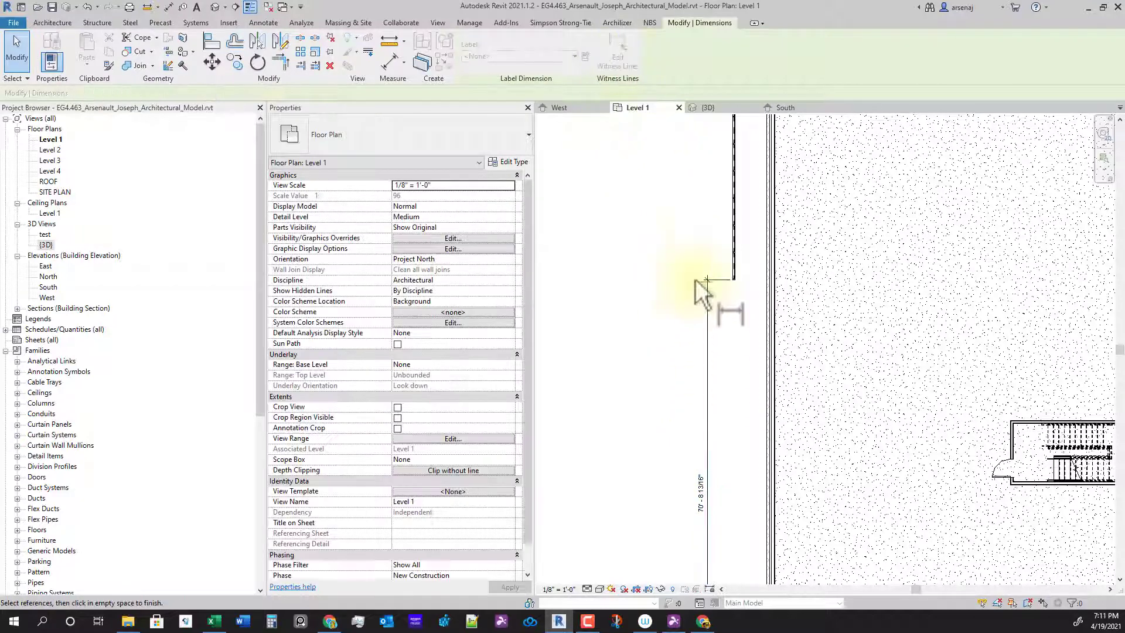
scroll(733, 352, "up", 3)
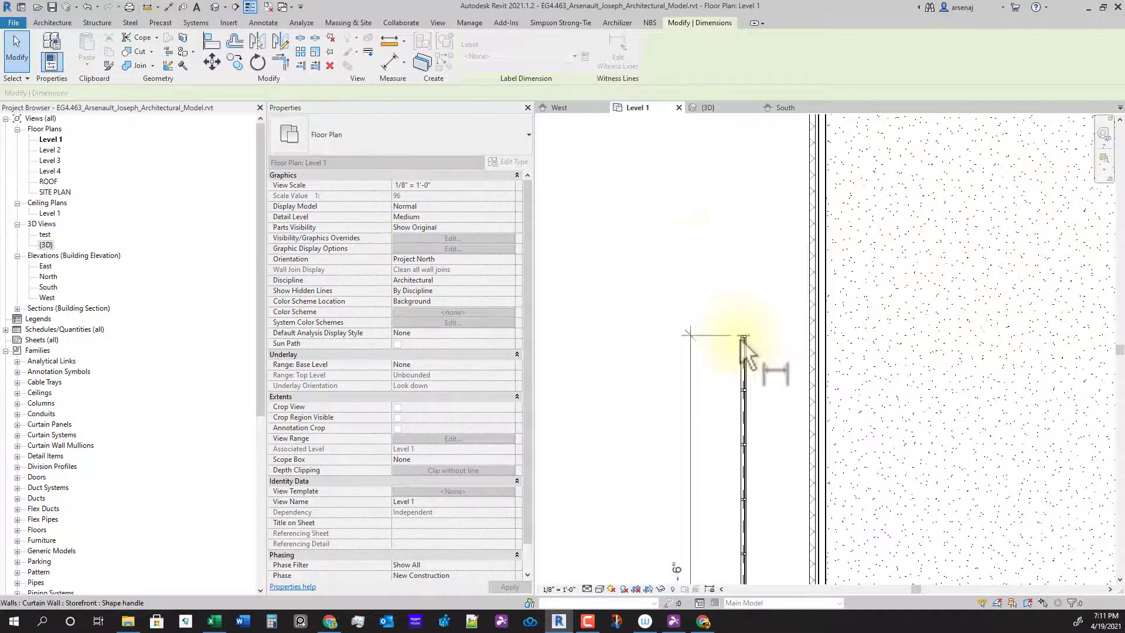
Continue the west dimension string to the south face of the northwest corner group and finish placing it
scroll(693, 264, "down", 4)
middle_click_drag(760, 213, 755, 321)
scroll(754, 321, "up", 3)
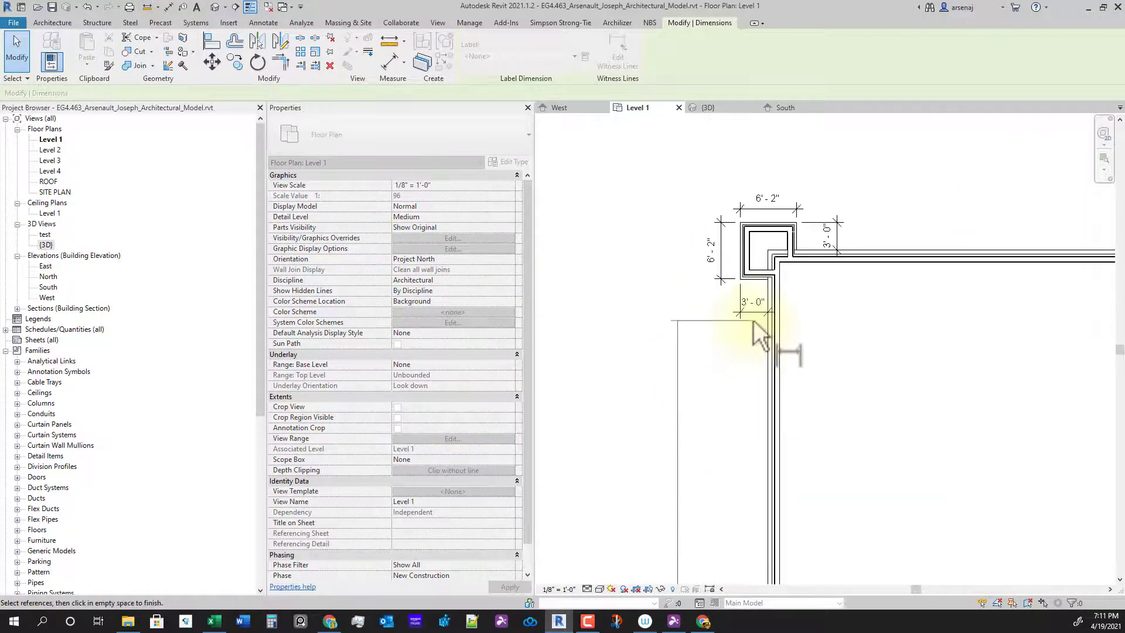
scroll(741, 337, "down", 4)
scroll(742, 327, "up", 6)
left_click(767, 310)
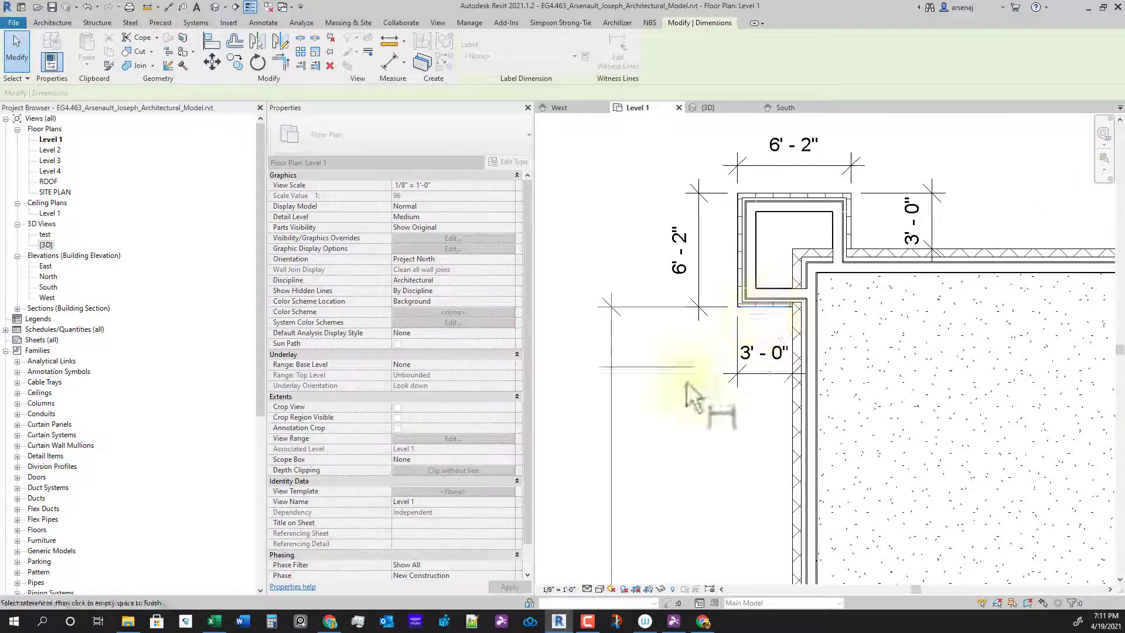
scroll(687, 382, "down", 5)
middle_click_drag(685, 487, 705, 246)
scroll(692, 399, "down", 1)
middle_click_drag(647, 527, 666, 329)
scroll(666, 330, "down", 1)
left_click(666, 330)
scroll(666, 329, "down", 2)
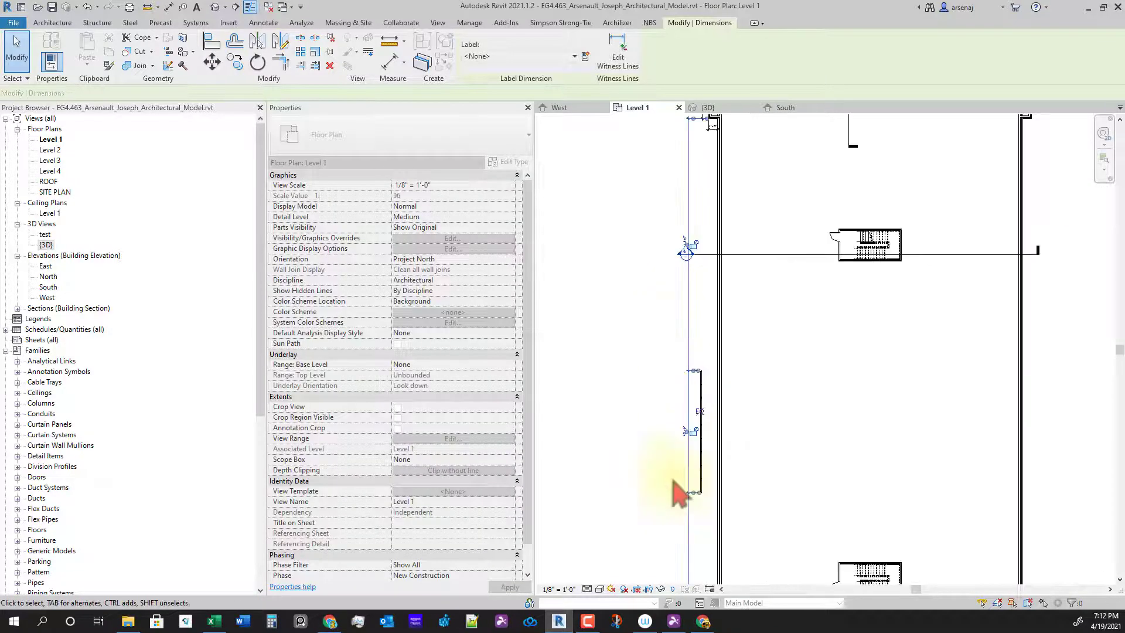
middle_click_drag(666, 527, 674, 379)
scroll(666, 546, "up", 2)
key("Escape")
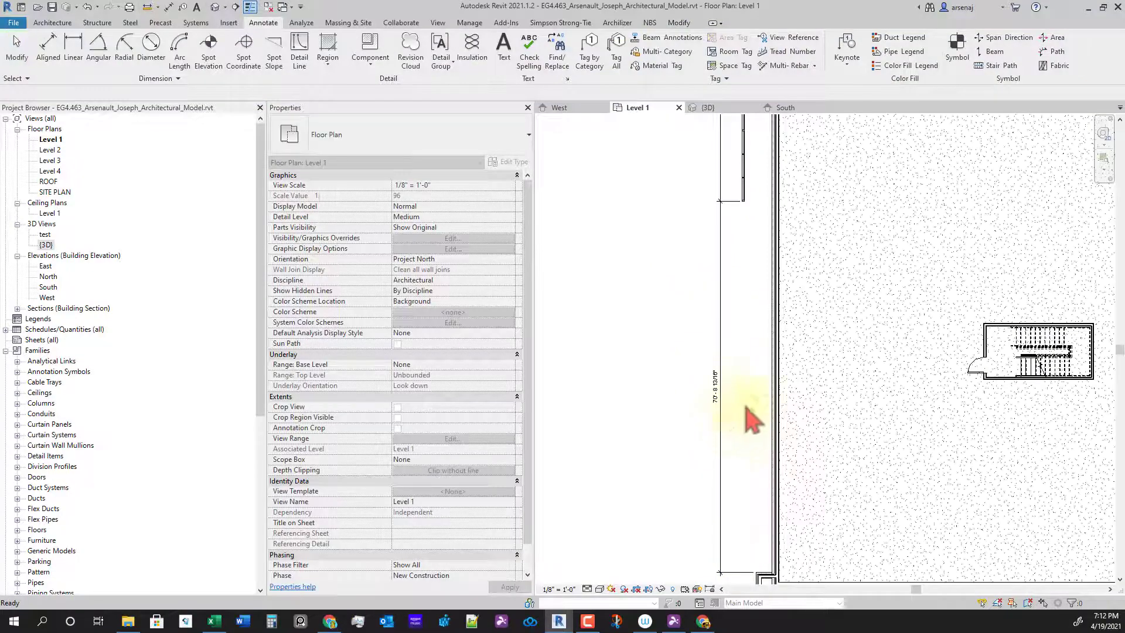
Examine the west dimension string from the storefront wall down to the southwest corner group
middle_click_drag(785, 508, 773, 432)
middle_click_drag(707, 210, 741, 360)
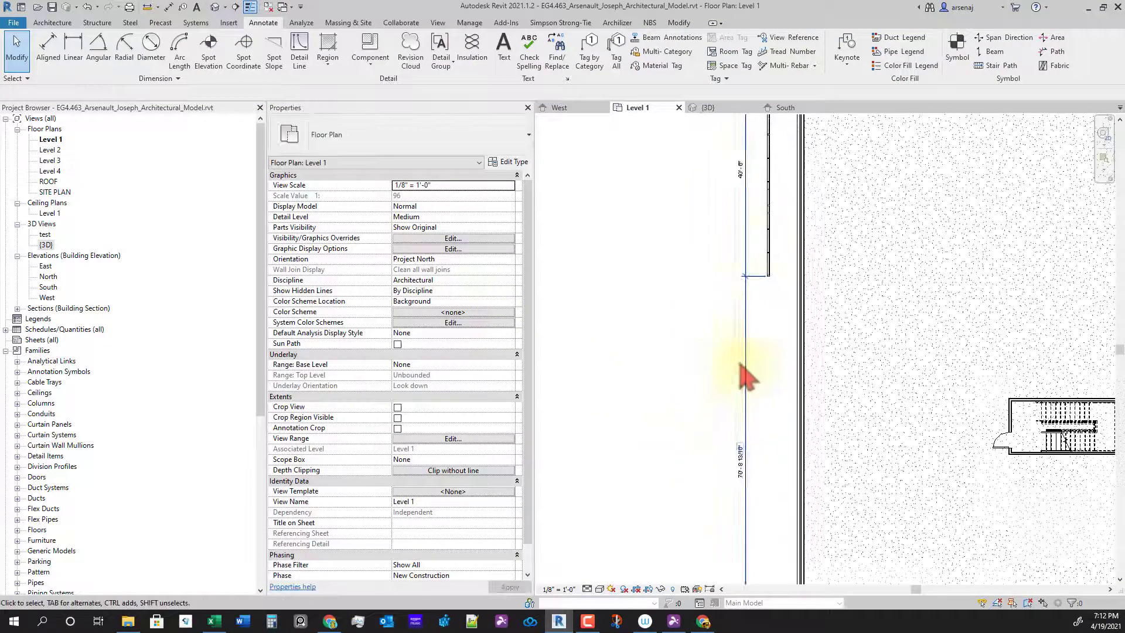
scroll(750, 236, "up", 2)
scroll(770, 284, "down", 3)
middle_click_drag(771, 449, 744, 378)
scroll(733, 417, "up", 1)
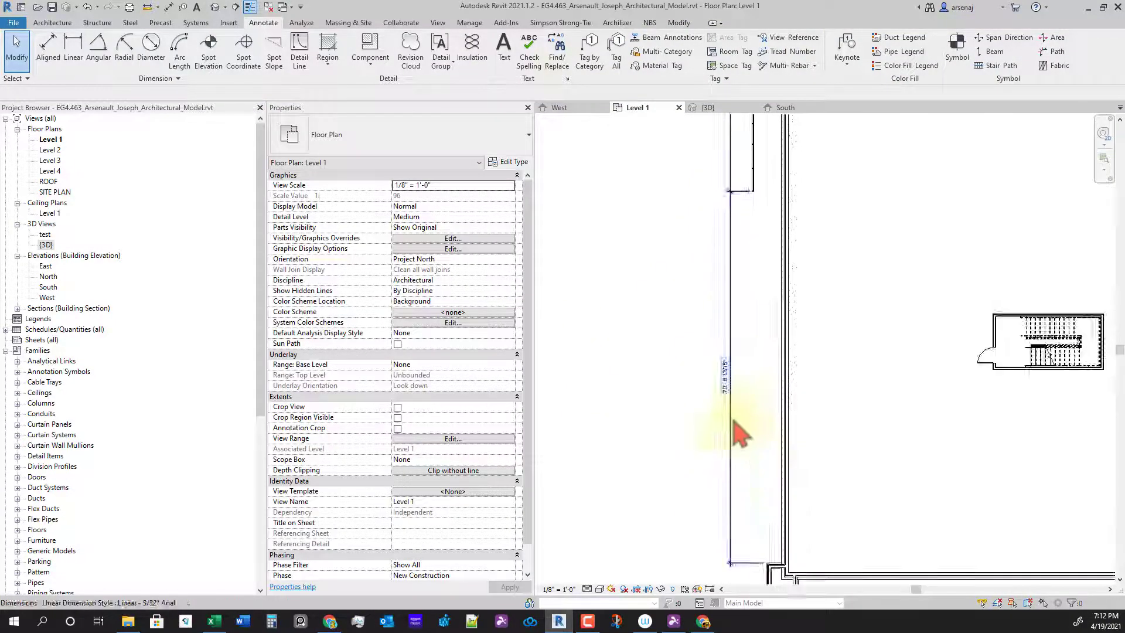
scroll(694, 337, "down", 2)
middle_click_drag(693, 337, 696, 386)
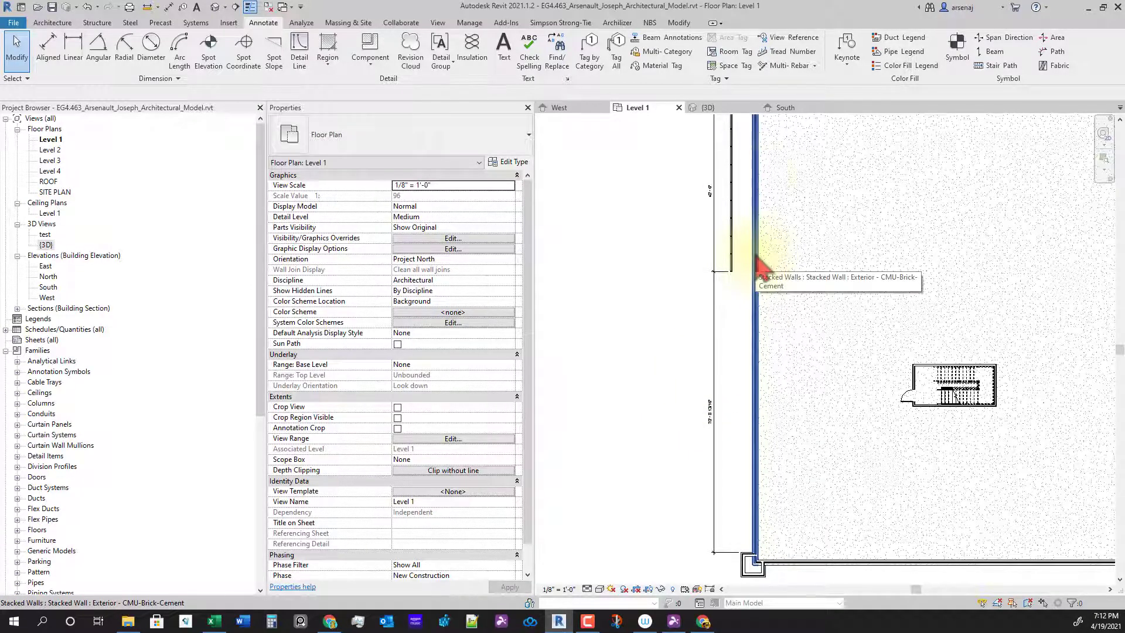
Draw a horizontal thin detail line from the midpoint of the building's west wall outward across the storefront wall
left_click(302, 65)
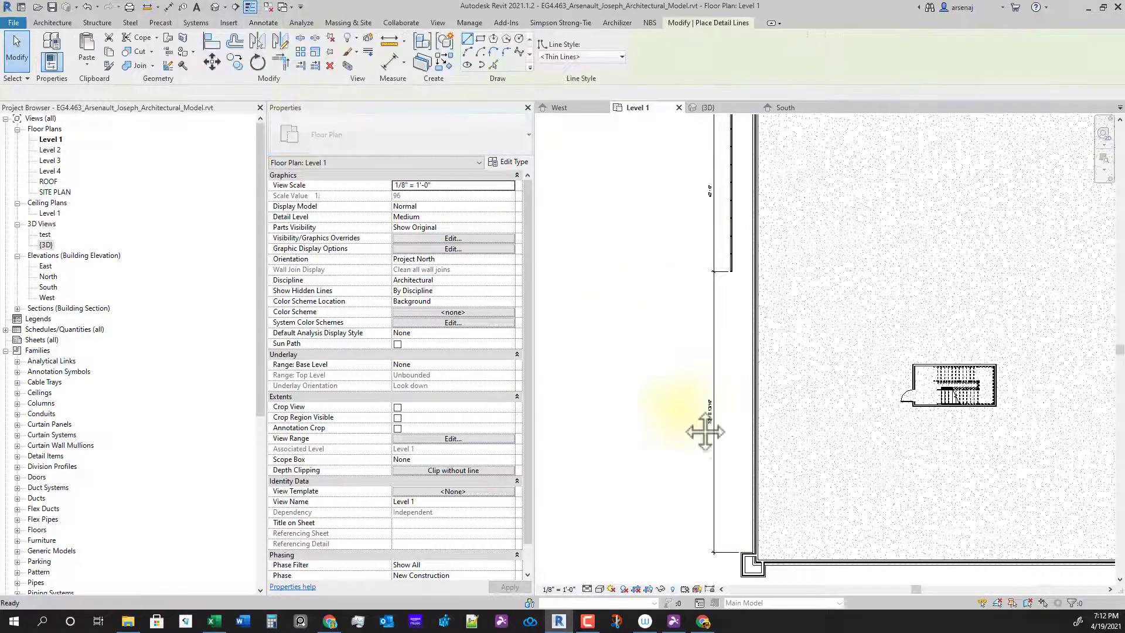
scroll(711, 432, "up", 2)
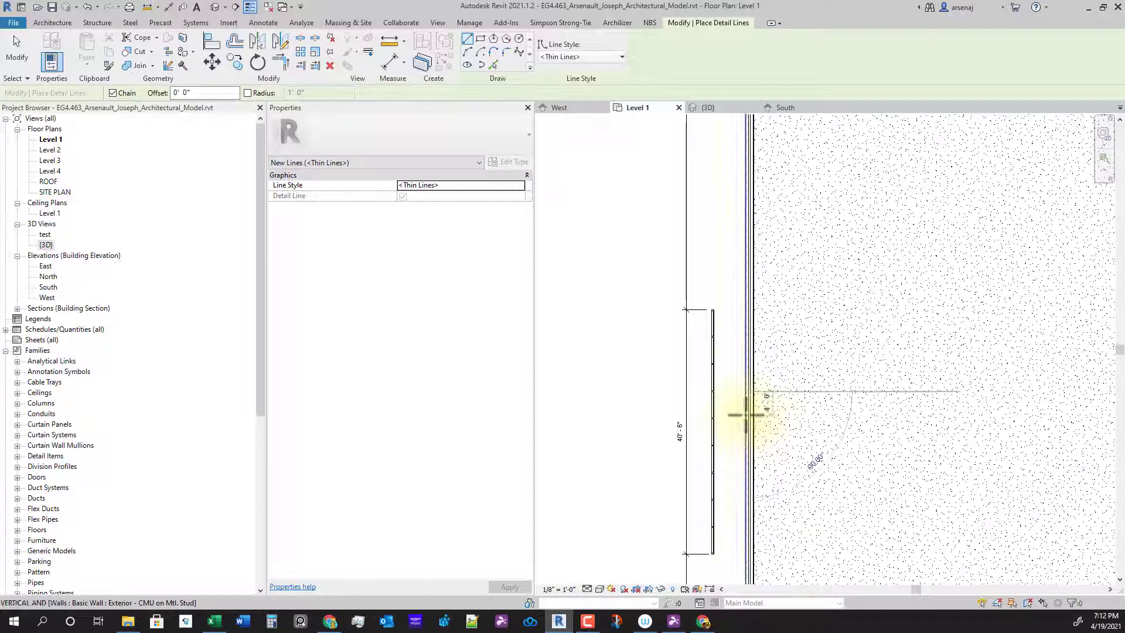
left_click(747, 414)
key("Escape")
key("Escape")
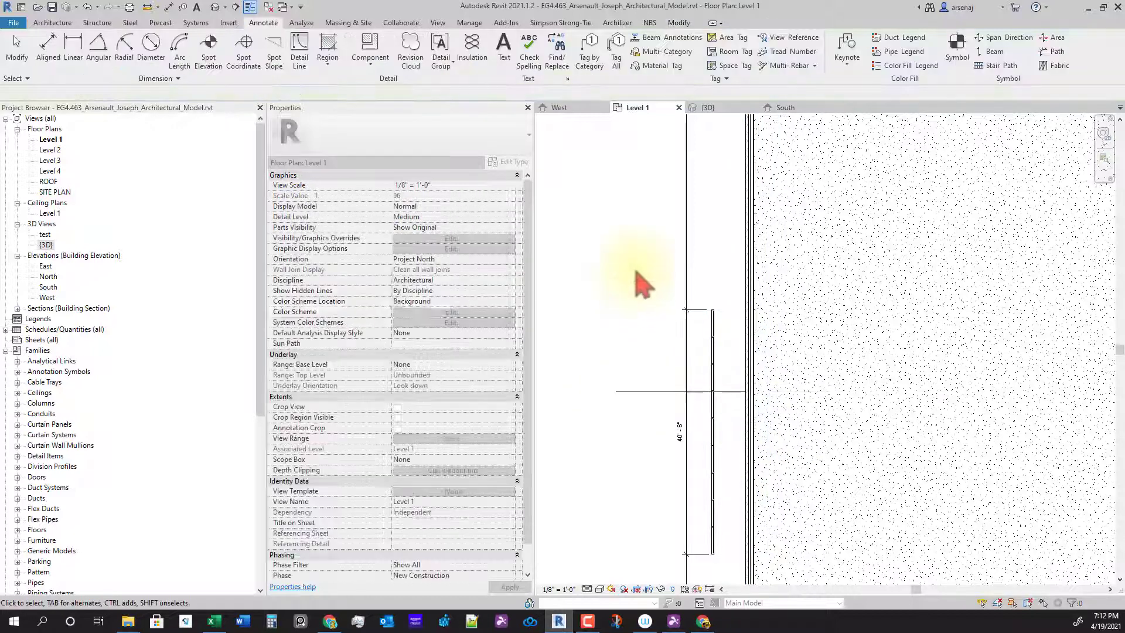
Filter the selection to the storefront wall only and move it by its midpoint onto the horizontal detail line
mouse_move(636, 269)
left_mouse_down()
mouse_move(727, 598)
mouse_move(734, 584)
left_mouse_up()
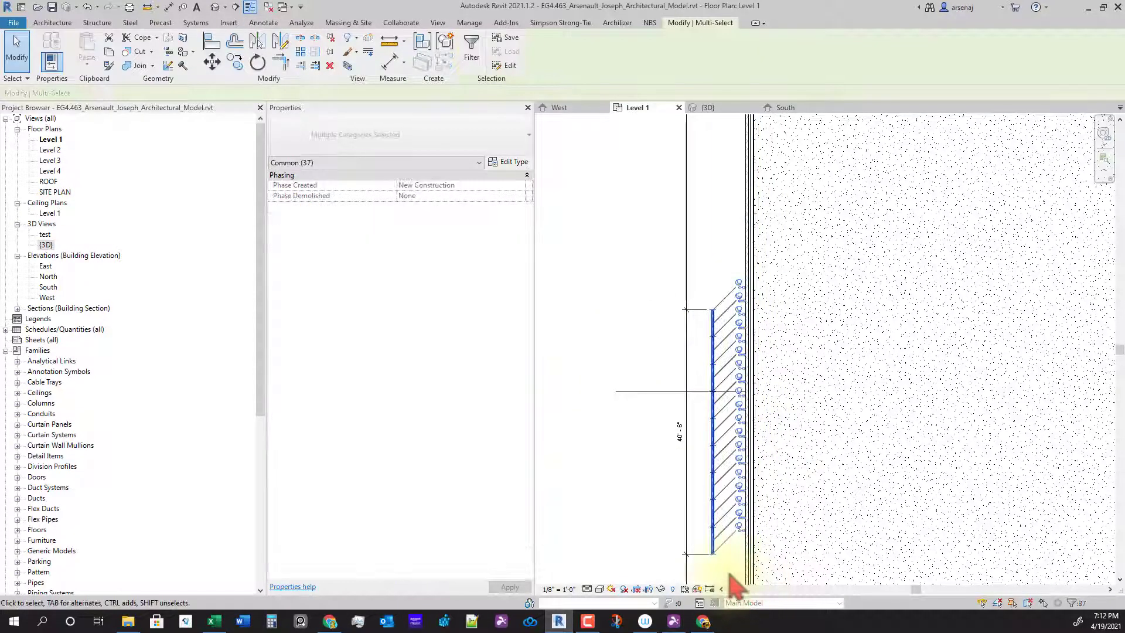
left_click(472, 50)
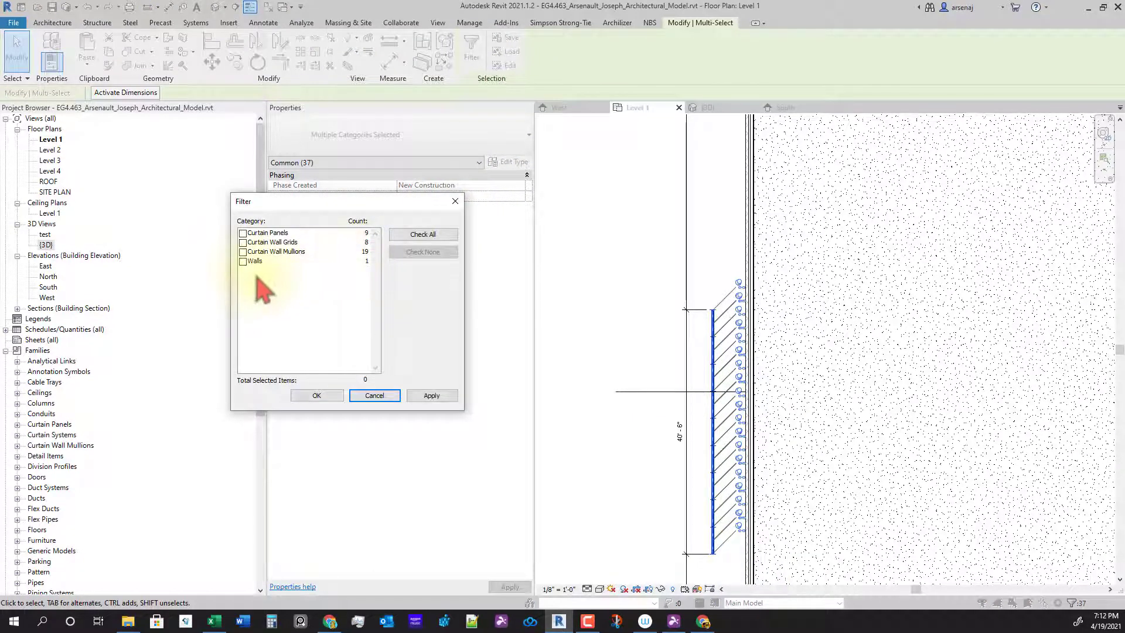
key("Return")
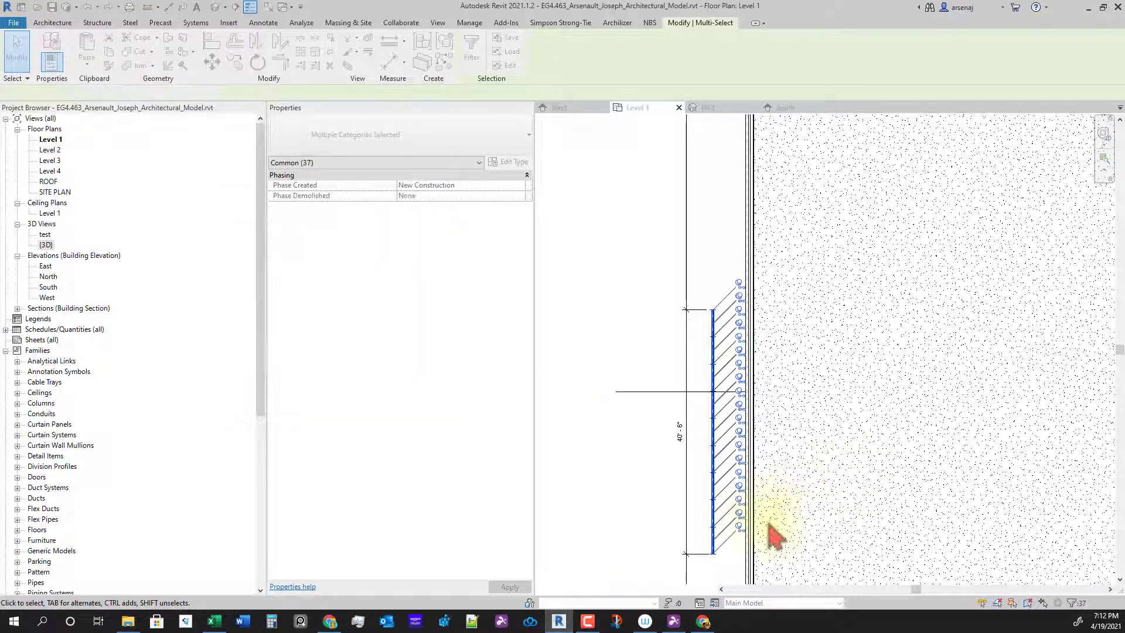
scroll(762, 504, "up", 2)
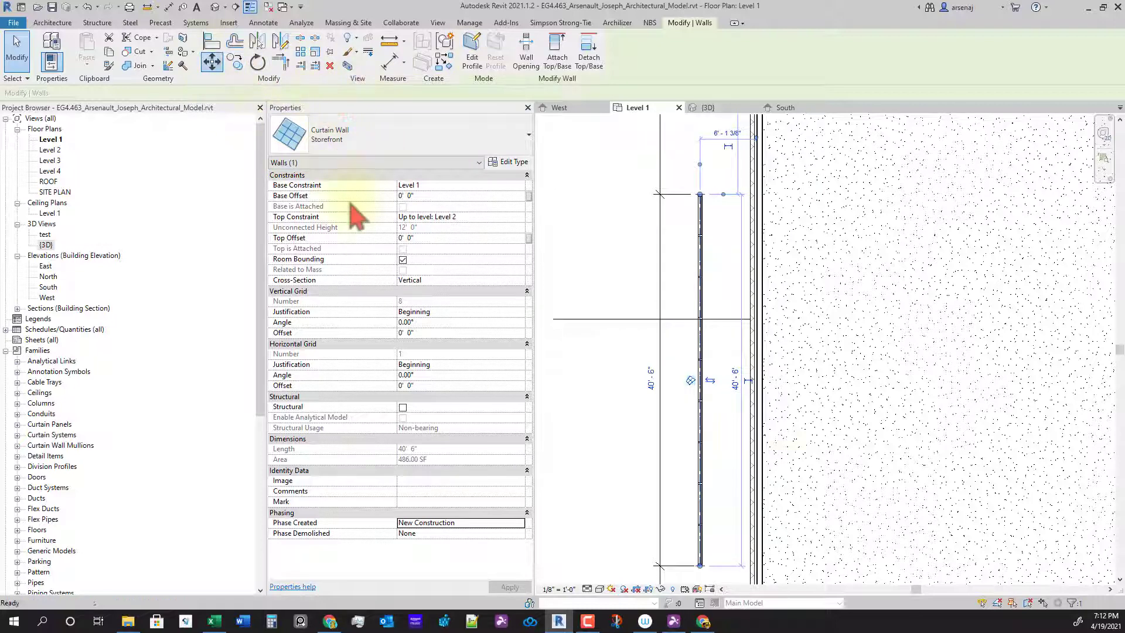
key("m")
key("v")
scroll(712, 390, "up", 1)
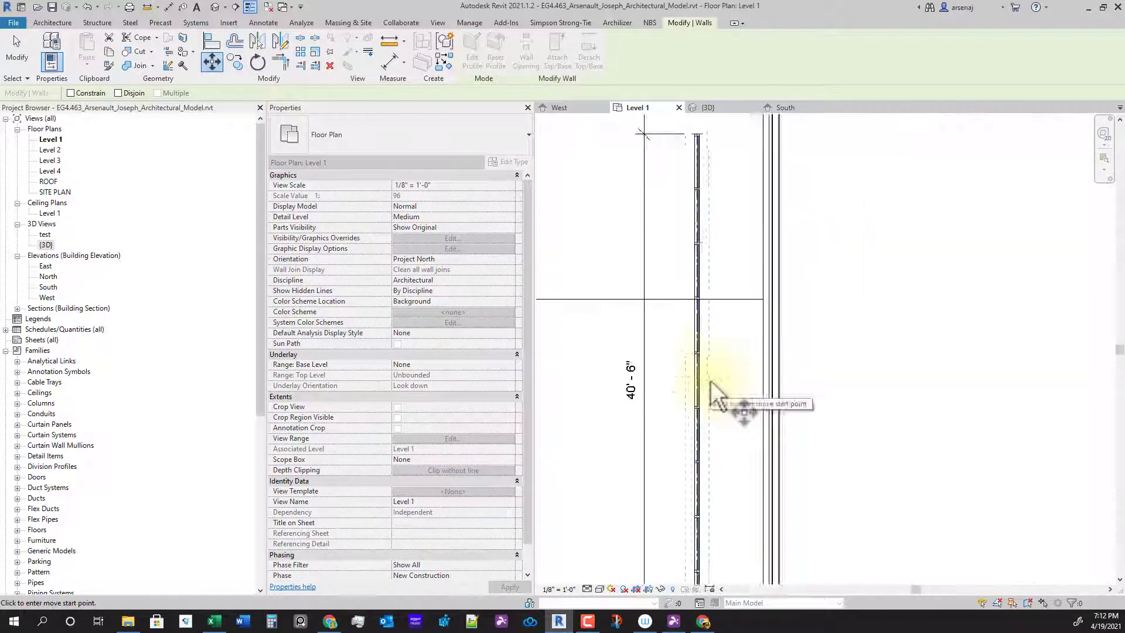
scroll(712, 389, "up", 2)
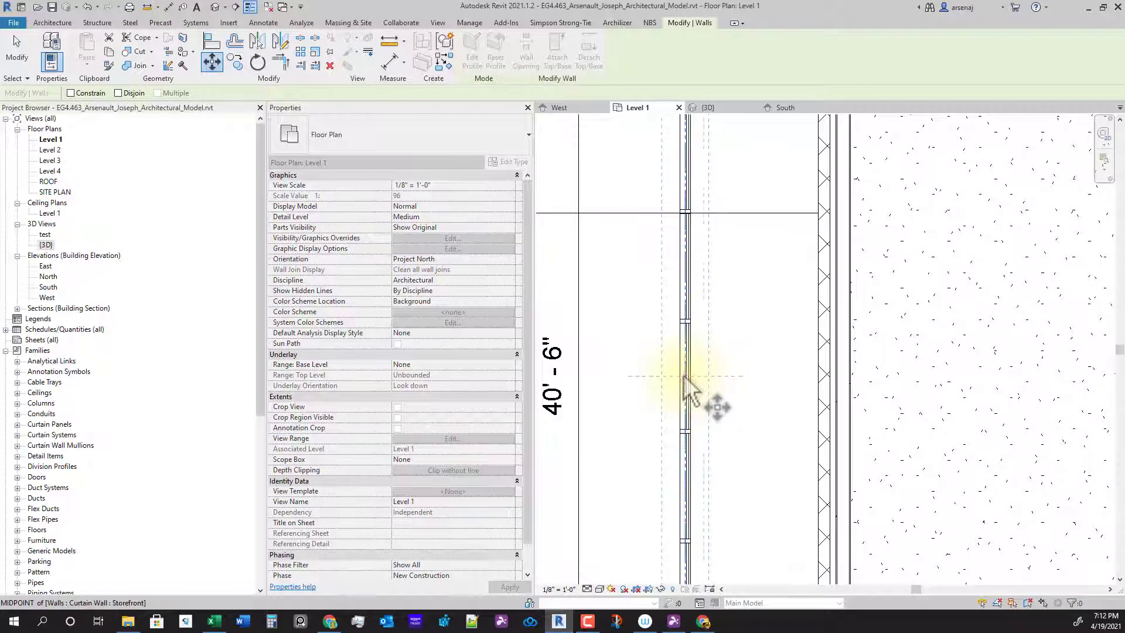
left_click(684, 377)
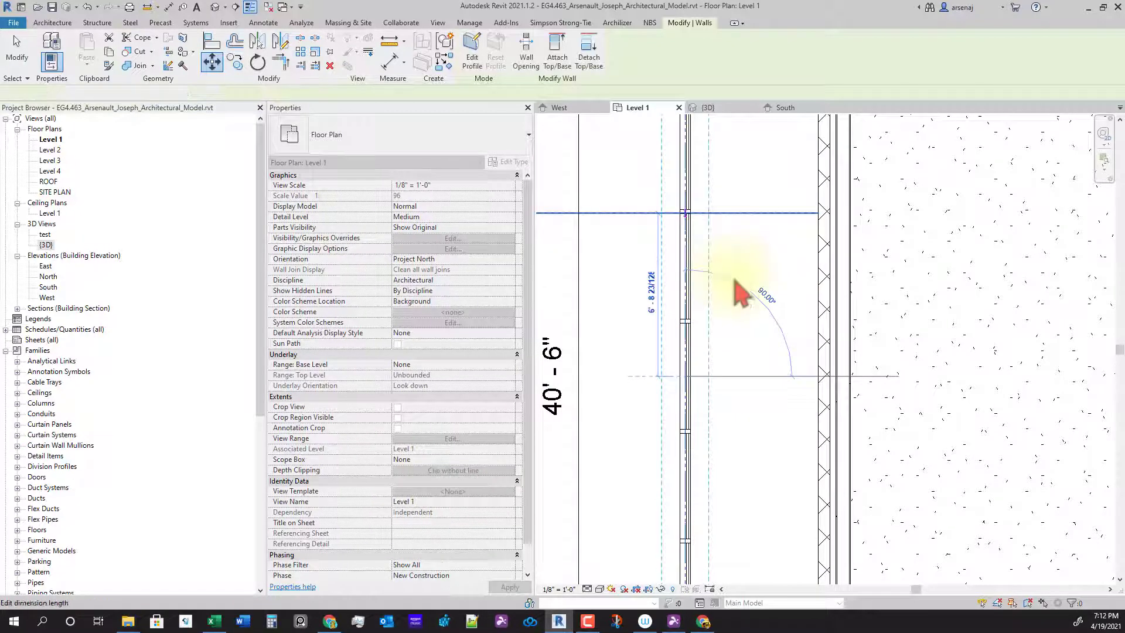
Compare the west dimension segments north and south of the moved storefront wall
scroll(744, 272, "down", 3)
middle_click_drag(745, 367, 752, 182)
middle_click_drag(737, 426, 735, 296)
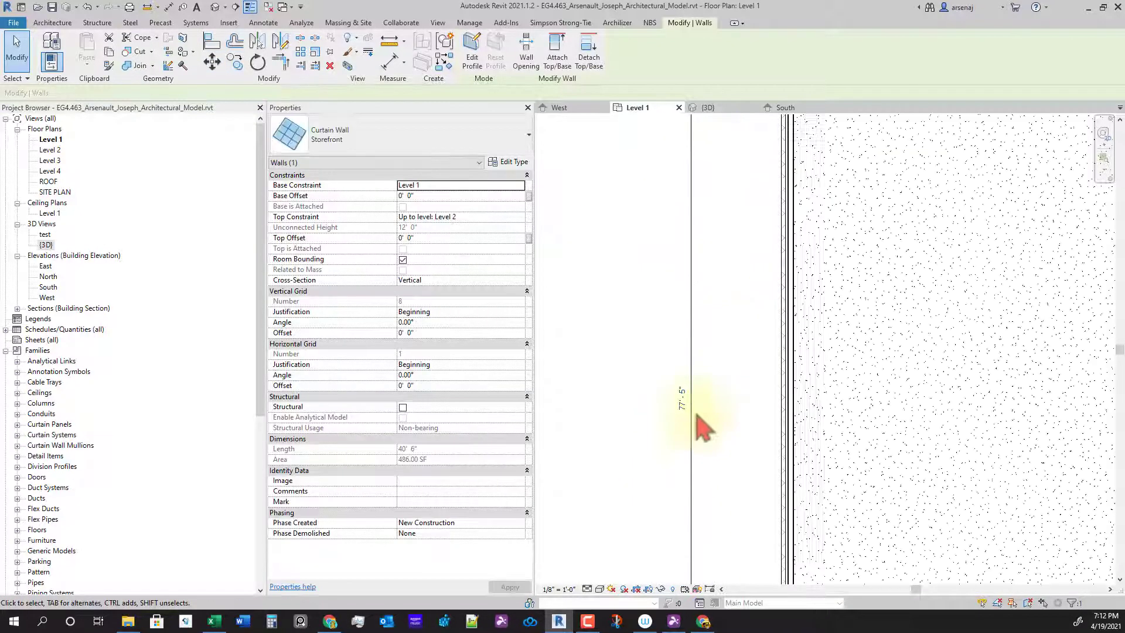
scroll(703, 381, "down", 2)
middle_click_drag(718, 141, 744, 554)
scroll(709, 440, "up", 1)
scroll(704, 346, "down", 1)
middle_click_drag(790, 396, 794, 254)
scroll(737, 518, "up", 1)
key("Escape")
scroll(736, 487, "down", 3)
scroll(722, 258, "up", 3)
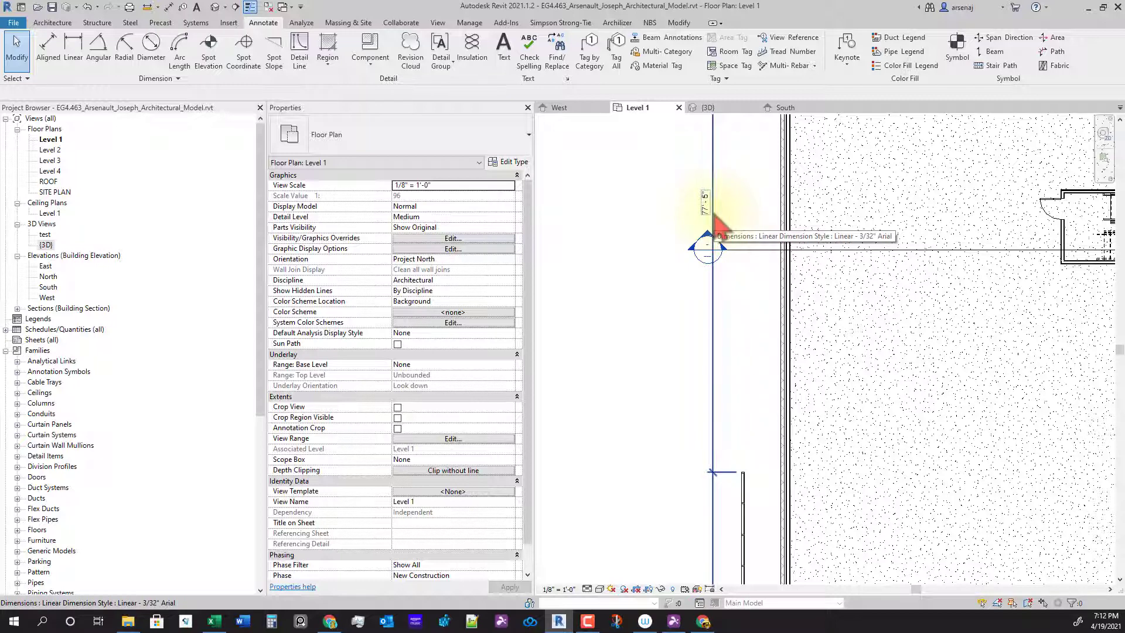
scroll(720, 267, "down", 4)
scroll(717, 229, "up", 6)
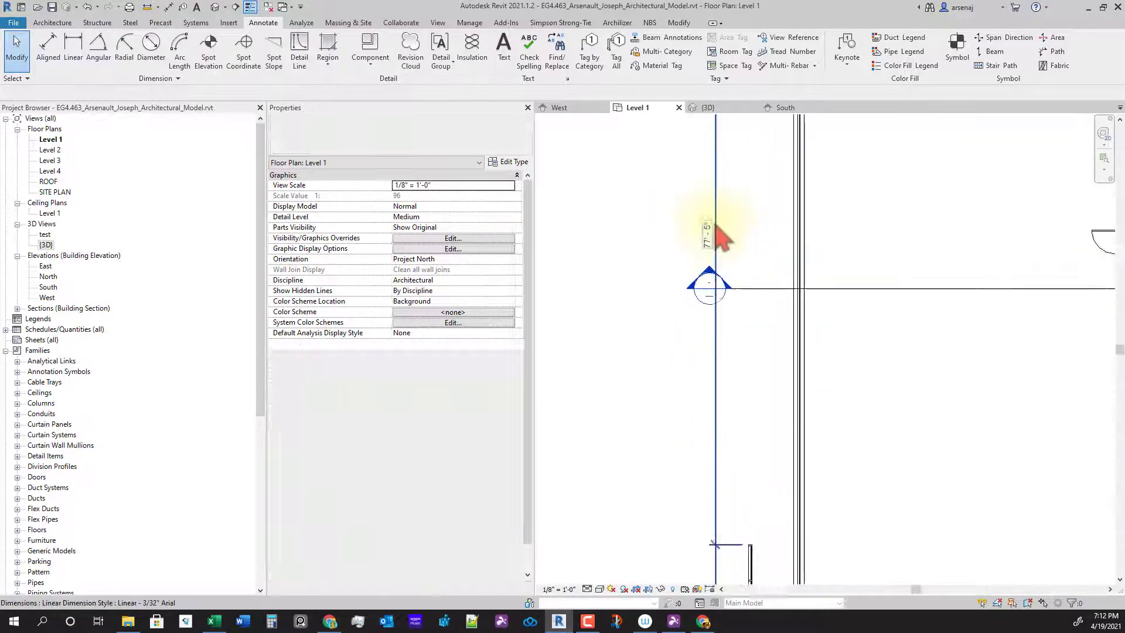
scroll(723, 252, "down", 6)
middle_click_drag(735, 460, 731, 187)
scroll(713, 447, "down", 1)
scroll(713, 444, "up", 5)
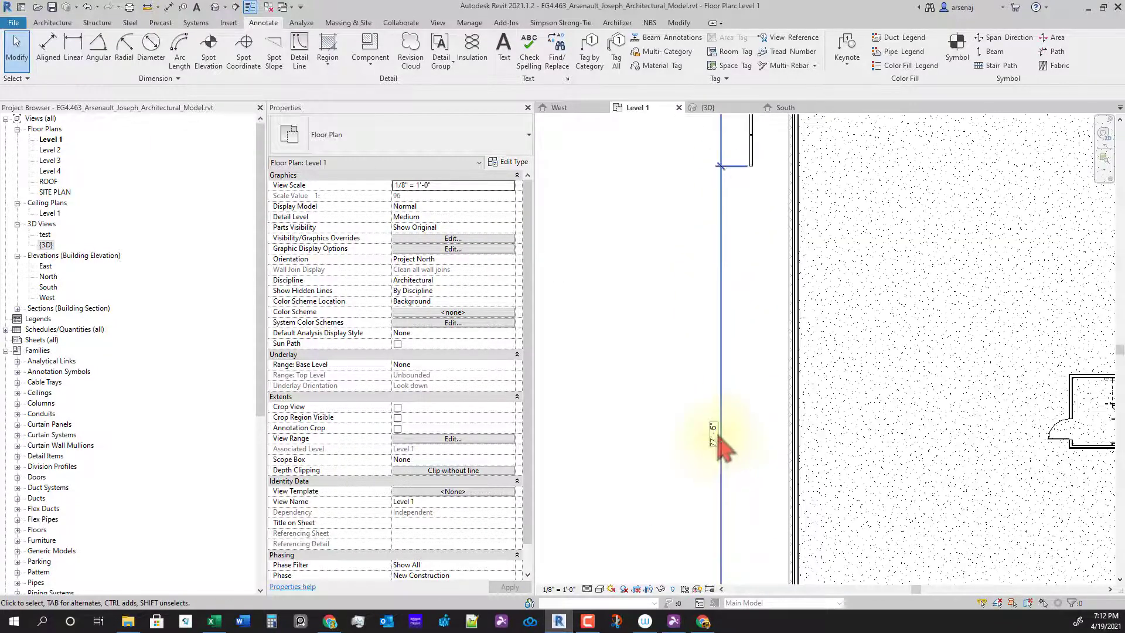
scroll(713, 428, "down", 3)
middle_click_drag(747, 293, 748, 415)
scroll(748, 414, "down", 1)
middle_click_drag(758, 362, 756, 353)
scroll(756, 354, "up", 2)
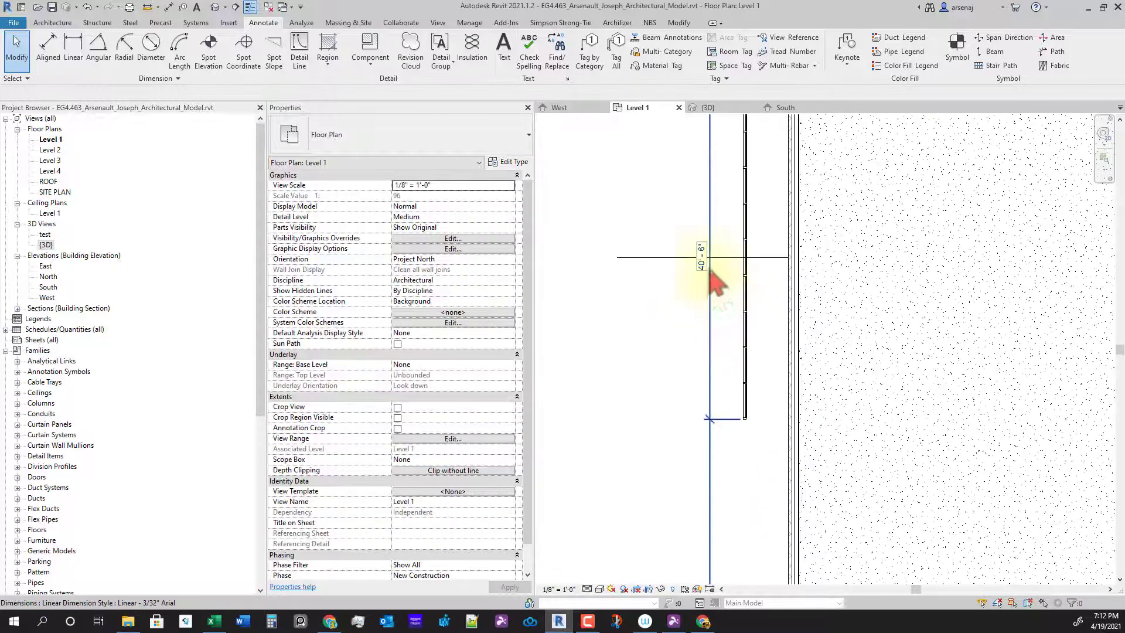
Set the west storefront wall's length to 40'-0"
left_click(749, 339)
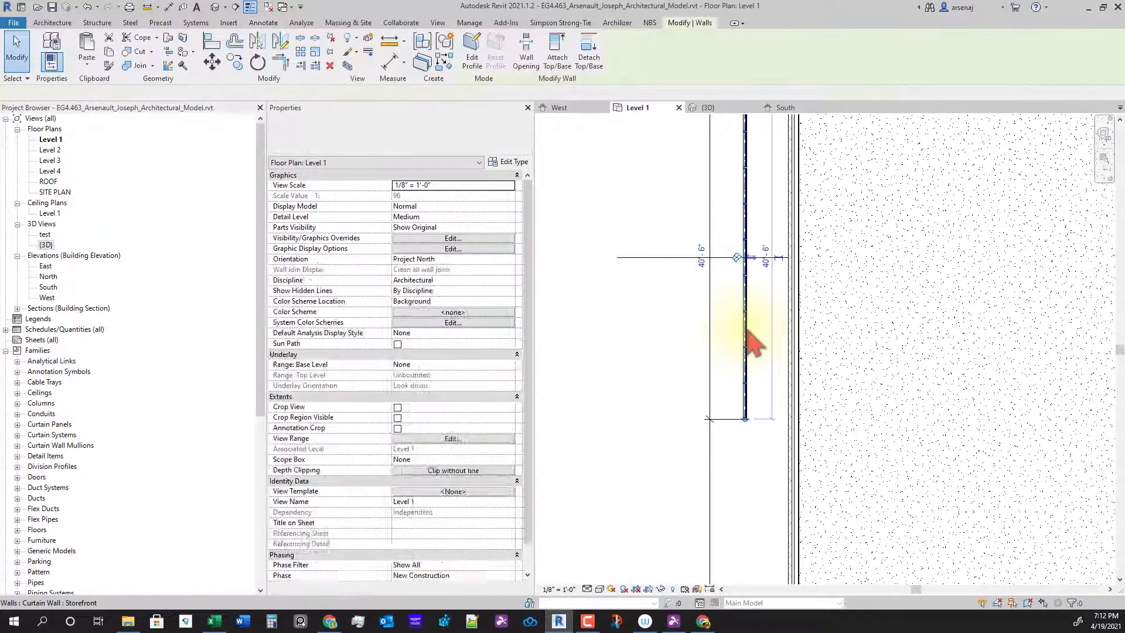
scroll(761, 369, "down", 2)
scroll(747, 310, "up", 2)
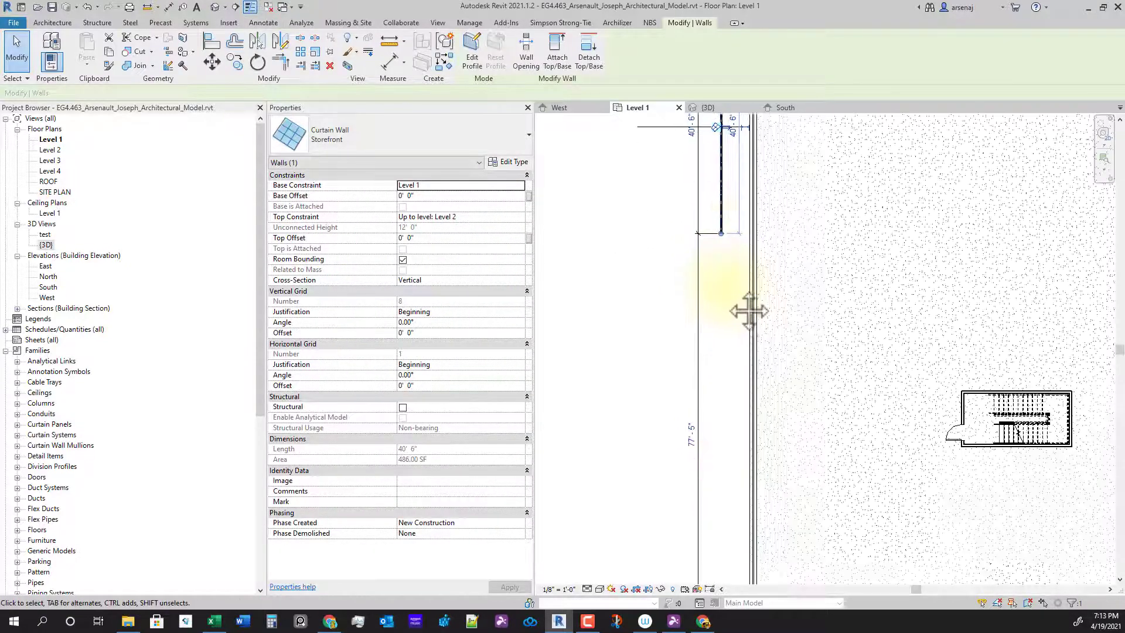
left_click(680, 236)
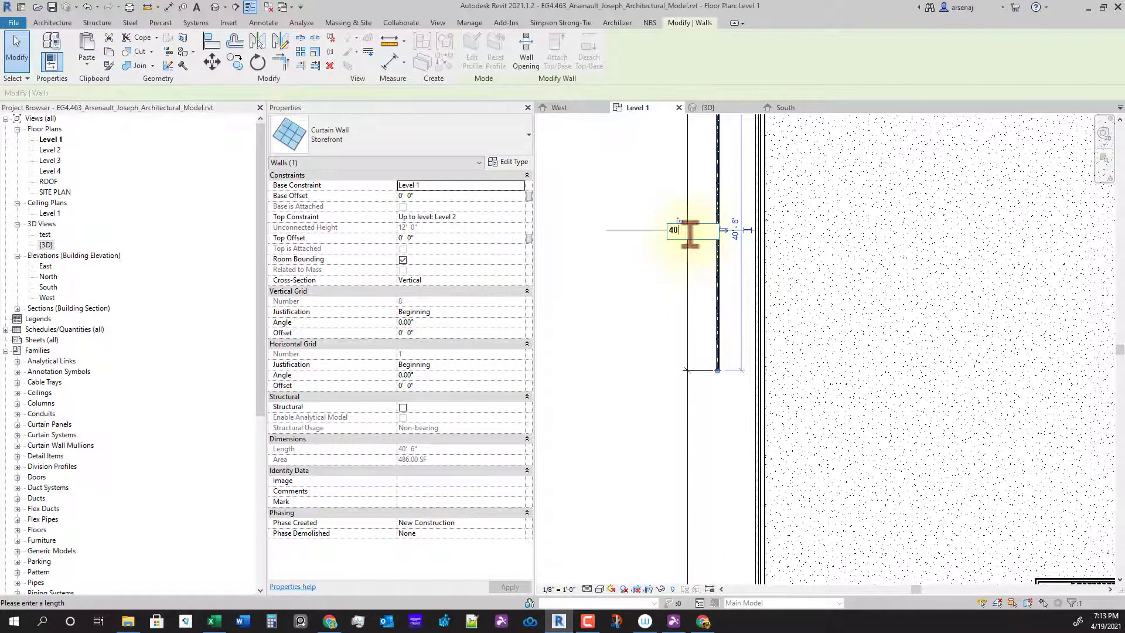
Check the west dimension string on both sides of the 40-foot storefront wall
scroll(680, 498, "down", 3)
middle_click_drag(689, 567, 736, 570)
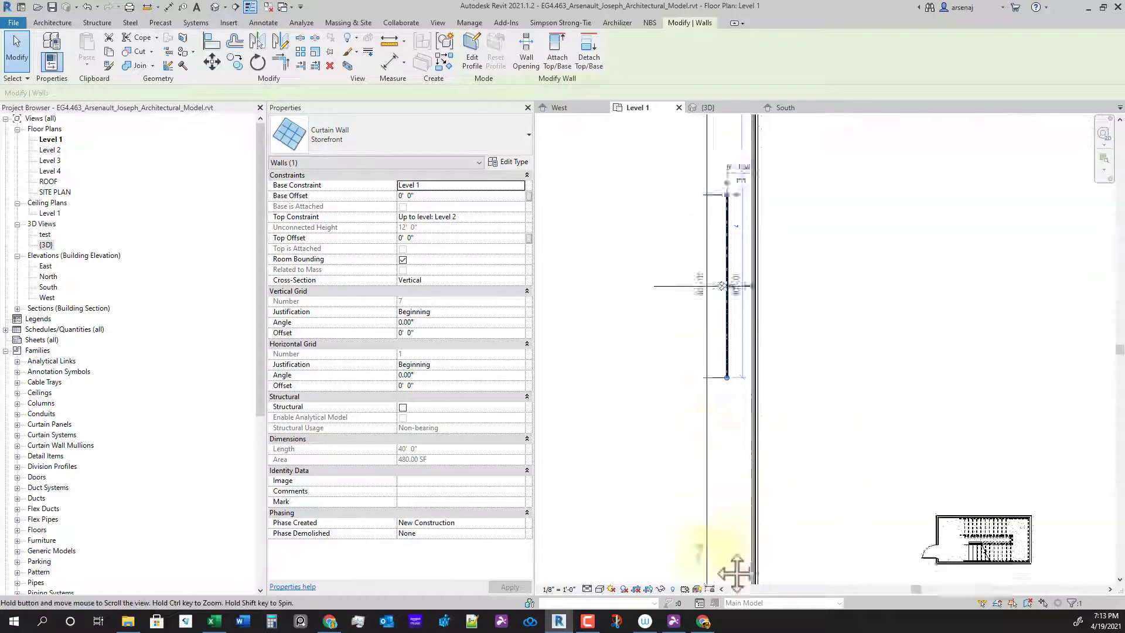
scroll(712, 153, "down", 1)
middle_click_drag(712, 147, 709, 407)
scroll(712, 404, "up", 3)
scroll(723, 403, "down", 5)
middle_click_drag(739, 519, 742, 391)
key("Escape")
scroll(725, 434, "up", 5)
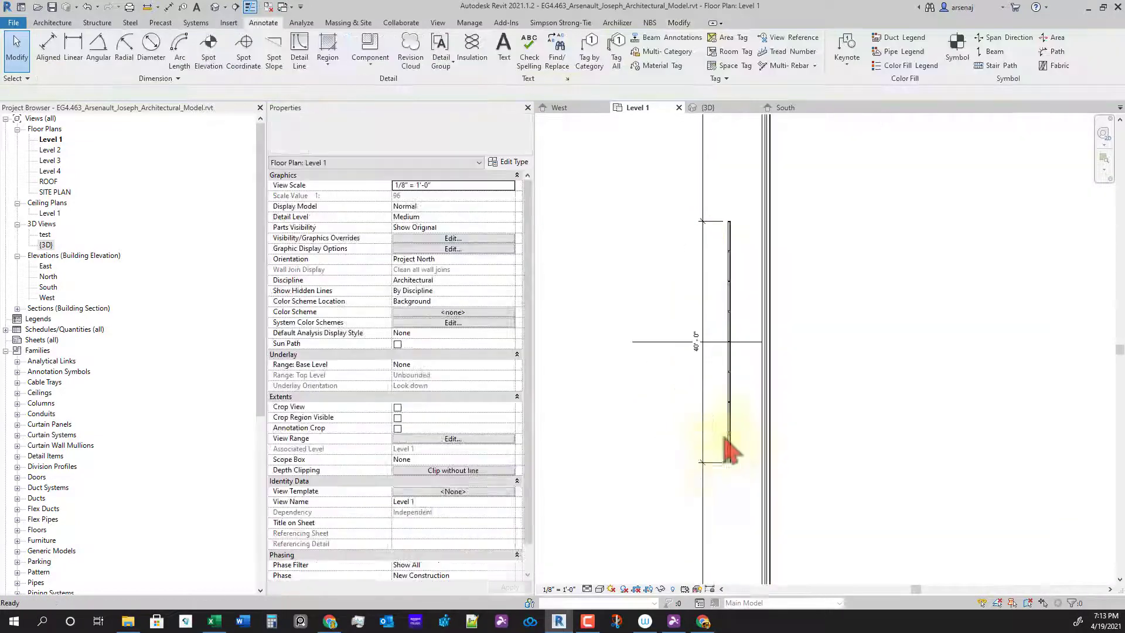
scroll(736, 420, "down", 1)
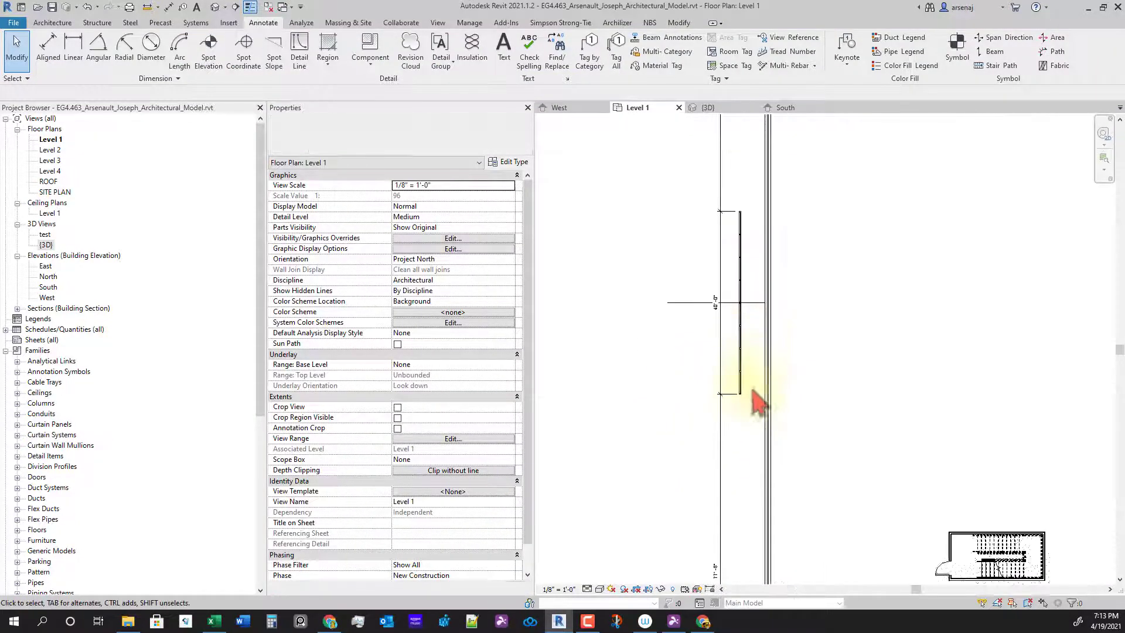
Open the West elevation and select the storefront wall there
left_click(566, 110)
scroll(816, 342, "down", 2)
middle_click_drag(906, 434, 1023, 437)
scroll(728, 402, "up", 3)
middle_click_drag(750, 432, 761, 432)
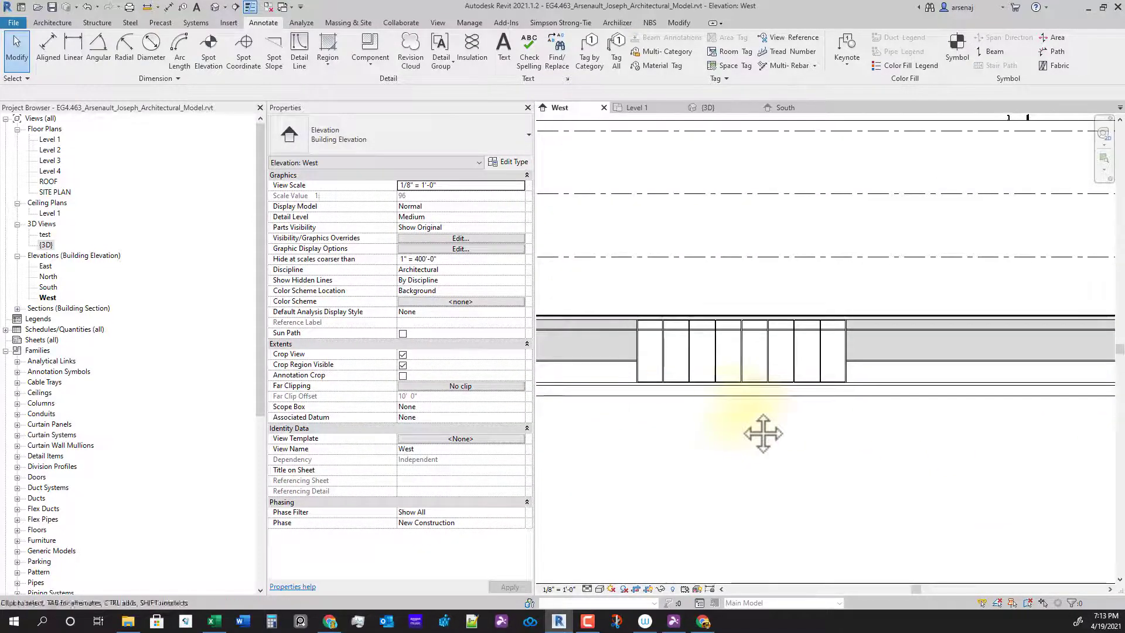
left_click(738, 387)
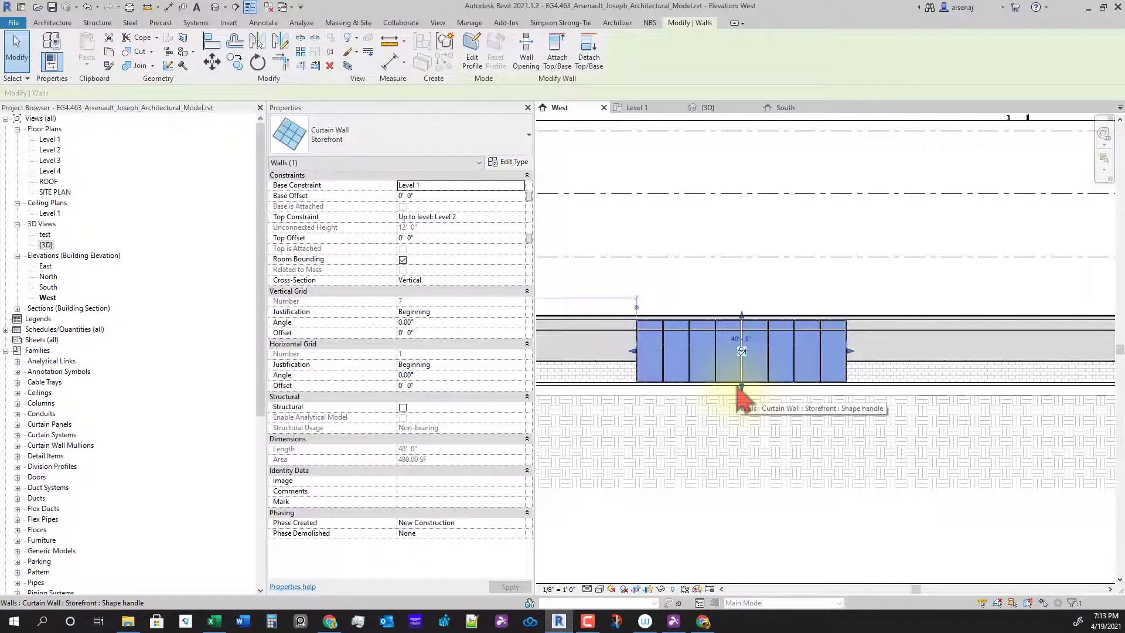
Stretch the top of the storefront wall upward past Level 4 to a height of about 41'-8"
scroll(809, 416, "down", 4)
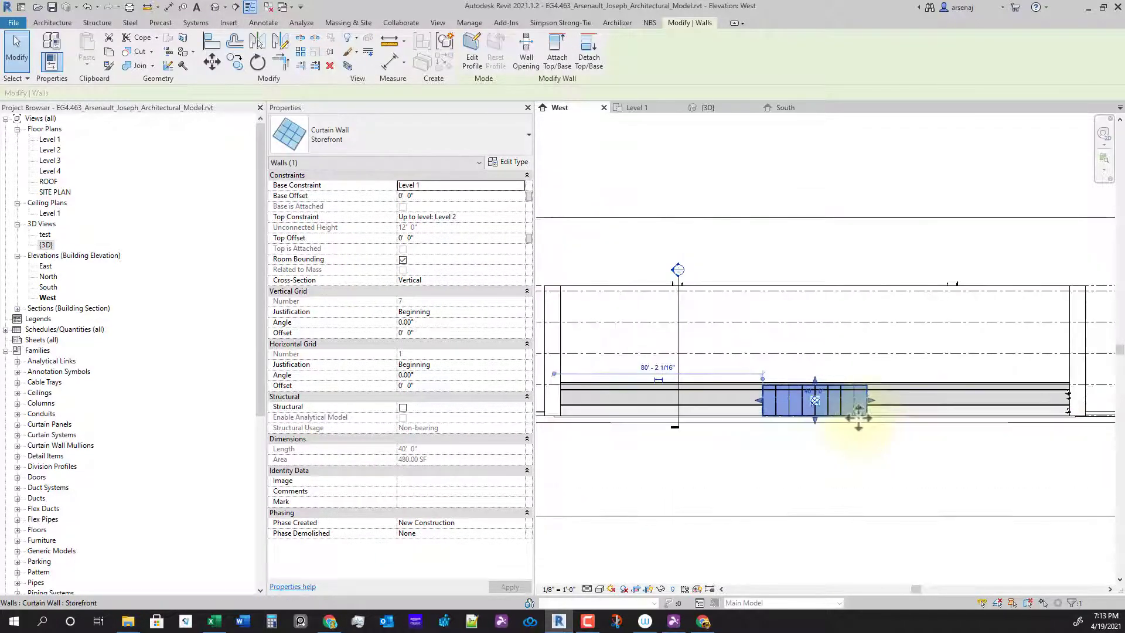
scroll(815, 401, "up", 1)
left_click_drag(821, 402, 811, 305)
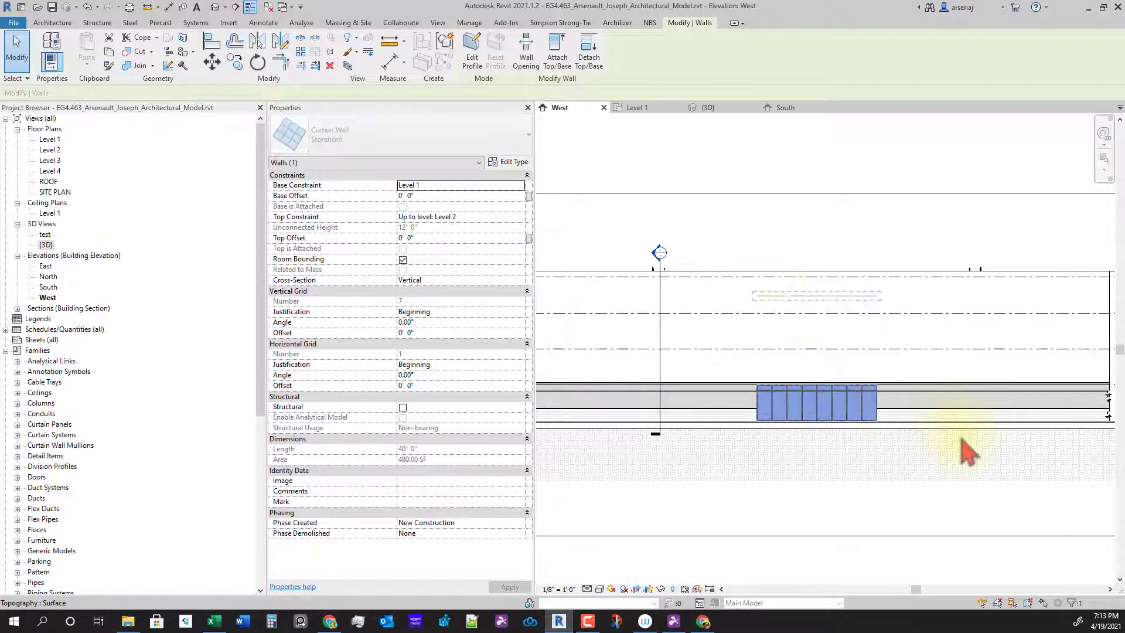
mouse_move(939, 482)
middle_mouse_down()
mouse_move(948, 503)
mouse_move(932, 485)
middle_mouse_up()
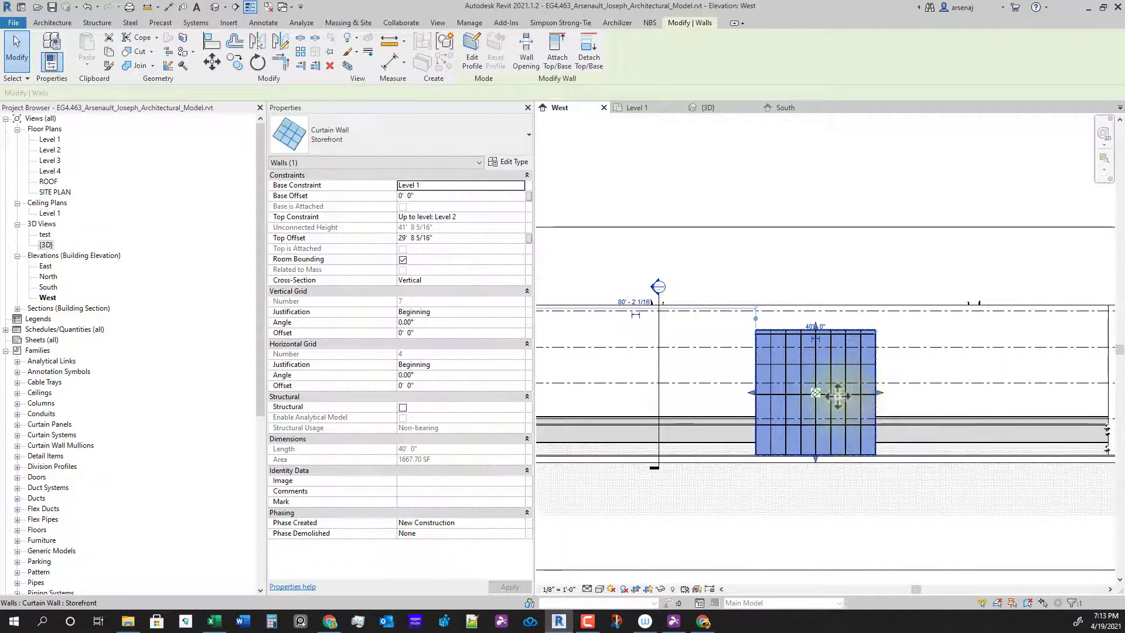
Set the storefront wall's top constraint to Level 4 with a top offset of 8'-0"
scroll(828, 352, "down", 1)
middle_click_drag(912, 420, 832, 421)
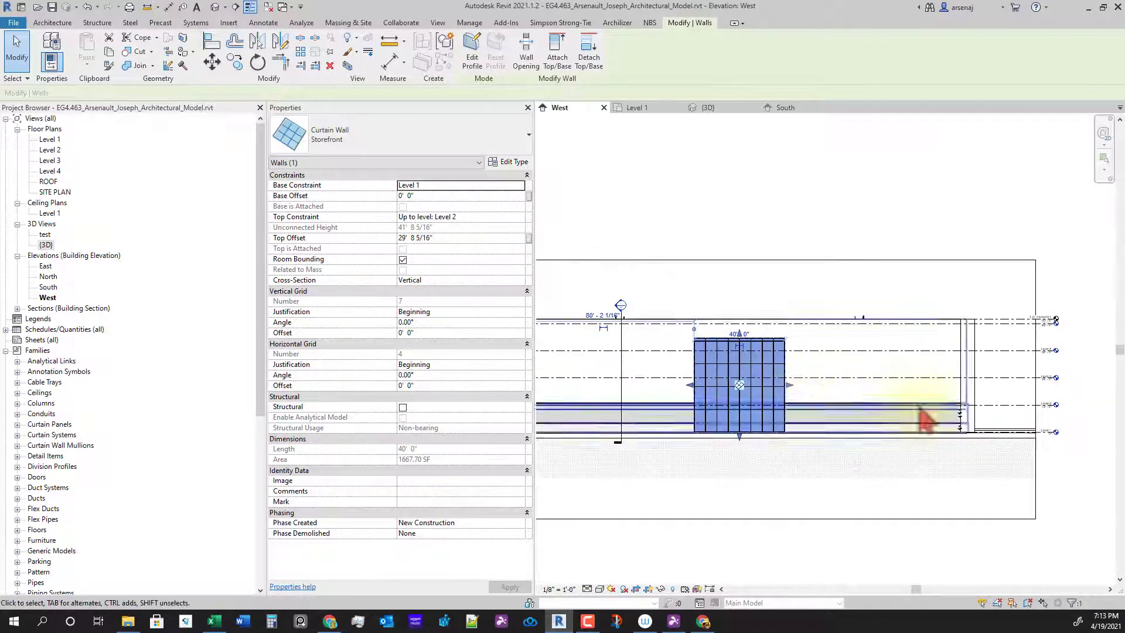
scroll(713, 367, "up", 1)
middle_click_drag(786, 371, 739, 394)
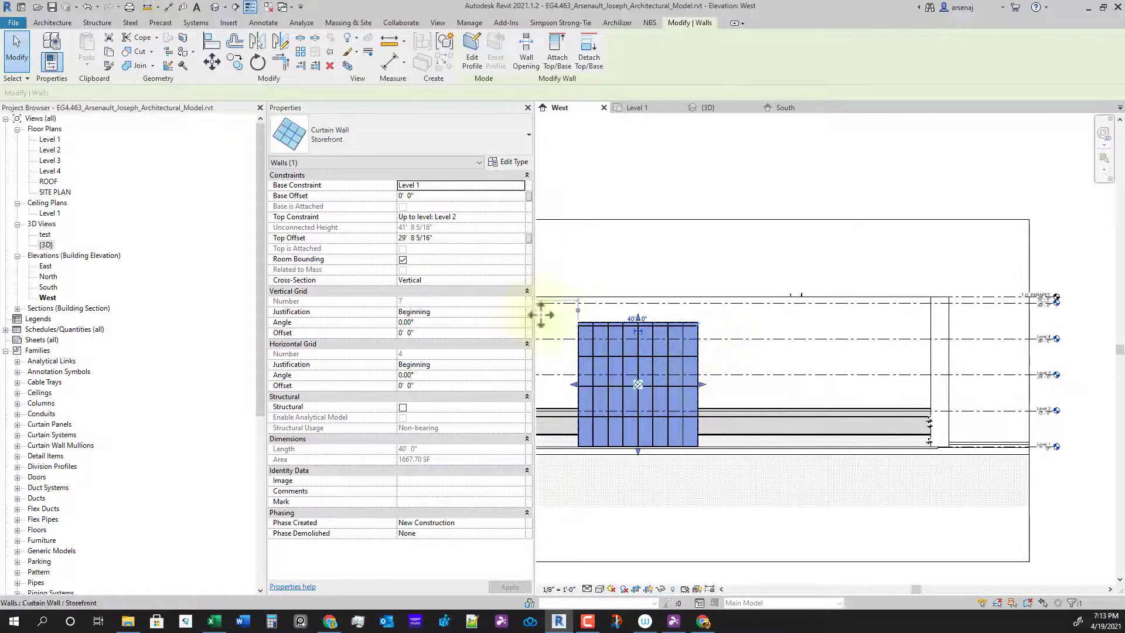
left_click(517, 217)
left_click(510, 218)
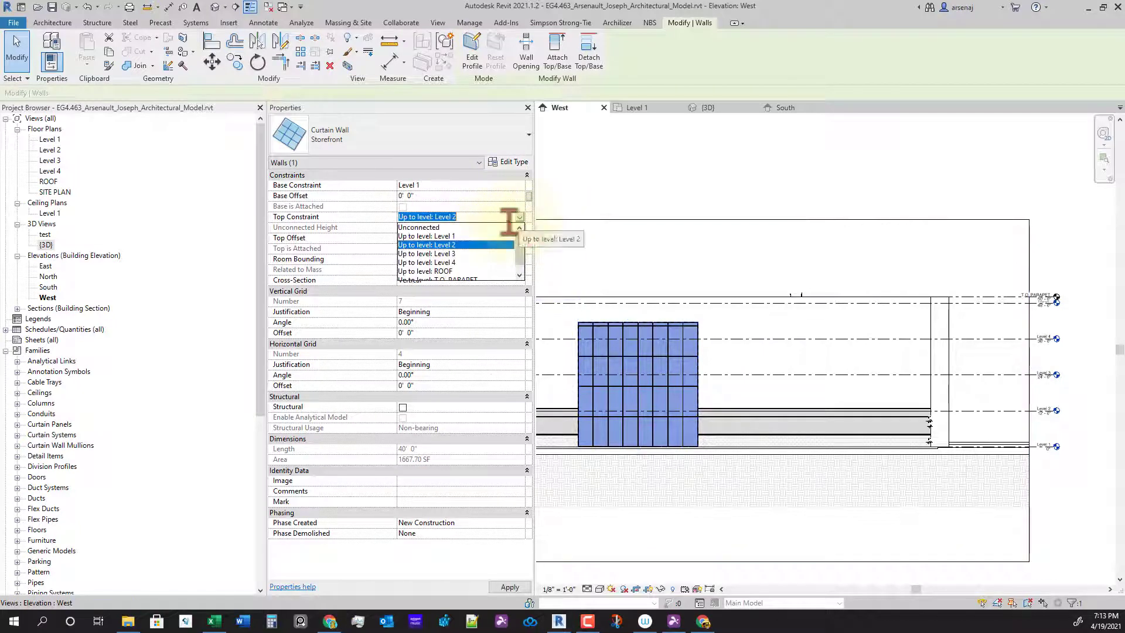
left_click(456, 263)
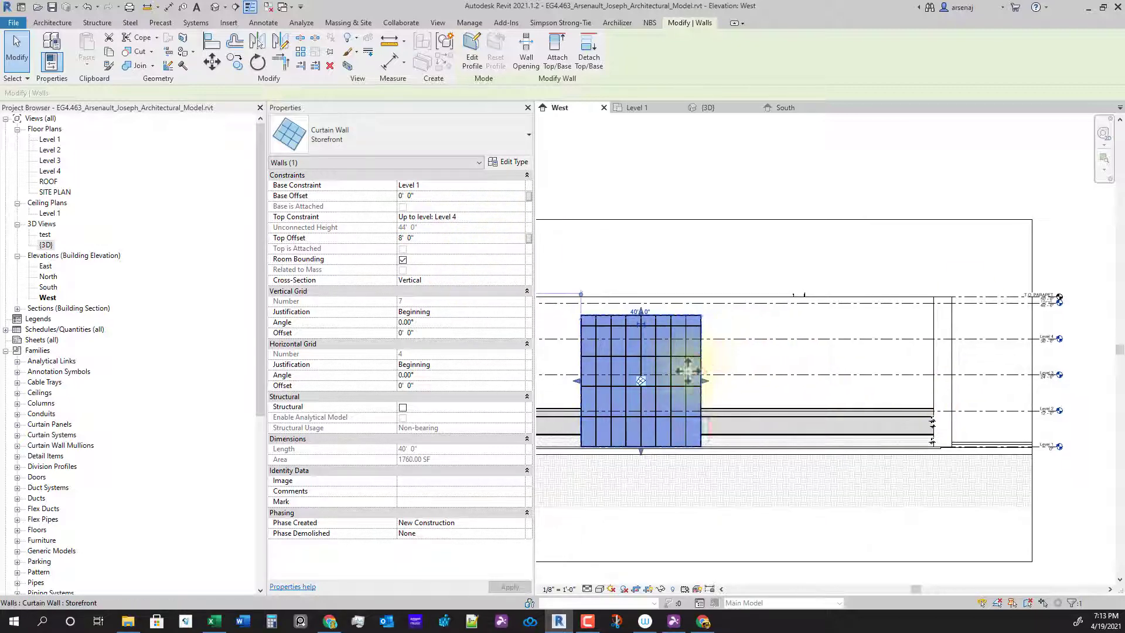
Check the elevation of Level 4 in the West elevation and dismiss the save reminder without saving
middle_click_drag(740, 440, 759, 446)
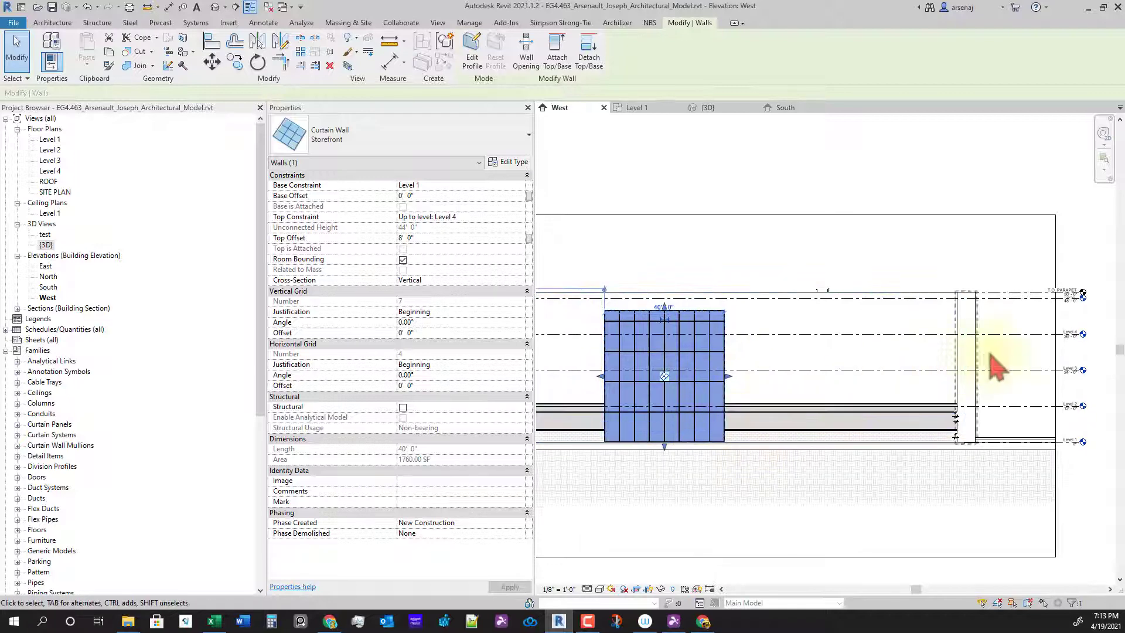
left_click(1046, 351)
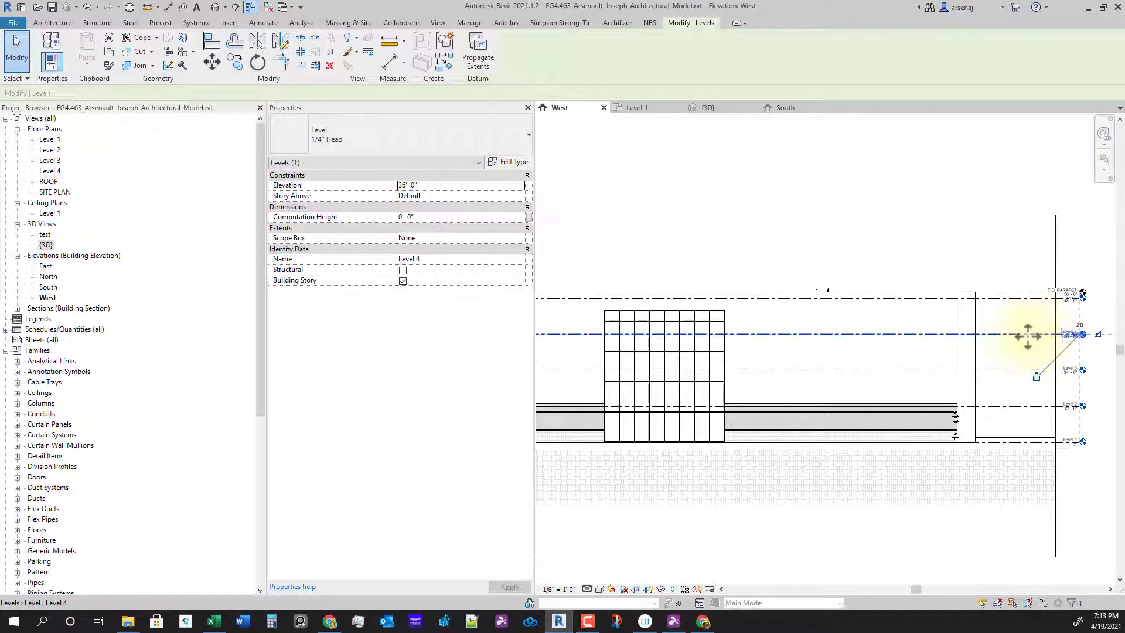
key("Escape")
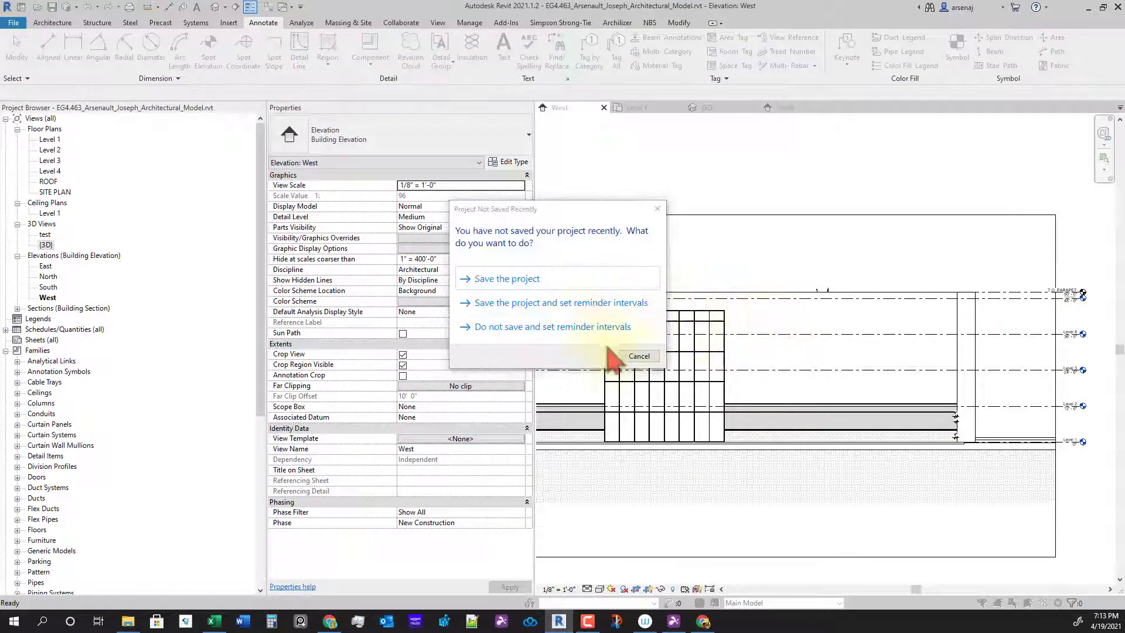
left_click(639, 356)
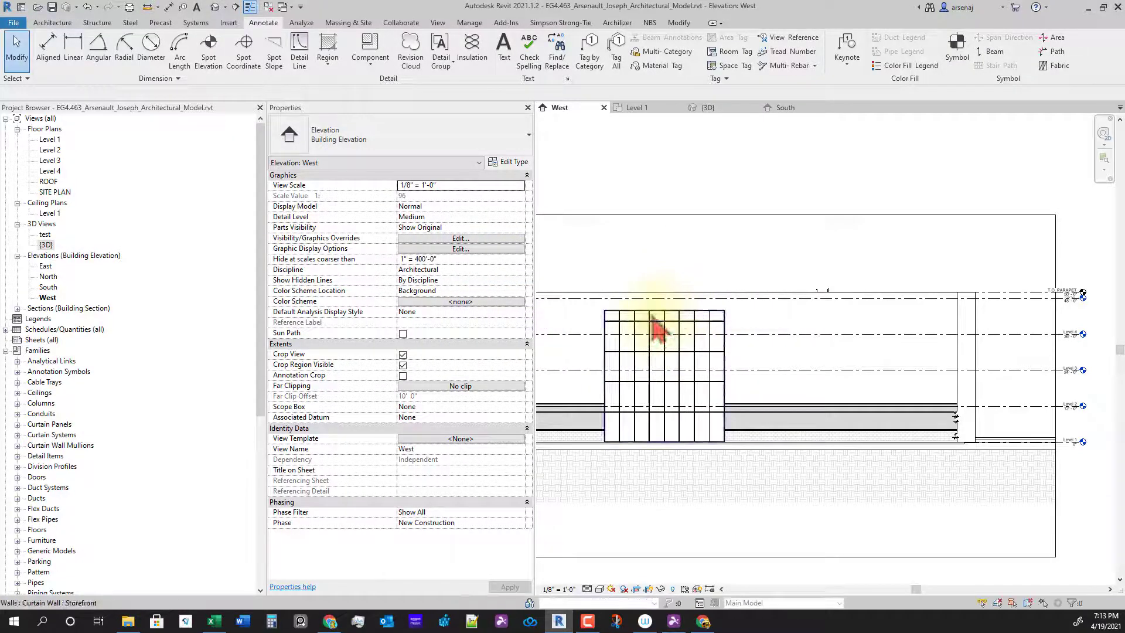
Set the storefront wall's top offset to 10'-0" above Level 4
left_click(655, 323)
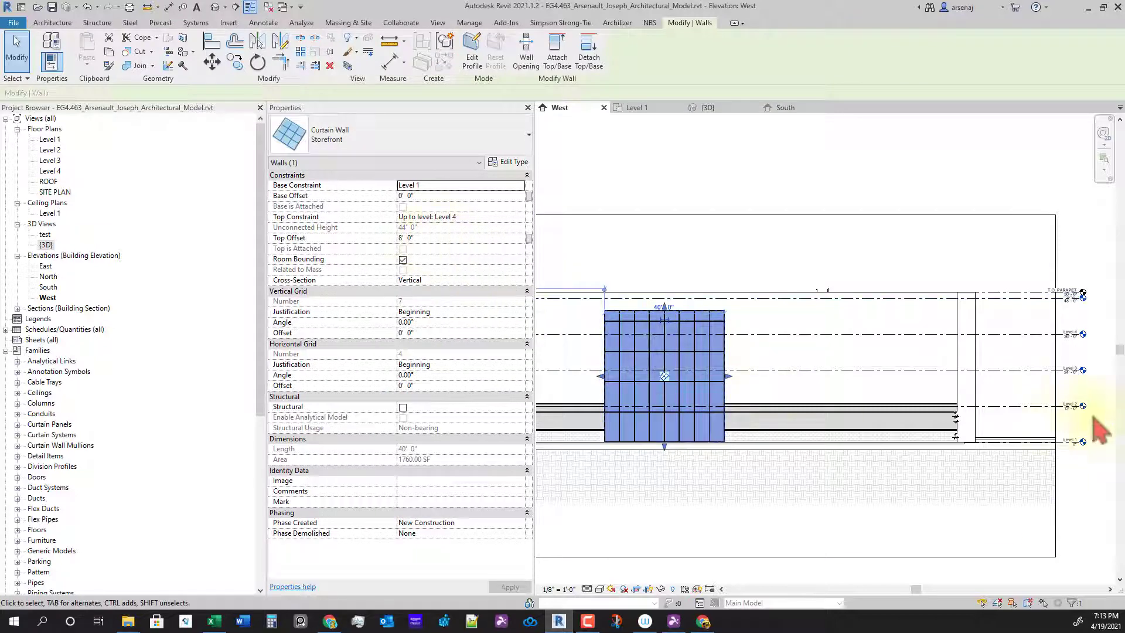
scroll(623, 321, "up", 4)
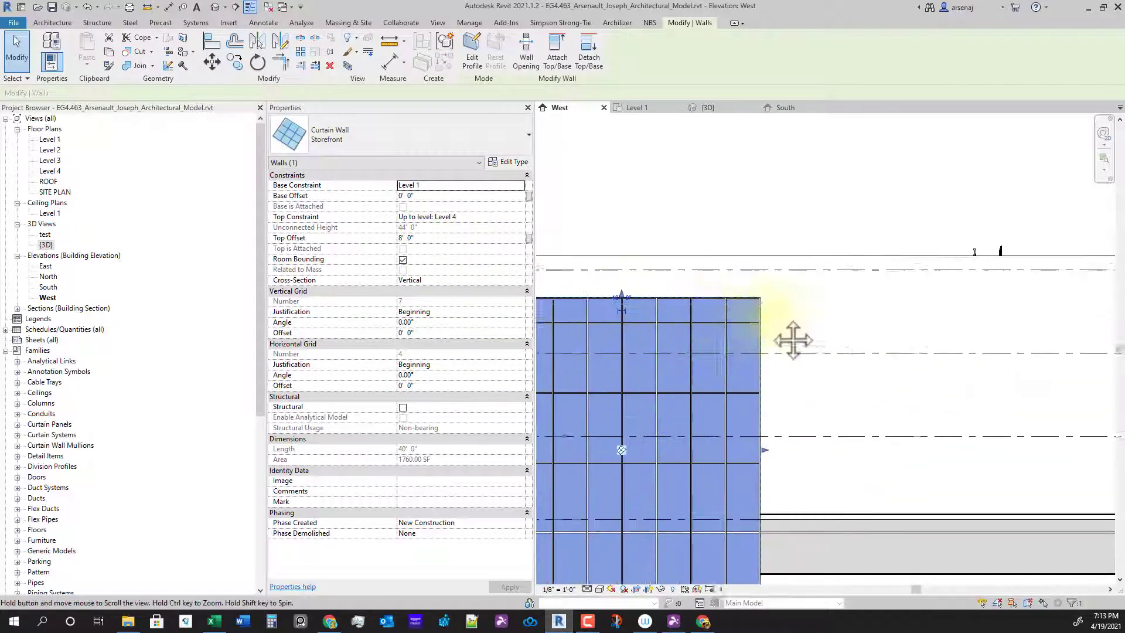
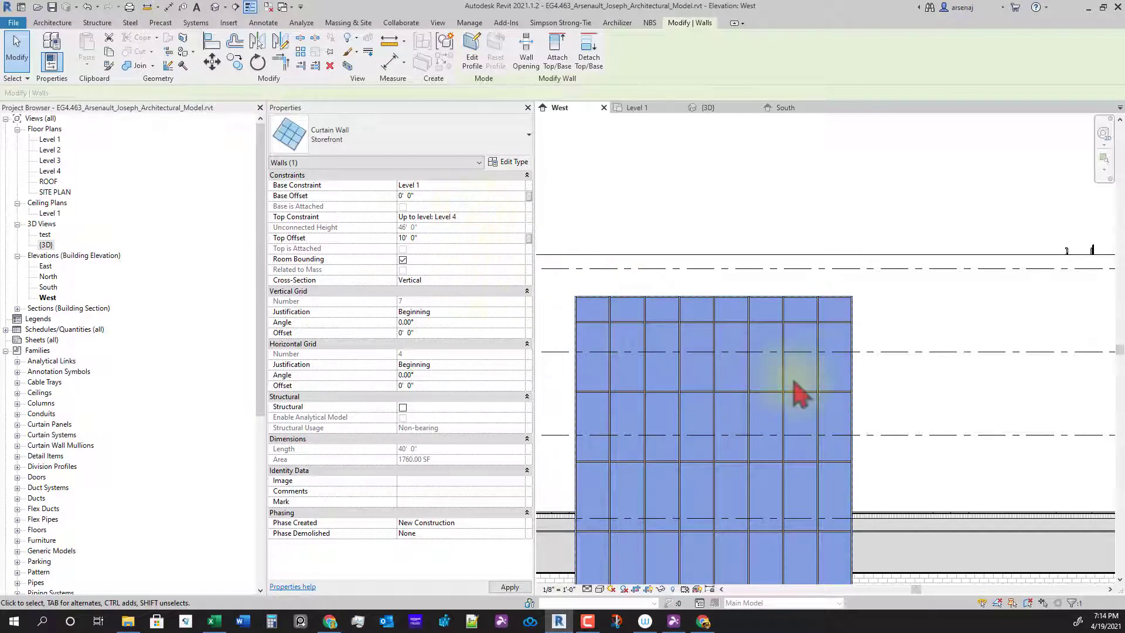
scroll(891, 369, "down", 1)
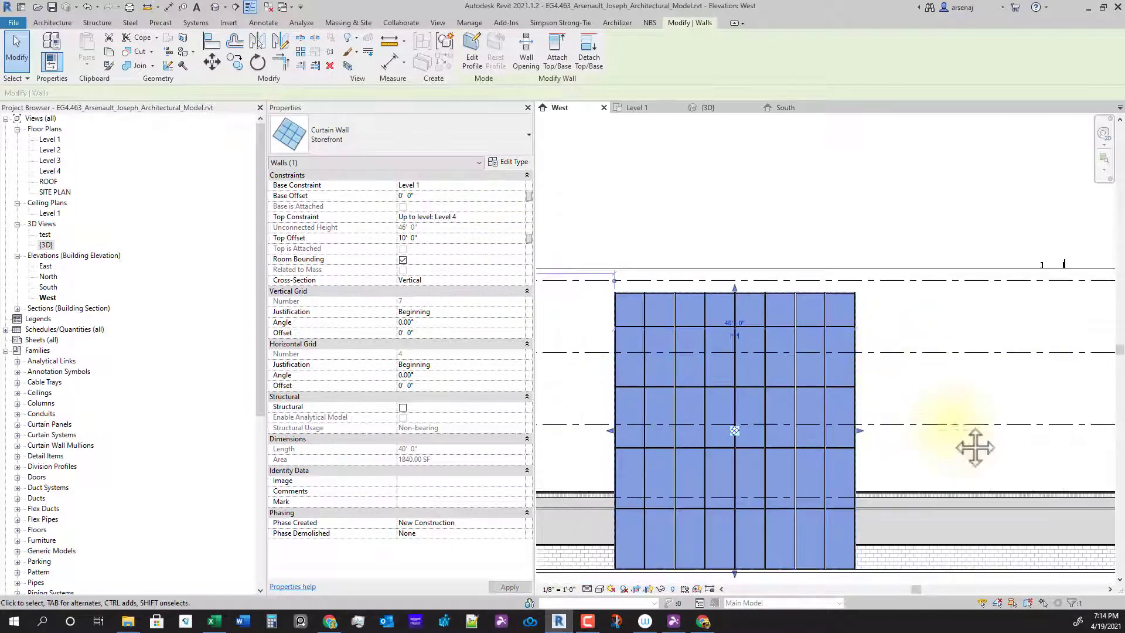
Examine the storefront wall's height and placement against the level lines and adjoining exterior wall in the West elevation
middle_click_drag(974, 447, 874, 388)
scroll(936, 374, "down", 2)
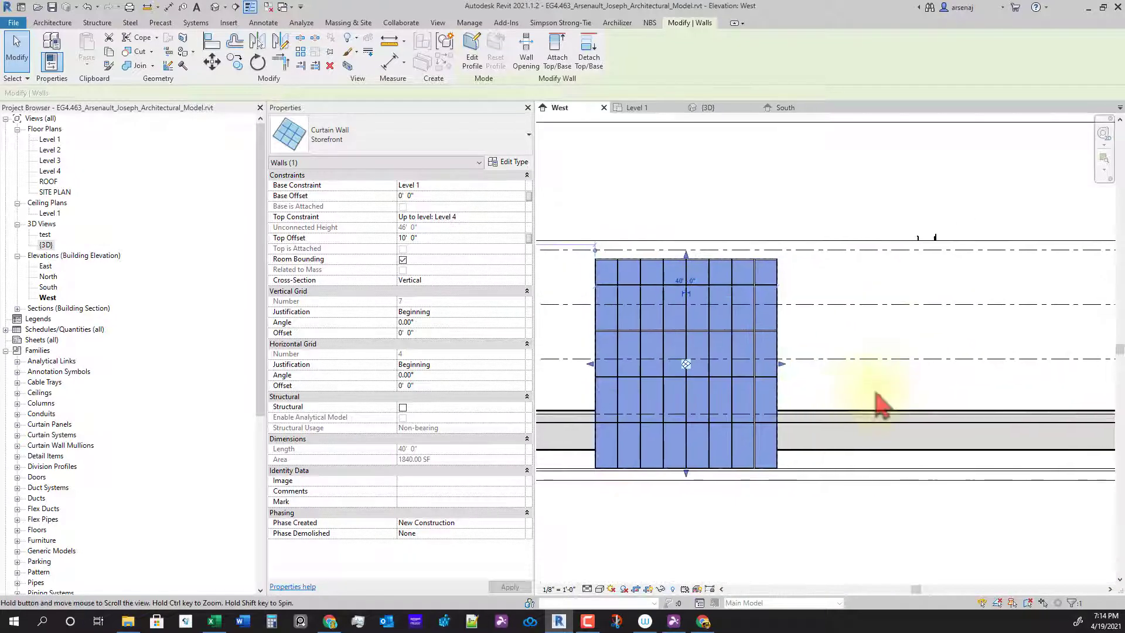
middle_click_drag(944, 391, 876, 397)
scroll(953, 378, "down", 1)
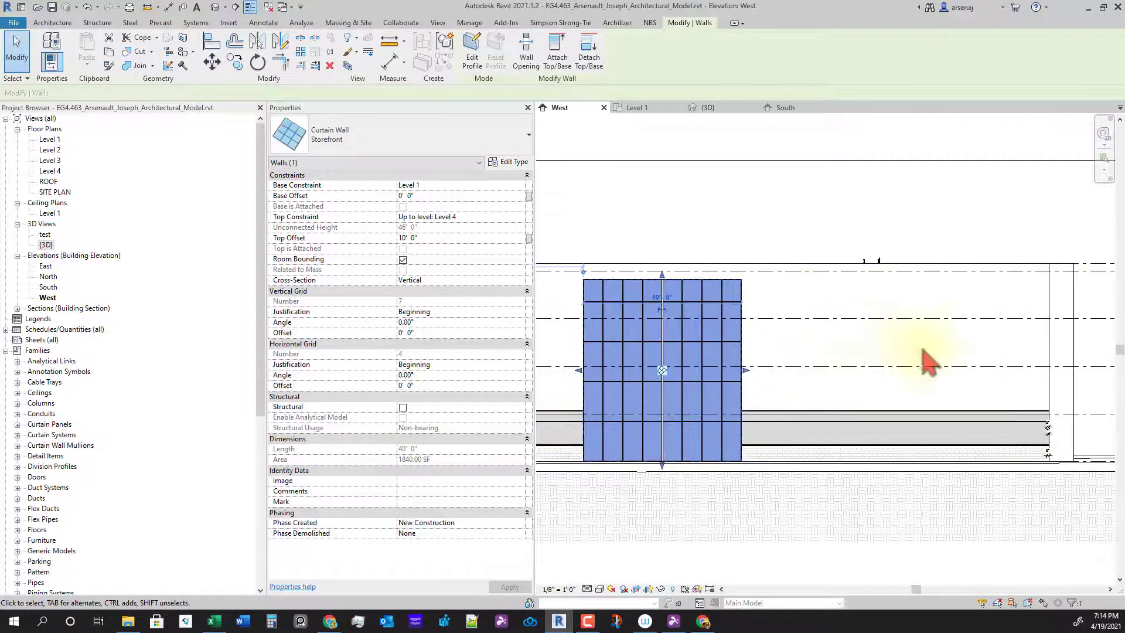
middle_click_drag(838, 347, 895, 377)
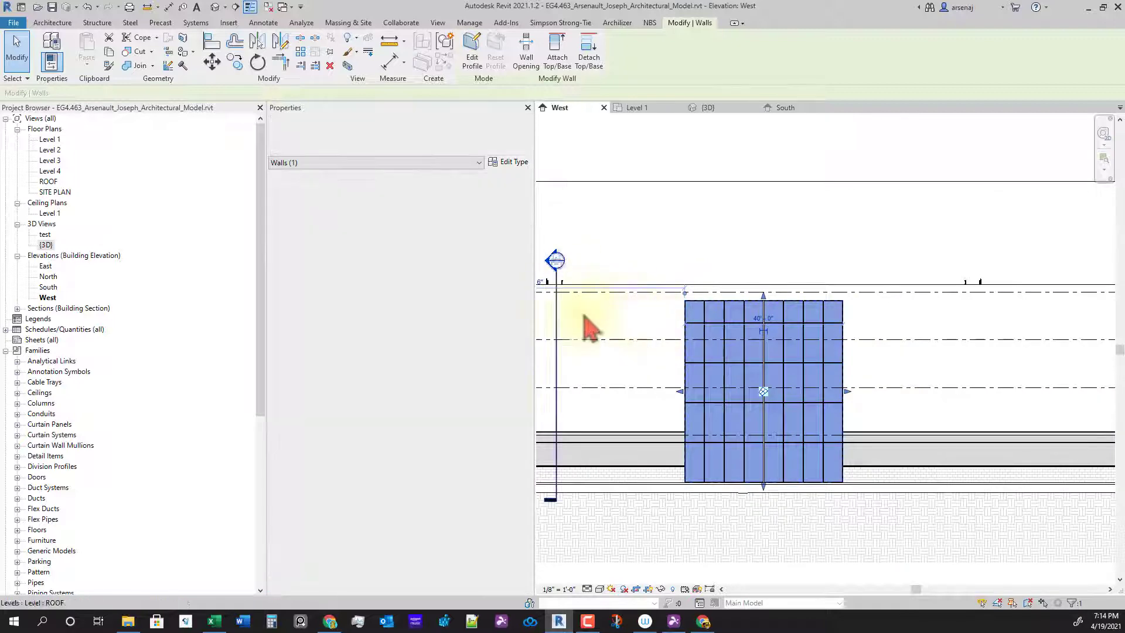
scroll(652, 330, "down", 1)
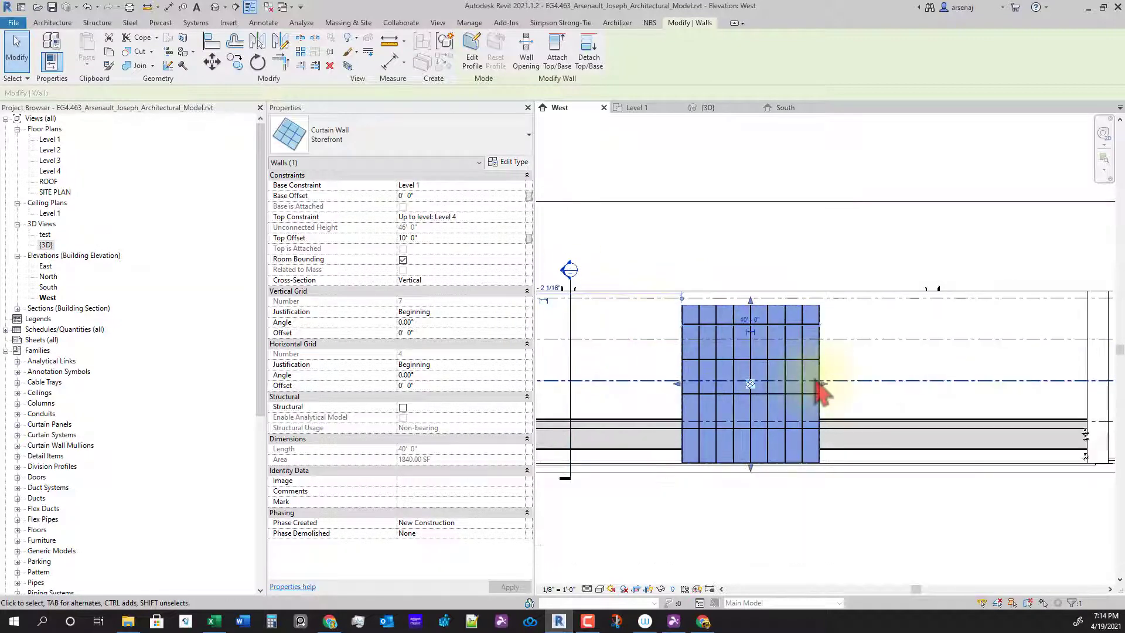
scroll(872, 389, "up", 1)
scroll(870, 391, "down", 1)
scroll(810, 381, "up", 1)
scroll(843, 354, "down", 1)
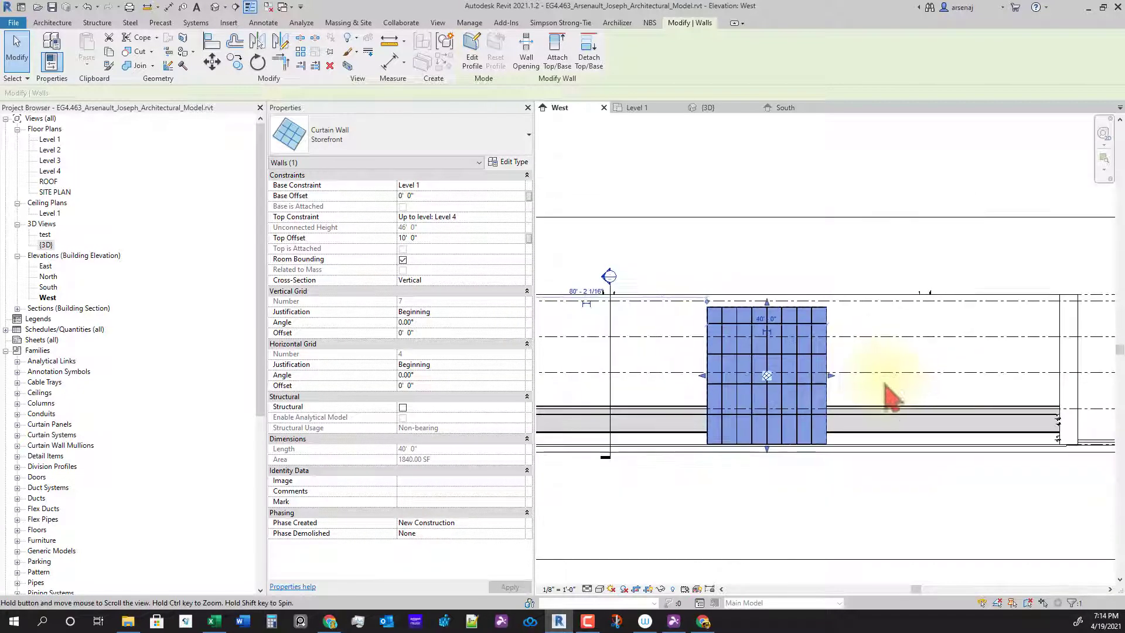
middle_click_drag(860, 434, 796, 418)
mouse_move(1035, 395)
middle_mouse_down()
mouse_move(1025, 381)
mouse_move(949, 402)
mouse_move(1074, 382)
middle_mouse_up()
scroll(1005, 351, "up", 2)
scroll(957, 340, "down", 1)
middle_click_drag(911, 390, 1007, 393)
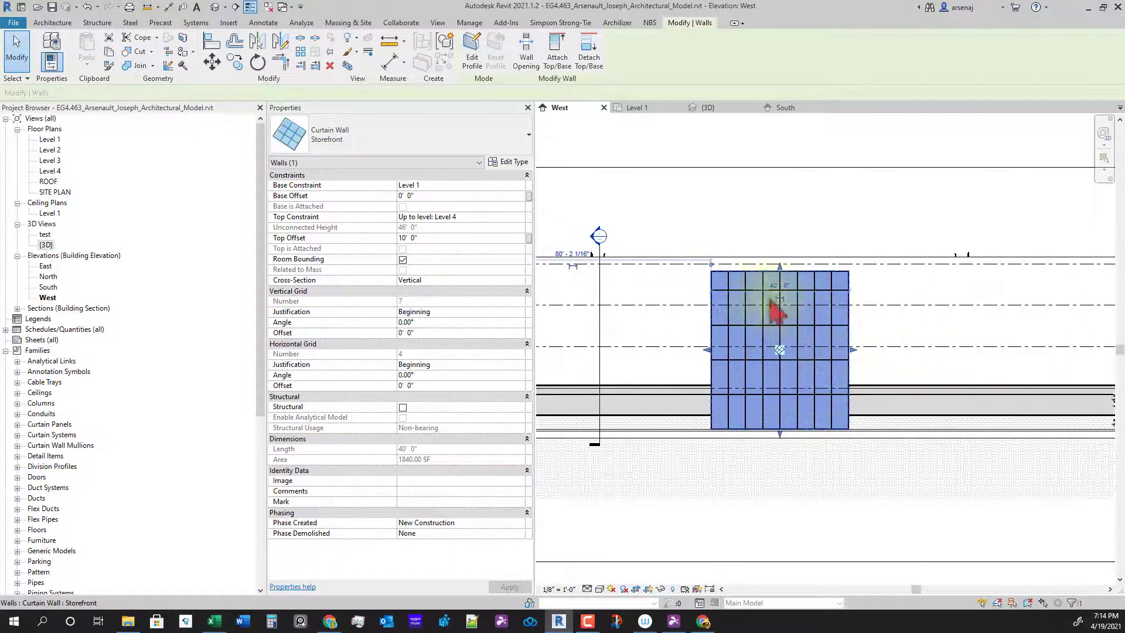
scroll(782, 309, "up", 3)
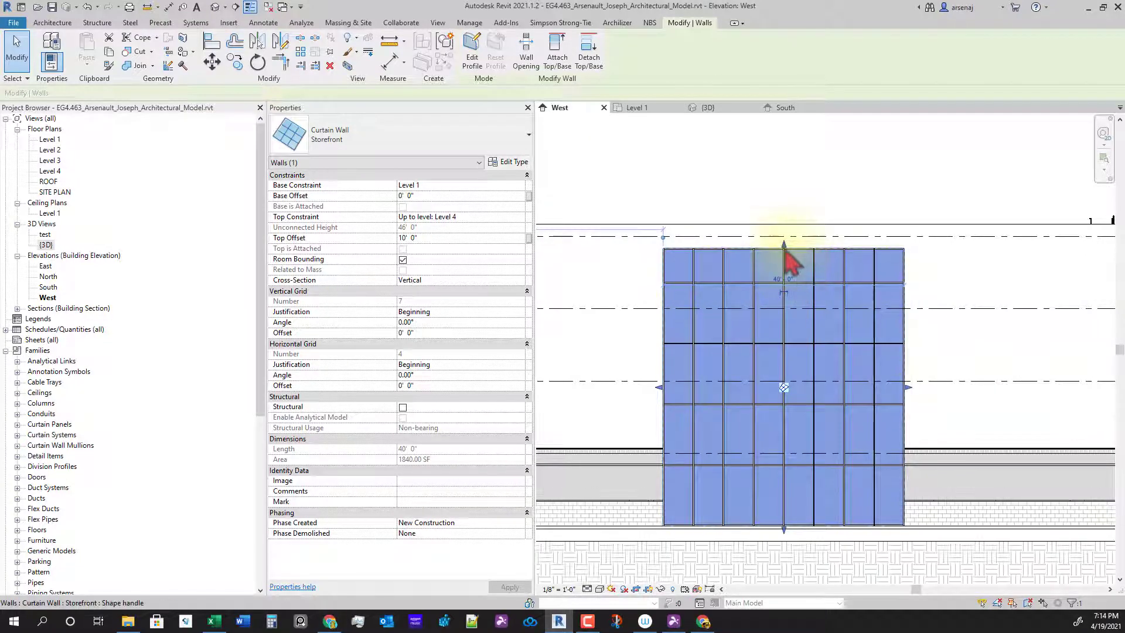
scroll(849, 411, "down", 3)
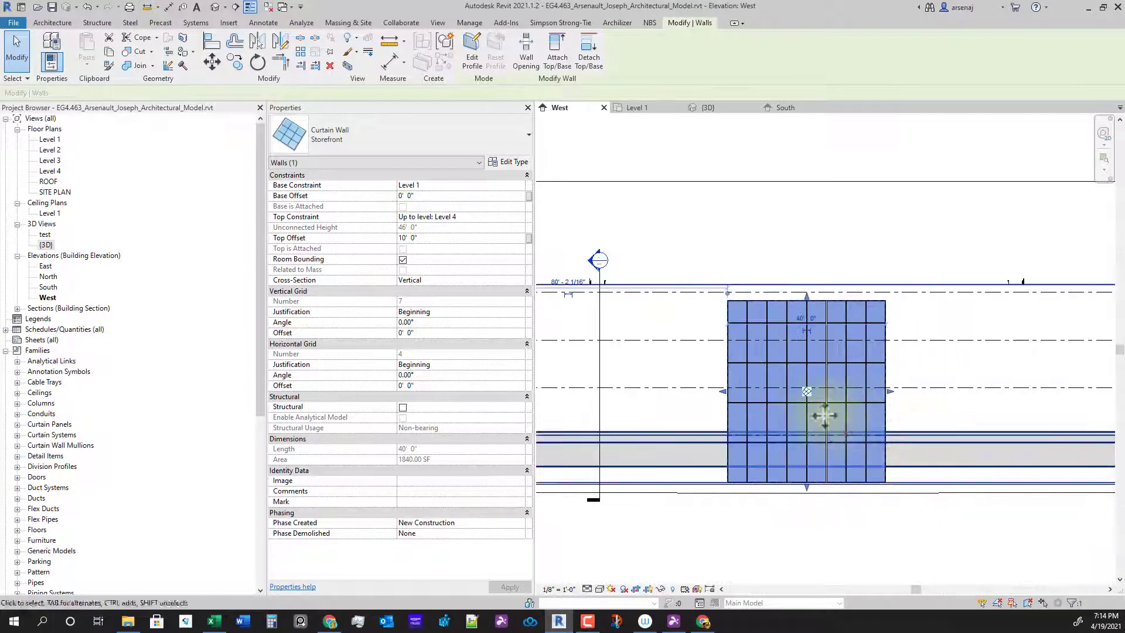
scroll(794, 410, "down", 1)
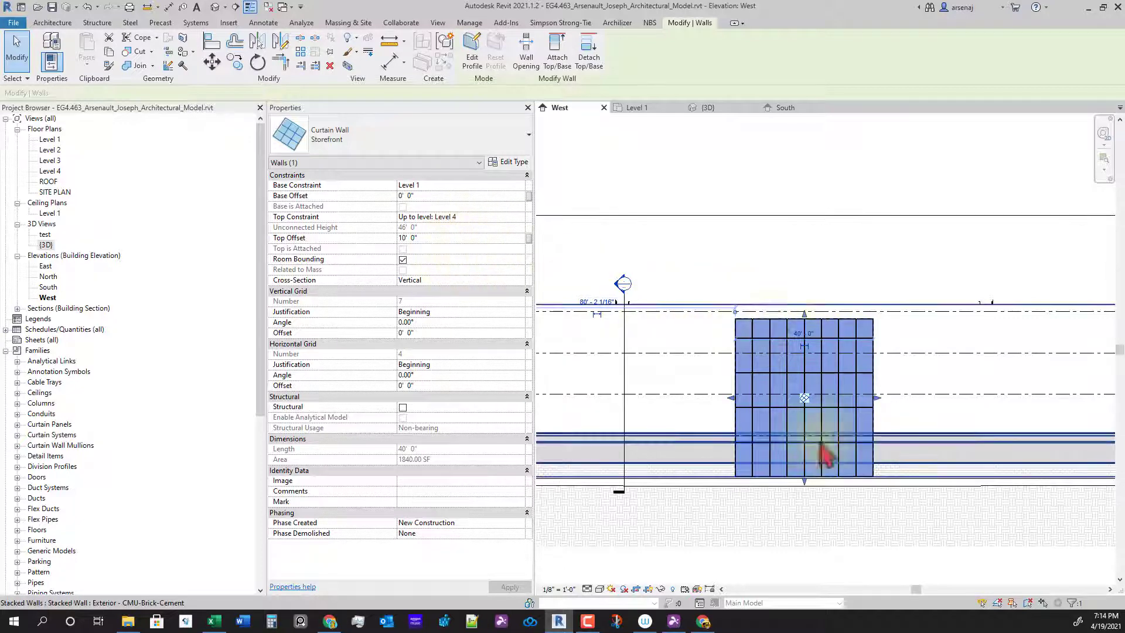
scroll(832, 460, "down", 2)
In the Level 1 plan, move the storefront wall straight east about 6'-5 11/16" so it sits within the west exterior wall
left_click(635, 112)
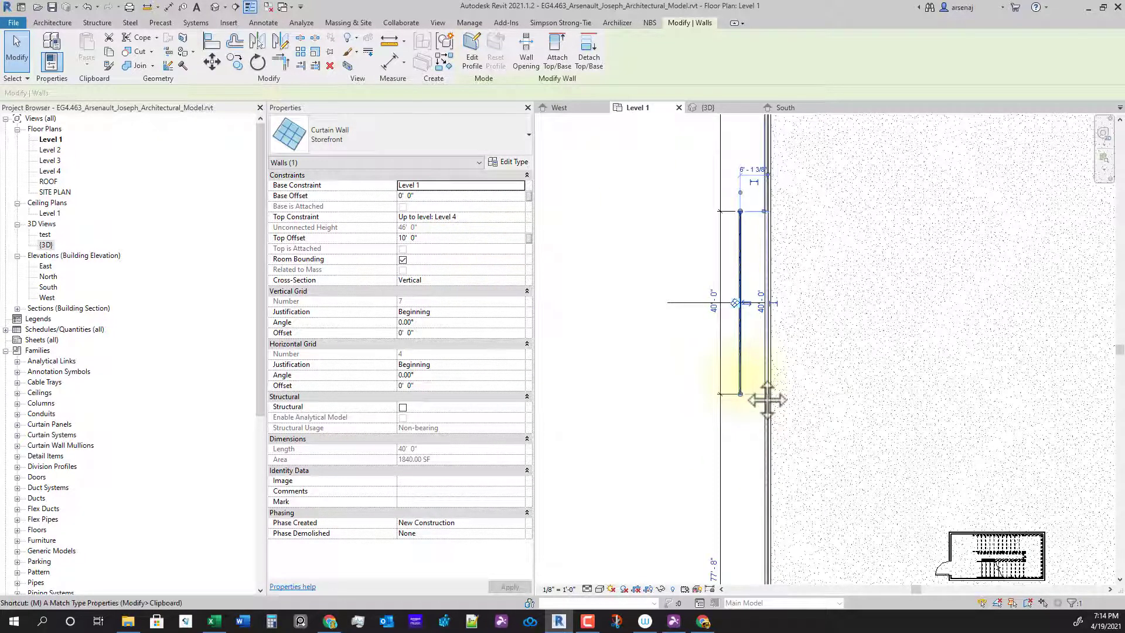
key("v")
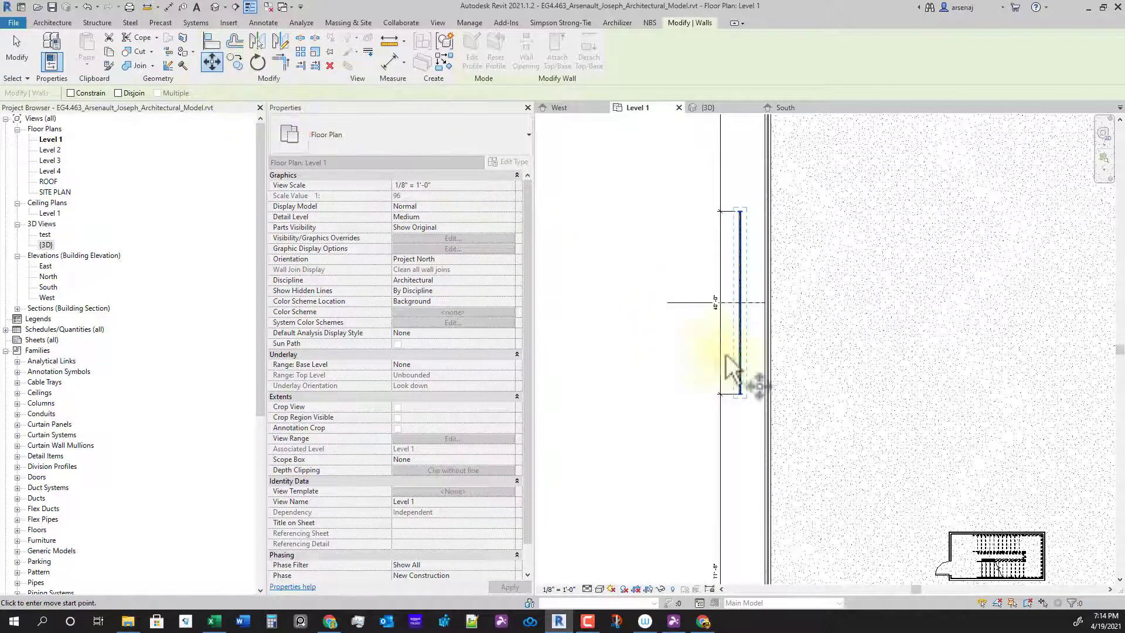
scroll(768, 266, "up", 5)
middle_click_drag(764, 259, 769, 300)
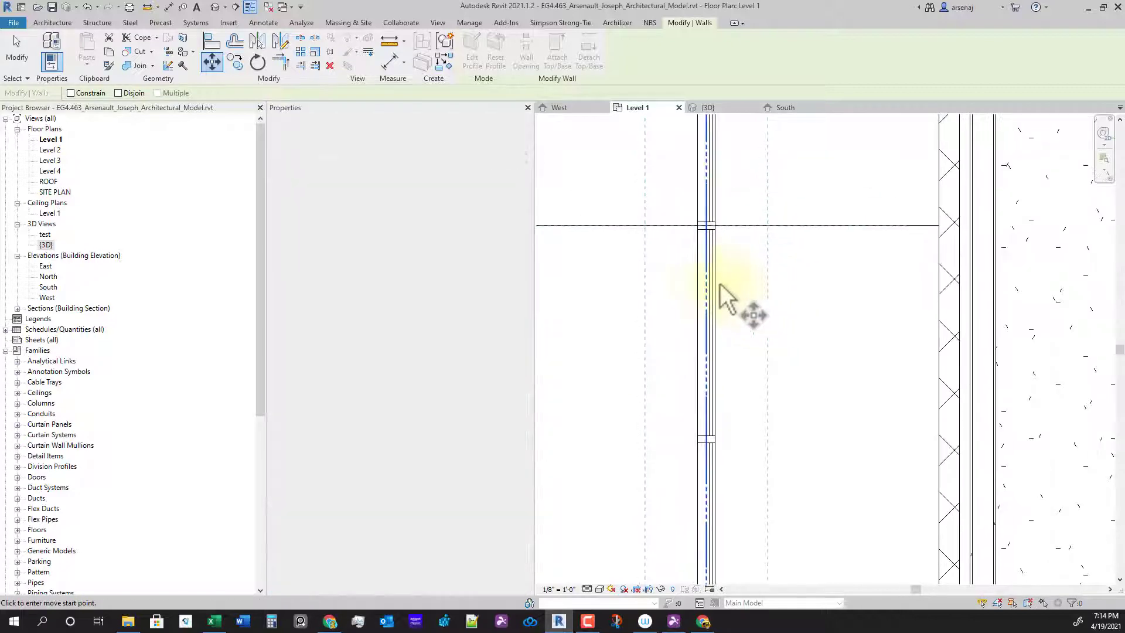
scroll(710, 231, "up", 2)
left_click(708, 224)
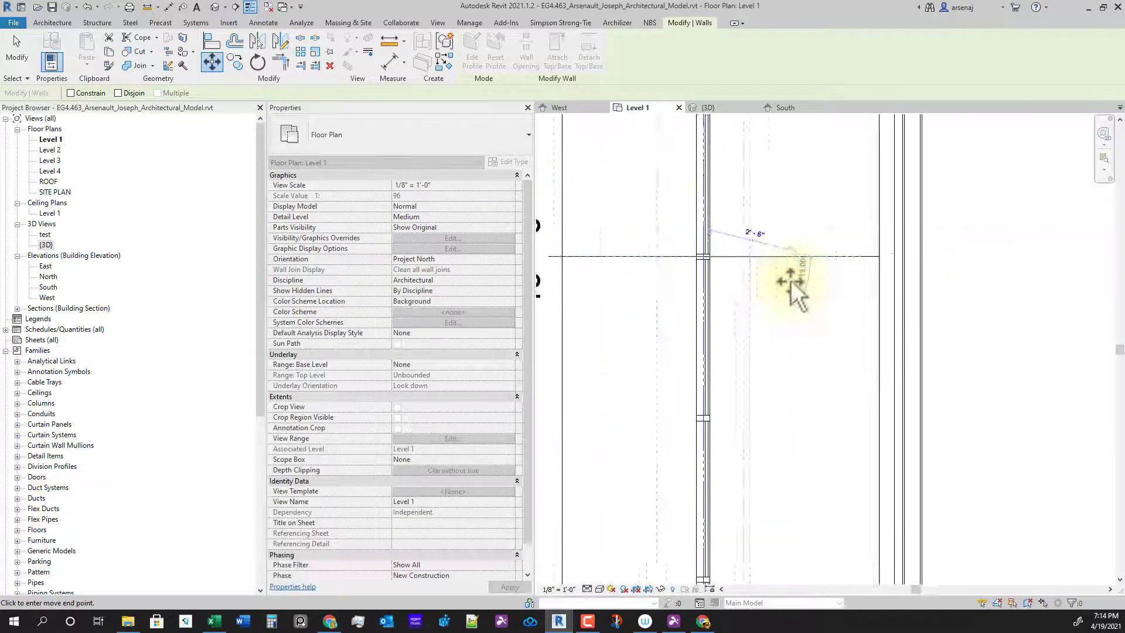
scroll(750, 299, "up", 2)
key("shift")
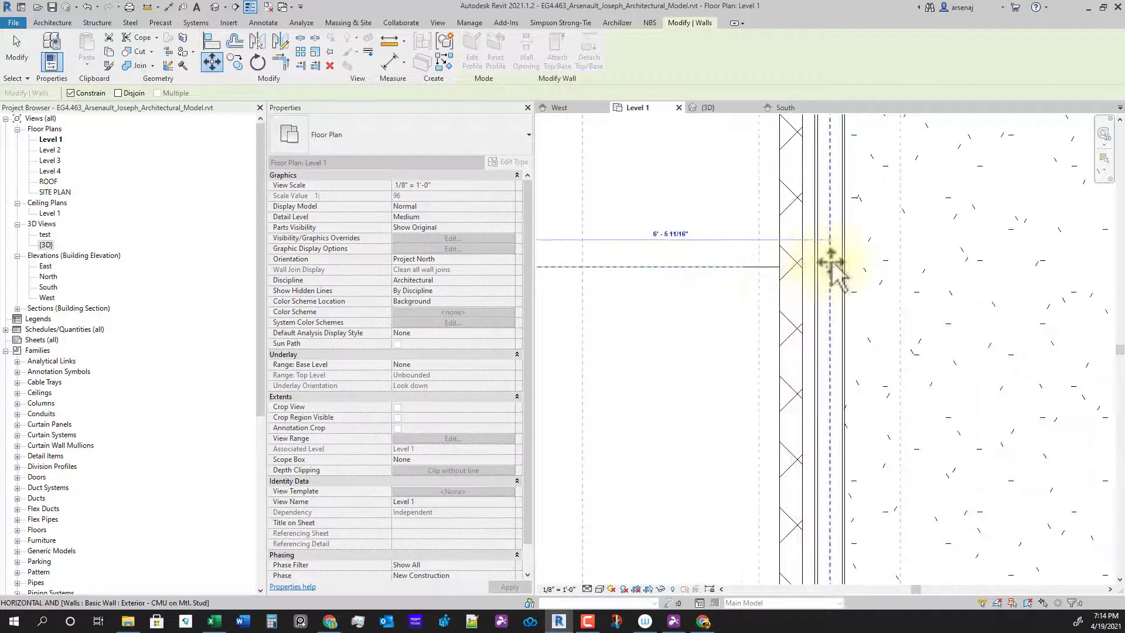
left_click(850, 359)
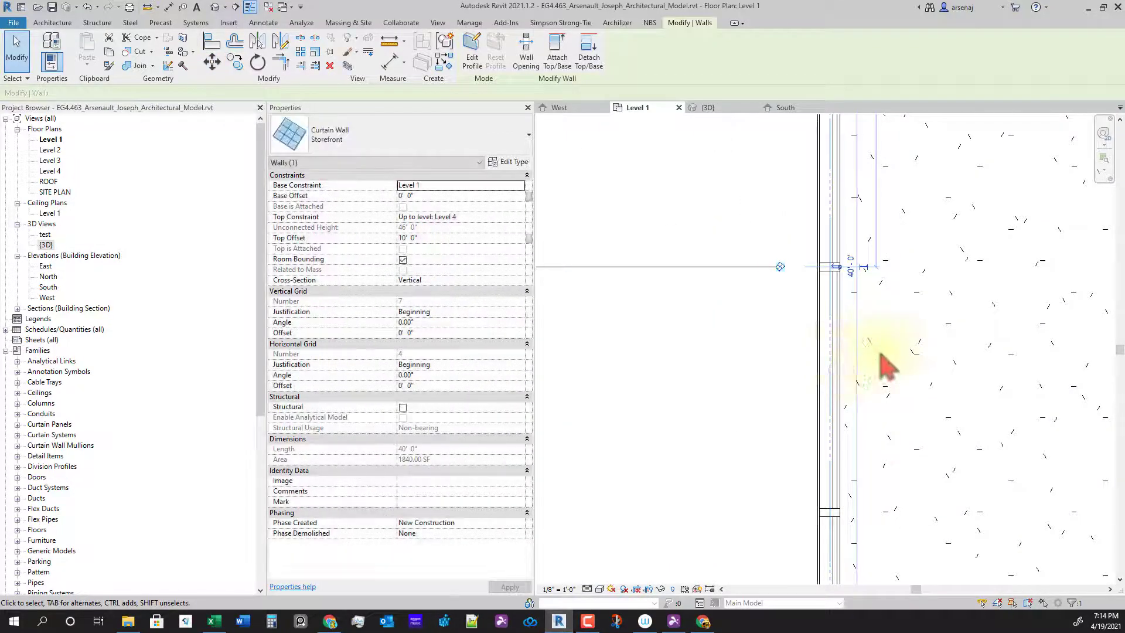
Examine how the storefront wall cuts into the west exterior wall, continuing down to the EIFS feature at the southwest corner
scroll(902, 392, "down", 3)
mouse_move(918, 420)
middle_mouse_down()
mouse_move(958, 425)
mouse_move(934, 410)
middle_mouse_up()
key("Escape")
scroll(901, 246, "up", 6)
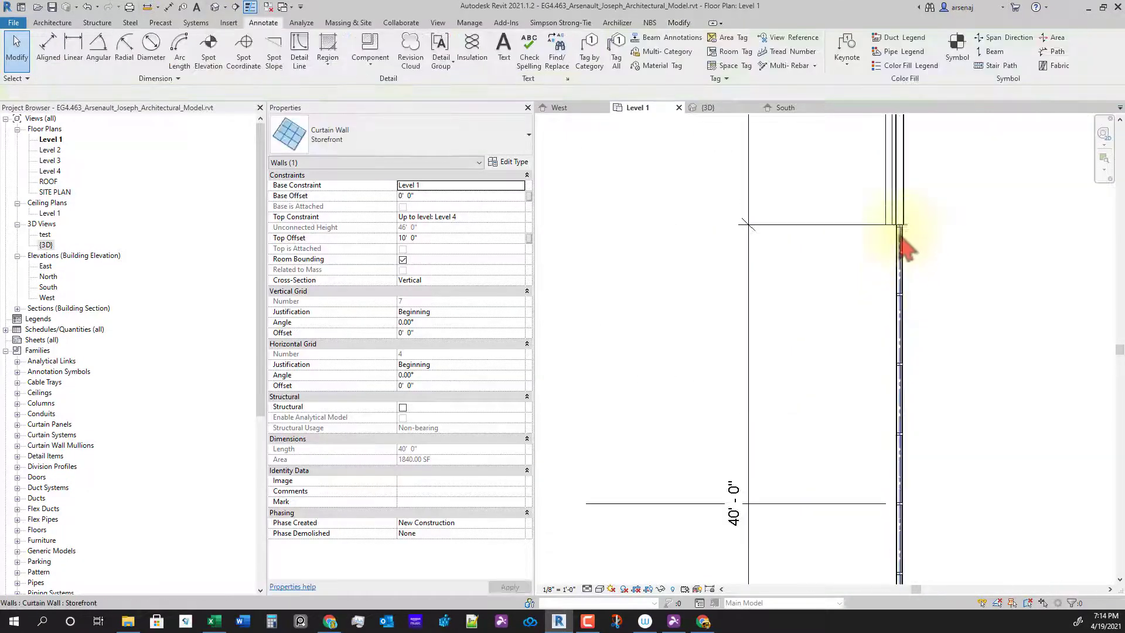
scroll(829, 267, "down", 7)
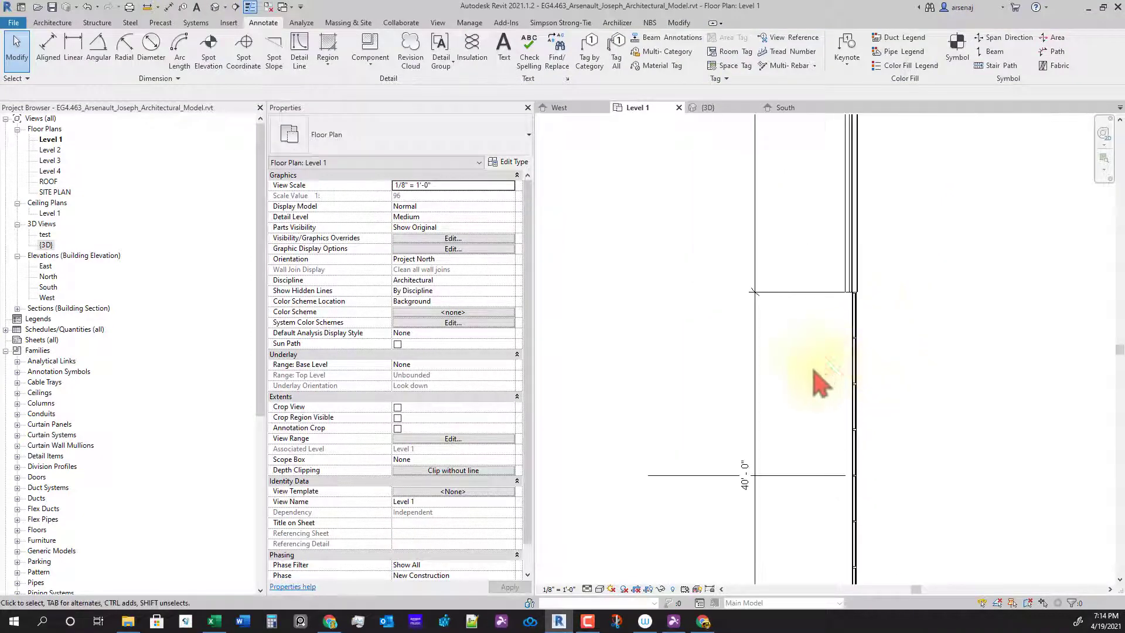
middle_click_drag(840, 521, 832, 370)
scroll(826, 477, "down", 1)
middle_click_drag(847, 559, 837, 357)
scroll(821, 351, "up", 6)
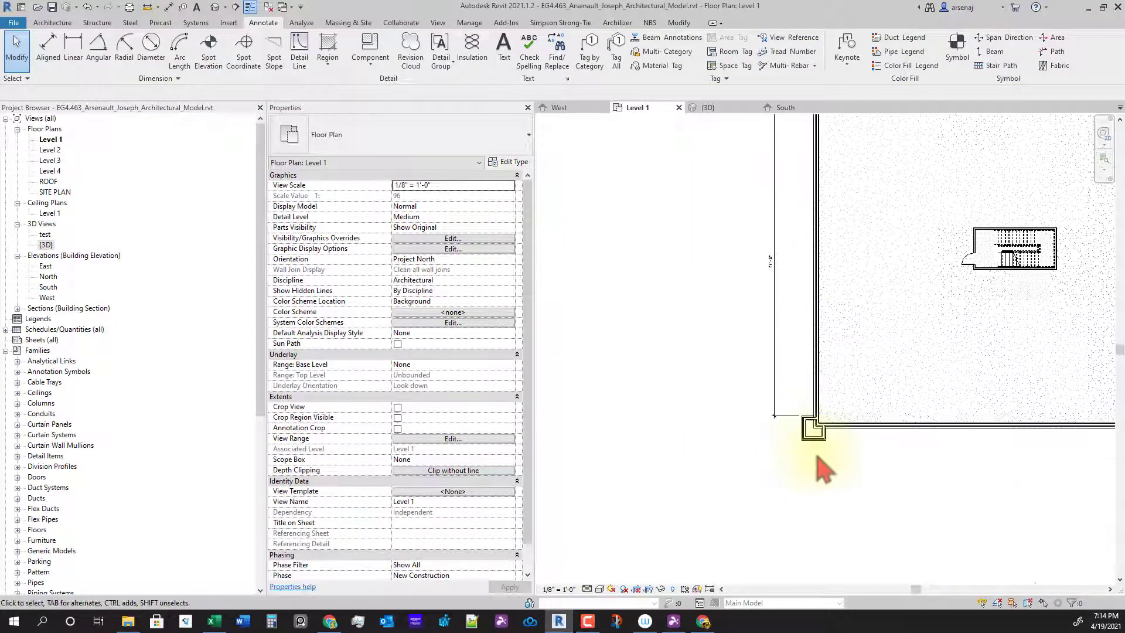
scroll(830, 432, "up", 1)
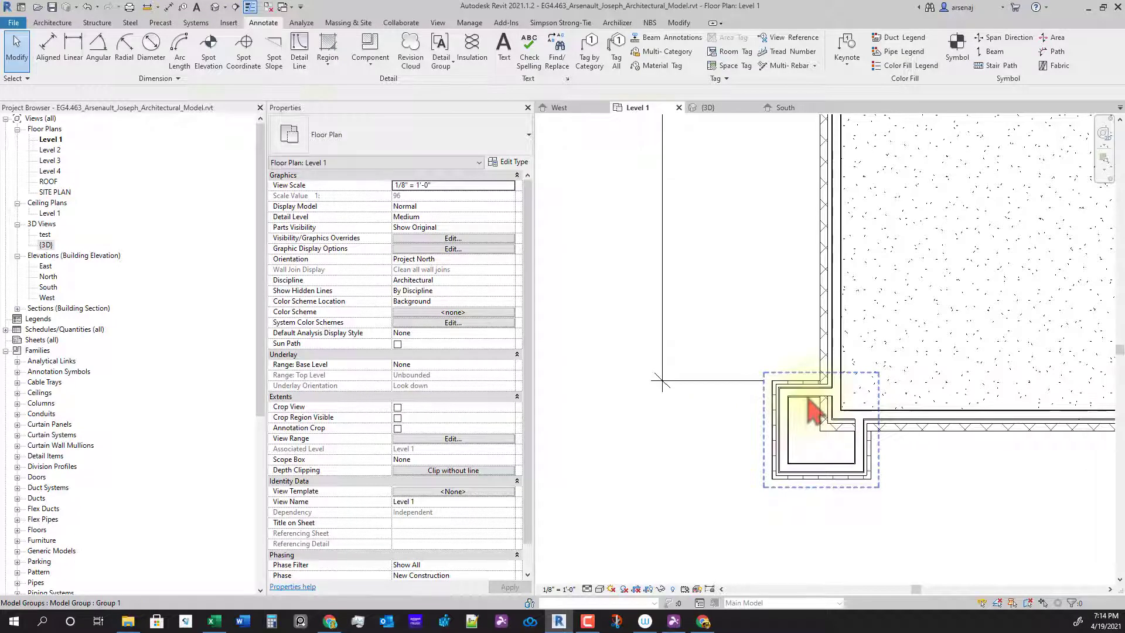
left_click(814, 411)
key("Escape")
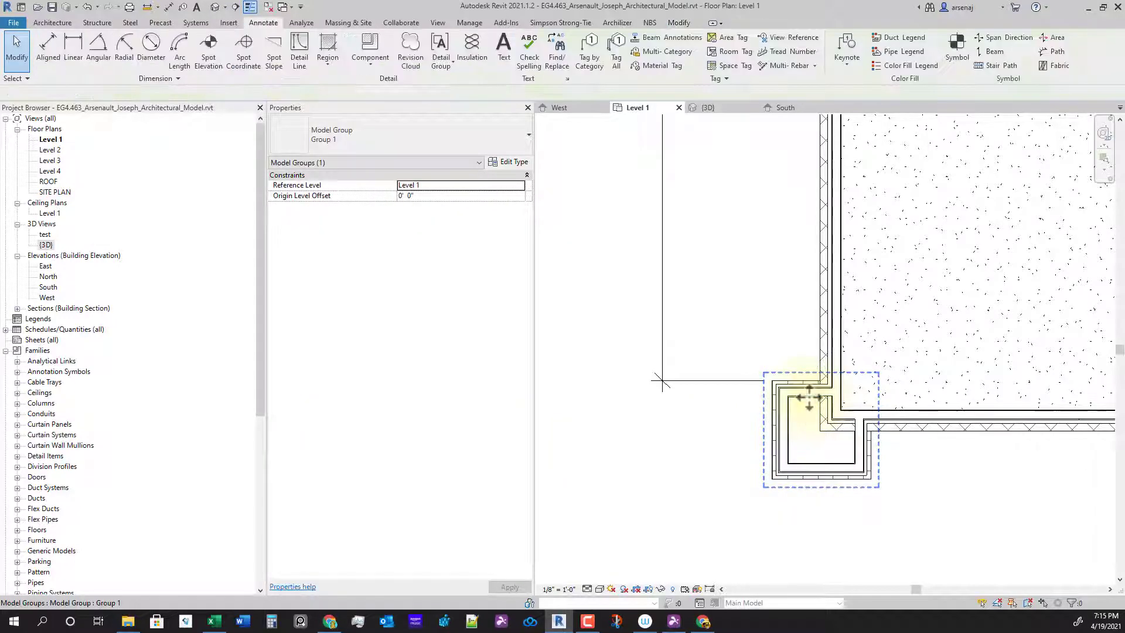
key("Tab")
left_click(789, 435)
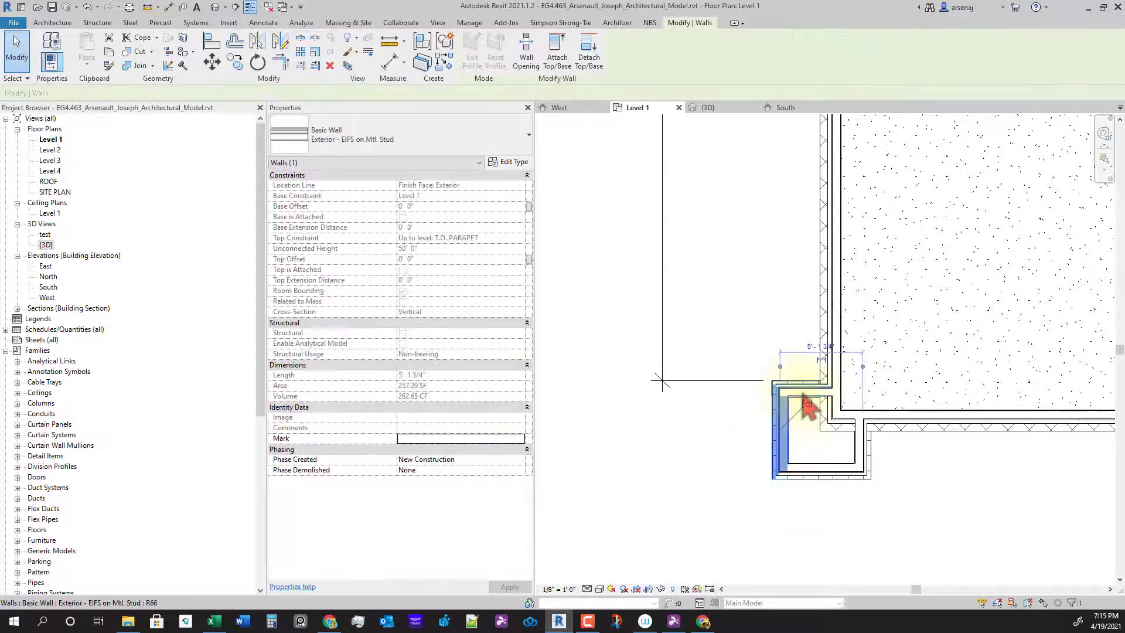
left_click(805, 392, "ctrl")
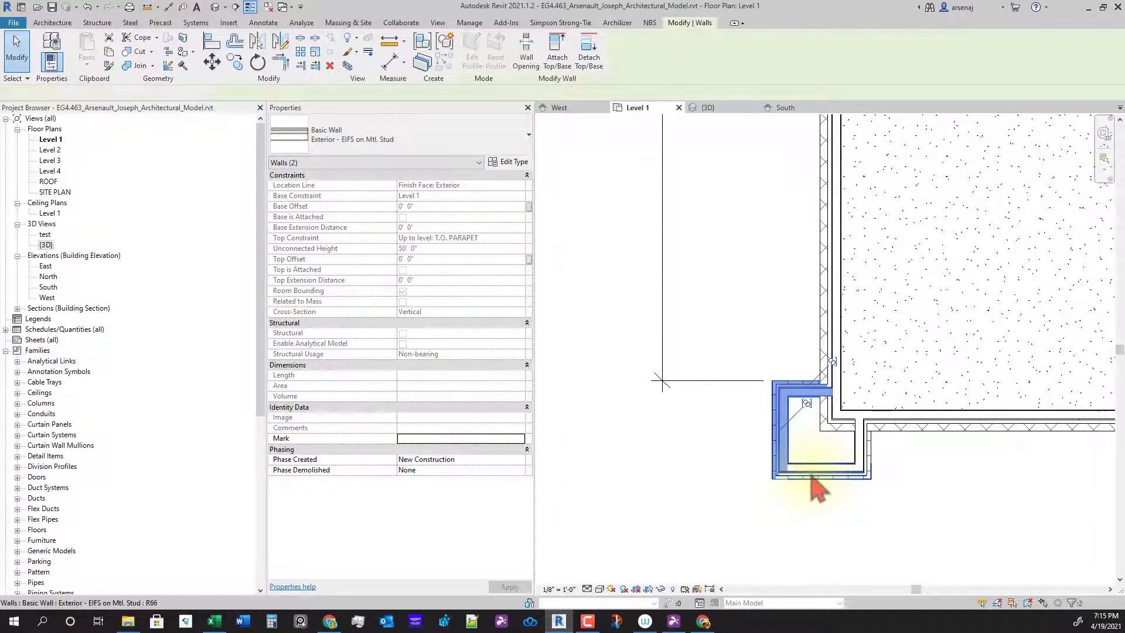
key("Escape")
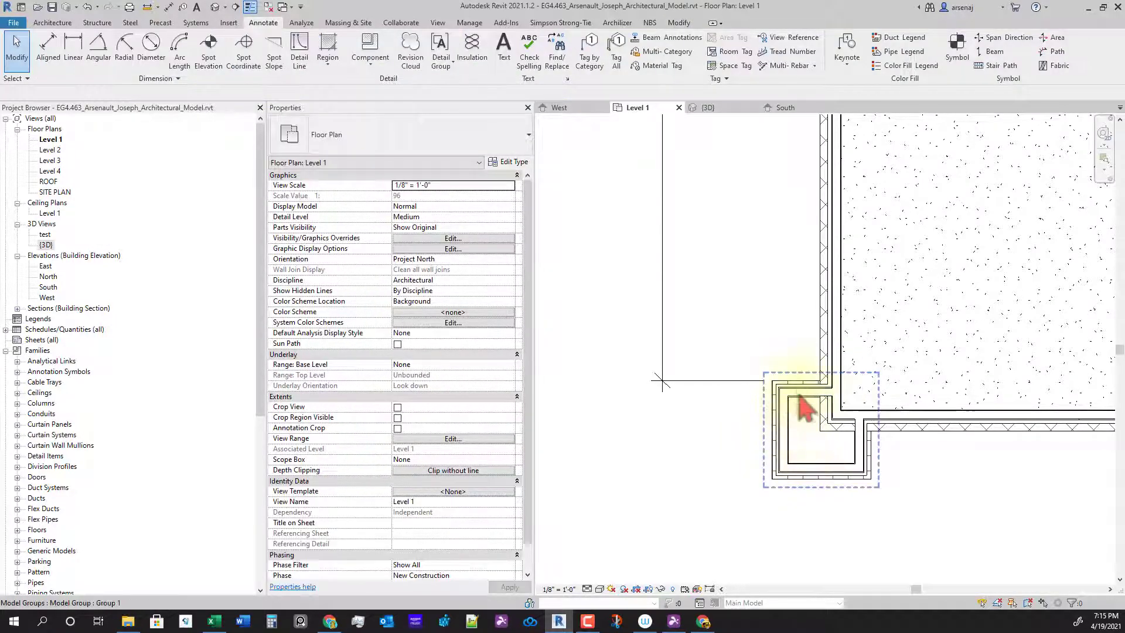
left_click(806, 407)
key("Escape")
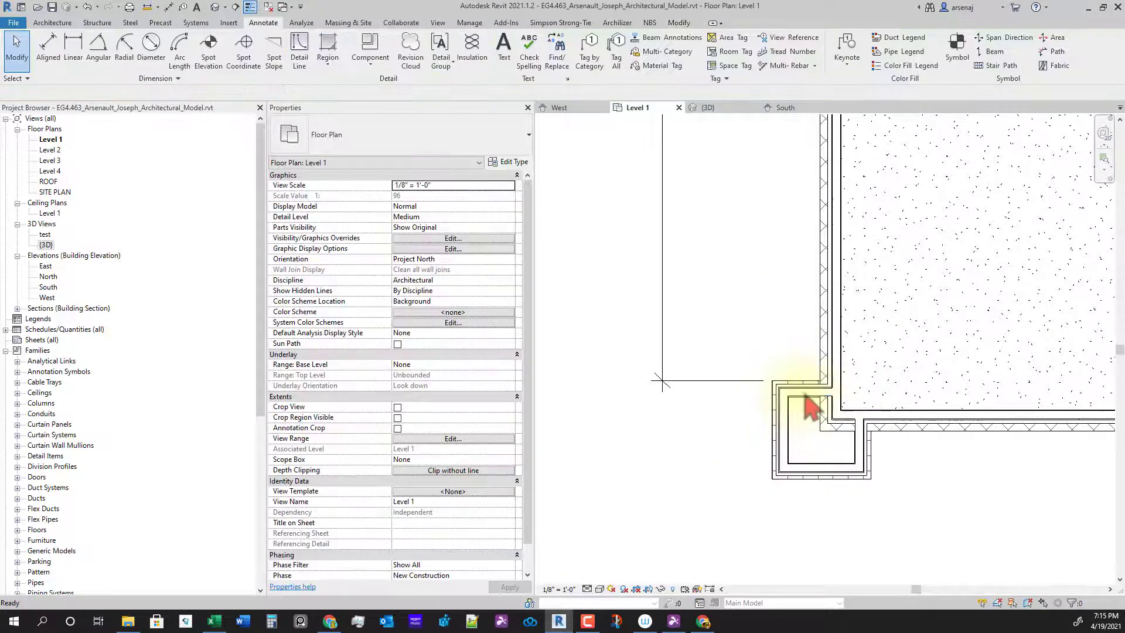
Copy the southwest corner feature's north, west and south EIFS walls straight north to the storefront's south end
left_click(812, 407)
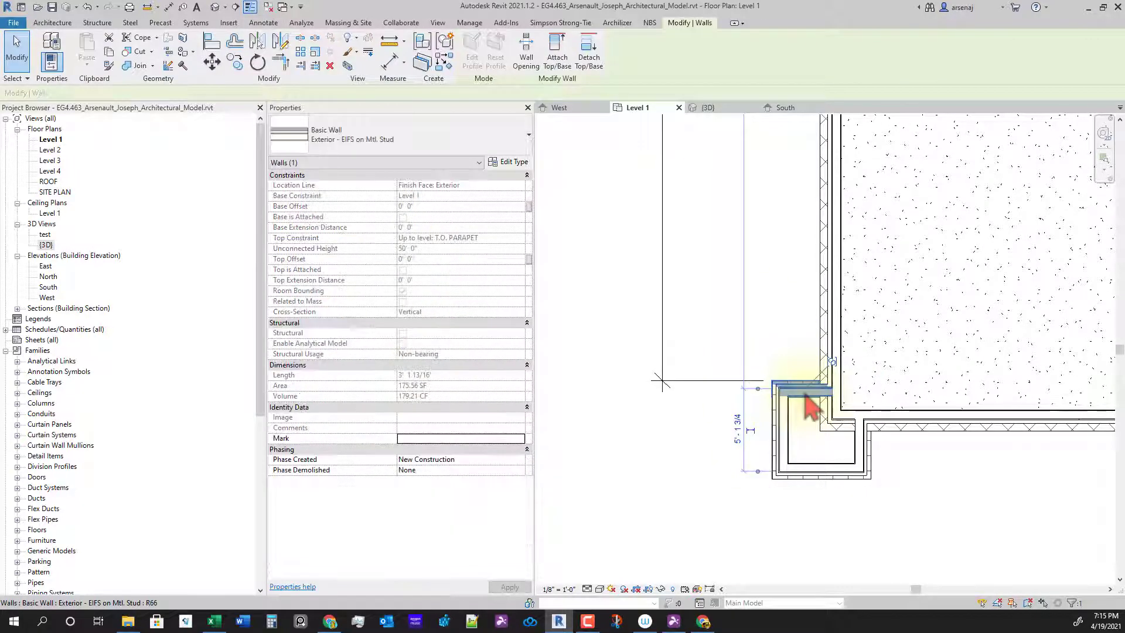
left_click(792, 435, "ctrl")
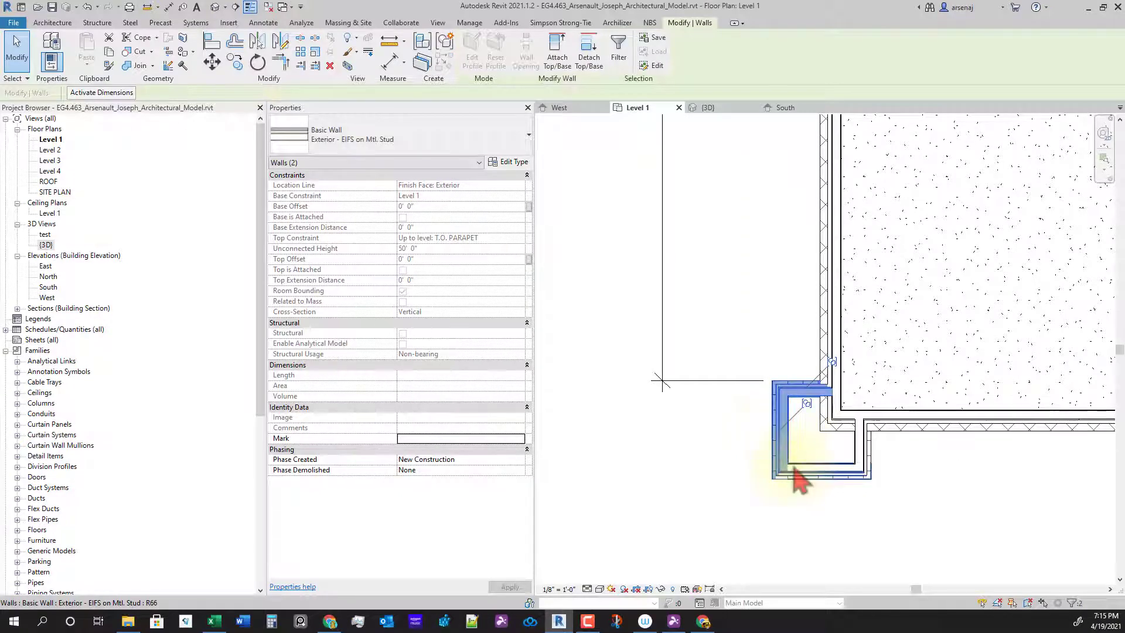
middle_click_drag(795, 469, 777, 384)
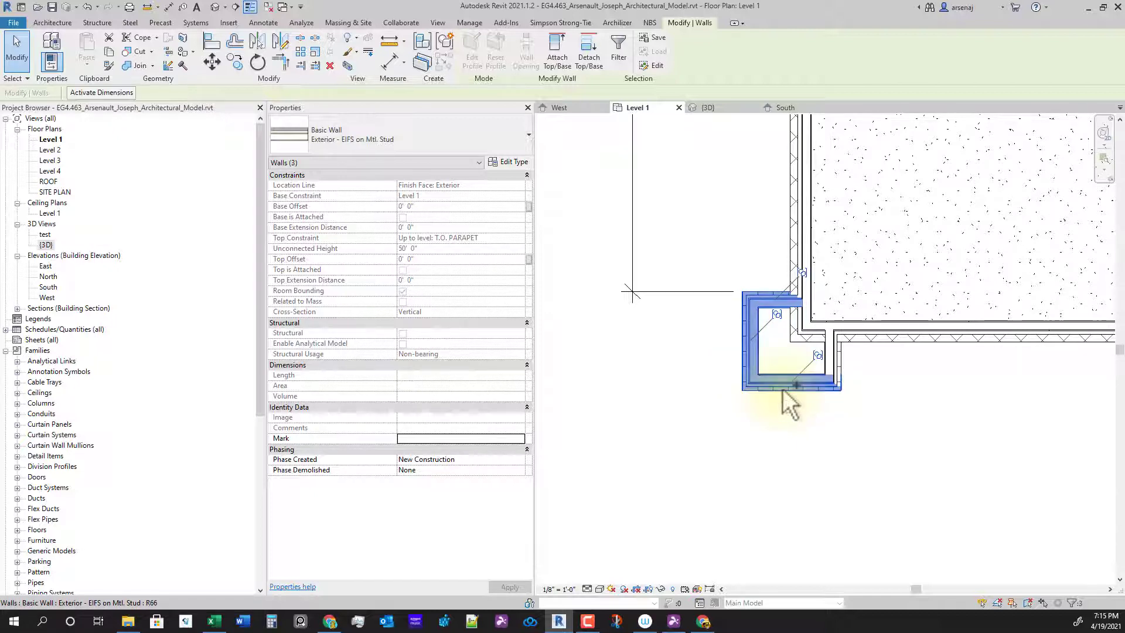
left_click(783, 389, "ctrl")
middle_click_drag(812, 405, 817, 414)
scroll(803, 388, "up", 1)
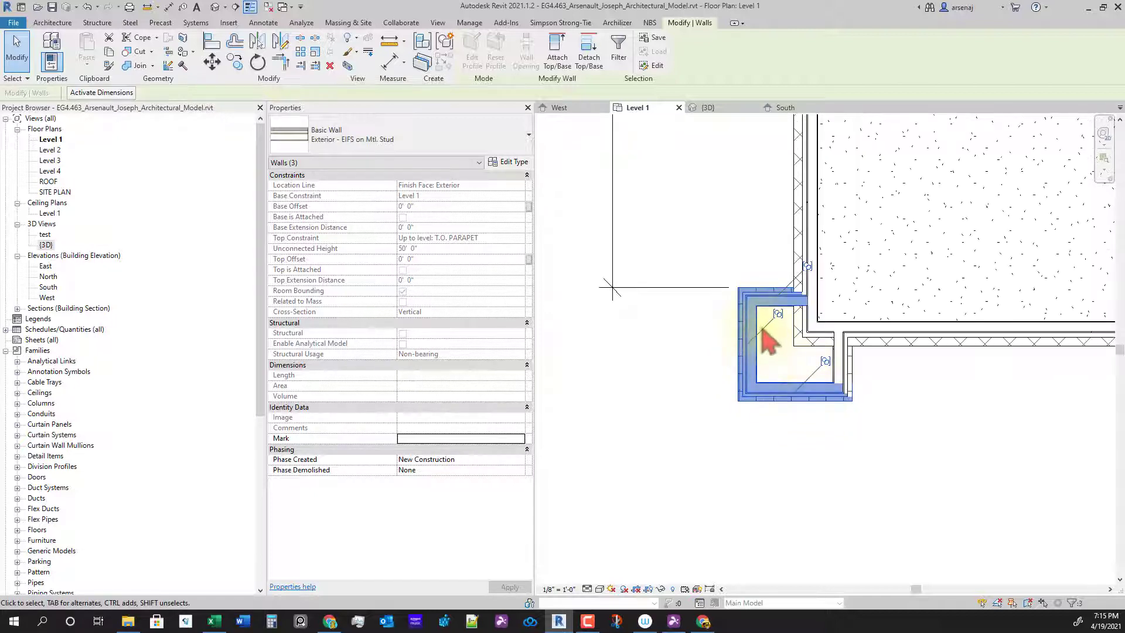
key("m")
key("v")
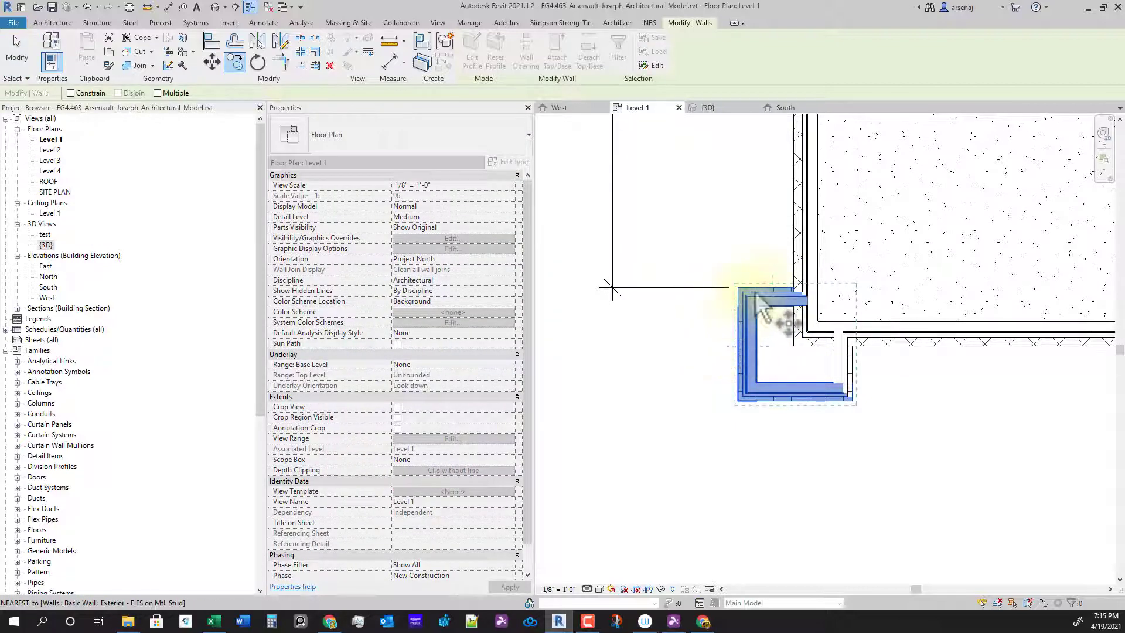
left_click(766, 287)
scroll(761, 176, "down", 3)
middle_click_drag(761, 176, 779, 410)
scroll(785, 175, "down", 1)
middle_click_drag(788, 147, 802, 326)
scroll(801, 313, "up", 5)
key("shift")
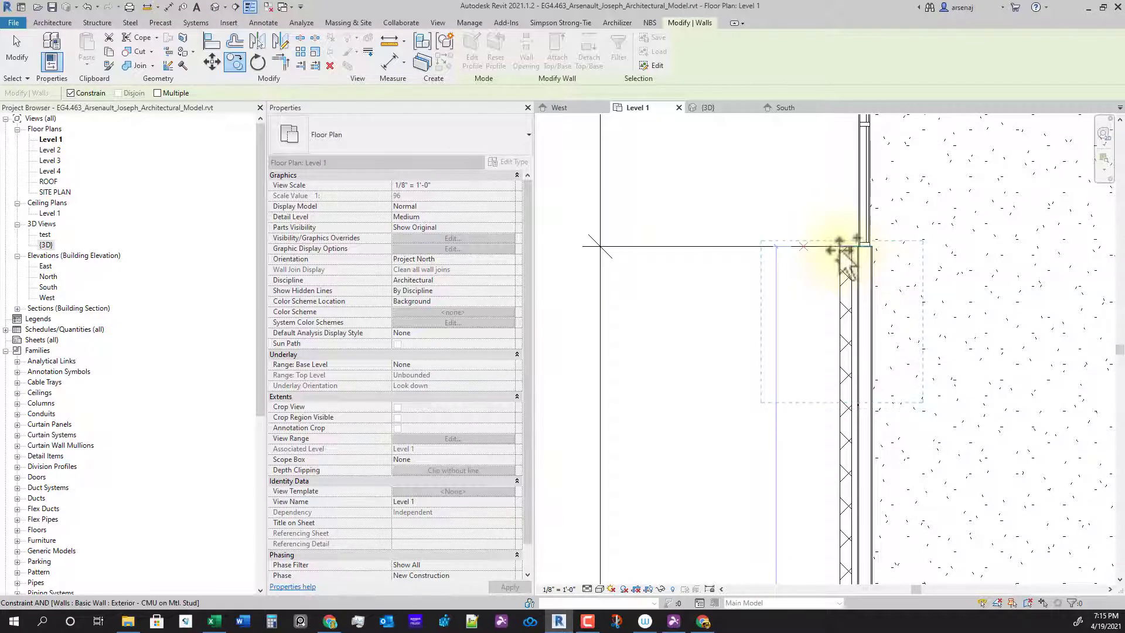
left_click(852, 305)
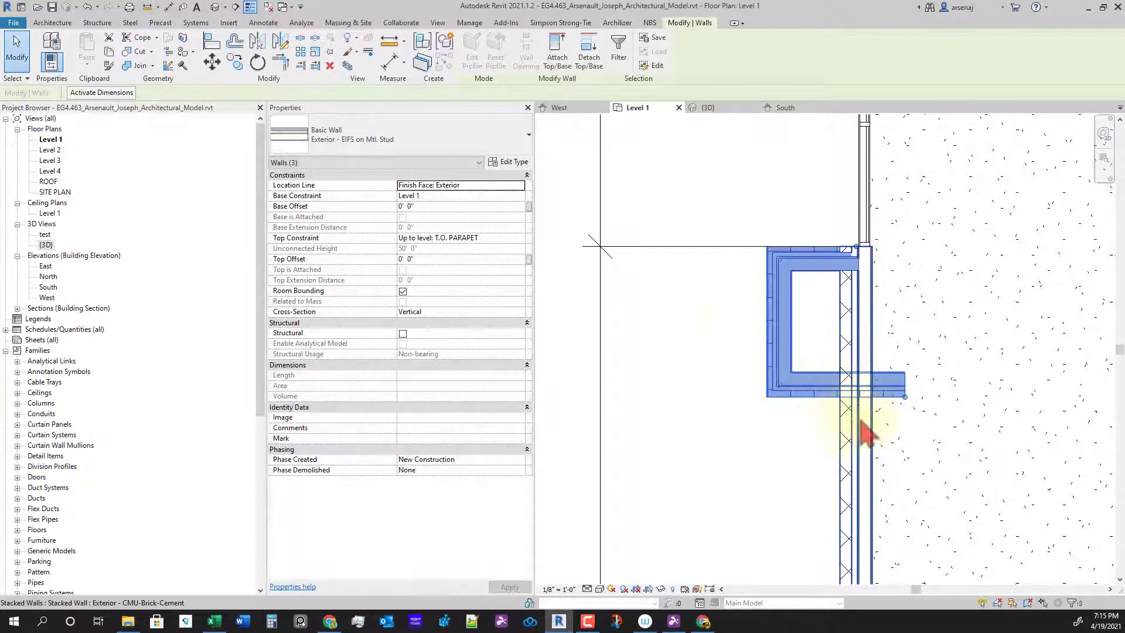
Trim the copied feature's south return wall back to the west exterior wall
left_click(300, 67)
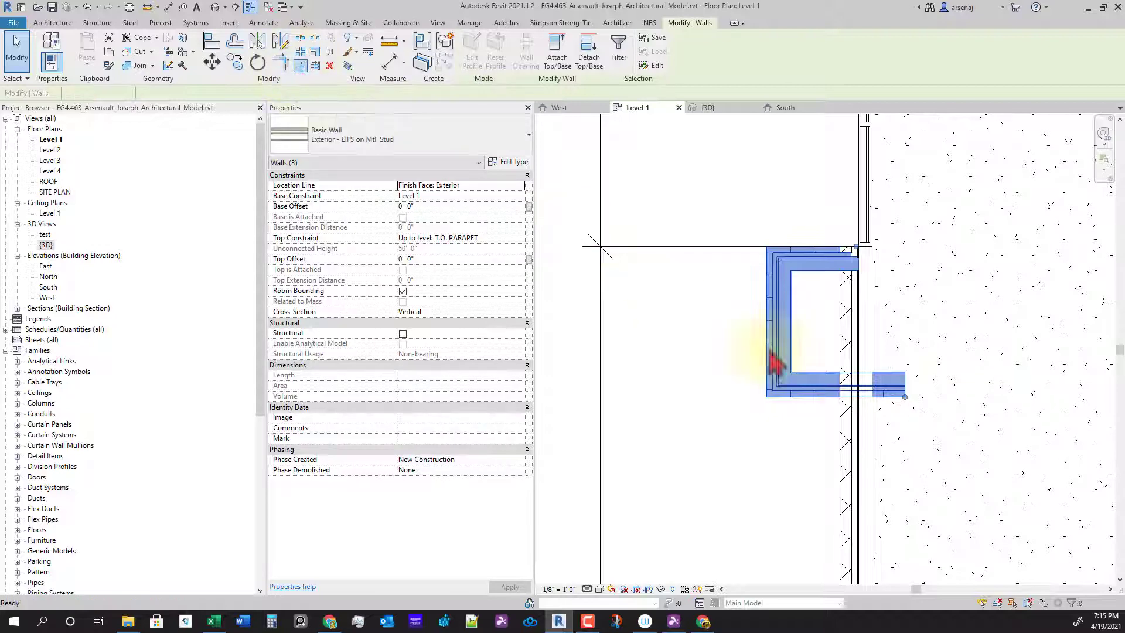
key("Escape")
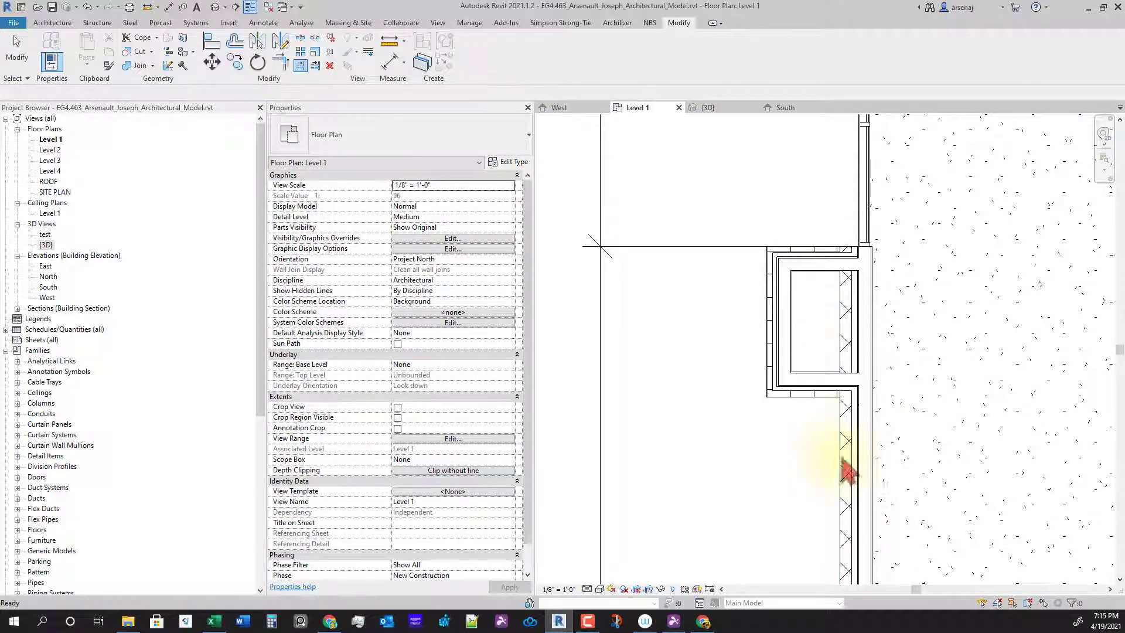
scroll(825, 388, "down", 3)
scroll(827, 383, "up", 2)
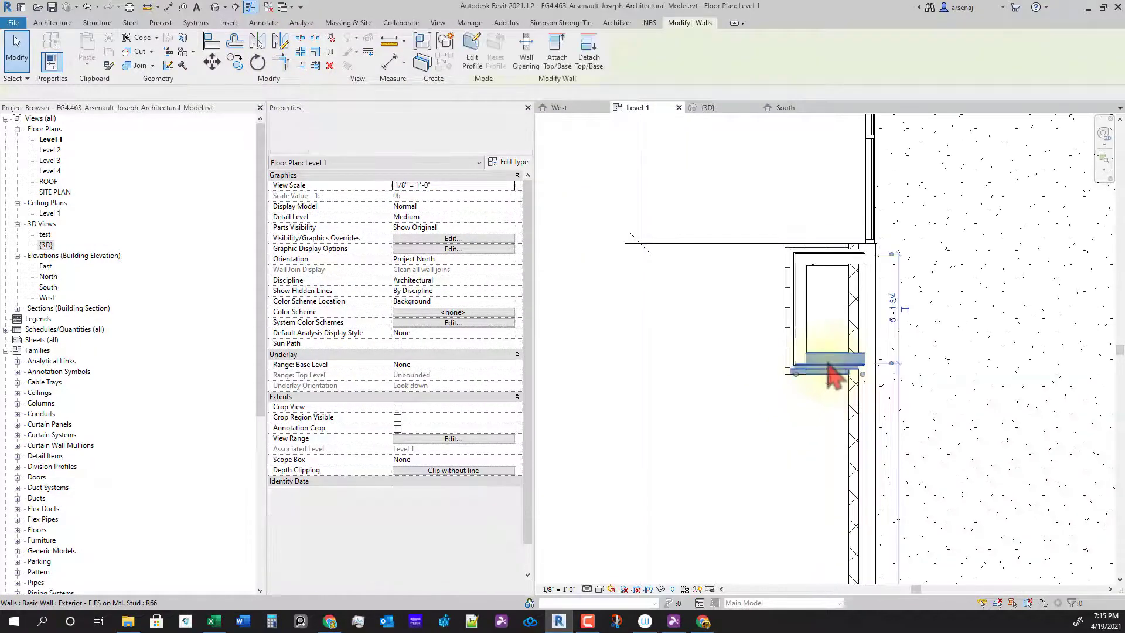
left_click(831, 375)
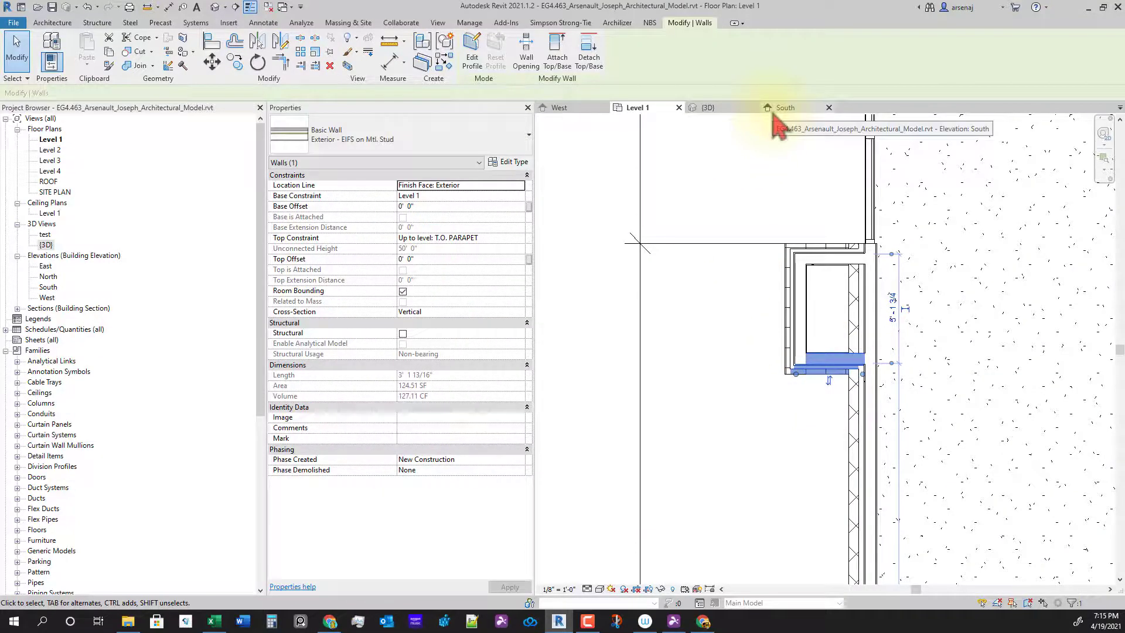
In the West elevation, examine how the copied EIFS feature meets the storefront's south side and the adjoining brick and block wall
left_click(574, 109)
scroll(883, 364, "down", 2)
scroll(879, 315, "up", 4)
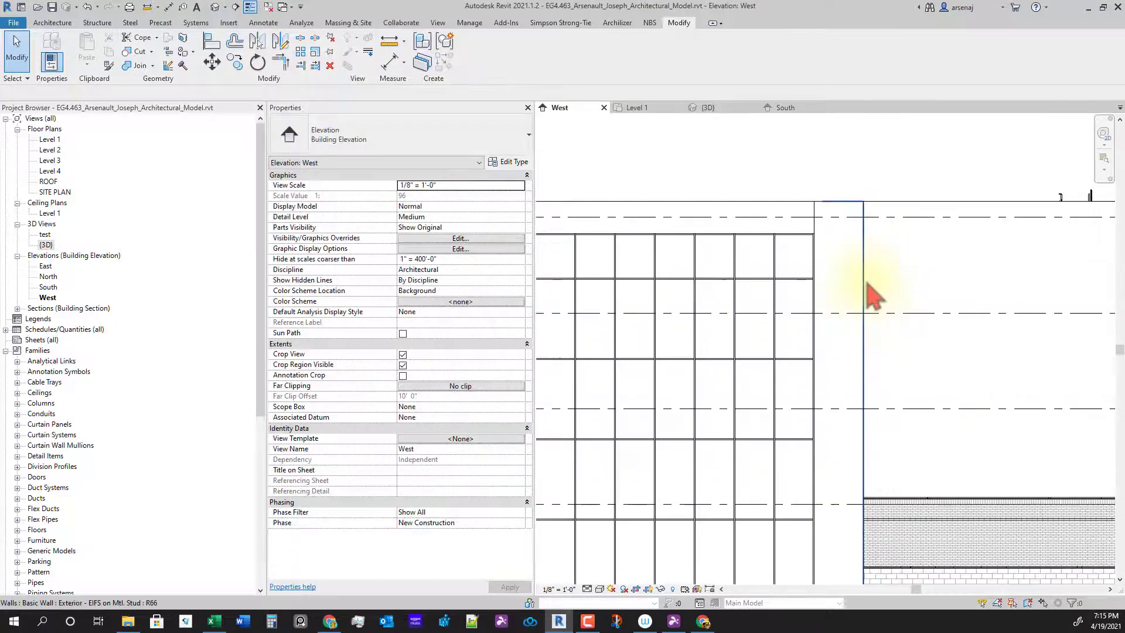
scroll(873, 299, "down", 4)
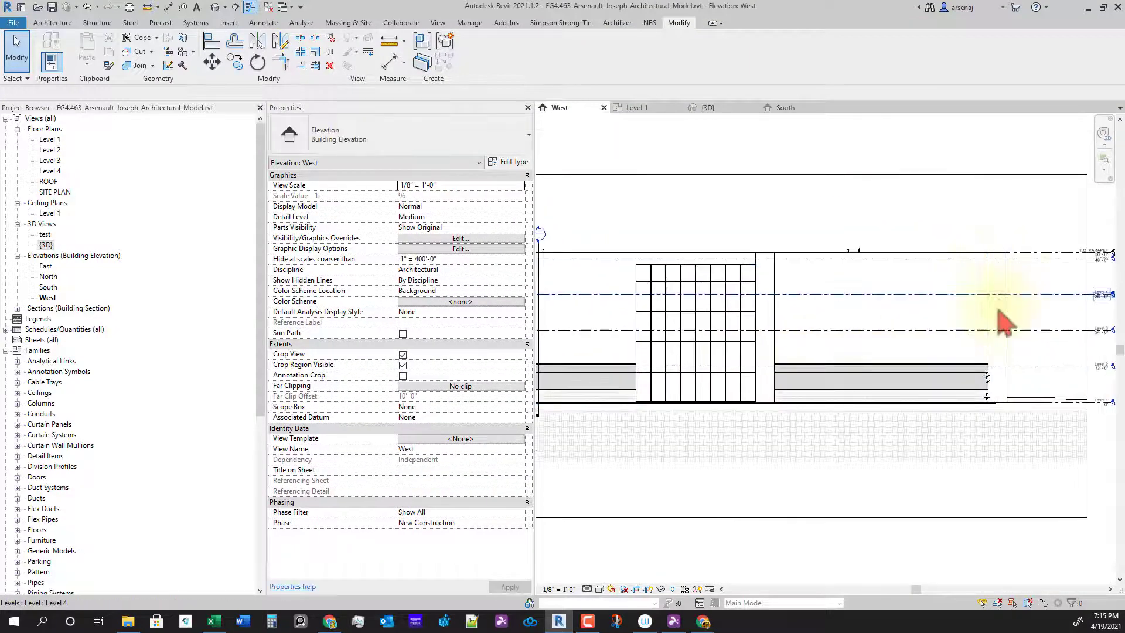
scroll(768, 363, "up", 5)
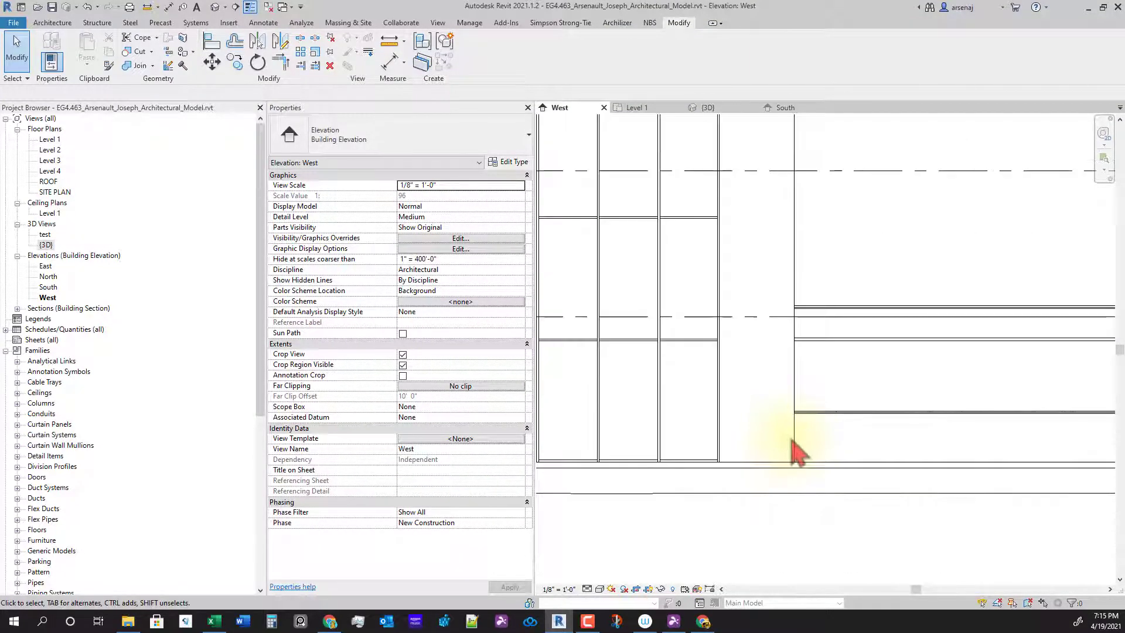
scroll(815, 288, "up", 2)
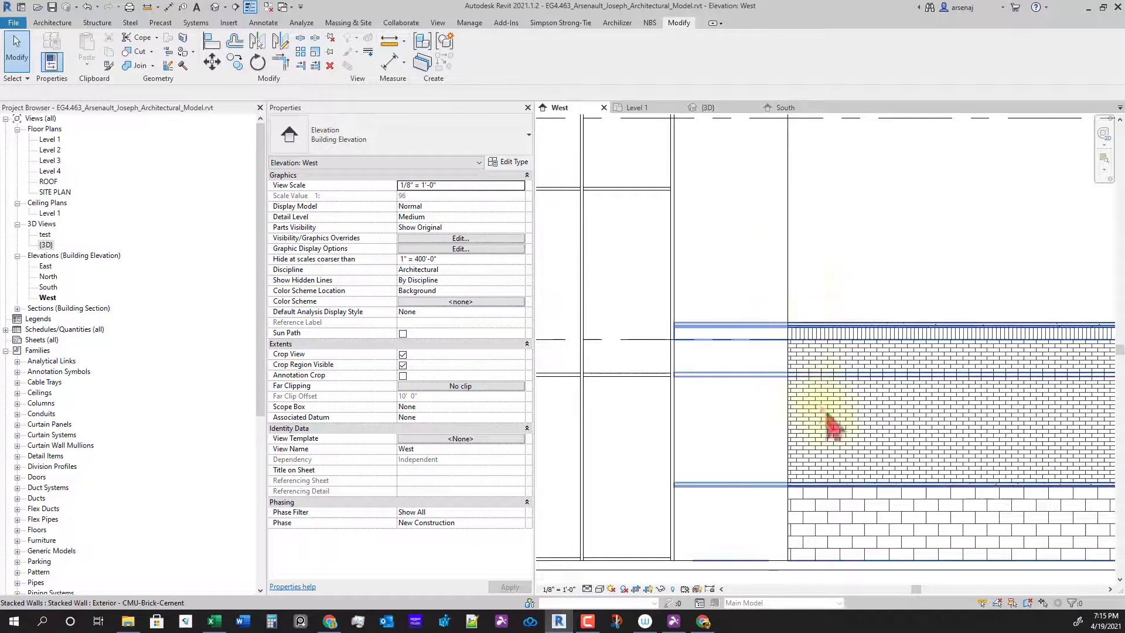
scroll(835, 436, "down", 2)
middle_click_drag(849, 469, 892, 451)
scroll(892, 450, "down", 1)
Examine how the brick and block coursing ends at the storefront's north edge, and compare it with the south side
middle_click_drag(683, 408, 827, 426)
scroll(718, 433, "up", 3)
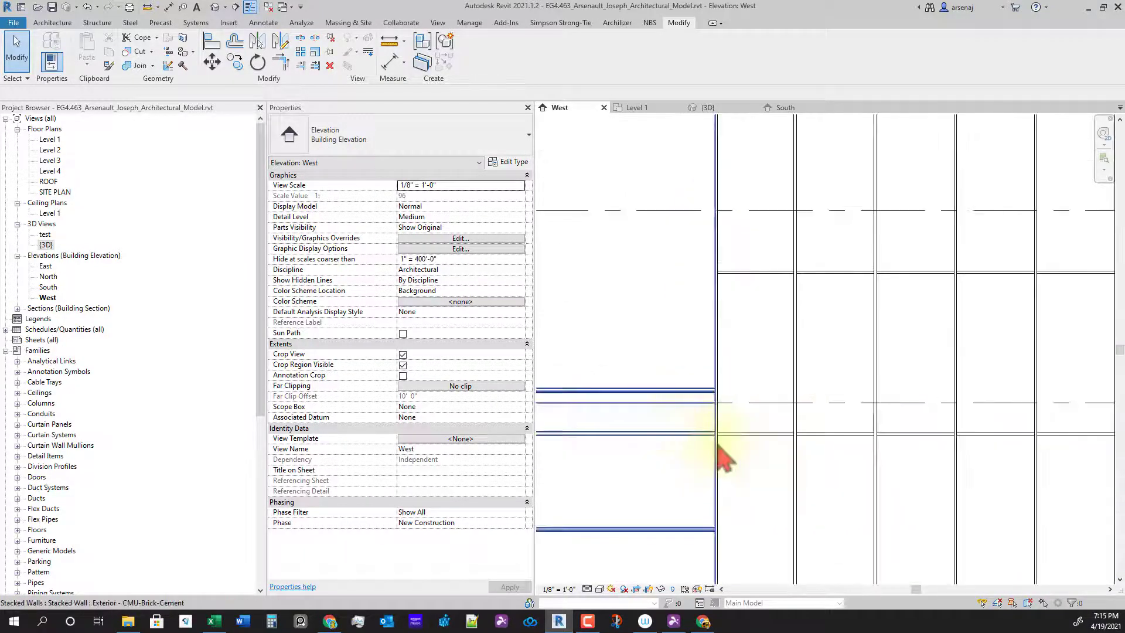
scroll(727, 475, "up", 2)
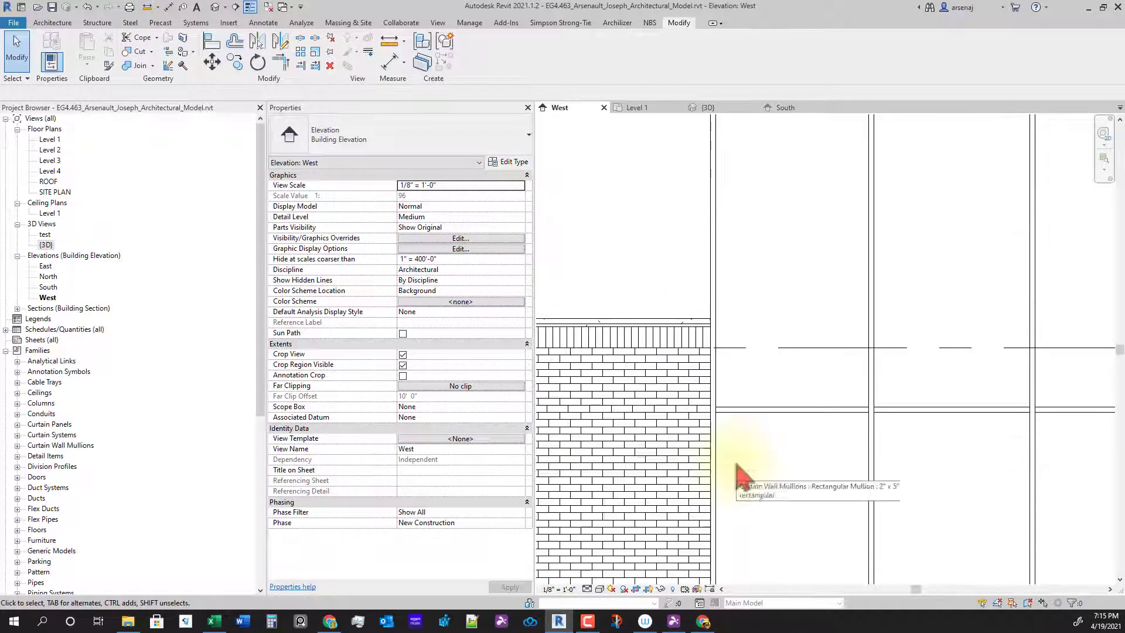
scroll(711, 433, "up", 2)
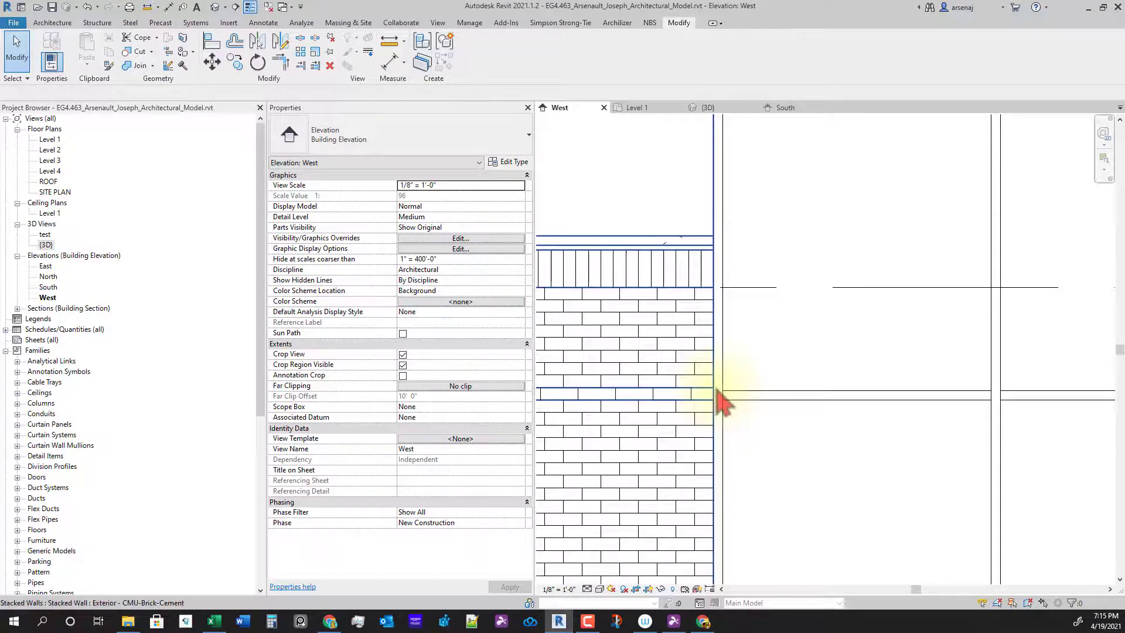
scroll(745, 402, "down", 3)
middle_click_drag(832, 440, 771, 386)
scroll(937, 410, "down", 5)
middle_click_drag(1009, 439, 609, 457)
scroll(768, 449, "down", 1)
scroll(881, 448, "down", 1)
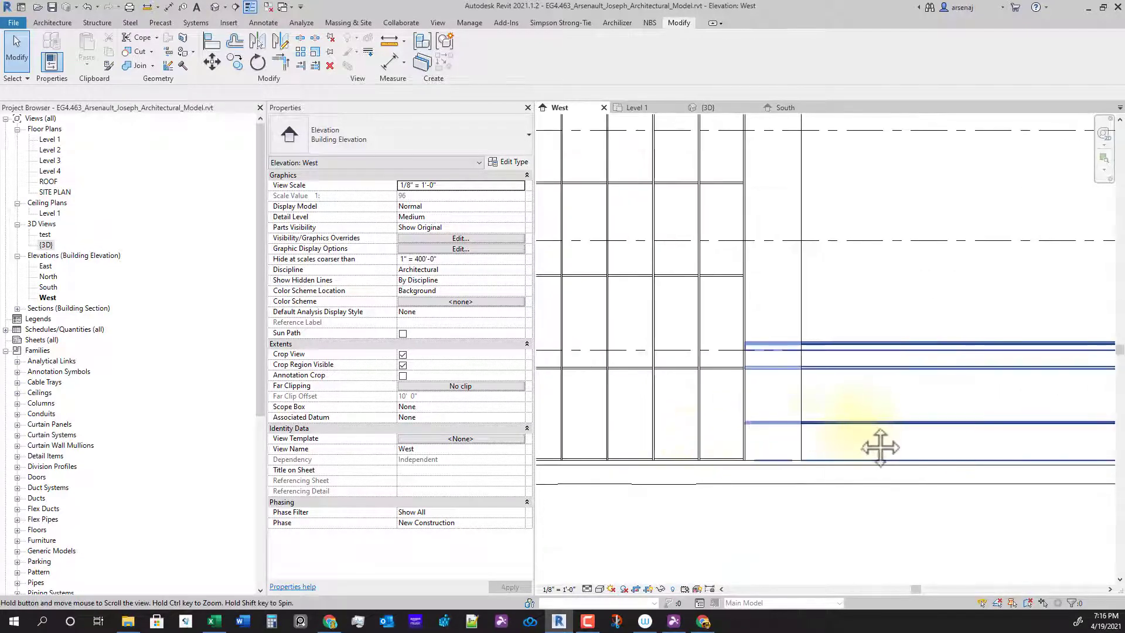
scroll(802, 422, "up", 1)
scroll(827, 398, "down", 1)
middle_click_drag(809, 419, 965, 441)
scroll(699, 446, "up", 1)
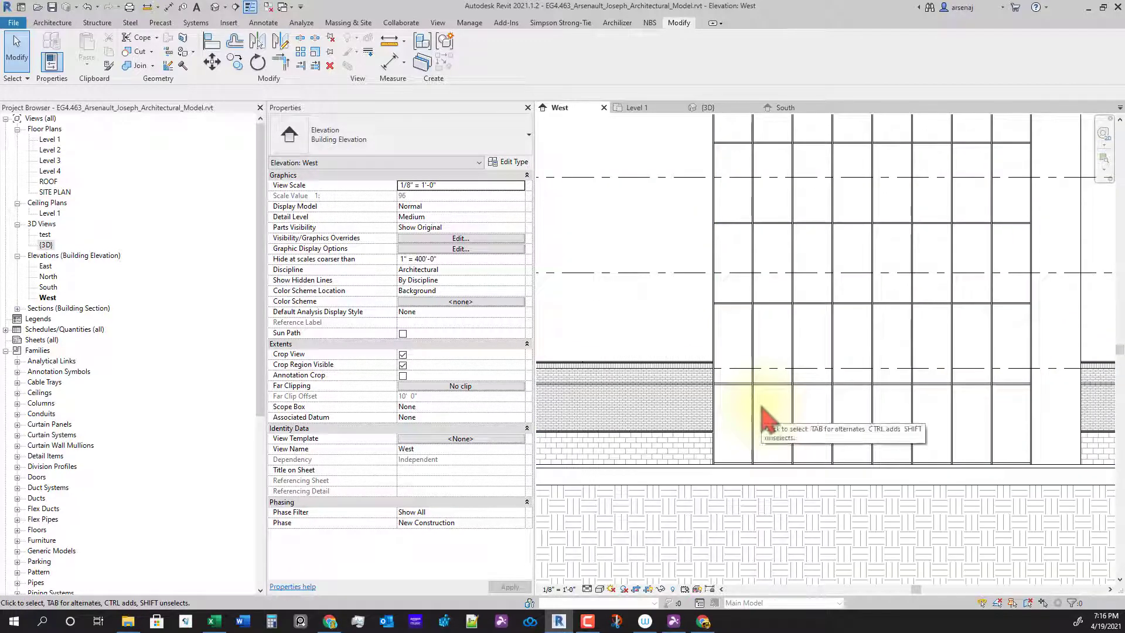
Add two aligned dimensions from the storefront's north edge to nearby vertical joints in the brick coursing
key("d")
key("i")
scroll(937, 422, "up", 4)
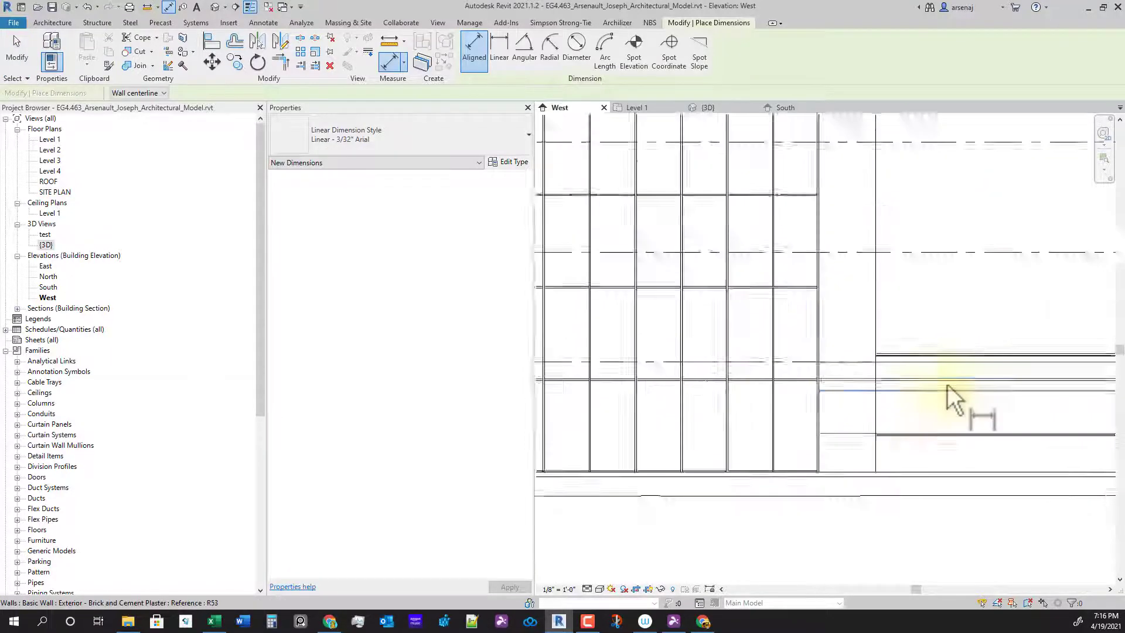
scroll(880, 419, "down", 6)
scroll(829, 414, "up", 5)
middle_click_drag(827, 413, 1108, 398)
scroll(1105, 400, "down", 2)
scroll(716, 440, "up", 5)
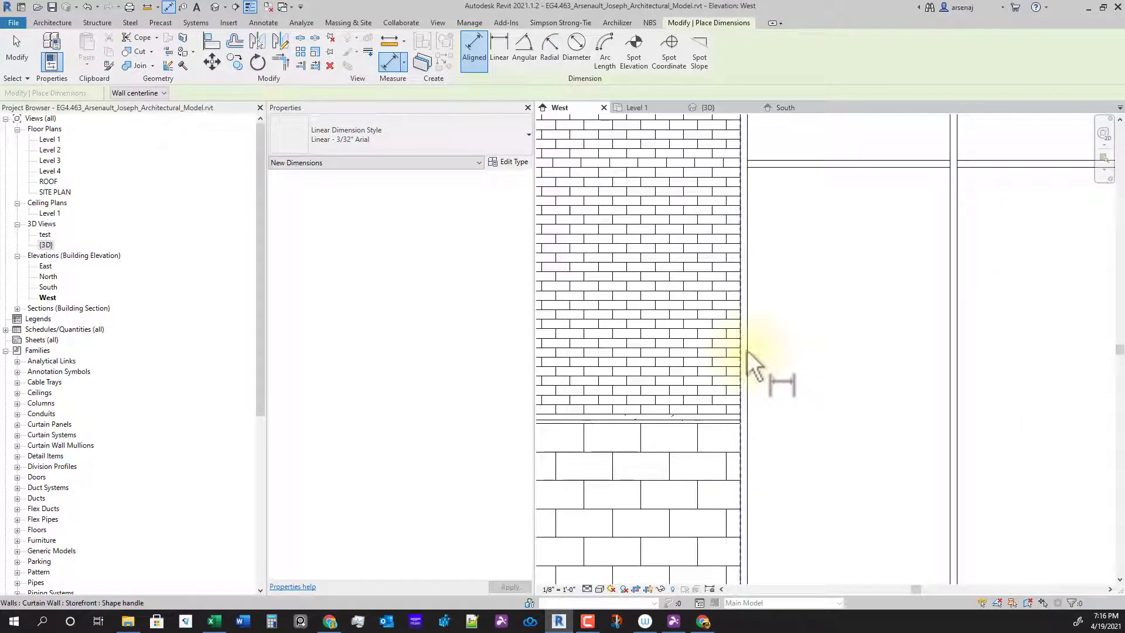
left_click(740, 348)
left_click(727, 338)
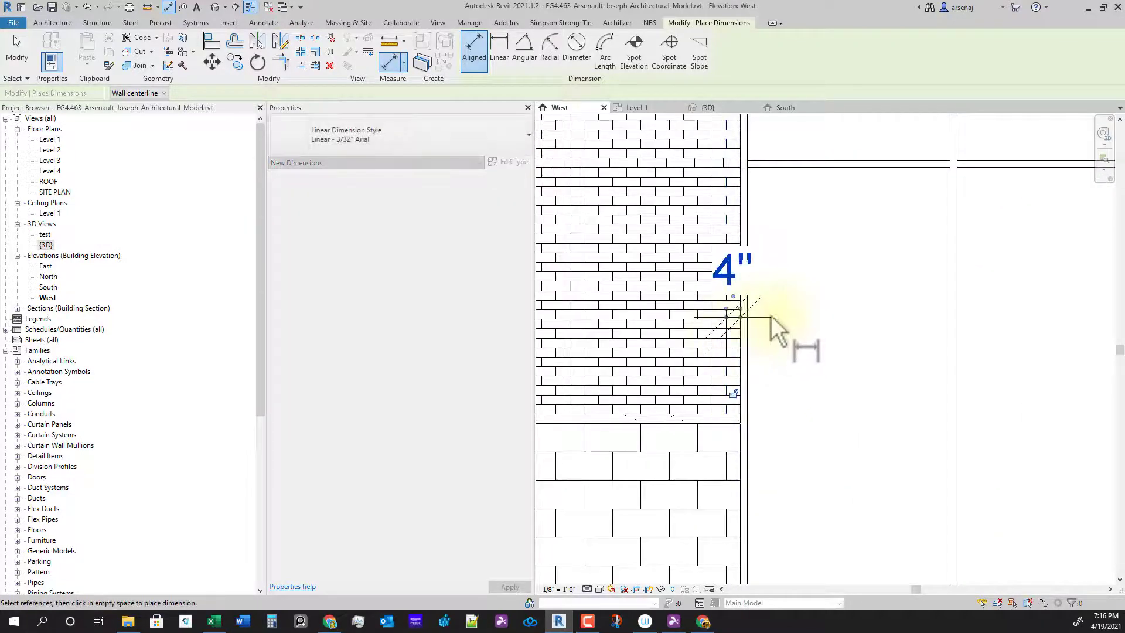
left_click(741, 210)
left_click(713, 201)
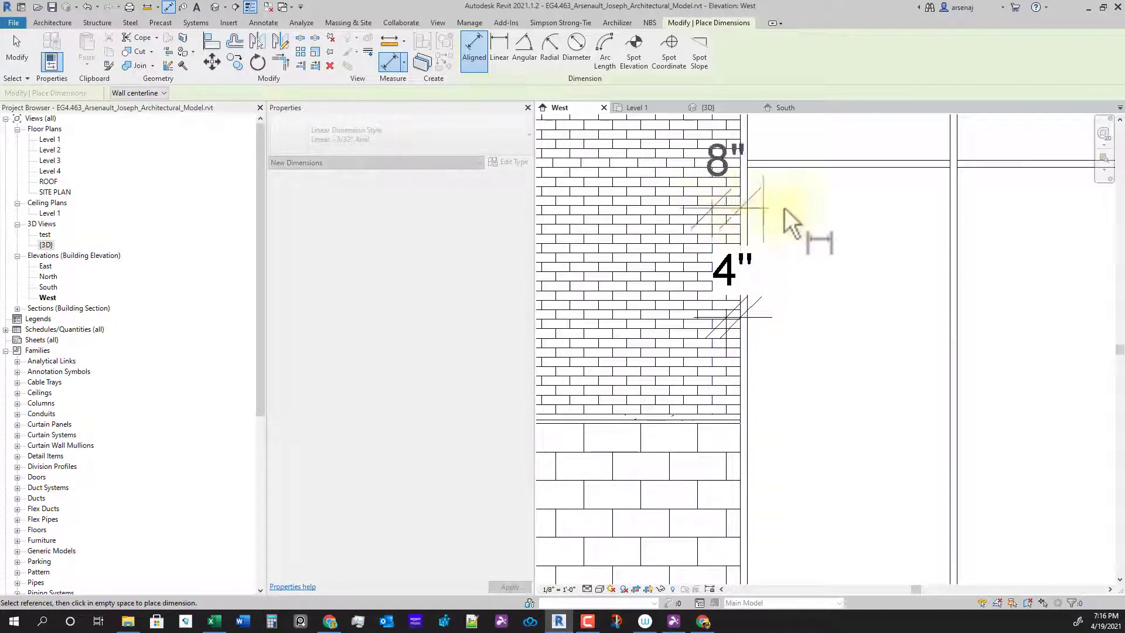
left_click(785, 205)
Add two more aligned dimensions from the storefront's north edge to vertical joints in the block courses below the brick
left_click(740, 469)
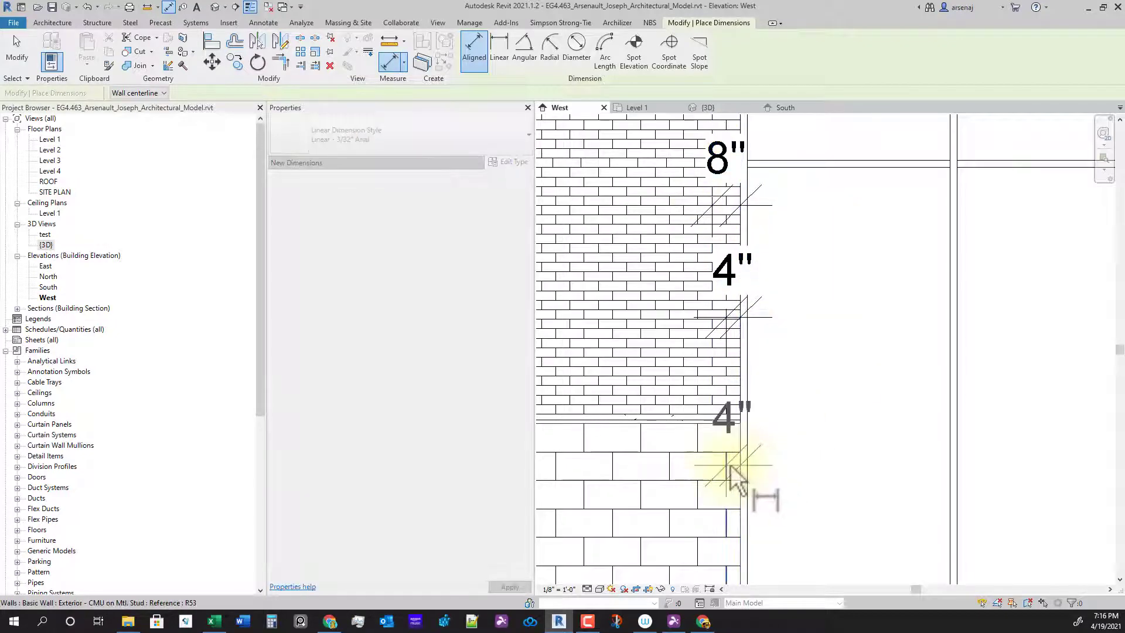
left_click(780, 460)
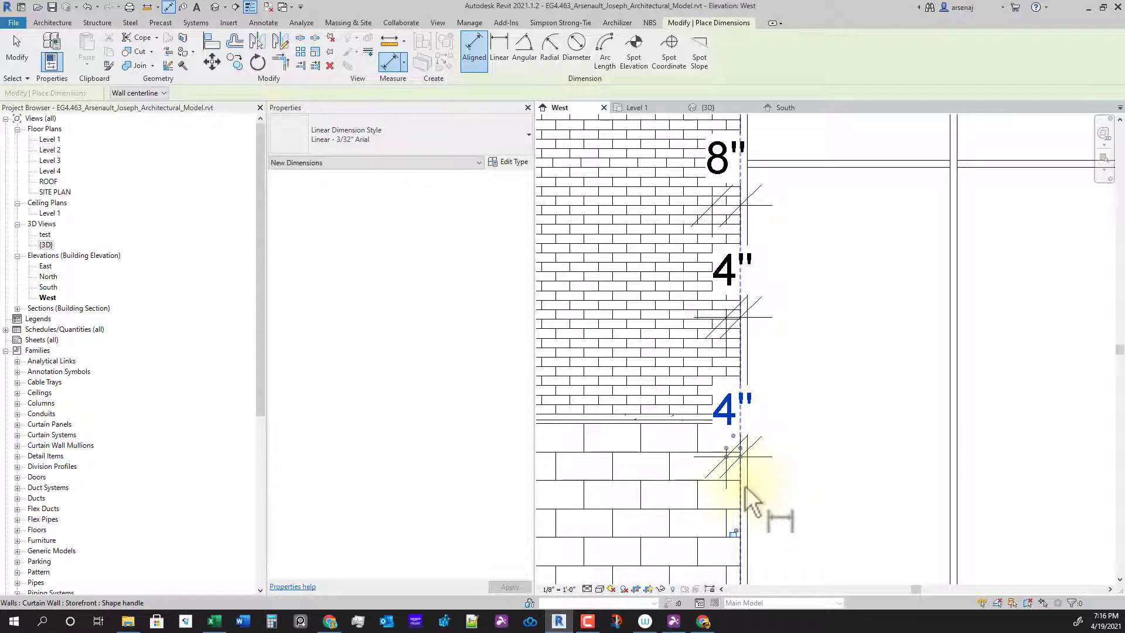
left_click(699, 499)
left_click(803, 480)
scroll(815, 492, "down", 5)
key("Escape")
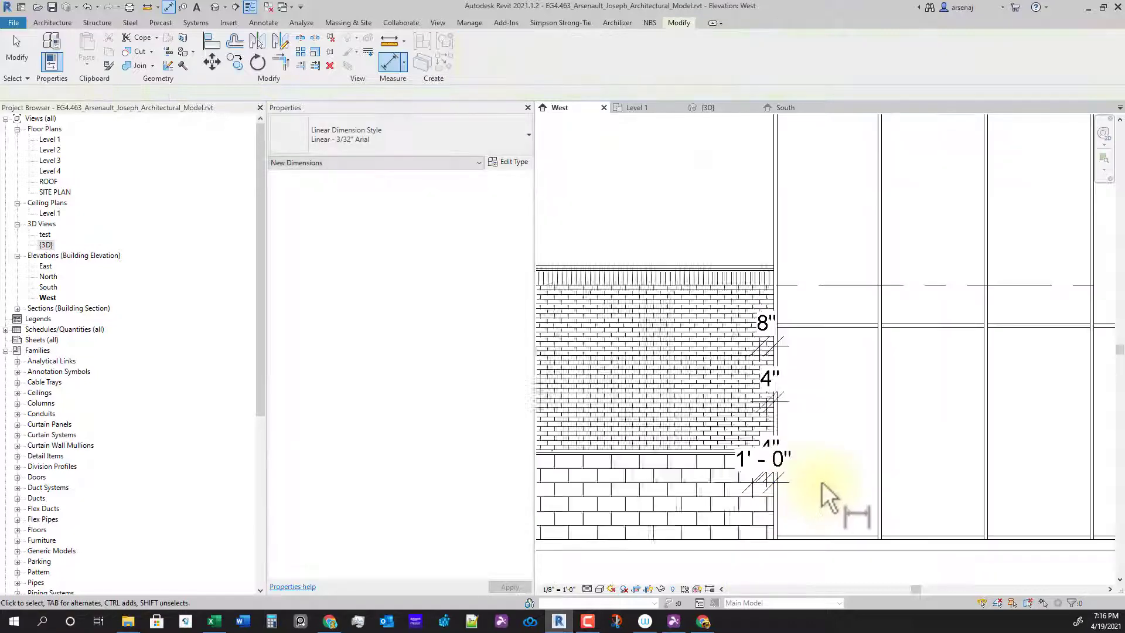
Examine the full storefront elevation and the EIFS feature along its south side, from parapet to base
middle_click_drag(859, 471, 692, 436)
scroll(786, 434, "down", 7)
middle_click_drag(885, 346, 883, 354)
scroll(825, 195, "up", 2)
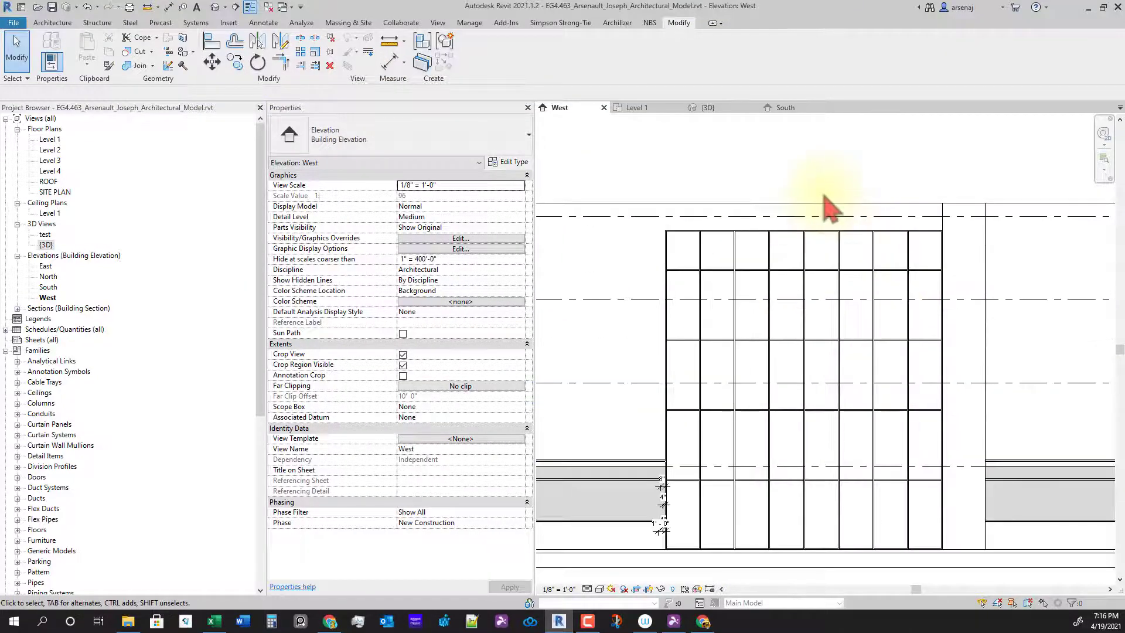
scroll(950, 253, "up", 3)
middle_click_drag(950, 253, 812, 304)
scroll(891, 504, "down", 2)
middle_click_drag(891, 504, 862, 379)
scroll(895, 476, "up", 2)
middle_click_drag(895, 476, 890, 528)
scroll(890, 528, "down", 3)
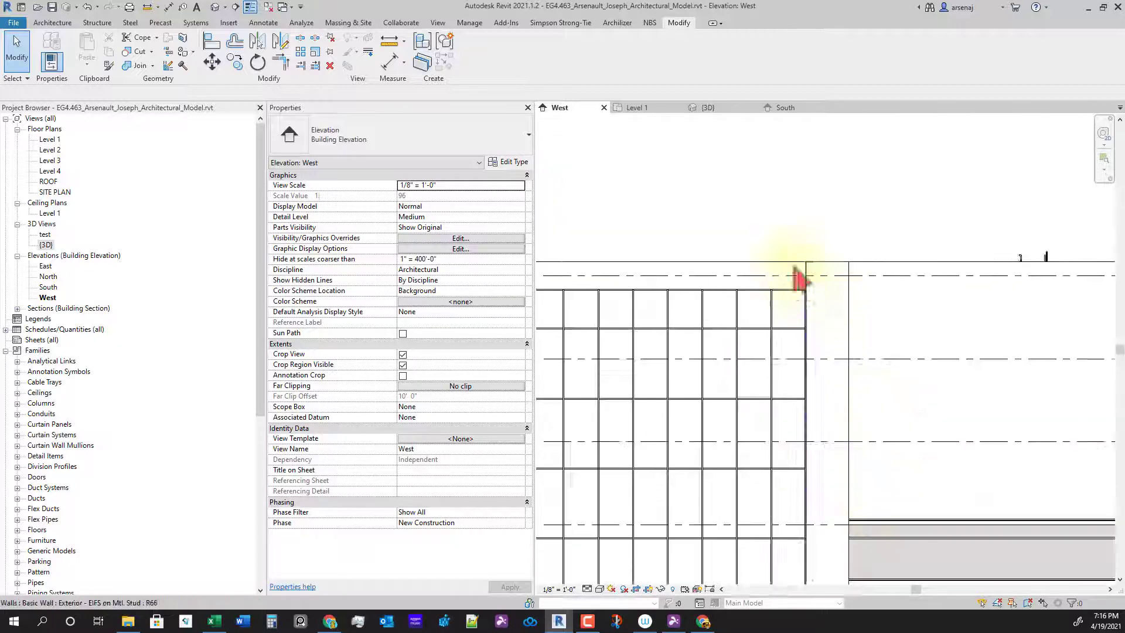
Combine the three copied EIFS walls beside the storefront into a model group
scroll(799, 271, "up", 3)
left_click(811, 261)
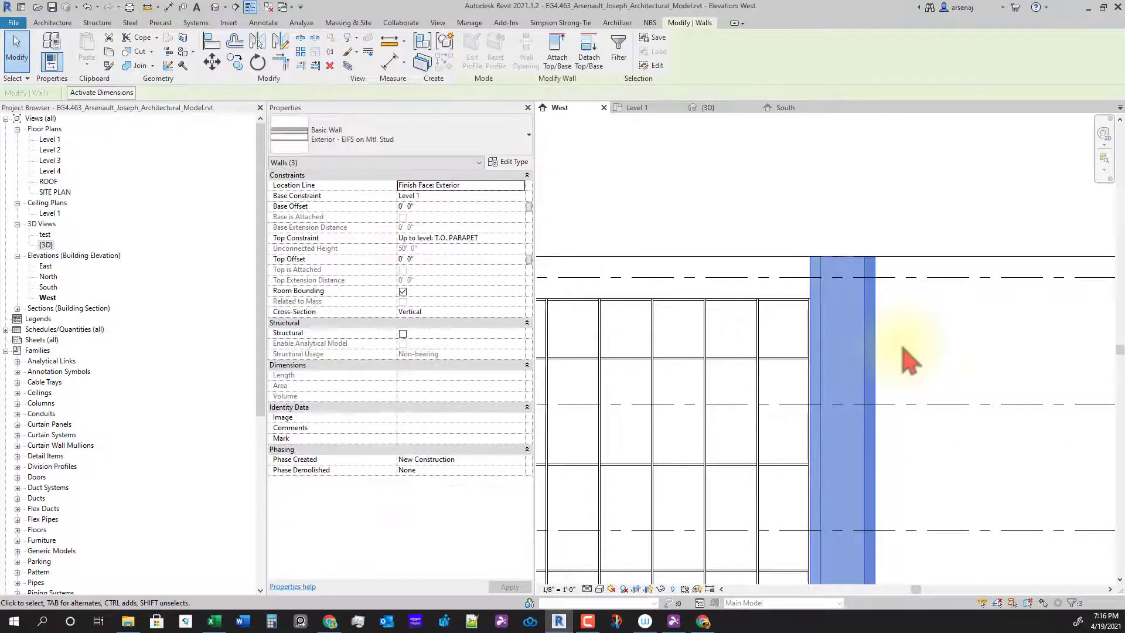
scroll(909, 359, "down", 2)
middle_click_drag(909, 359, 931, 384)
scroll(882, 264, "up", 2)
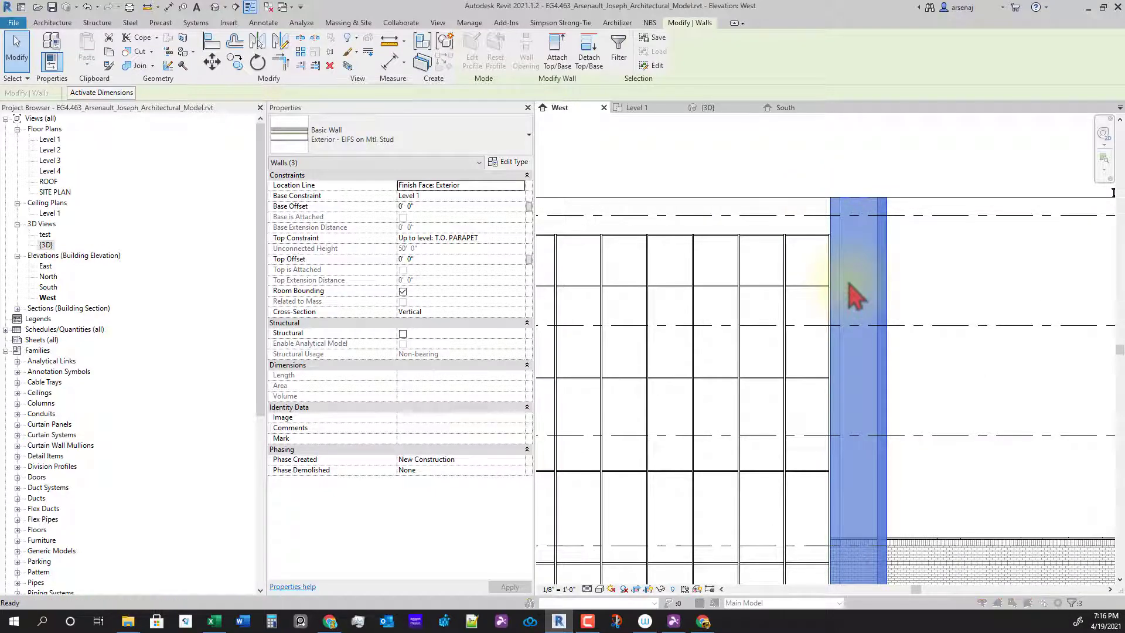
key("ctrl+g")
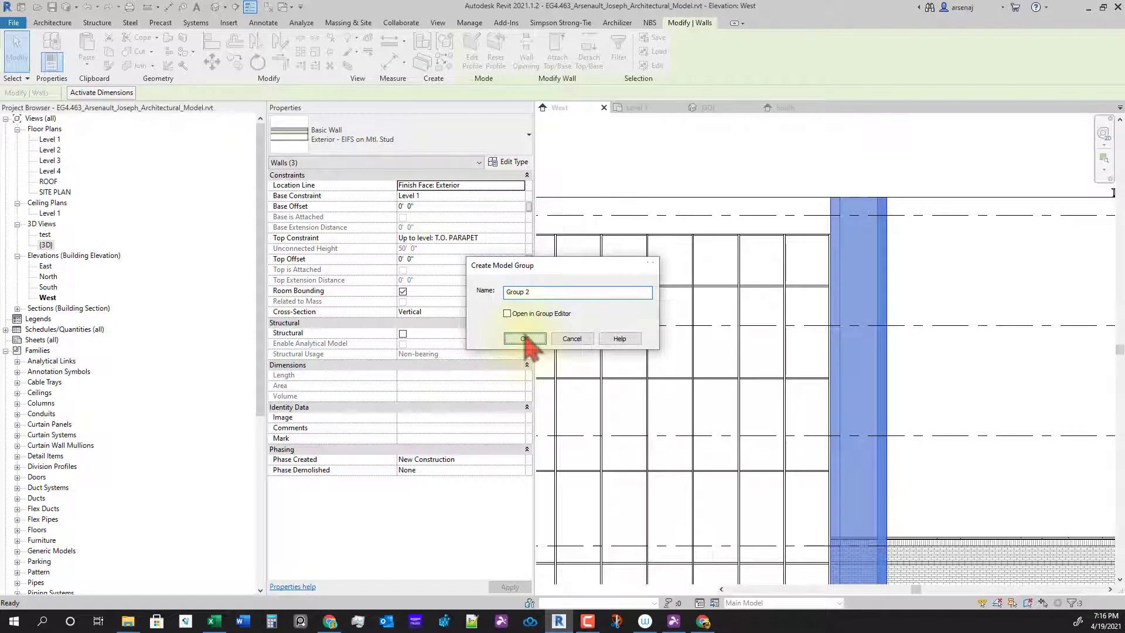
left_click(526, 341)
Move the grouped EIFS feature south so its south edge meets the next vertical joint in the block coursing
scroll(912, 419, "up", 3)
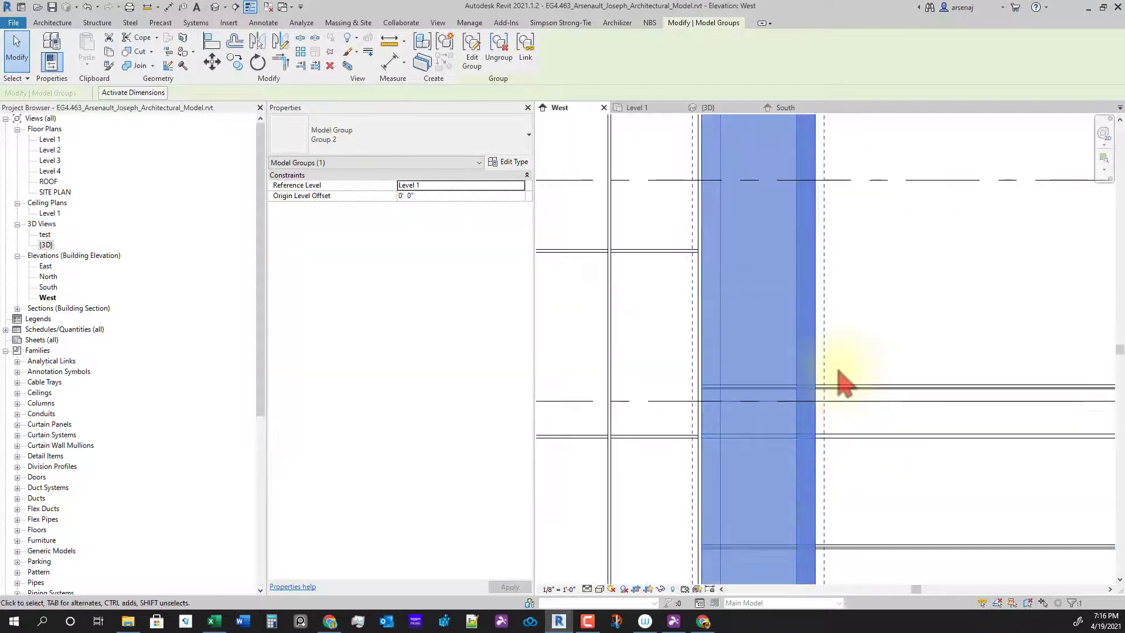
scroll(844, 384, "up", 2)
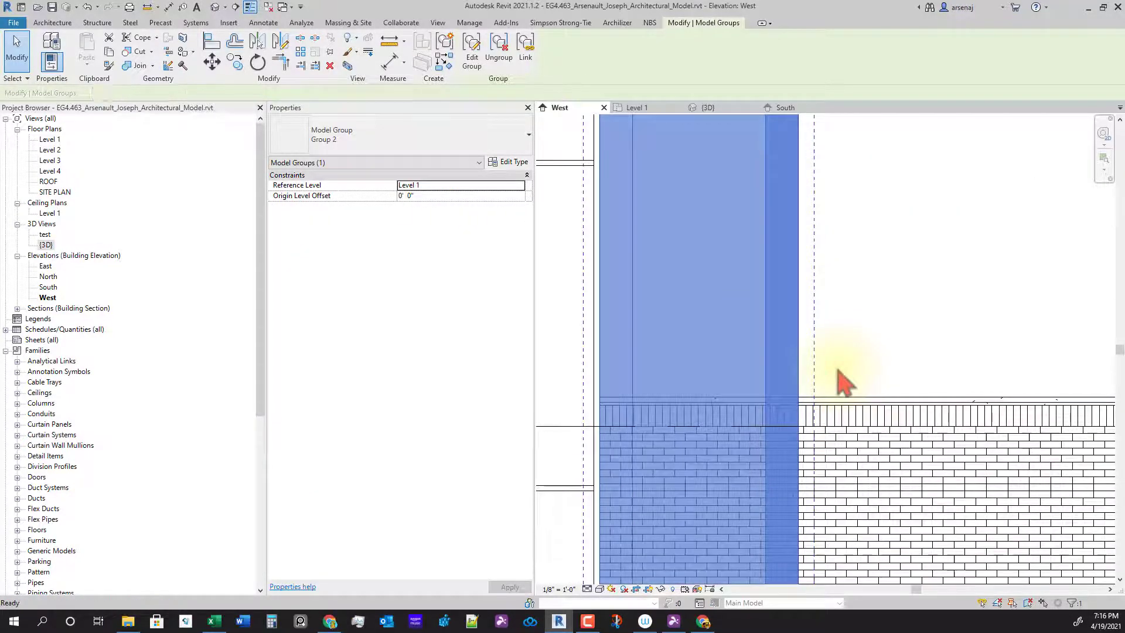
key("m")
key("v")
scroll(829, 575, "up", 2)
middle_click_drag(838, 579, 809, 407)
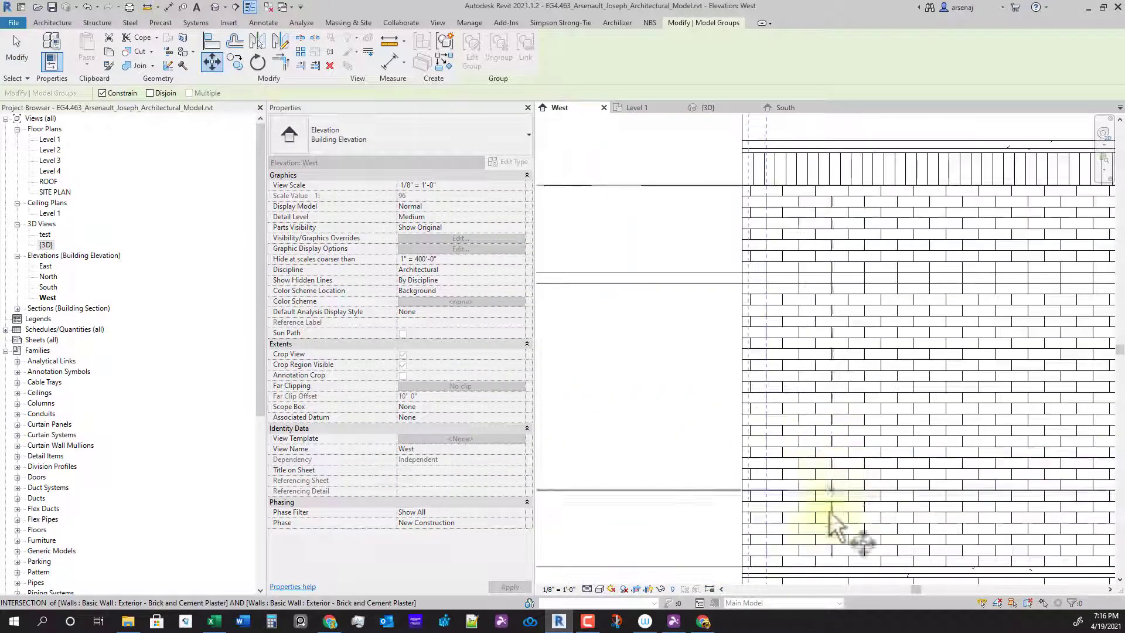
middle_click_drag(780, 562, 762, 419)
middle_click_drag(820, 557, 846, 434)
middle_click_drag(774, 574, 773, 459)
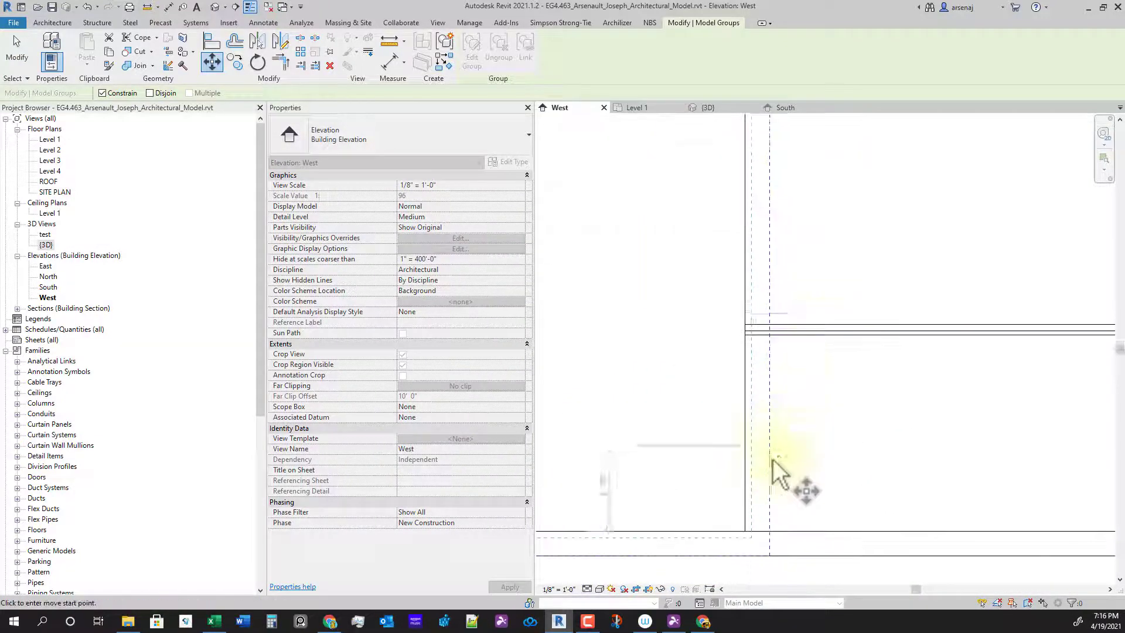
scroll(771, 460, "up", 1)
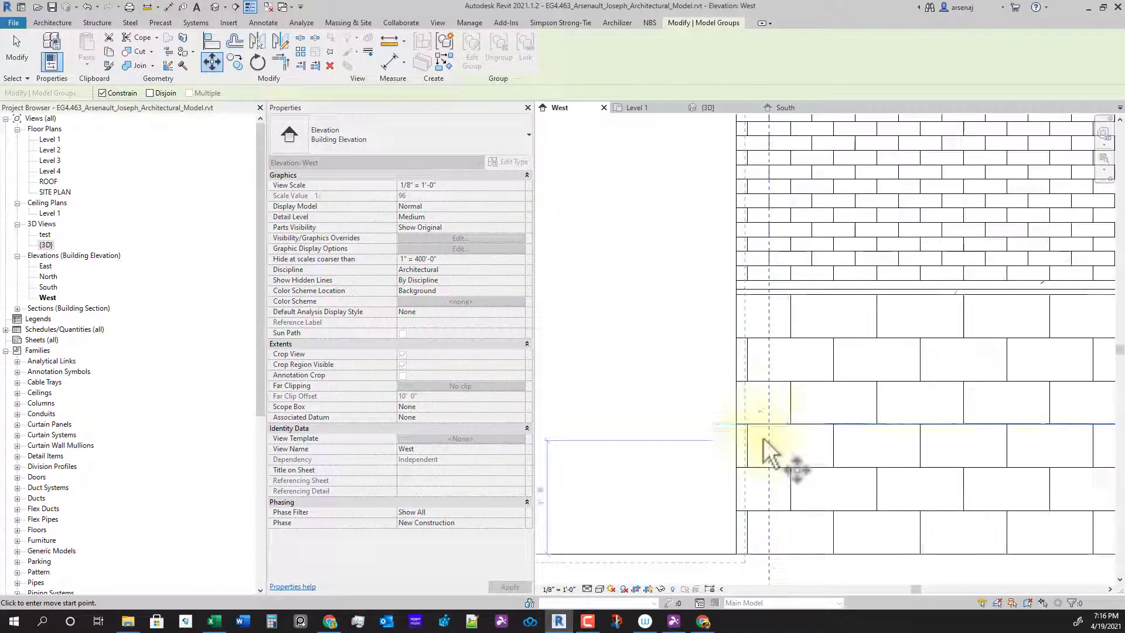
left_click(737, 321)
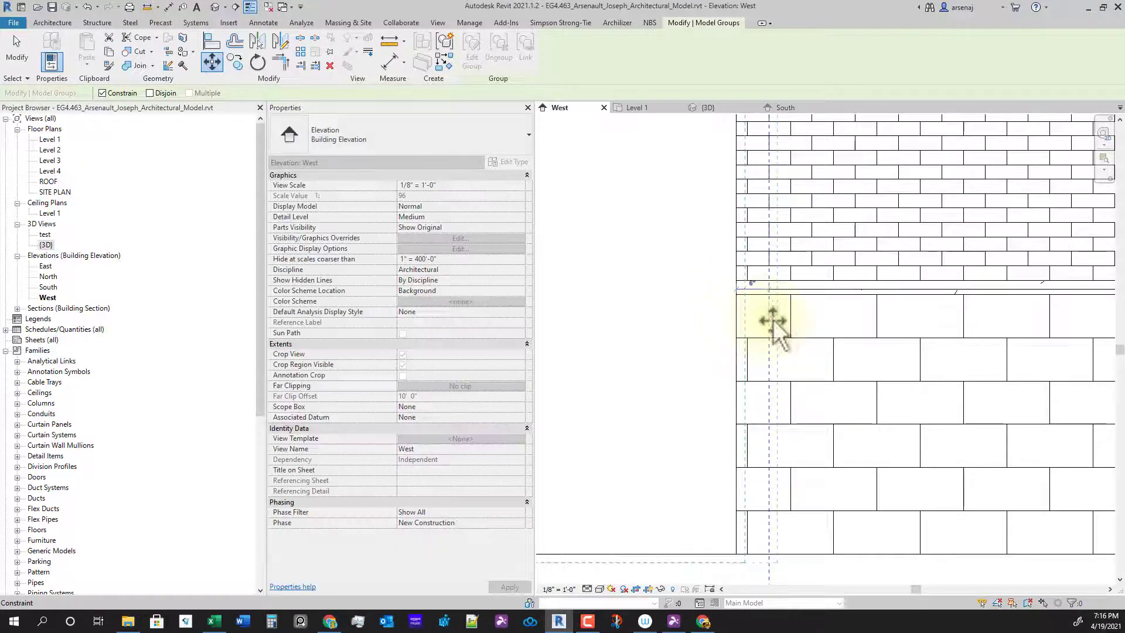
left_click(790, 321)
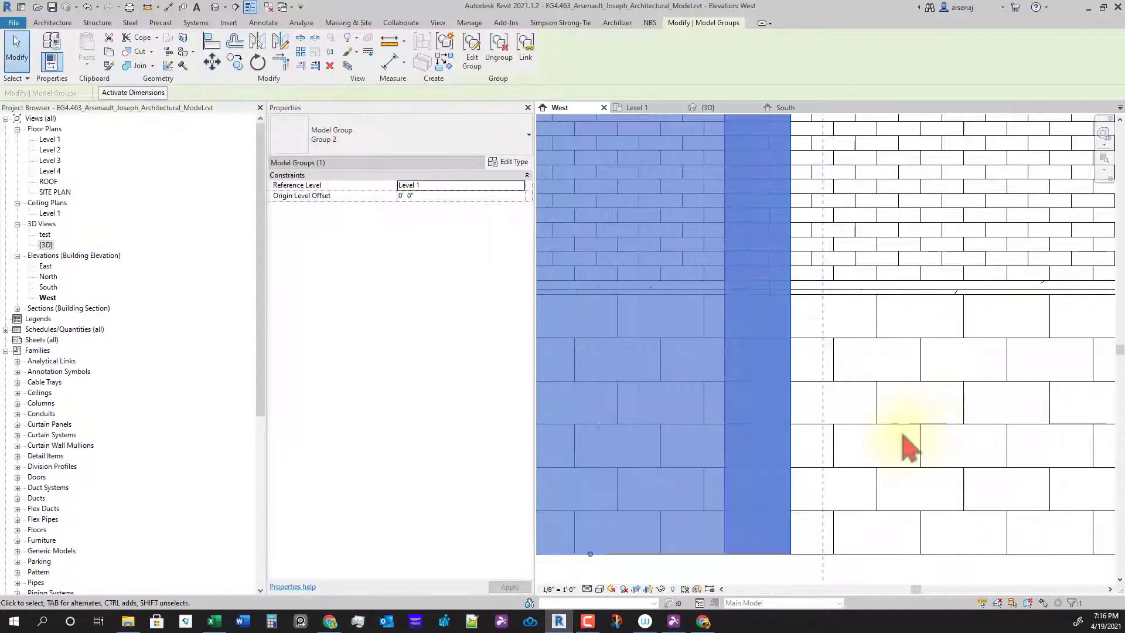
key("Escape")
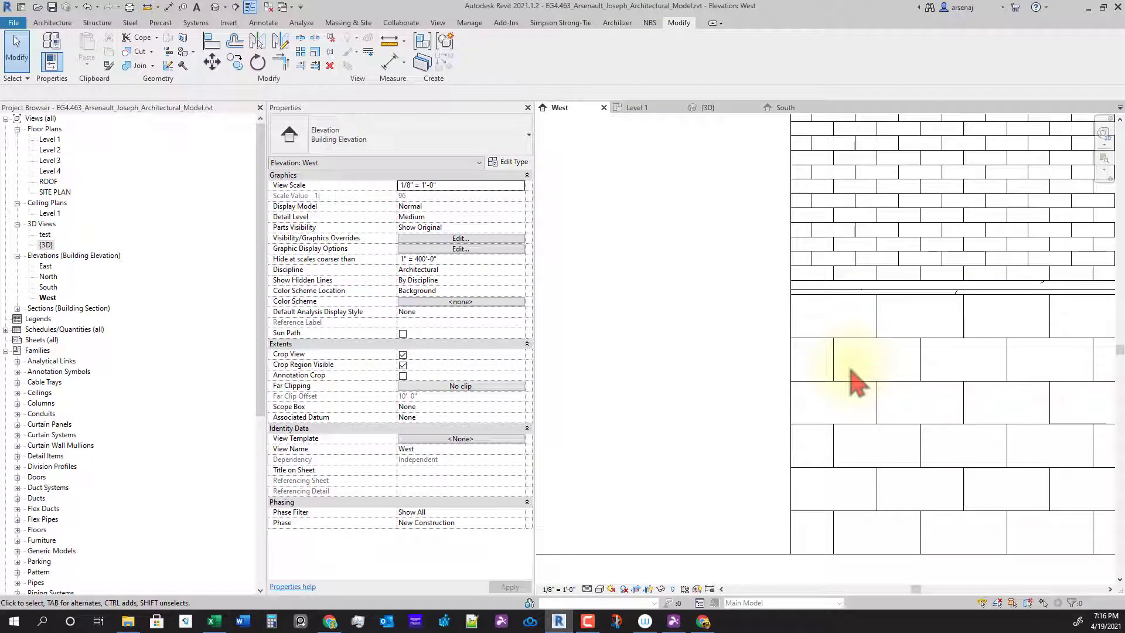
Add an aligned dimension from the EIFS feature's south edge to the nearest vertical joint in the block courses
key("i")
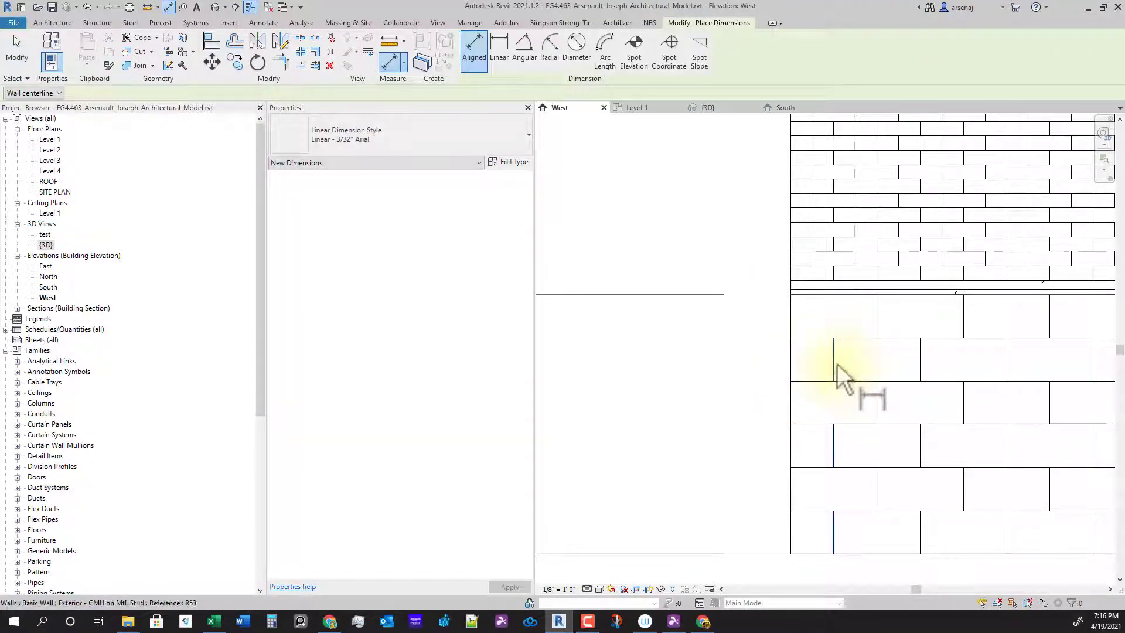
left_click(819, 368)
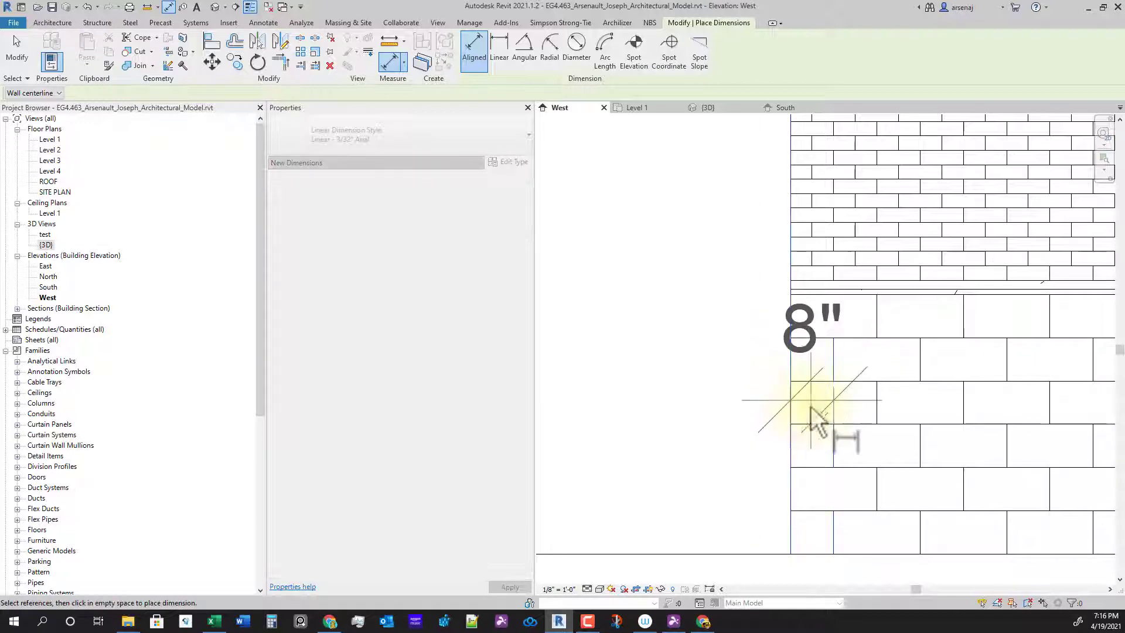
left_click(798, 446)
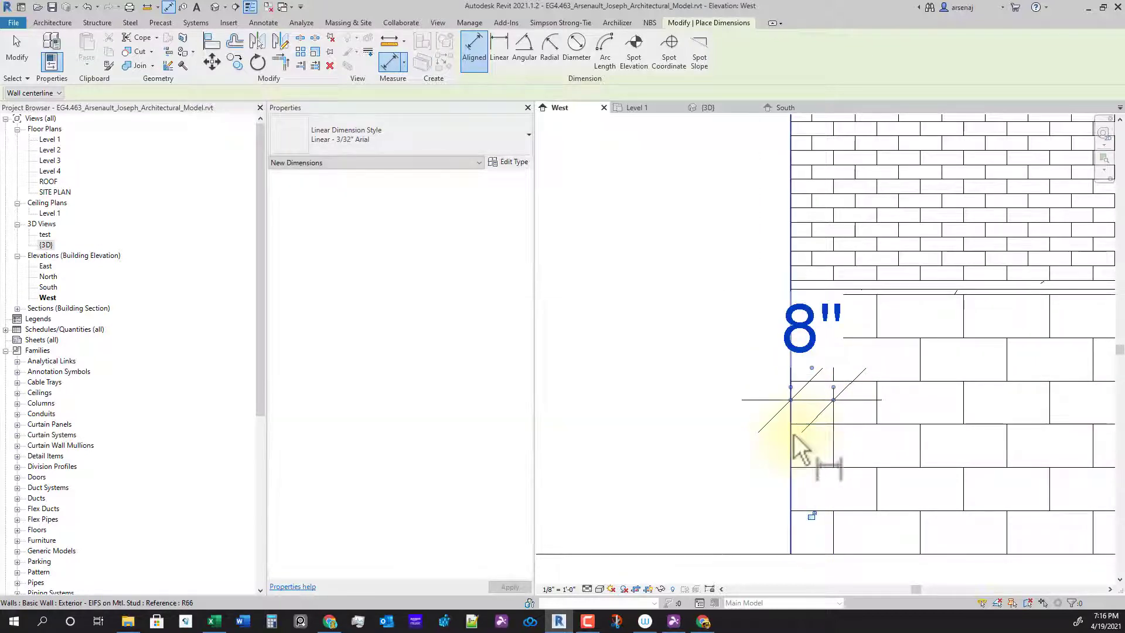
left_click(842, 464)
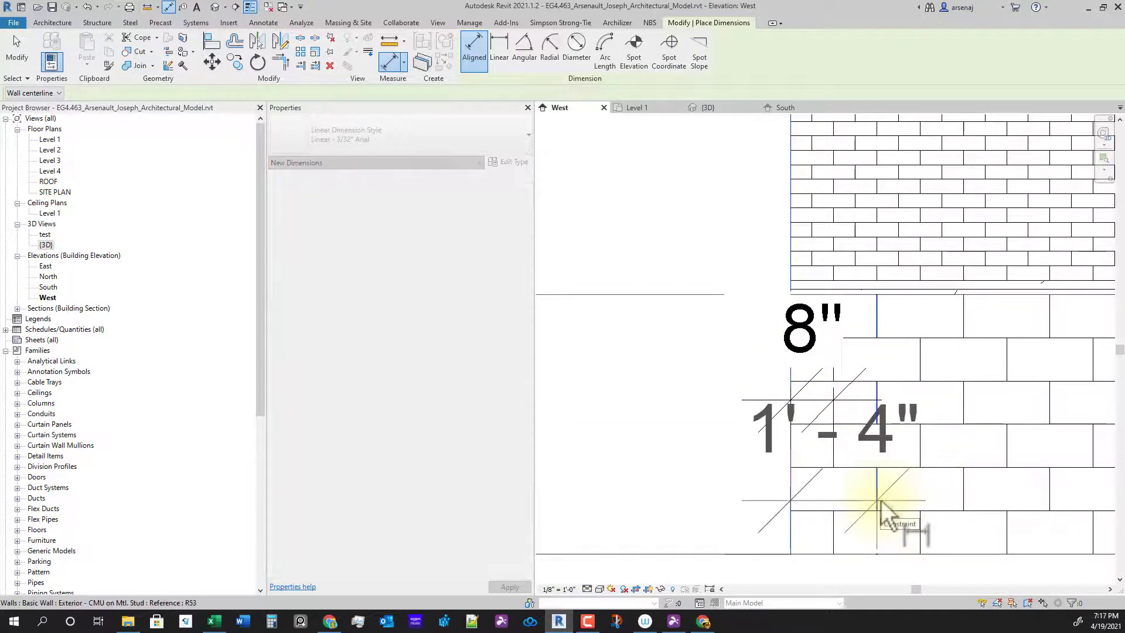
key("Escape")
Check the distances from the EIFS feature's south edge to the nearby vertical brick joints with temporary aligned dimensions
key("d")
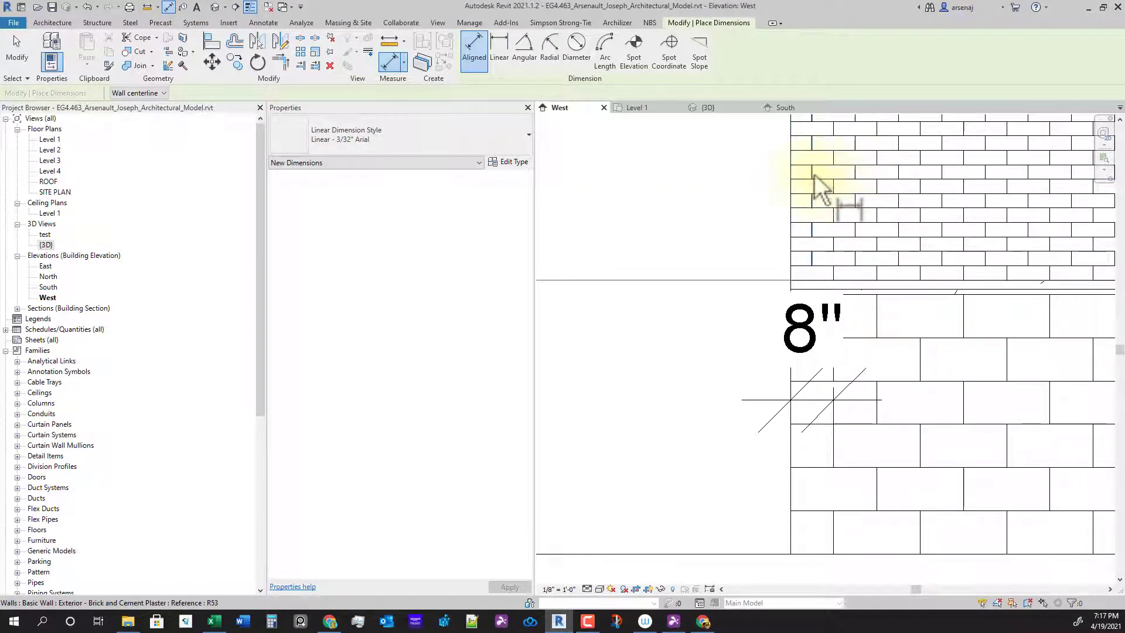
left_click(792, 174)
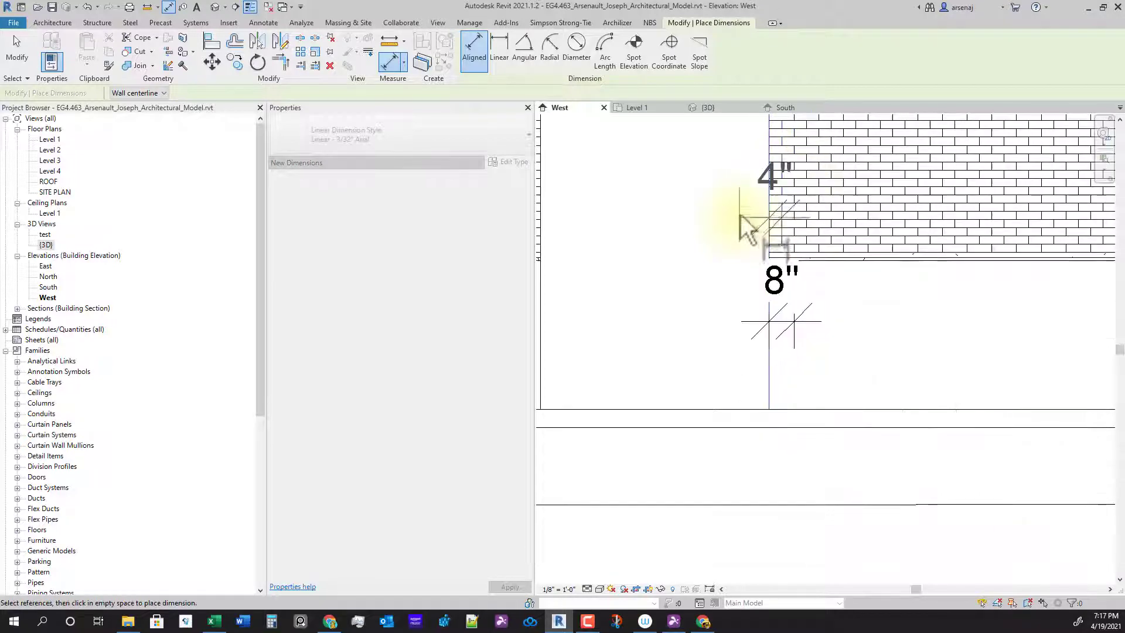
key("Escape")
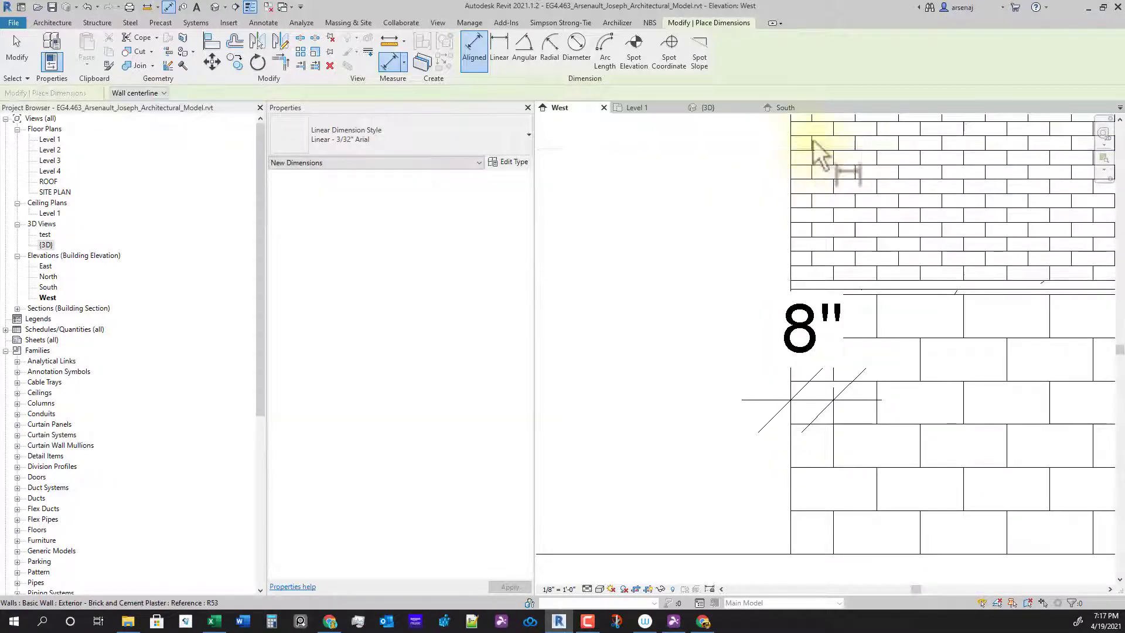
left_click(836, 159)
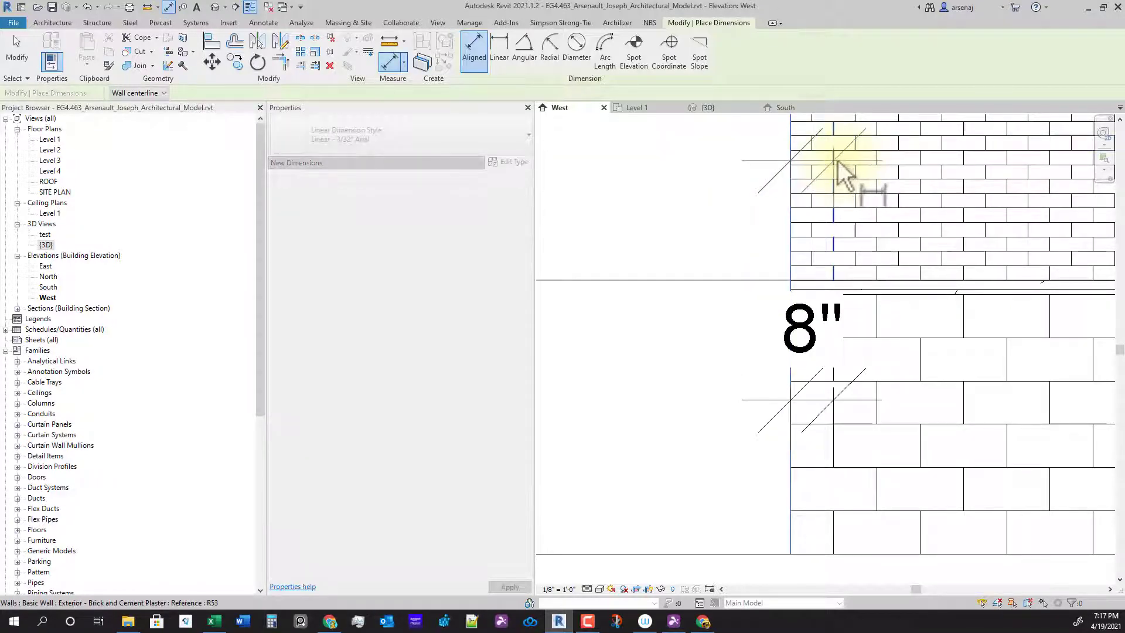
left_click(837, 160)
middle_click_drag(841, 209, 854, 301)
scroll(883, 277, "down", 1)
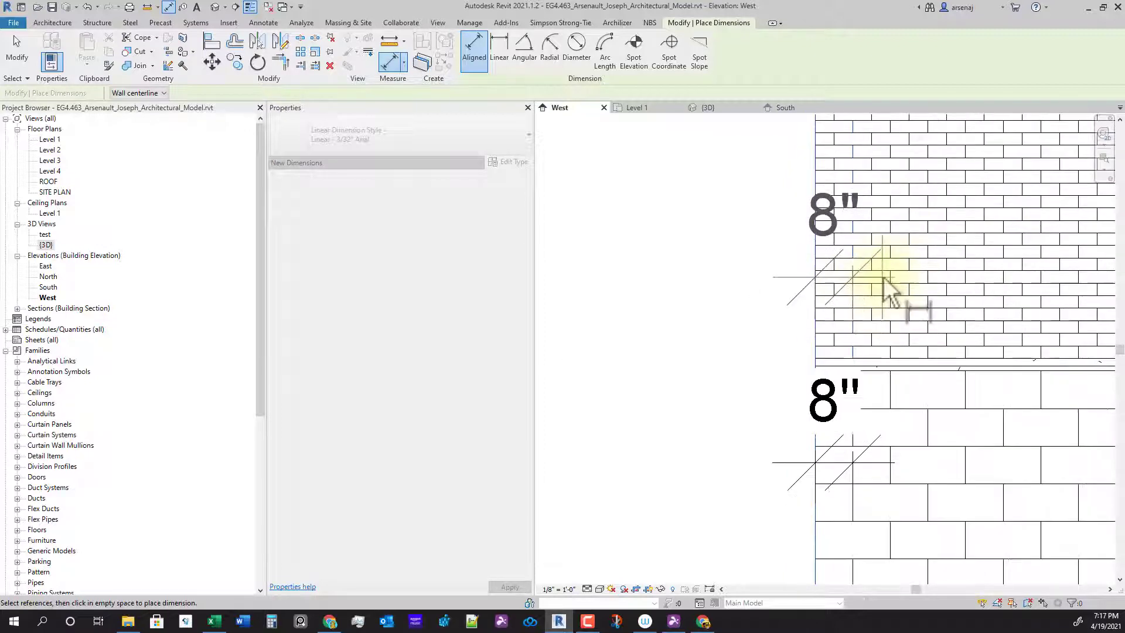
scroll(891, 293, "down", 3)
key("Escape")
key("Escape")
In the Level 1 plan, mirror the EIFS group about the storefront's centerline to place a copy beside its north end
middle_click_drag(786, 422, 892, 444)
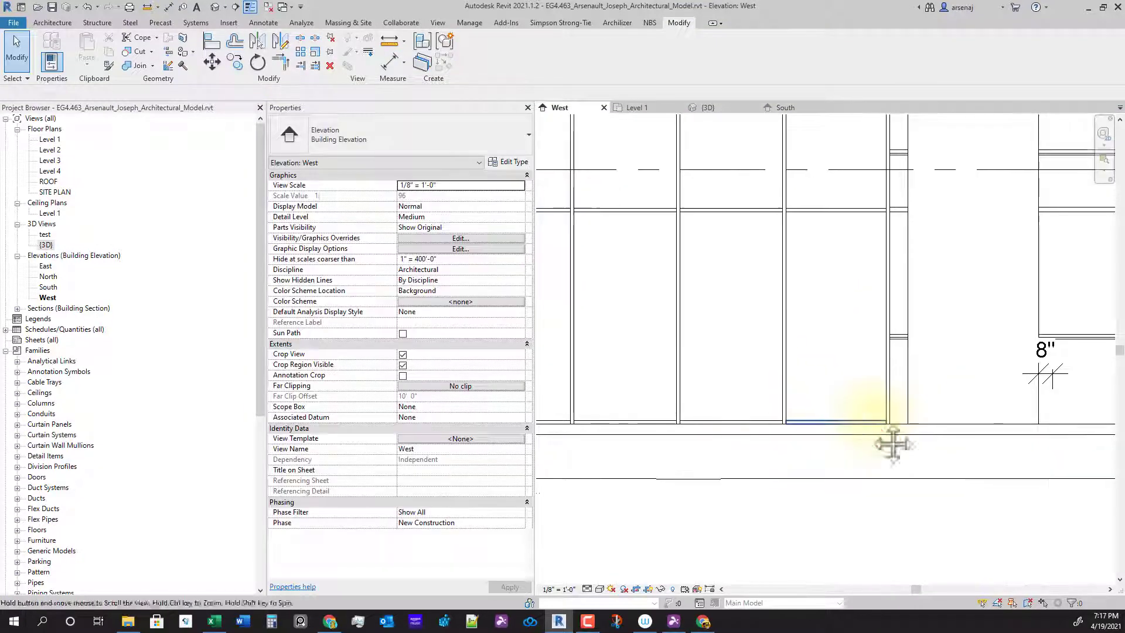
left_click(916, 434)
scroll(984, 457, "down", 3)
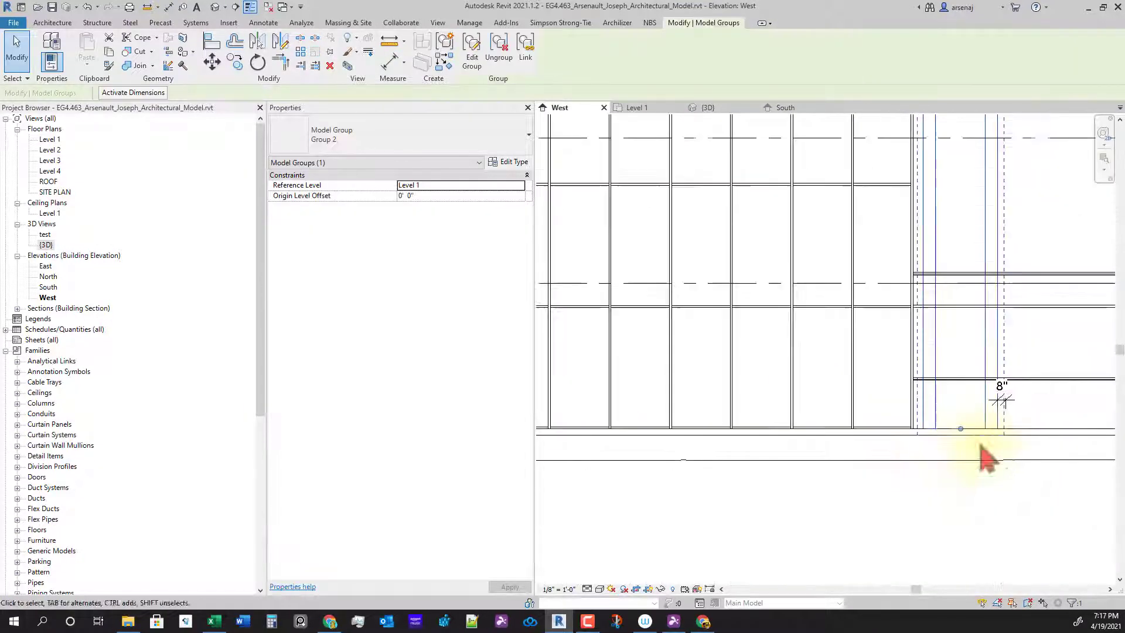
left_click(648, 109)
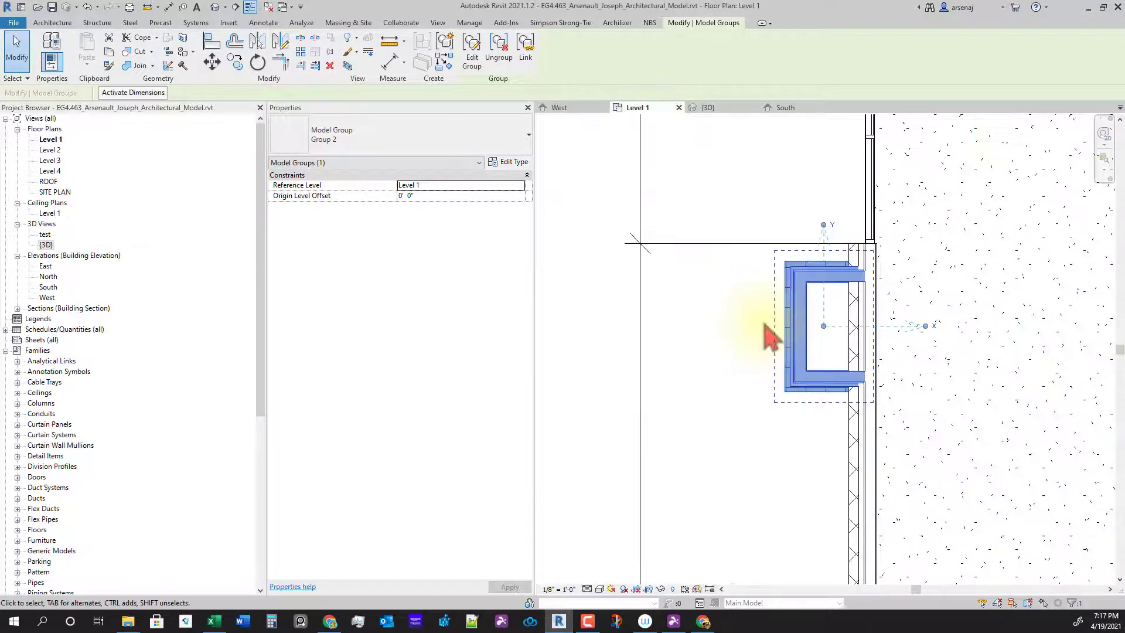
scroll(799, 432, "down", 3)
scroll(758, 319, "up", 1)
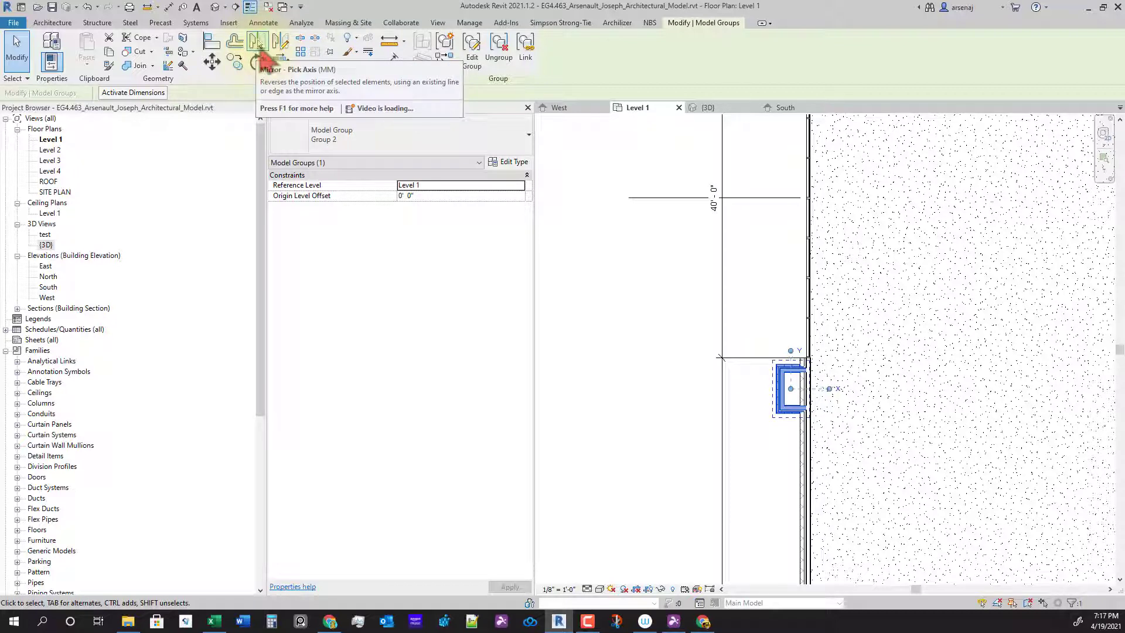
left_click(262, 44)
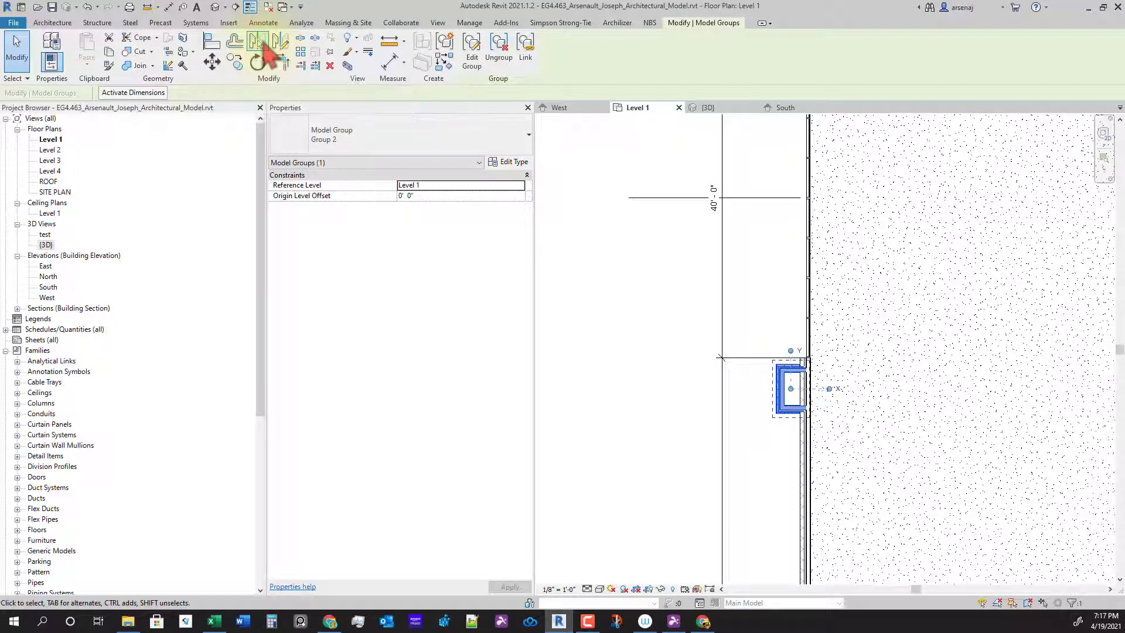
left_click(756, 199)
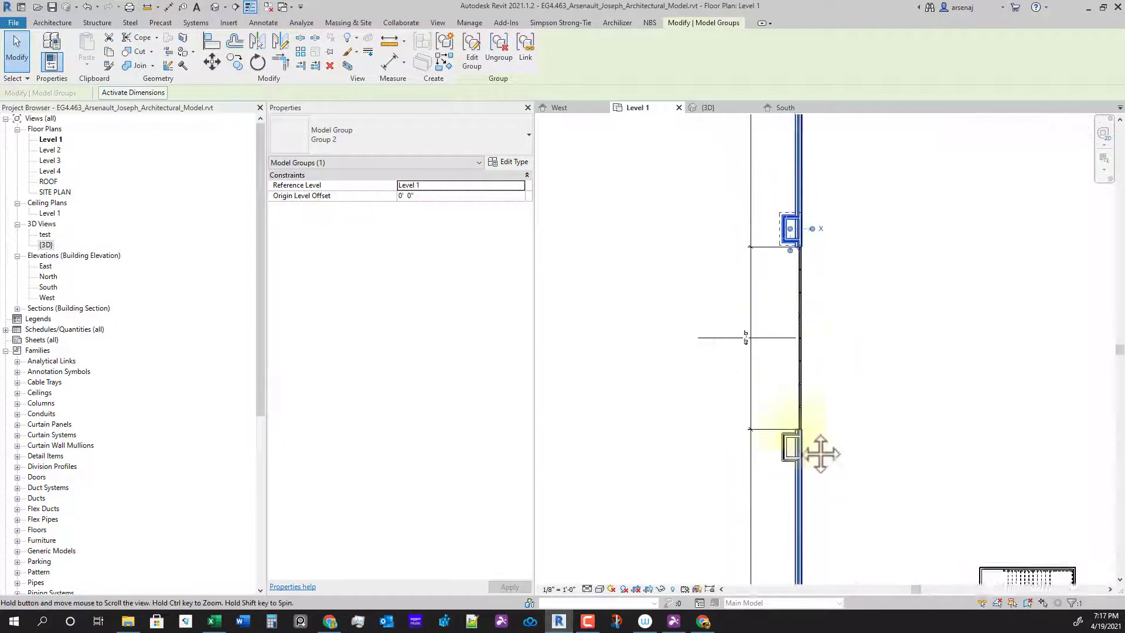
key("Escape")
Start an alignment where the storefront's south end meets the adjacent EIFS feature in plan
scroll(827, 293, "up", 4)
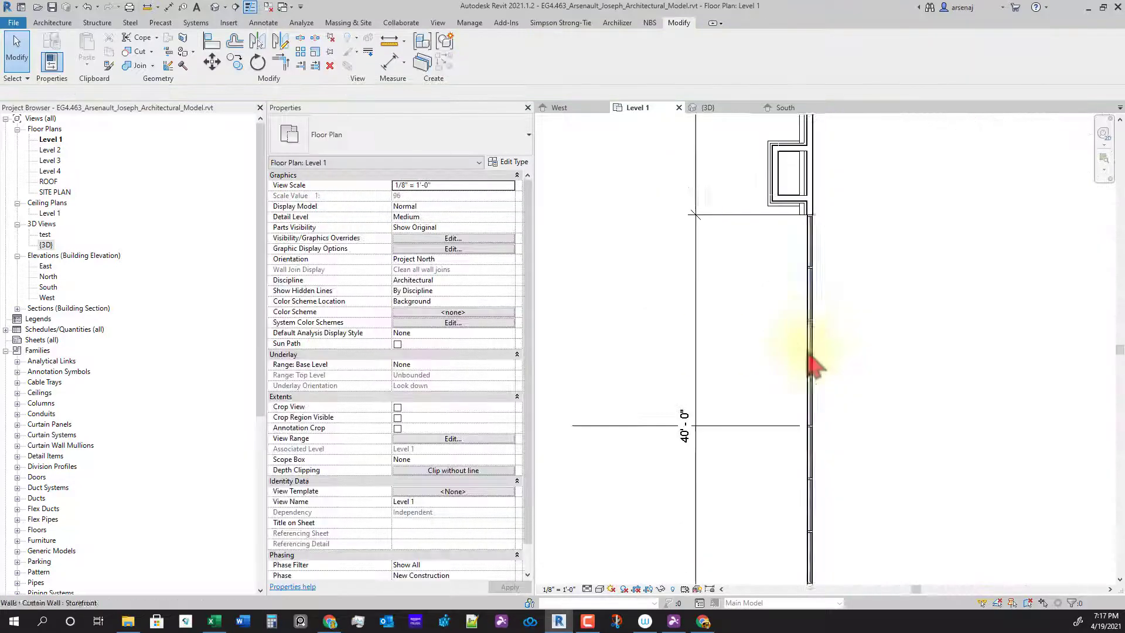
scroll(747, 264, "down", 1)
mouse_move(791, 374)
middle_mouse_down()
mouse_move(791, 386)
mouse_move(791, 357)
middle_mouse_up()
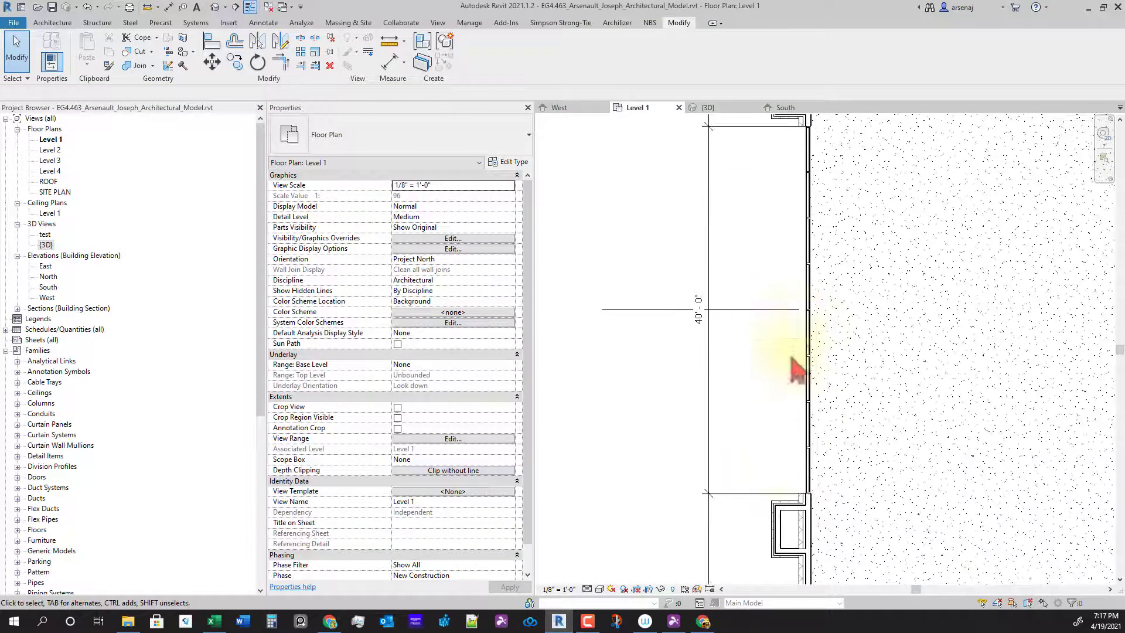
middle_click_drag(823, 488, 809, 404)
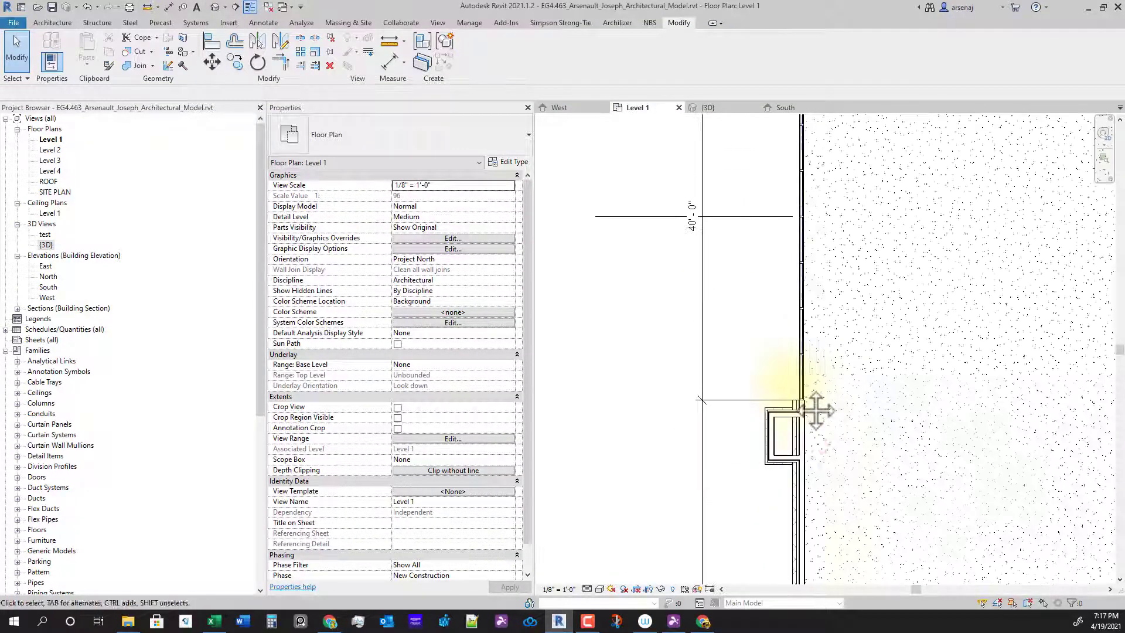
scroll(816, 436, "up", 1)
key("l")
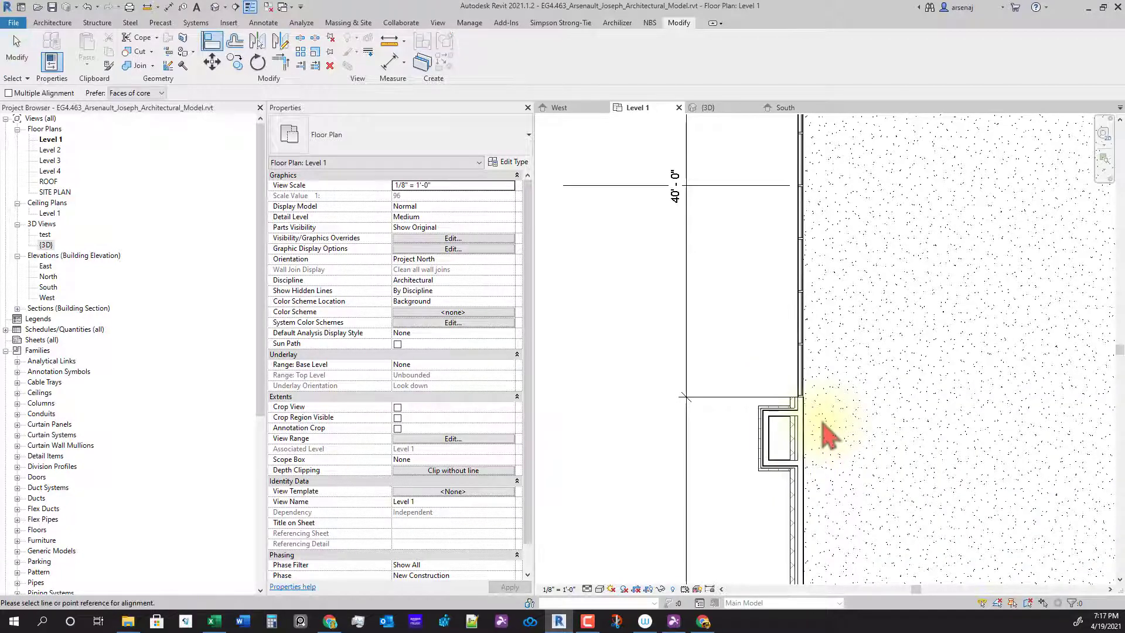
scroll(790, 476, "up", 2)
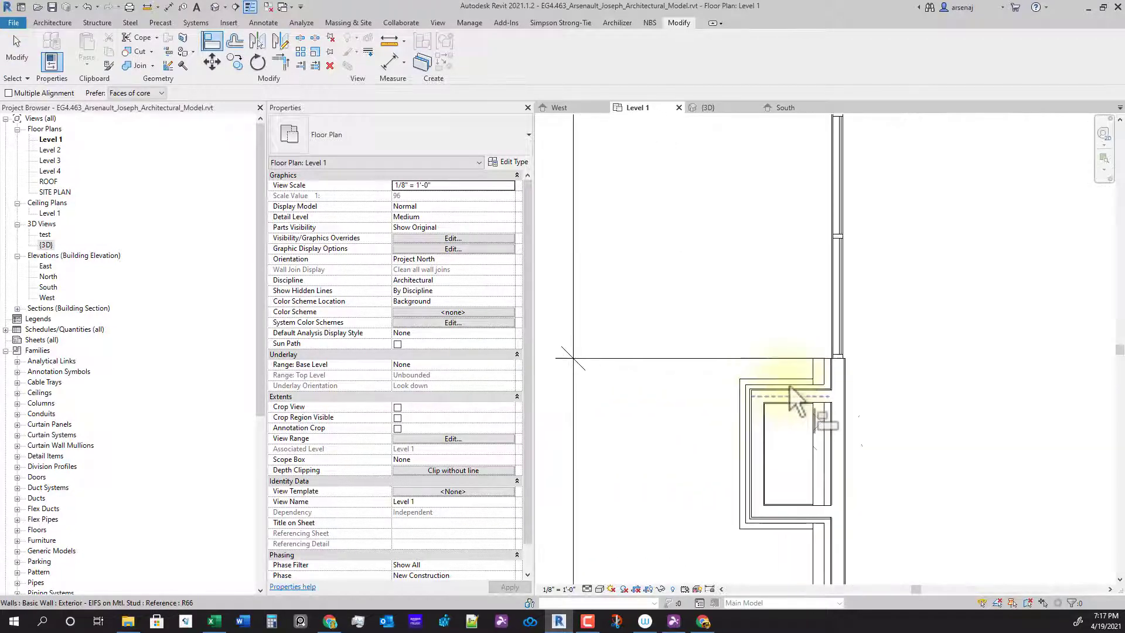
On the Level 1 plan, try to align the storefront curtain wall's end with the face of the adjoining exterior pier wall
left_click(788, 381)
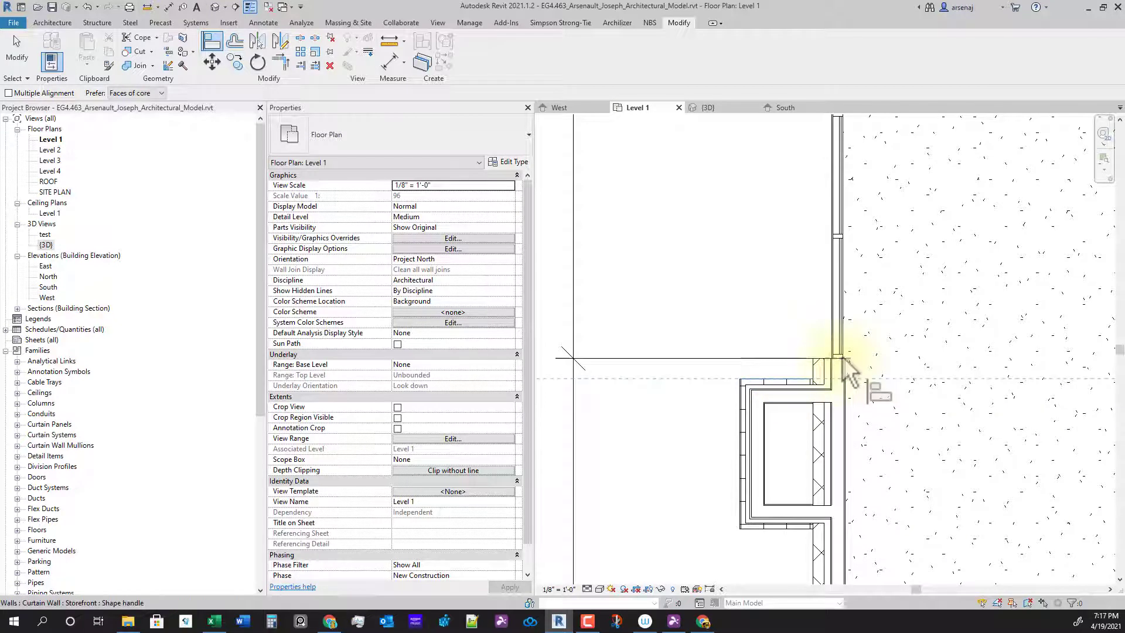
left_click(835, 353)
scroll(791, 287, "down", 3)
middle_click_drag(776, 152, 812, 393)
scroll(805, 223, "up", 2)
scroll(805, 223, "up", 1)
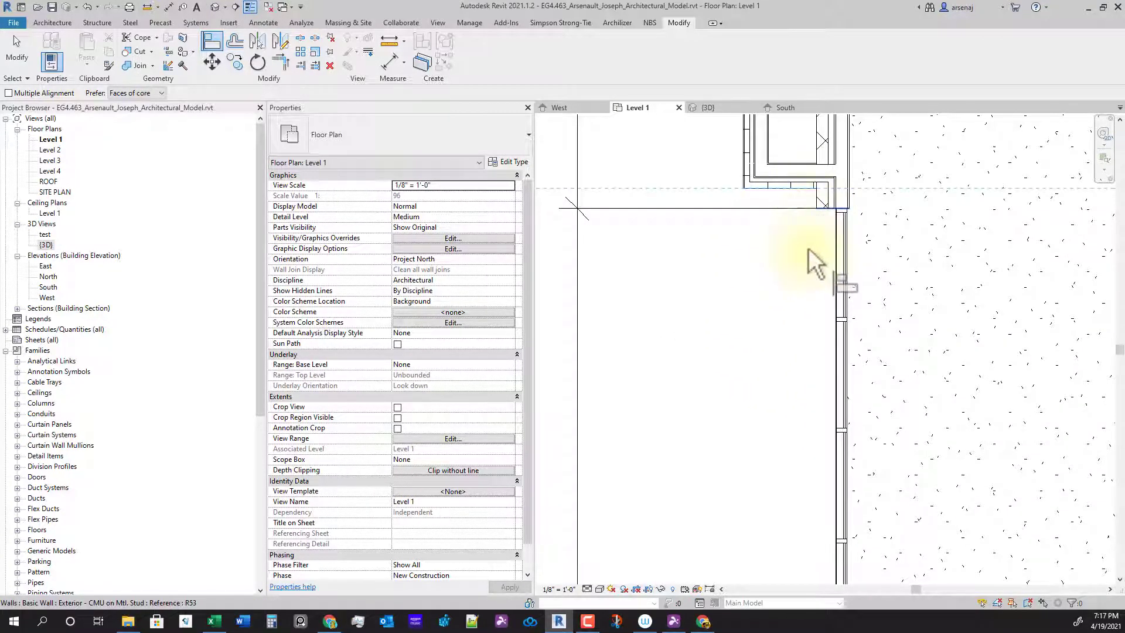
scroll(809, 249, "down", 3)
middle_click_drag(804, 267, 805, 192)
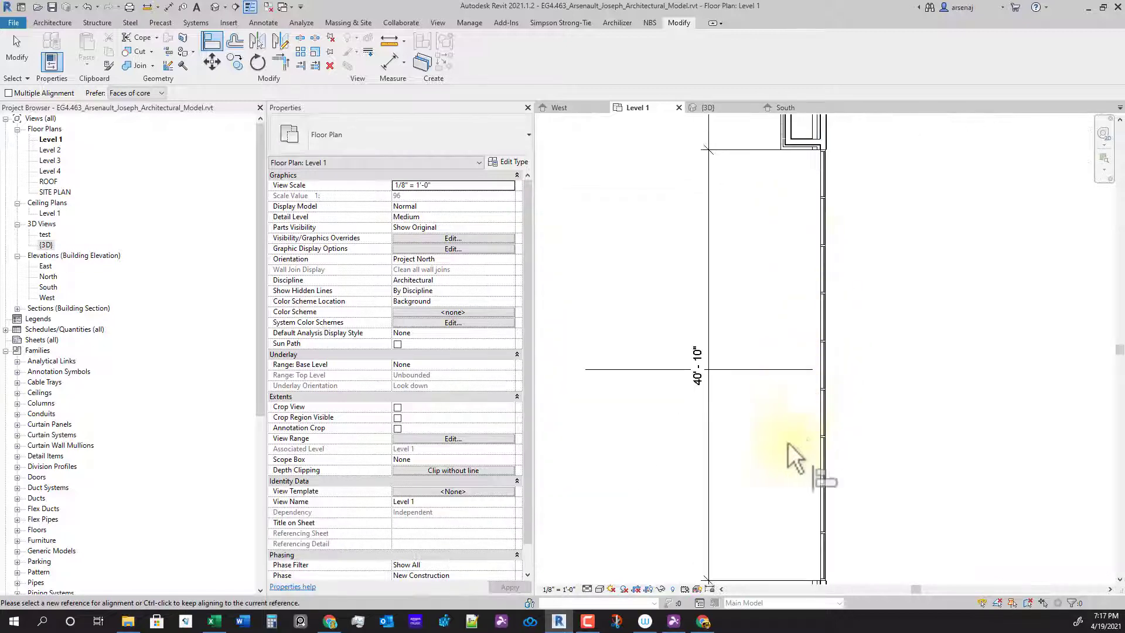
scroll(787, 372, "down", 1)
middle_click_drag(791, 407, 782, 187)
scroll(808, 429, "down", 1)
scroll(810, 435, "up", 1)
Open the West elevation and undo the last changes to the curtain wall's end positions
left_click(580, 109)
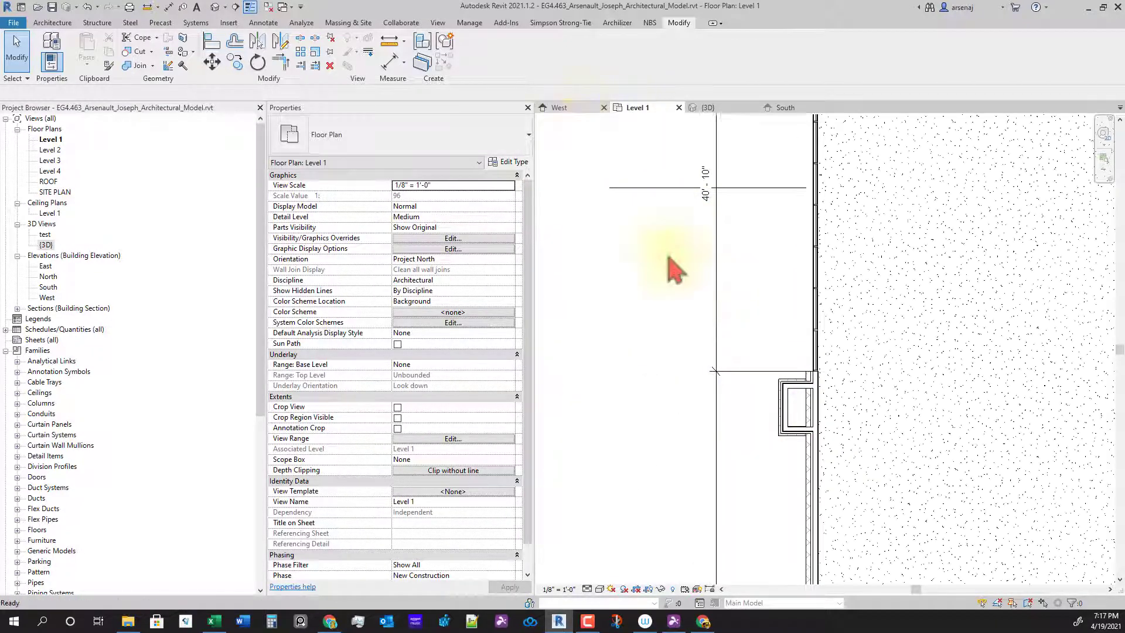
scroll(816, 314, "down", 2)
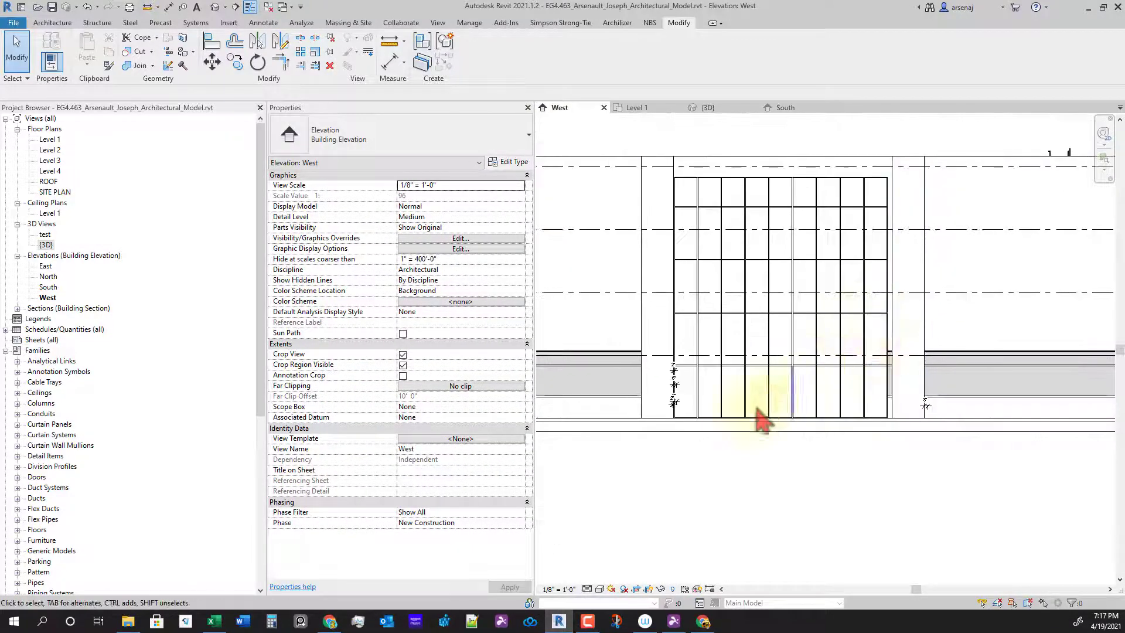
scroll(641, 404, "up", 1)
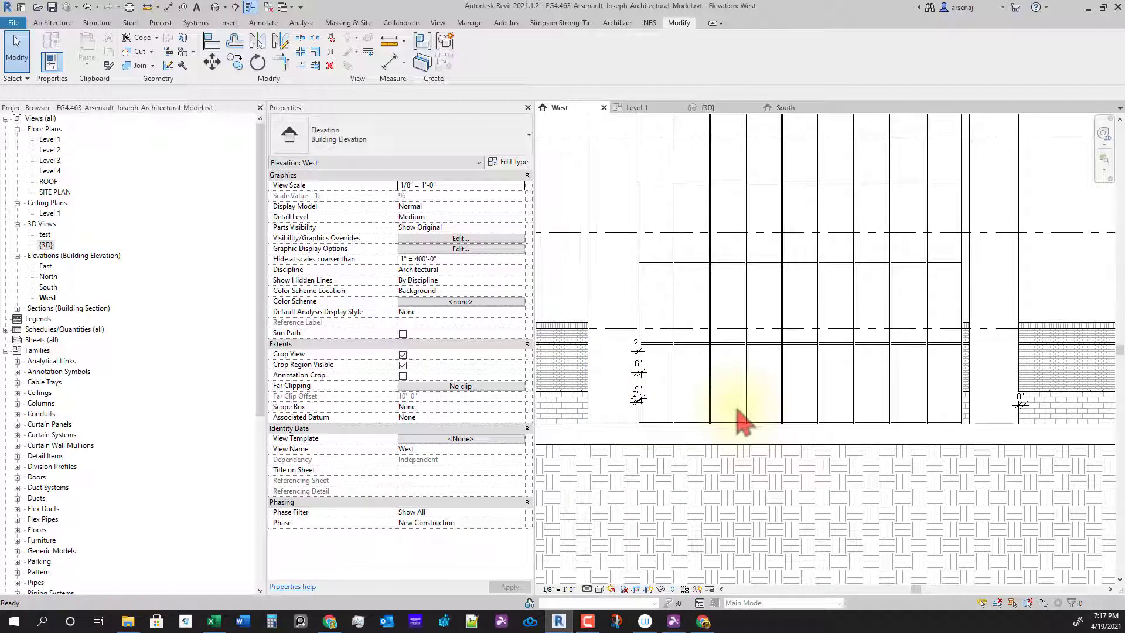
key("ctrl+z")
middle_click_drag(696, 343, 708, 379)
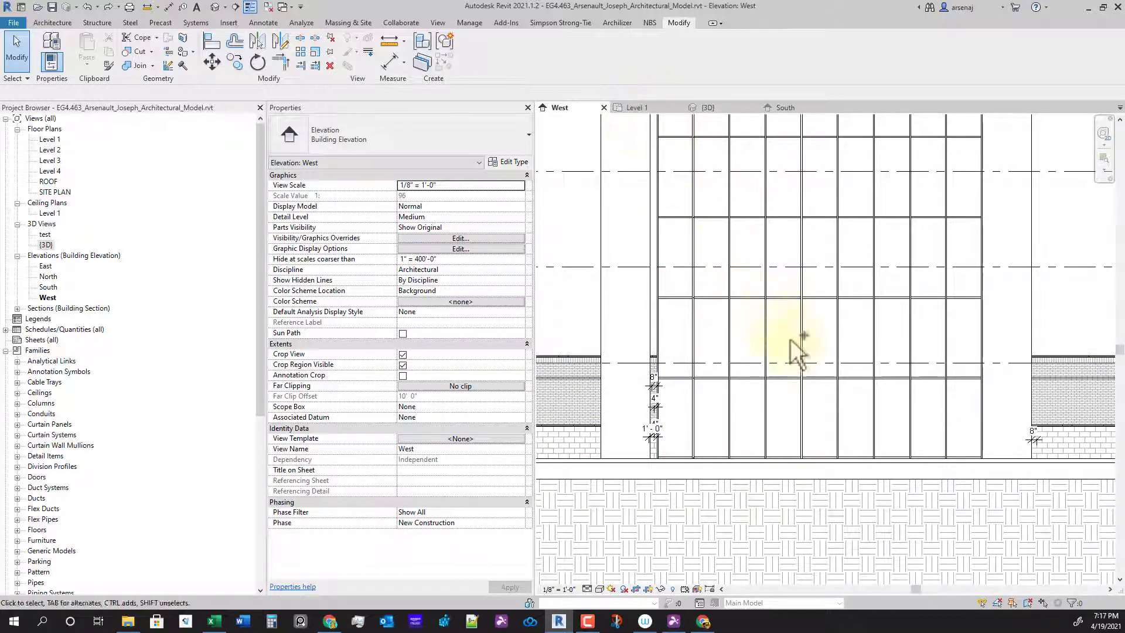
key("ctrl+z")
middle_click_drag(913, 307, 936, 355)
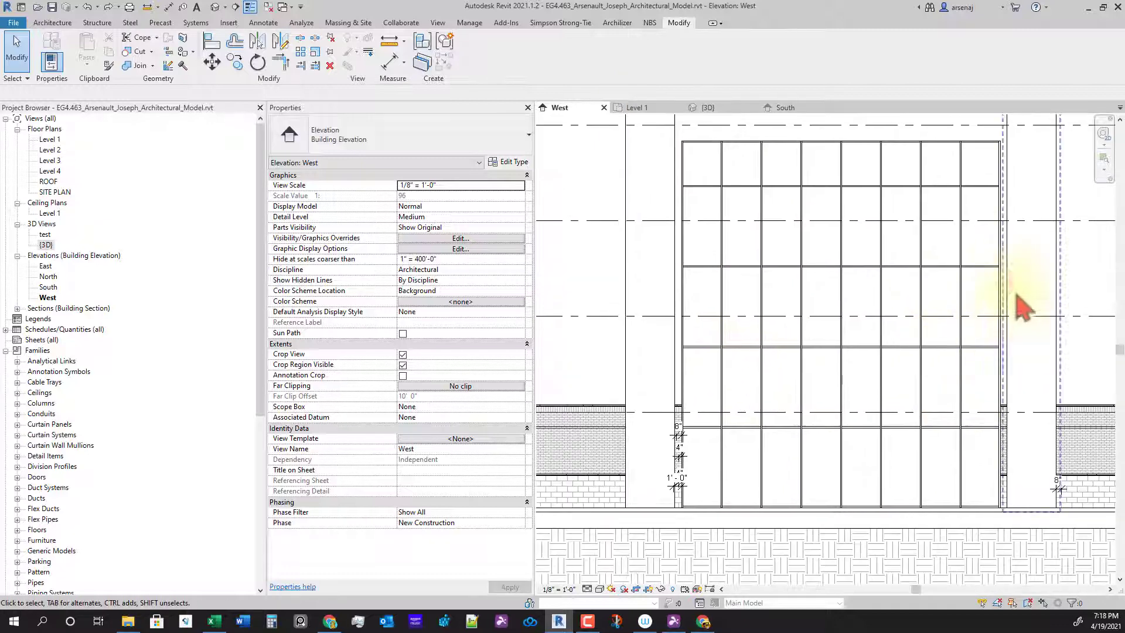
Add an aligned dimension across the gap between the curtain wall's right end and the adjoining pier
middle_click_drag(1012, 287, 1006, 393)
scroll(992, 278, "up", 1)
left_click(998, 288)
scroll(1000, 432, "down", 2)
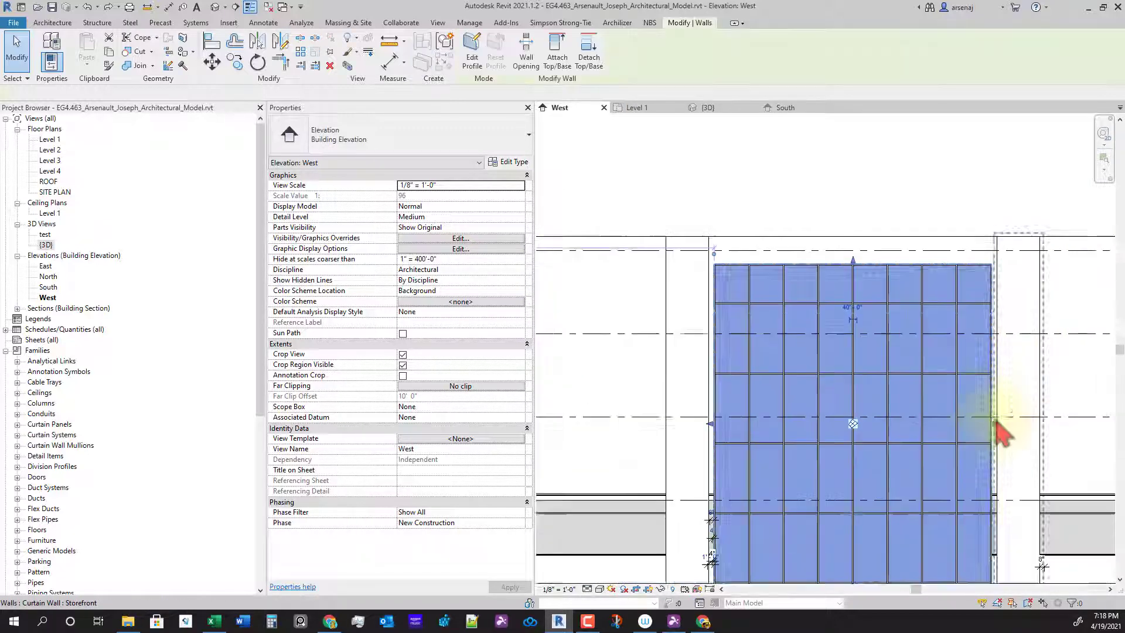
scroll(990, 323, "up", 1)
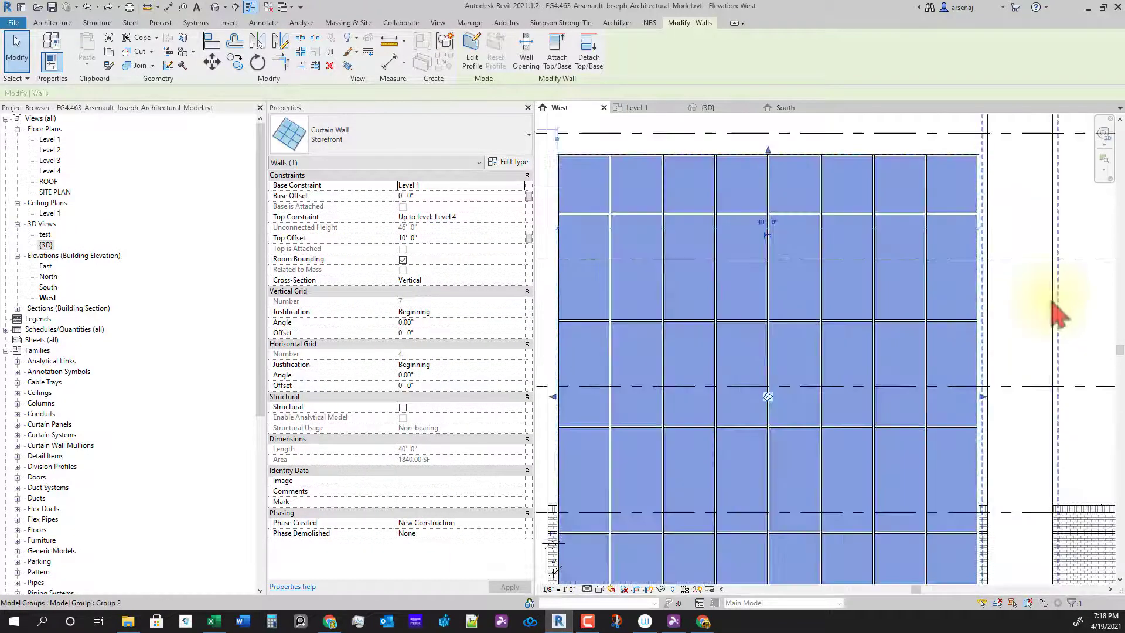
key("d")
key("i")
scroll(1052, 311, "up", 2)
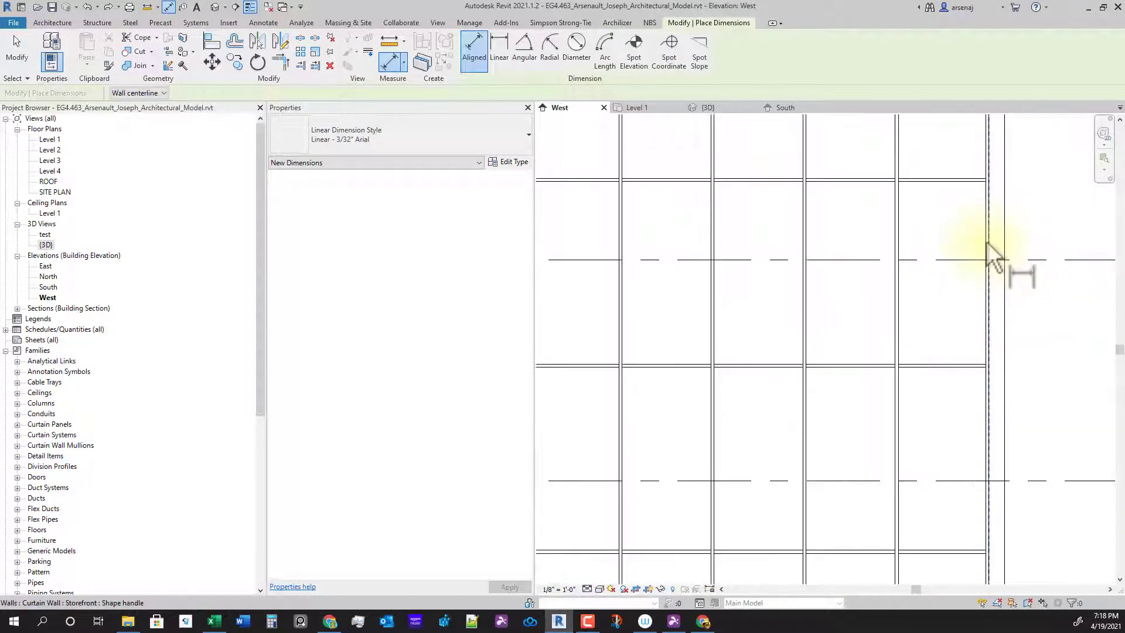
left_click(988, 245)
left_click(962, 237)
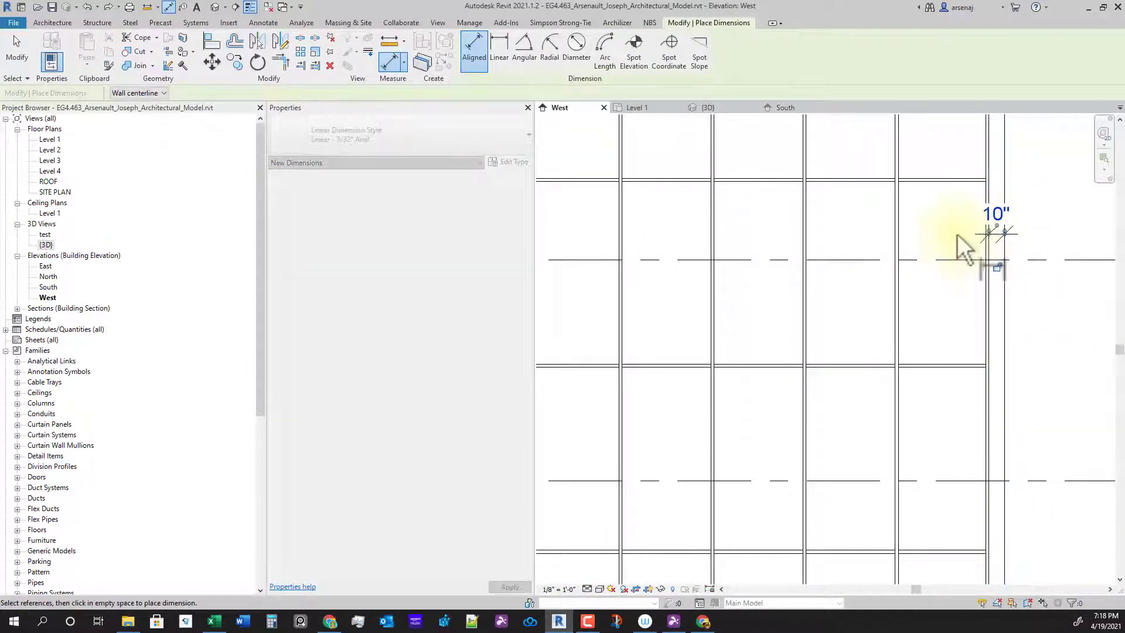
Add an aligned dimension across the gap between the left pier and the curtain wall's left end
scroll(957, 236, "down", 3)
middle_click_drag(641, 295, 831, 334)
scroll(682, 271, "up", 2)
left_click(682, 270)
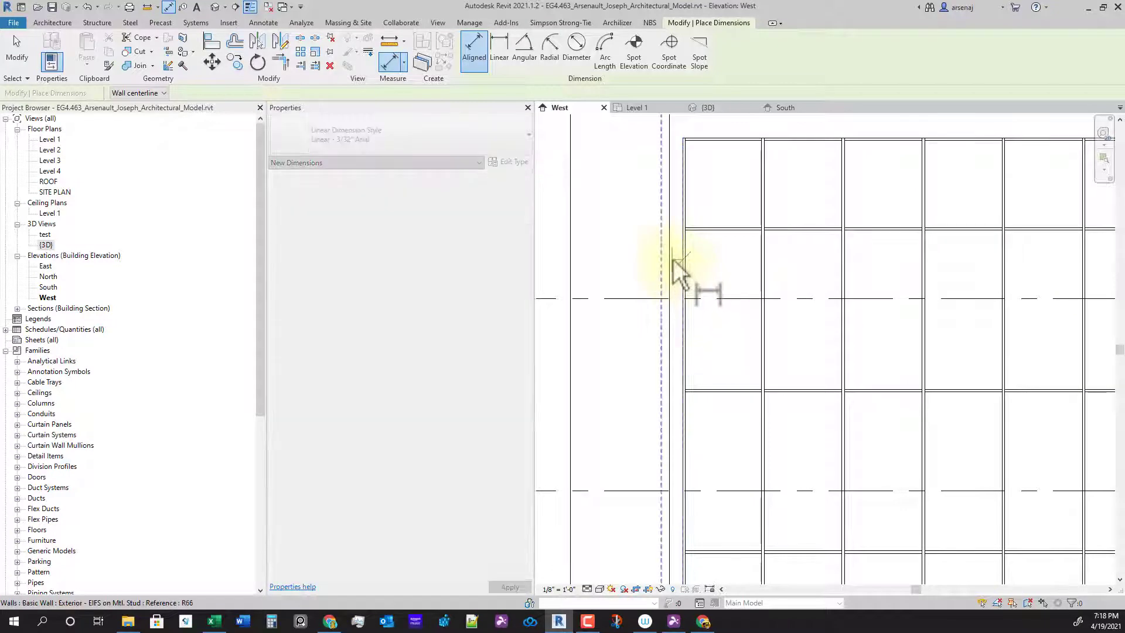
left_click(671, 259)
left_click(740, 270)
scroll(739, 269, "down", 1)
scroll(825, 301, "down", 1)
middle_click_drag(923, 232, 868, 234)
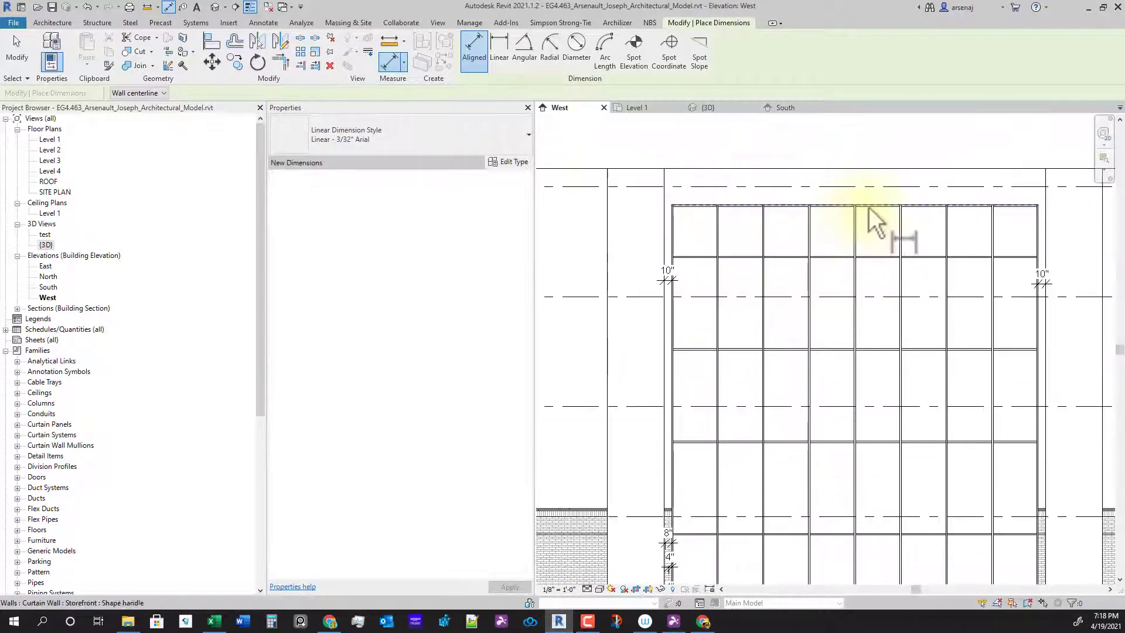
Set the storefront curtain wall's length to 40' 20" through its temporary dimension
key("Escape")
key("Escape")
left_click(869, 222)
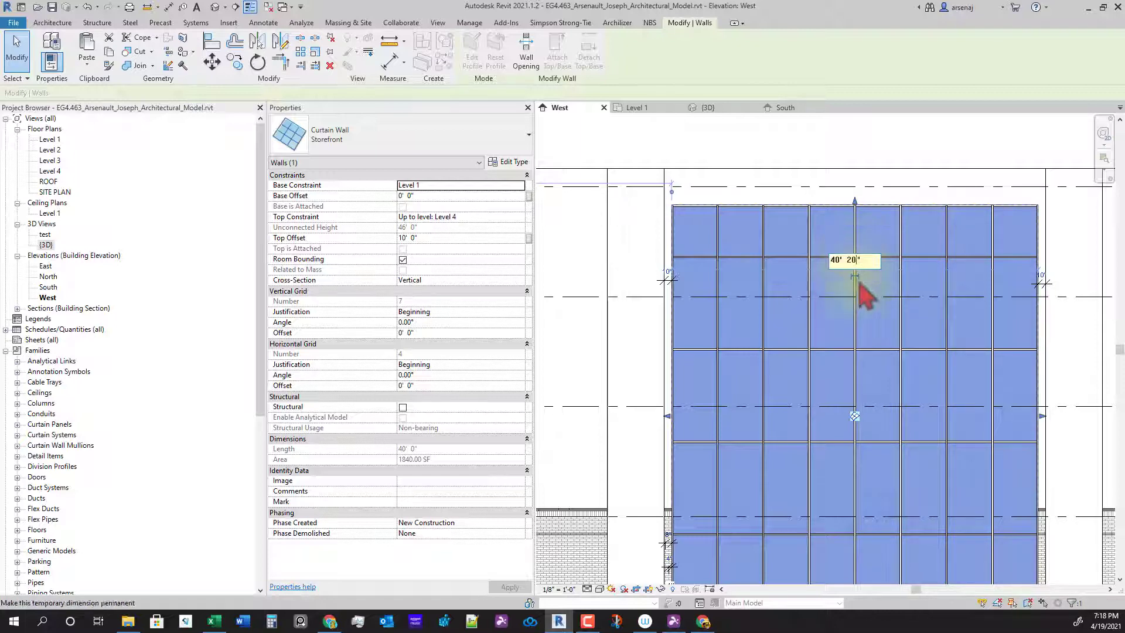
key("Return")
scroll(885, 311, "up", 1)
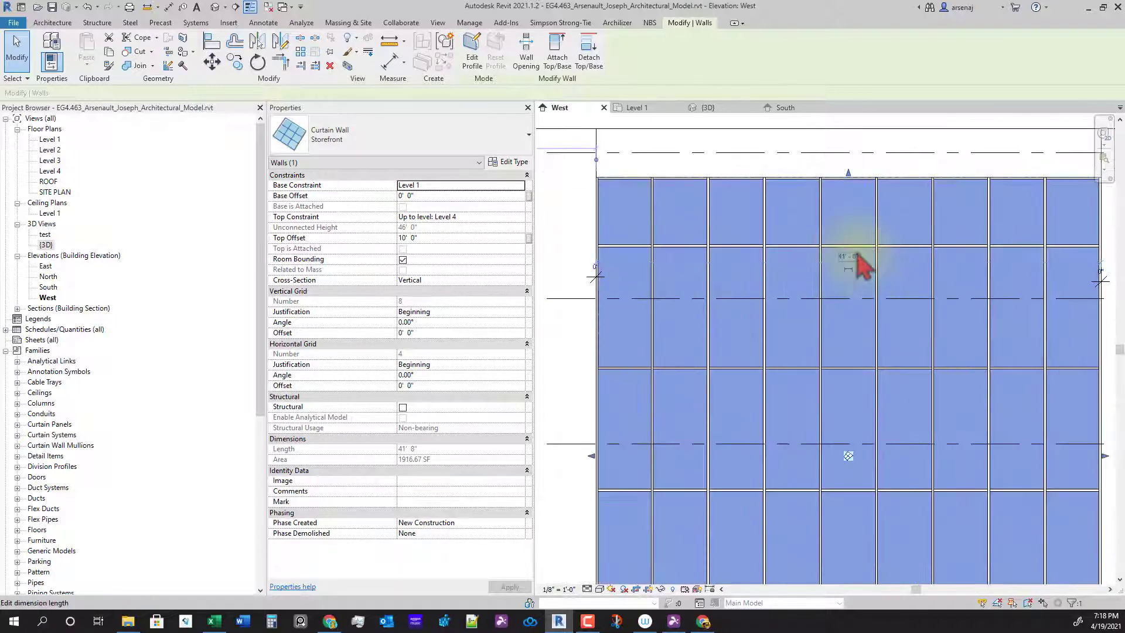
left_click(854, 256)
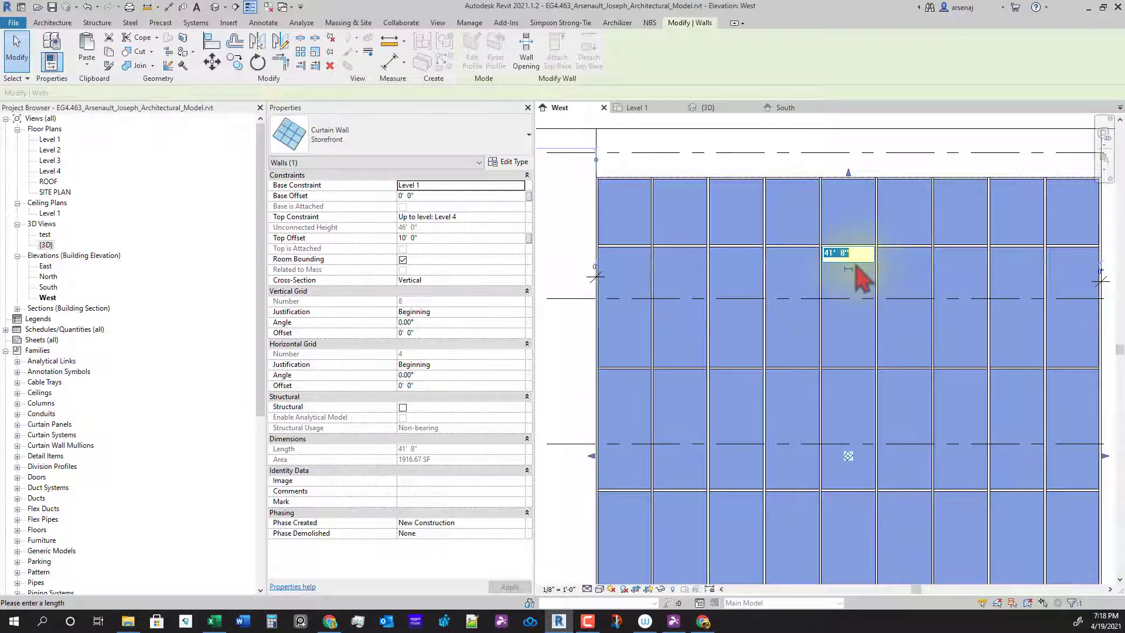
scroll(851, 270, "up", 3)
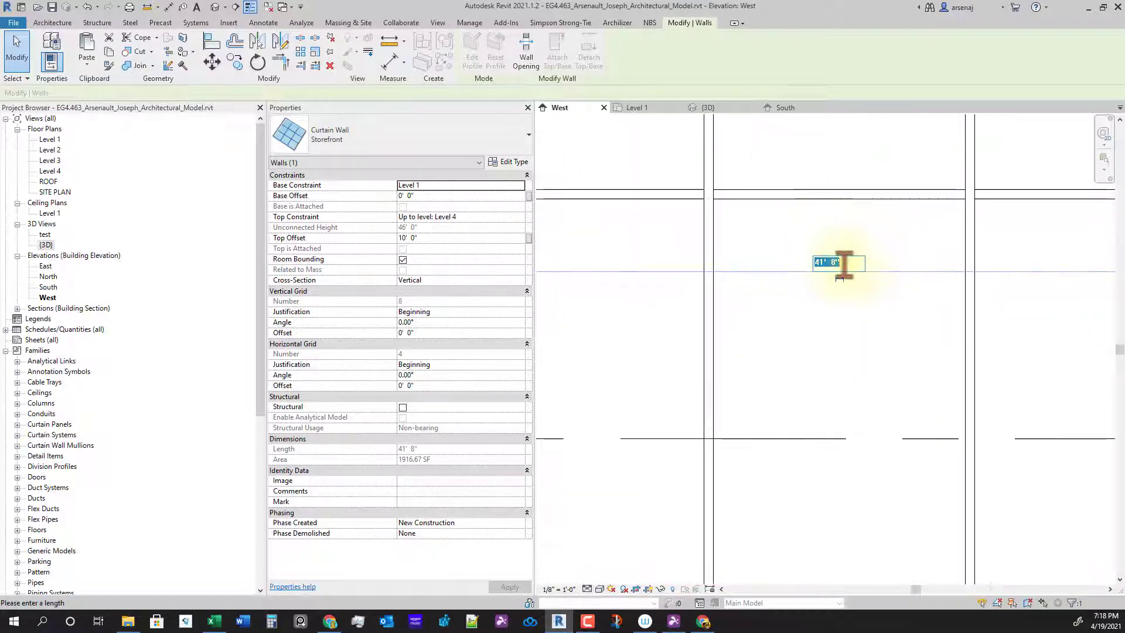
scroll(873, 271, "down", 5)
key("Escape")
key("Escape")
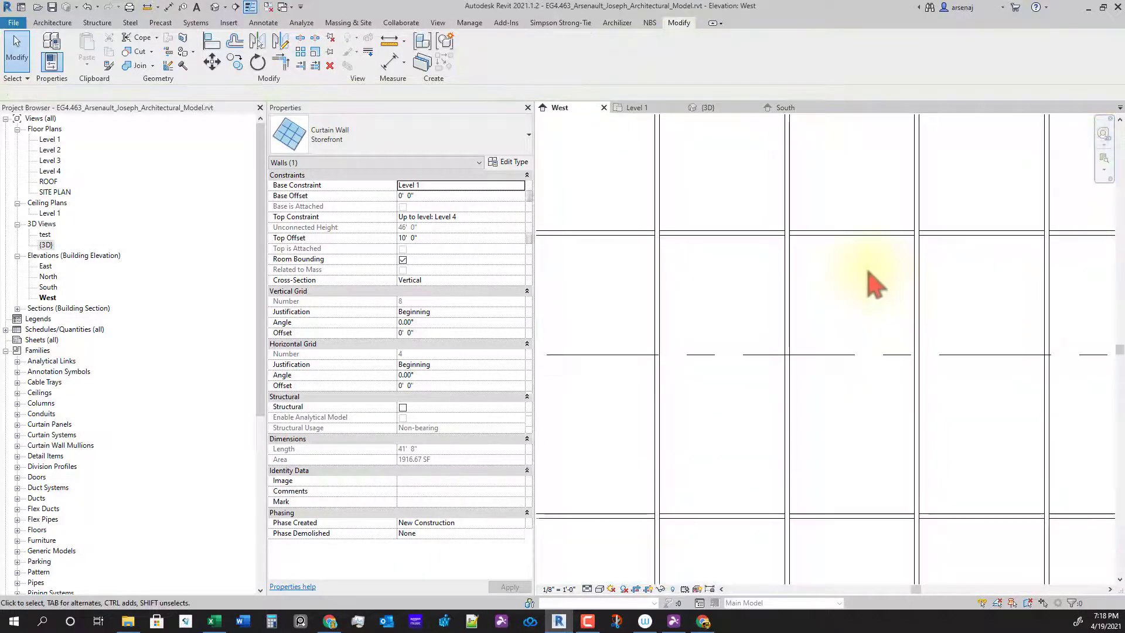
scroll(884, 364, "down", 5)
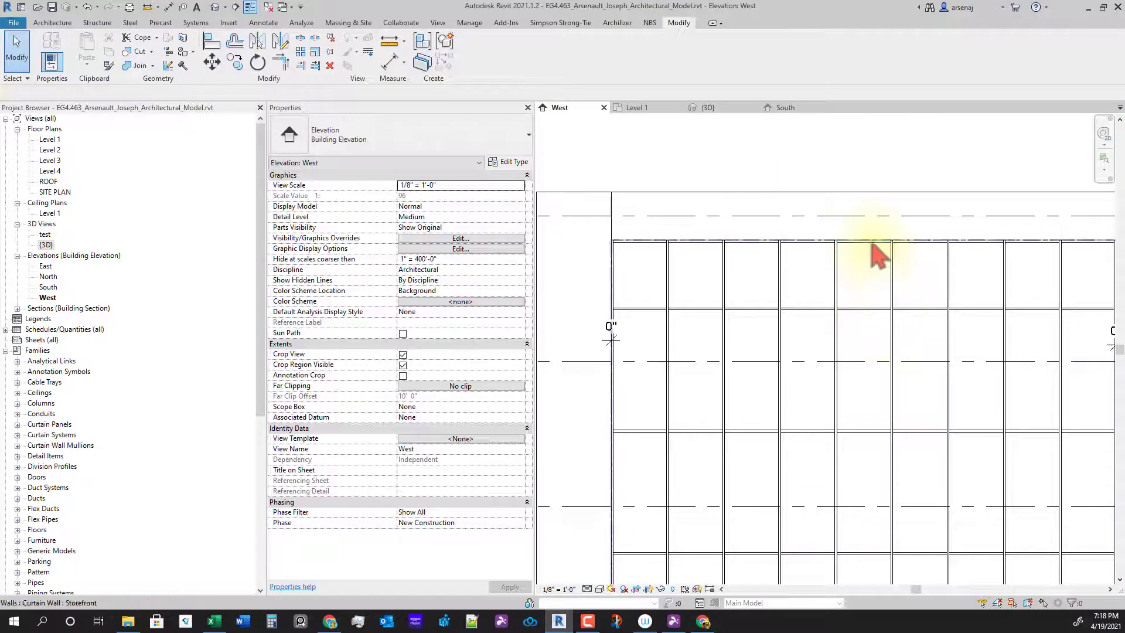
Set the curtain wall's length back to 40 feet
left_click(876, 305)
left_click(867, 326)
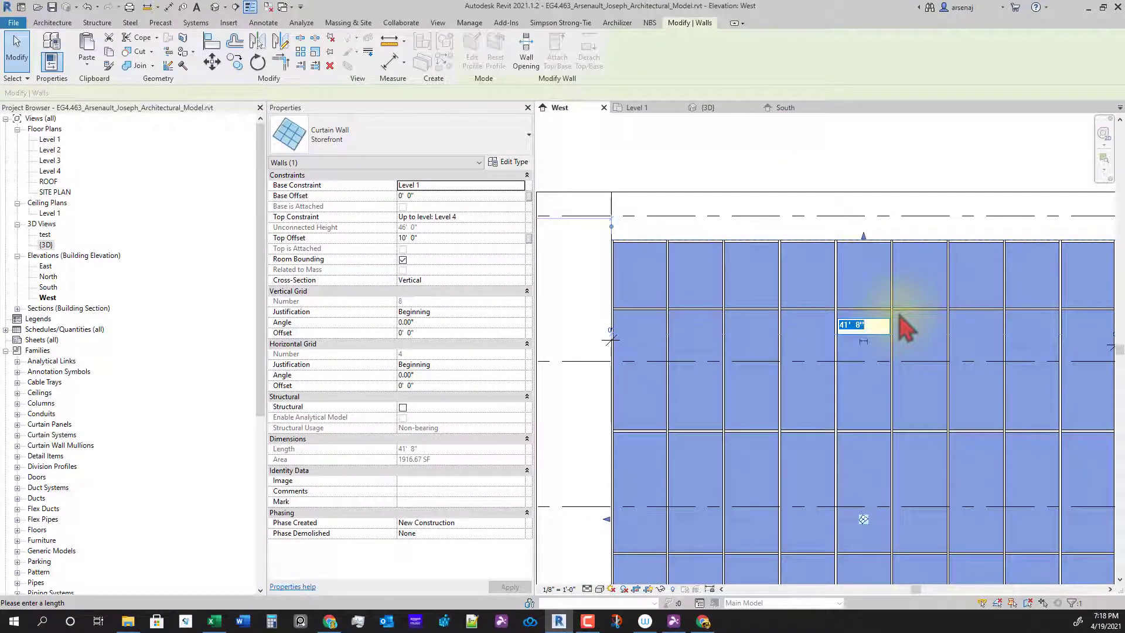
key("Return")
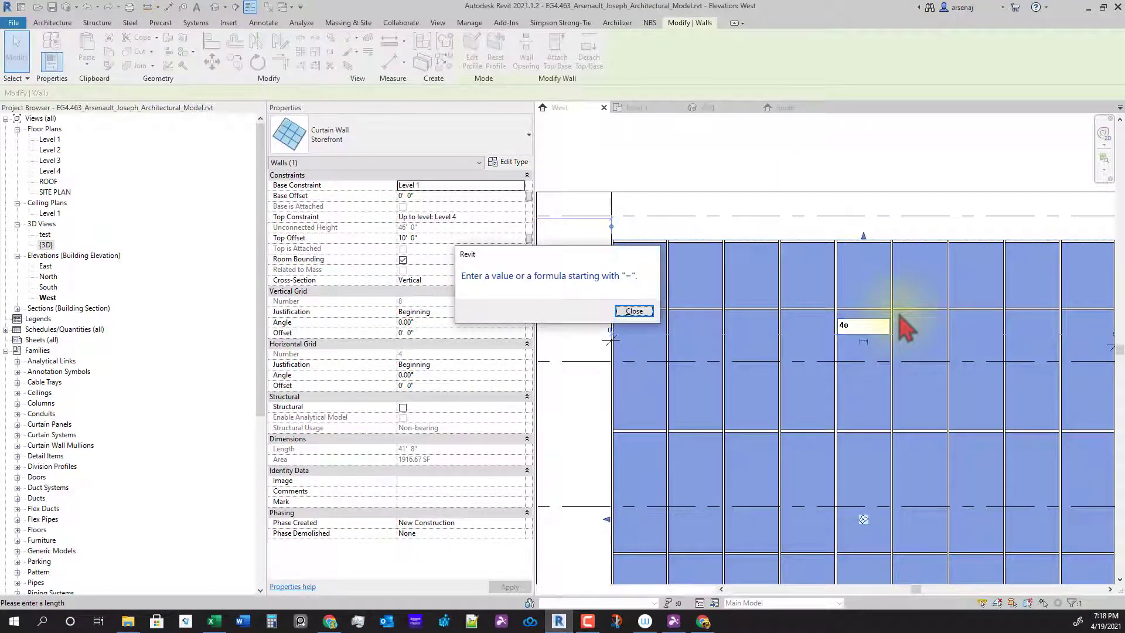
key("Return")
key("BackSpace")
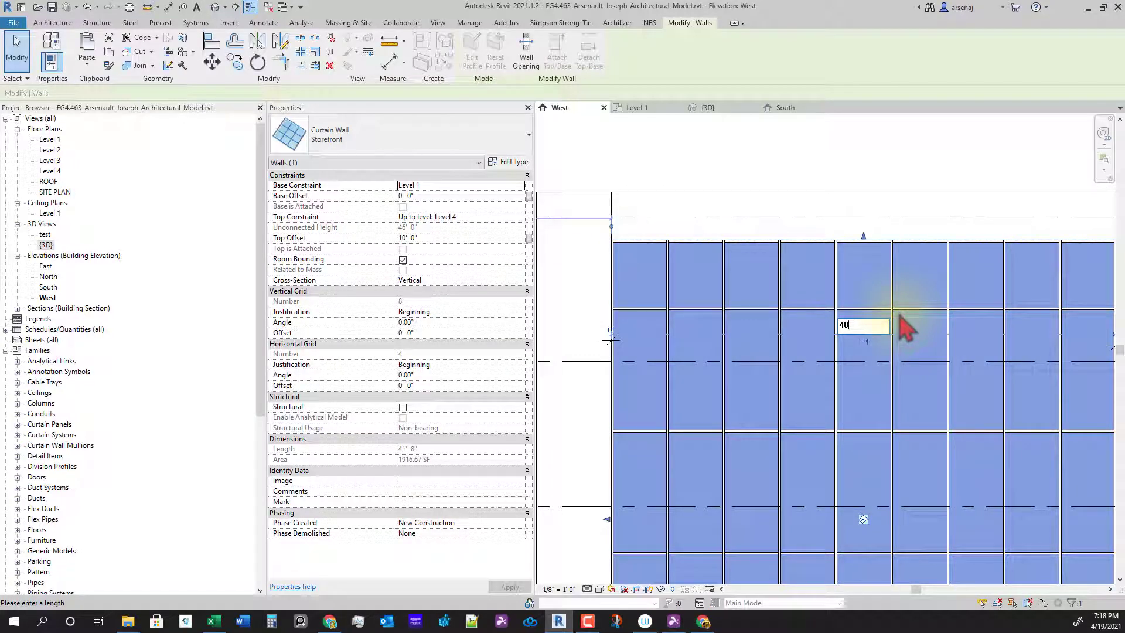
key("Return")
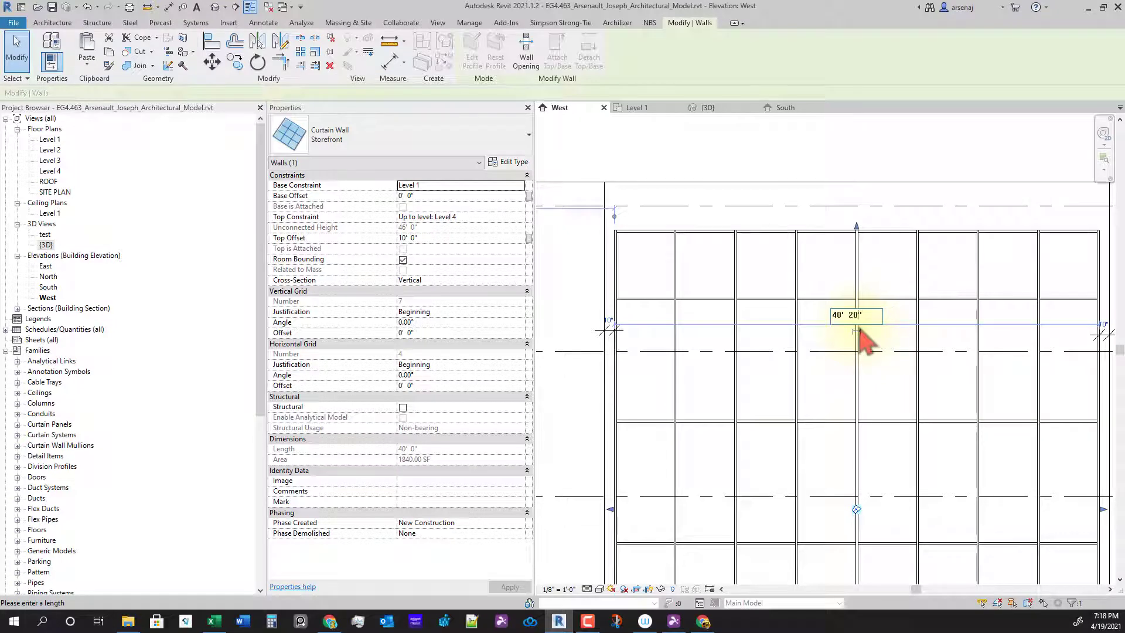
Extend the curtain wall to a length of 40' 20" again so it spans between both piers
key("Return")
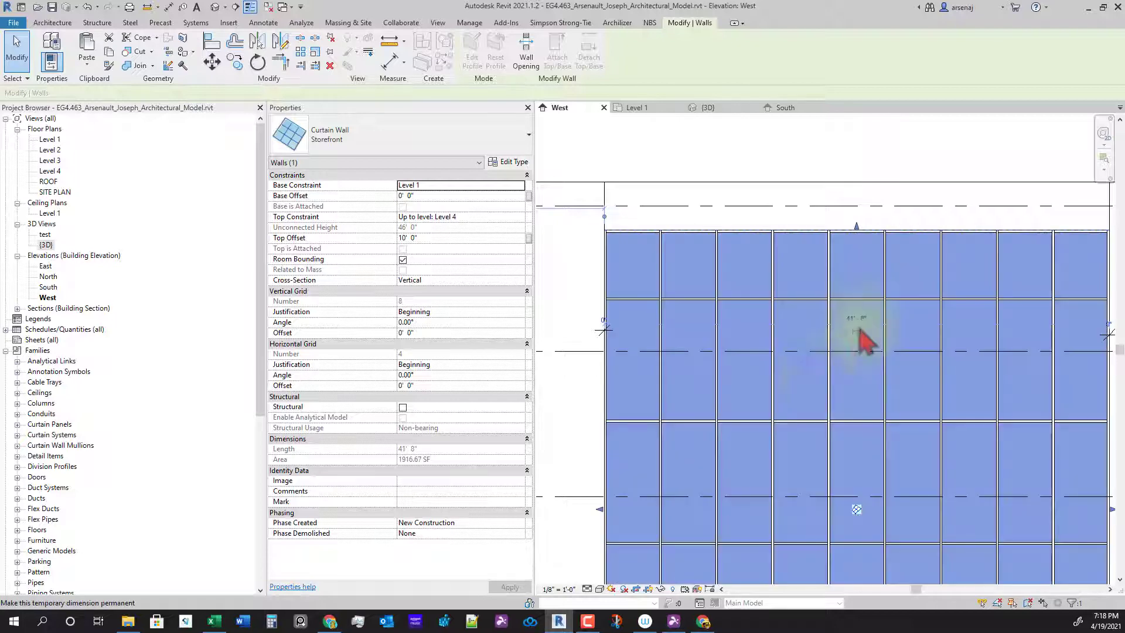
left_click(807, 384)
scroll(869, 334, "up", 1)
scroll(859, 290, "down", 1)
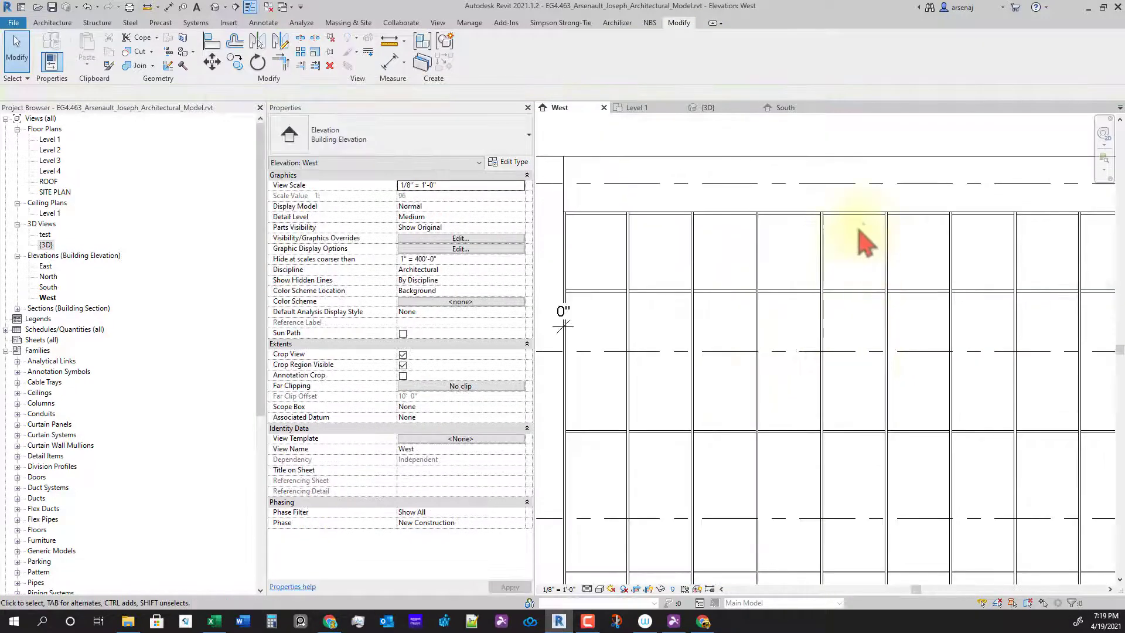
left_click(873, 329)
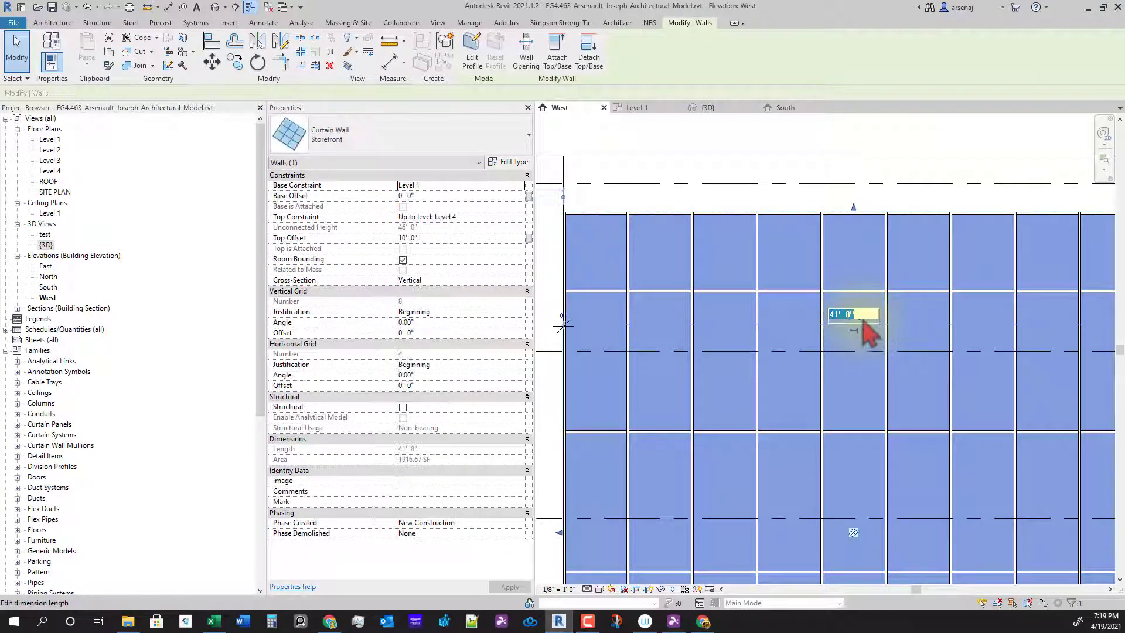
key("Escape")
Delete the two gap dimensions at the upper left and upper right edges of the curtain wall
left_click(568, 325)
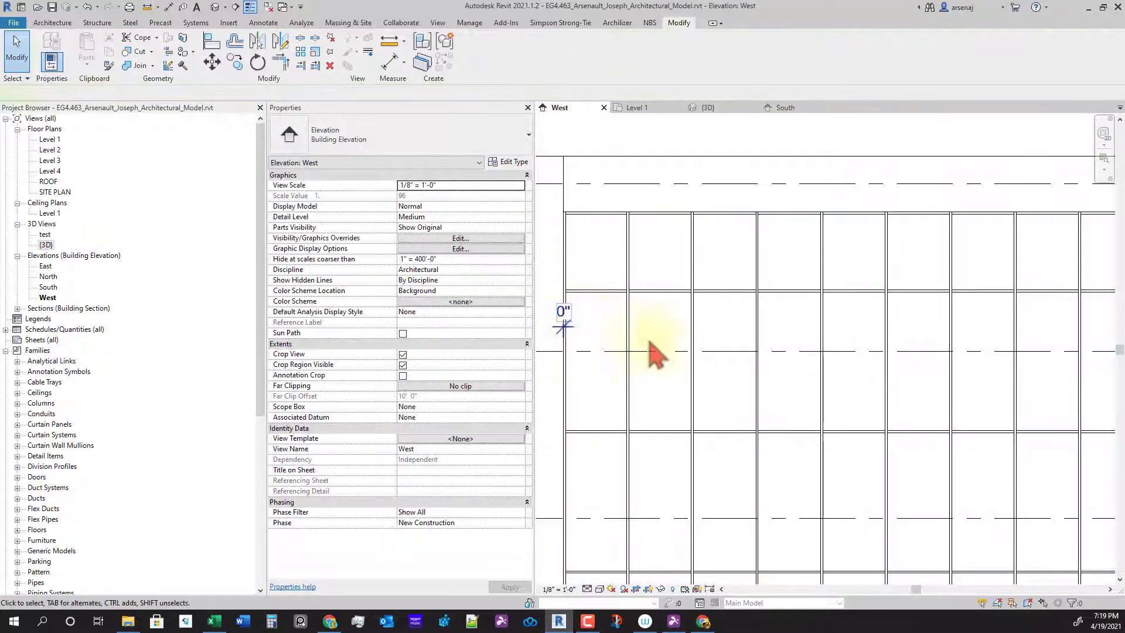
scroll(756, 367, "down", 2)
middle_click_drag(873, 406, 824, 374)
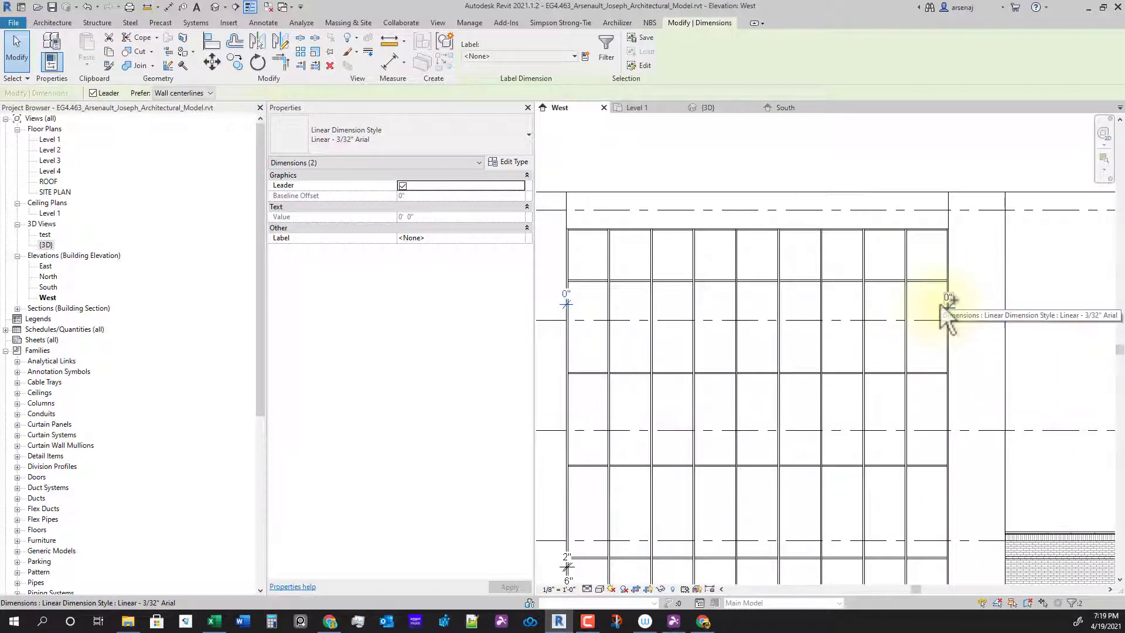
key("Delete")
Delete the stacked small dimensions at the curtain wall's lower left corner
scroll(966, 375, "down", 4)
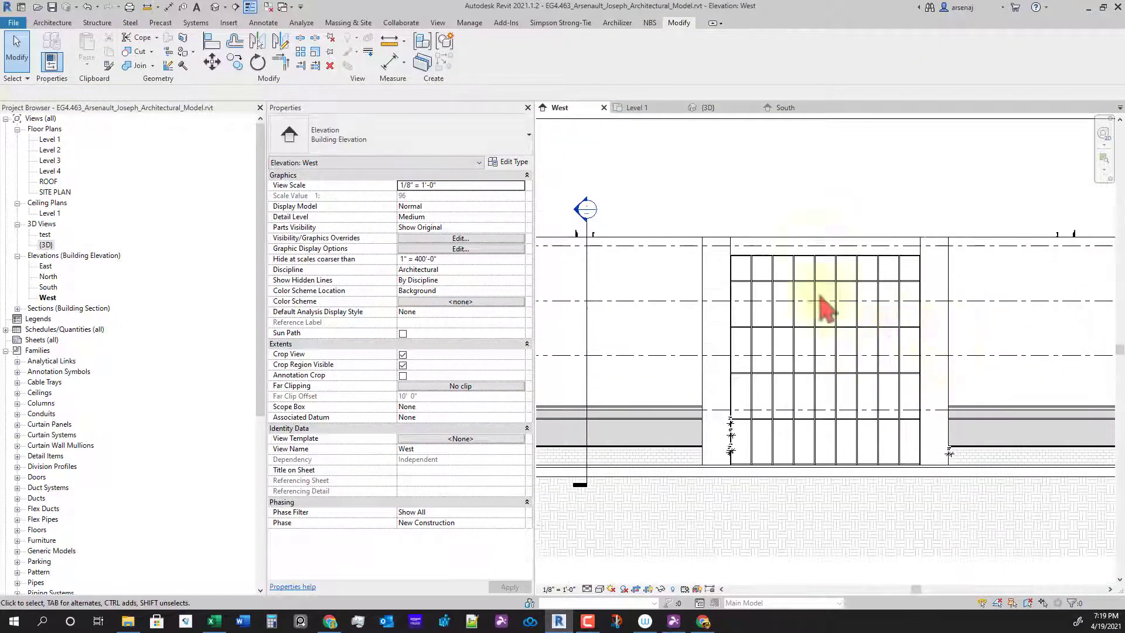
scroll(815, 375, "down", 1)
scroll(771, 425, "up", 3)
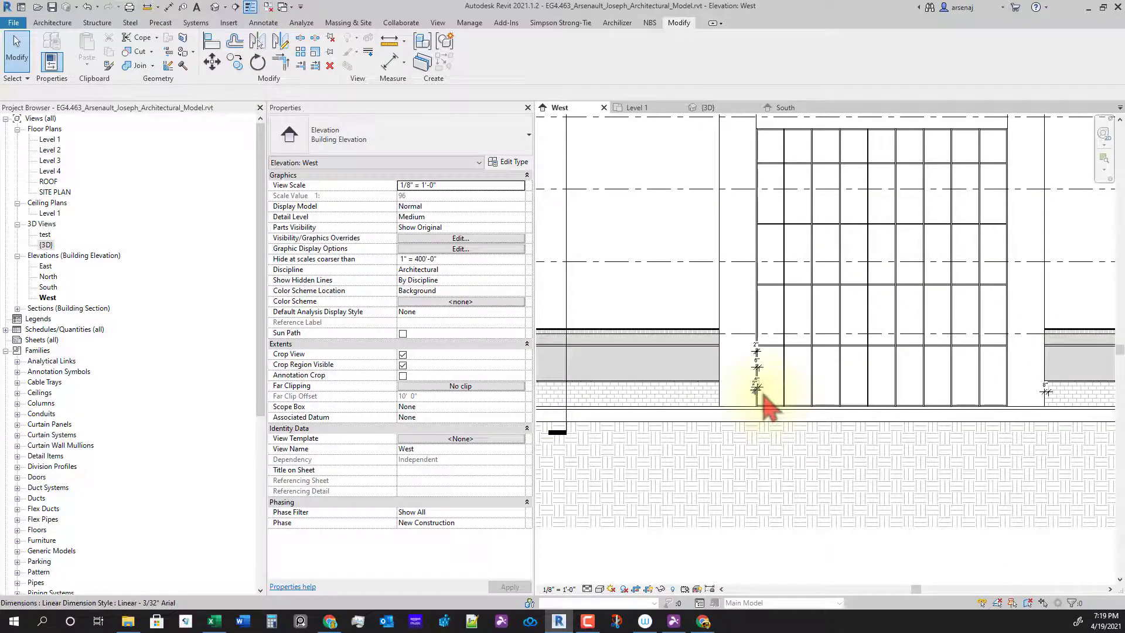
scroll(765, 405, "up", 2)
left_click(757, 360)
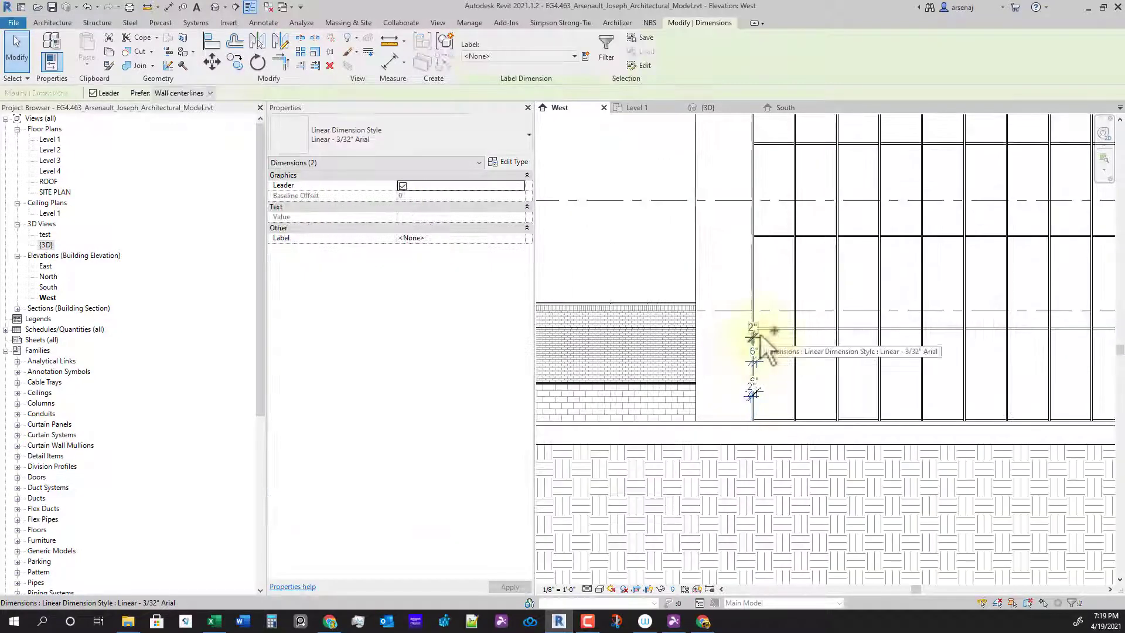
key("Delete")
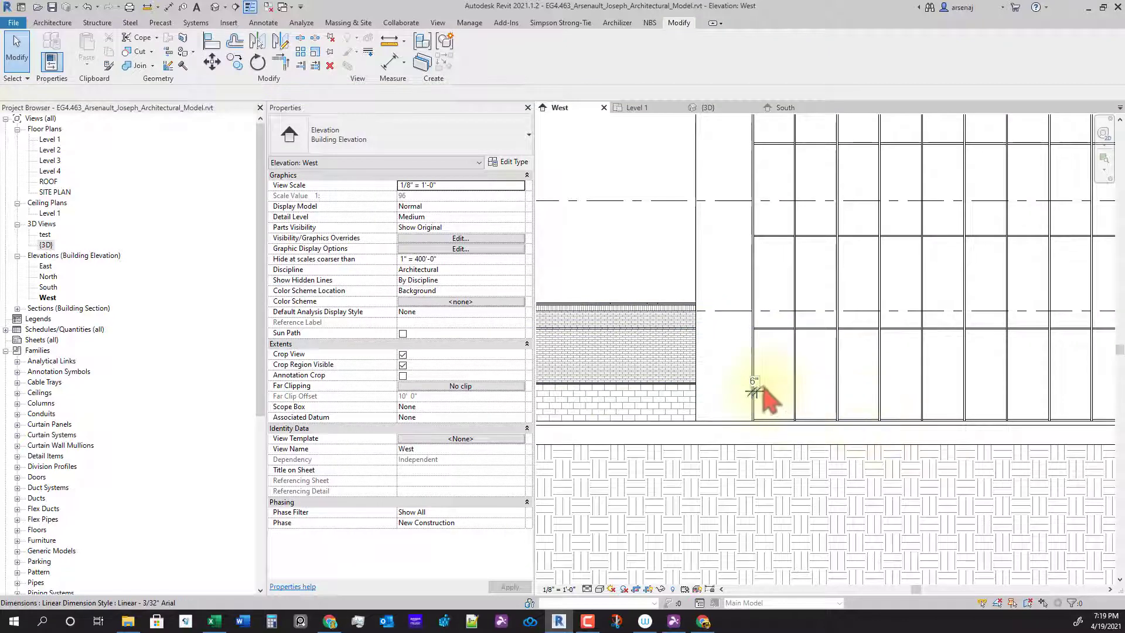
left_click(756, 391)
key("Delete")
Delete the leftover dimension at the base of the right pier, beside the brick stacked wall
scroll(807, 411, "down", 5)
scroll(850, 413, "up", 5)
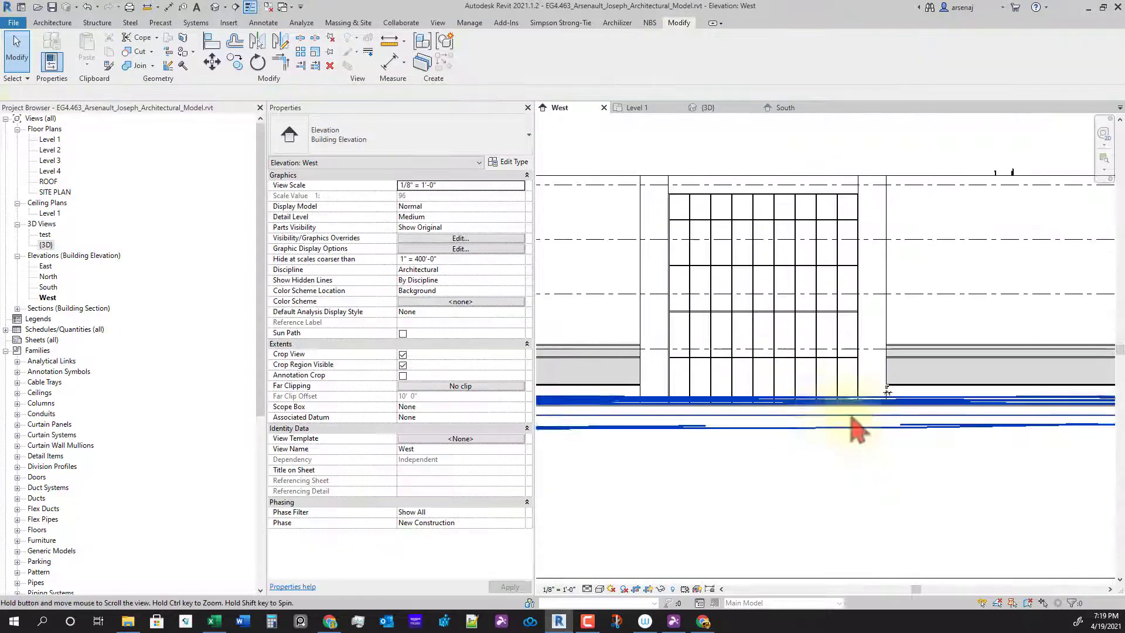
left_click(889, 376)
key("Delete")
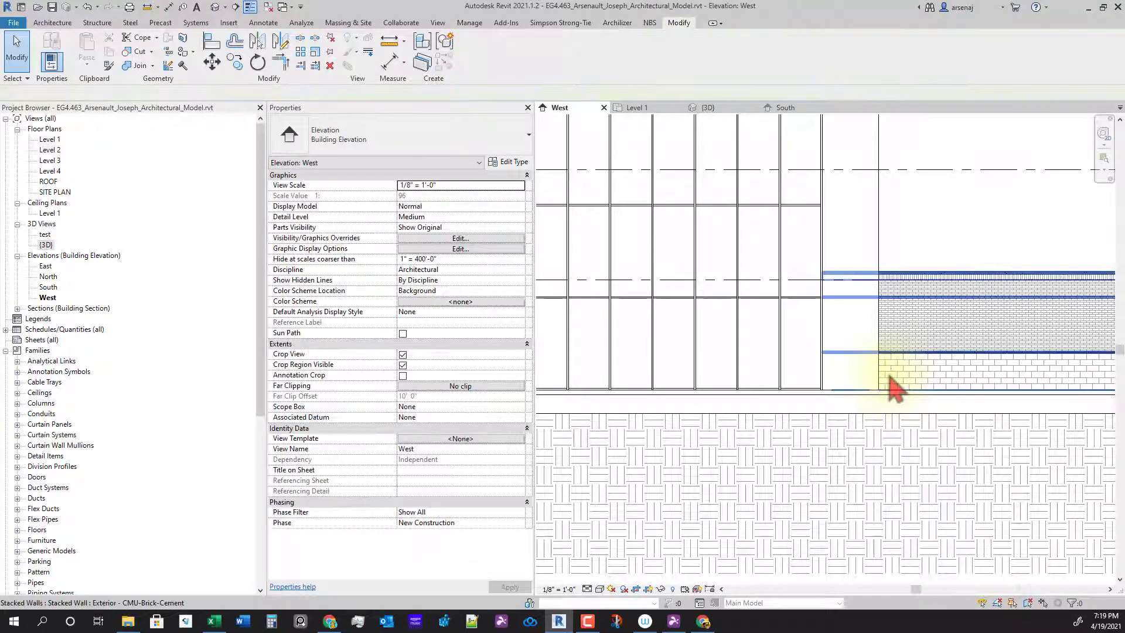
Inspect how the storefront curtain wall fits between the two piers on the West elevation
scroll(889, 377, "down", 3)
middle_click_drag(902, 387, 856, 441)
scroll(857, 422, "down", 1)
middle_click_drag(961, 439, 905, 433)
scroll(655, 289, "up", 1)
left_click(646, 289)
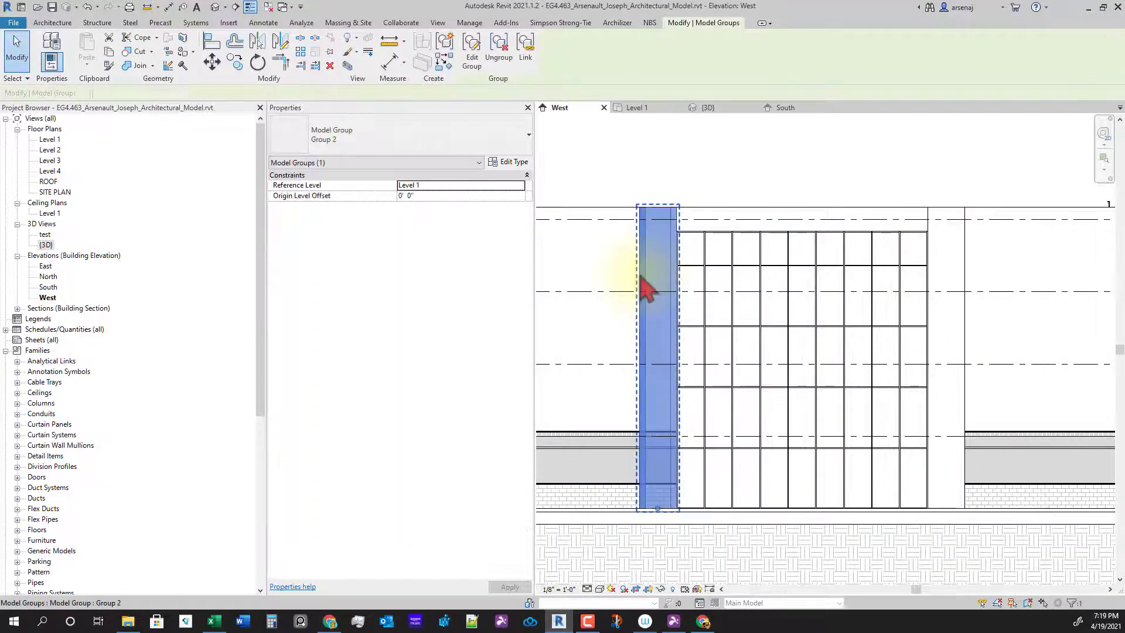
key("Escape")
scroll(902, 440, "down", 5)
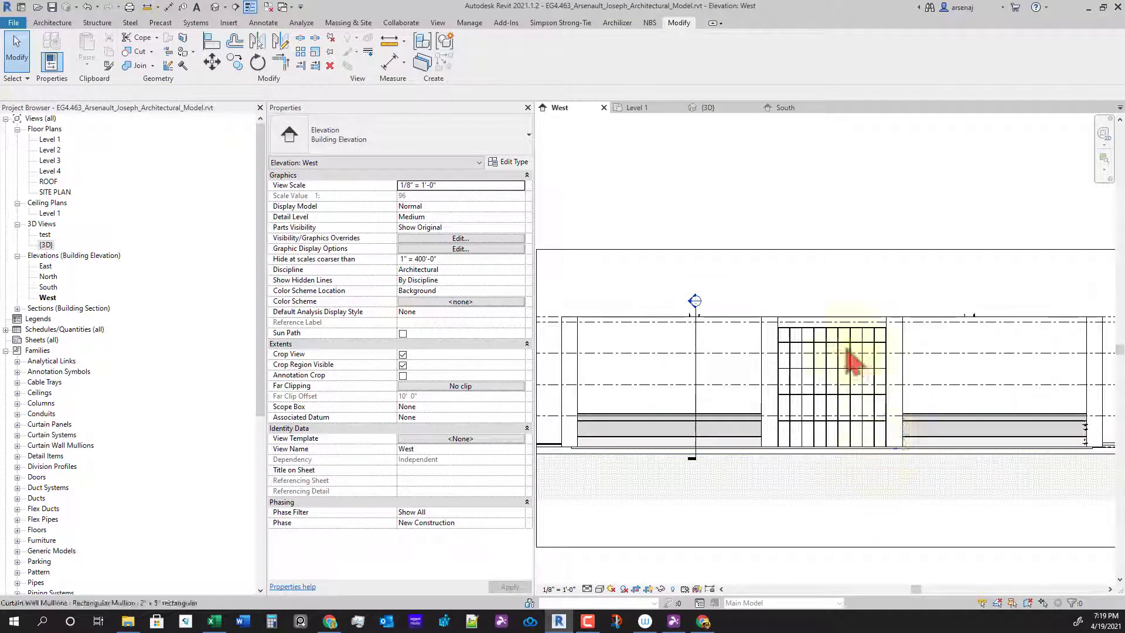
Add an aligned dimension between the curtain wall's top edge and the top of the wall above it
scroll(854, 362, "up", 2)
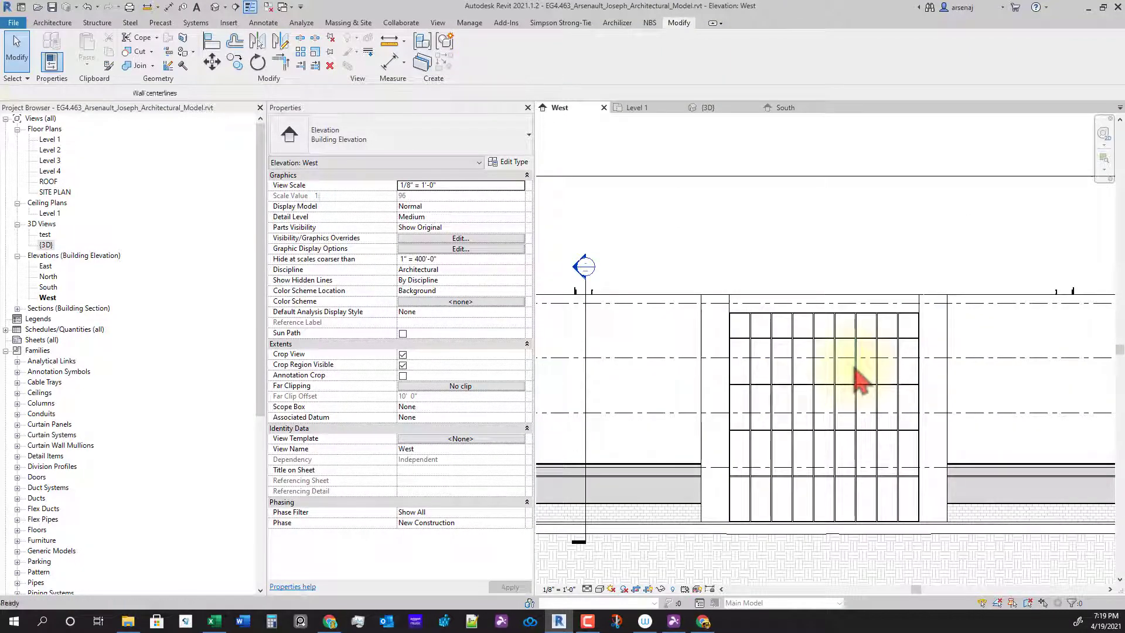
key("d")
key("i")
scroll(798, 337, "up", 2)
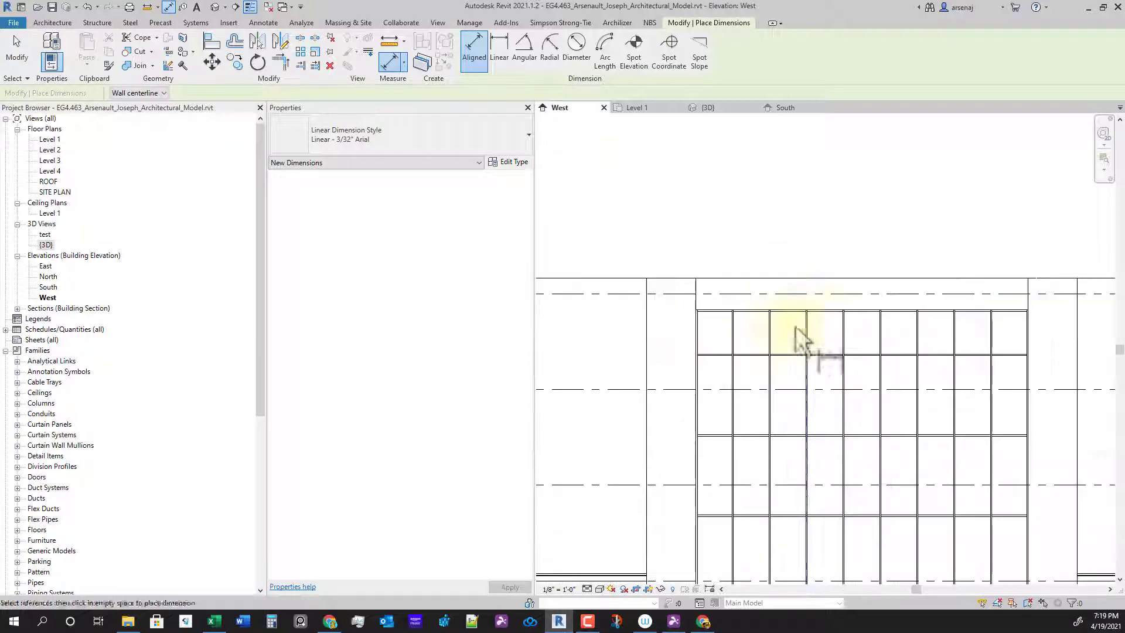
key("Escape")
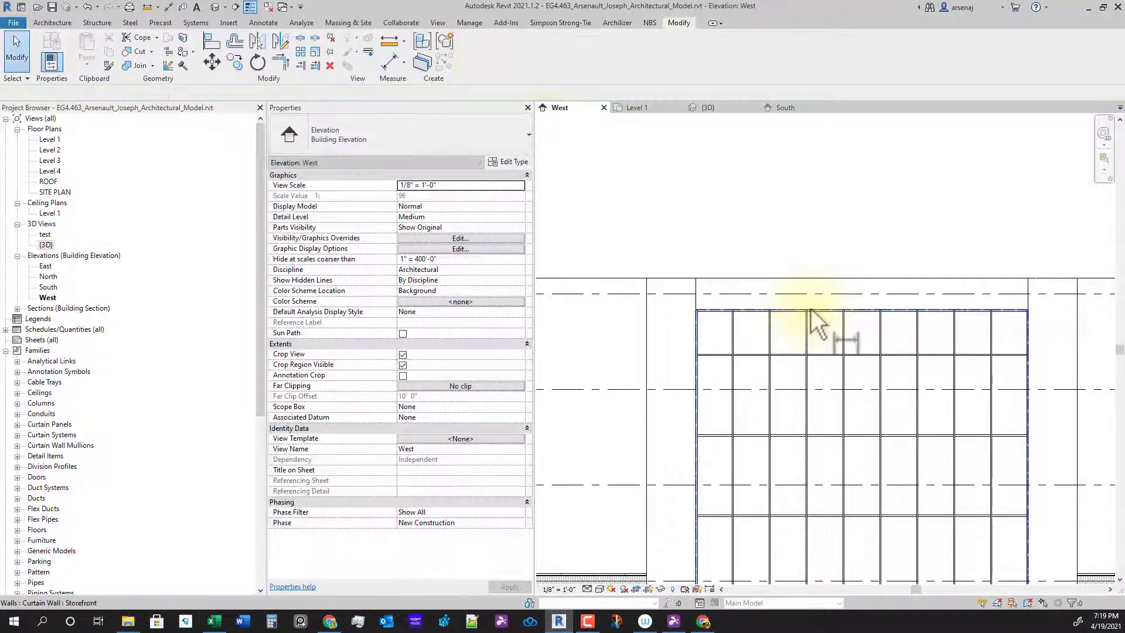
key("i")
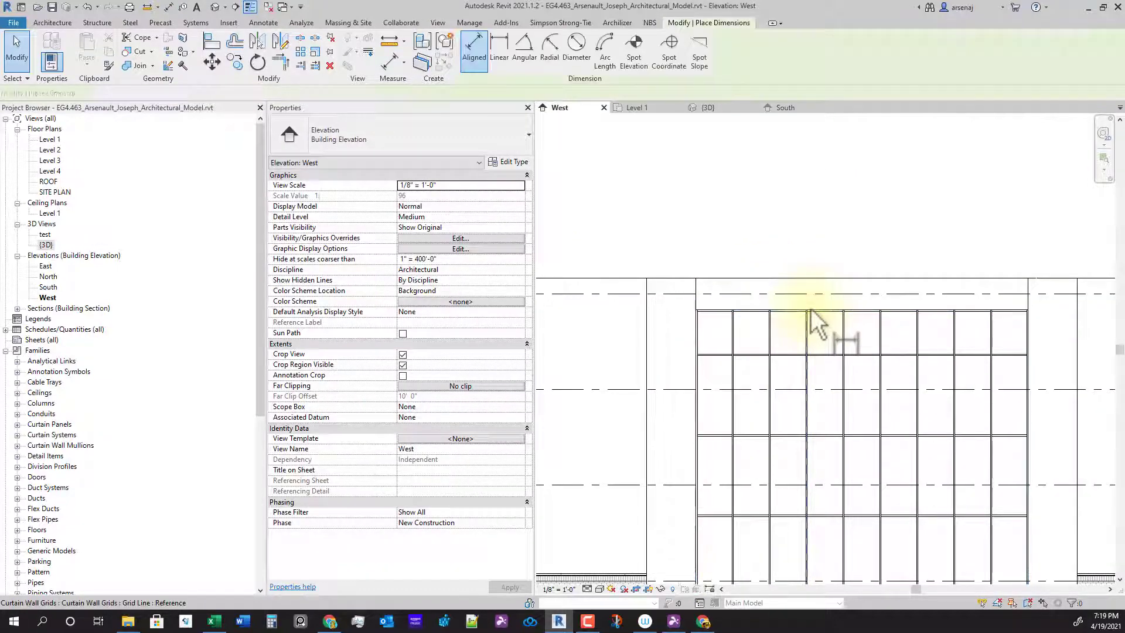
scroll(812, 311, "up", 3)
left_click(833, 312)
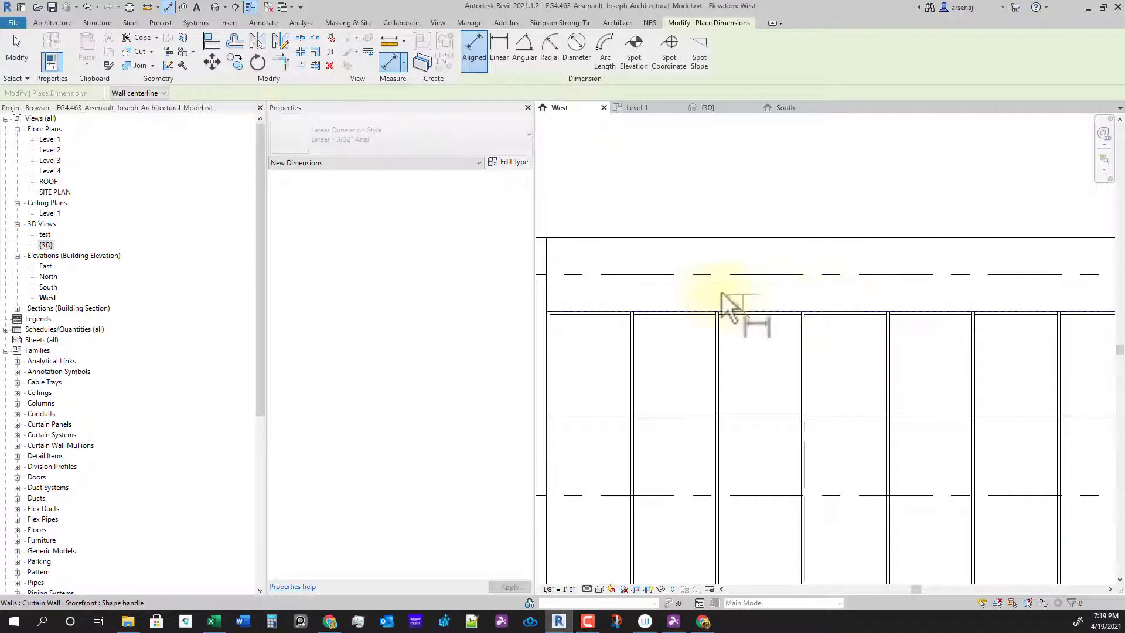
left_click(674, 238)
left_click(693, 202)
scroll(740, 291, "down", 2)
key("Escape")
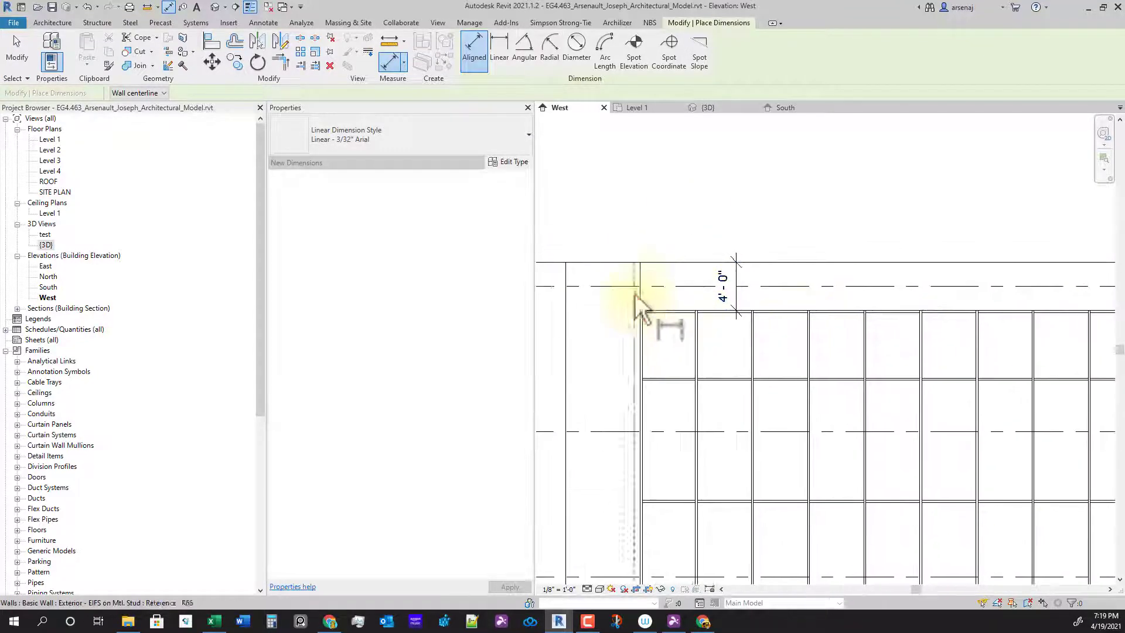
left_click(639, 278)
scroll(646, 280, "down", 2)
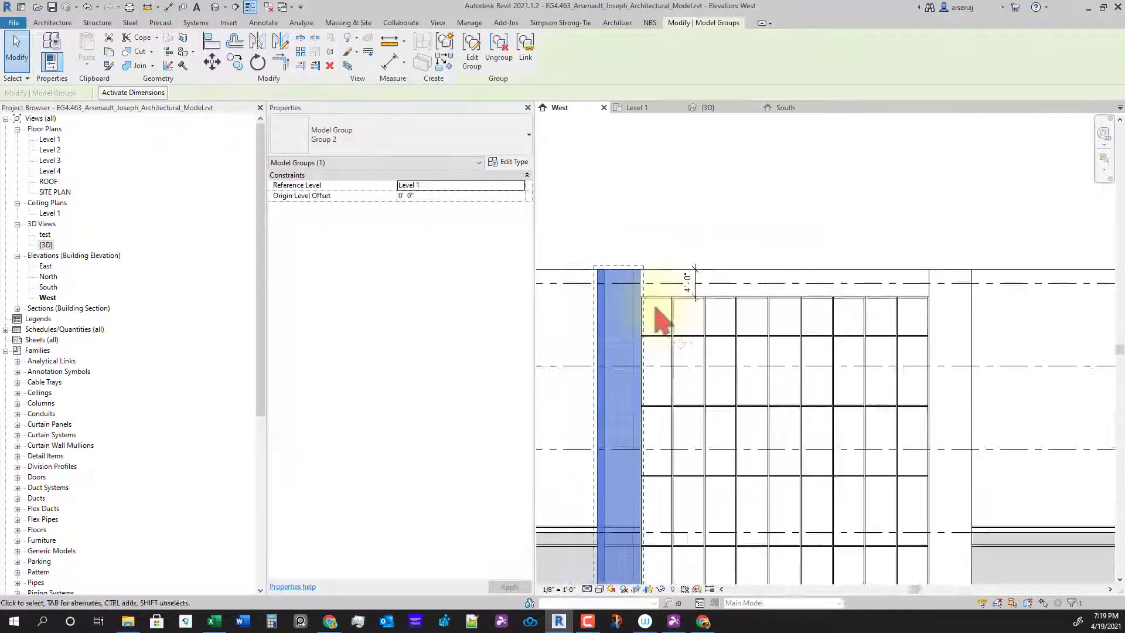
key("Escape")
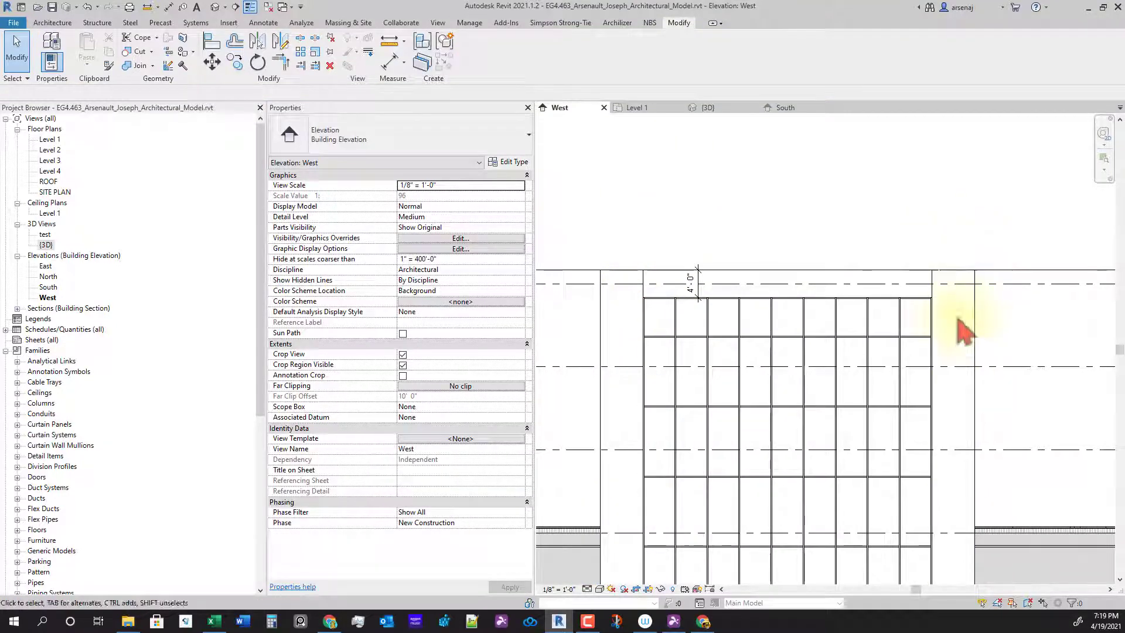
scroll(762, 349, "down", 5)
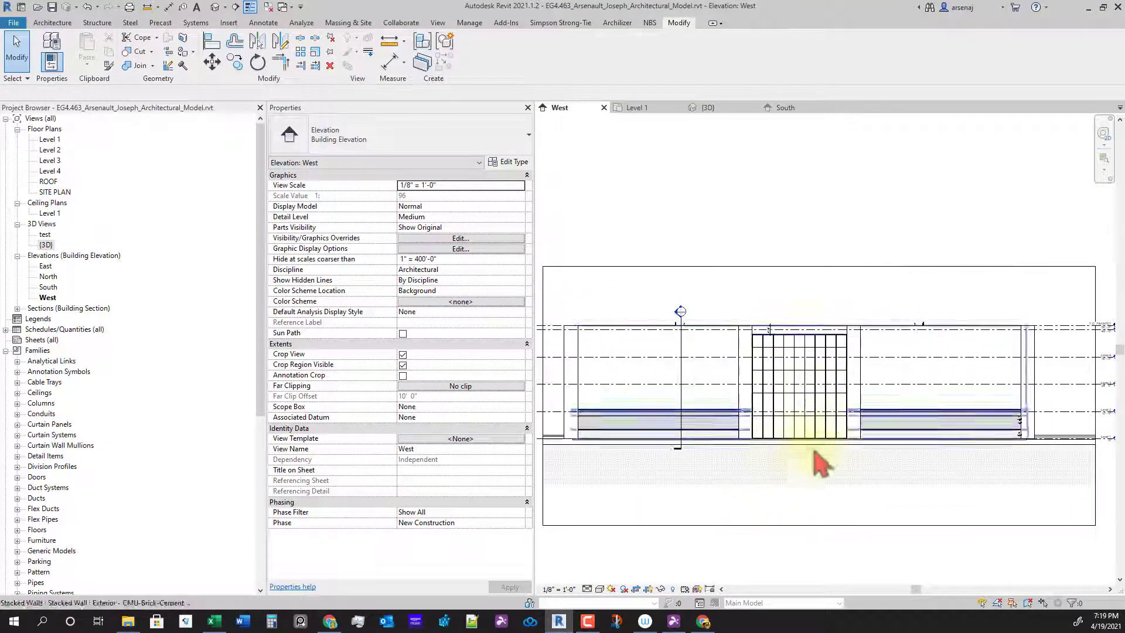
scroll(762, 351, "up", 2)
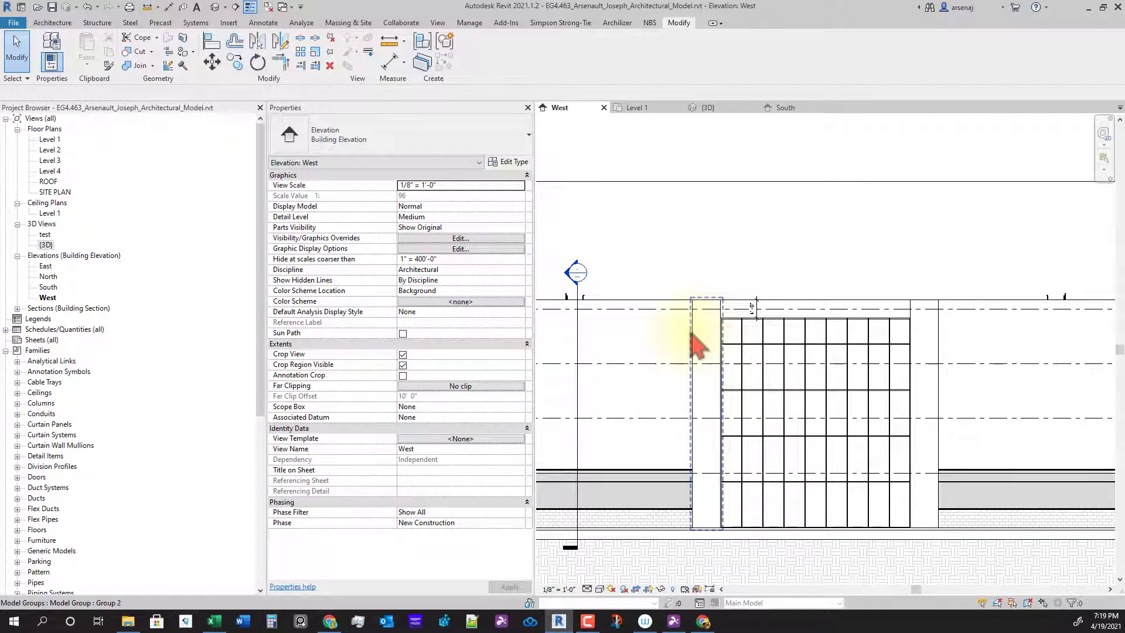
Dimension the left pier's width with an aligned dimension placed above the pier
scroll(698, 346, "up", 2)
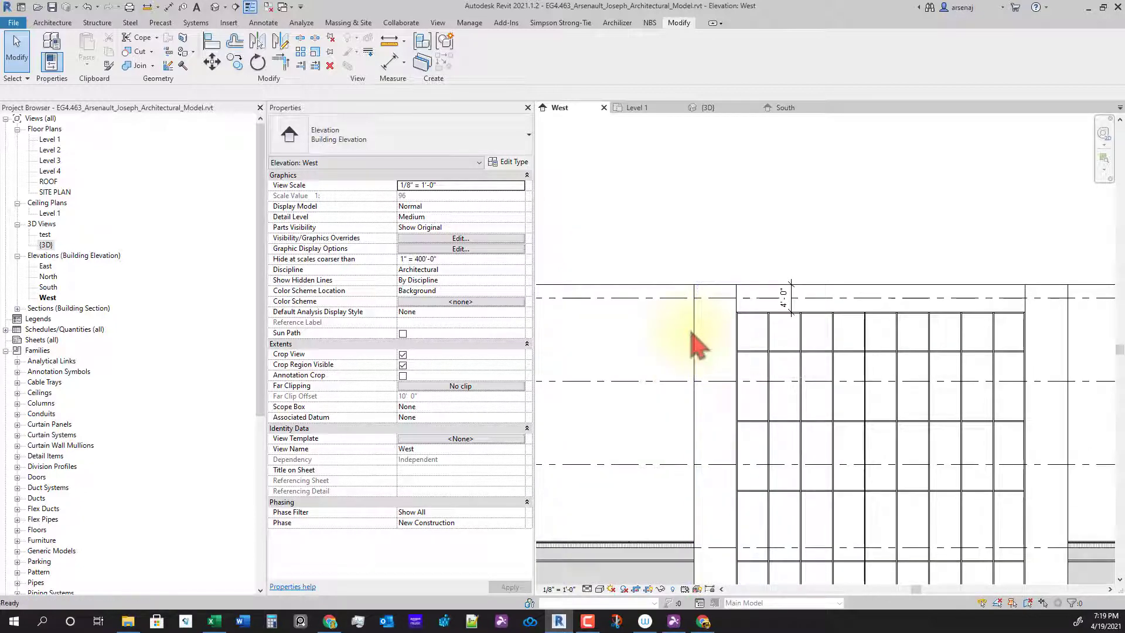
key("i")
scroll(694, 329, "up", 2)
left_click(693, 329)
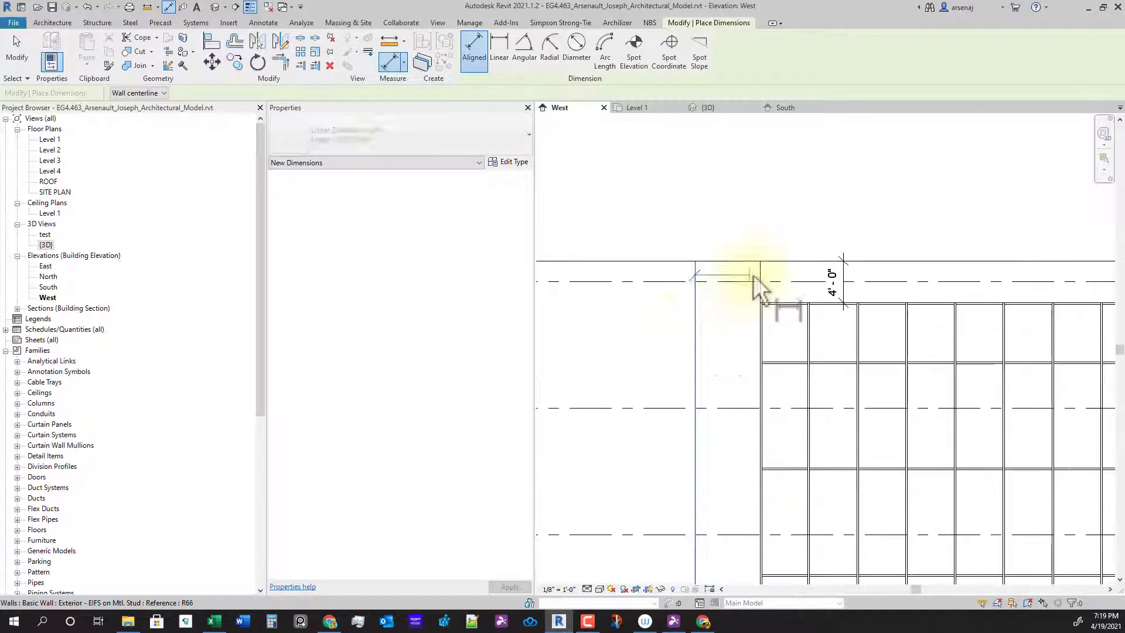
left_click(762, 290)
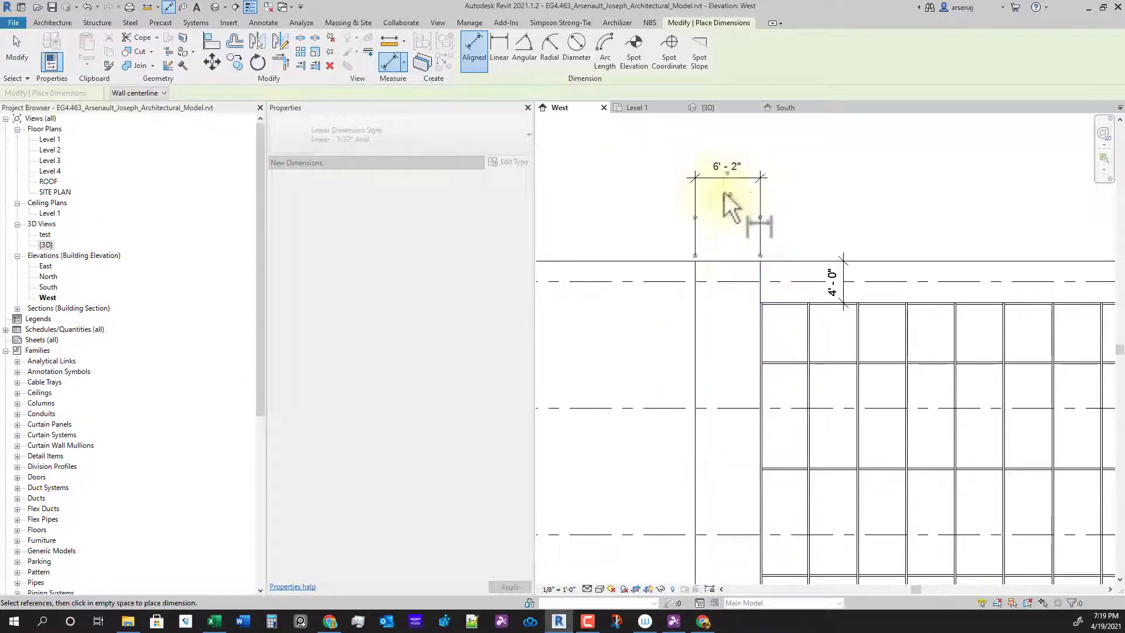
left_click(725, 194)
key("Escape")
key("Escape")
scroll(774, 297, "up", 1)
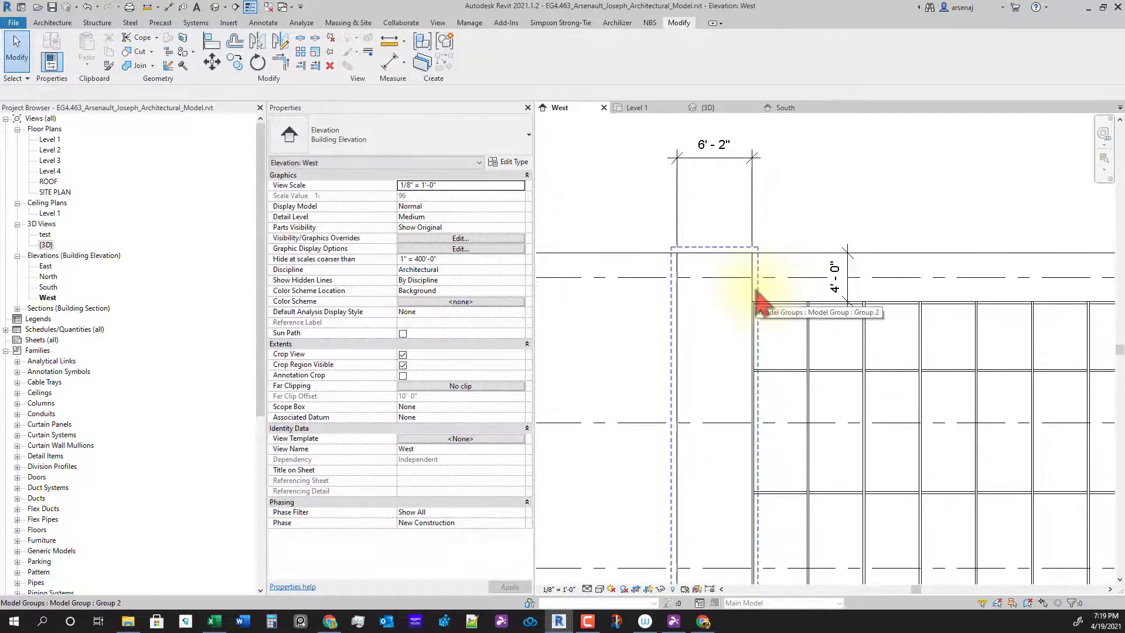
Edit the left pier's model group and set the top offset of its three EIFS walls to 2' 2"
key("Tab")
left_click(756, 291)
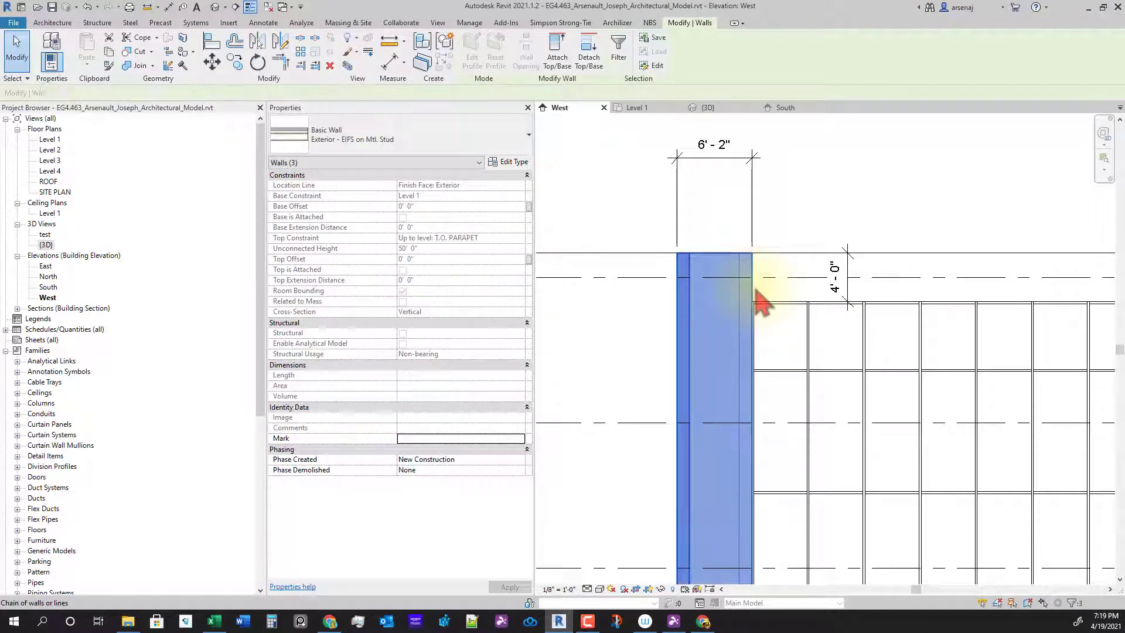
key("Escape")
left_click(728, 251)
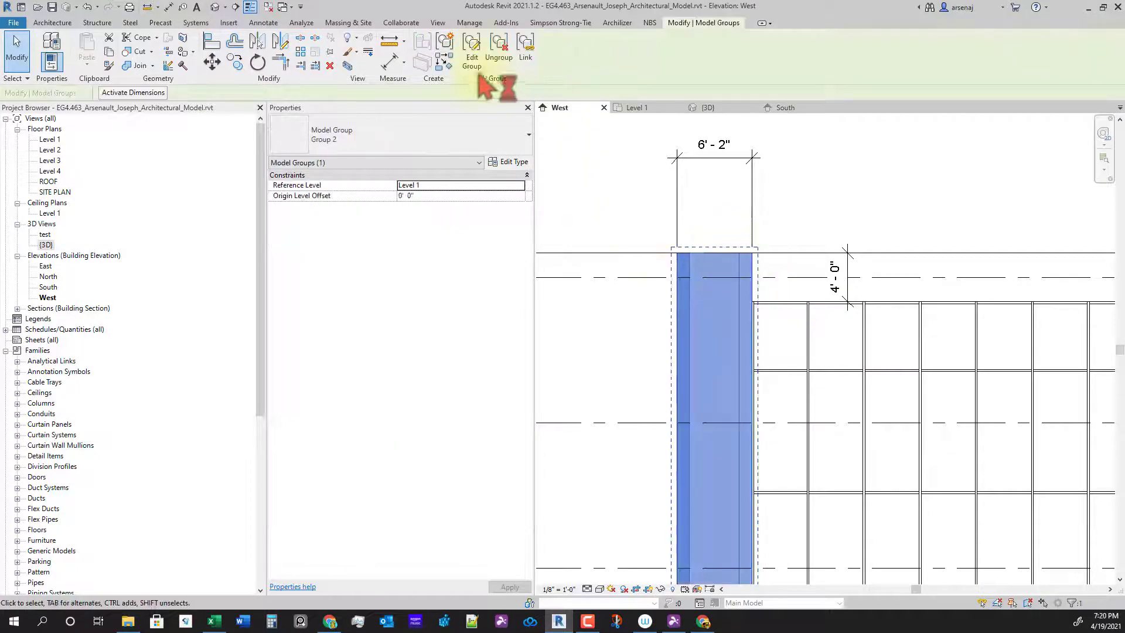
key("Tab")
left_click(755, 285)
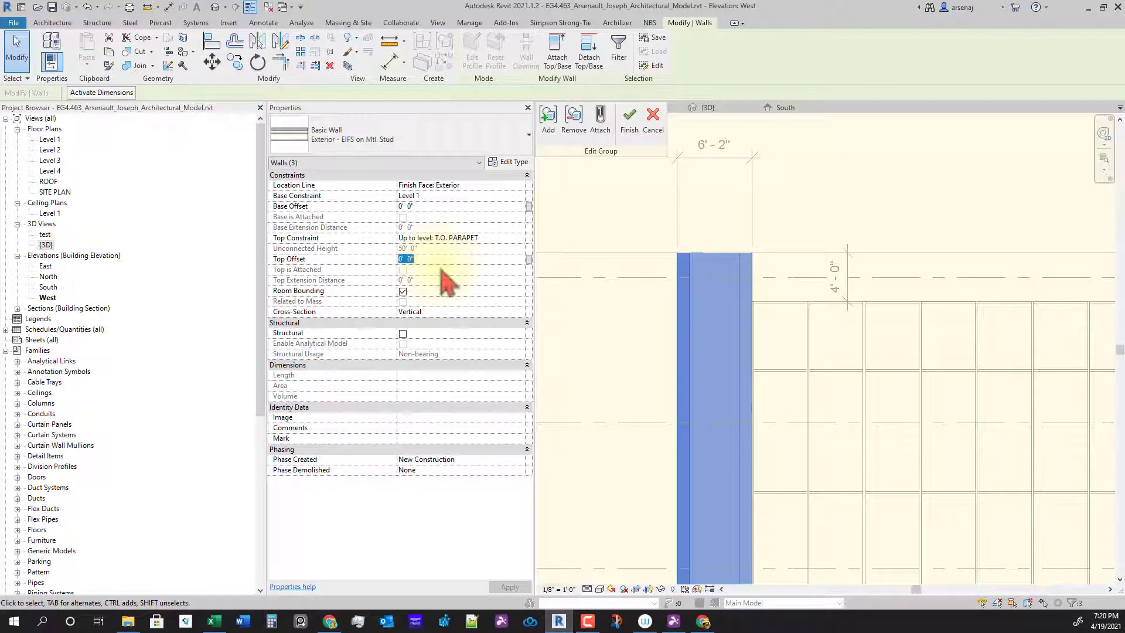
scroll(842, 470, "down", 1)
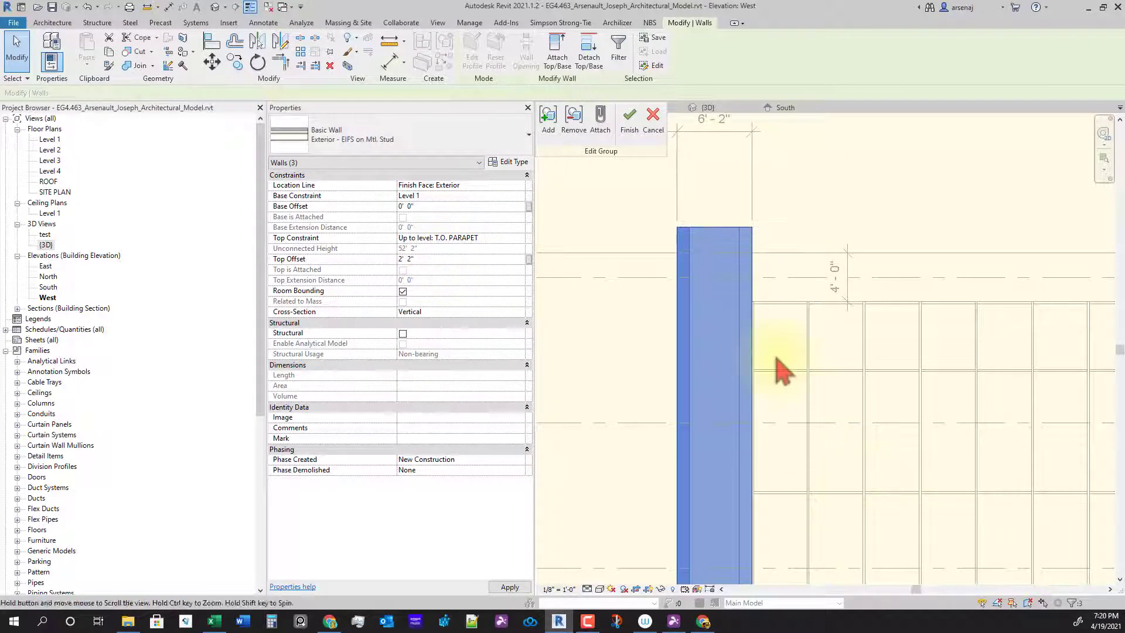
left_click(637, 131)
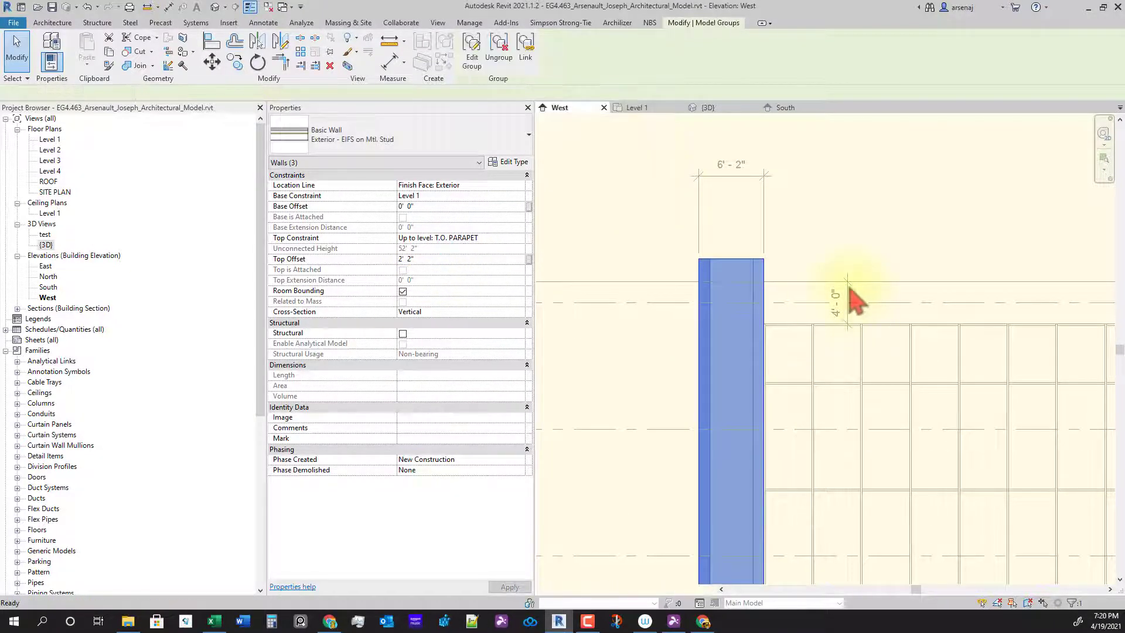
Move the upper witness line of the vertical dimension above the curtain wall to the left pier's top edge
left_click(854, 297)
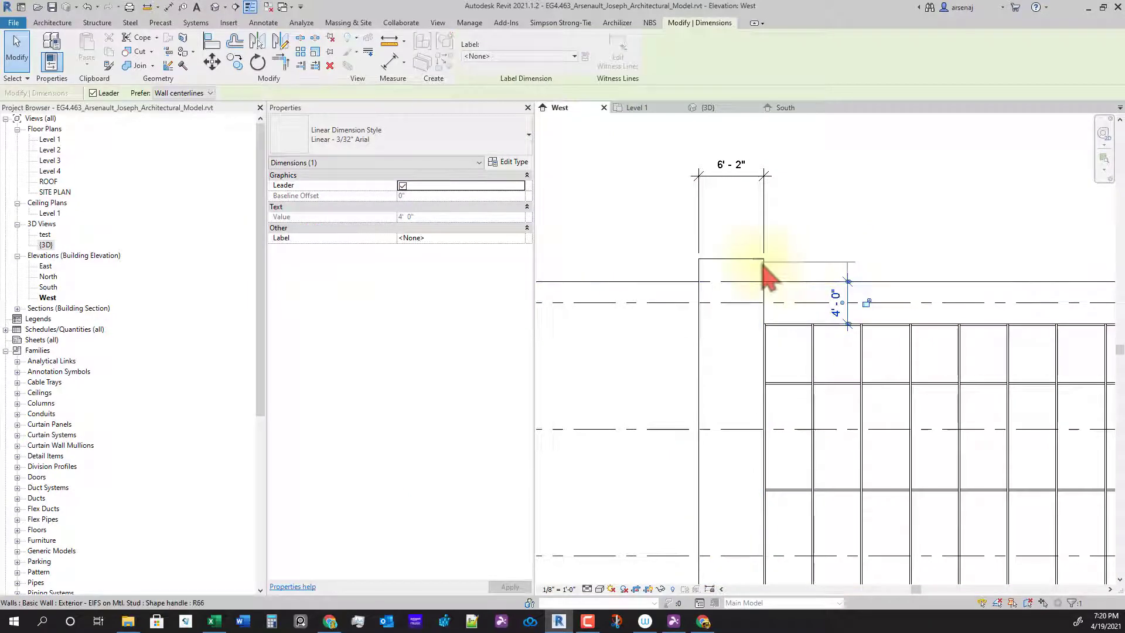
key("Escape")
scroll(772, 328, "down", 1)
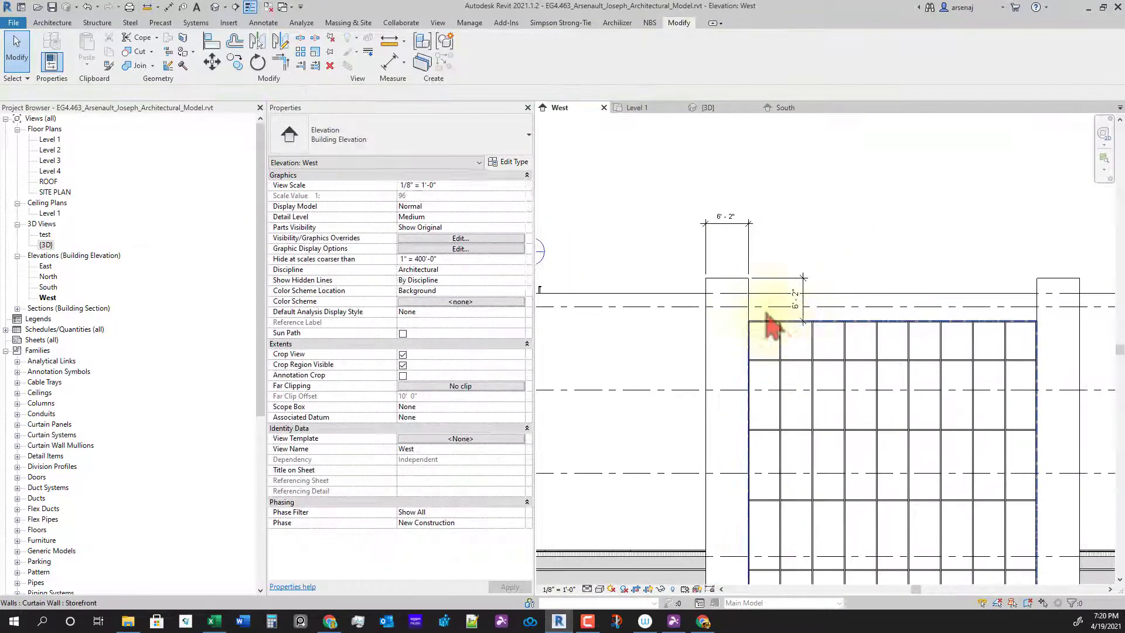
scroll(803, 293, "up", 1)
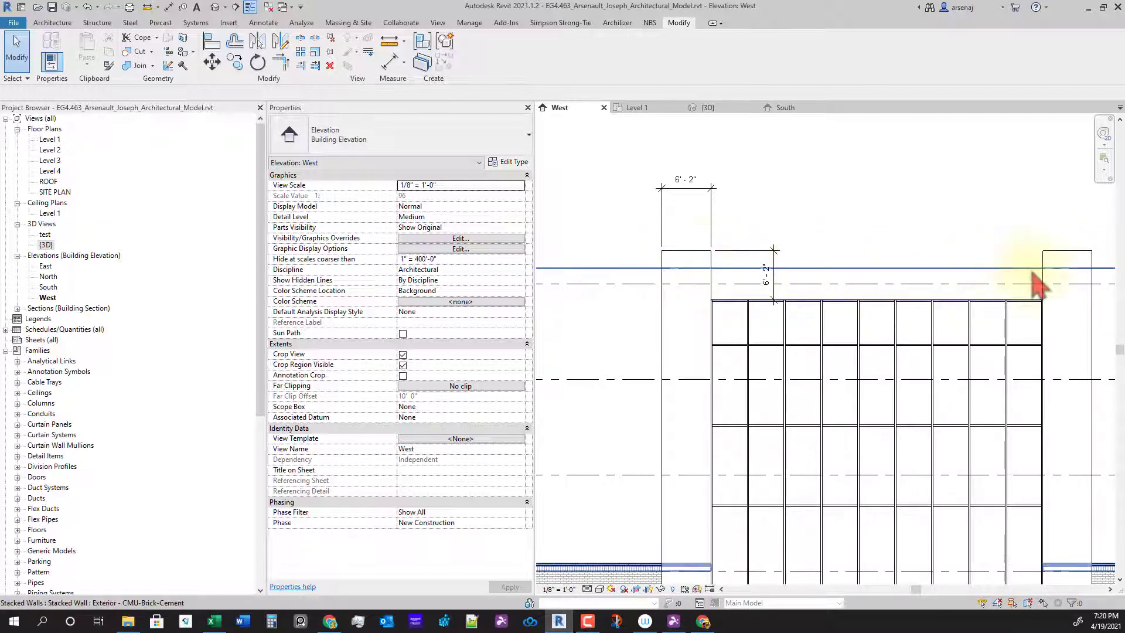
Examine the raised piers and the wall strip between them above the curtain wall
scroll(1008, 316, "down", 2)
scroll(762, 283, "up", 2)
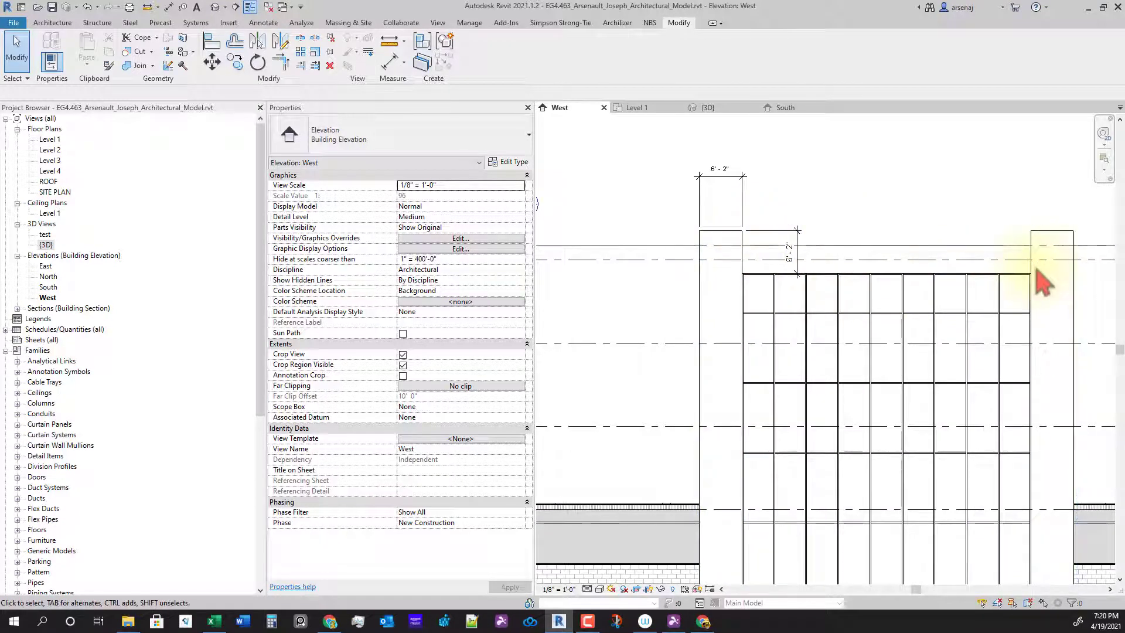
scroll(1045, 282, "down", 2)
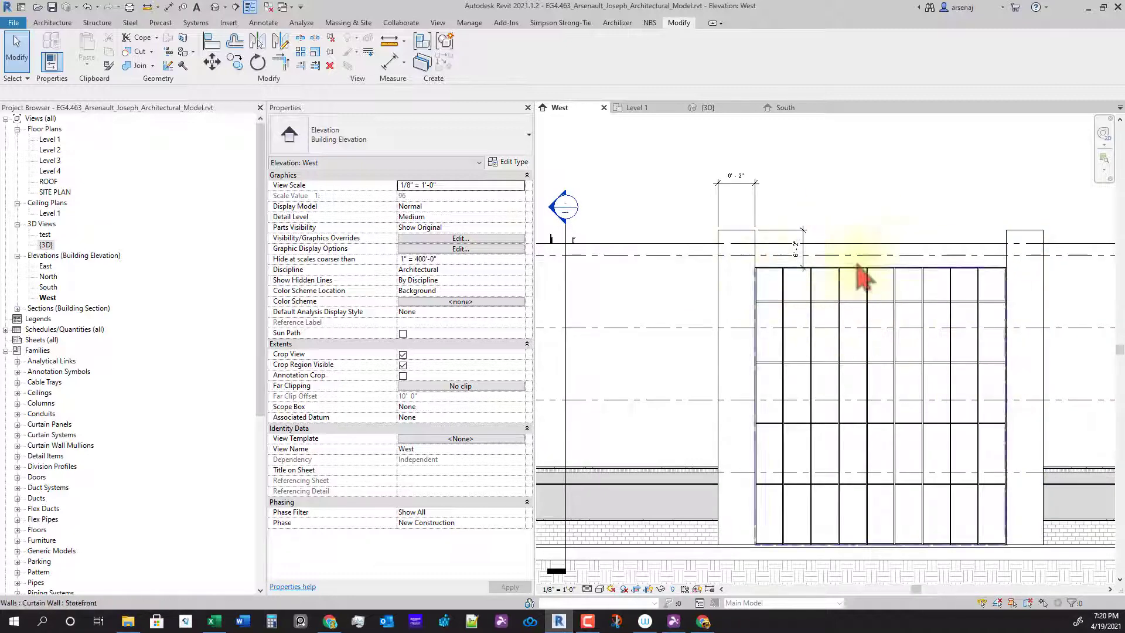
scroll(759, 252, "up", 1)
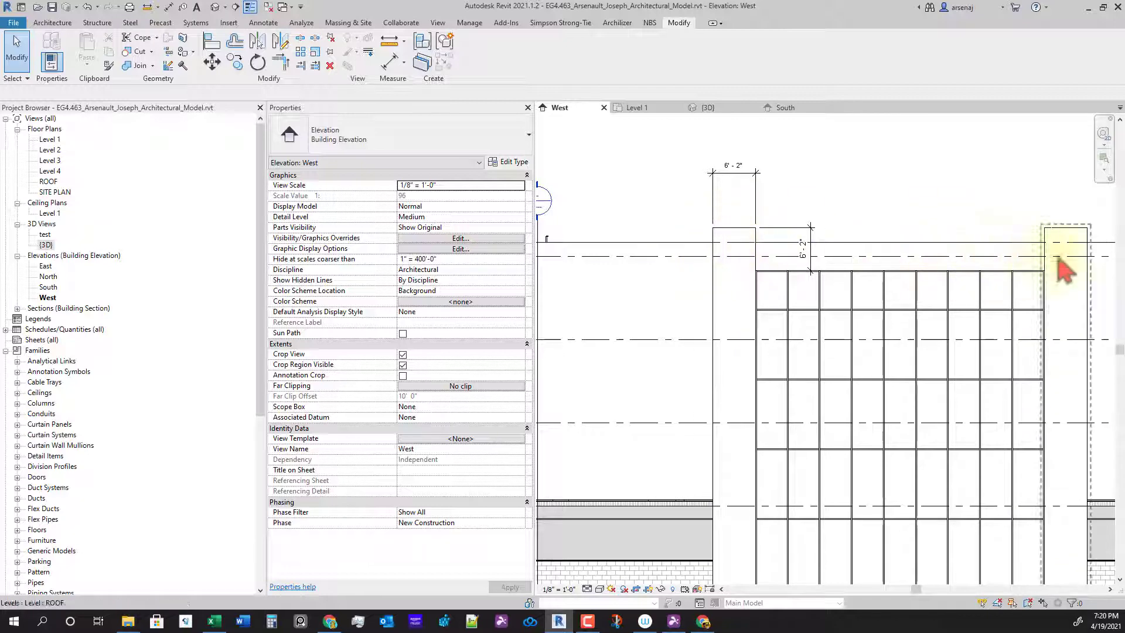
scroll(914, 439, "down", 2)
scroll(891, 357, "up", 3)
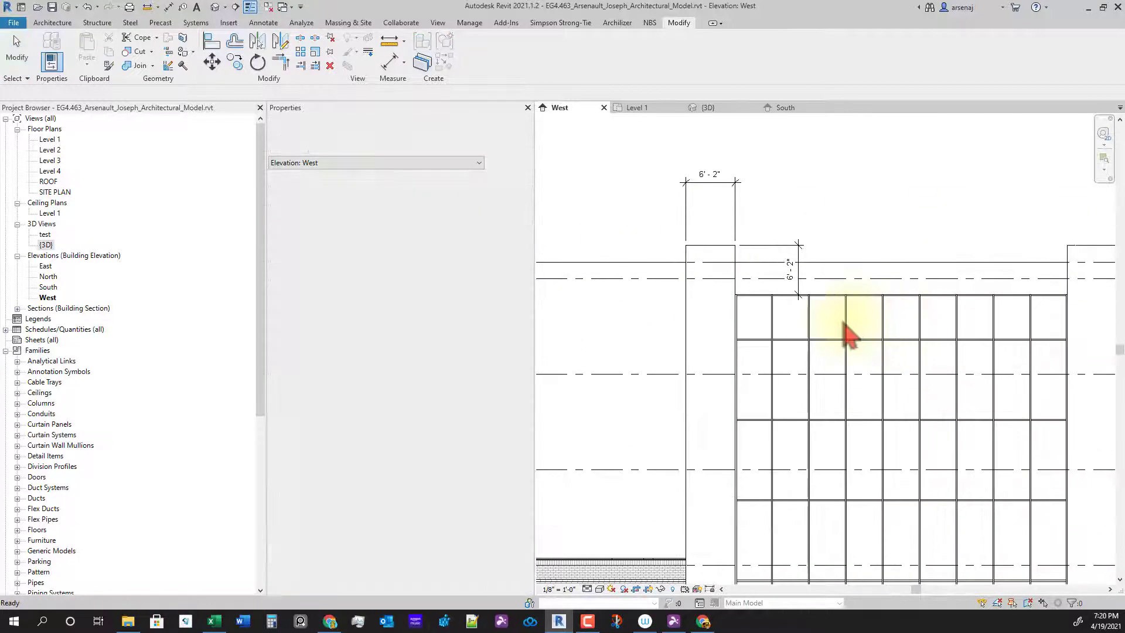
scroll(845, 320, "down", 2)
scroll(759, 308, "up", 1)
scroll(856, 314, "down", 1)
middle_click_drag(857, 316, 791, 310)
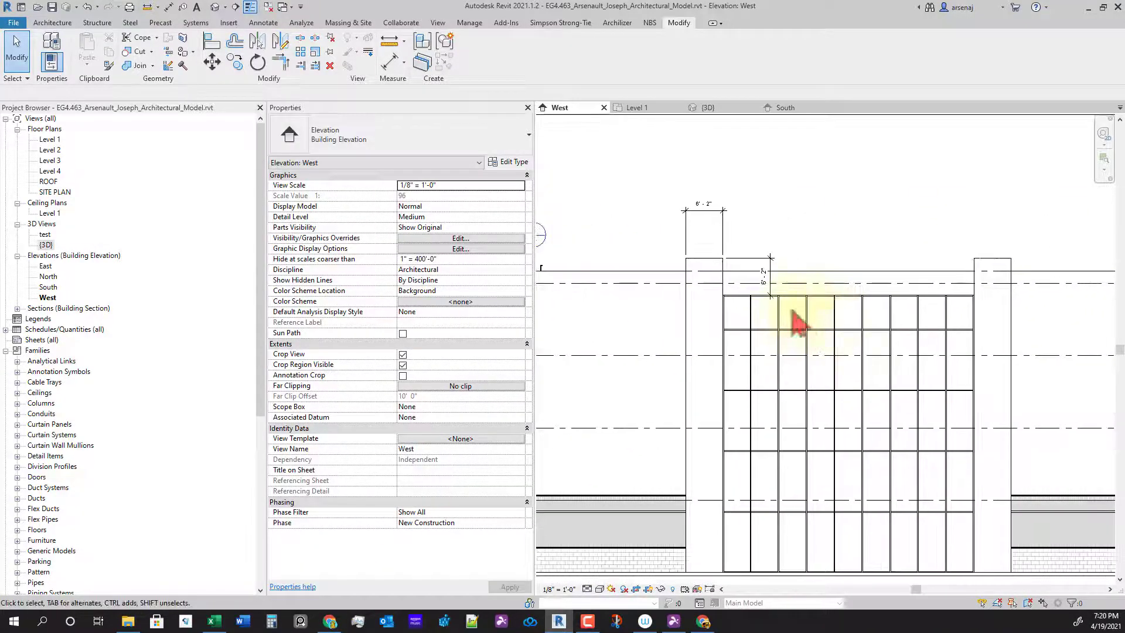
middle_click_drag(882, 352, 904, 377)
scroll(756, 302, "up", 1)
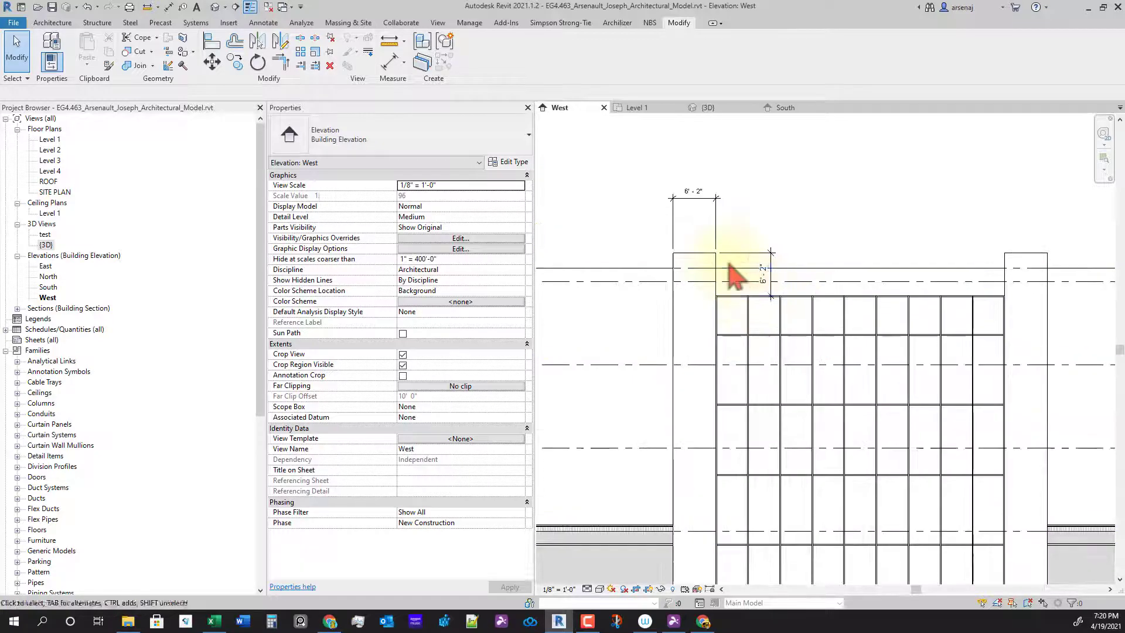
scroll(844, 287, "down", 1)
middle_click_drag(863, 297, 827, 274)
scroll(835, 275, "down", 1)
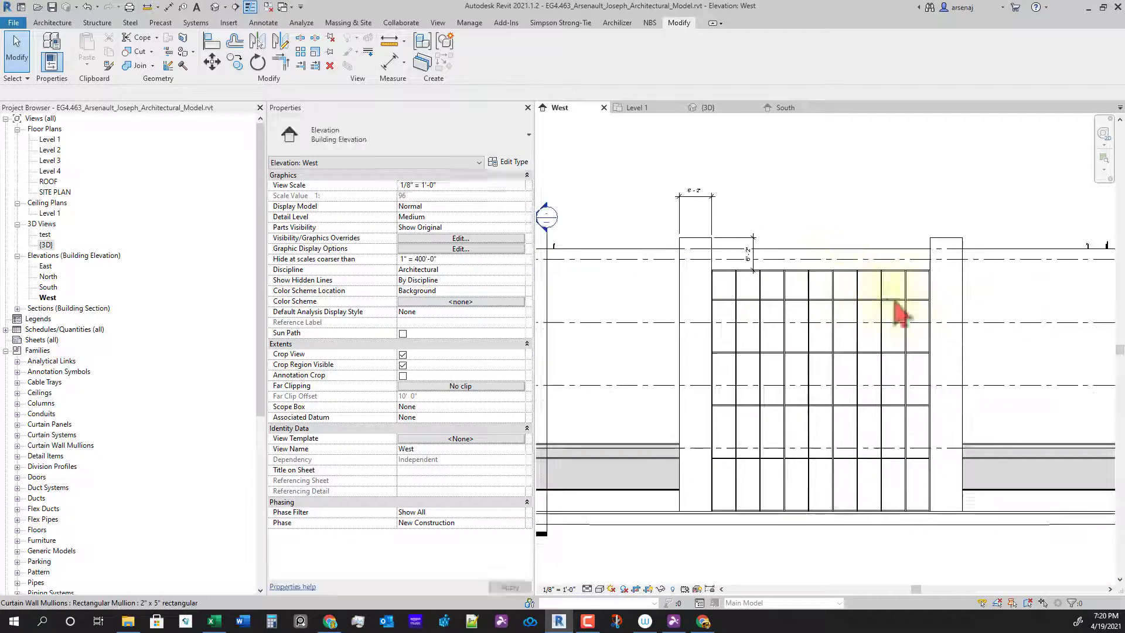
scroll(917, 284, "up", 1)
scroll(914, 274, "up", 1)
middle_click_drag(1028, 340, 1024, 381)
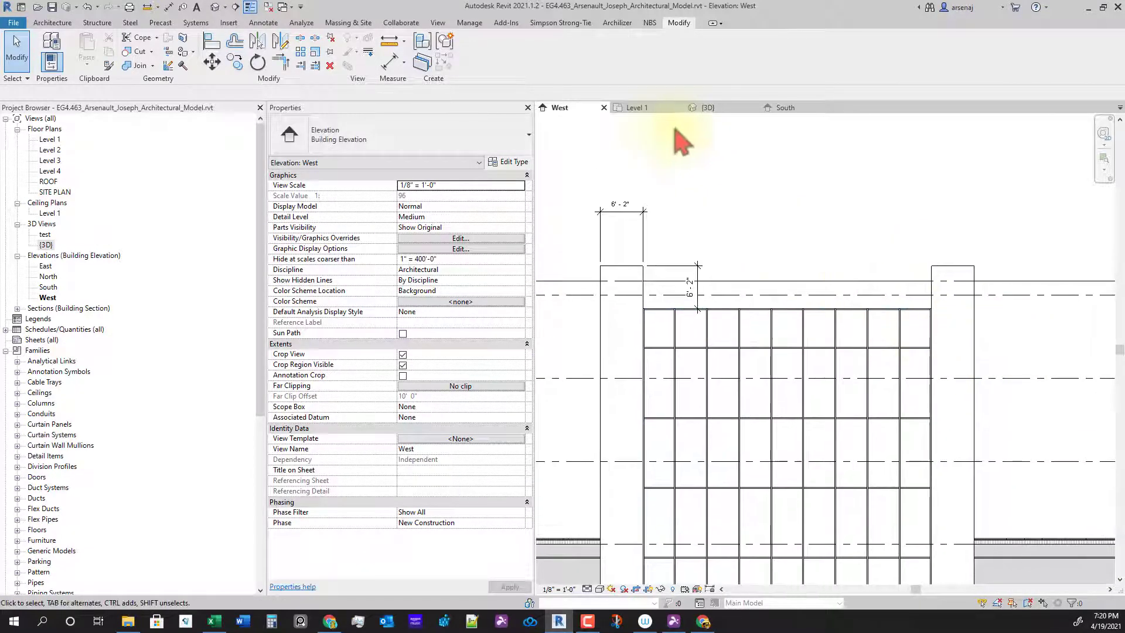
Open the ROOF floor plan and bring the lower pier on the west wall into close view
double_click(48, 182)
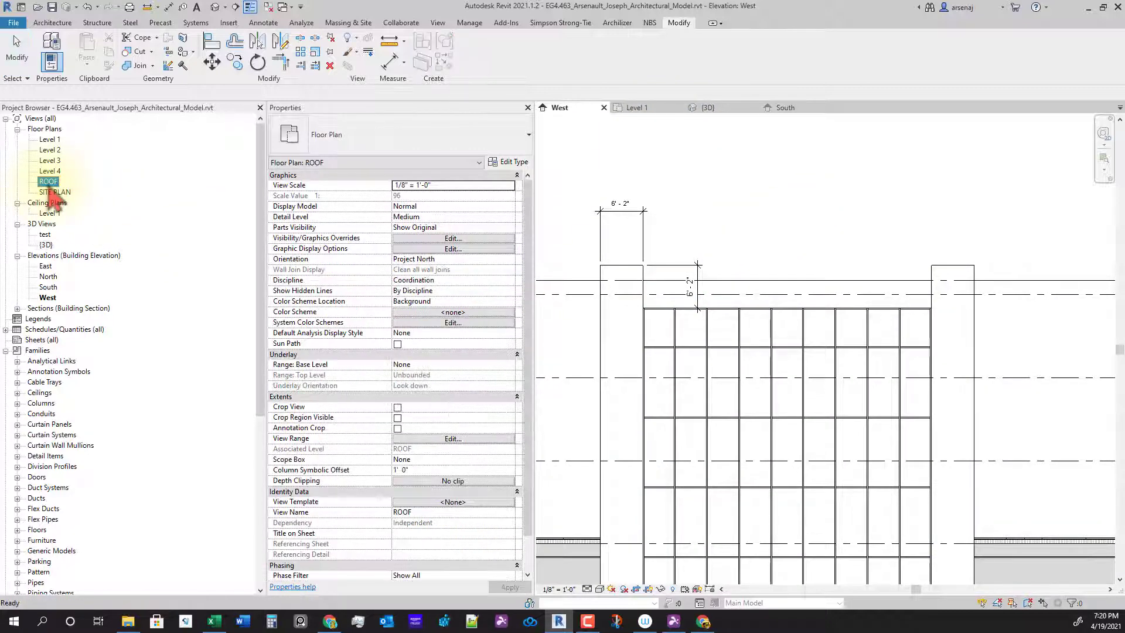
scroll(770, 332, "up", 4)
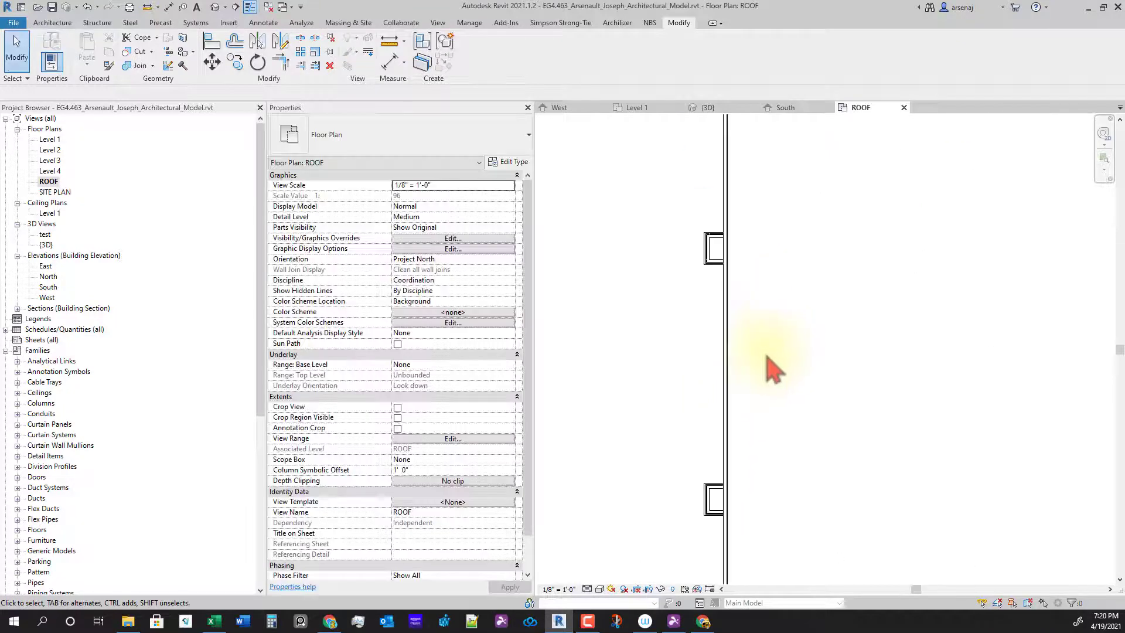
middle_click_drag(766, 351, 817, 314)
scroll(873, 346, "down", 1)
scroll(783, 480, "up", 3)
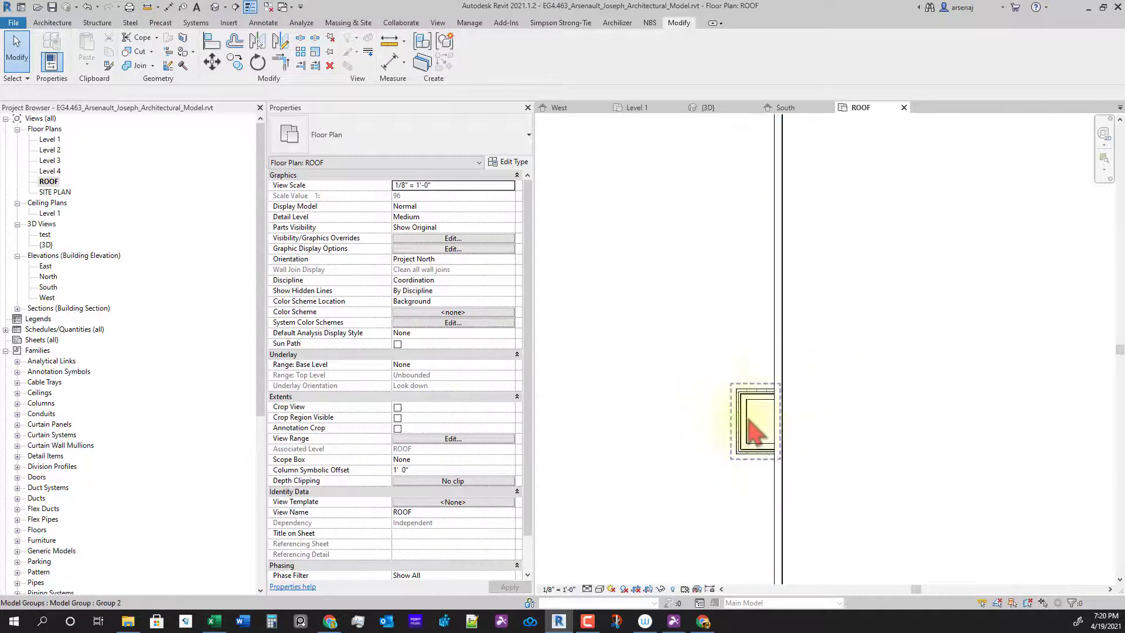
Create a wall similar to the upper pier's Exterior - EIFS on Mtl. Stud wall, running between the facing outer corners of the two piers
middle_click_drag(783, 431, 788, 478)
scroll(777, 349, "down", 2)
middle_click_drag(770, 199, 745, 321)
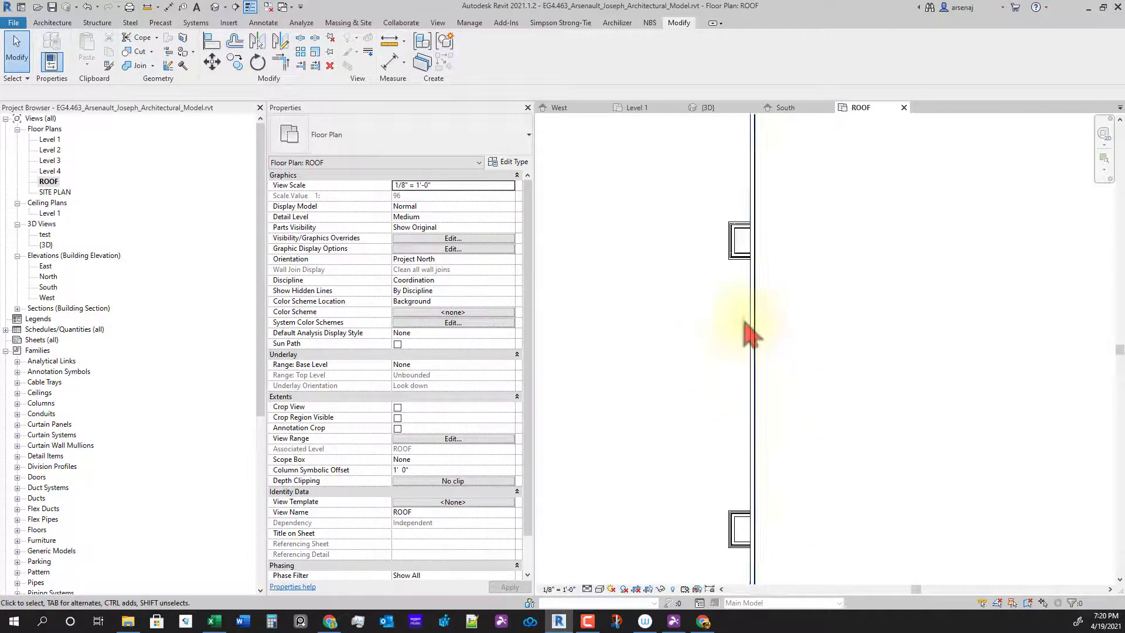
scroll(746, 331, "up", 2)
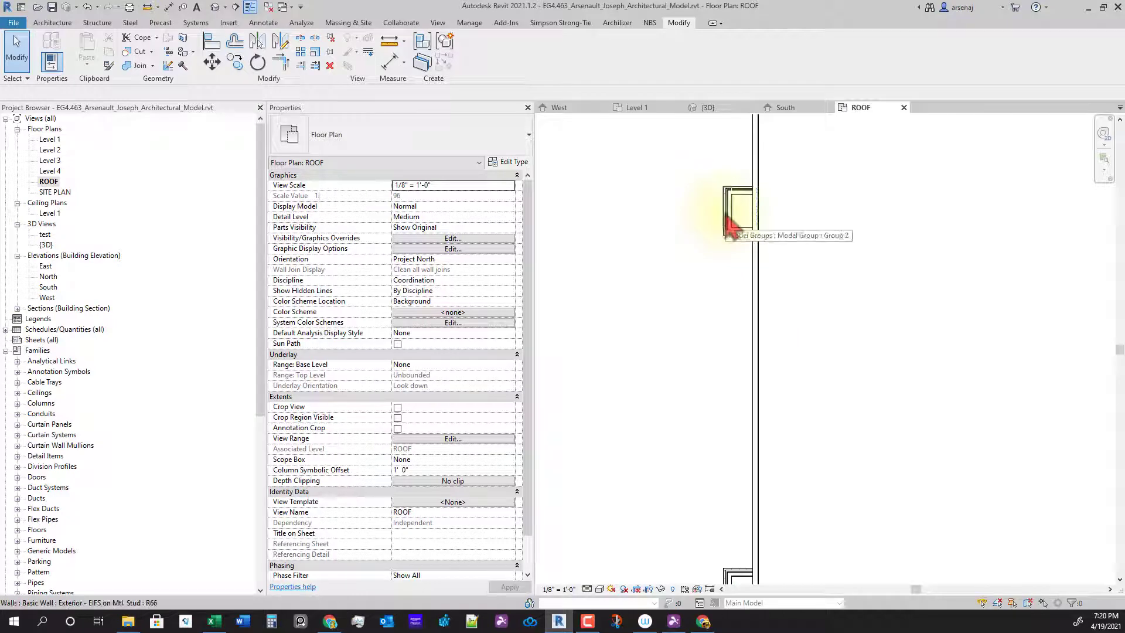
left_click(731, 225)
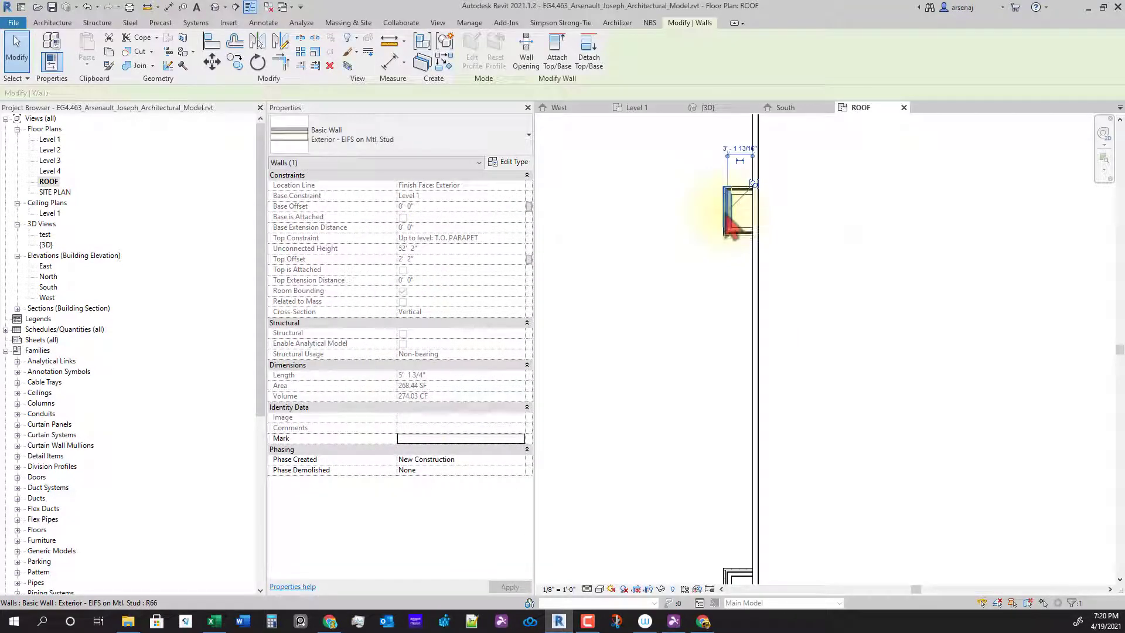
right_click(730, 225)
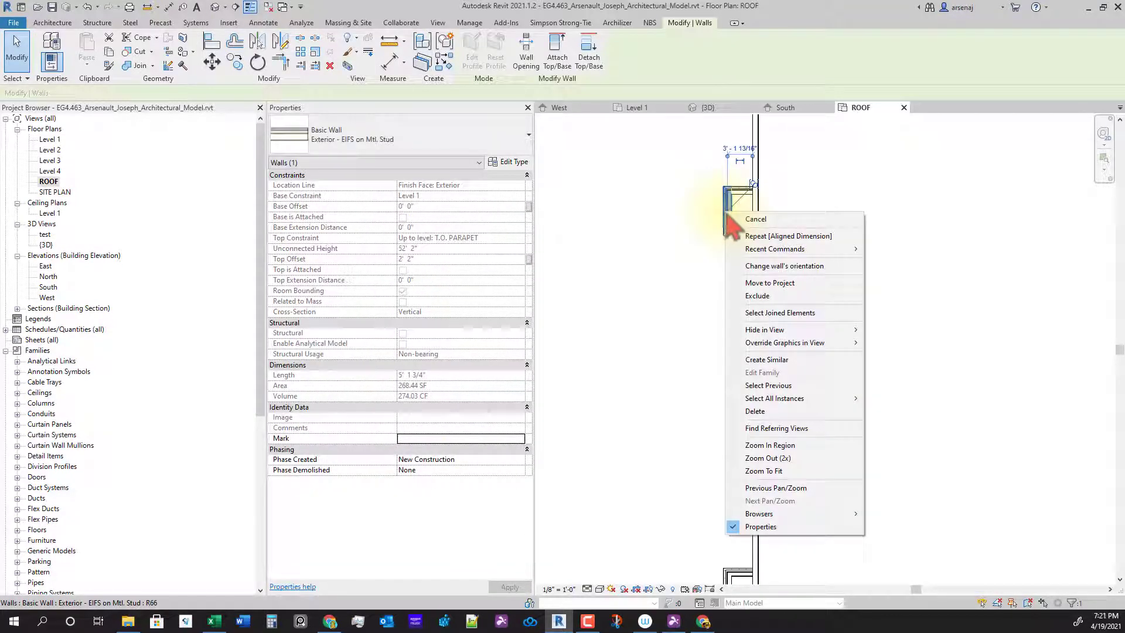
left_click(791, 360)
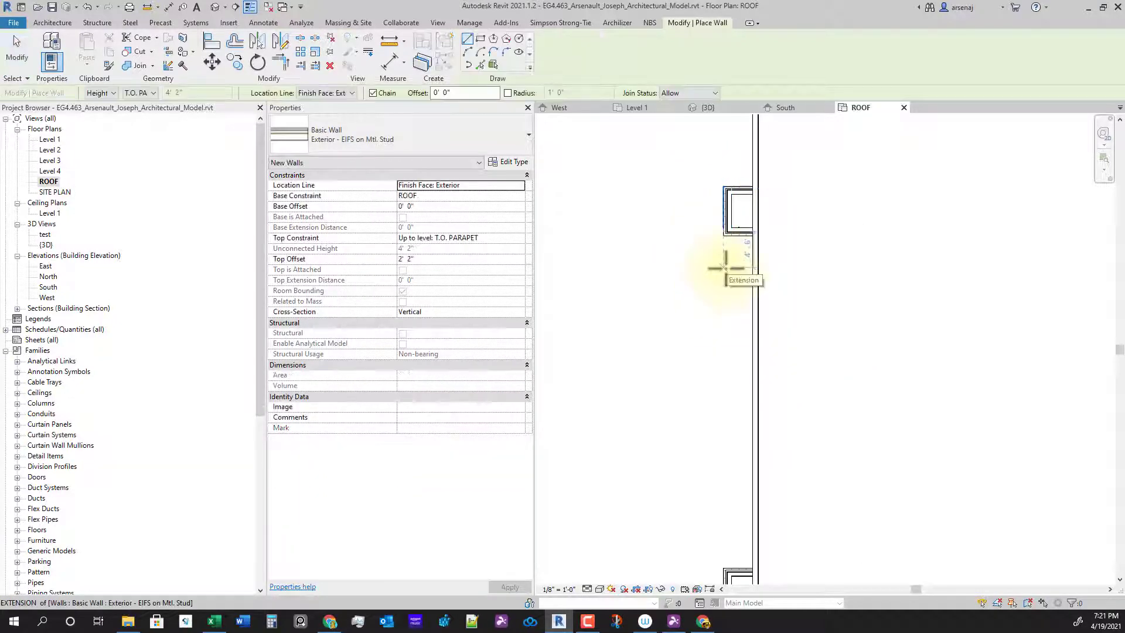
scroll(726, 268, "up", 2)
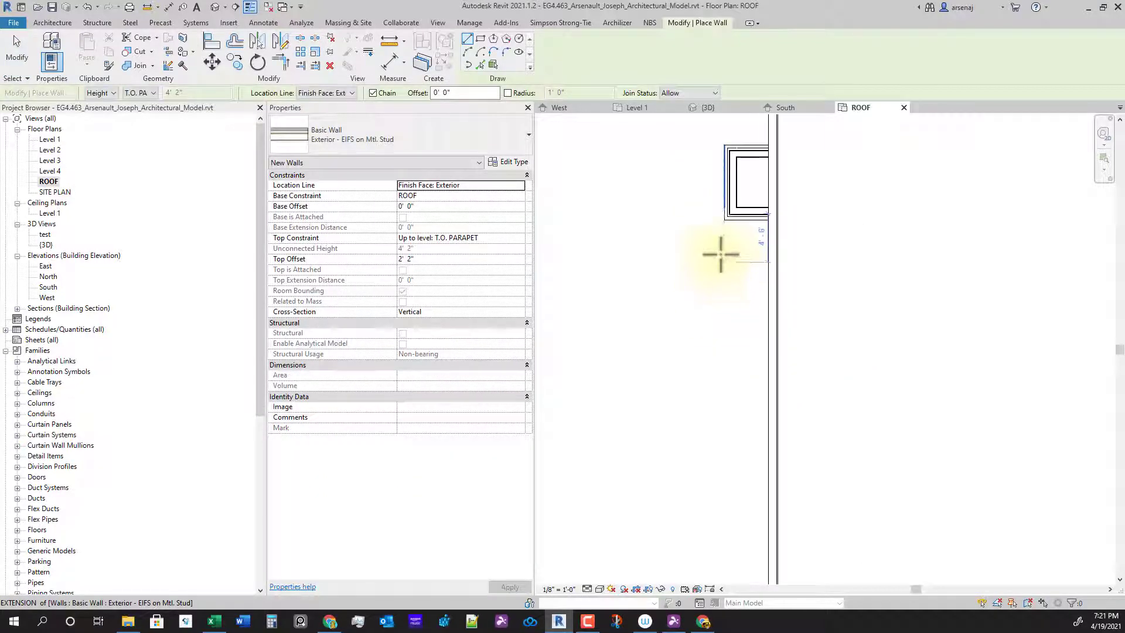
left_click(725, 221)
scroll(699, 451, "down", 2)
middle_click_drag(699, 485, 726, 323)
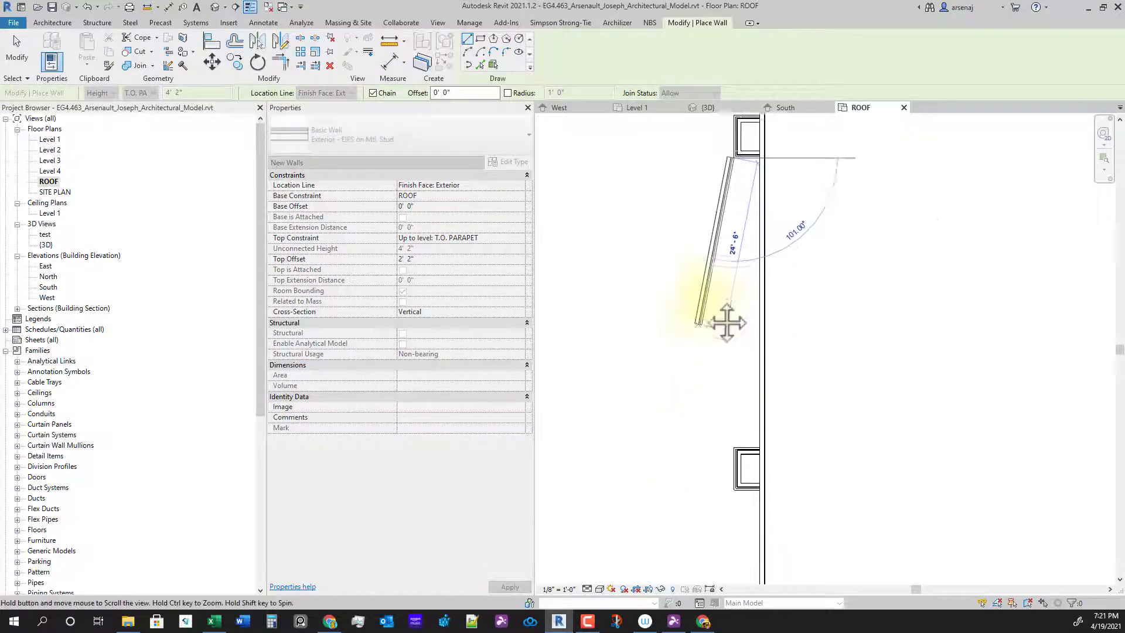
scroll(731, 434, "up", 1)
left_click(736, 414)
key("Escape")
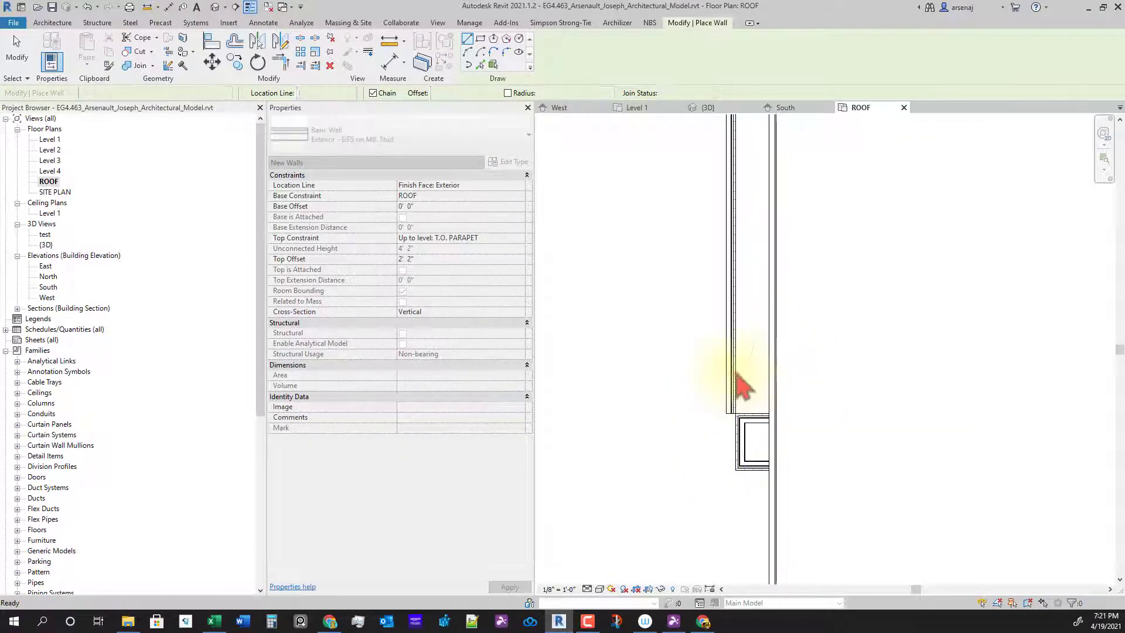
key("Escape")
Flip the new wall between the piers so its exterior finish face lines up with the piers' outer faces
left_click(739, 384)
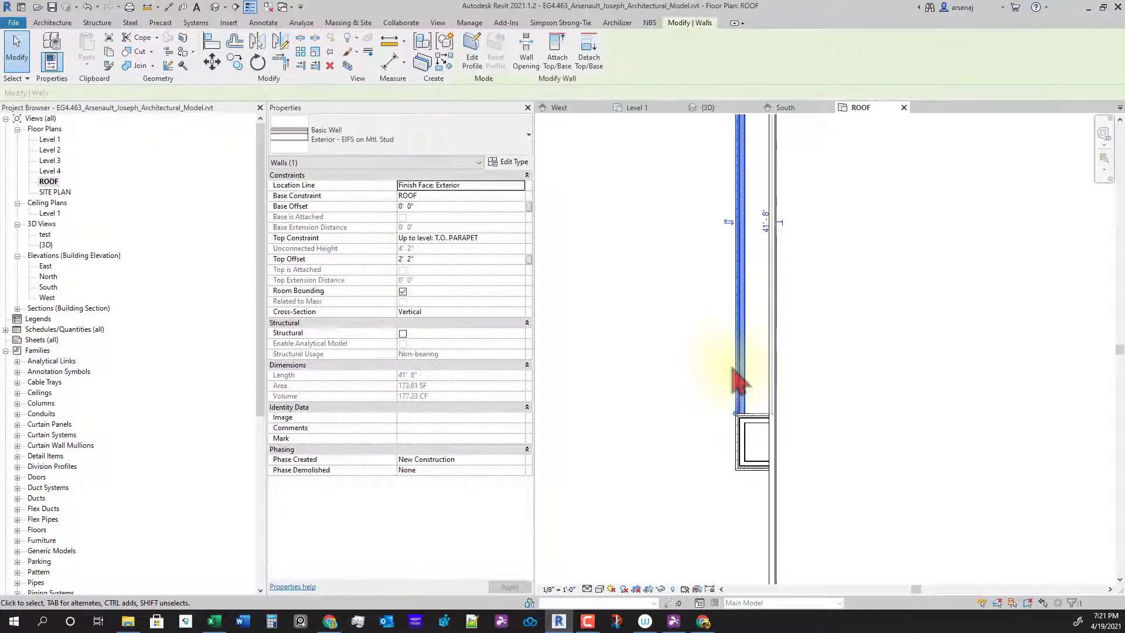
middle_click_drag(756, 340, 746, 397)
key("Delete")
scroll(732, 475, "up", 3)
key("ctrl+z")
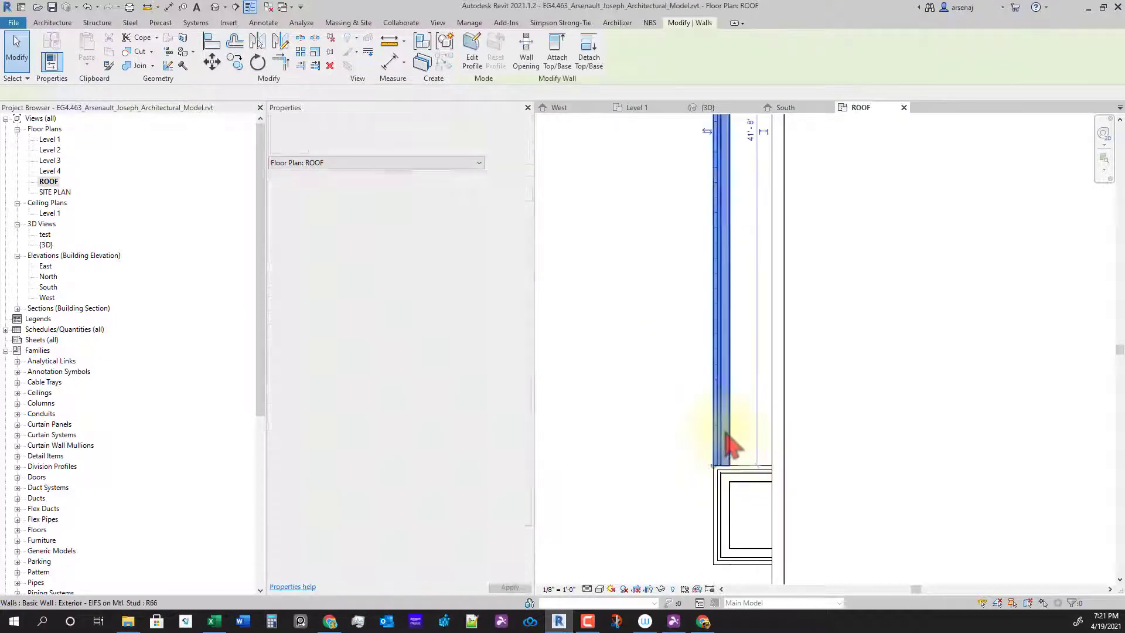
Disallow the wall join at the new wall's lower end, where it meets the lower pier
scroll(720, 476, "up", 2)
left_click(720, 473)
scroll(711, 457, "up", 1)
right_click(705, 448)
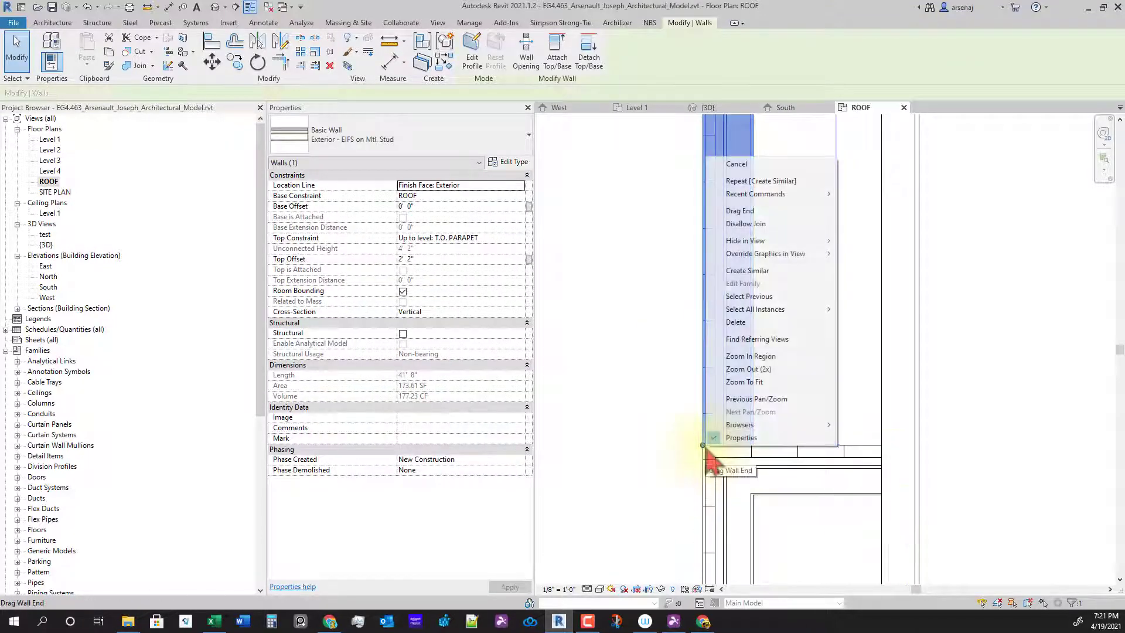
left_click(738, 225)
scroll(721, 305, "down", 3)
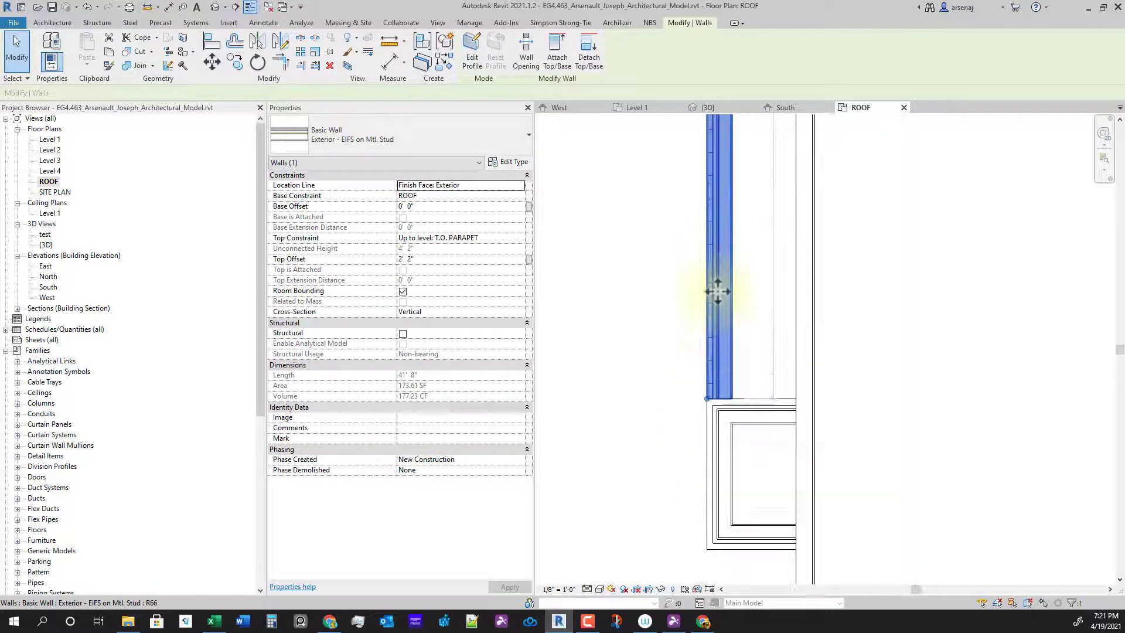
Allow the join at the new wall's lower end again and check how its upper end meets the upper pier
scroll(717, 293, "down", 2)
middle_click_drag(718, 187, 754, 258)
scroll(728, 397, "down", 3)
scroll(751, 417, "up", 4)
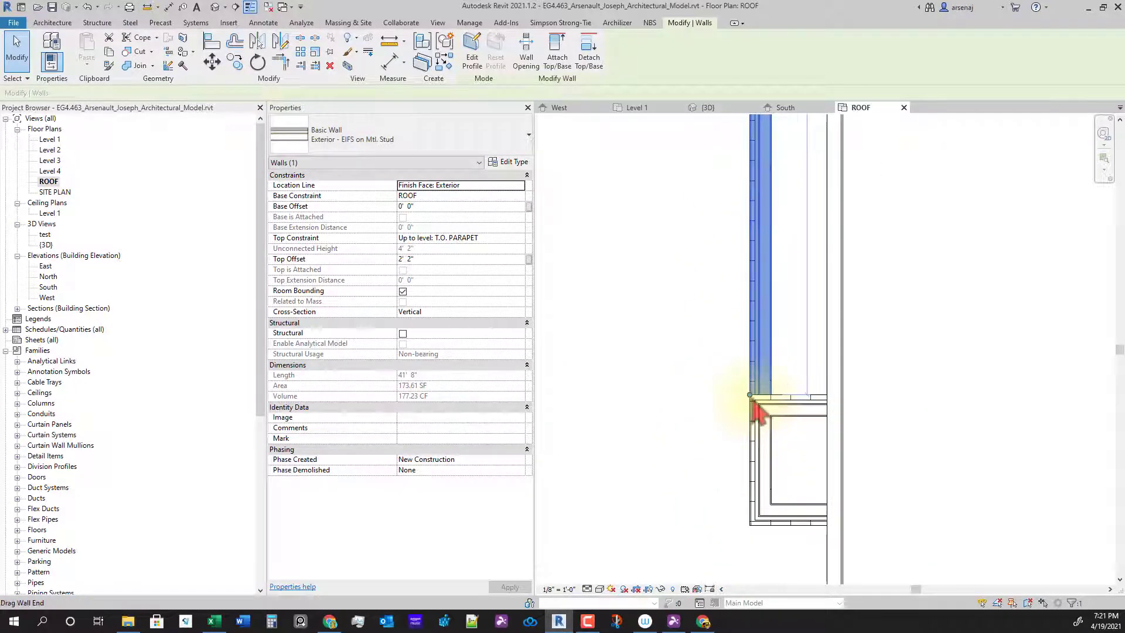
right_click(751, 396)
left_click(785, 174)
key("Escape")
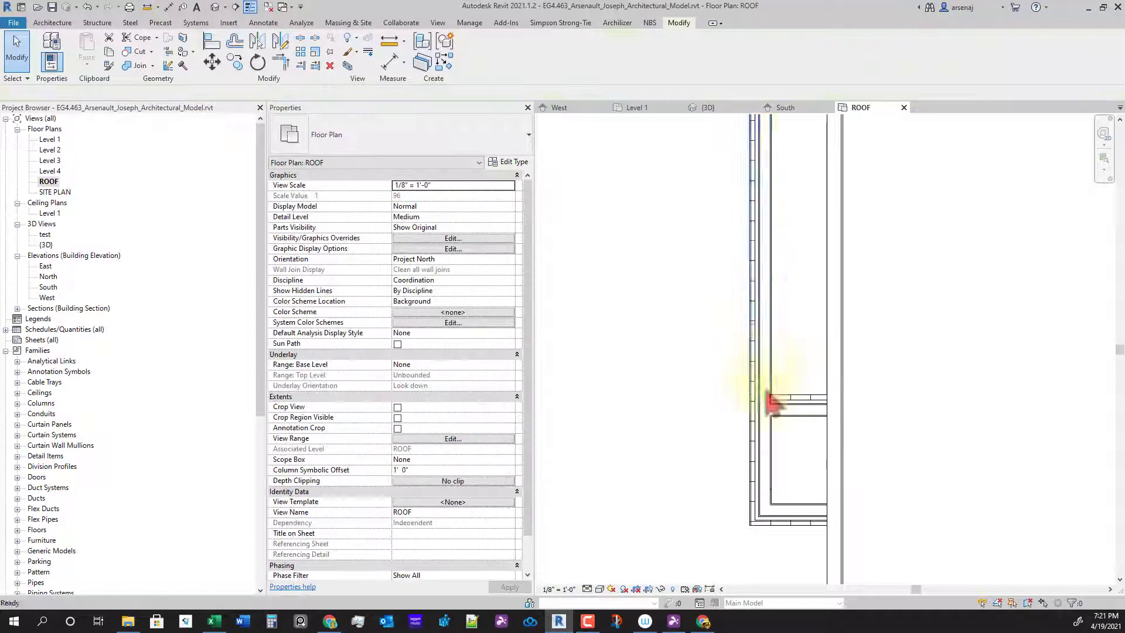
scroll(783, 271, "down", 4)
middle_click_drag(782, 141, 779, 265)
scroll(780, 252, "up", 3)
left_click(773, 418)
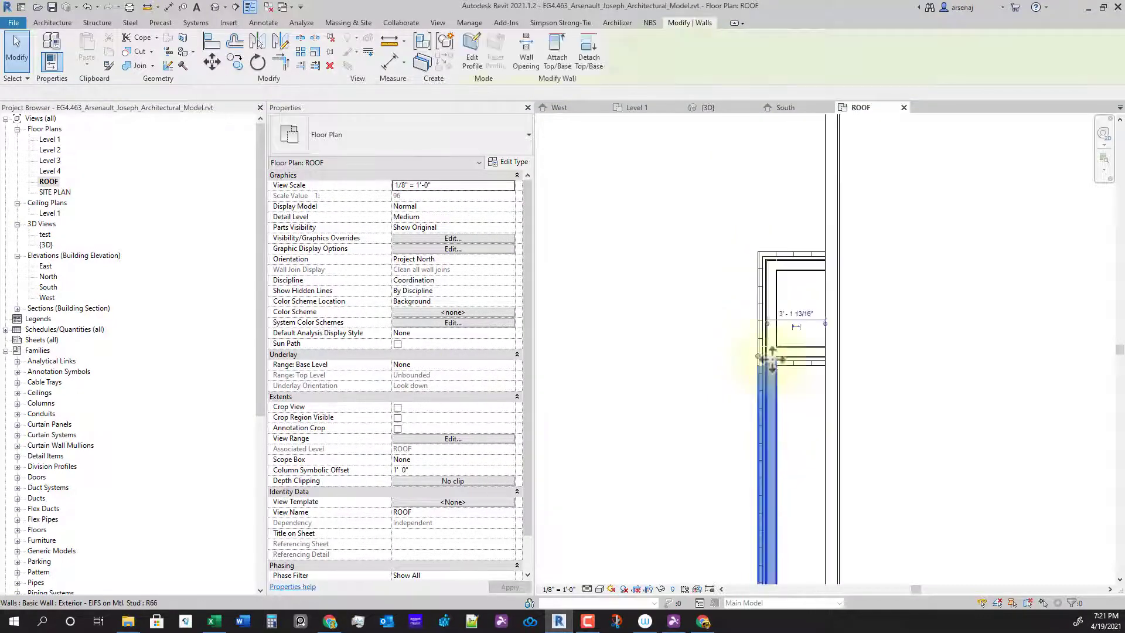
key("Escape")
Switch to the West elevation and delete the vertical dimension above the curtain wall
left_click(579, 109)
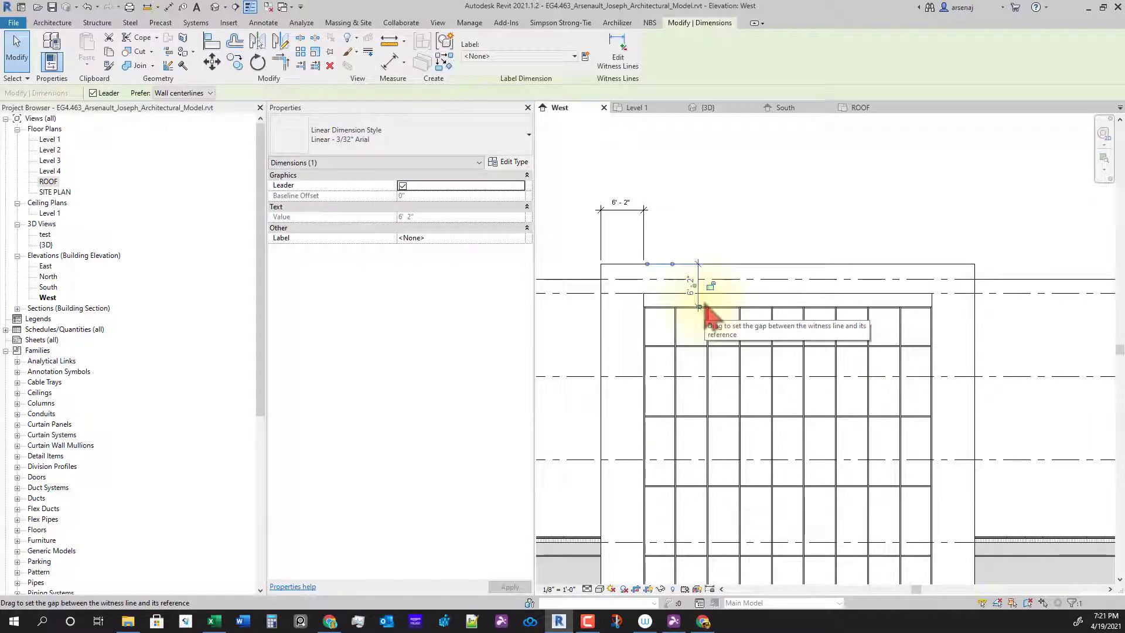
key("Escape")
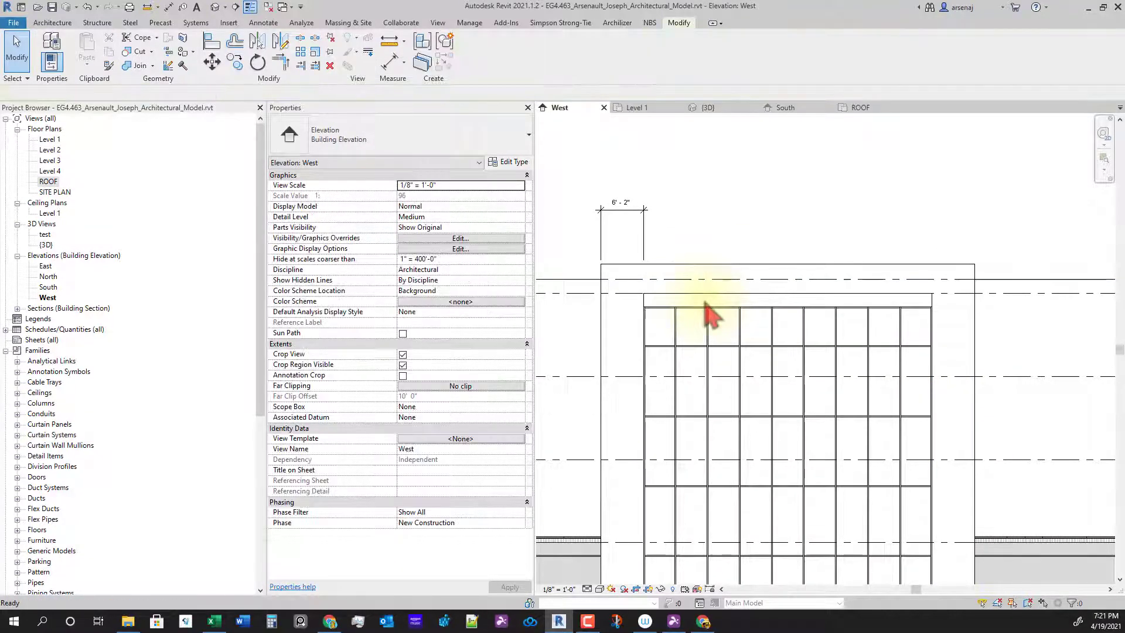
left_click(707, 302)
scroll(660, 316, "up", 2)
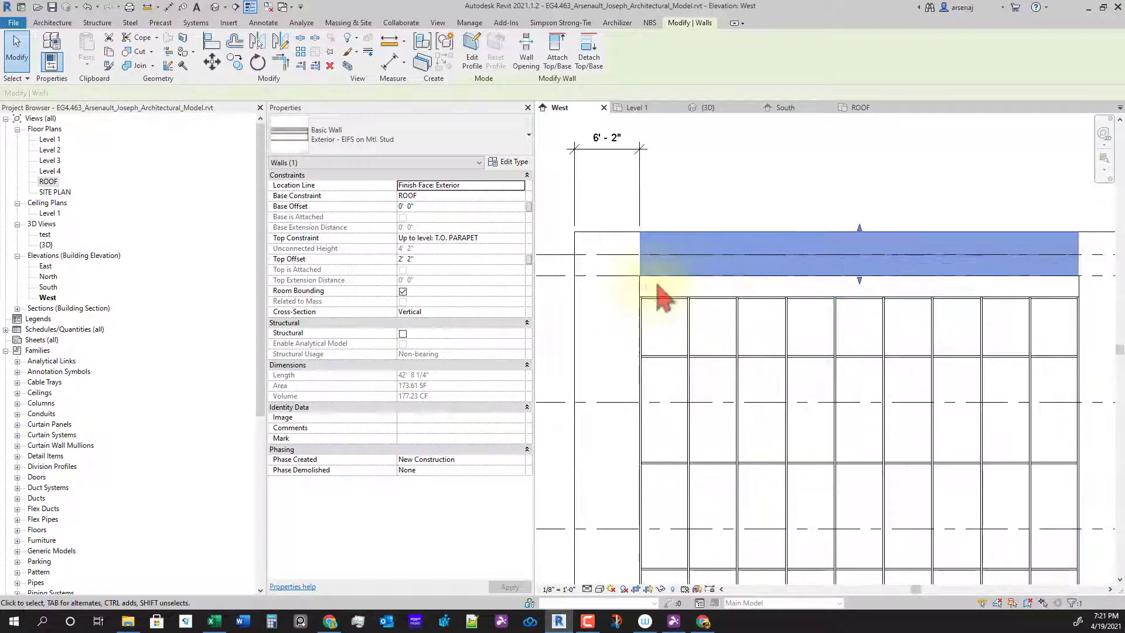
key("Escape")
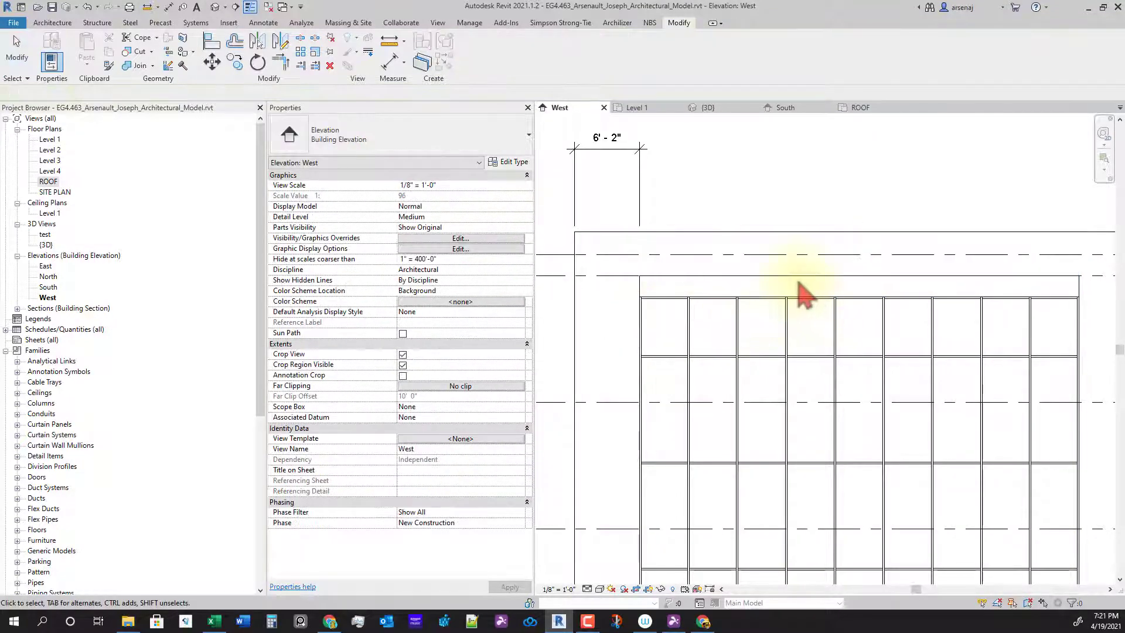
Extend the new EIFS wall's base down to the top edge of the curtain wall
left_click(812, 277)
scroll(630, 276, "up", 2)
key("Escape")
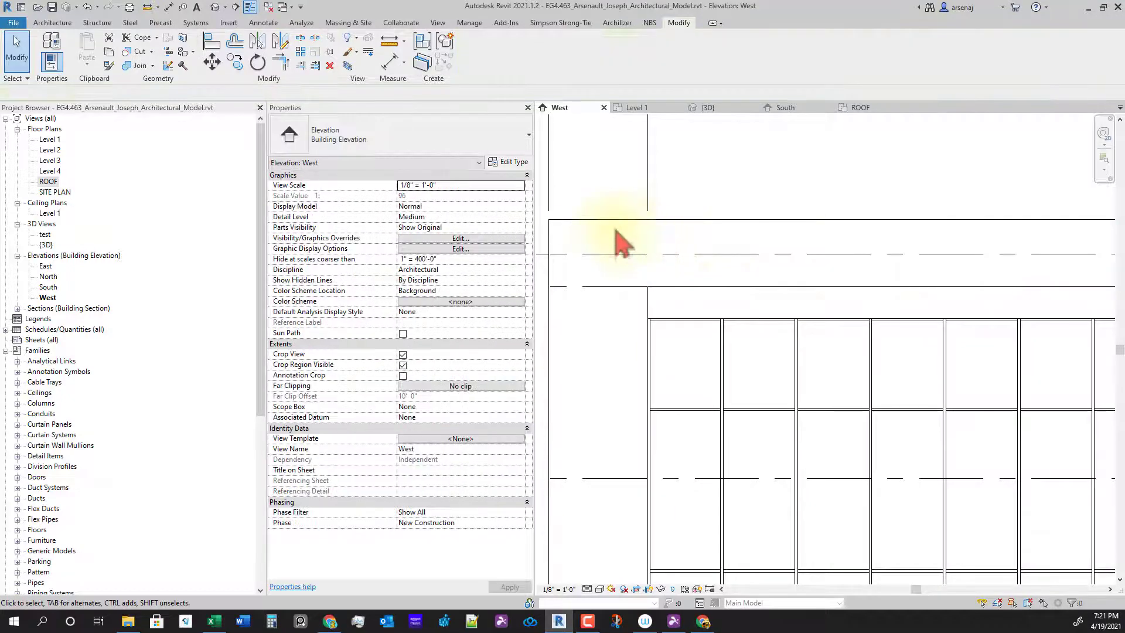
scroll(814, 325, "down", 2)
left_click(882, 275)
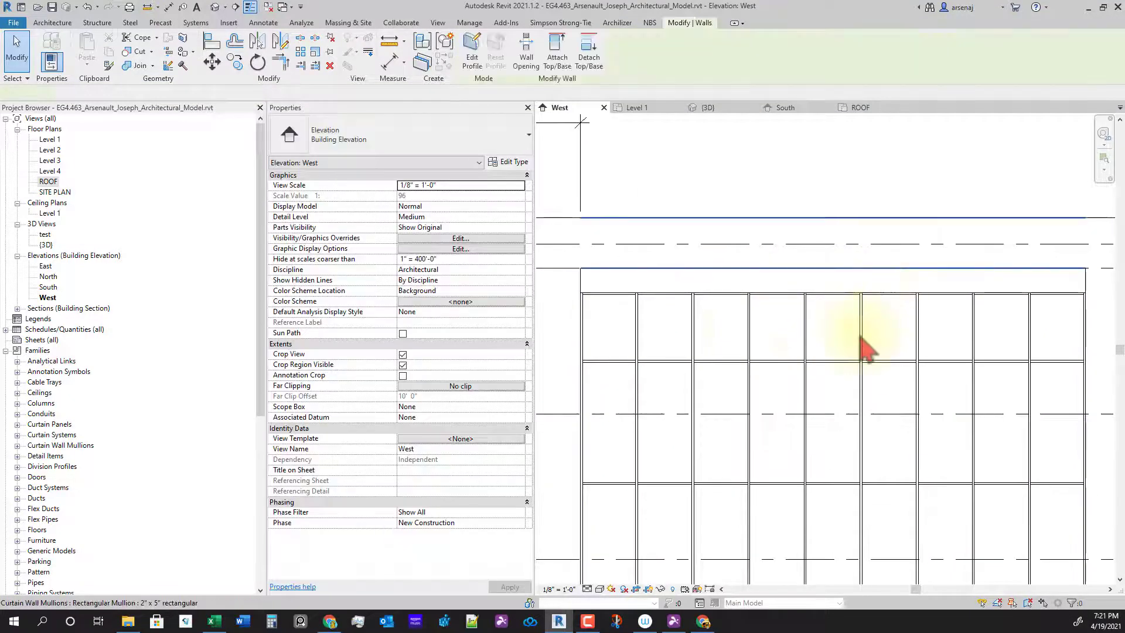
left_click_drag(839, 290, 854, 327)
key("Escape")
scroll(856, 463, "down", 2)
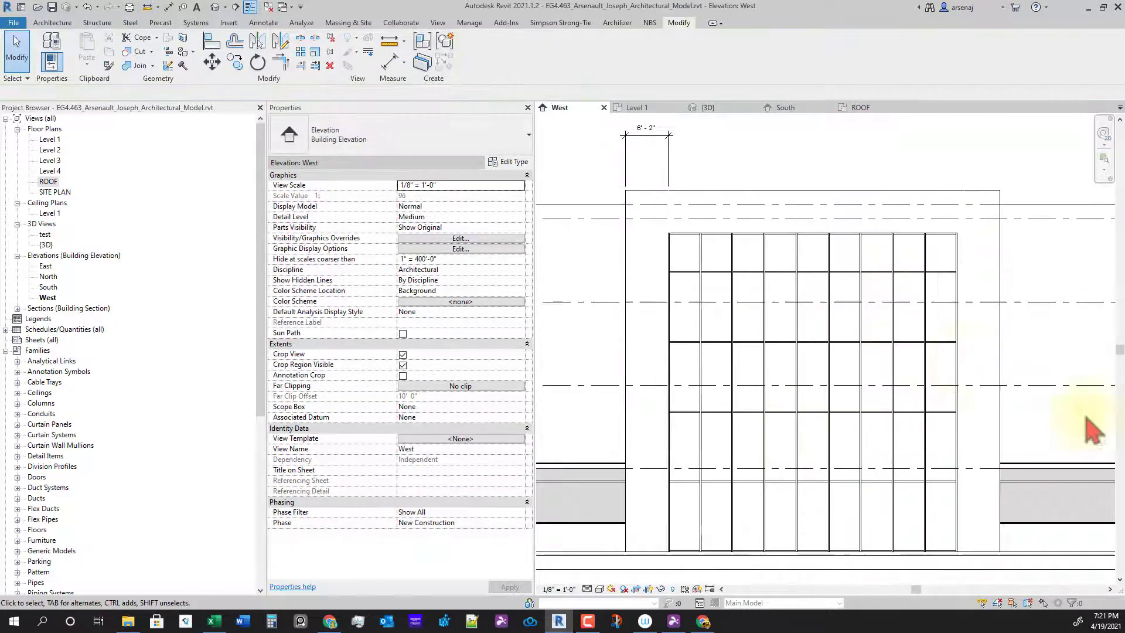
Move the Section 1 line across so it cuts through the curtain wall, and open its section view
scroll(879, 364, "down", 3)
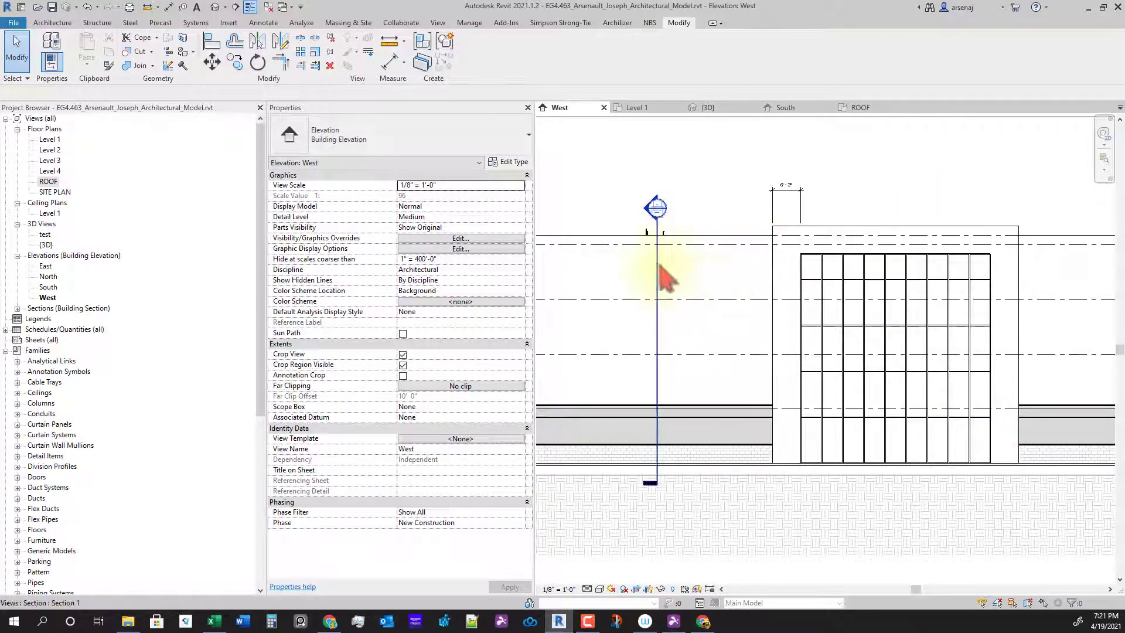
left_click(657, 252)
left_click_drag(658, 252, 895, 267)
right_click(895, 265)
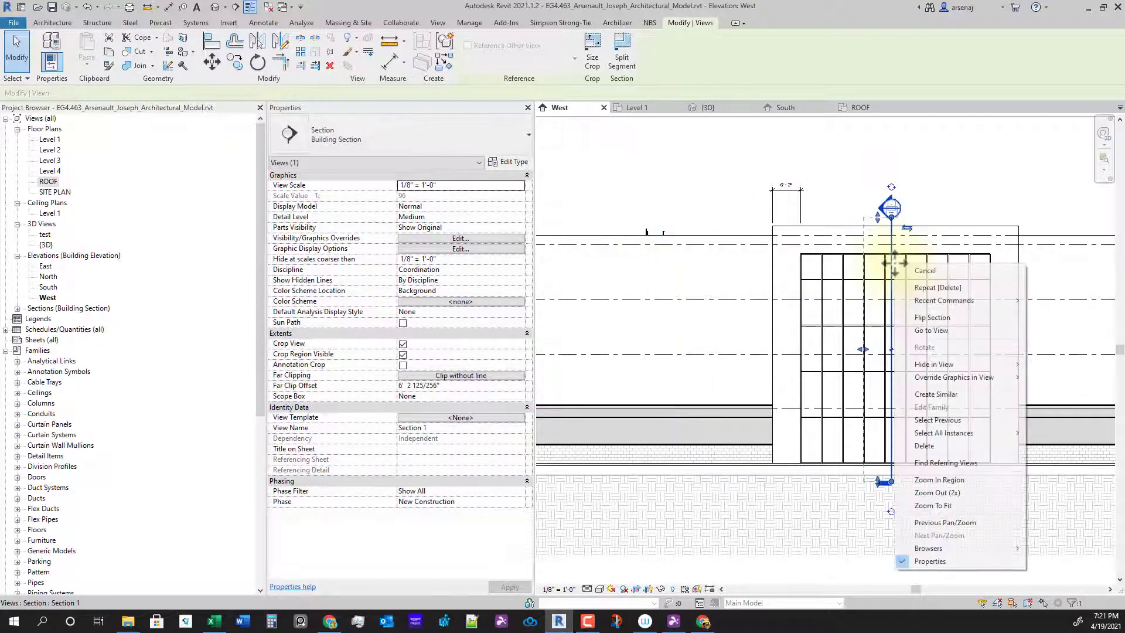
left_click(959, 332)
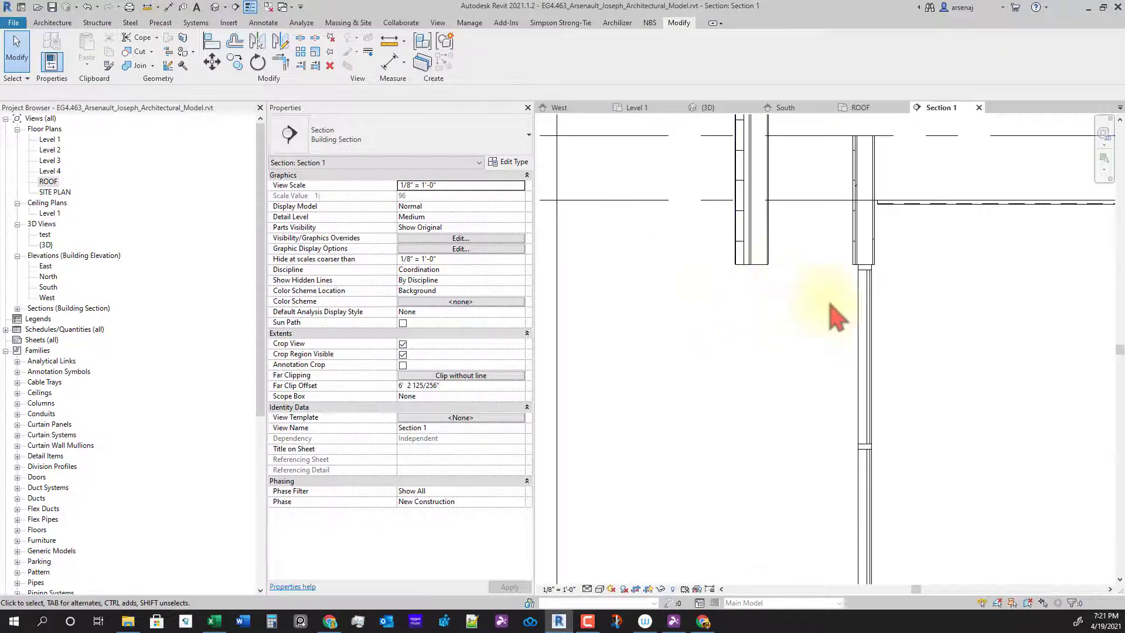
Examine the space between the new front wall and the building wall in Section 1 and in the ROOF plan
scroll(829, 314, "up", 2)
scroll(809, 326, "down", 1)
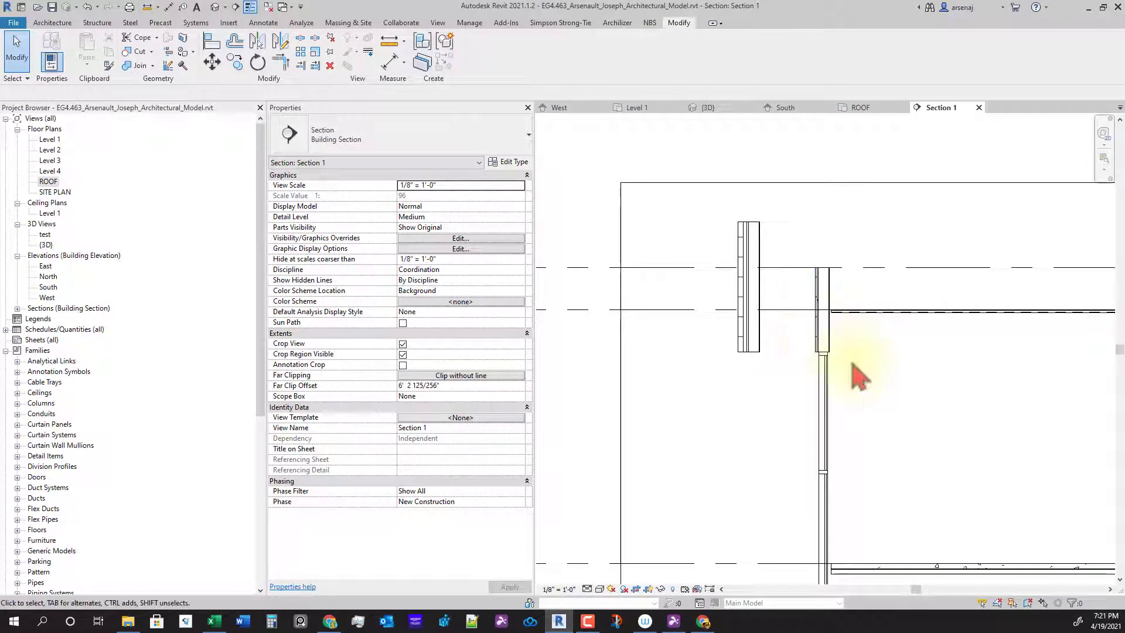
scroll(856, 363, "down", 3)
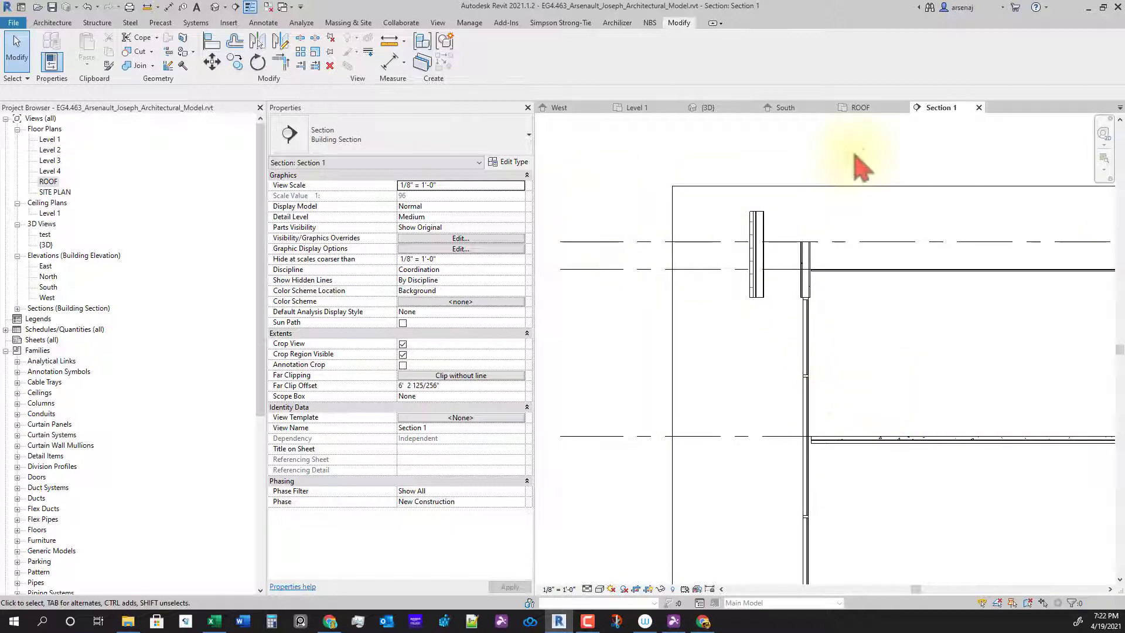
scroll(914, 264, "down", 2)
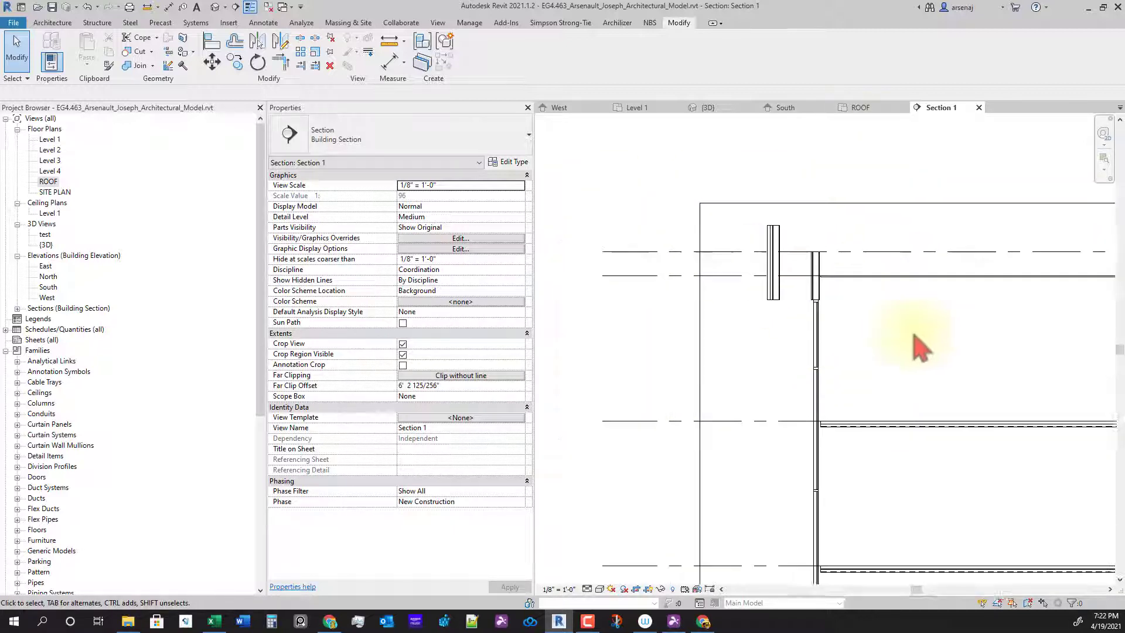
scroll(768, 259, "up", 3)
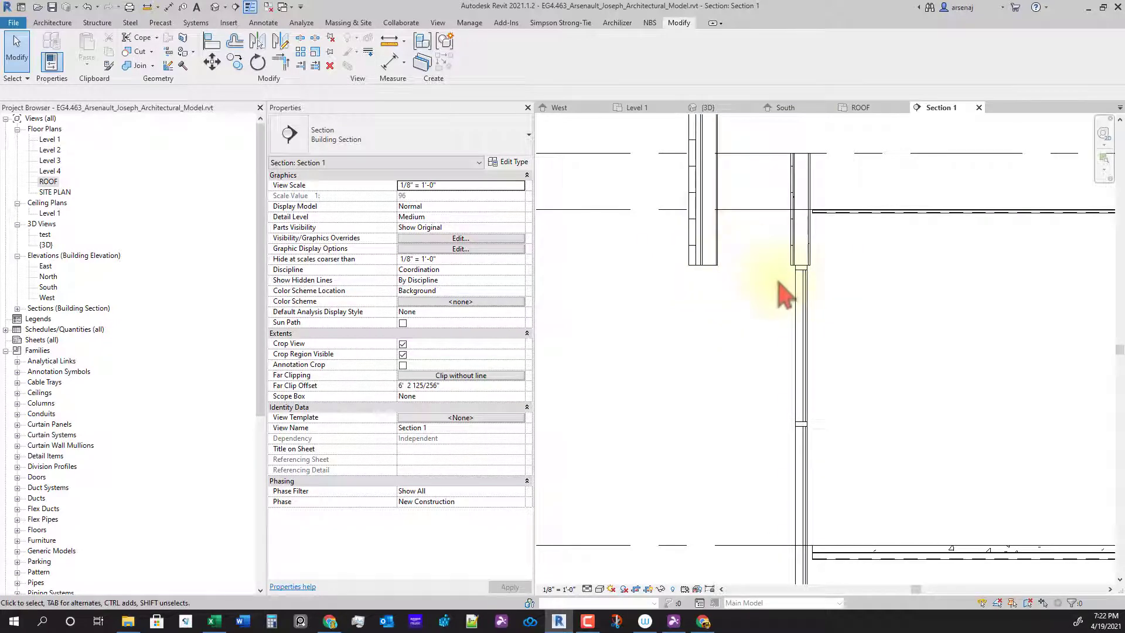
scroll(787, 288, "down", 4)
scroll(786, 293, "up", 4)
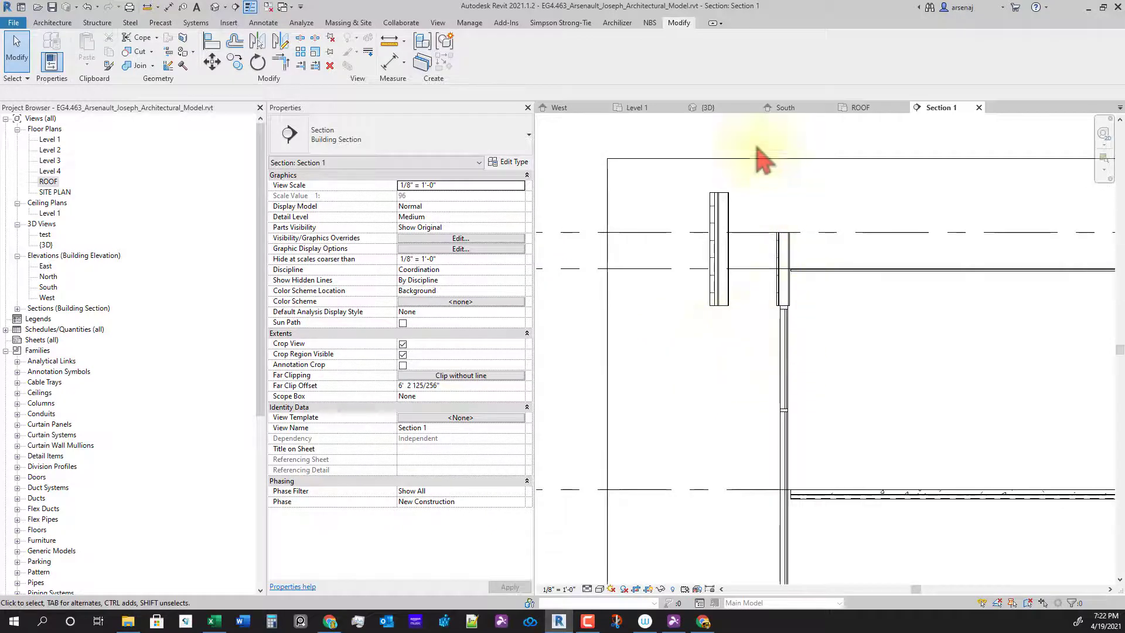
left_click(862, 108)
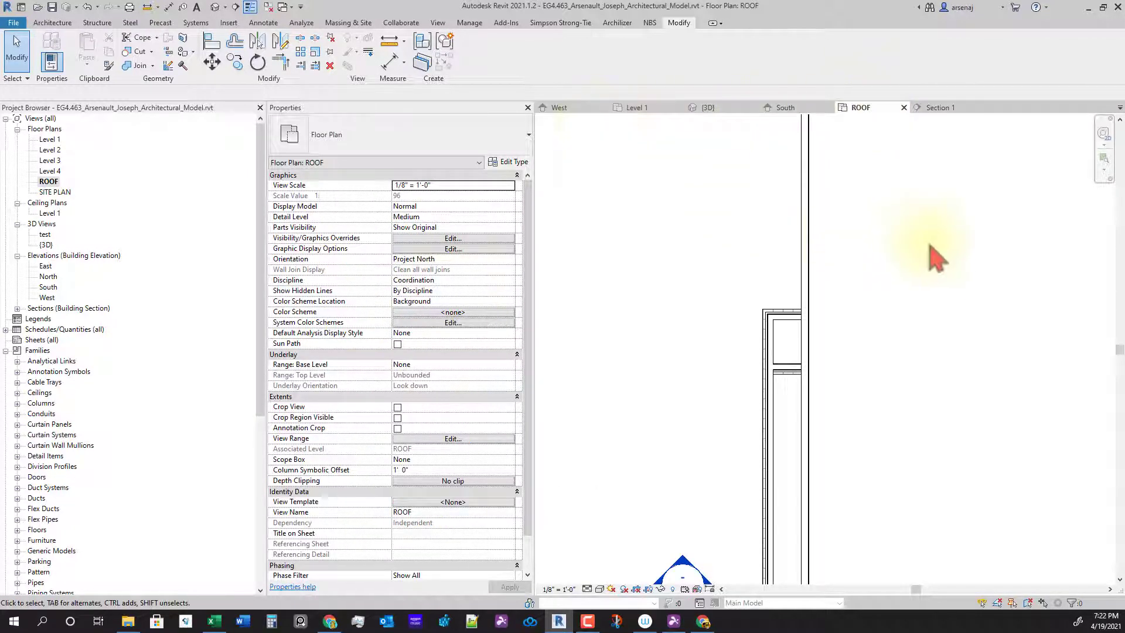
middle_click_drag(930, 244, 869, 230)
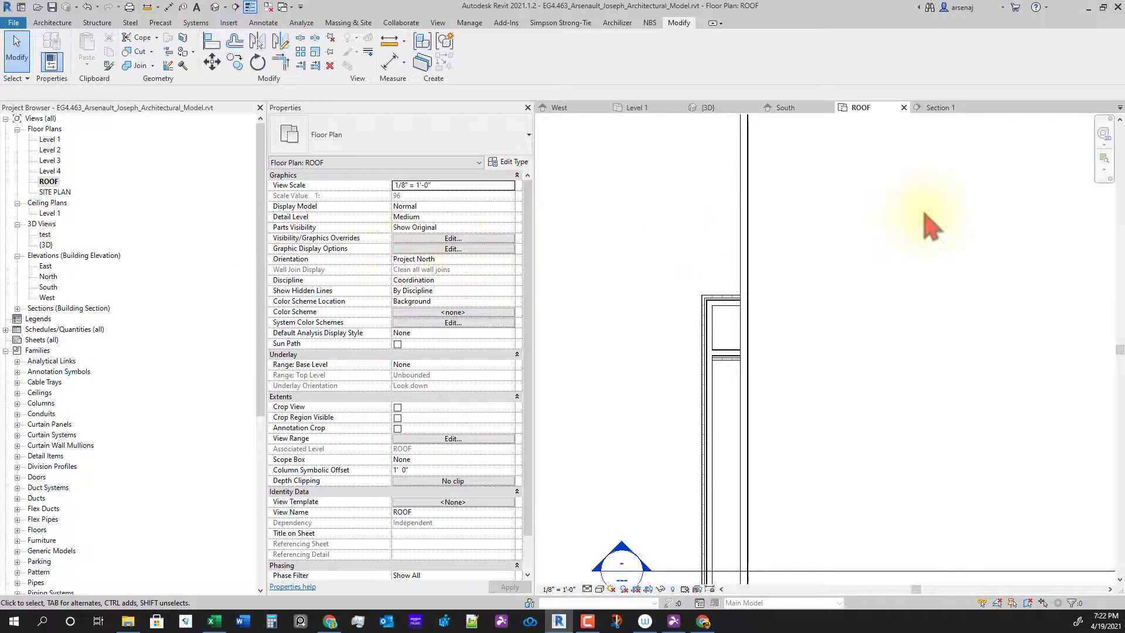
scroll(924, 214, "down", 3)
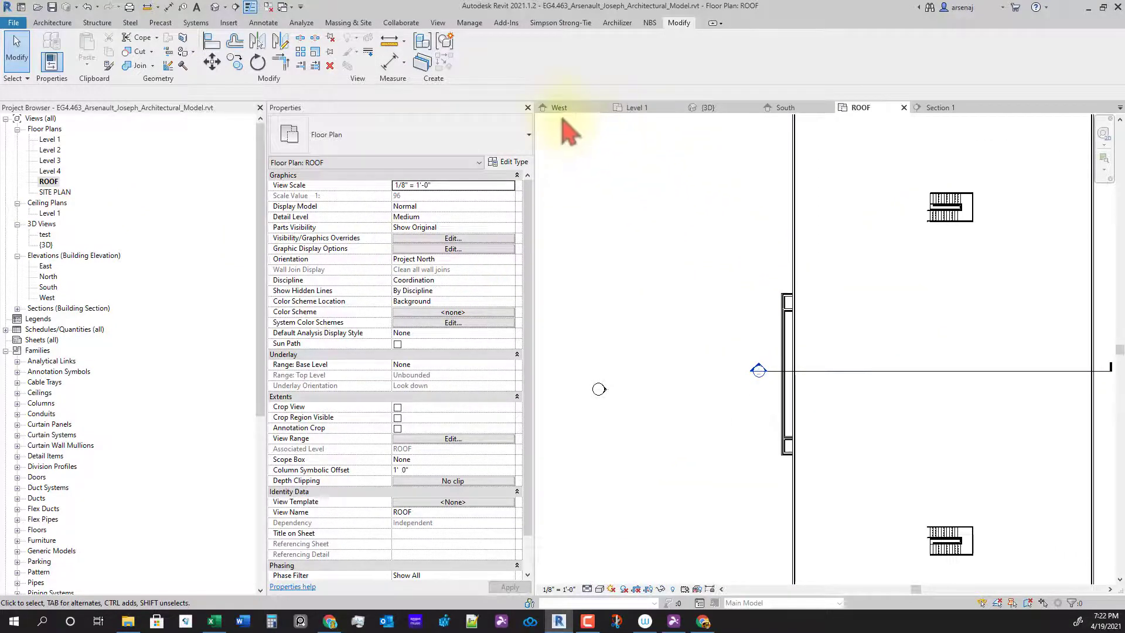
Examine the West elevation to compare the level lines with the top of the entrance curtain wall
left_click(560, 109)
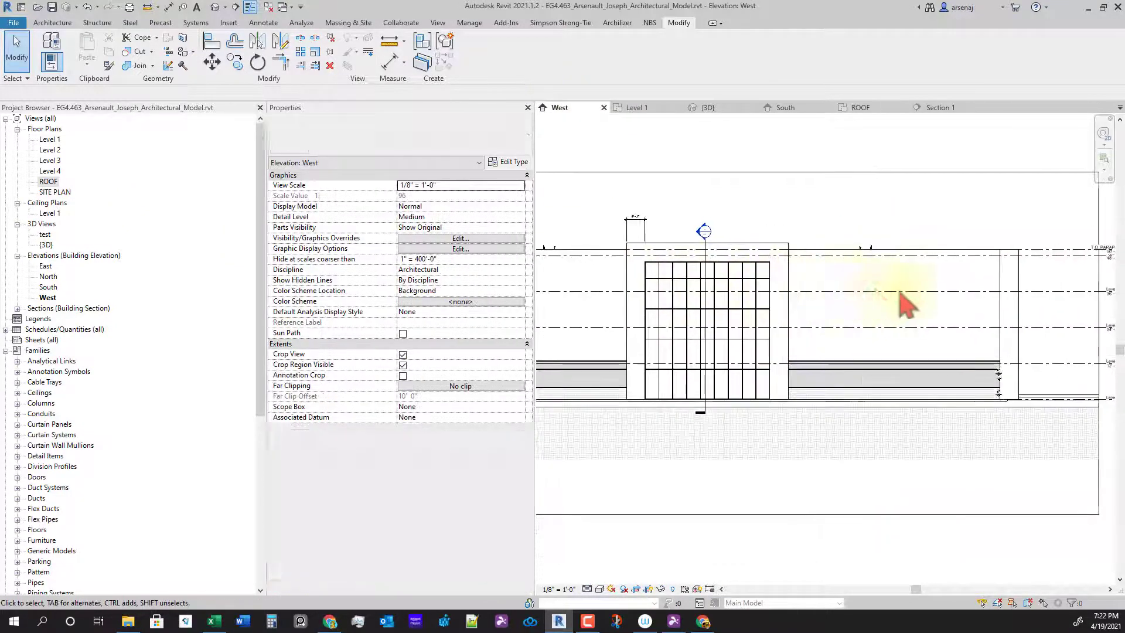
scroll(900, 292, "up", 2)
left_click(789, 304)
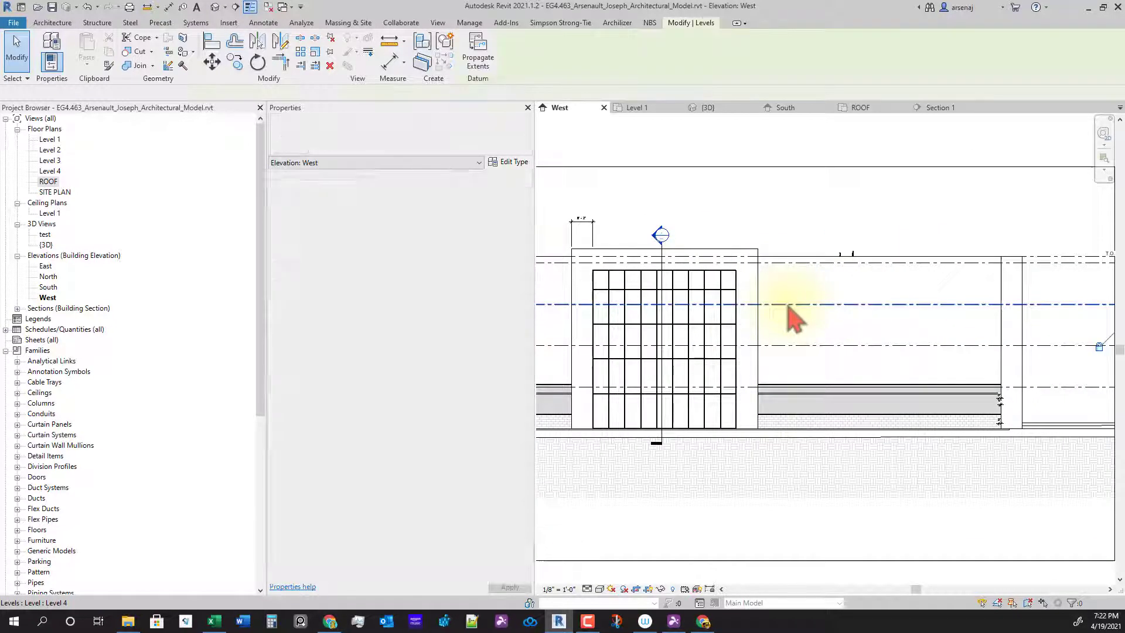
scroll(788, 305, "down", 2)
scroll(1031, 320, "up", 1)
key("Escape")
scroll(626, 280, "up", 3)
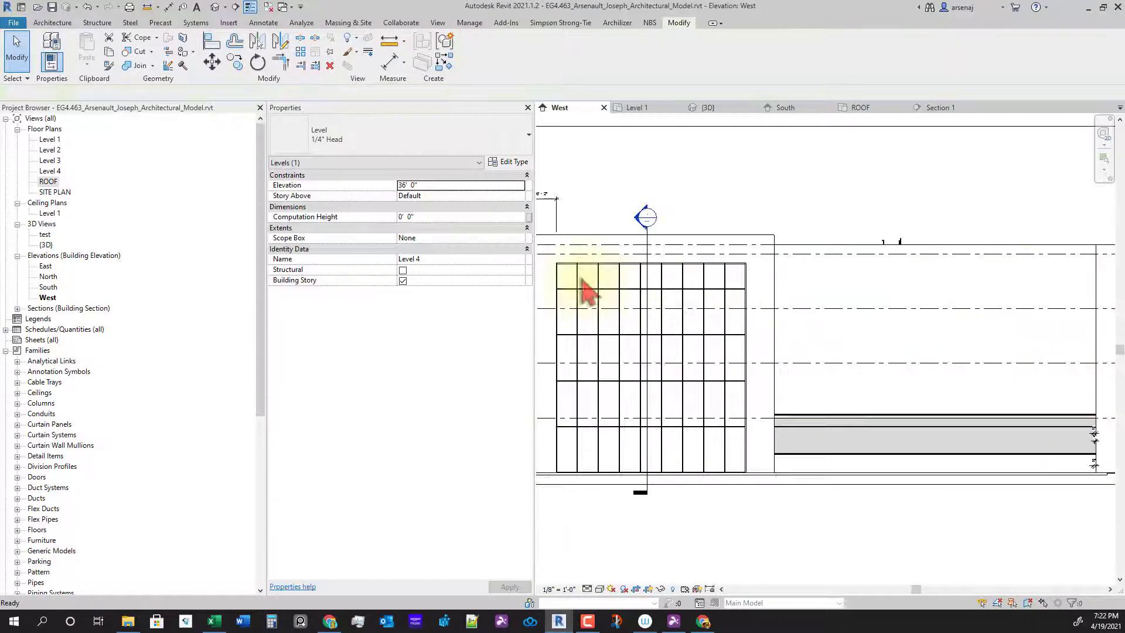
scroll(587, 291, "up", 1)
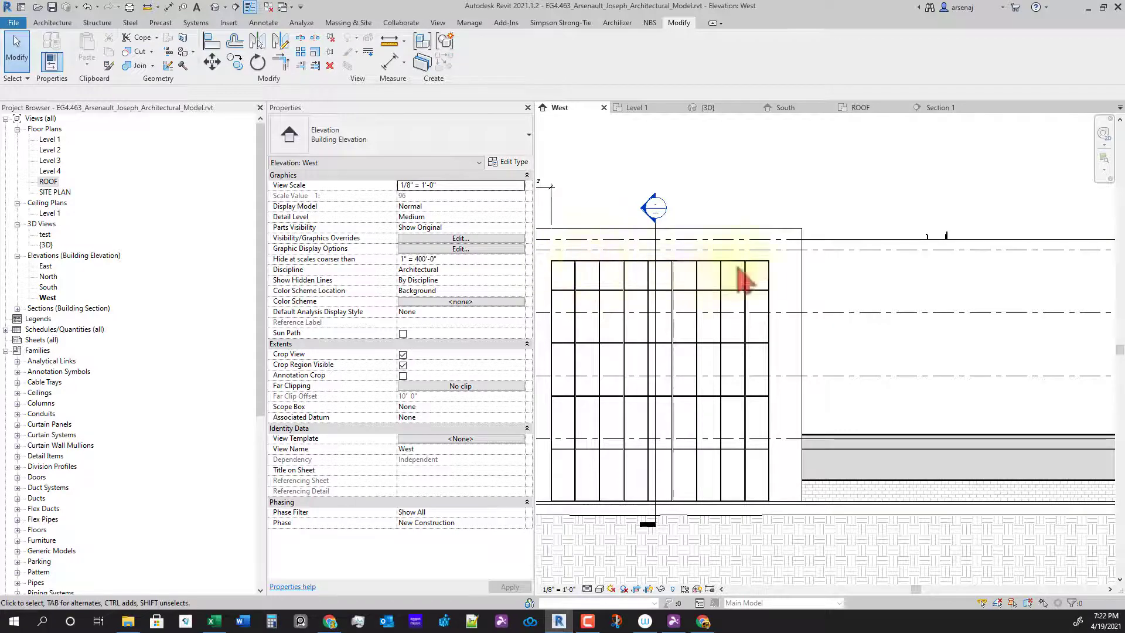
scroll(830, 354, "down", 1)
middle_click_drag(829, 354, 890, 358)
scroll(885, 334, "up", 1)
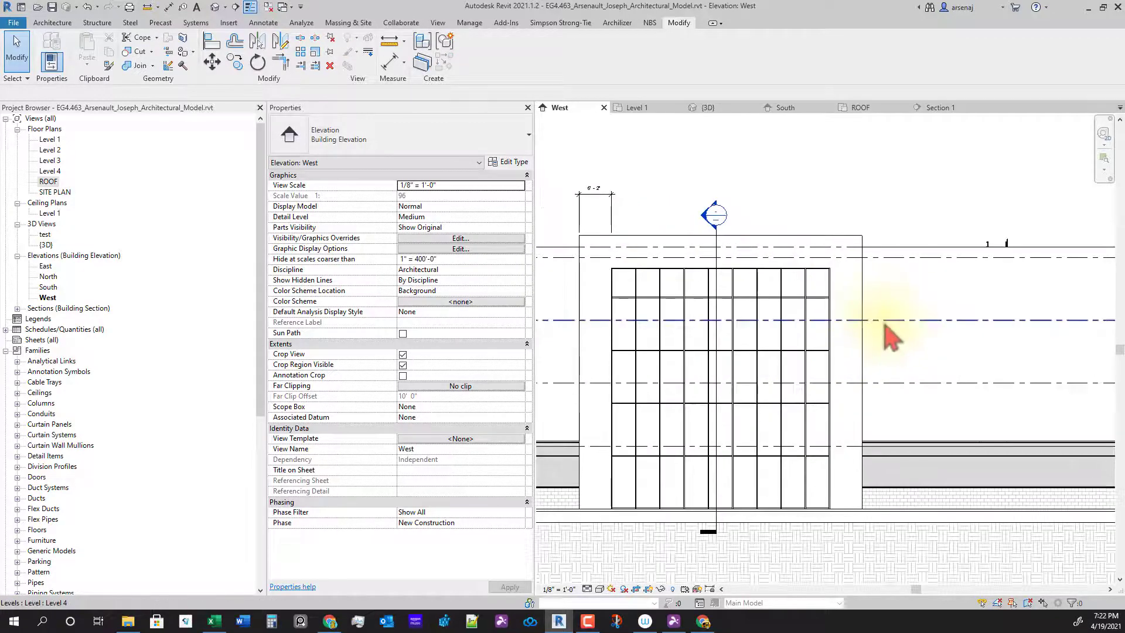
left_click(887, 312)
scroll(886, 346, "down", 1)
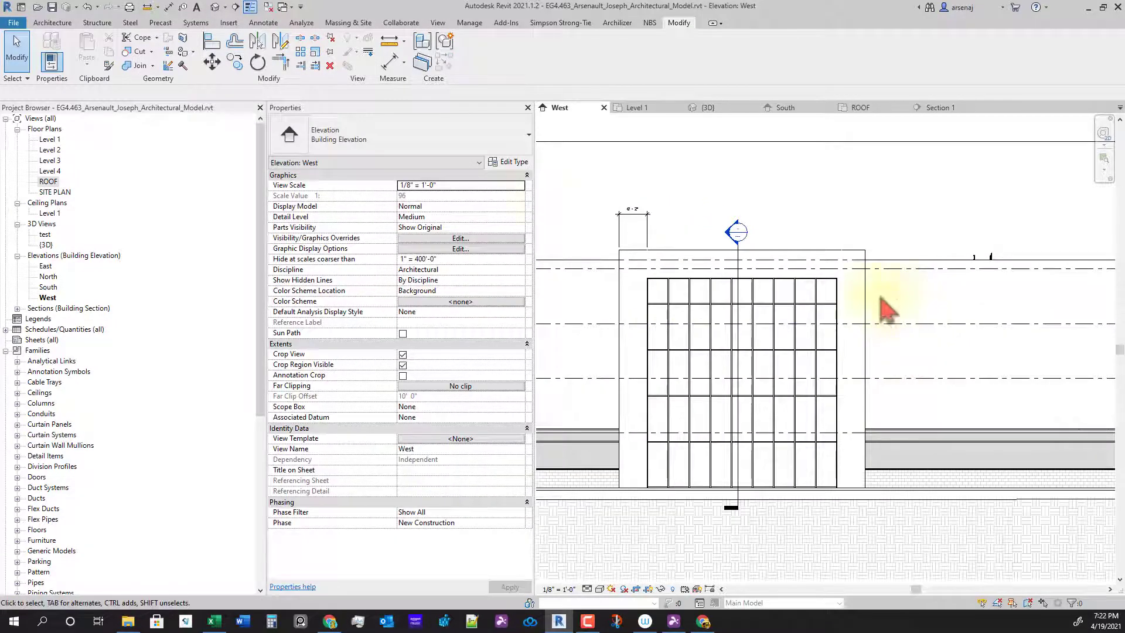
Create a reflected ceiling plan view for Level 4 and bring the entrance piers into view
left_click(438, 23)
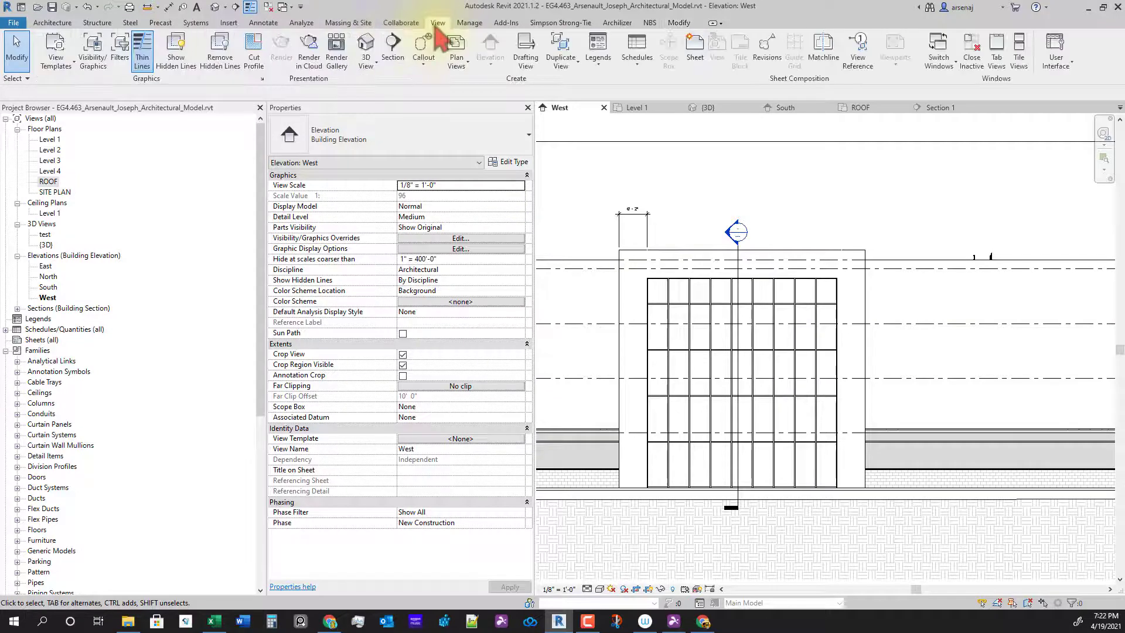
left_click(460, 54)
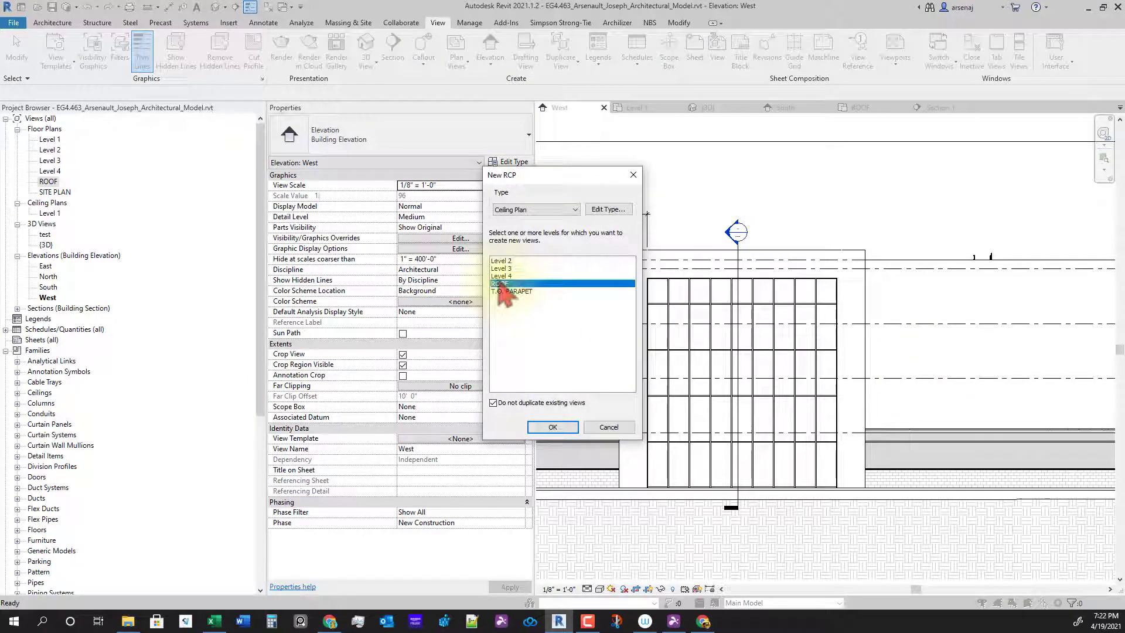
left_click(498, 277)
left_click(552, 428)
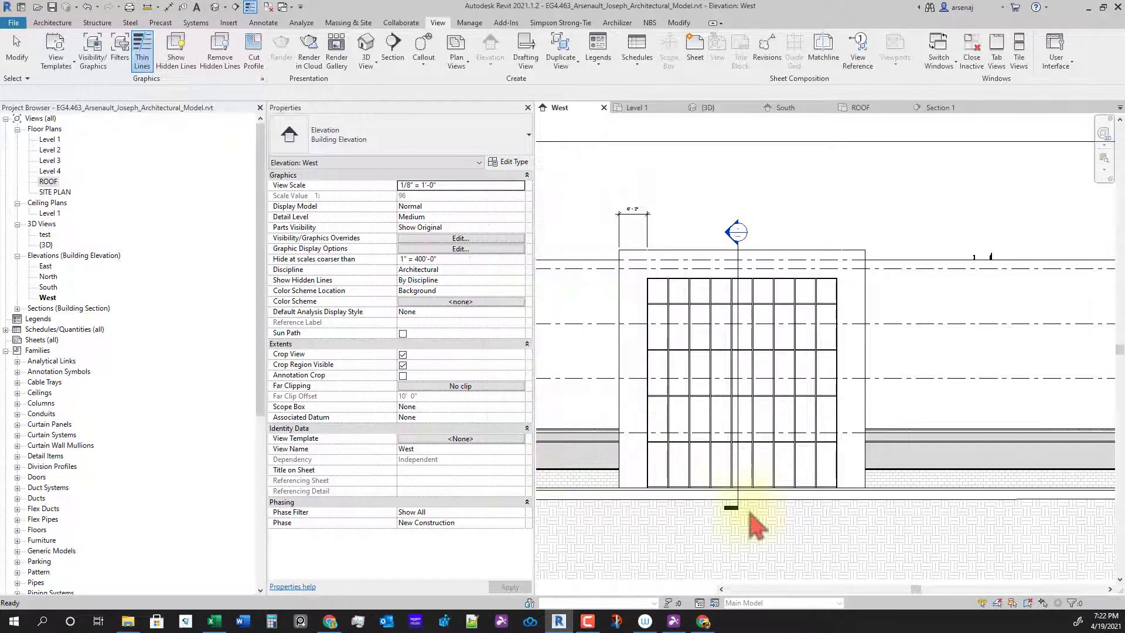
scroll(787, 336, "up", 1)
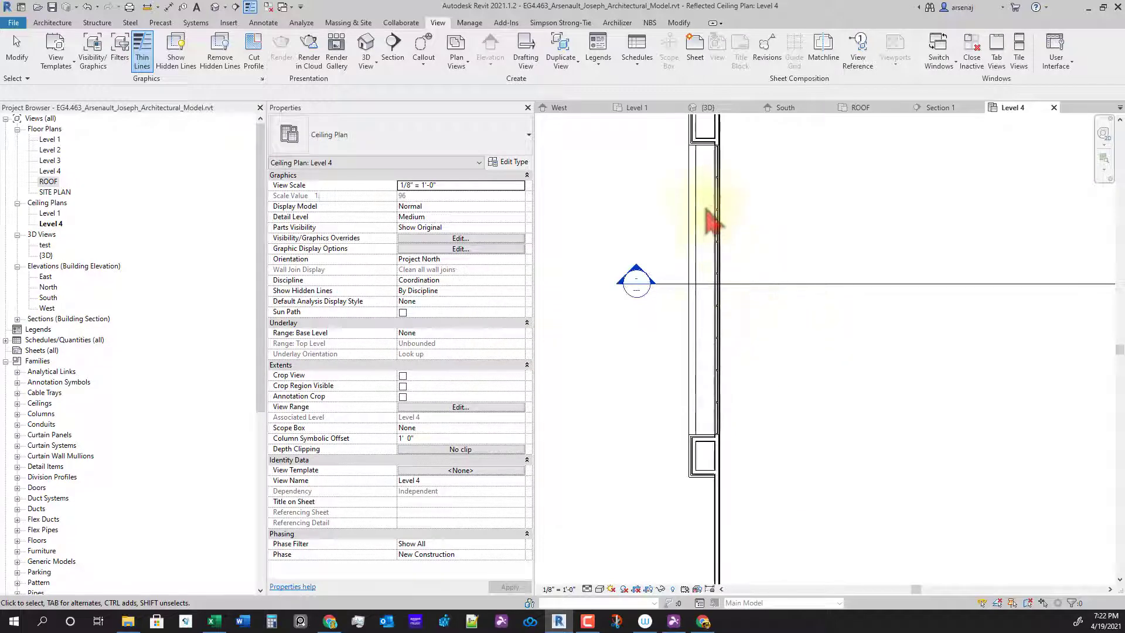
left_click(699, 192)
left_click(825, 368)
scroll(827, 417, "down", 3)
middle_click_drag(820, 412, 823, 422)
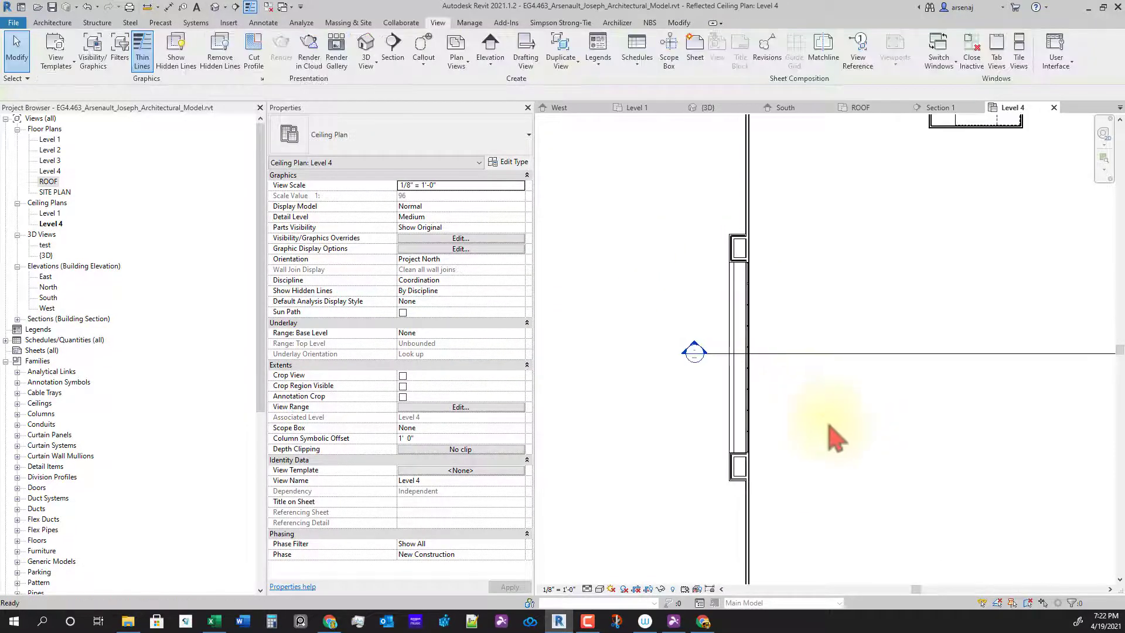
Start a roof soffit in the Level 4 ceiling plan with a rectangular boundary, using the Generic - 4" type
left_click(53, 23)
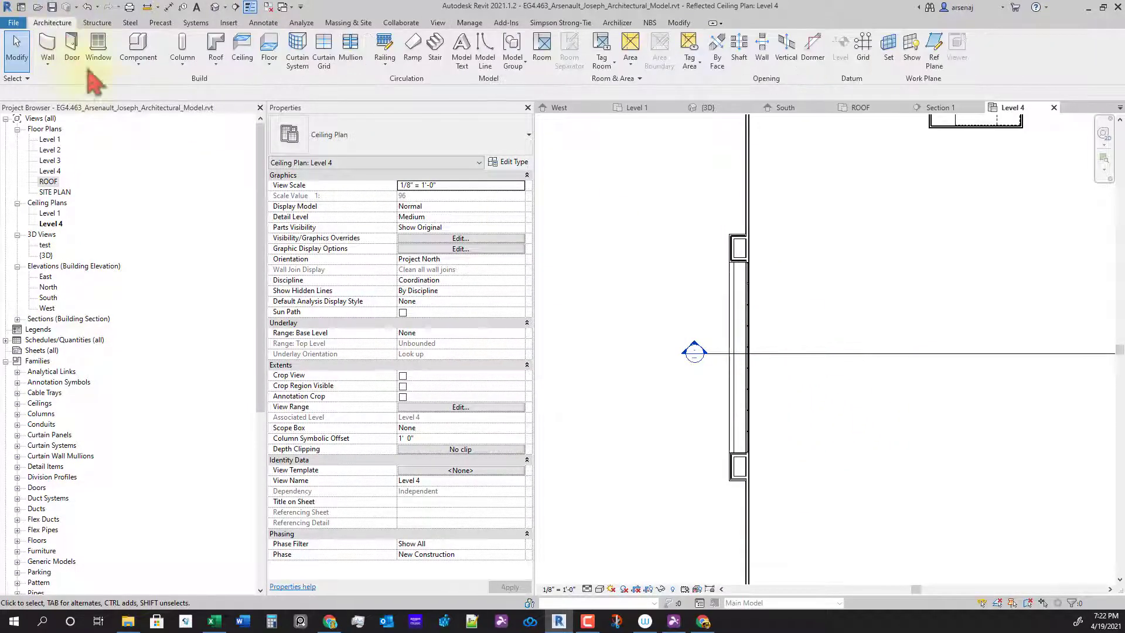
left_click(216, 64)
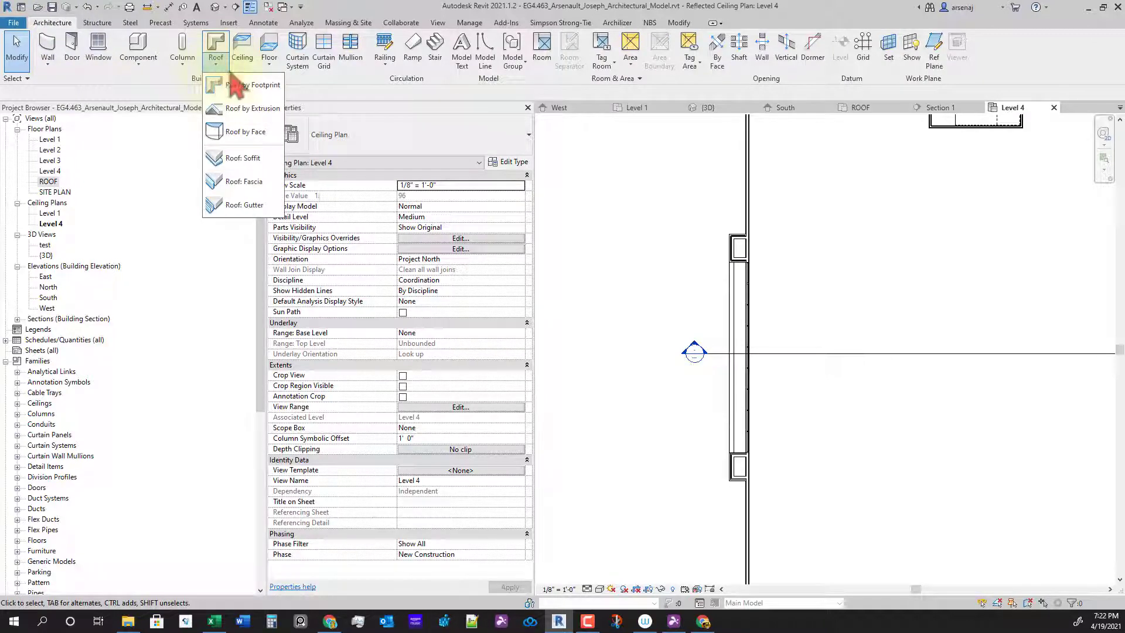
left_click(243, 50)
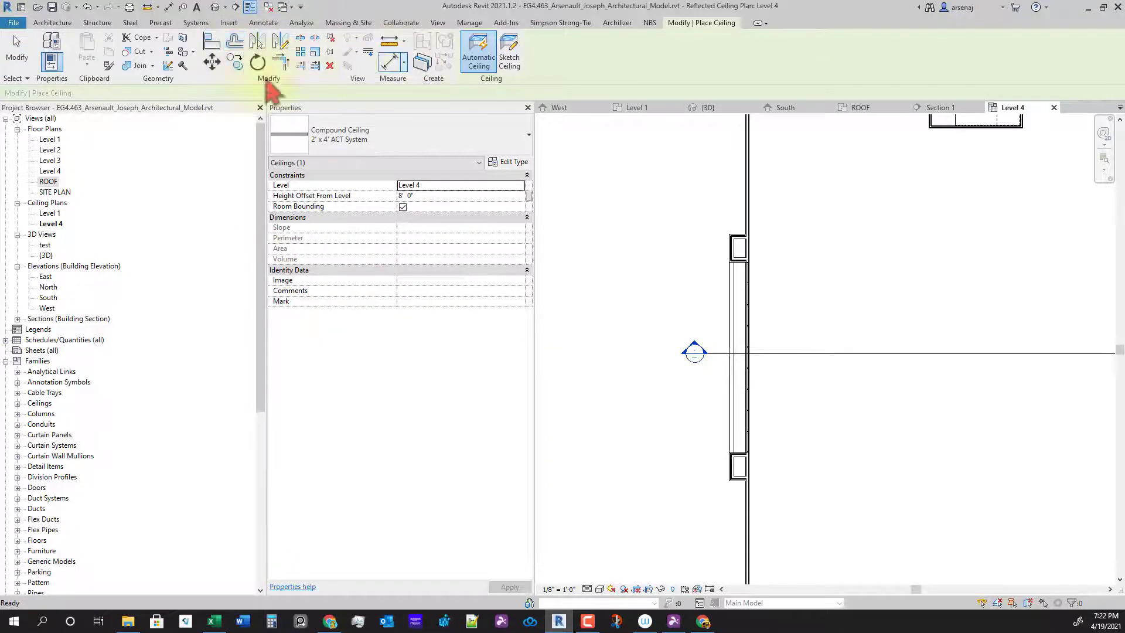
key("Escape")
left_click(216, 64)
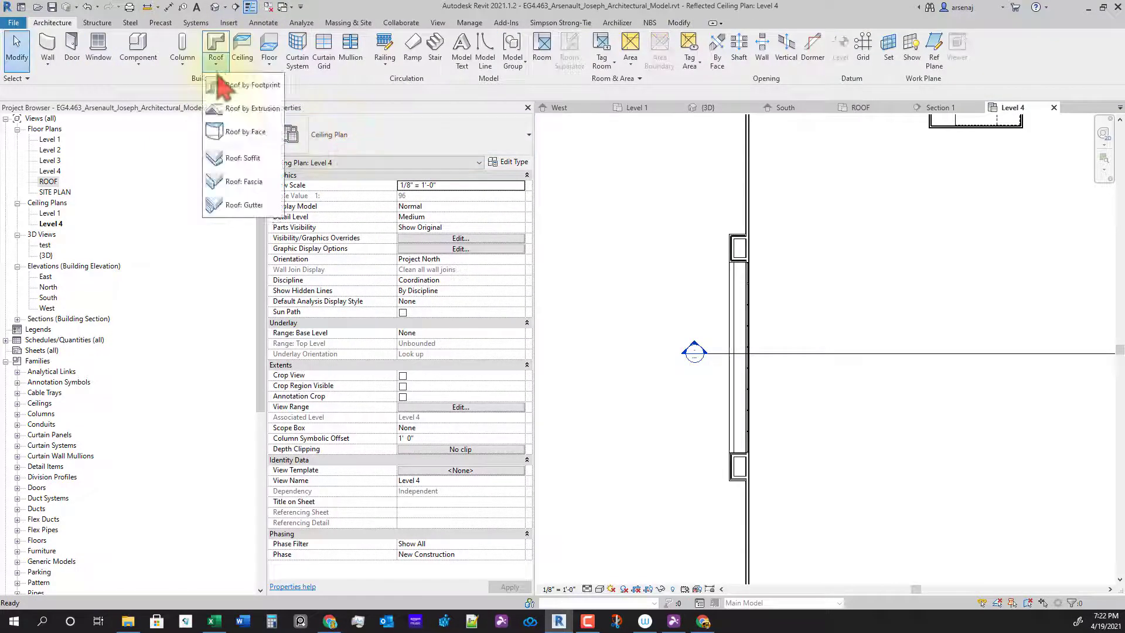
left_click(245, 159)
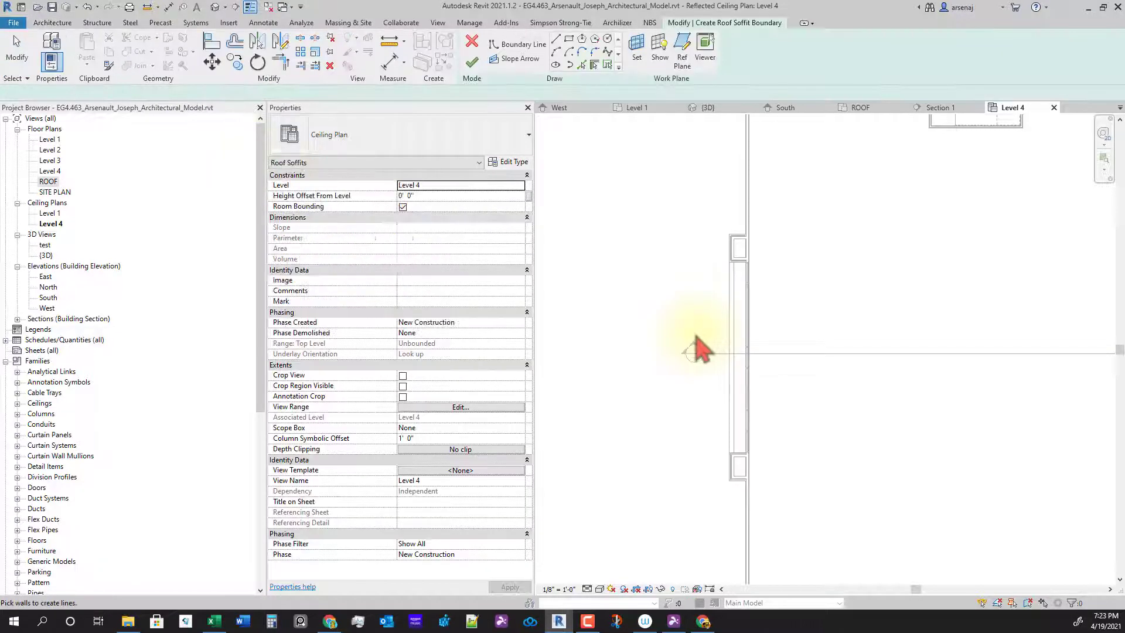
left_click(569, 39)
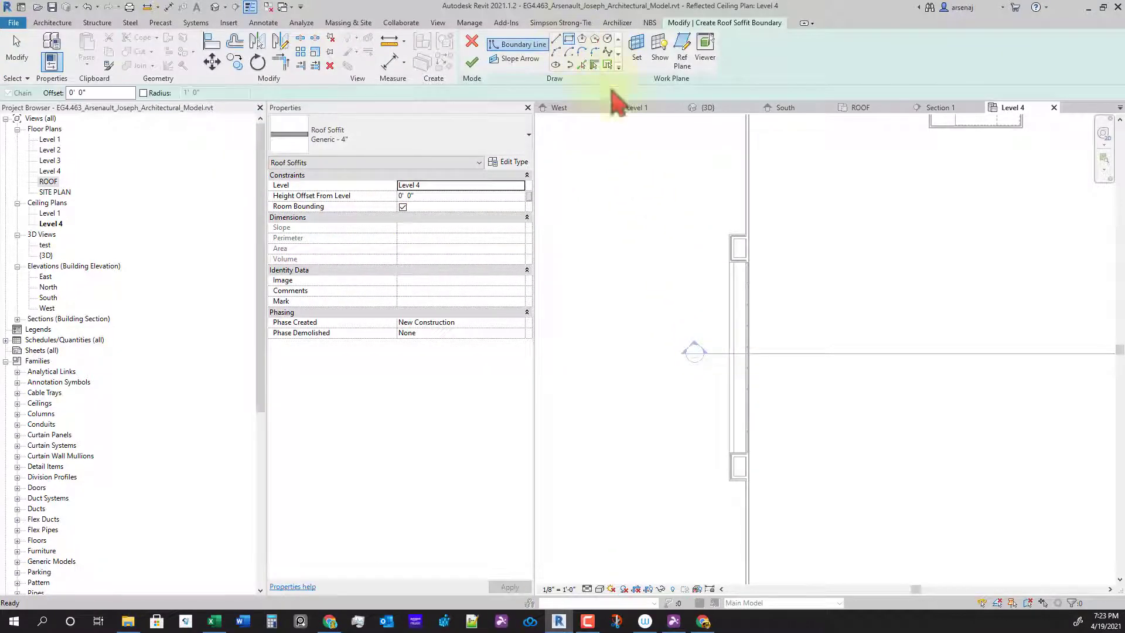
left_click(463, 146)
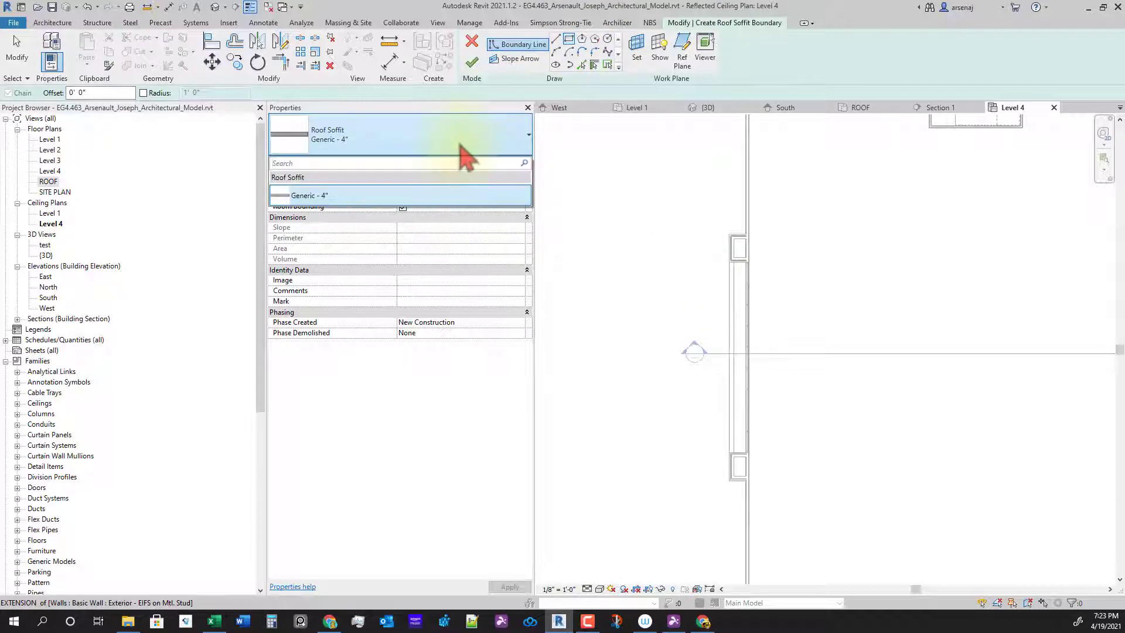
Sketch a soffit rectangle about 41' 8" long between the two piers, from the EIFS wall's outer face to the building wall
scroll(752, 272, "up", 3)
left_click(706, 242)
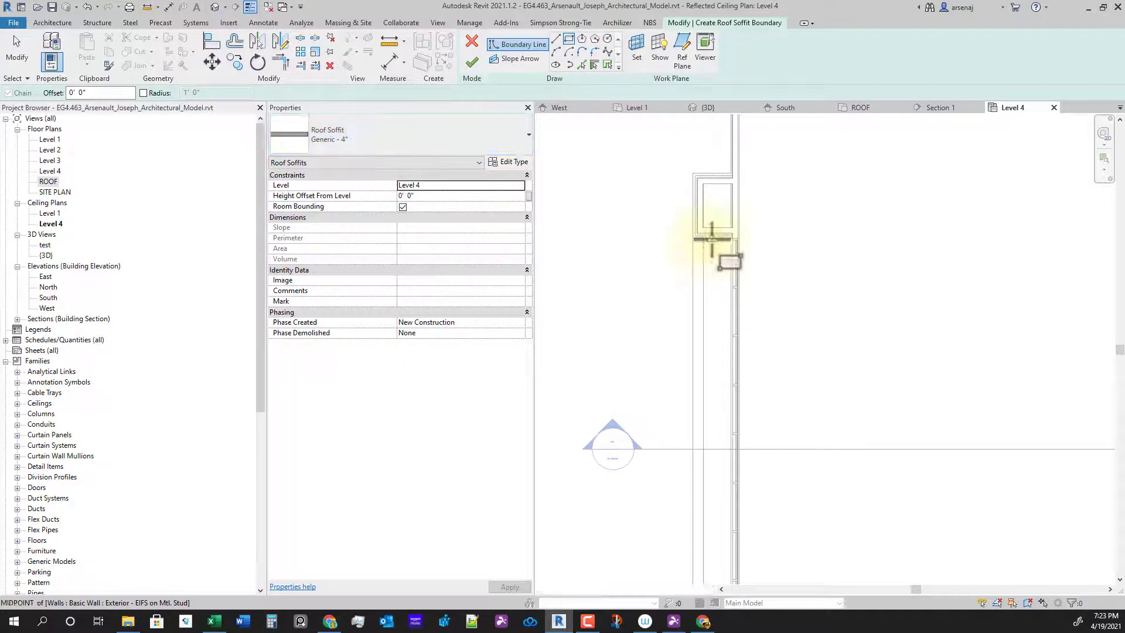
scroll(707, 240, "up", 3)
scroll(697, 240, "up", 2)
left_click(669, 234)
scroll(777, 398, "down", 3)
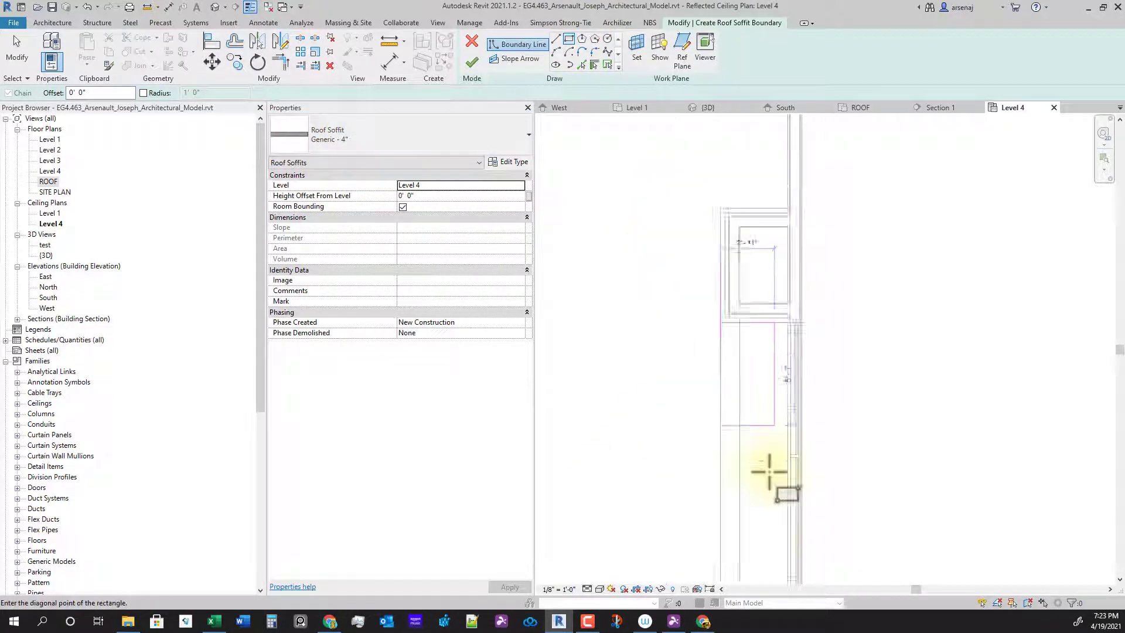
middle_click_drag(769, 470, 788, 178)
scroll(788, 179, "down", 1)
middle_click_drag(783, 554, 744, 431)
scroll(746, 465, "up", 3)
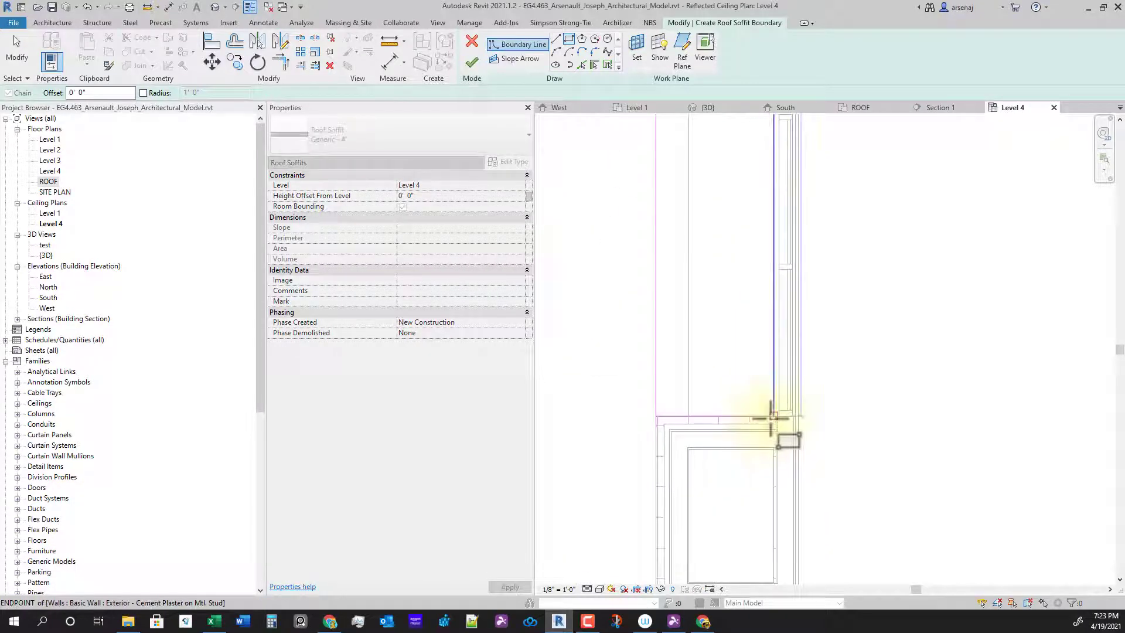
left_click(774, 416)
scroll(846, 407, "down", 3)
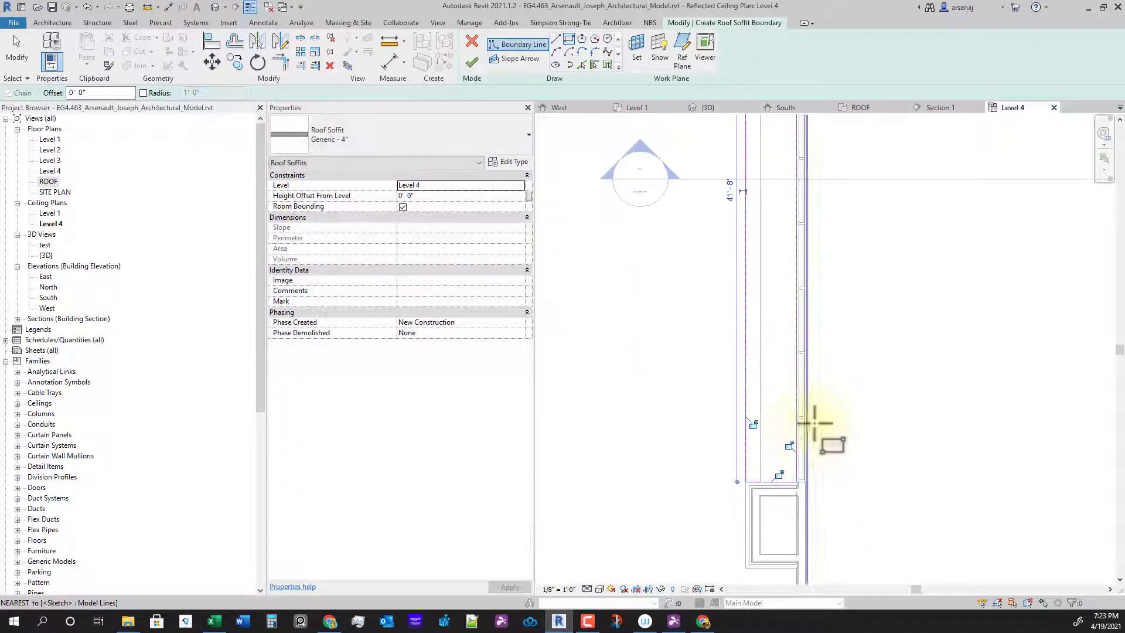
Try to complete the soffit with a 0' 0" height offset, look for it in plan, and undo back to its boundary sketch
left_click(472, 61)
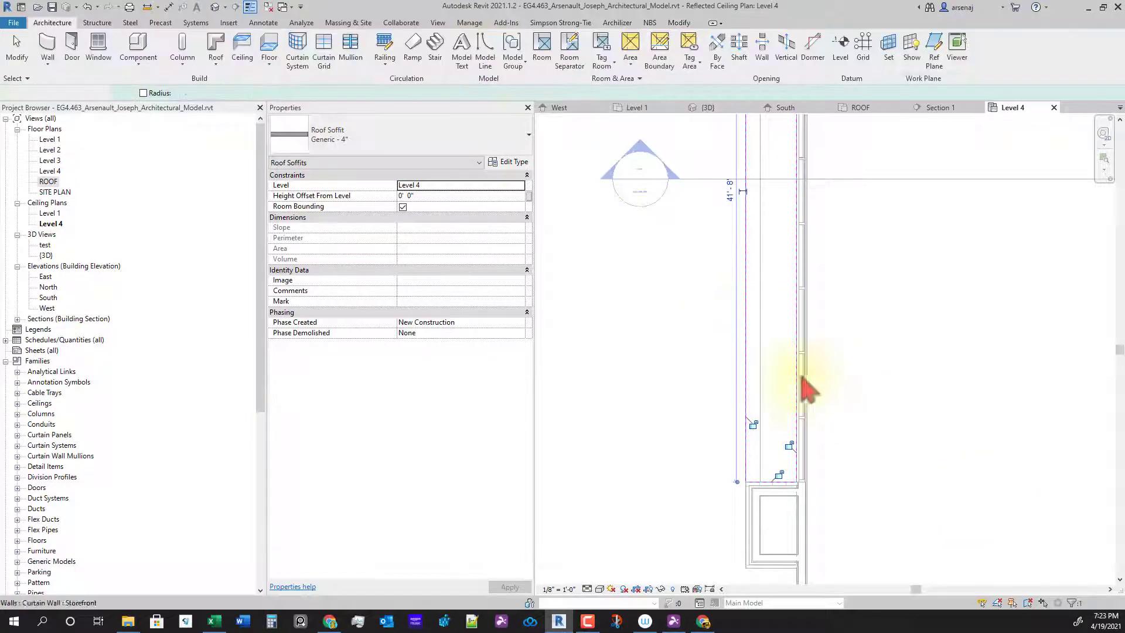
scroll(859, 476, "down", 1)
middle_click_drag(859, 476, 850, 505)
left_click(752, 259)
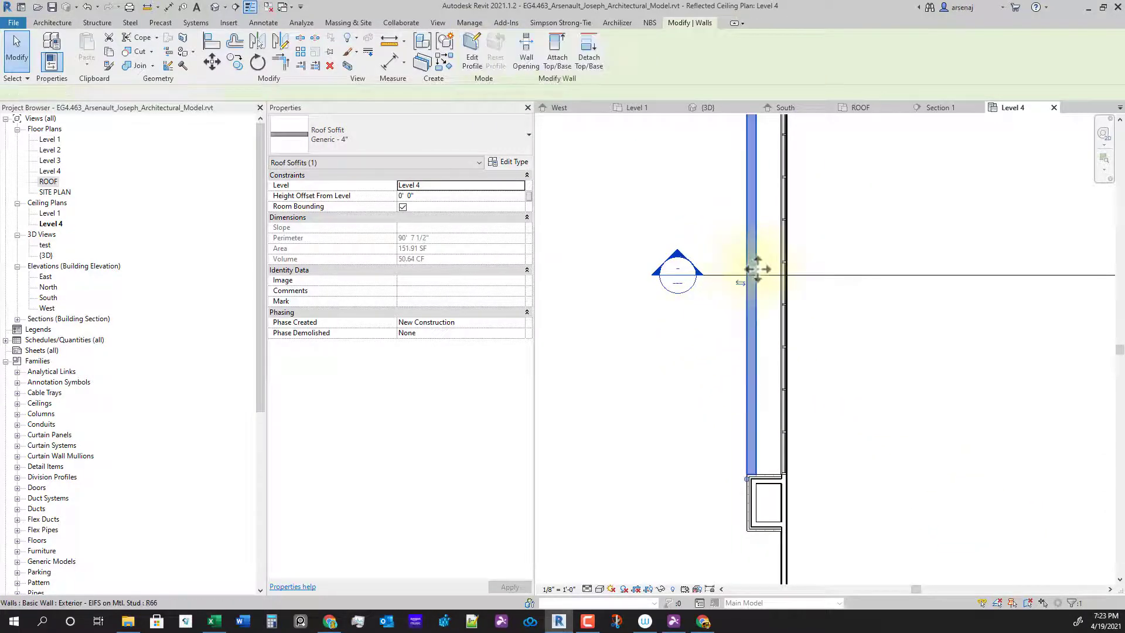
left_click(798, 485)
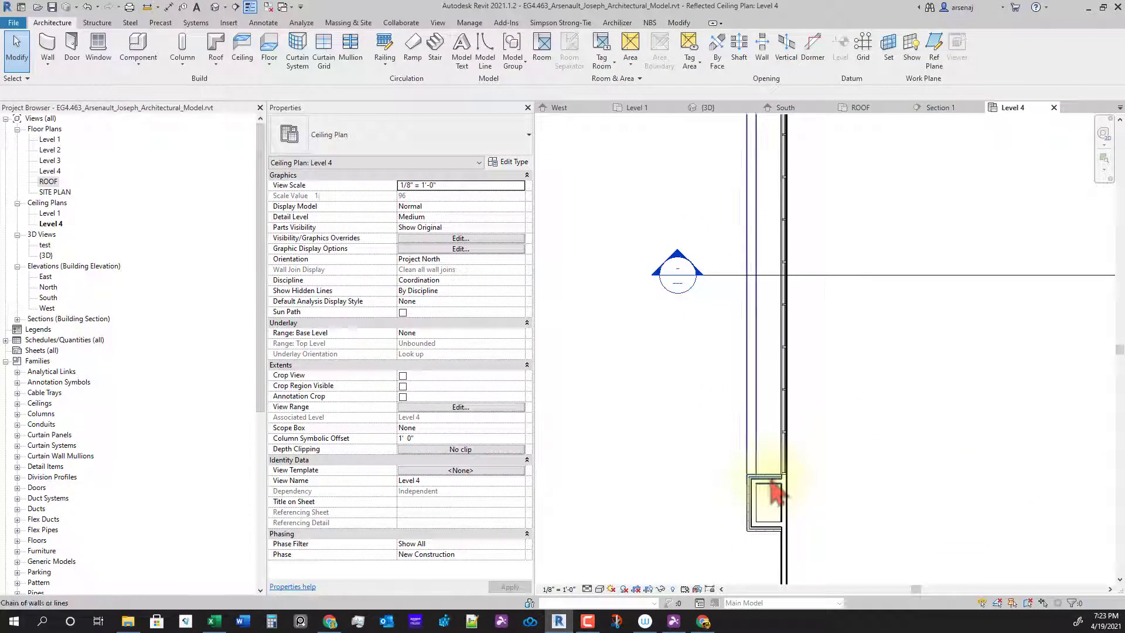
key("Tab")
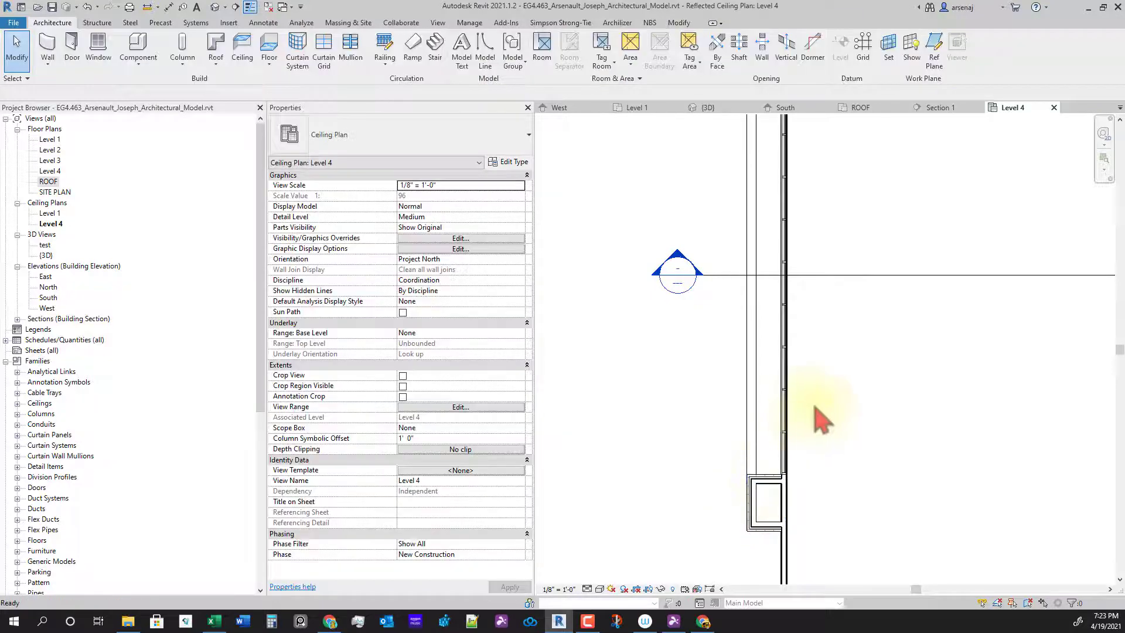
scroll(844, 410, "down", 1)
key("ctrl+z")
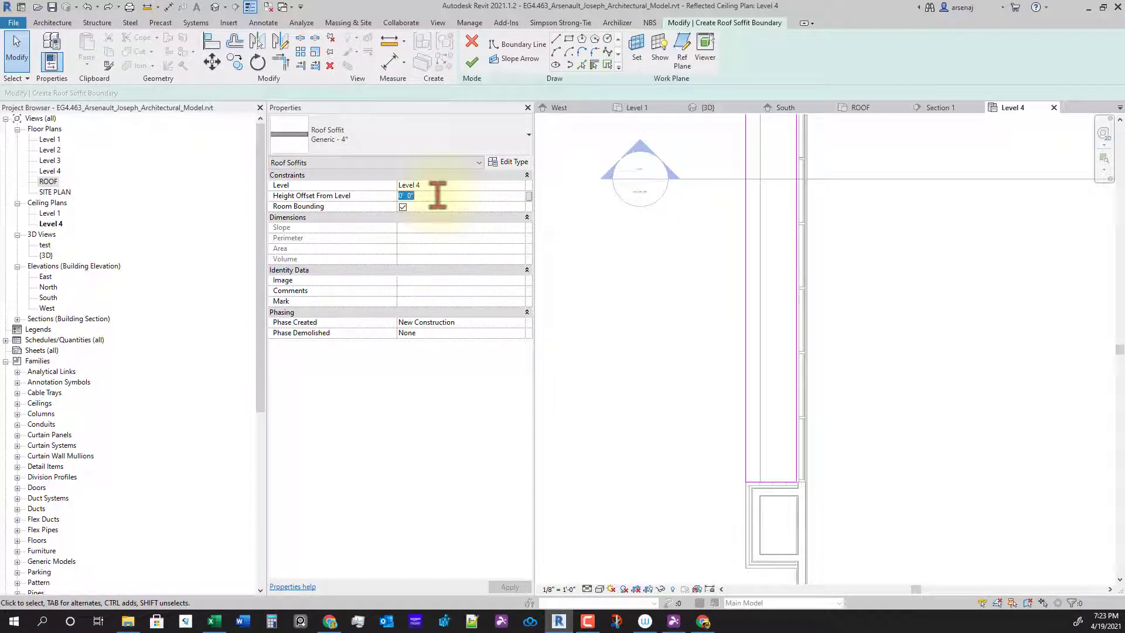
Set the soffit's height offset from Level 4 to 10' 0" and finish its boundary sketch
left_click(472, 61)
middle_click_drag(922, 562, 935, 527)
scroll(888, 471, "down", 1)
mouse_move(862, 381)
middle_mouse_down()
mouse_move(816, 425)
mouse_move(895, 453)
mouse_move(788, 419)
middle_mouse_up()
scroll(816, 425, "down", 1)
scroll(793, 370, "up", 1)
Open the Section 1 view from its section line and select the soffit between the front wall and the building wall
left_click(791, 349)
right_click(789, 352)
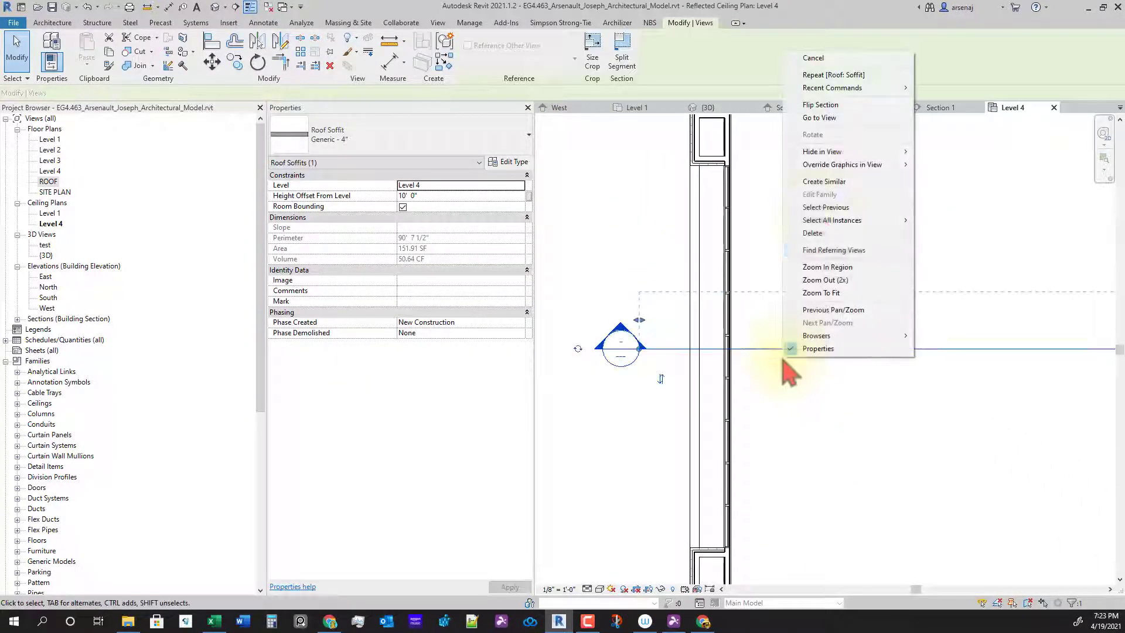
left_click(819, 117)
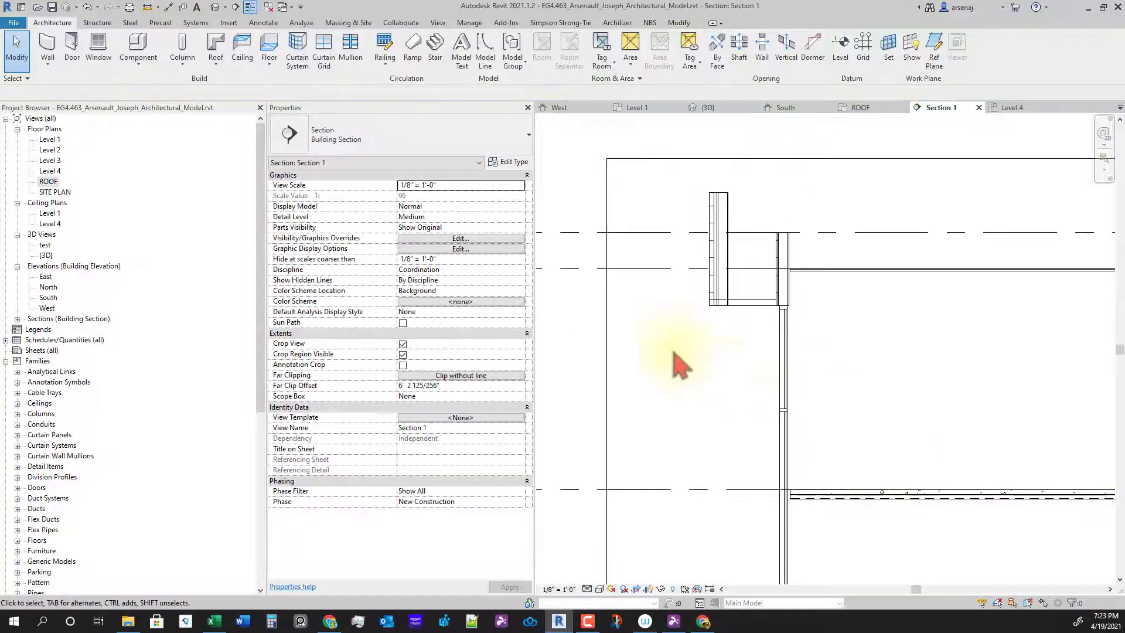
left_click(746, 308)
scroll(761, 311, "up", 2)
middle_click_drag(832, 387, 853, 397)
scroll(769, 337, "up", 2)
middle_click_drag(747, 343, 725, 405)
scroll(698, 344, "down", 1)
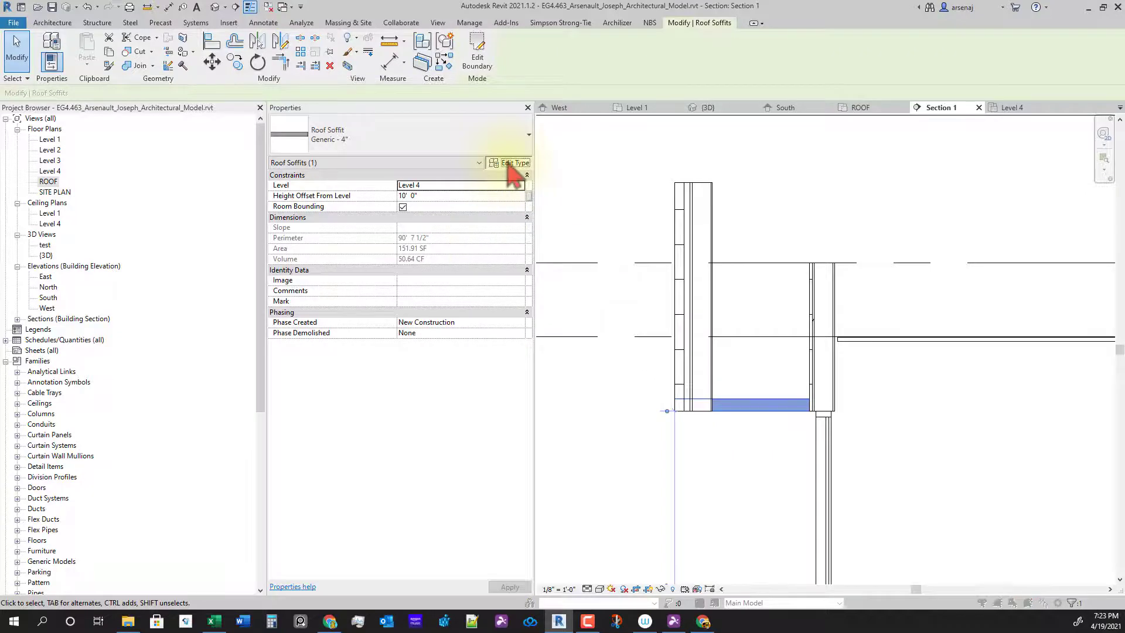
left_click(525, 186)
left_click(508, 162)
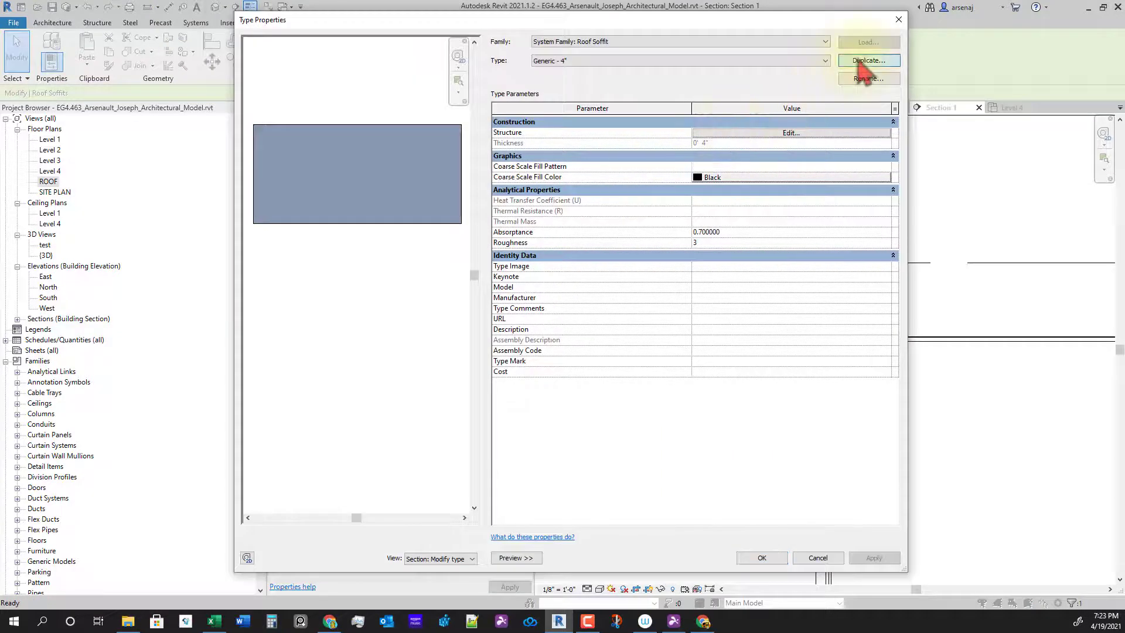
left_click(861, 61)
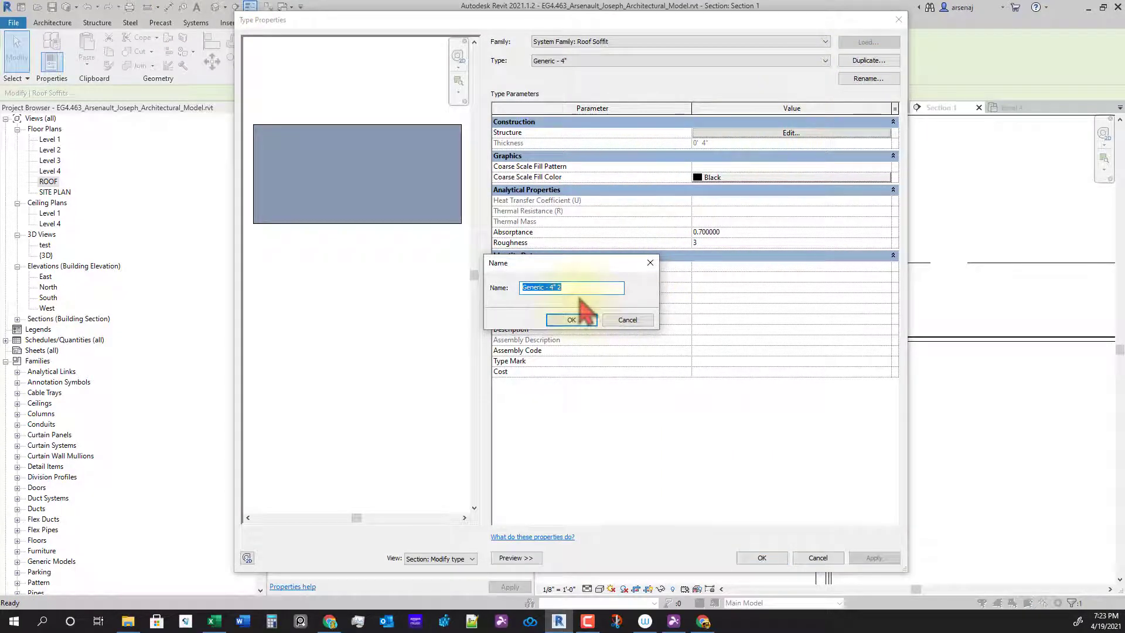
left_click(623, 322)
left_click(803, 560)
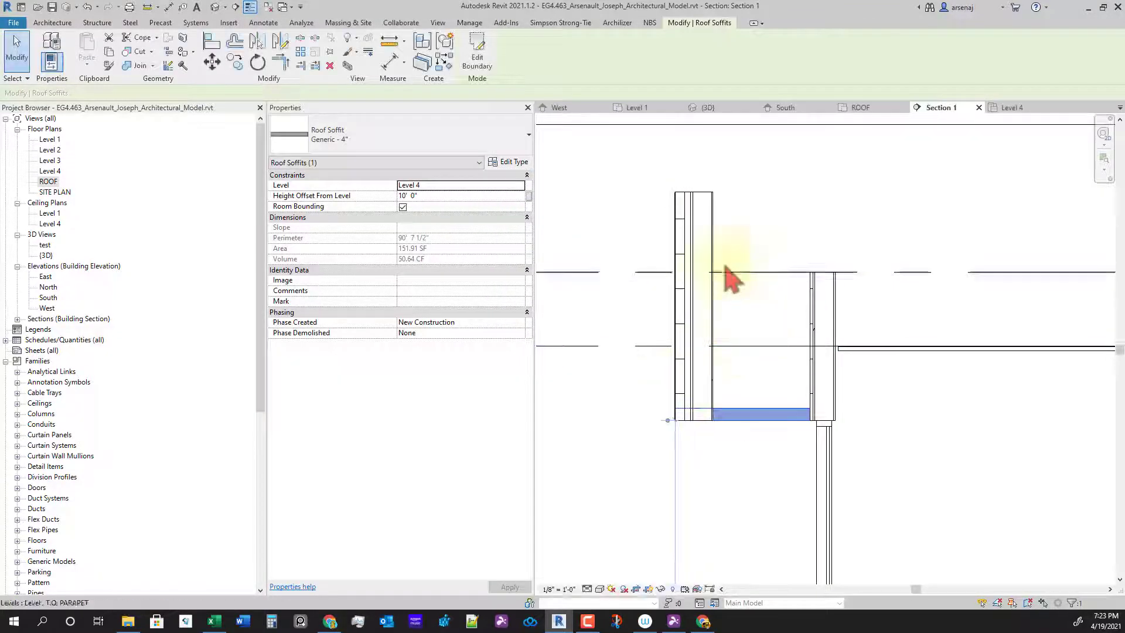
Open the layer structure of the raised front wall's type, Exterior - EIFS on Mtl. Stud
key("Escape")
left_click(691, 282)
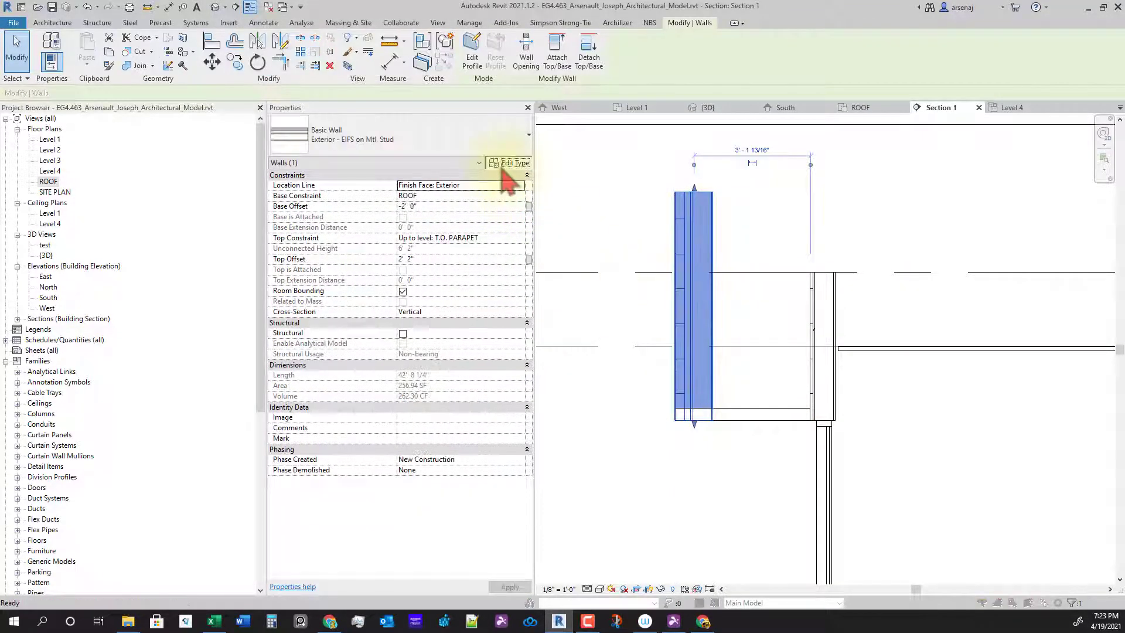
left_click(507, 165)
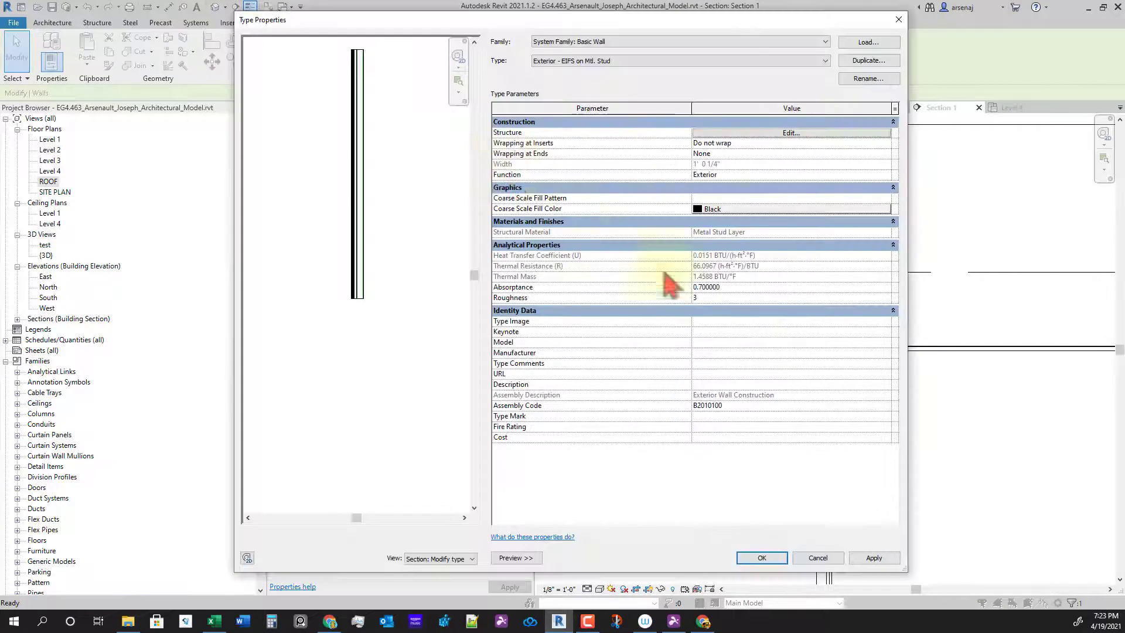
left_click(742, 135)
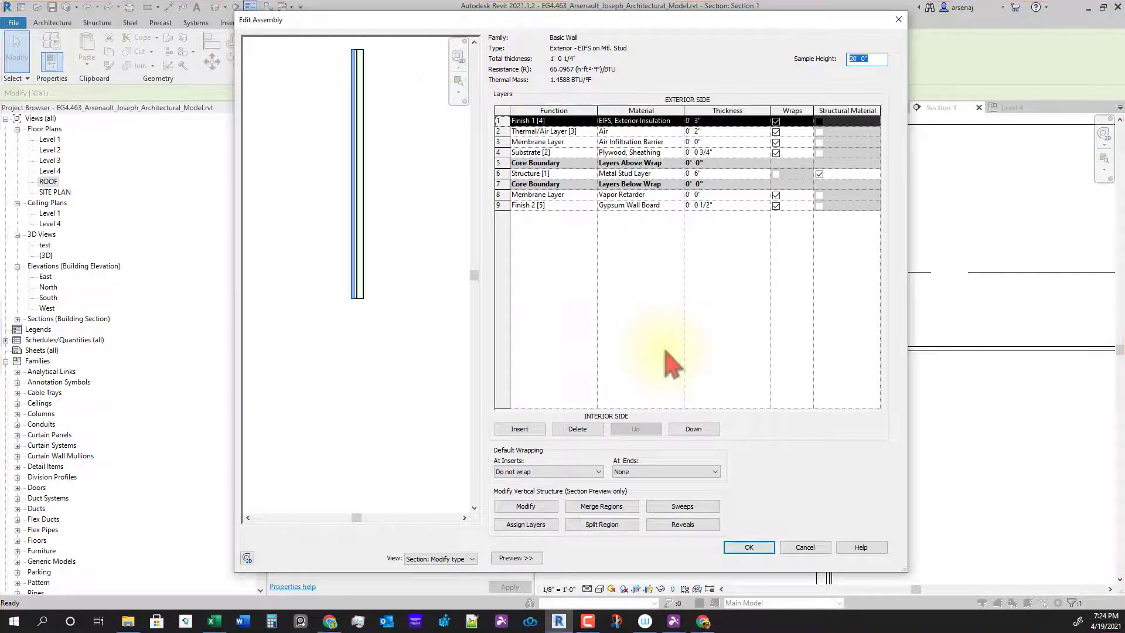
Snip the EIFS wall's layer table as a reference image with Snip & Sketch and close the wall's type settings without changes
key("super+shift+s")
key("Escape")
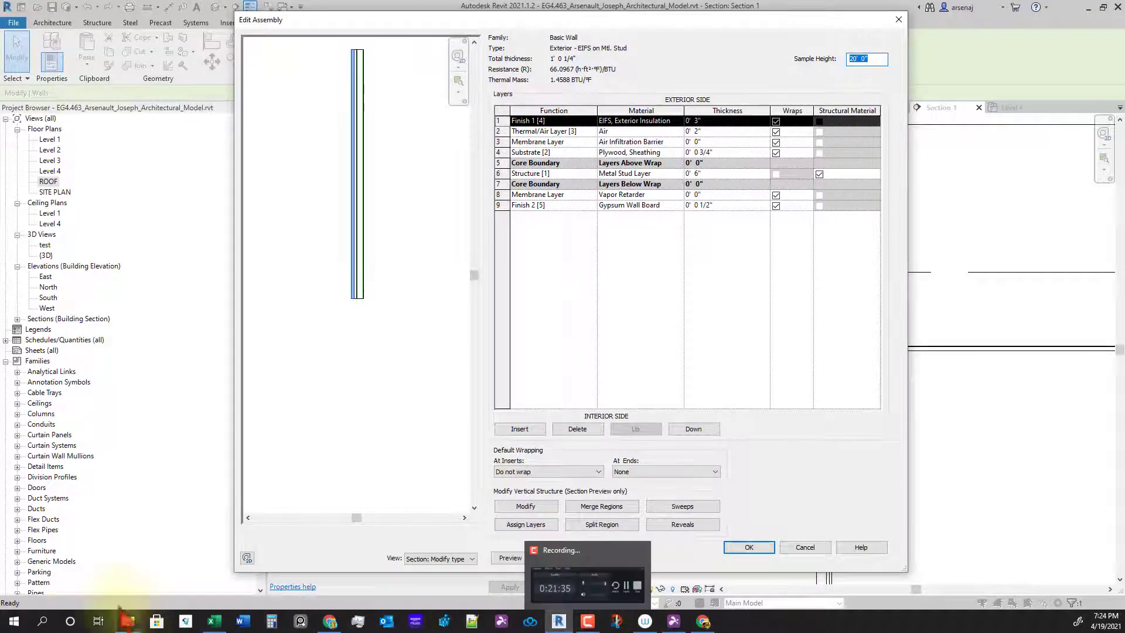
left_click(14, 622)
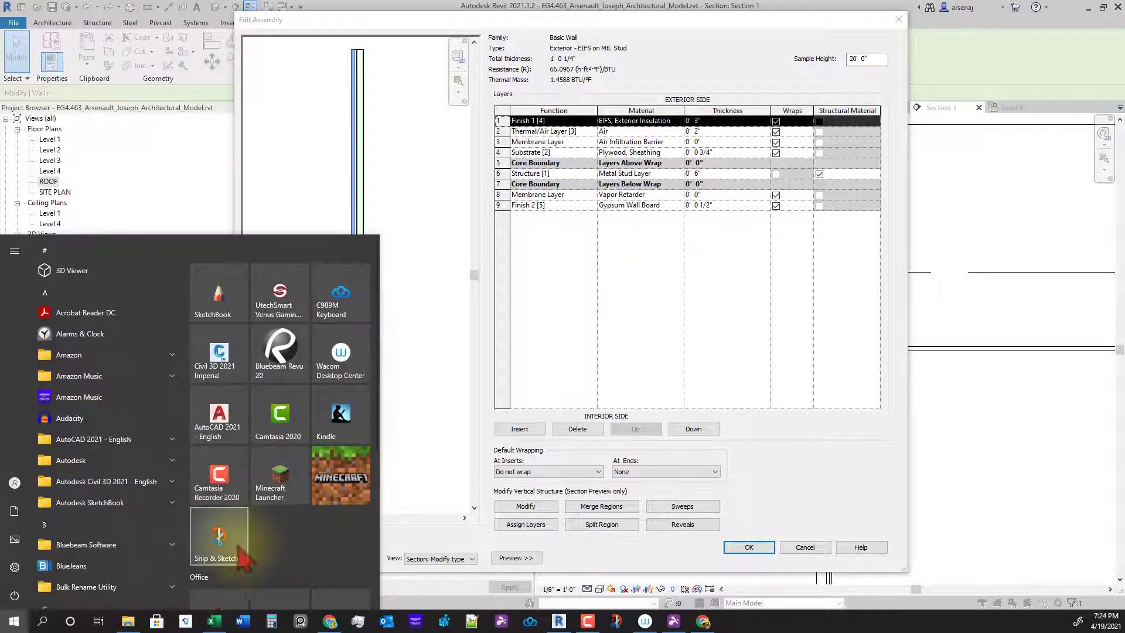
left_click(240, 554)
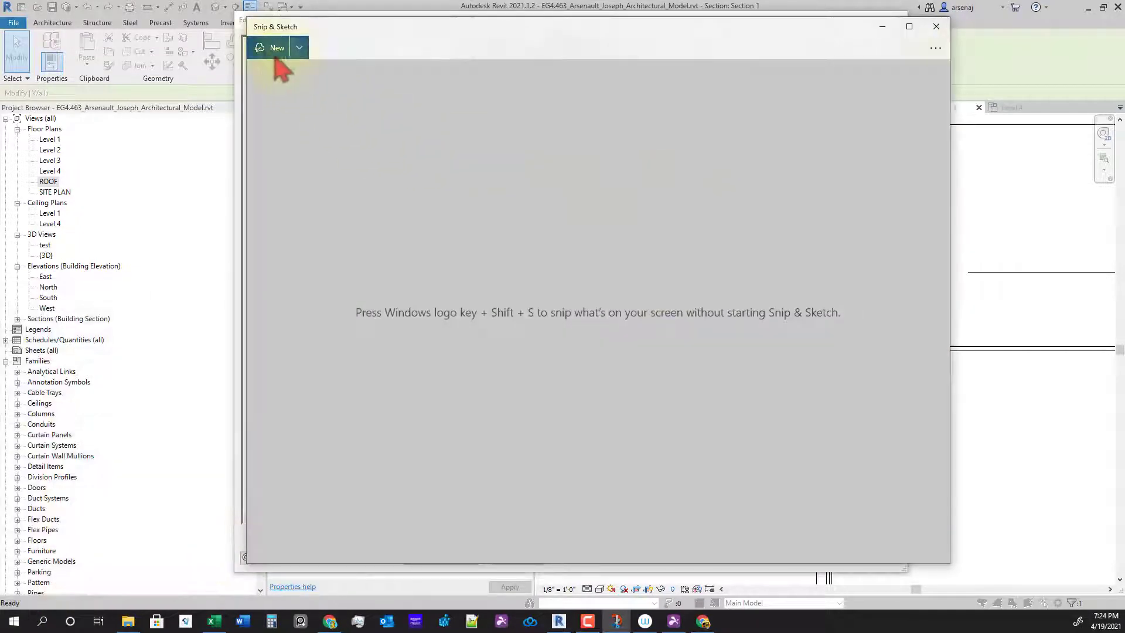
left_click(273, 48)
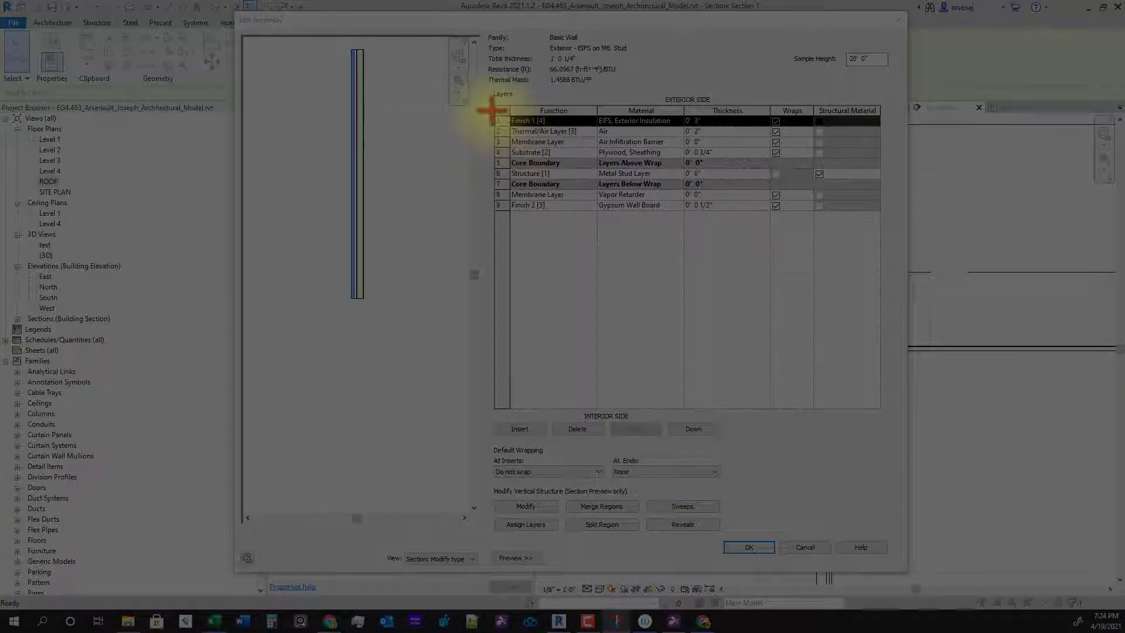
left_click_drag(492, 110, 897, 317)
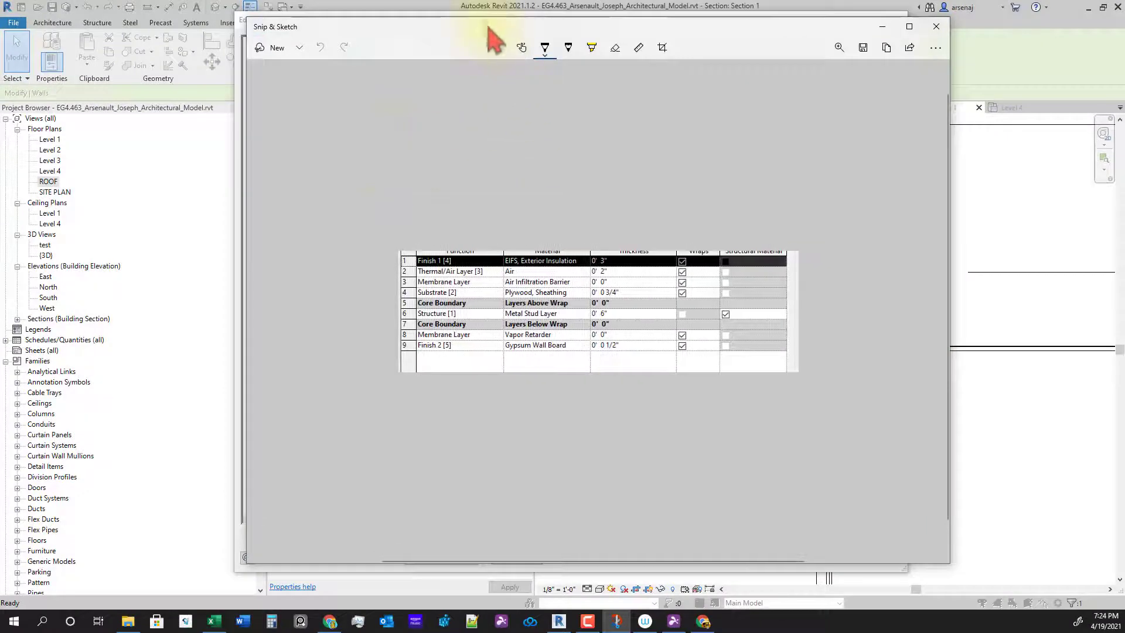
left_click_drag(474, 30, 1124, 106)
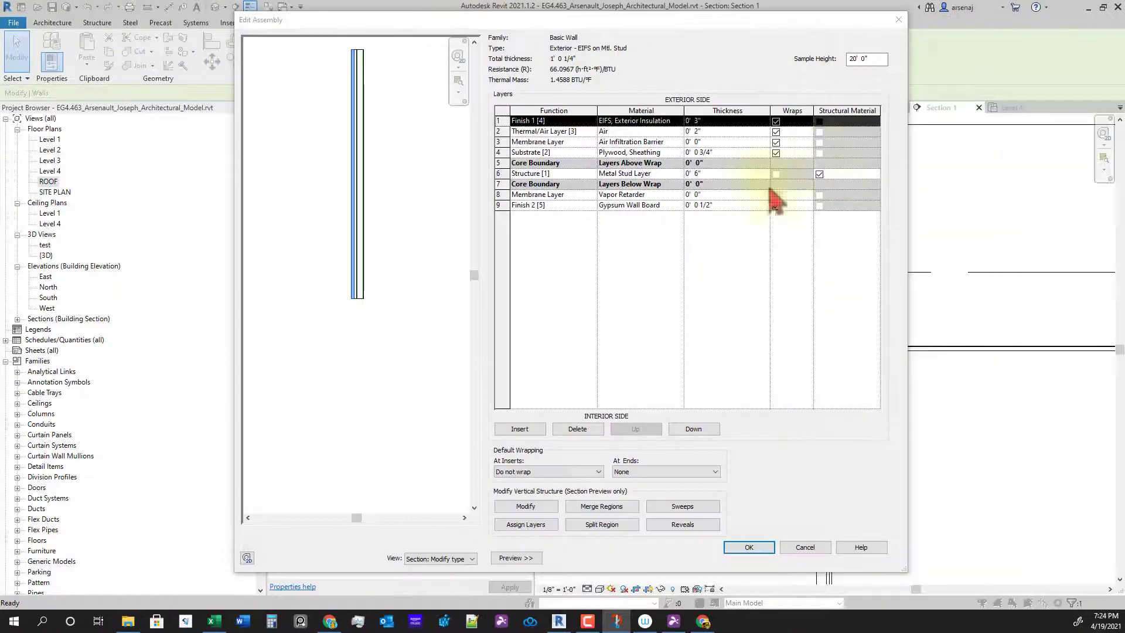
left_click(794, 552)
left_click(822, 556)
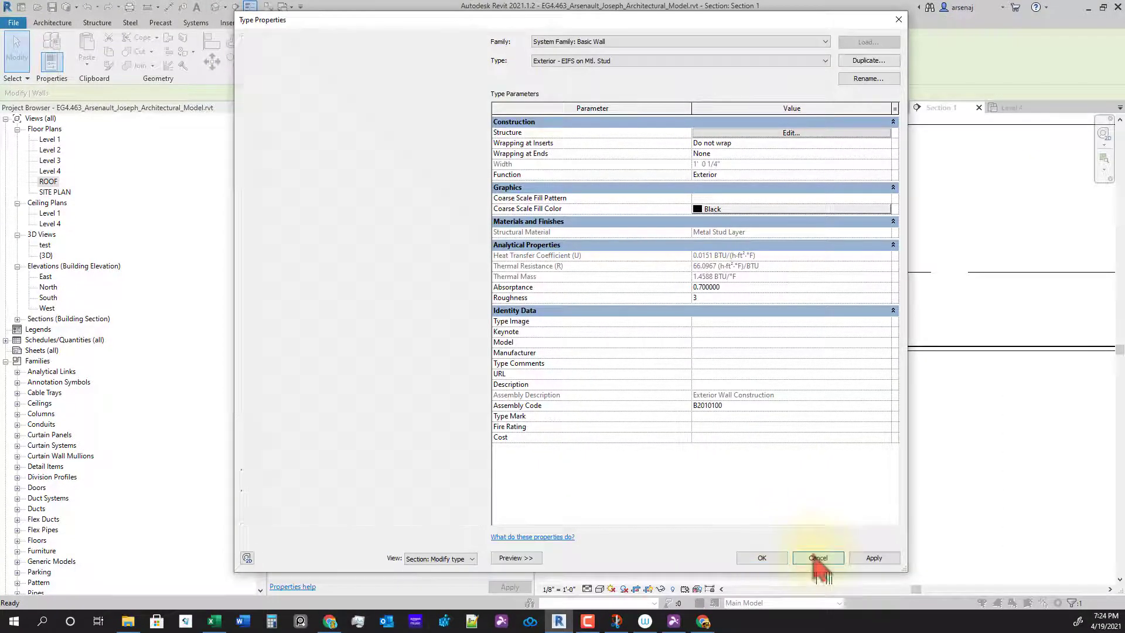
left_click(985, 475)
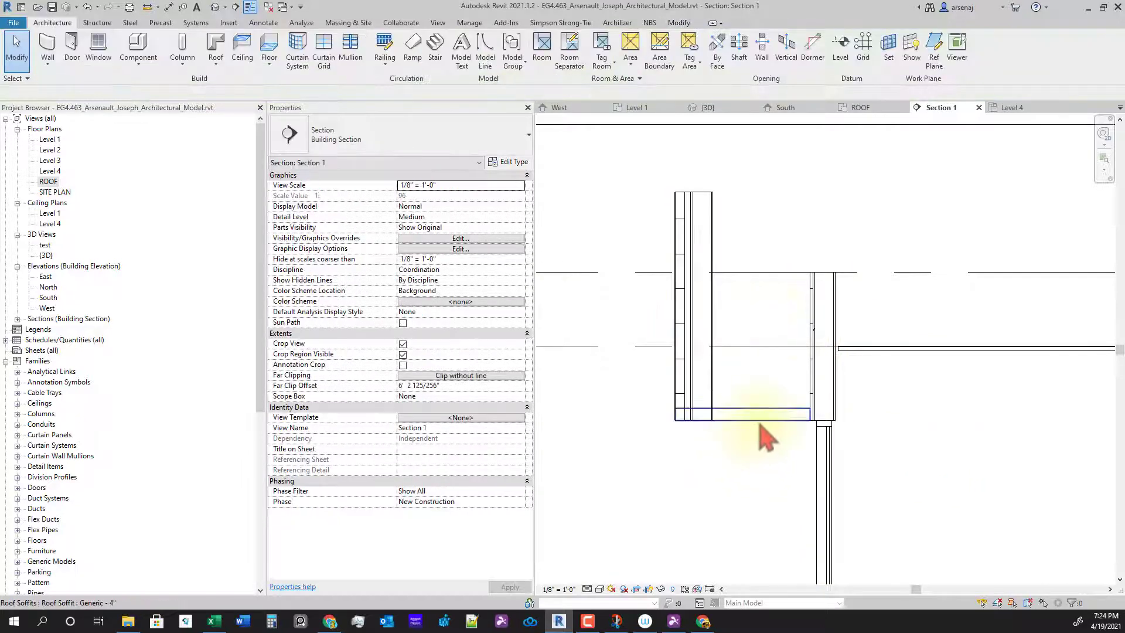
Duplicate the Generic - 4" type of the soffit between the two walls as EIFS Soffit
left_click(760, 415)
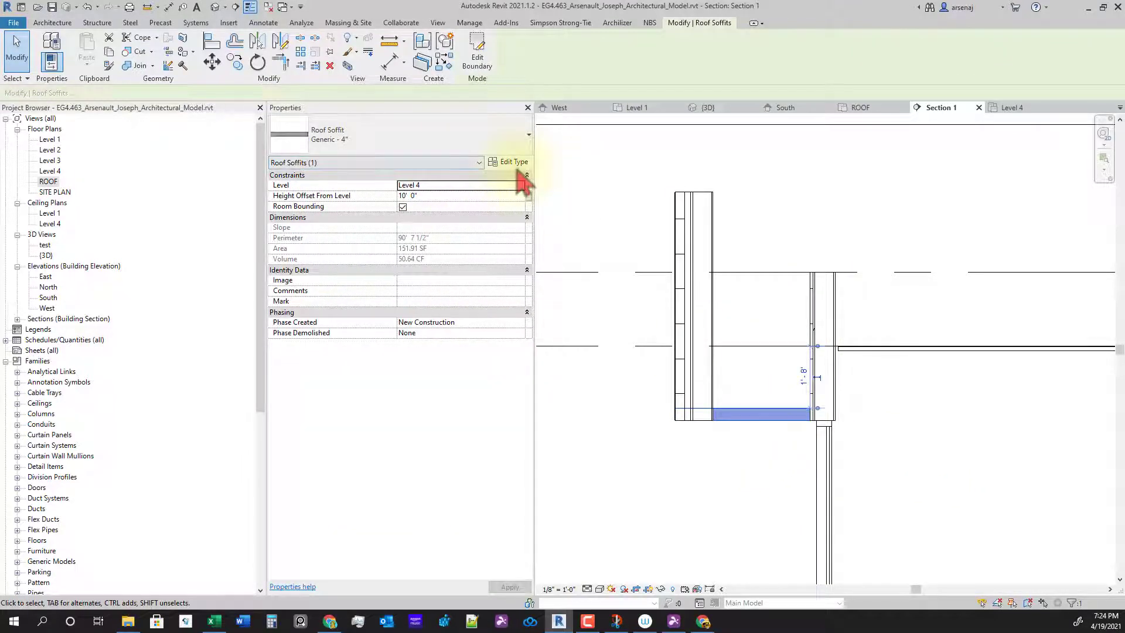
left_click(514, 162)
left_click(821, 62)
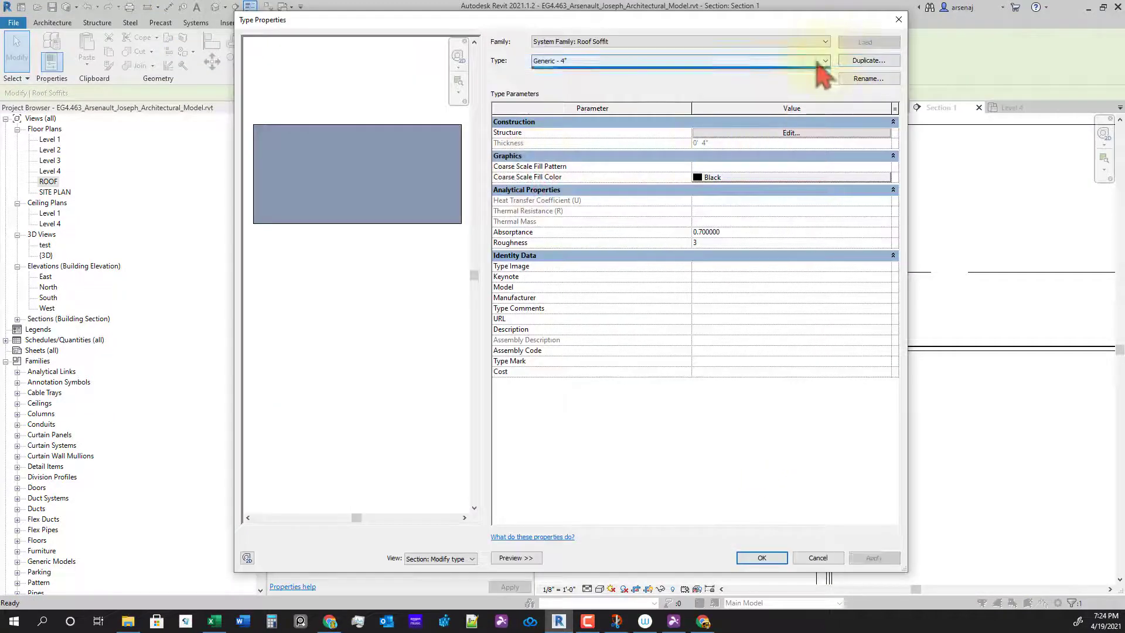
left_click(868, 61)
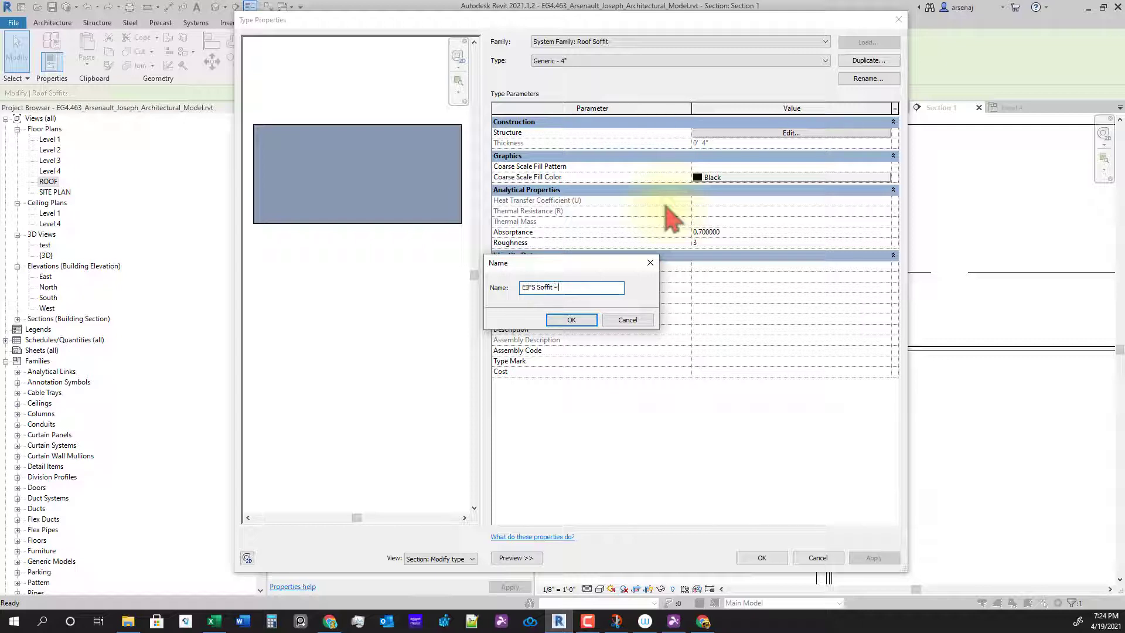
key("Return")
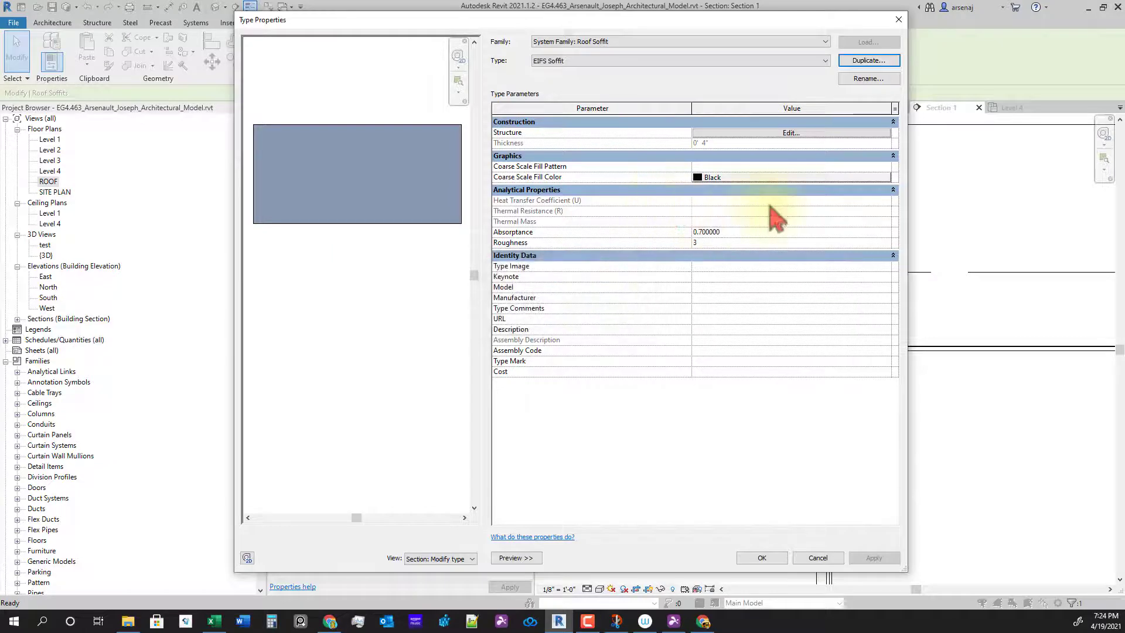
Using the snipped layer table as reference, set the EIFS Soffit structure layer to 0' 6" thick with the Metal Stud Layer material
left_click(790, 134)
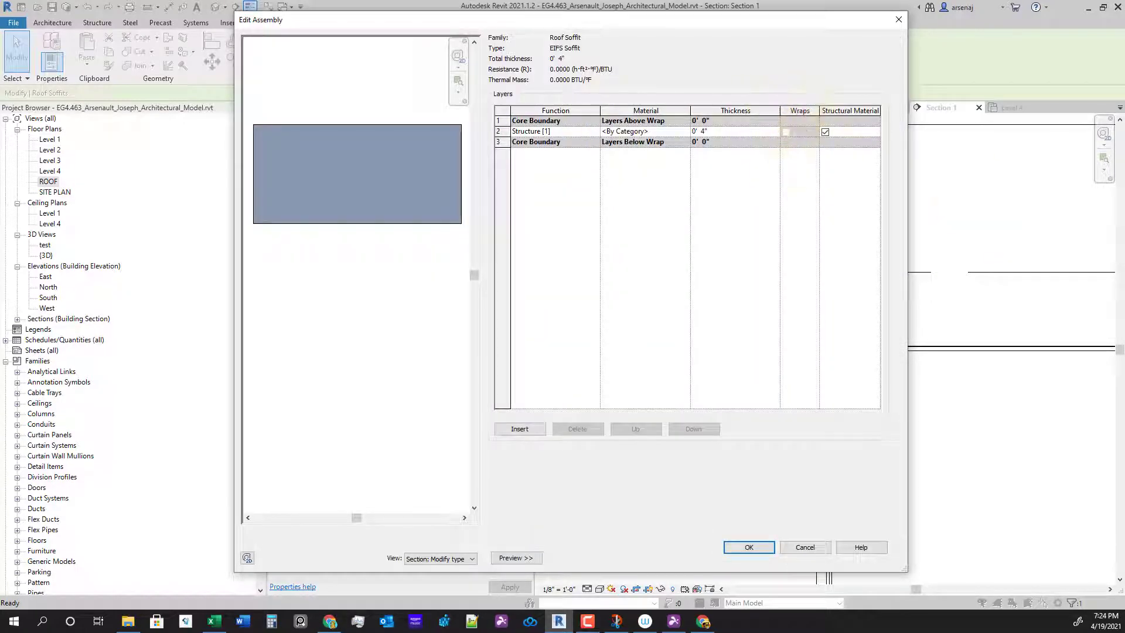
mouse_move(1124, 165)
left_mouse_down()
mouse_move(332, 53)
mouse_move(687, 72)
left_mouse_up()
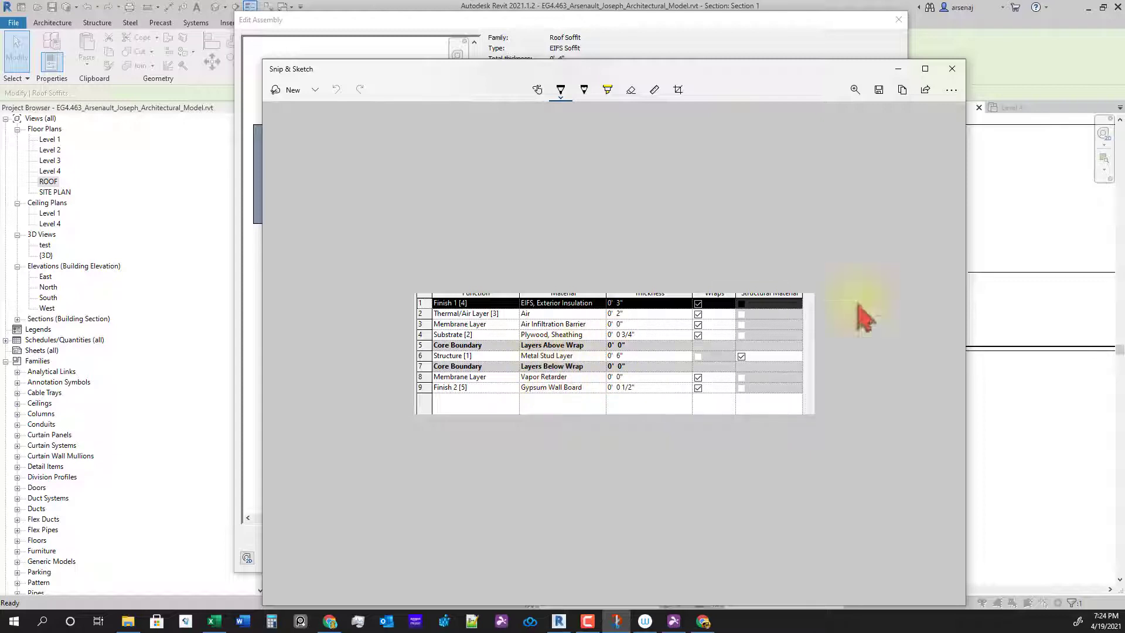
left_click_drag(820, 69, 1124, 146)
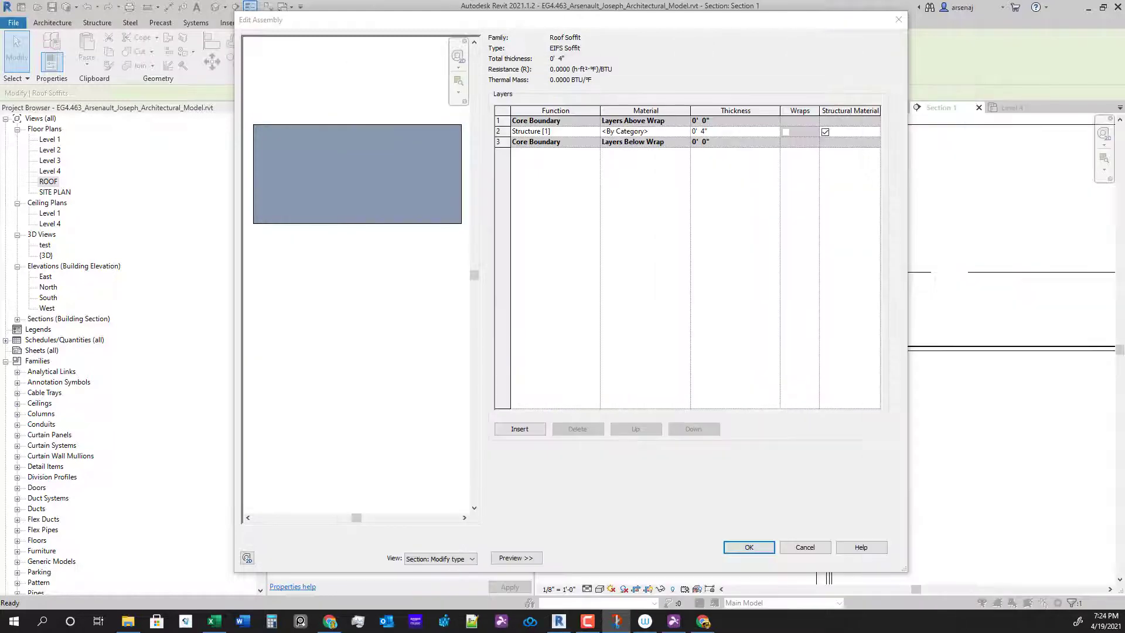
left_click(730, 131)
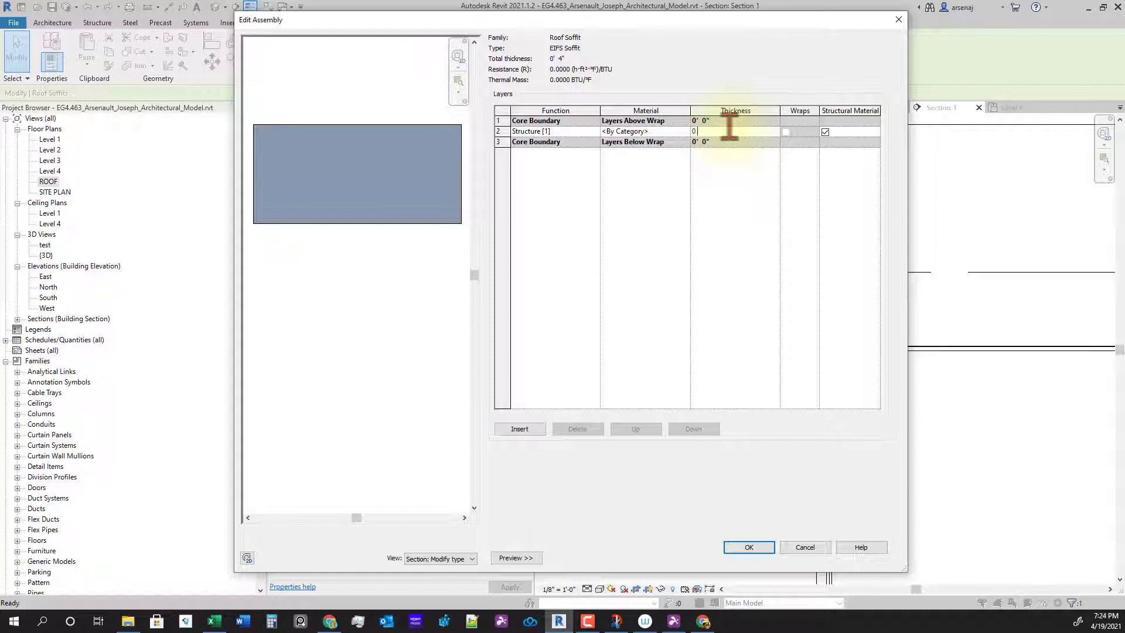
key("Tab")
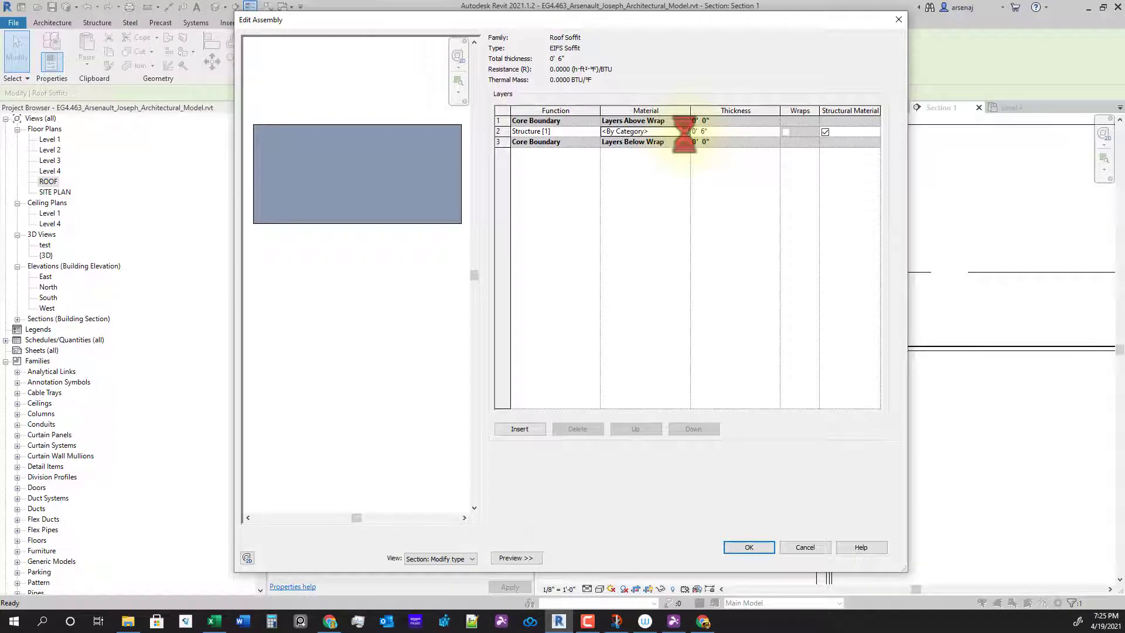
left_click(685, 131)
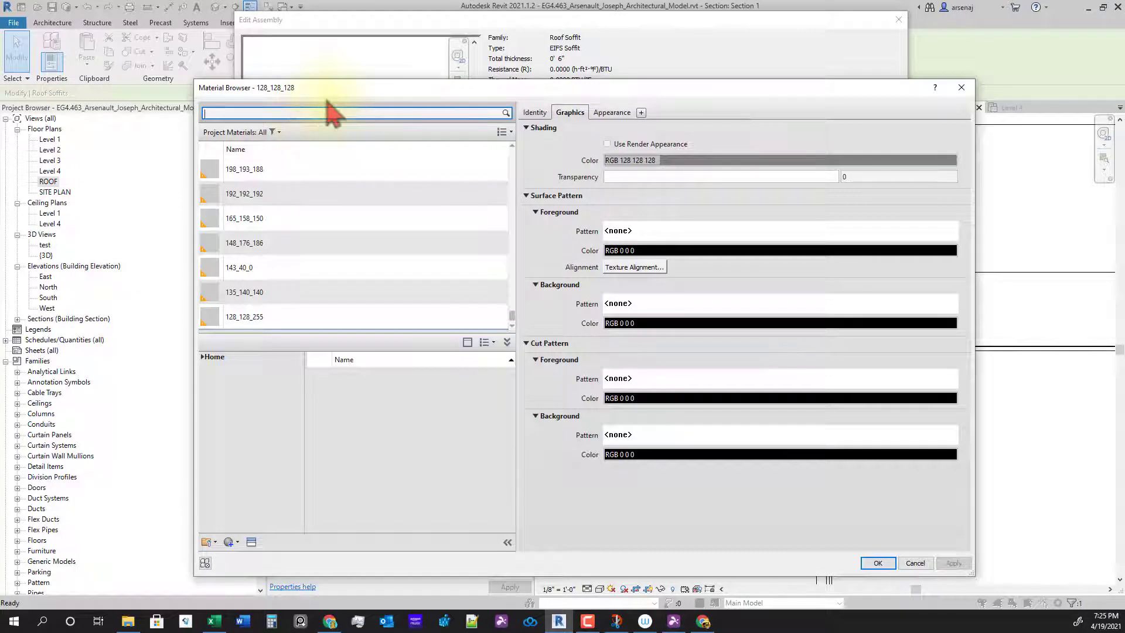
type("metal")
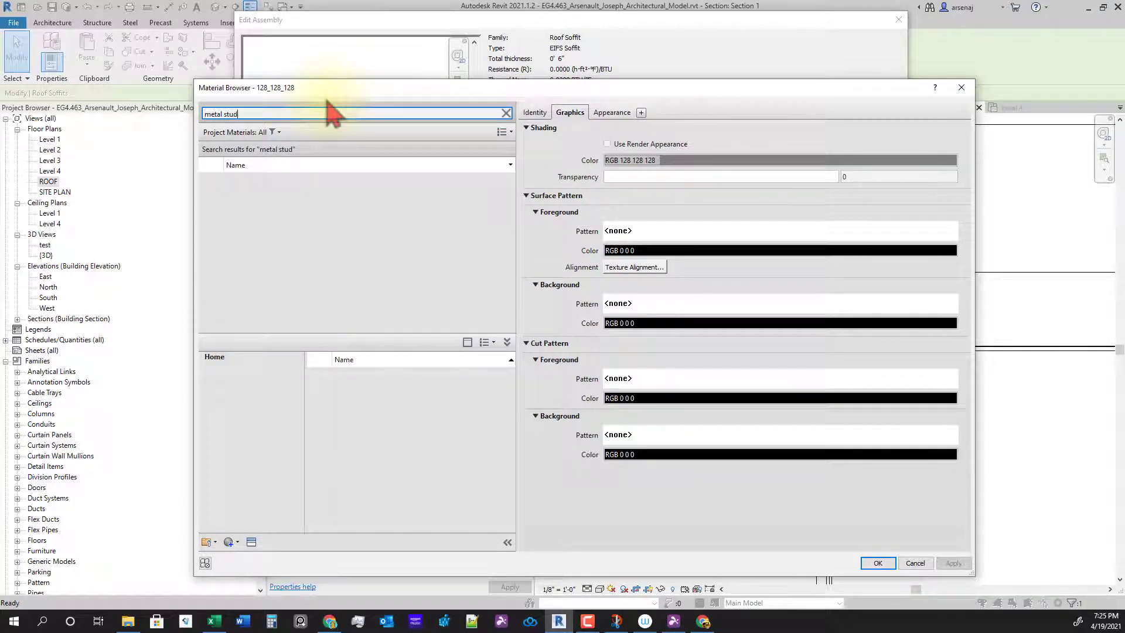
type(" stud")
double_click(311, 188)
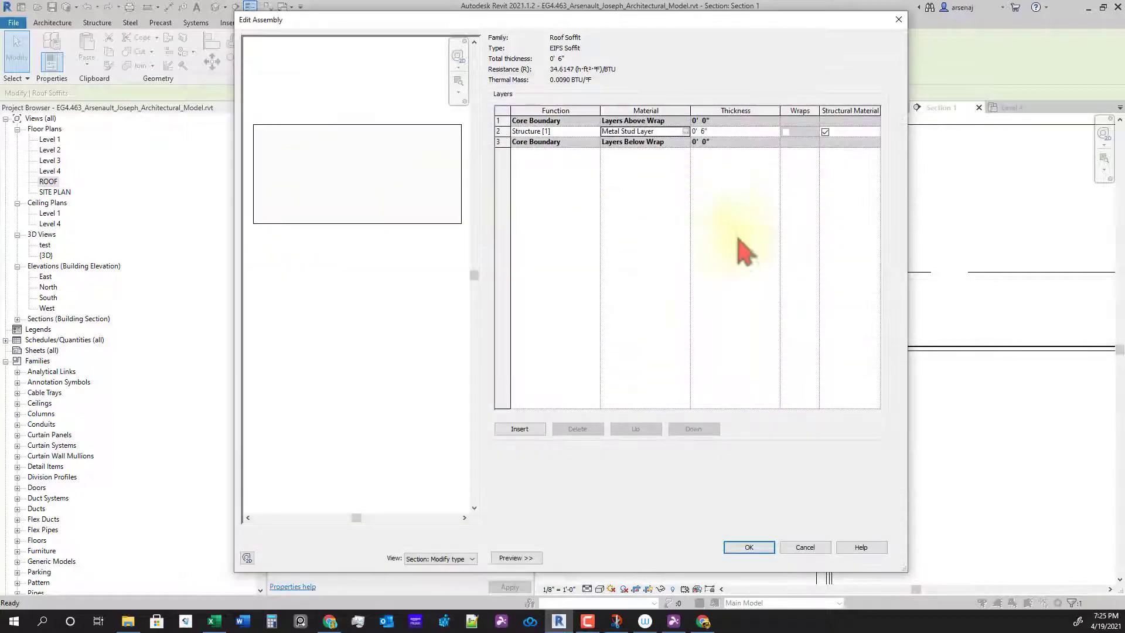
Insert a new layer in the EIFS Soffit assembly and place it beneath the lower core boundary
left_click(519, 430)
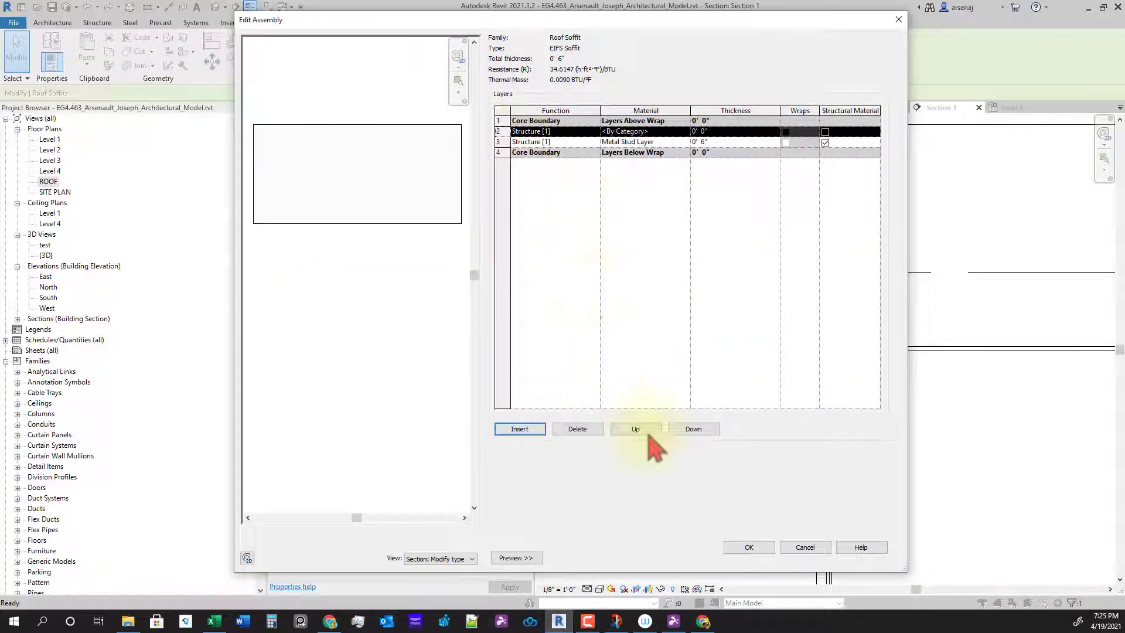
left_click(637, 429)
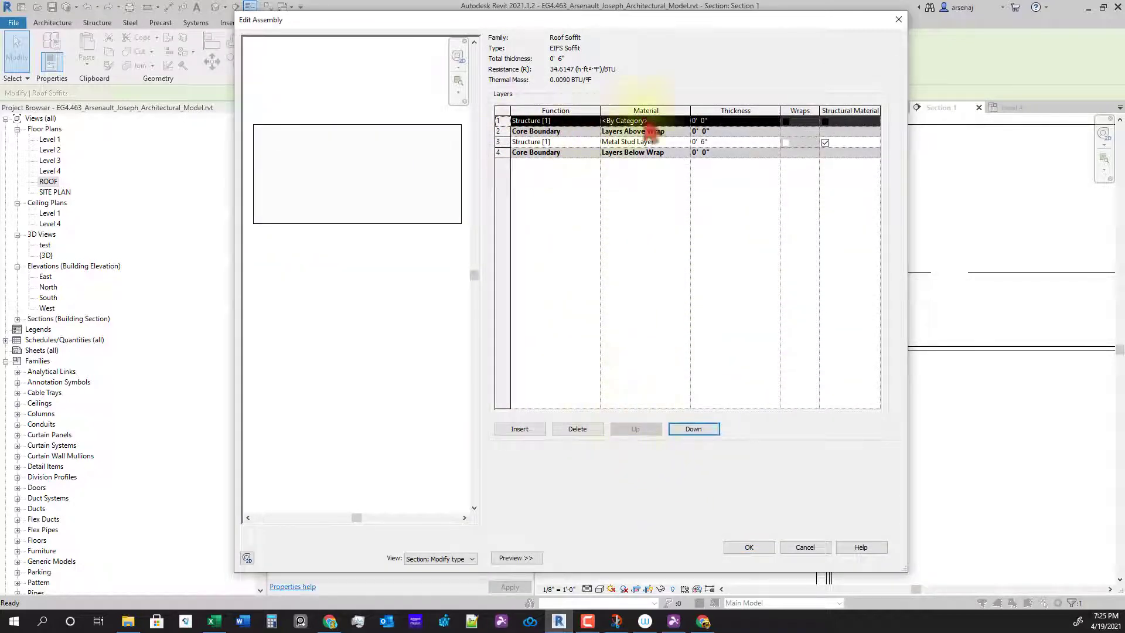
left_click(576, 248)
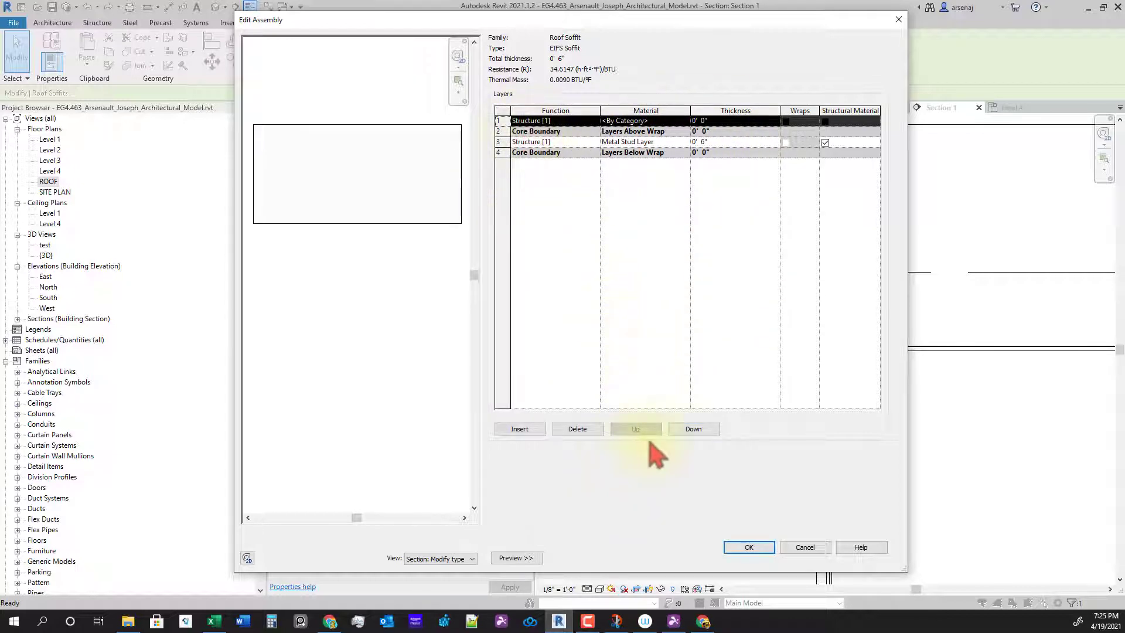
left_click(694, 429)
left_click(694, 429)
left_click(694, 429)
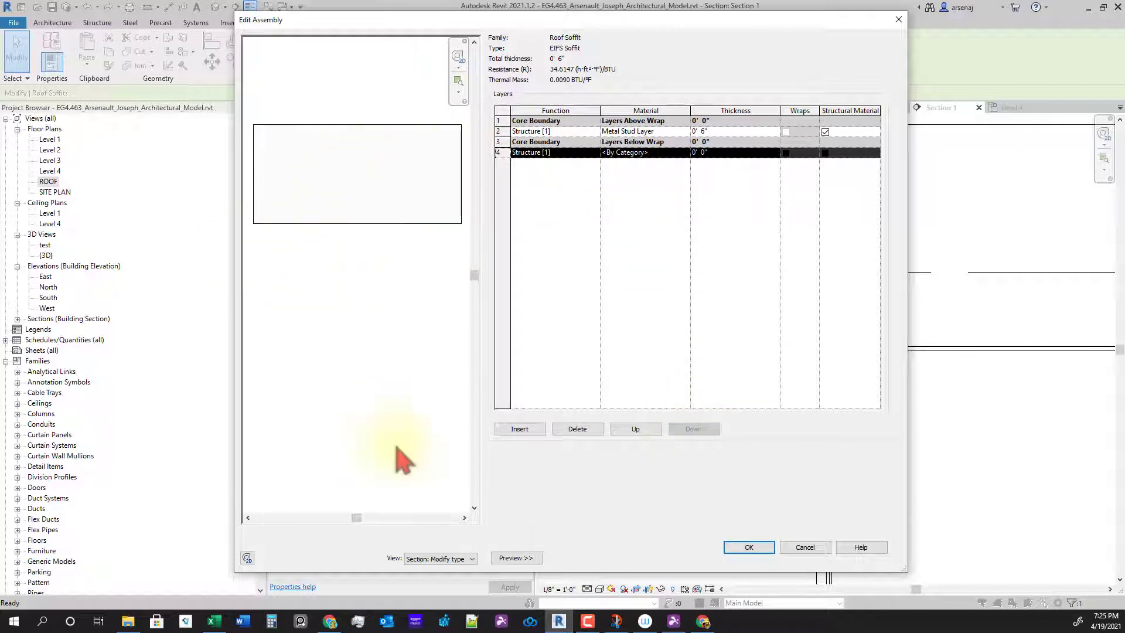
left_click(442, 559)
left_click(451, 558)
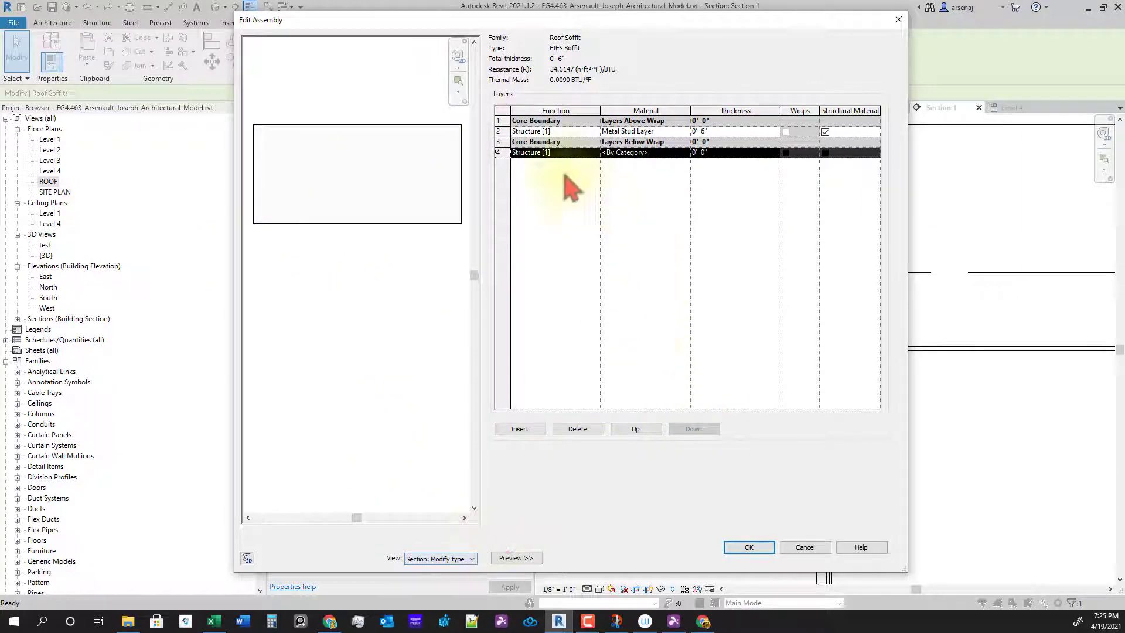
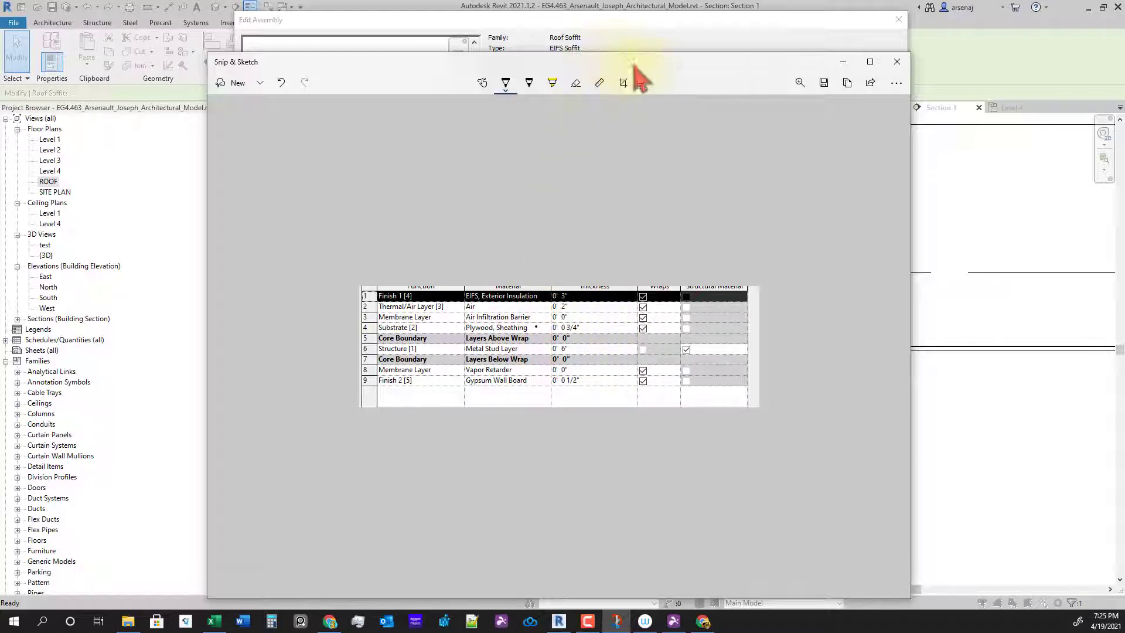
Set the new bottom layer's function to Substrate [2] and its material to Gypsum Wall Board
left_click_drag(634, 64, 627, 0)
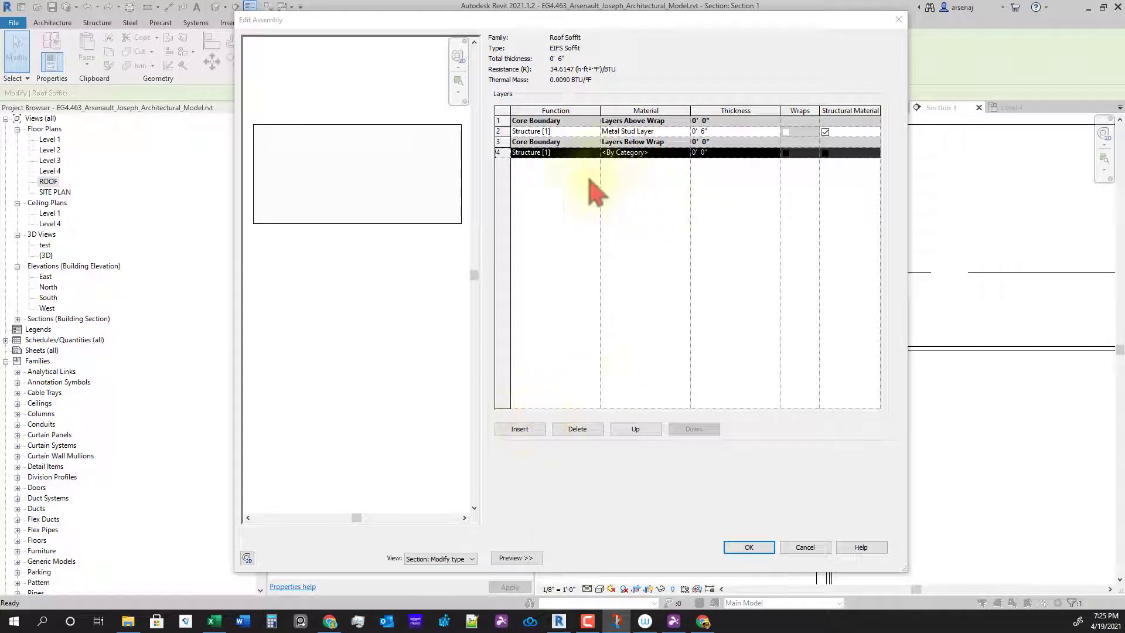
left_click(593, 153)
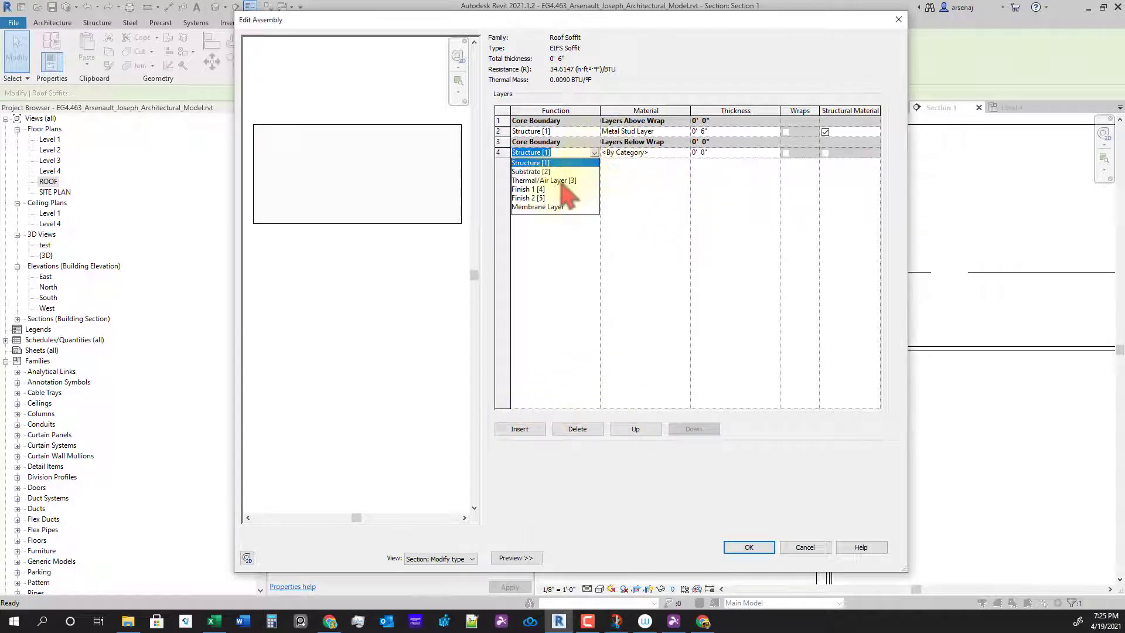
left_click(533, 172)
left_click(685, 152)
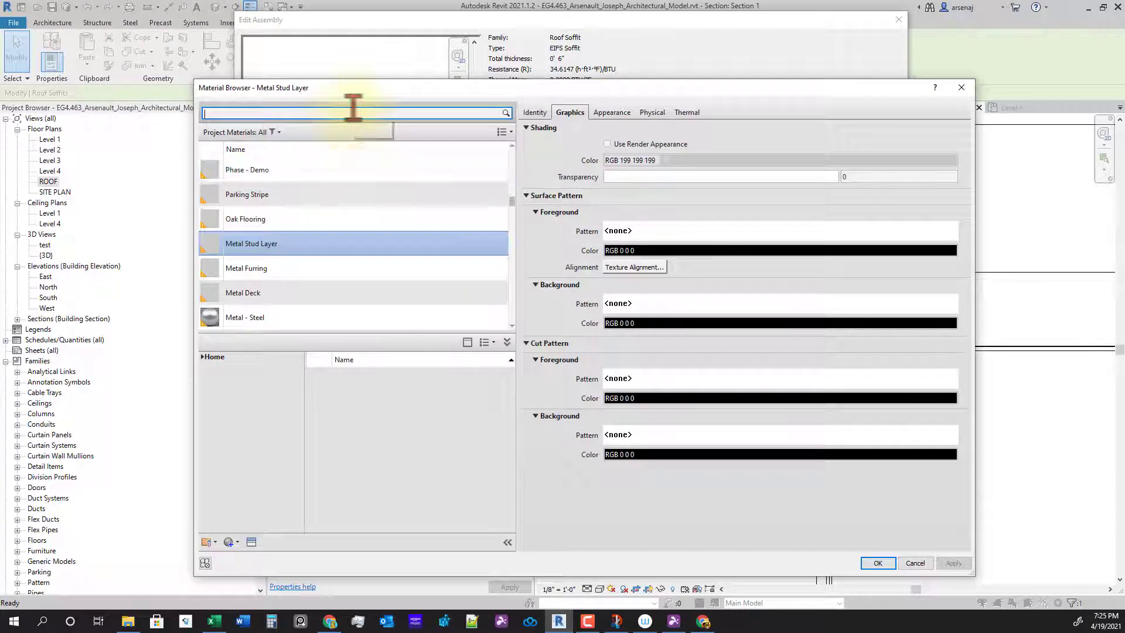
type("gypsu")
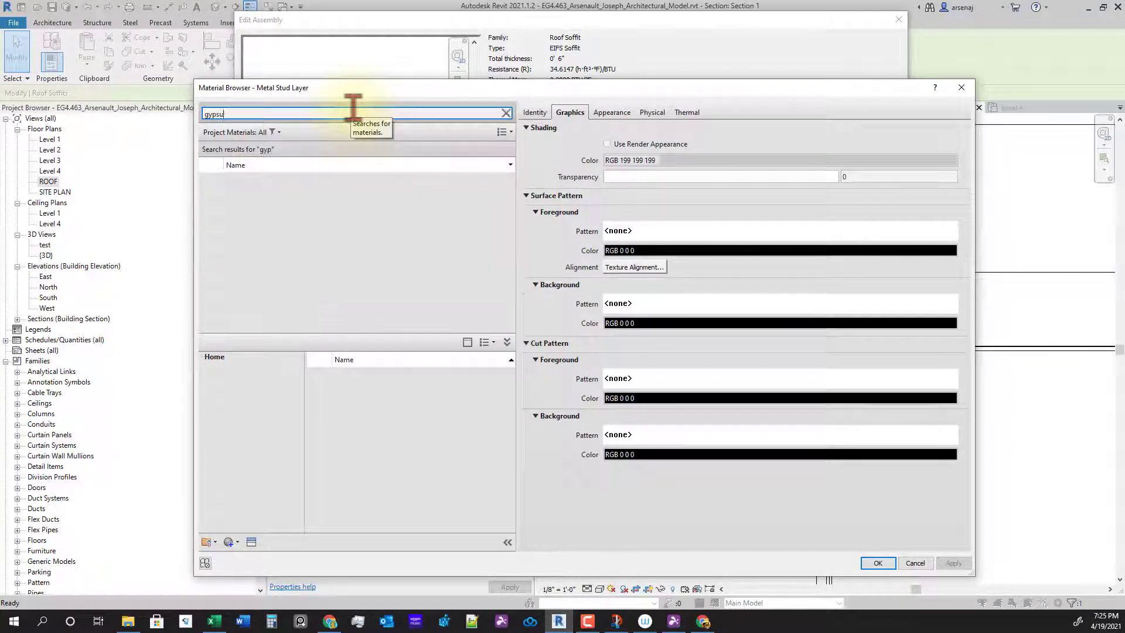
type("m")
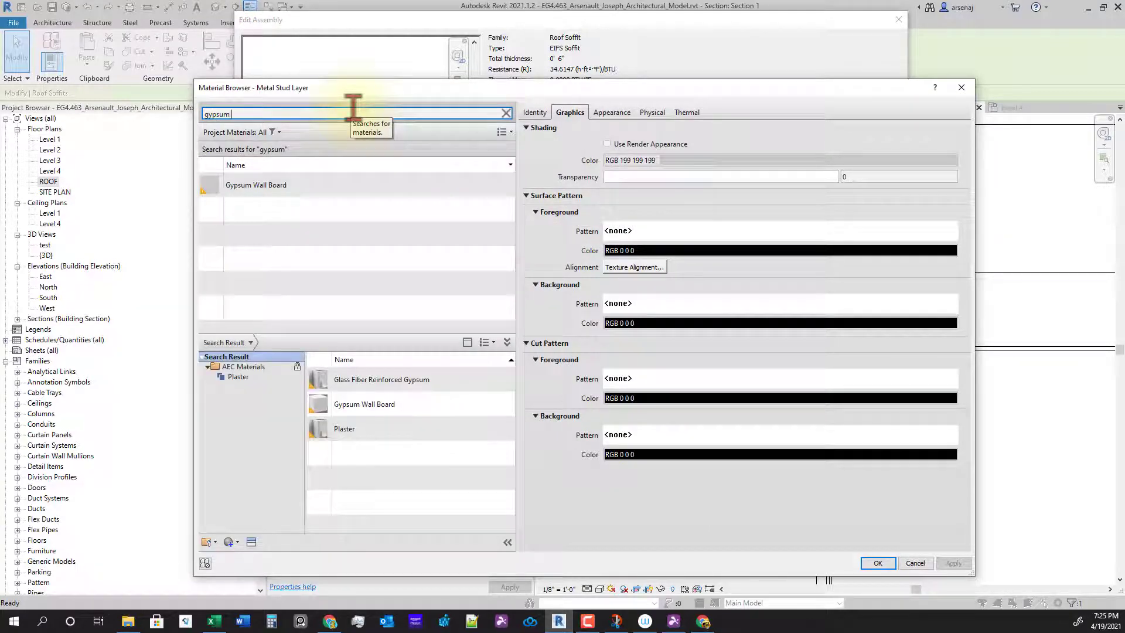
double_click(308, 186)
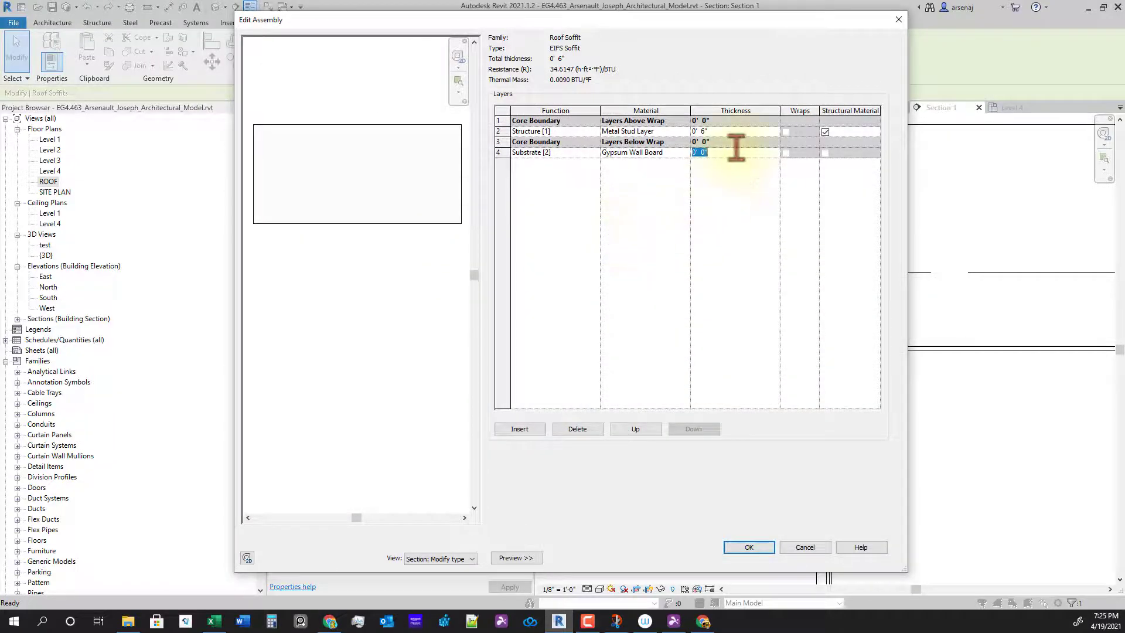
Set the thickness of the Gypsum Wall Board substrate layer to 0' 0 5/8"
key("Return")
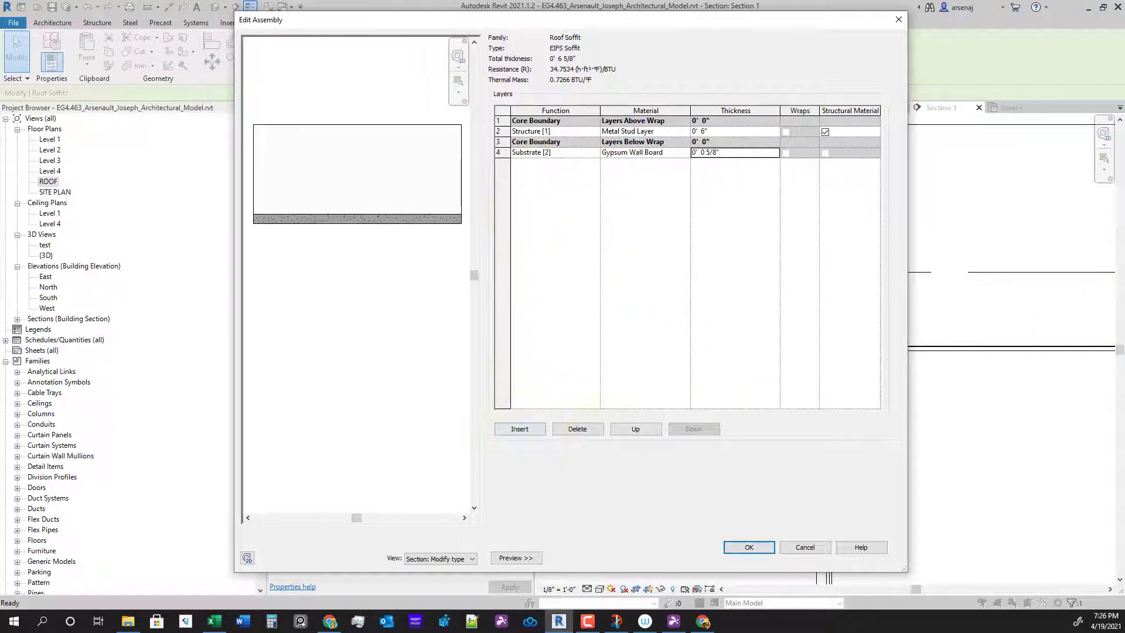
Bring the snipped wall layer table back as reference and mark it in red with a line beneath the Substrate row and a handwritten note
left_click_drag(1124, 293, 605, 72)
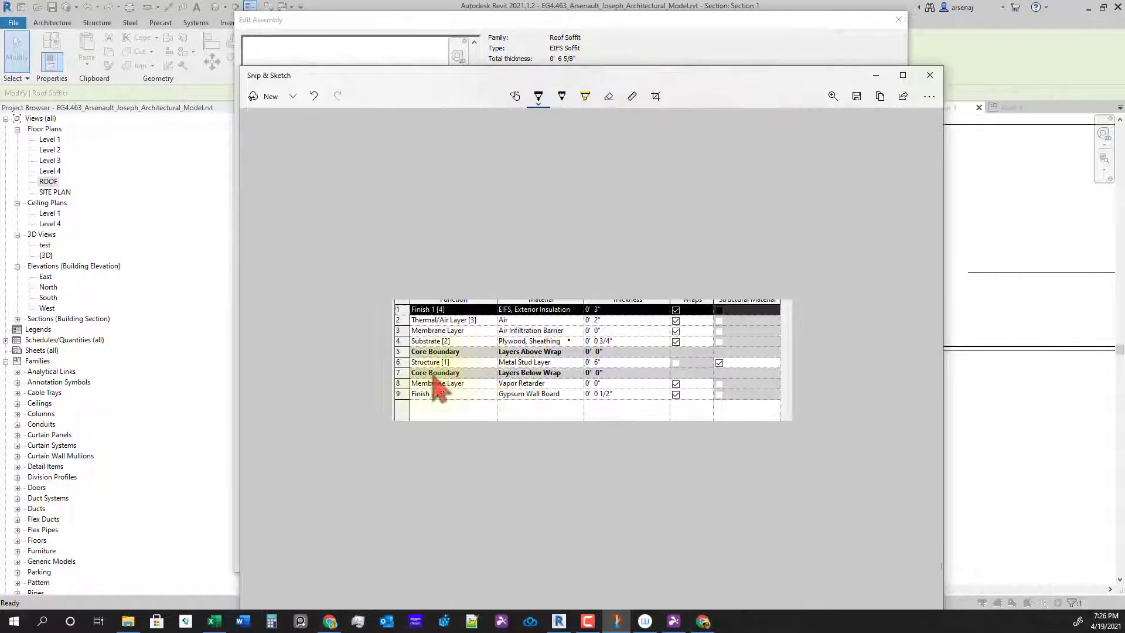
left_click(540, 98)
left_click(521, 176)
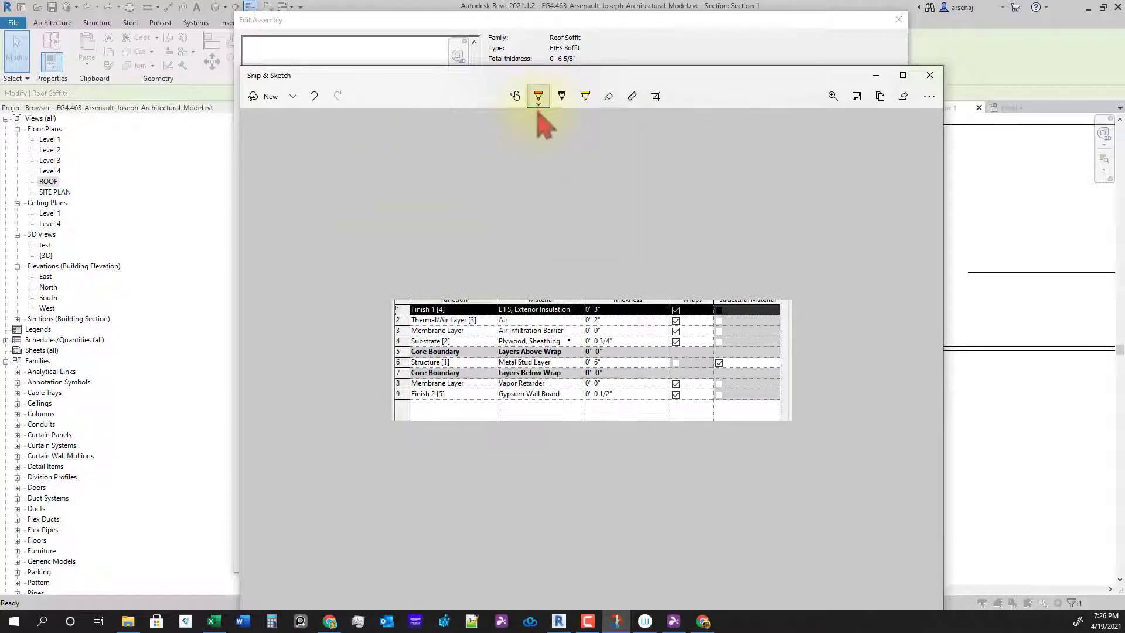
left_click(538, 105)
left_click(494, 178)
left_click_drag(399, 344, 746, 347)
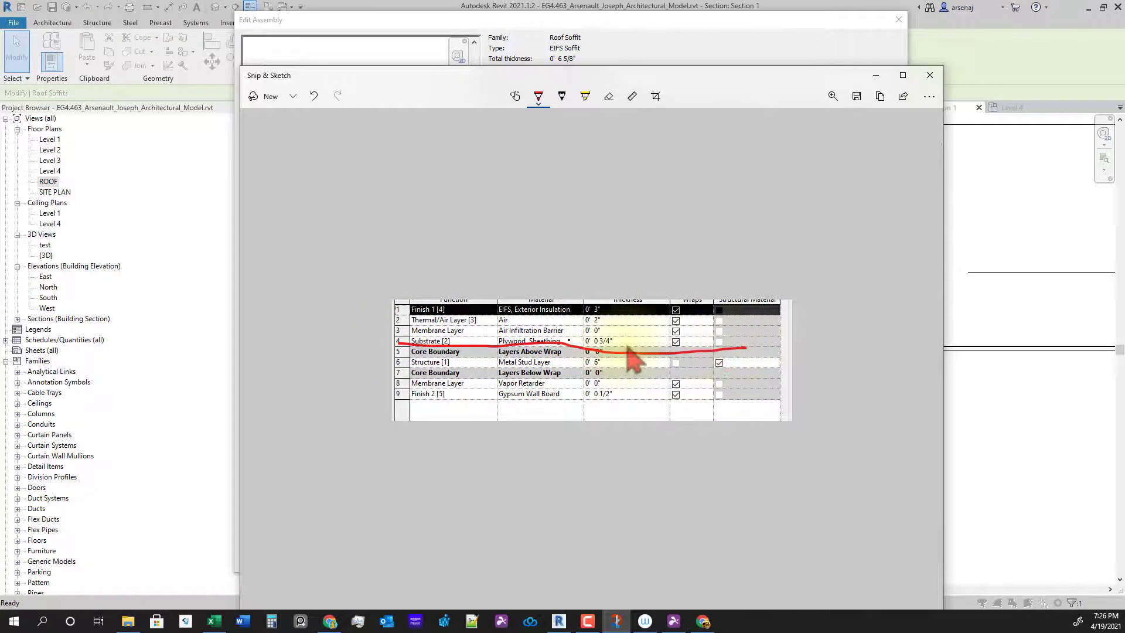
mouse_move(643, 333)
left_mouse_down()
mouse_move(643, 366)
mouse_move(673, 343)
left_mouse_up()
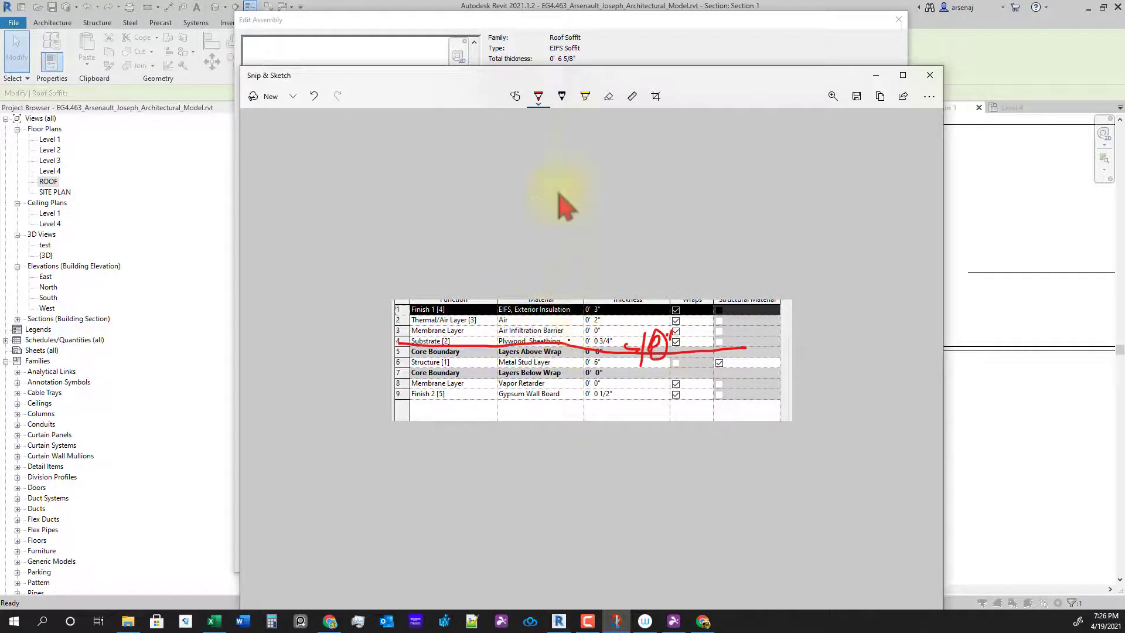
left_click_drag(638, 78, 1124, 56)
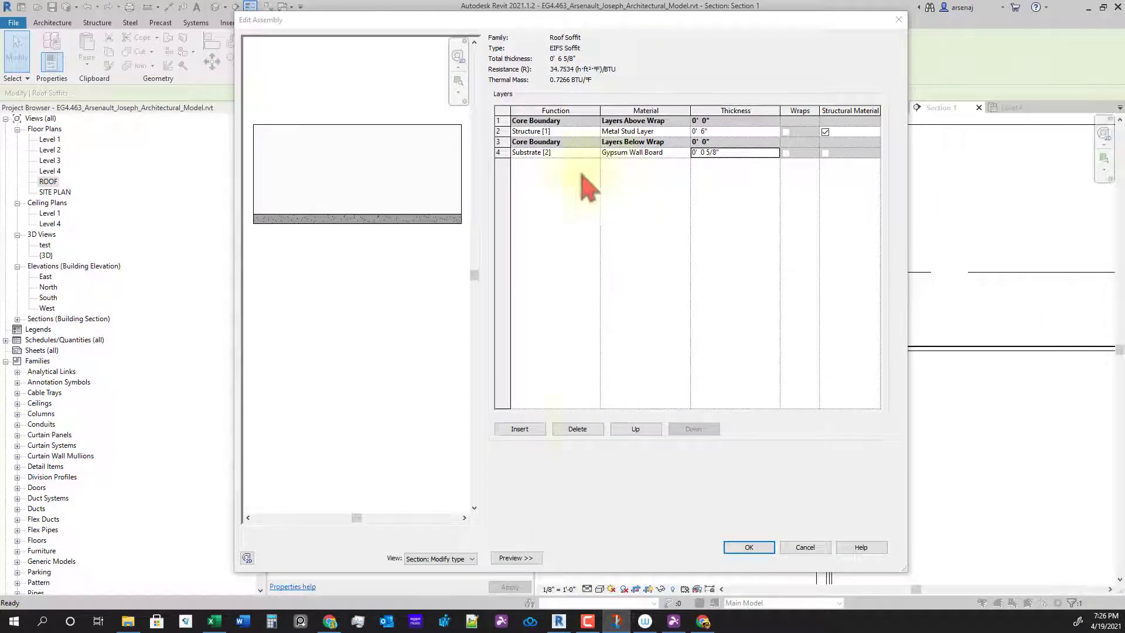
Add a bottom layer to the EIFS Soffit assembly with the Membrane Layer function and the Air Infiltration Barrier material
left_click(520, 429)
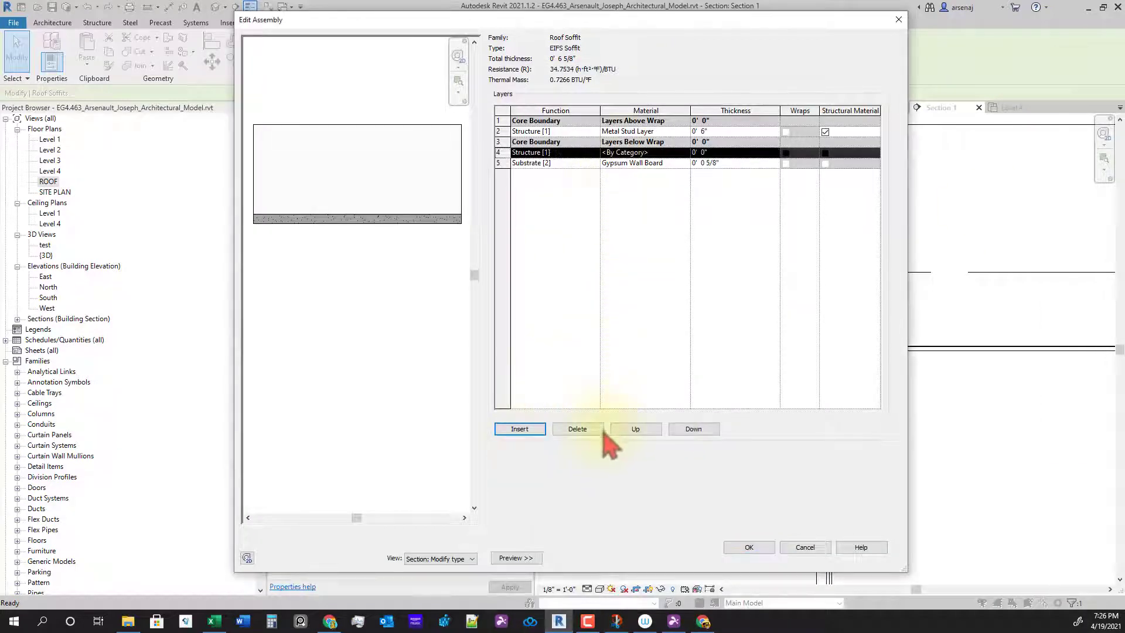
left_click(682, 430)
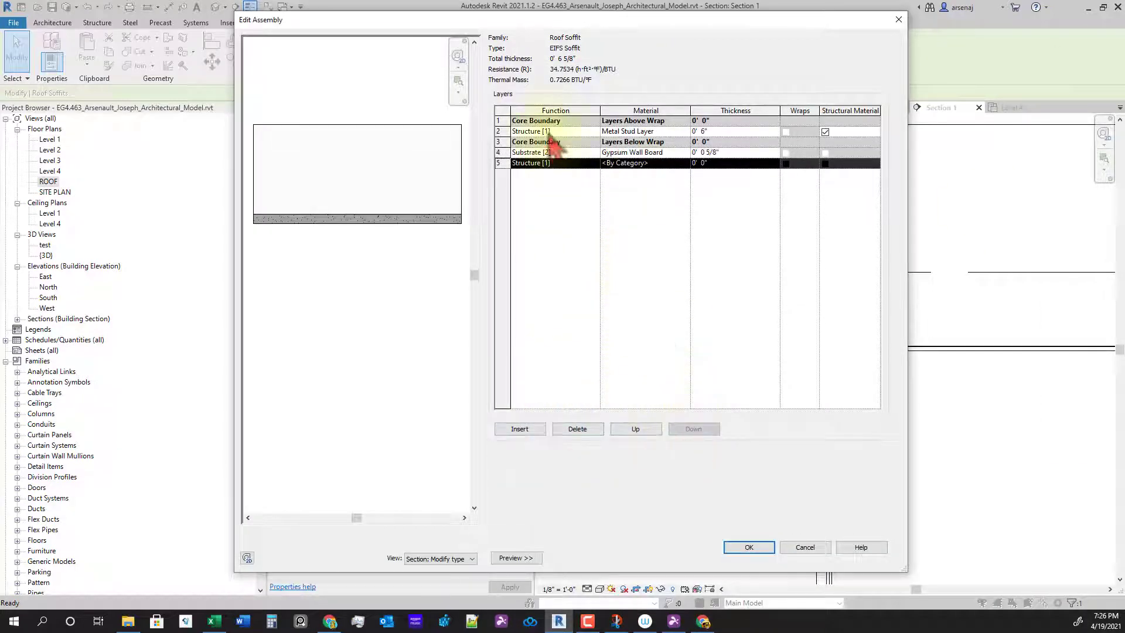
left_click(595, 164)
left_click(595, 163)
left_click(563, 191)
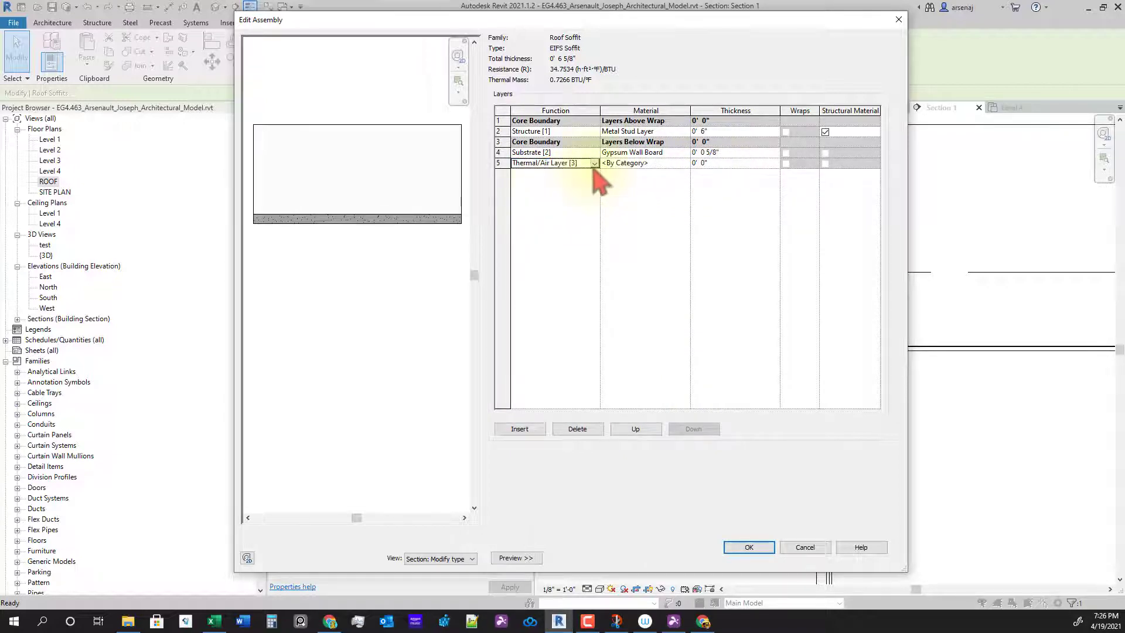
left_click(595, 163)
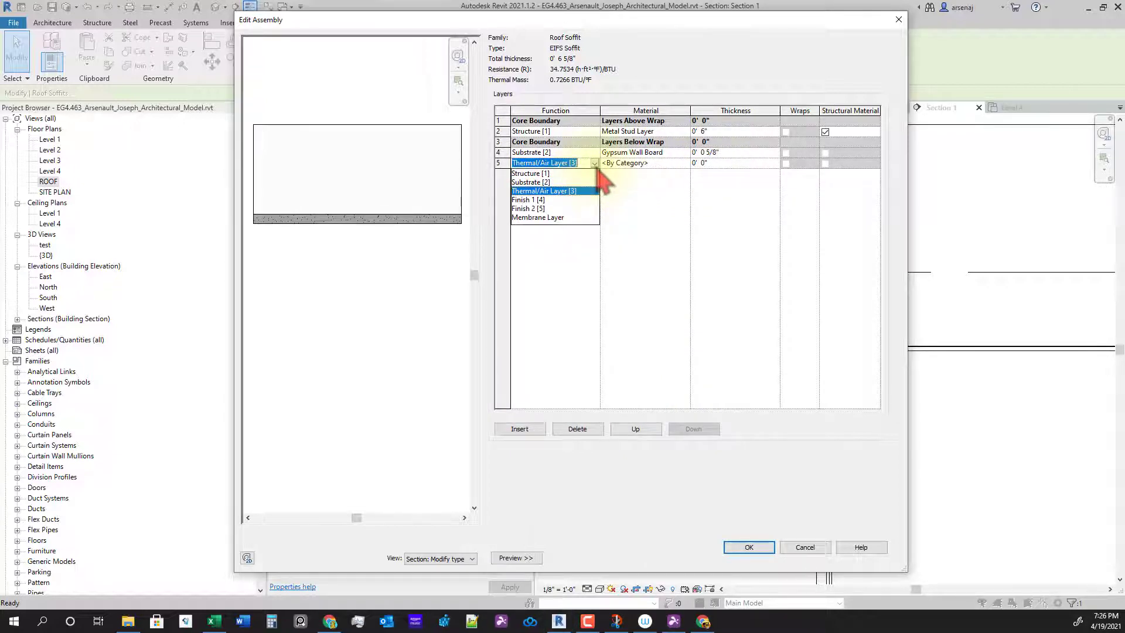
left_click(597, 169)
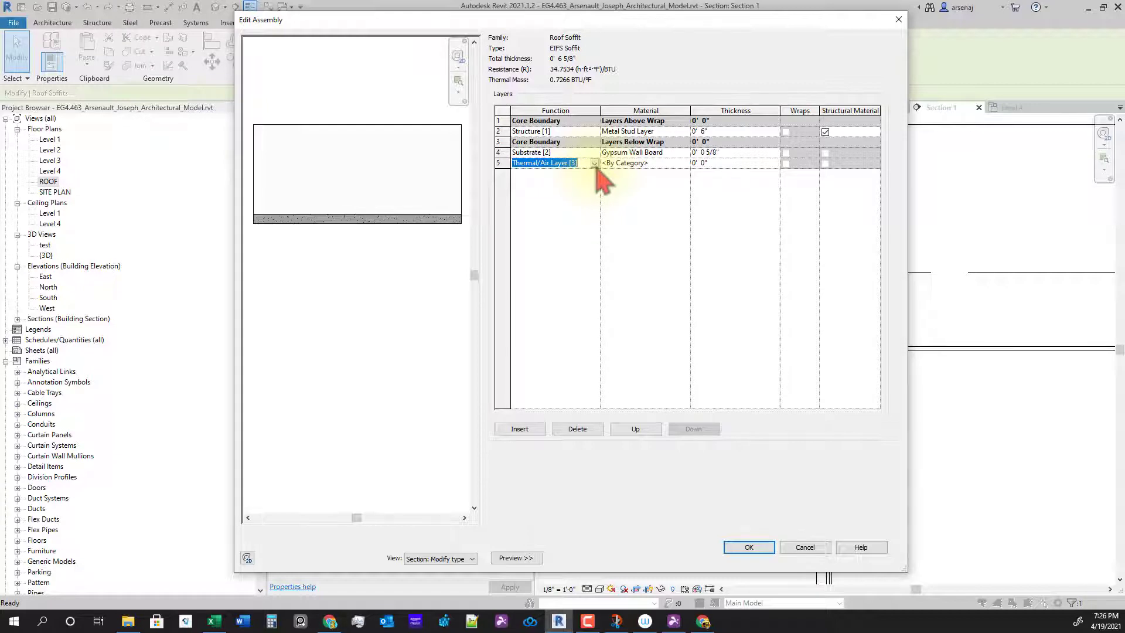
left_click(595, 163)
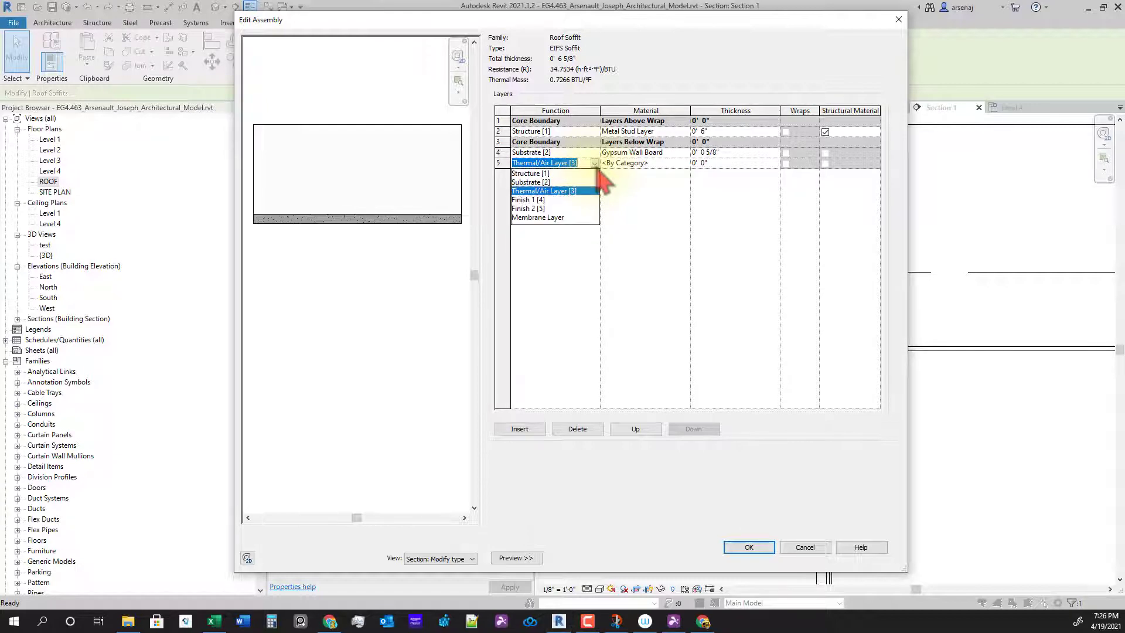
left_click(559, 218)
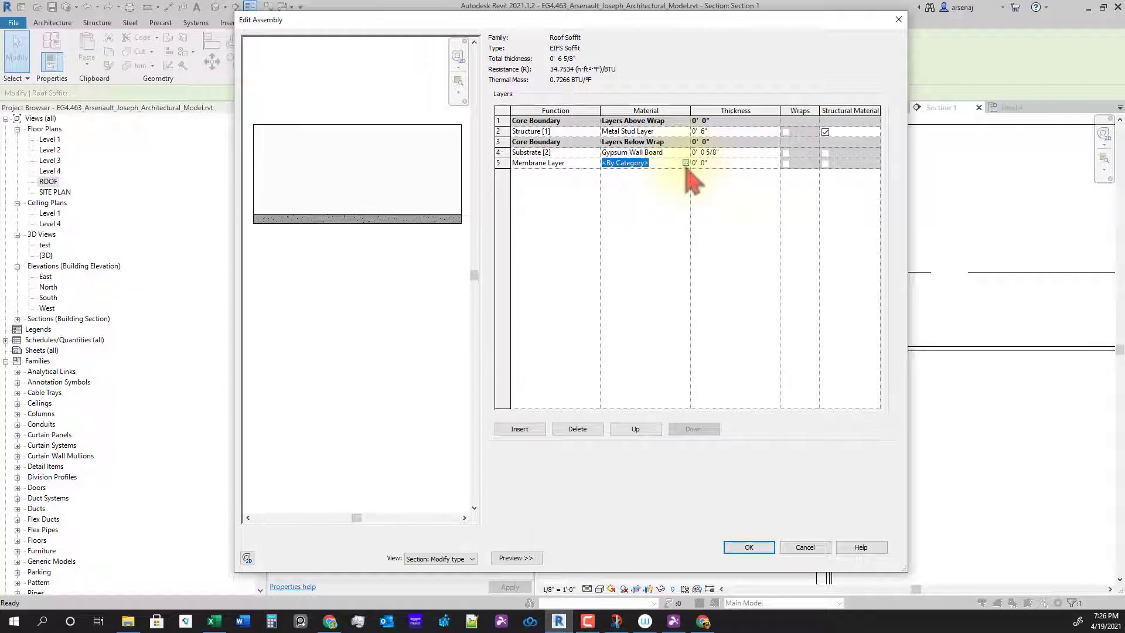
left_click(686, 163)
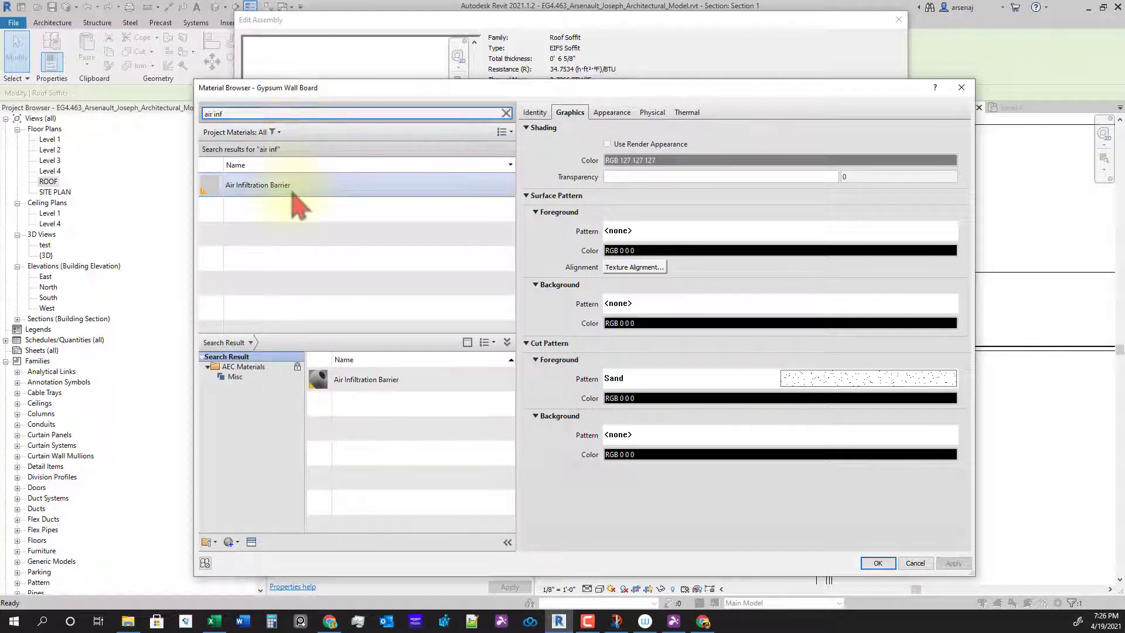
double_click(297, 197)
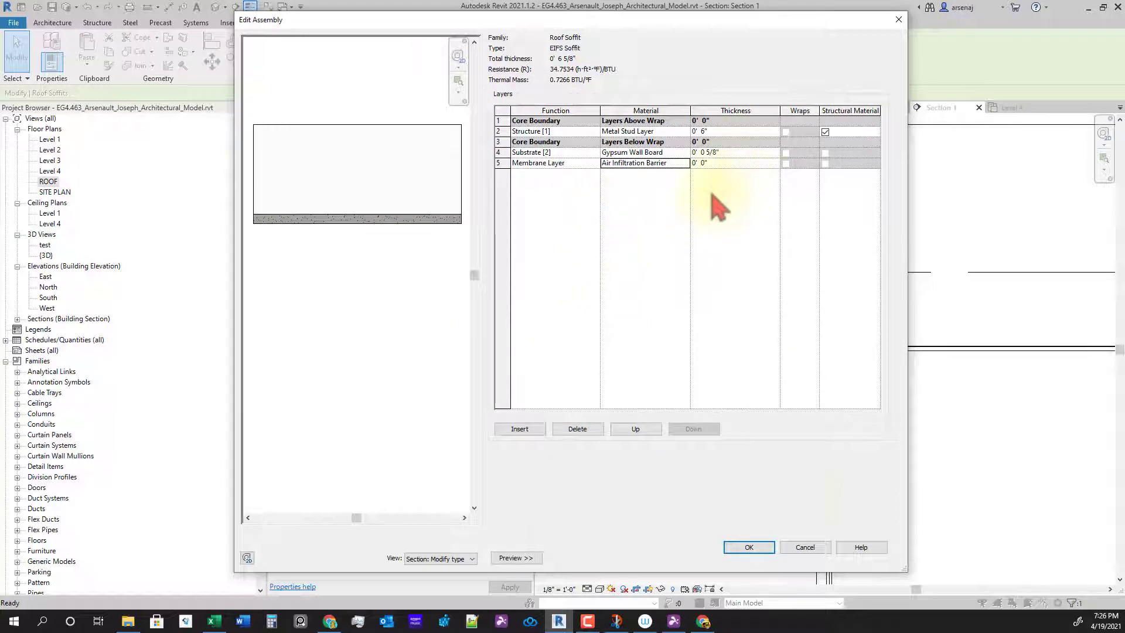
Add a Thermal/Air Layer [3] below the membrane, using the Air material at 0' 2" thick
left_click(520, 429)
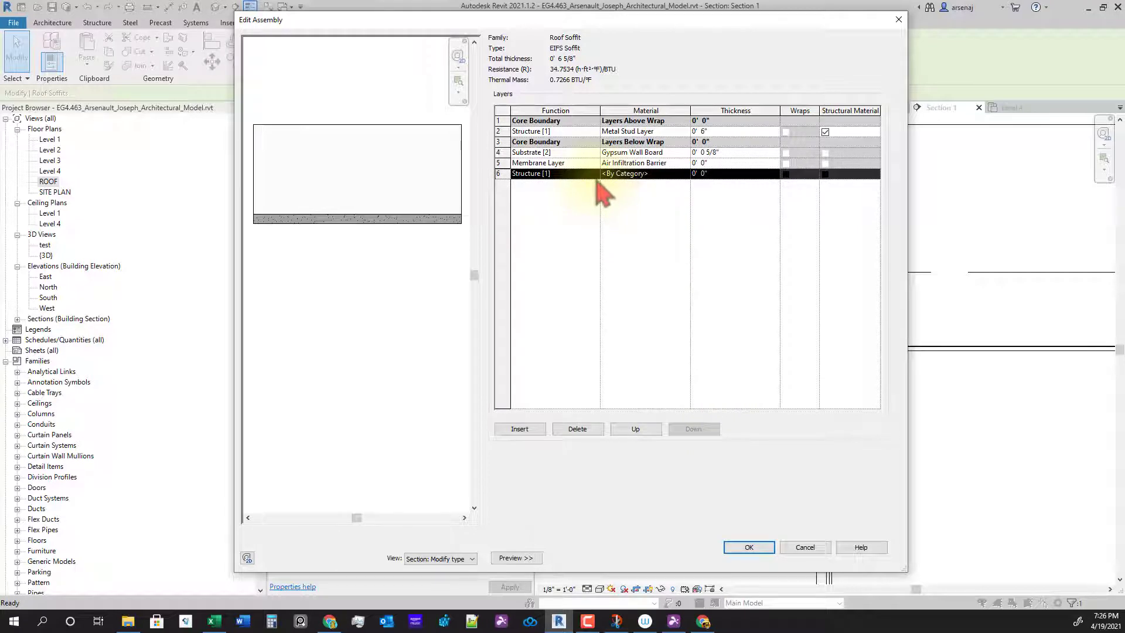
left_click(595, 174)
left_click(595, 175)
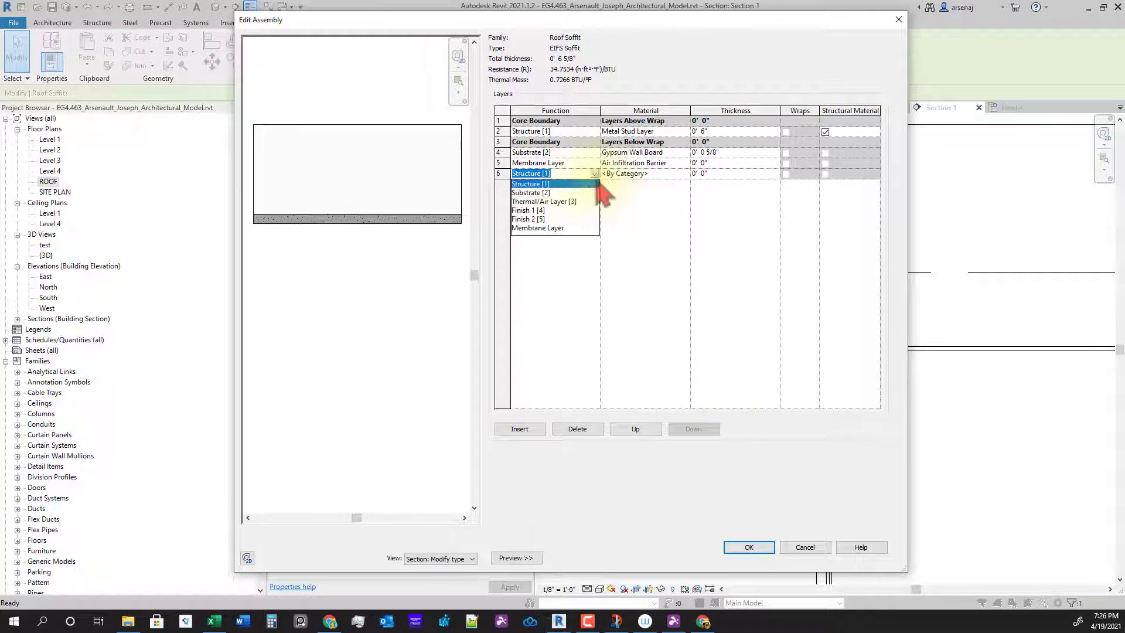
left_click(558, 205)
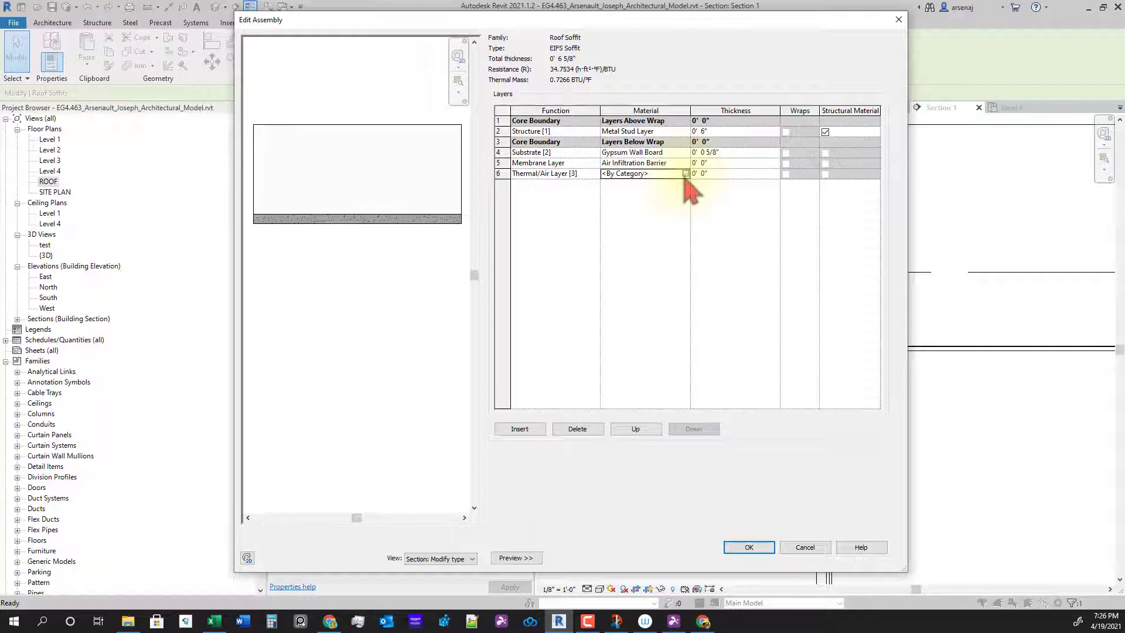
left_click(686, 174)
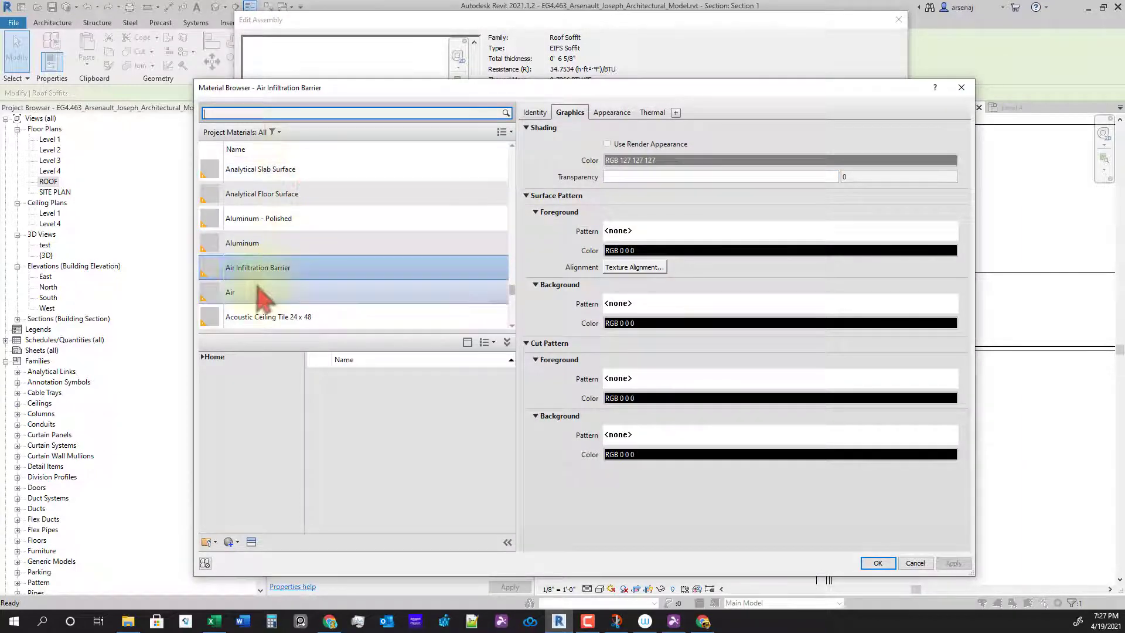
double_click(264, 290)
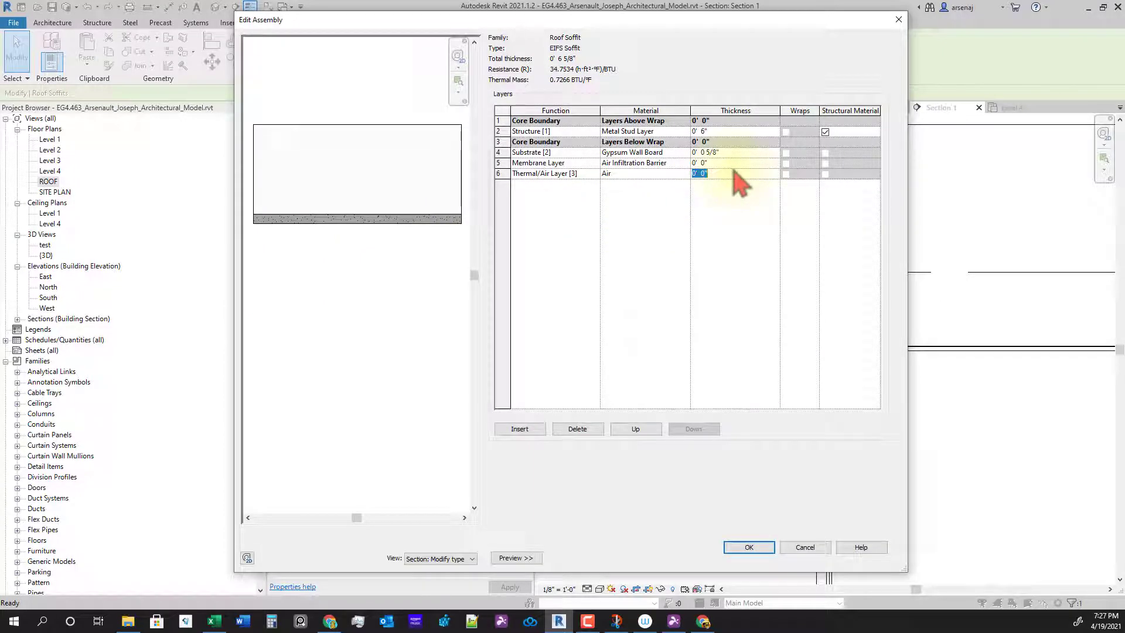
key("Return")
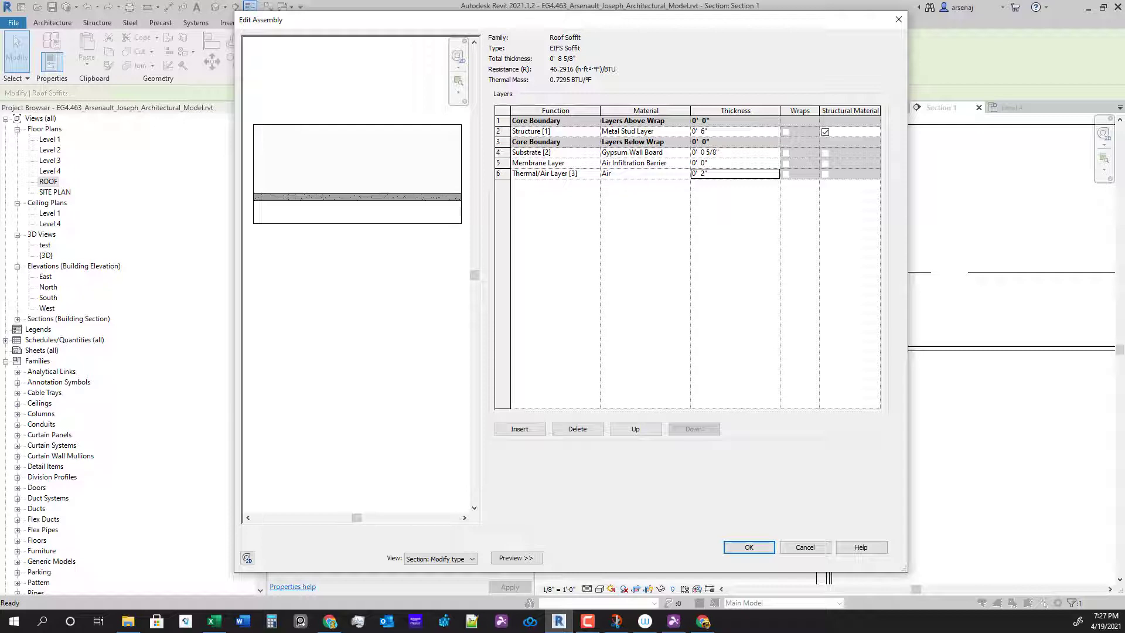
Add a bottom layer beneath the air layer with function Finish 1 [4] and material EIFS, Exterior Insulation
left_click(520, 429)
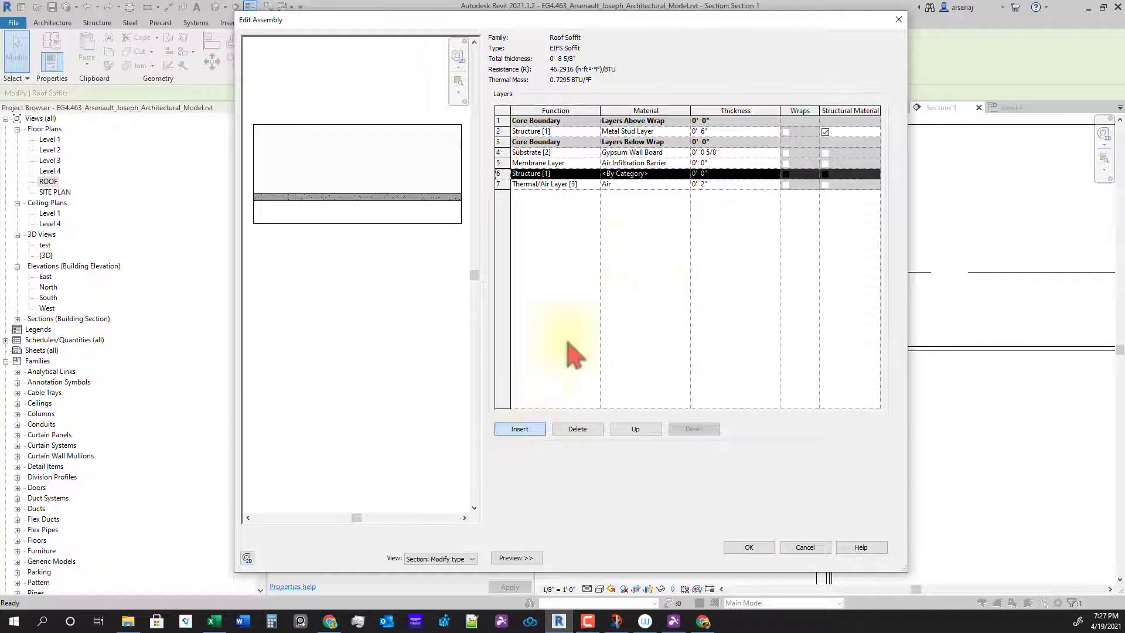
left_click(694, 429)
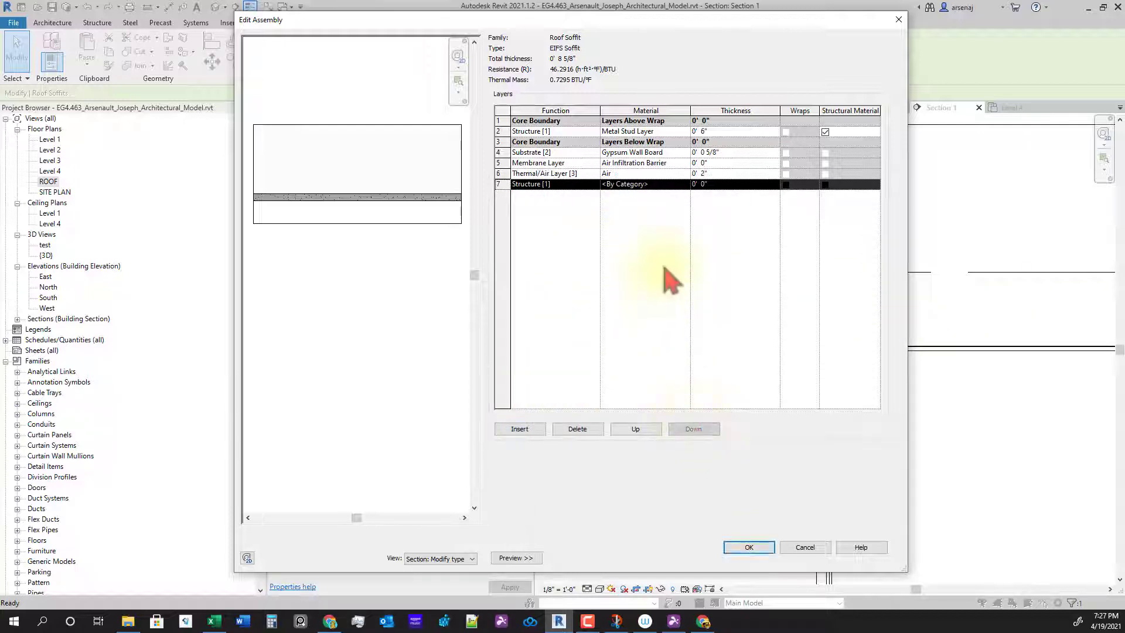
left_click(593, 184)
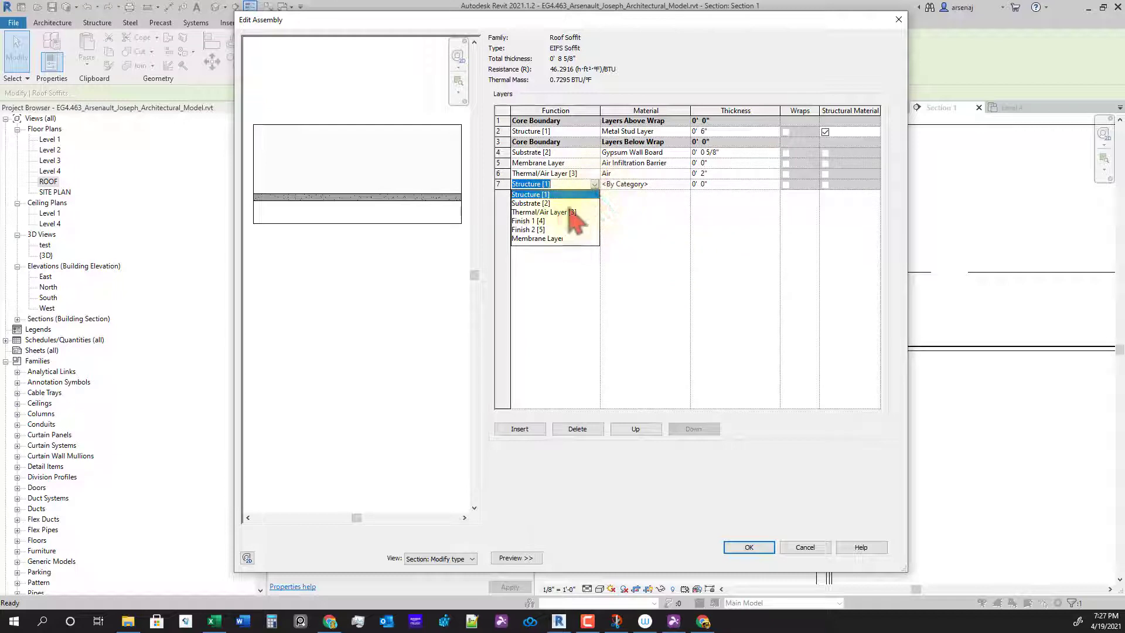
left_click(536, 221)
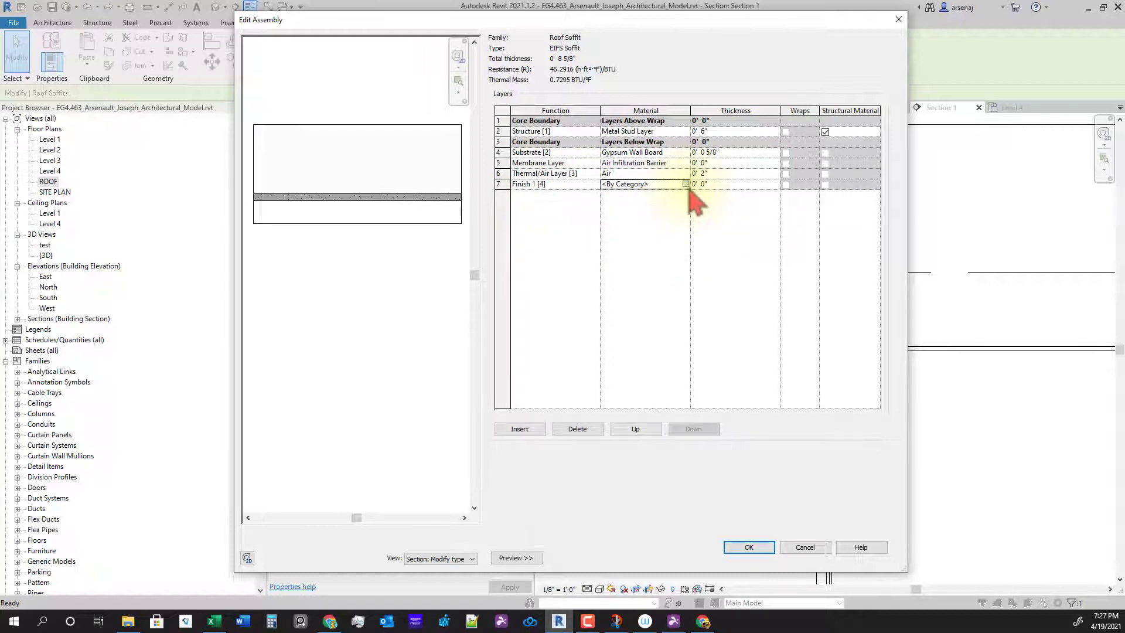
left_click(686, 184)
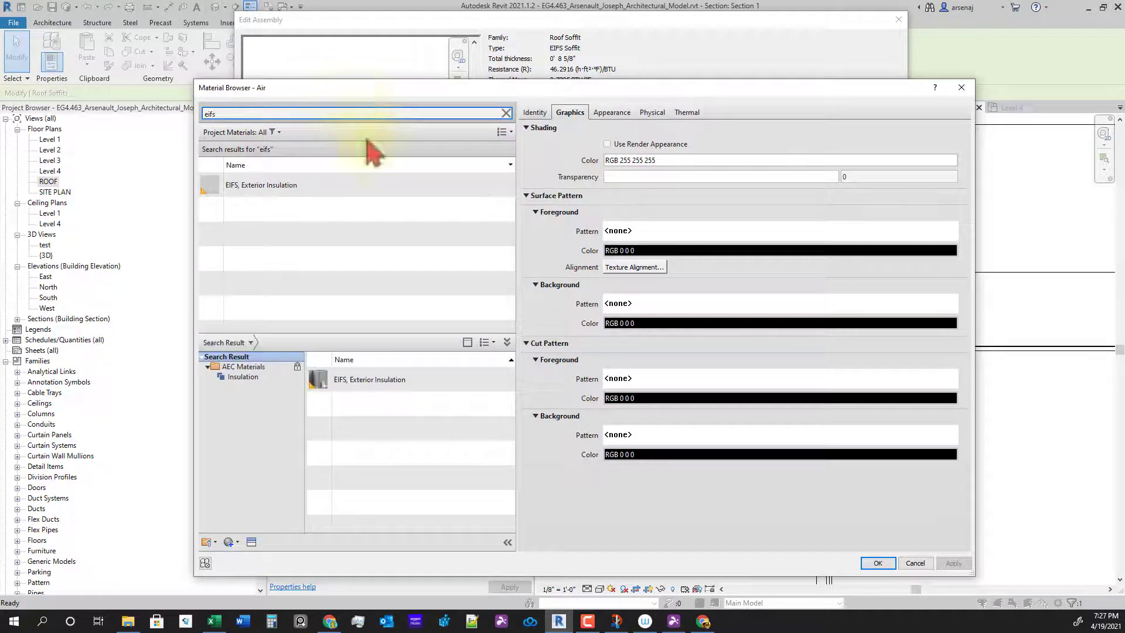
double_click(326, 186)
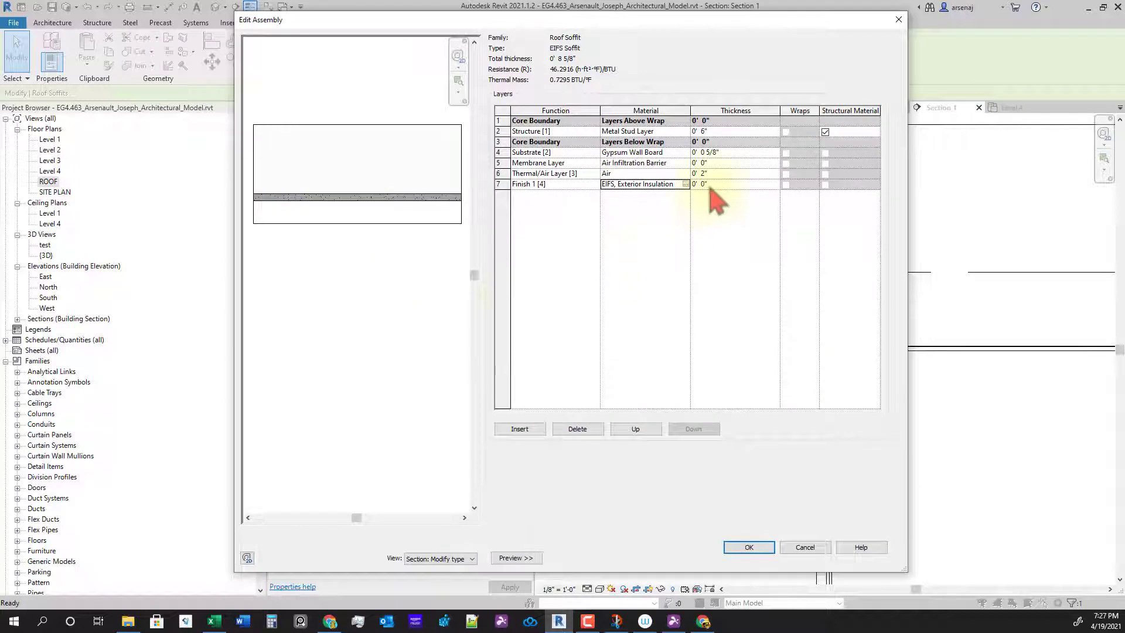
Set the EIFS finish layer to 0' 3" thick and apply the completed assembly to the EIFS Soffit type
left_click_drag(716, 185, 675, 189)
type("0")
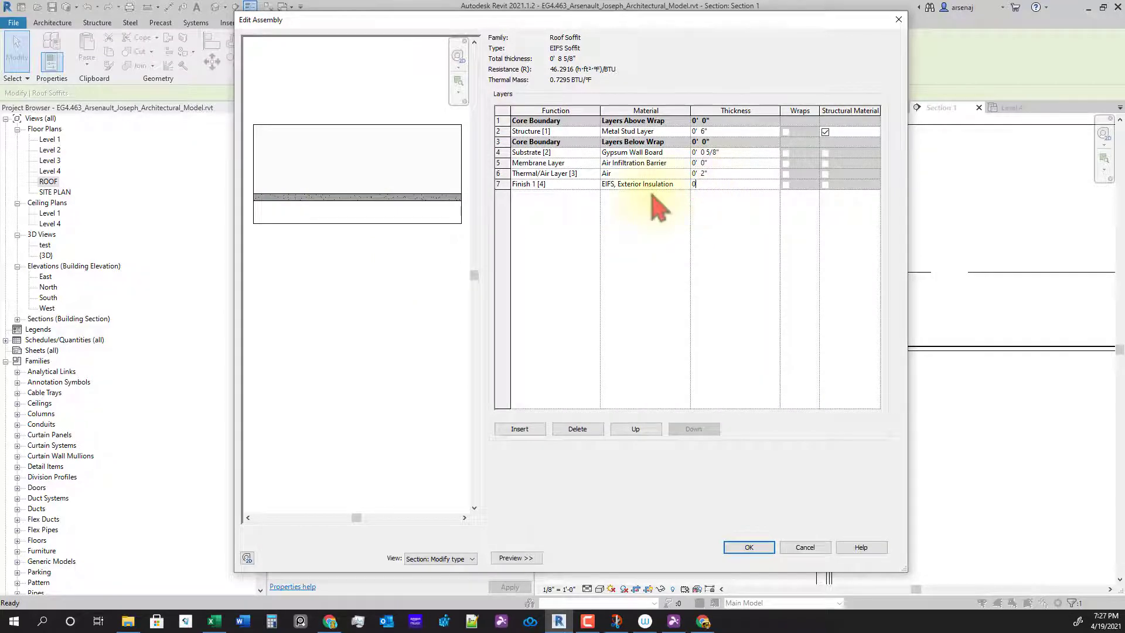
type("' 3")
key("Return")
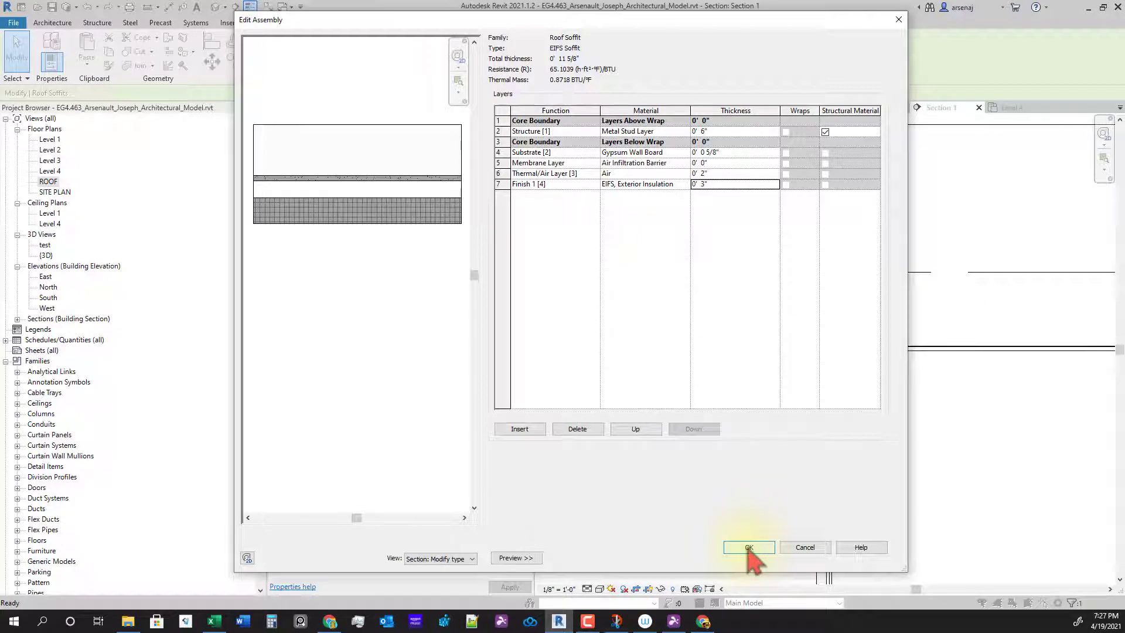
left_click(749, 548)
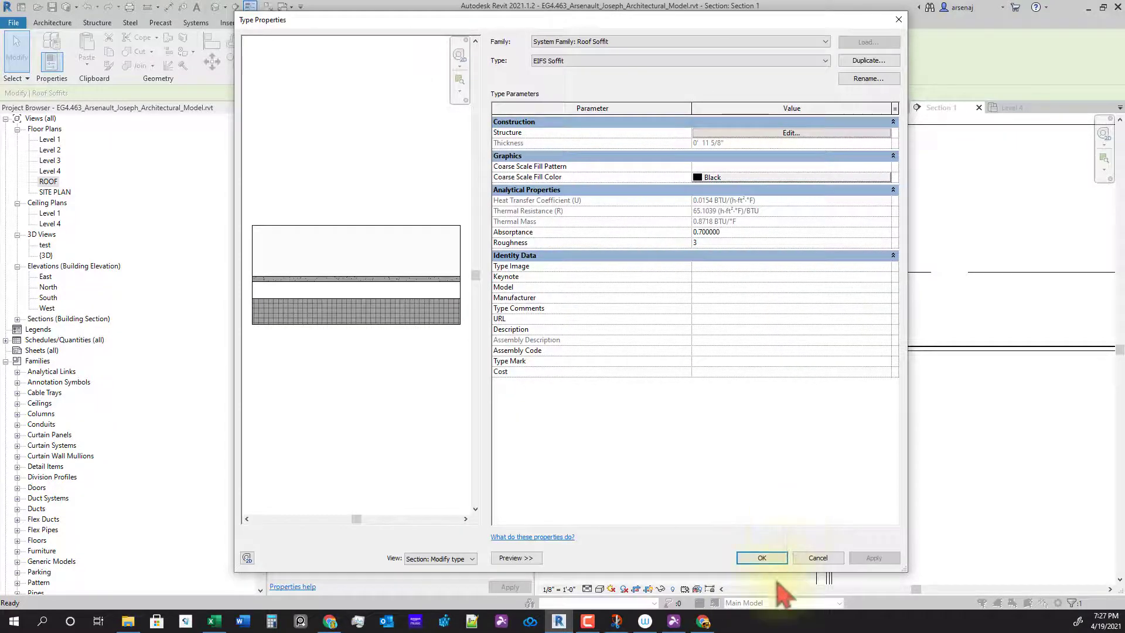
left_click(765, 557)
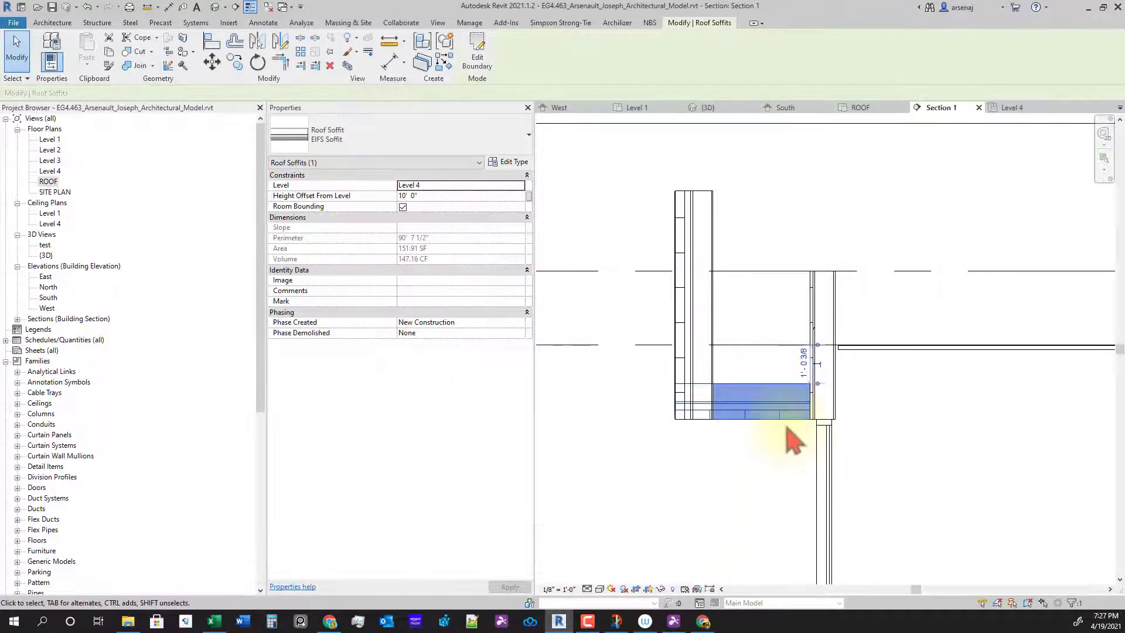
Examine in the section how the layered soffit meets the raised EIFS wall and the wall behind it
scroll(787, 431, "up", 1)
left_click(764, 449)
left_click(769, 412)
scroll(738, 430, "up", 3)
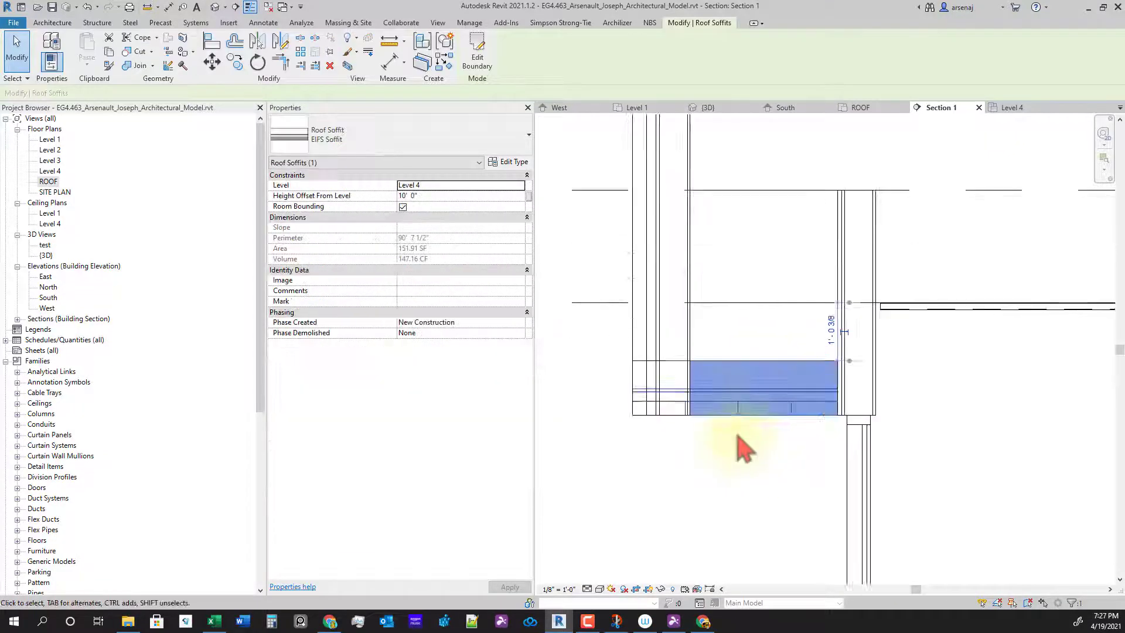
left_click(737, 432)
middle_click_drag(692, 439, 736, 469)
scroll(735, 470, "down", 1)
scroll(691, 344, "down", 3)
scroll(709, 354, "up", 2)
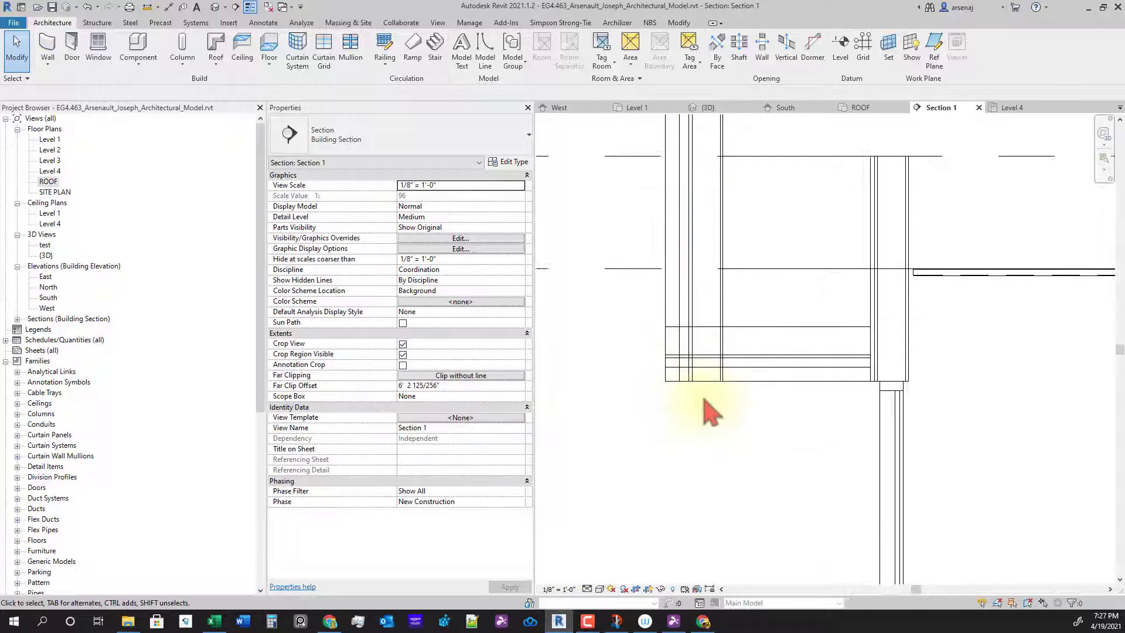
Change the Substrate [2] material of the raised Exterior - EIFS on Mtl. Stud wall type to Gypsum Wall Board
left_click(691, 326)
scroll(678, 295, "down", 1)
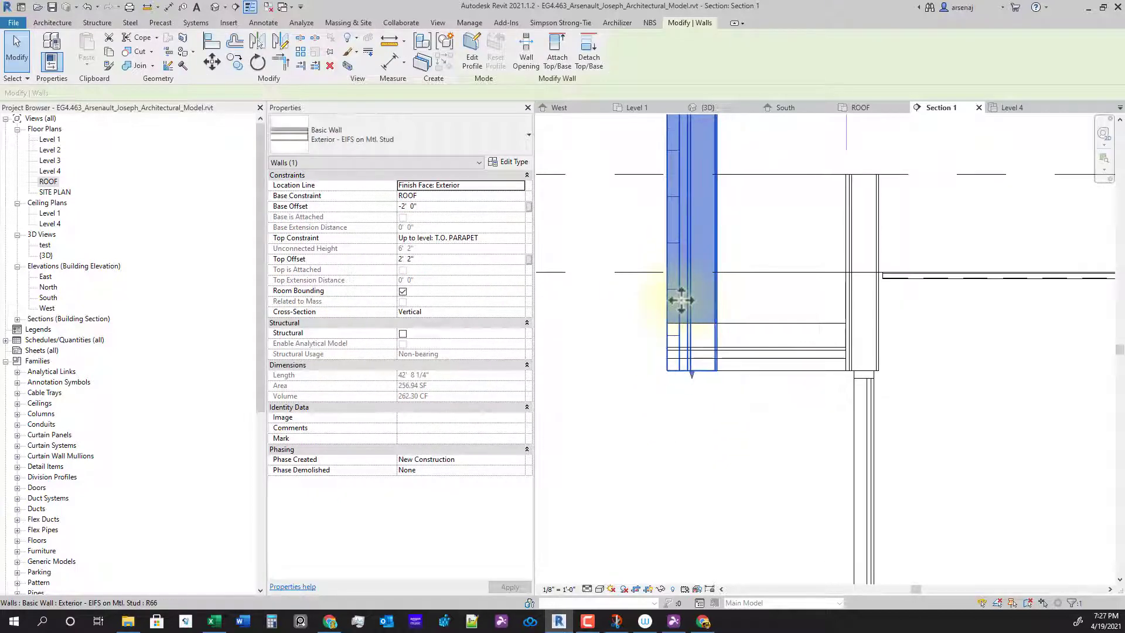
middle_click_drag(696, 286, 697, 312)
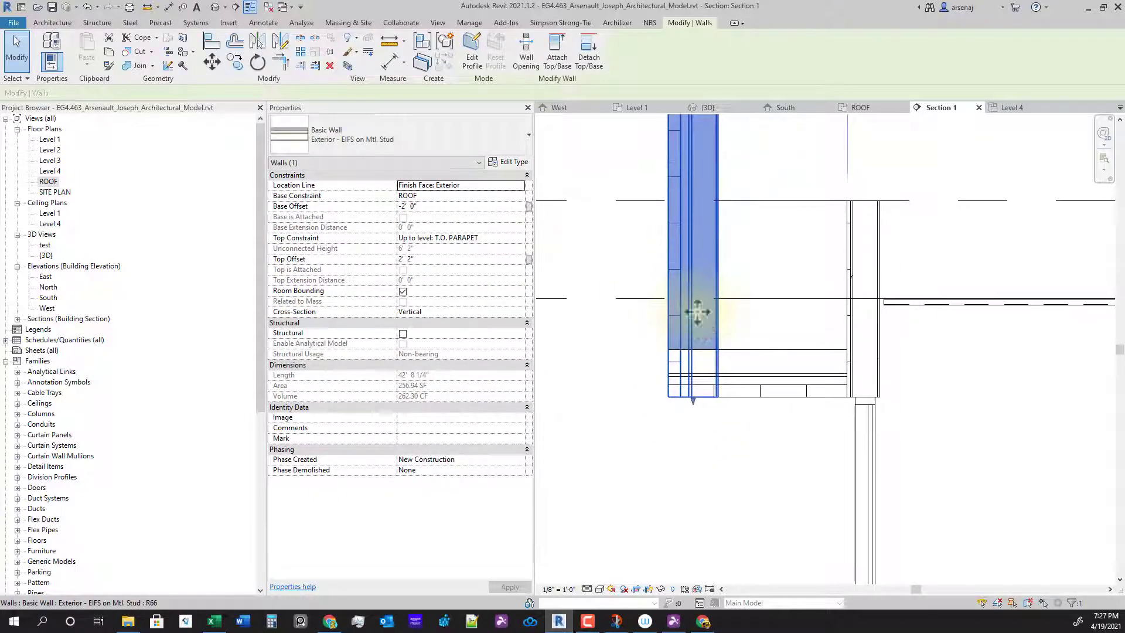
left_click(513, 166)
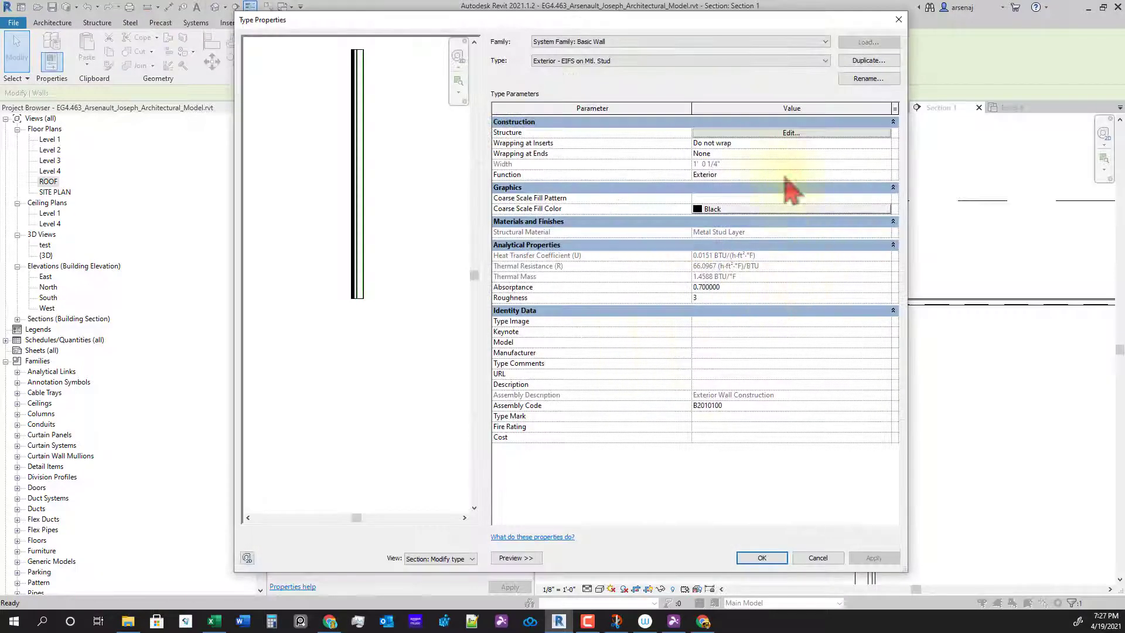
left_click(762, 133)
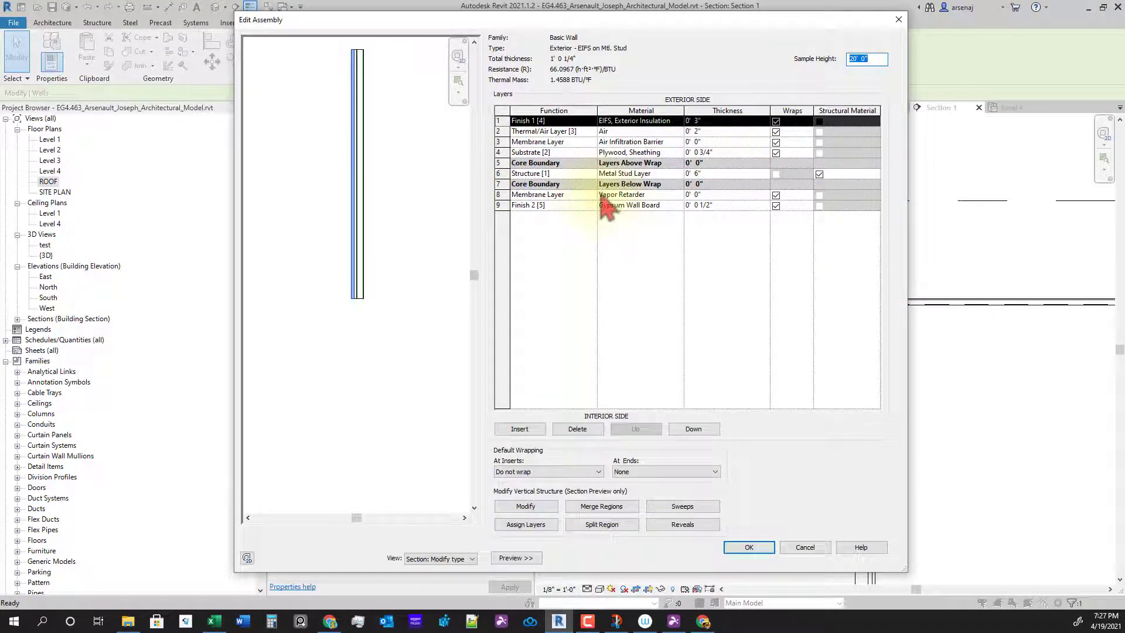
left_click(592, 154)
left_click(594, 171)
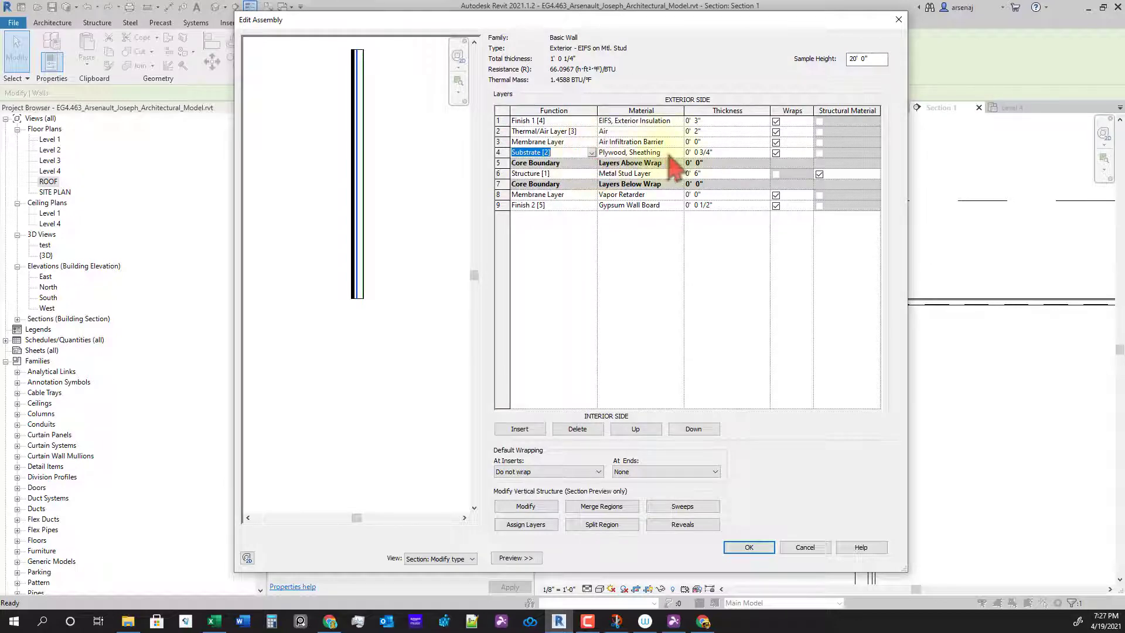
left_click(645, 153)
left_click(680, 152)
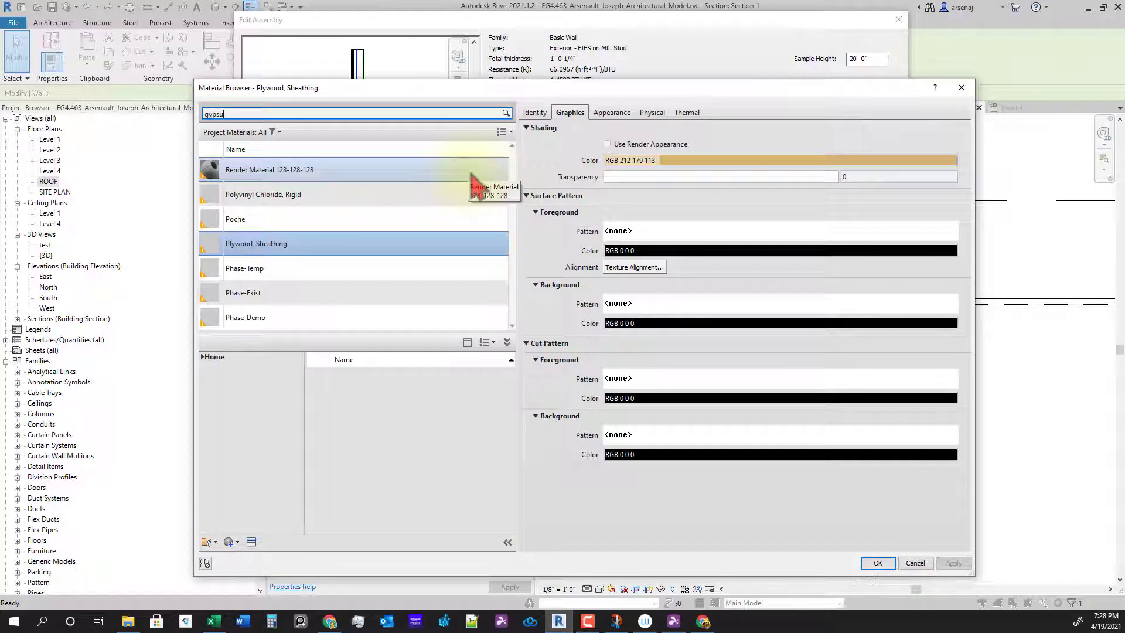
double_click(276, 198)
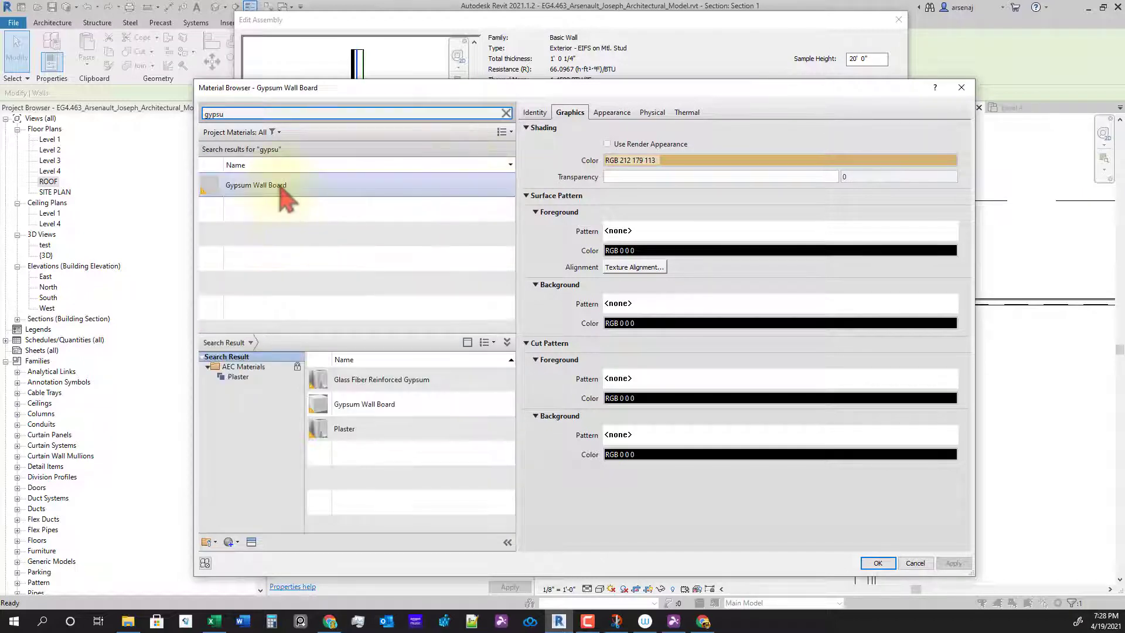
Set the gypsum substrate layer to 0' 0 5/8" thick and apply the assembly to the EIFS wall type
left_click(734, 154)
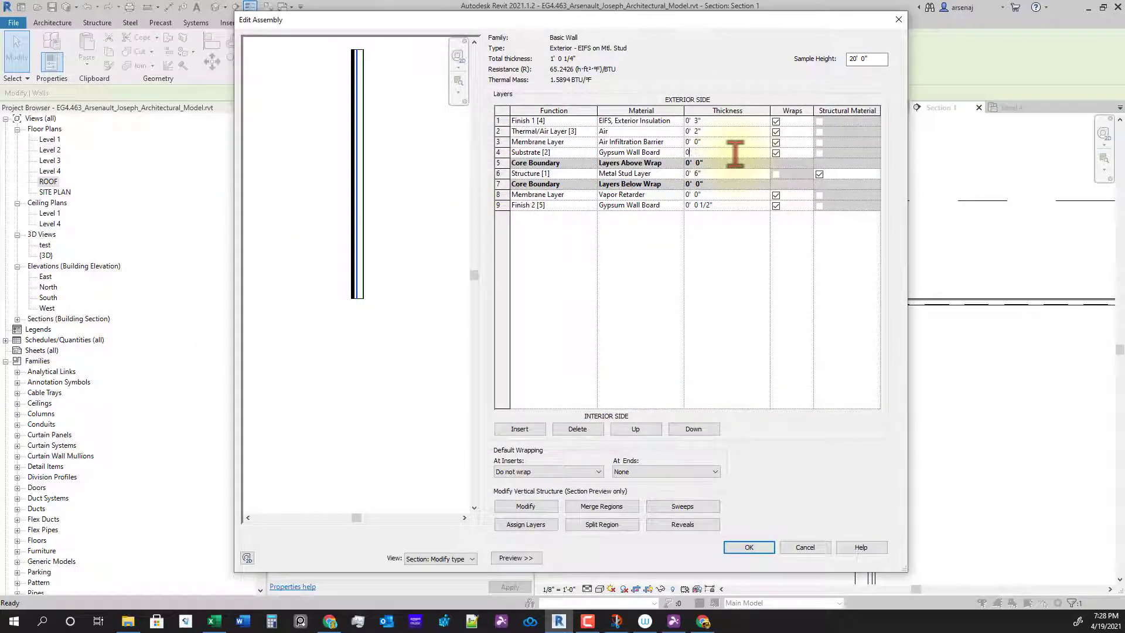
type("0.625")
key("Tab")
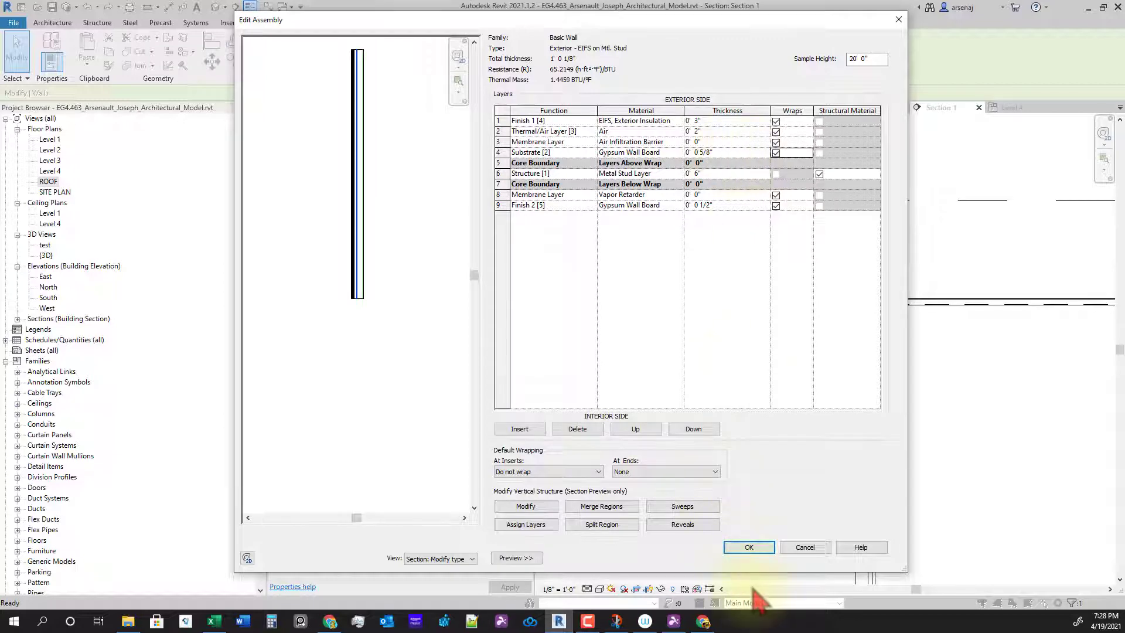
left_click(749, 547)
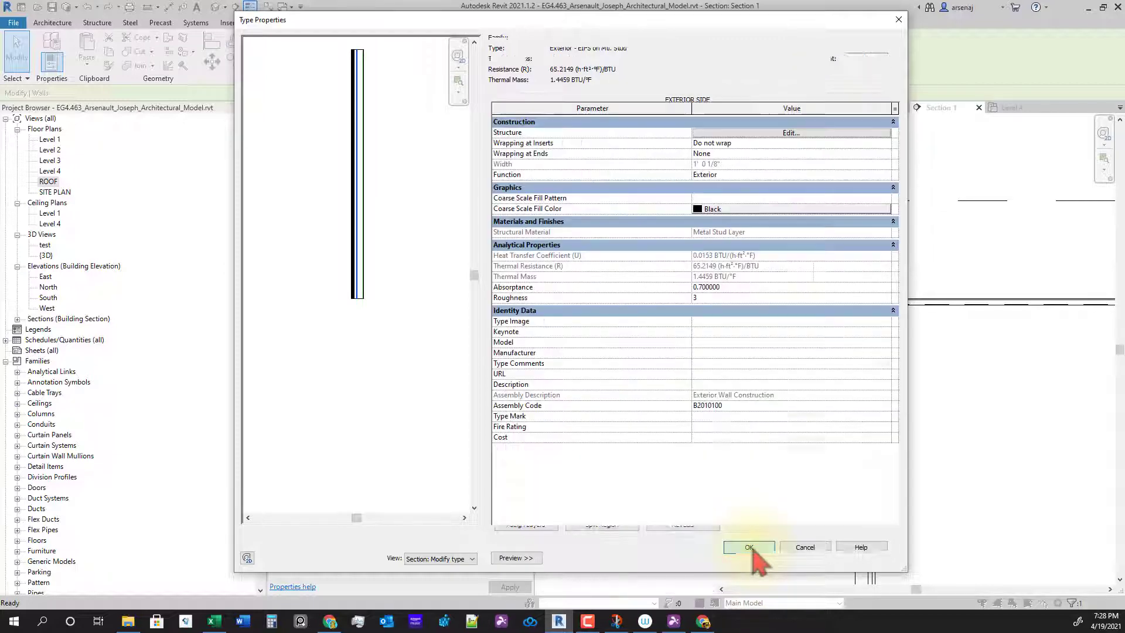
left_click(755, 555)
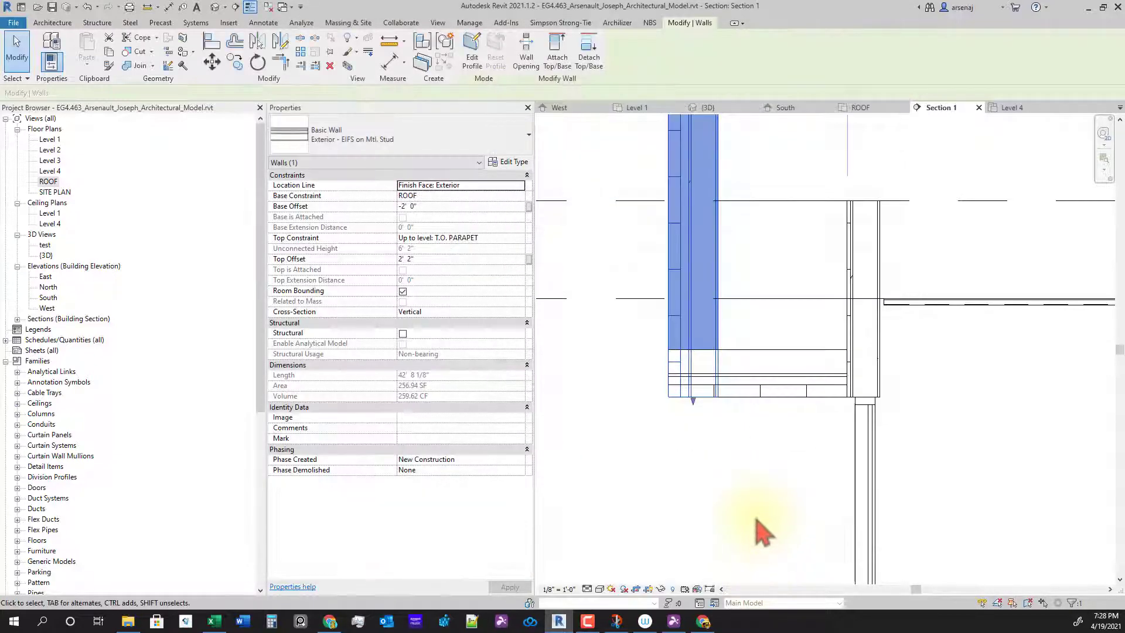
left_click(760, 466)
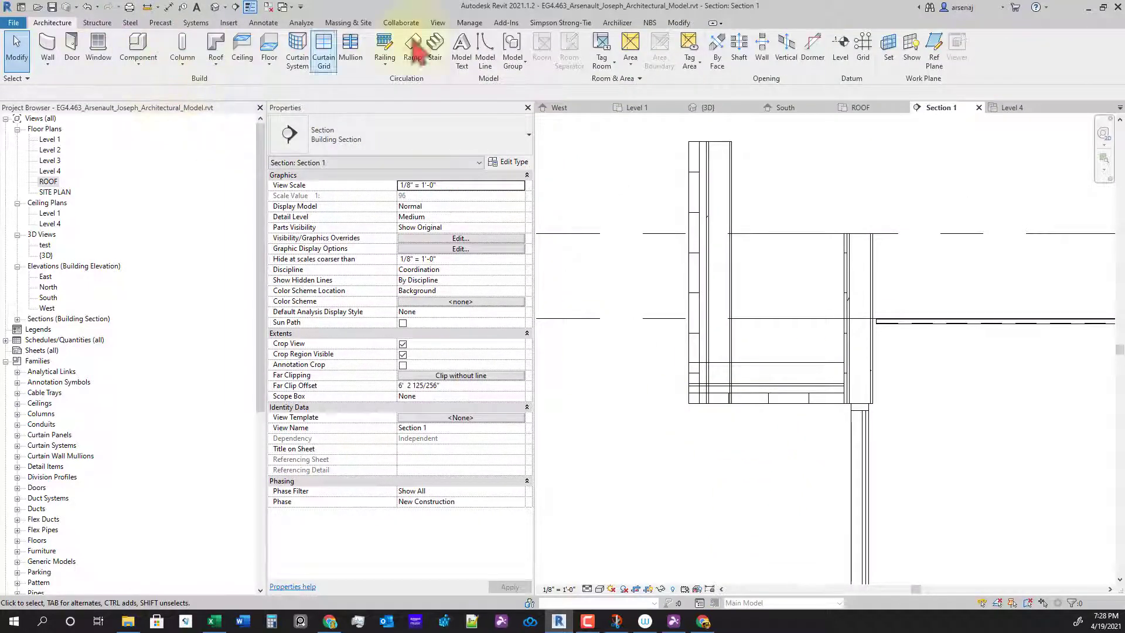
Try to join the EIFS soffit with the raised EIFS wall in the section, picking the soffit first
left_click(678, 24)
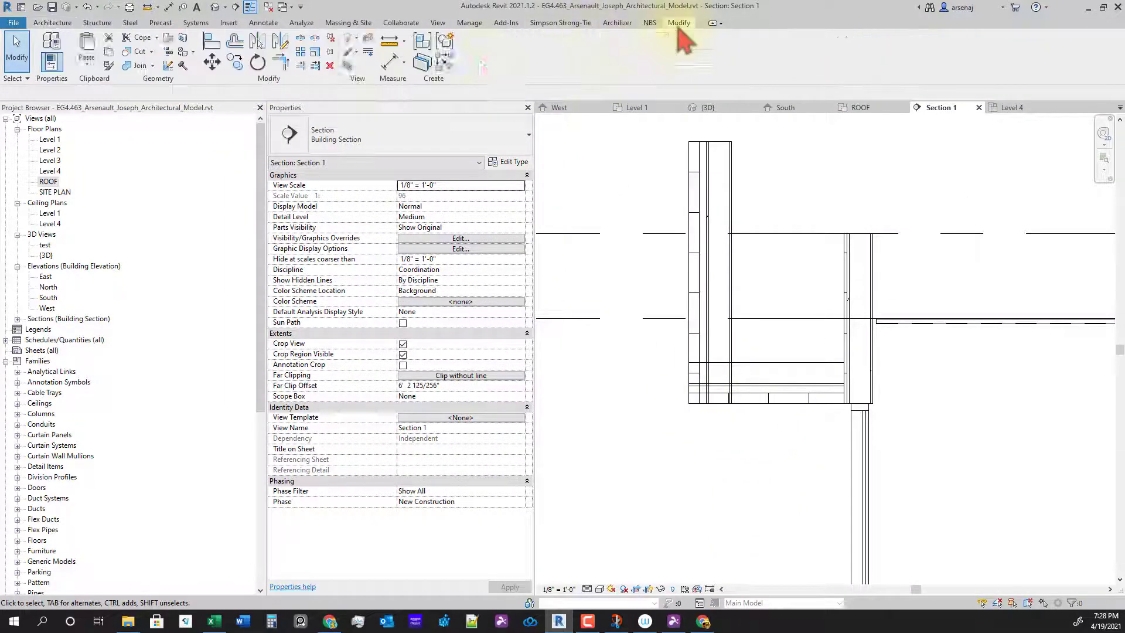
left_click(141, 68)
left_click(747, 394)
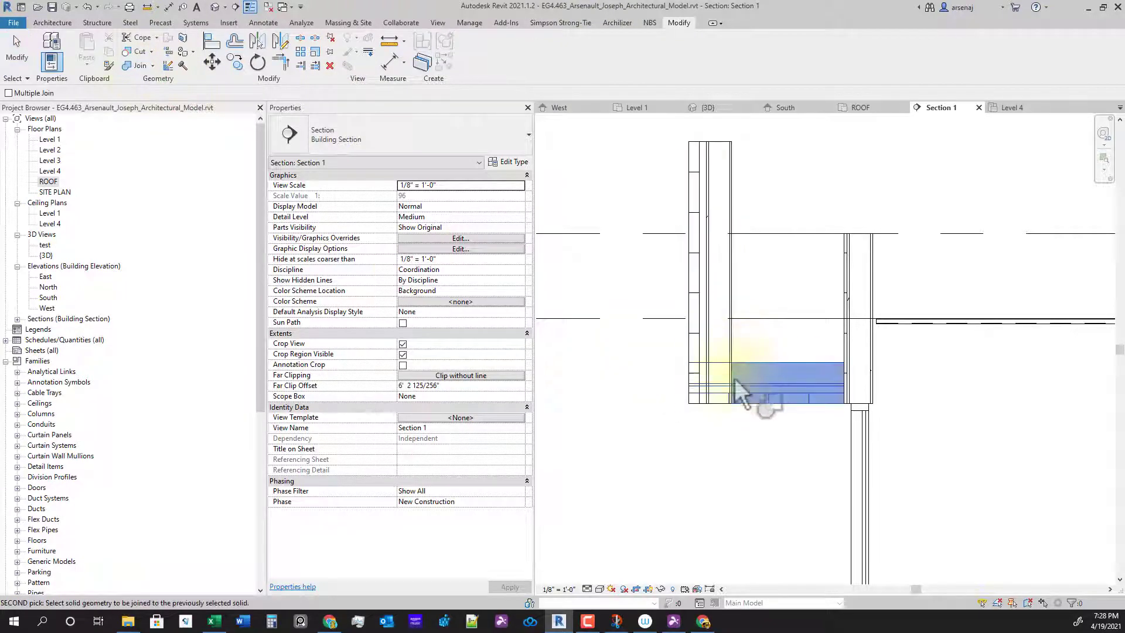
left_click(707, 344)
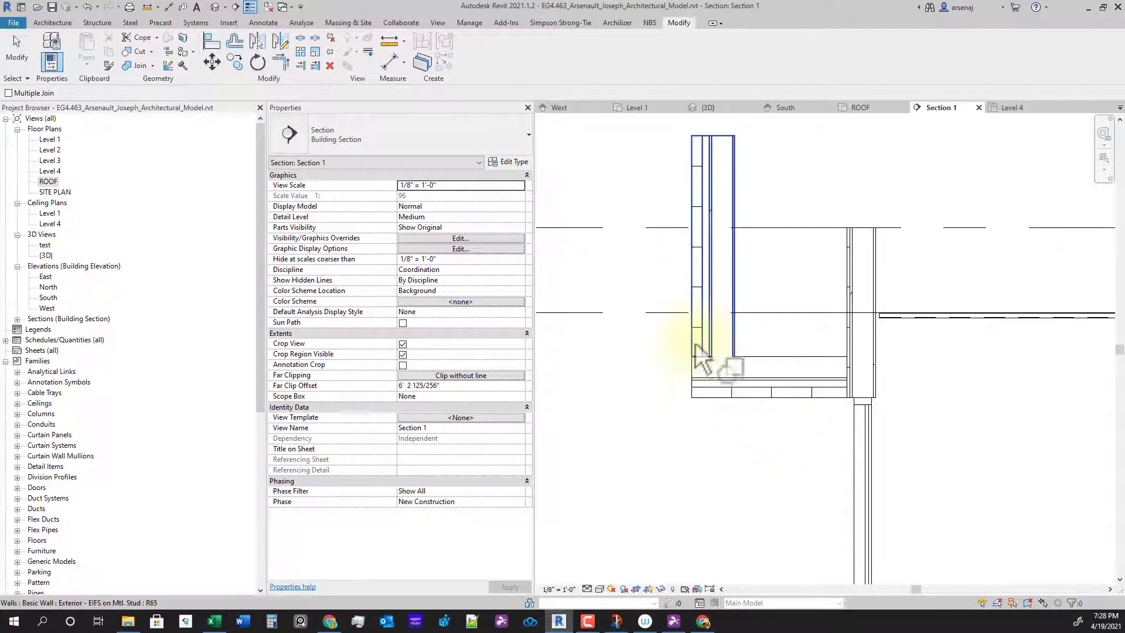
left_click(695, 352)
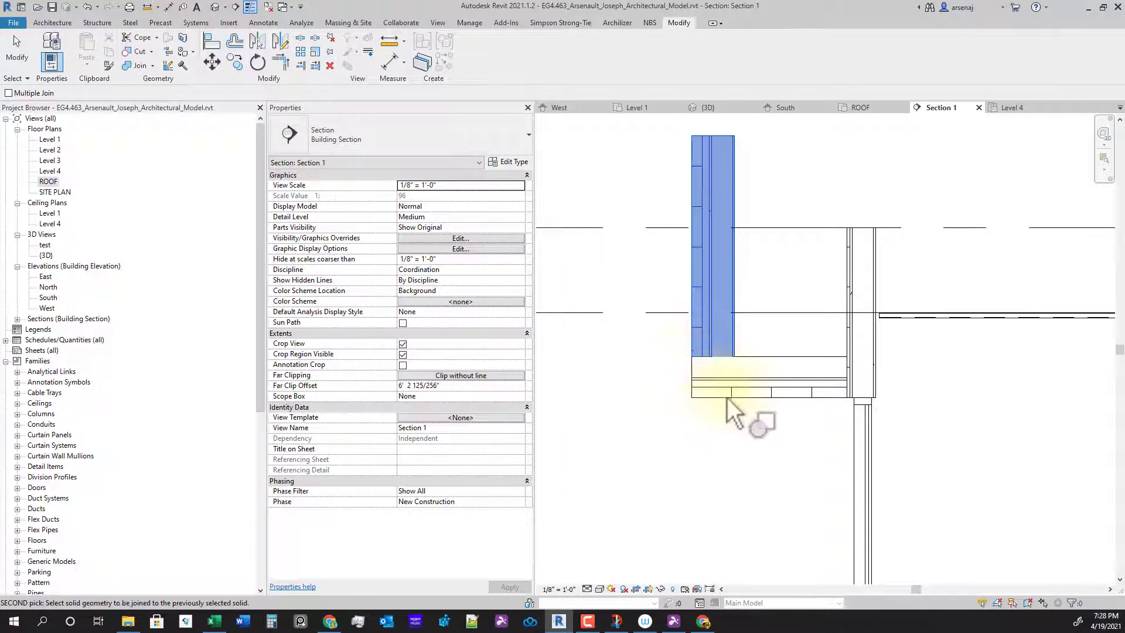
left_click(729, 396)
scroll(814, 394, "up", 4)
scroll(854, 411, "down", 1)
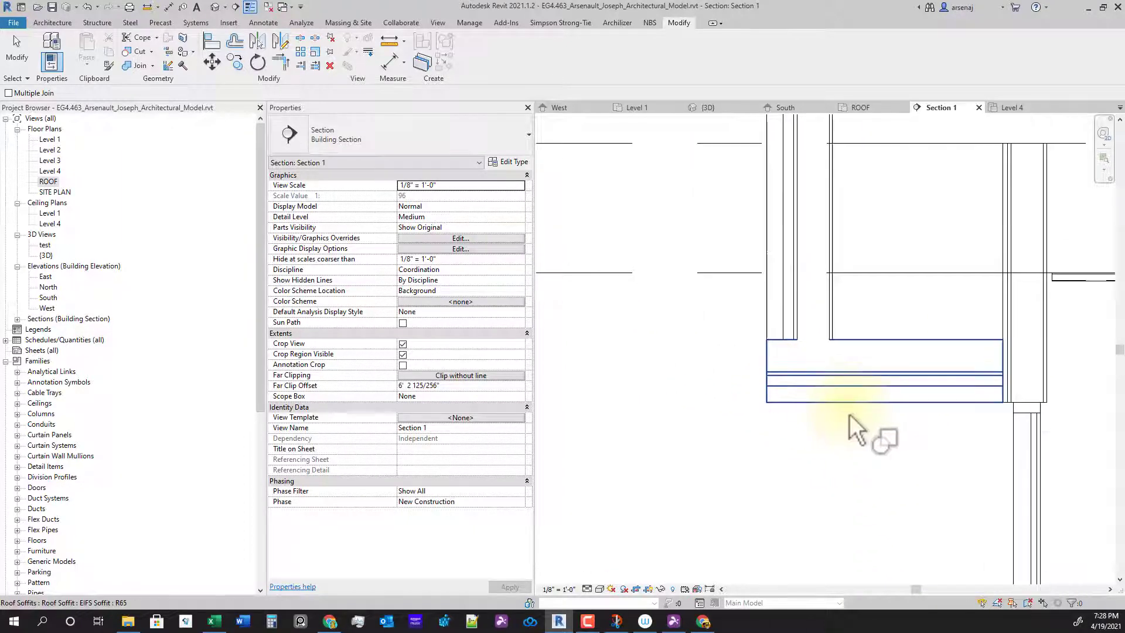
middle_click_drag(850, 414, 791, 391)
key("Escape")
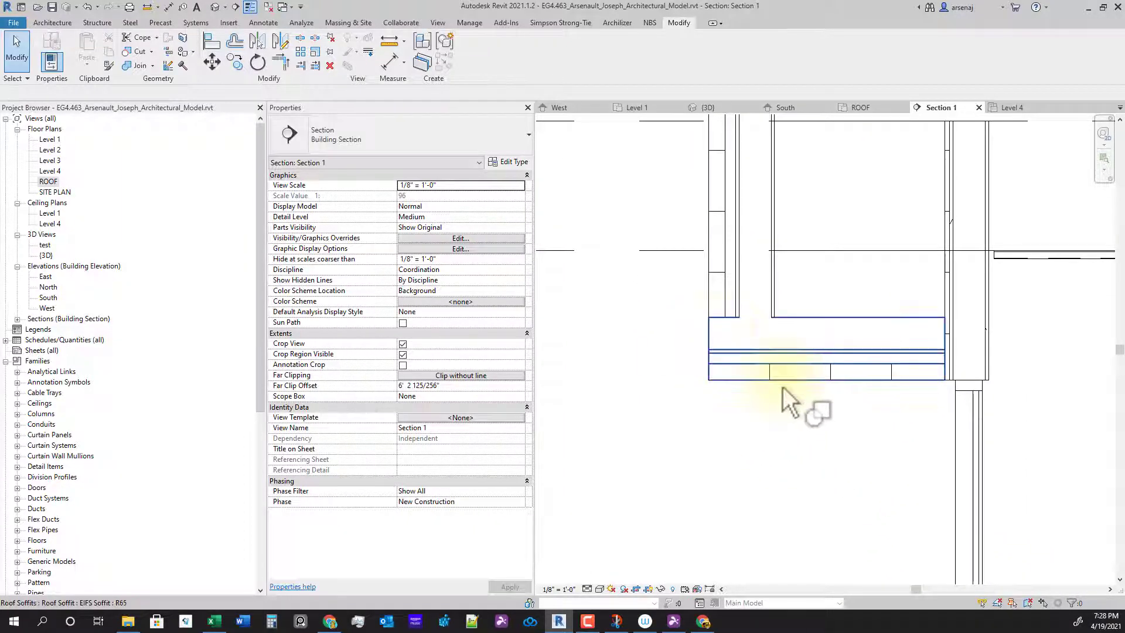
Unjoin the EIFS soffit from the raised EIFS wall
left_click(152, 66)
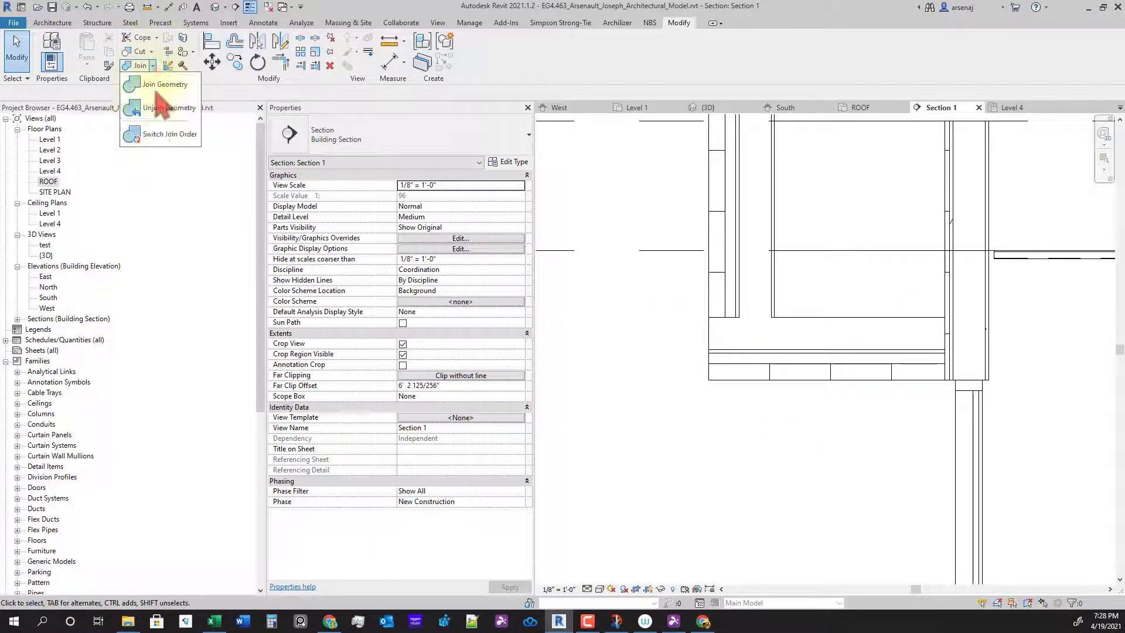
left_click(161, 108)
left_click(802, 371)
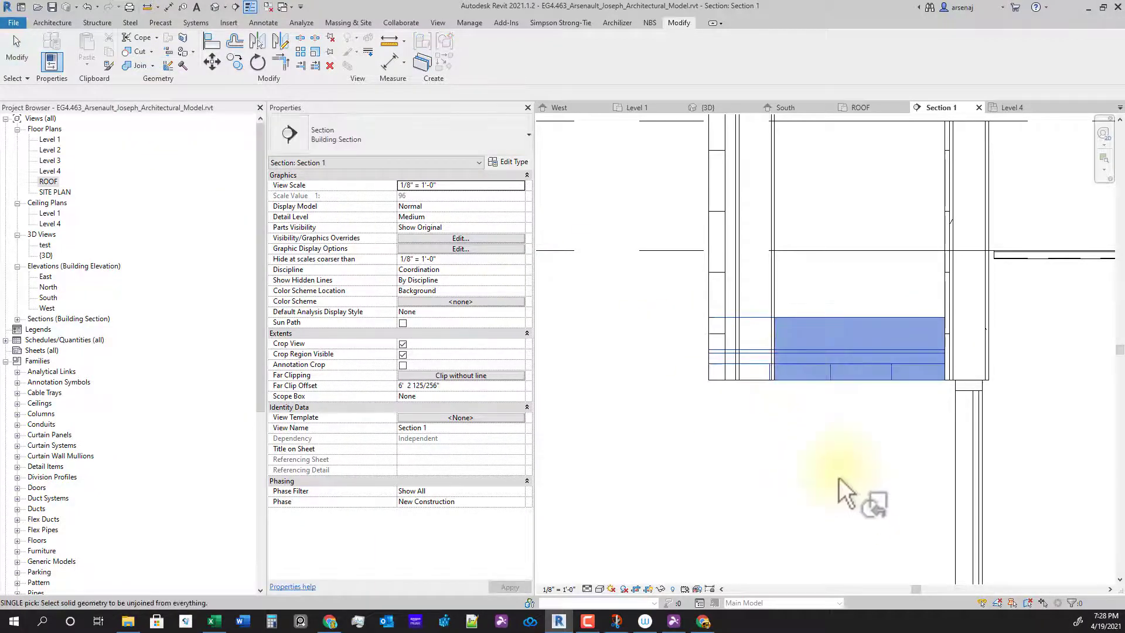
Join the raised EIFS wall with the EIFS soffit again, picking the wall first so that it cuts the soffit
scroll(839, 477, "down", 1)
left_click(822, 395)
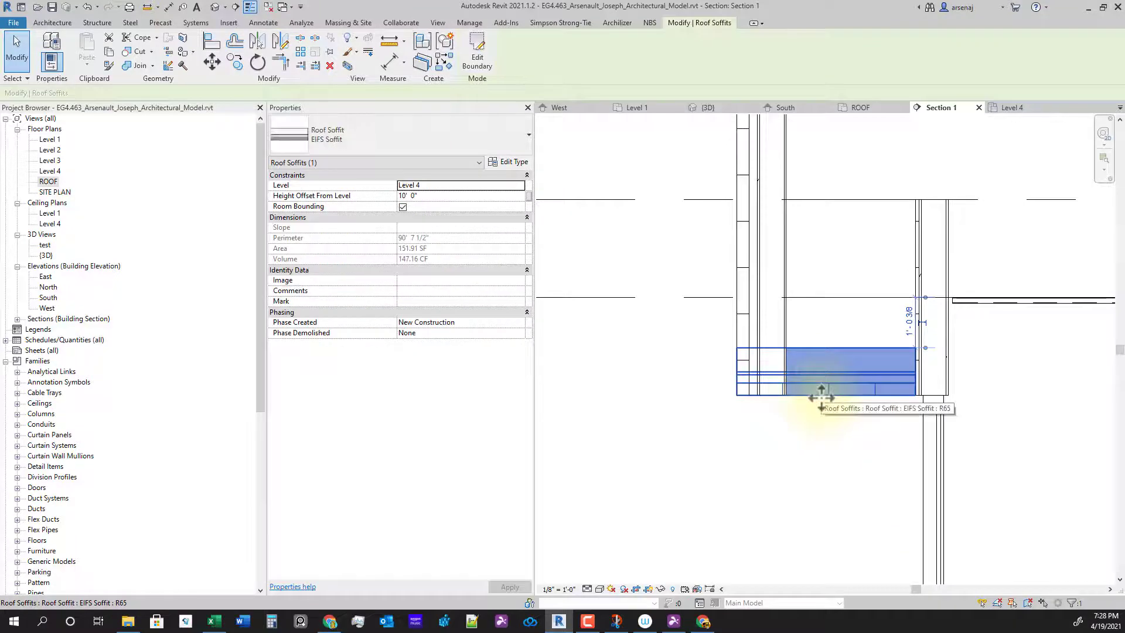
scroll(779, 410, "up", 1)
scroll(780, 411, "up", 1)
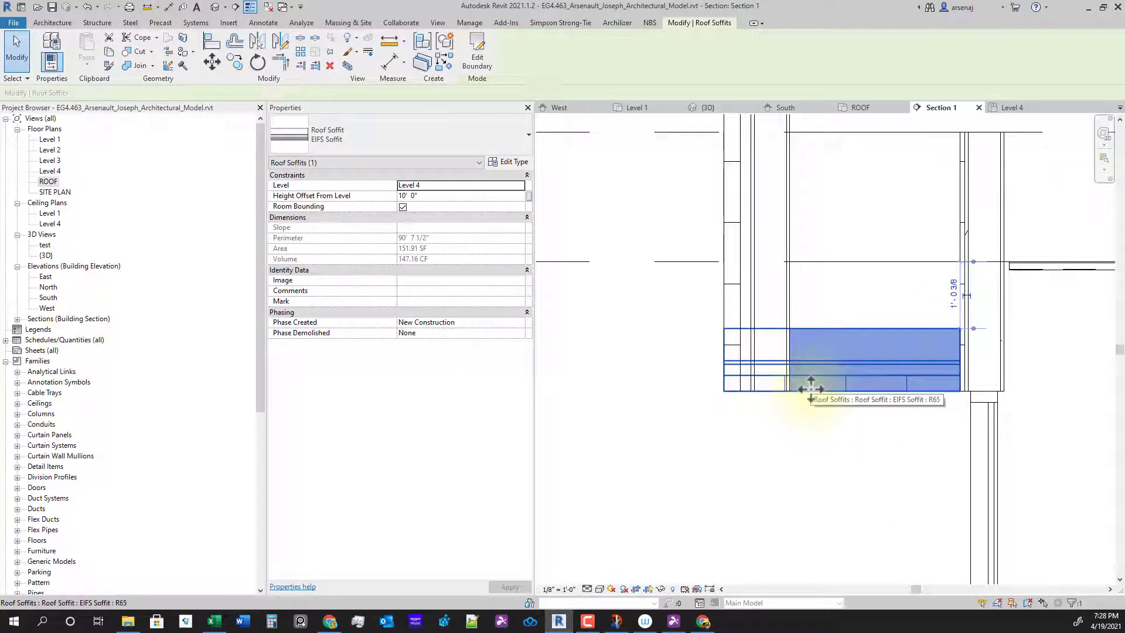
left_click(136, 66)
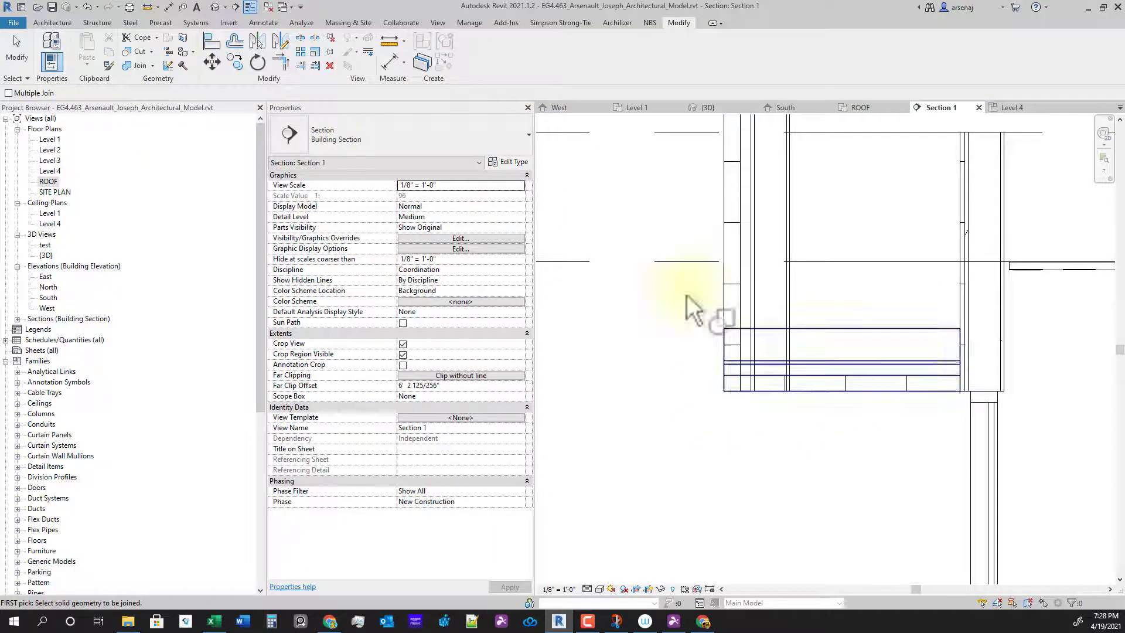
left_click(730, 314)
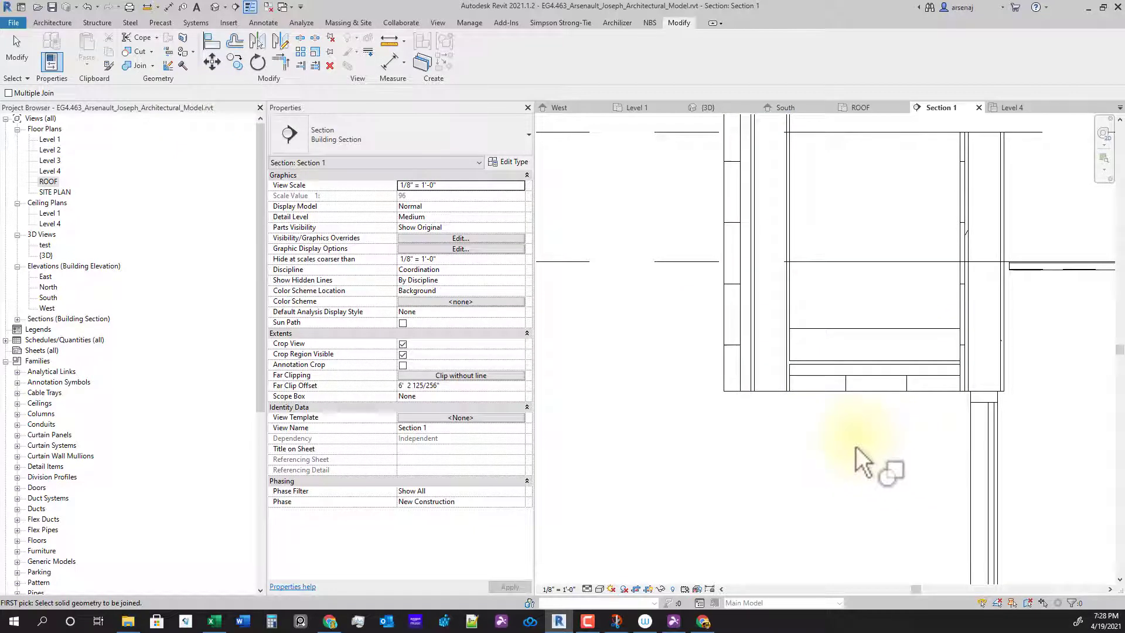
scroll(856, 448, "down", 2)
key("Escape")
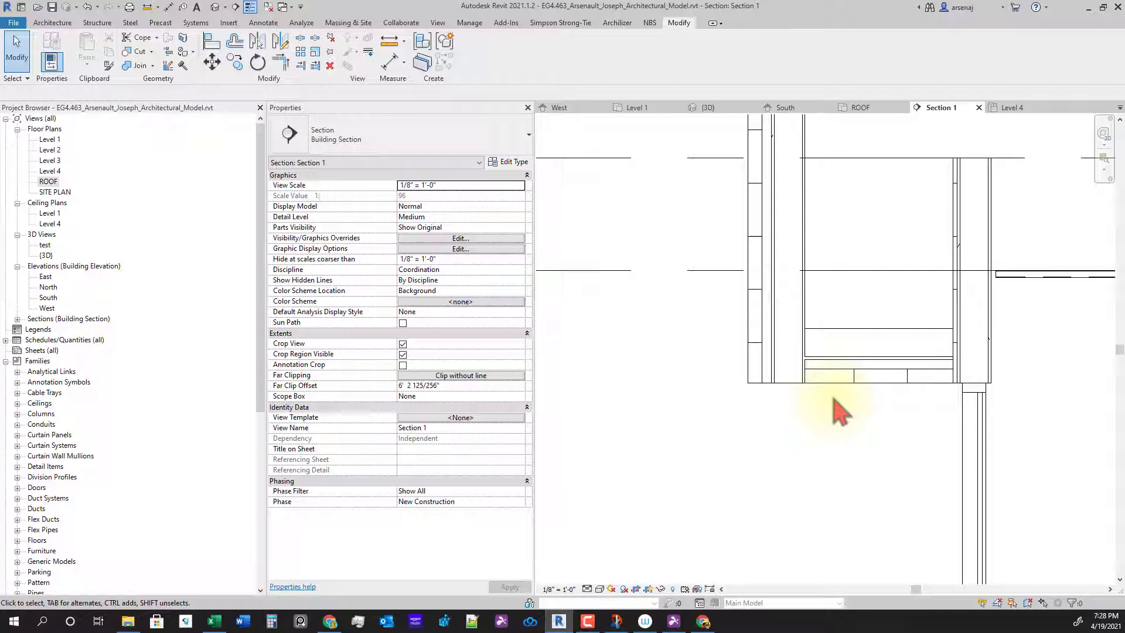
Check the joined soffit corner in the section, and examine the entrance surround in the West elevation
scroll(816, 414, "down", 3)
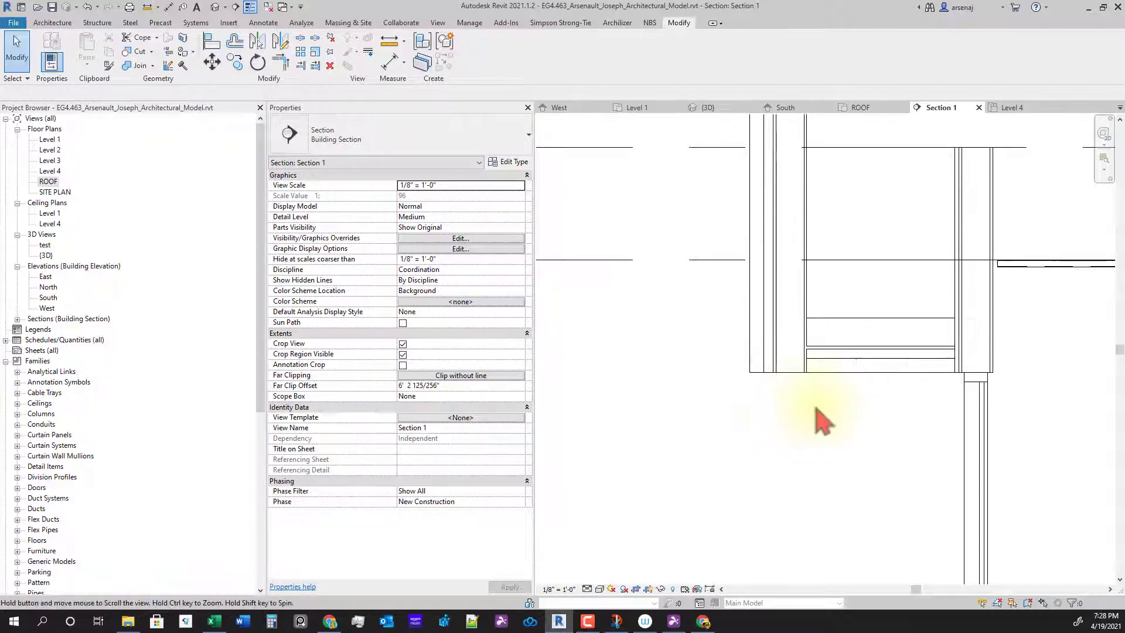
middle_click_drag(821, 465, 854, 389)
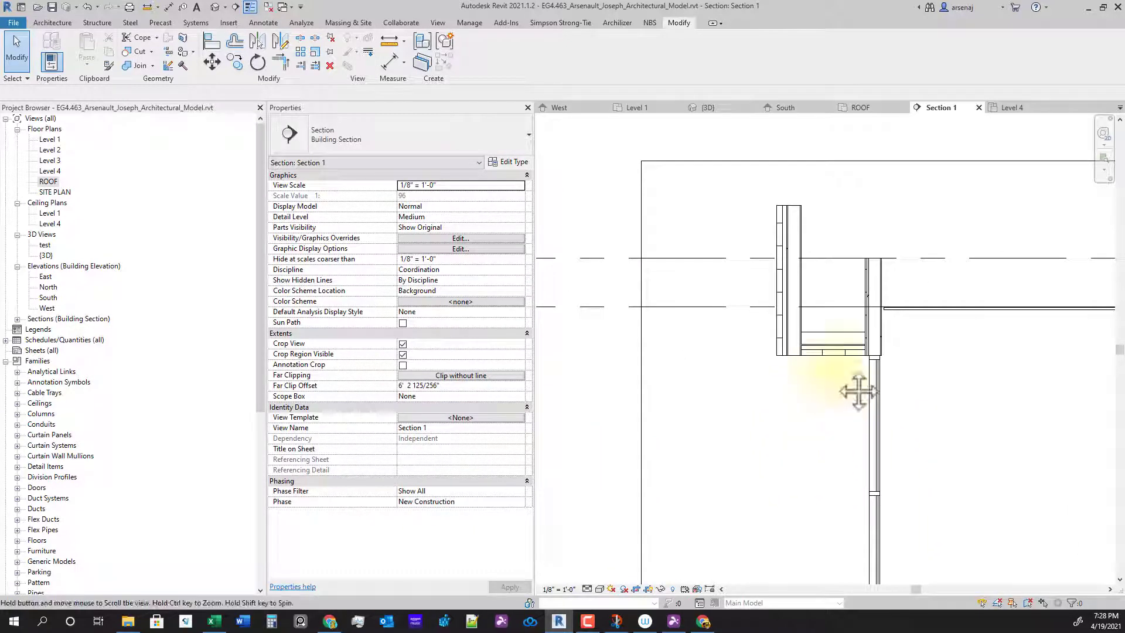
scroll(853, 381, "down", 2)
left_click(591, 109)
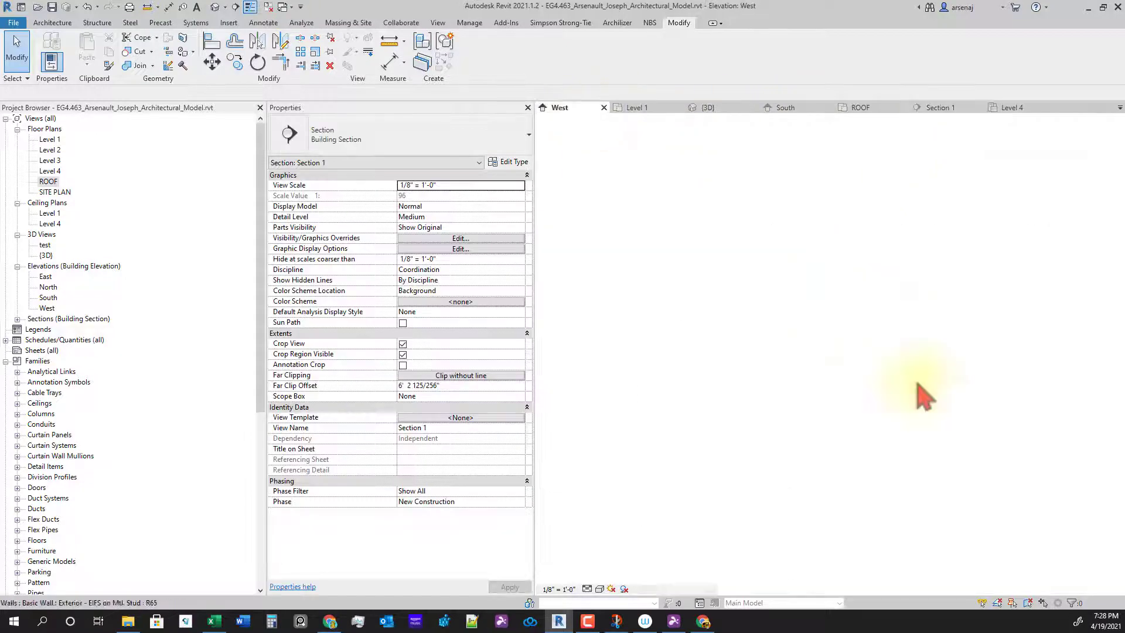
scroll(656, 302, "up", 2)
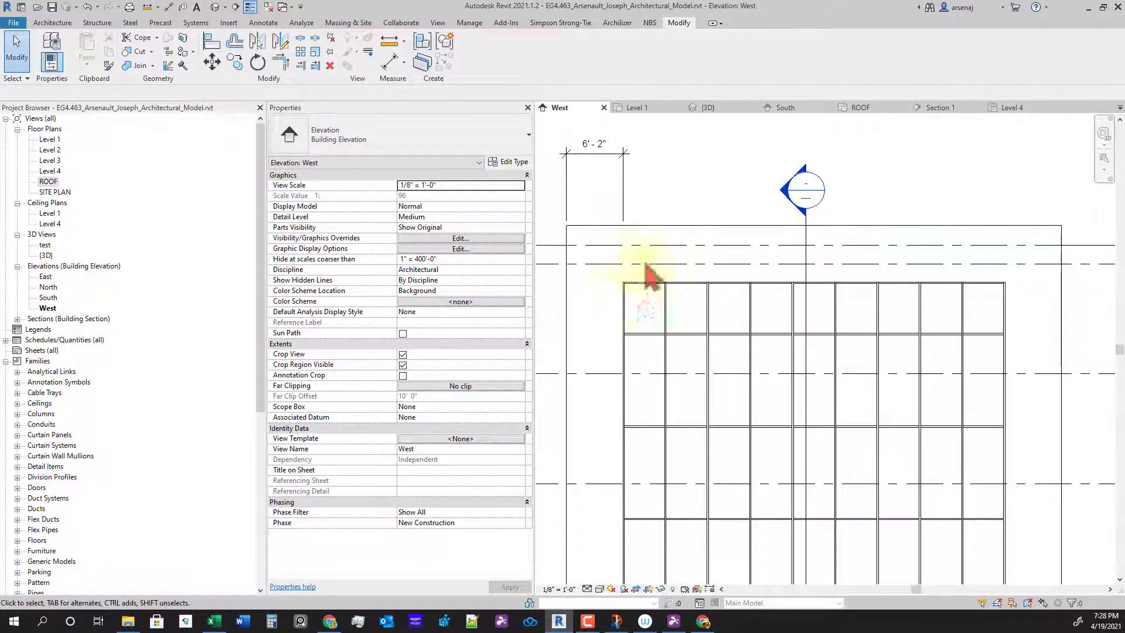
scroll(649, 269, "down", 1)
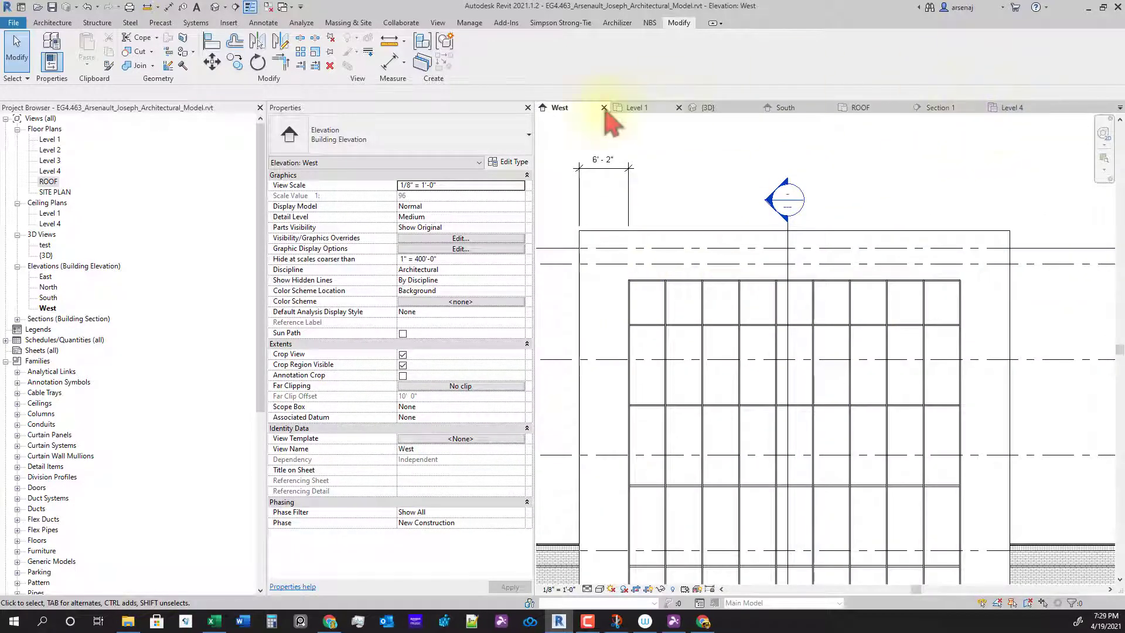
Go from the section line in the West elevation to Section 1 and examine the building section from roof to ground
left_click(789, 261)
right_click(792, 259)
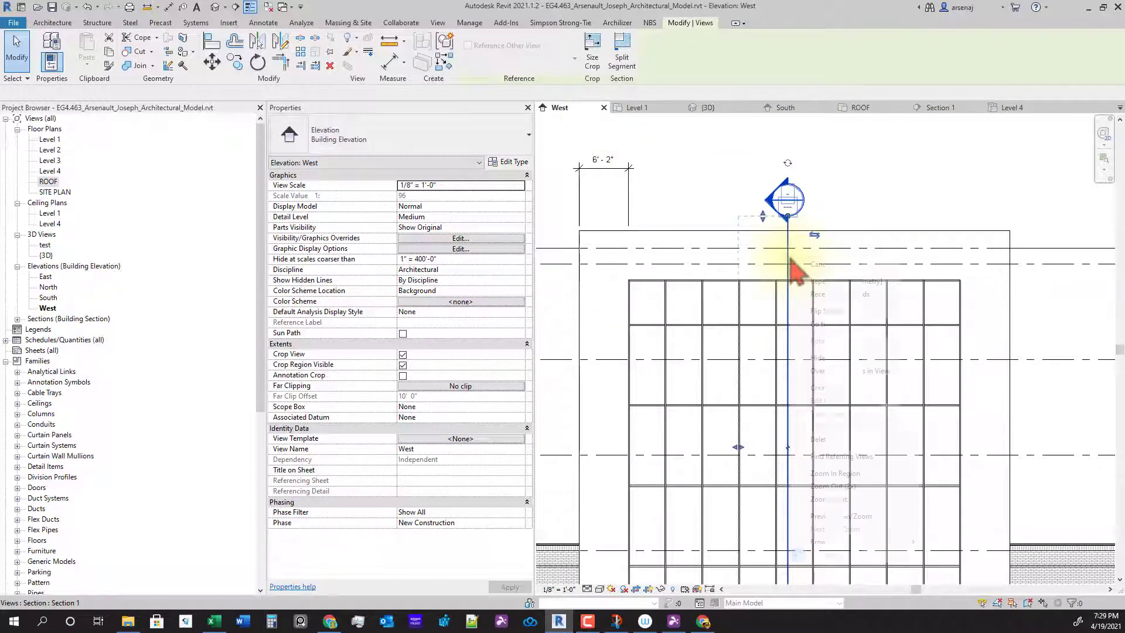
left_click(848, 326)
middle_click_drag(955, 347, 786, 352)
scroll(768, 328, "up", 1)
scroll(747, 271, "down", 2)
scroll(791, 358, "down", 3)
middle_click_drag(835, 460, 854, 483)
scroll(824, 338, "down", 2)
scroll(823, 309, "down", 2)
scroll(809, 423, "up", 3)
middle_click_drag(809, 423, 798, 417)
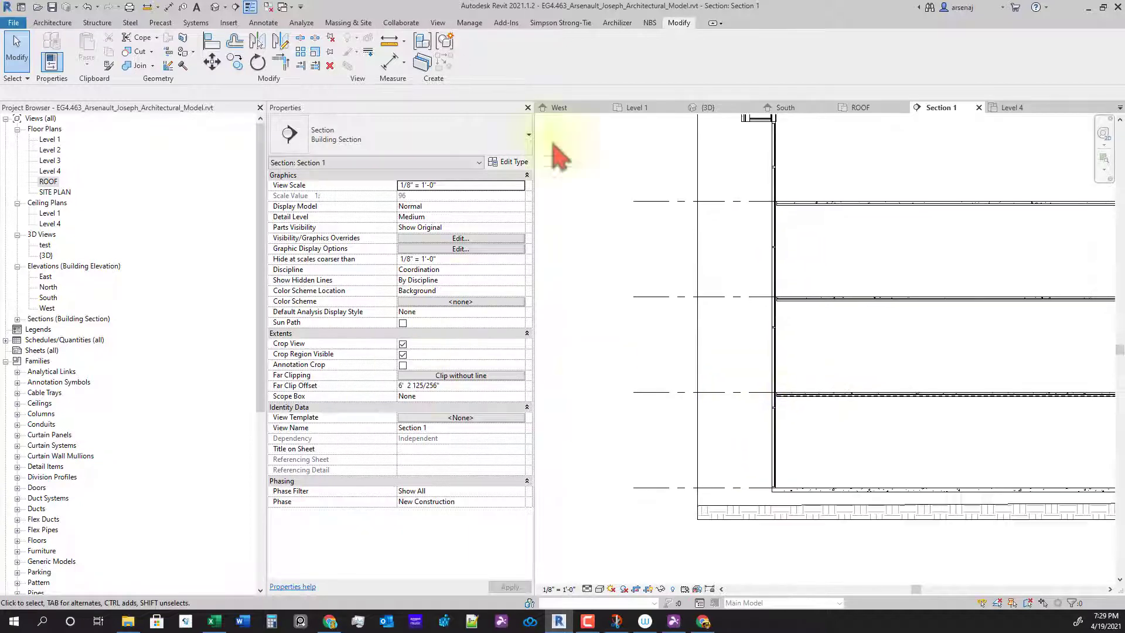
middle_click_drag(898, 506, 908, 457)
scroll(898, 346, "down", 1)
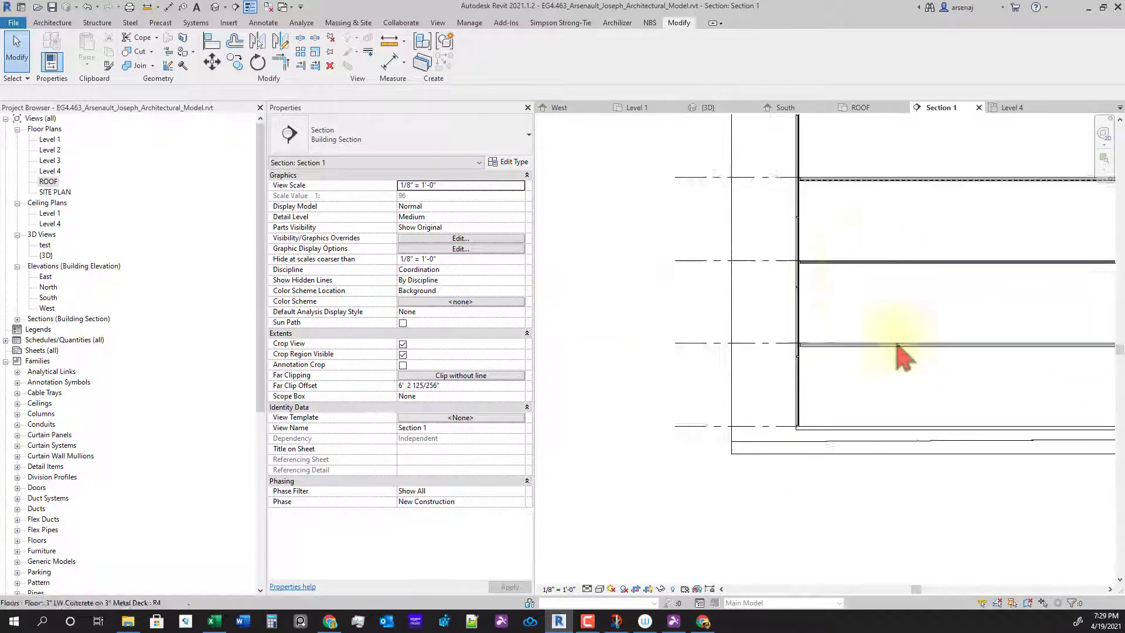
middle_click_drag(896, 344, 875, 351)
scroll(914, 222, "down", 1)
middle_click_drag(809, 307, 692, 392)
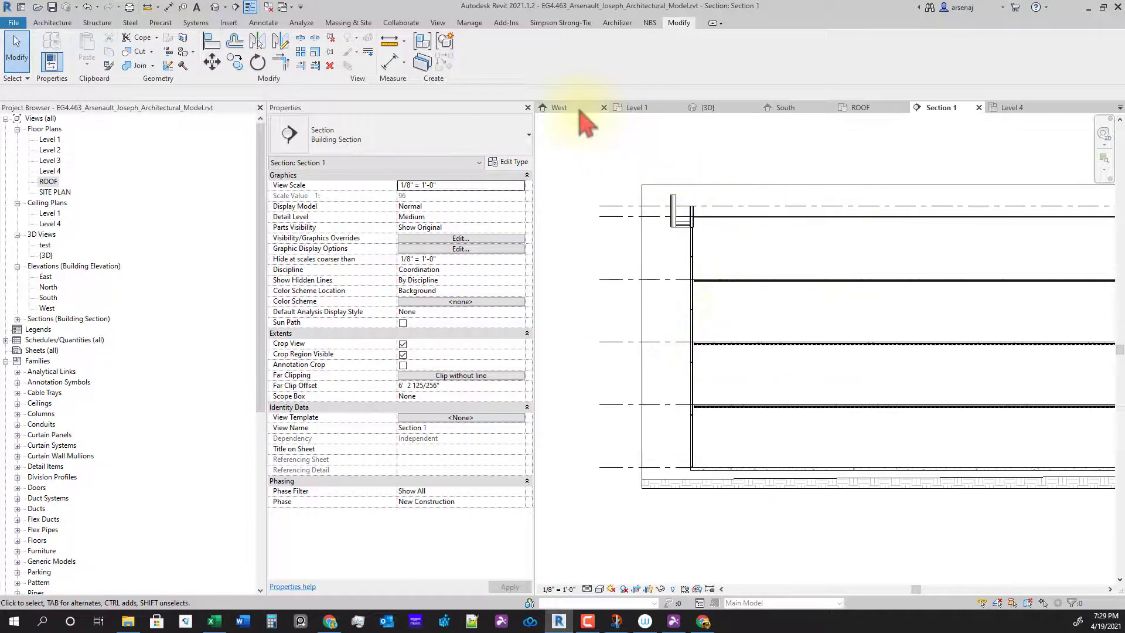
Examine the entrance surround with its curtain wall in the {3D} view
left_click(708, 107)
middle_click_drag(756, 337, 850, 429, "shift")
middle_click_drag(850, 429, 875, 382, "shift")
scroll(783, 401, "up", 2)
scroll(806, 399, "down", 3)
scroll(950, 284, "up", 2)
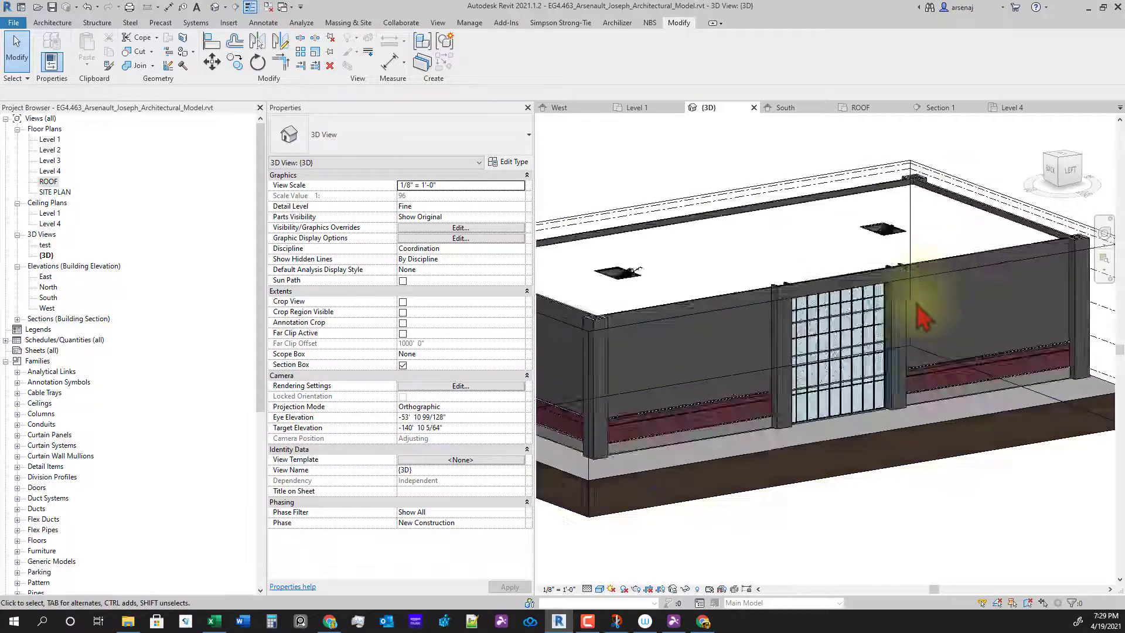
Examine the entrance columns, curtain wall and adjoining masonry base from outside and above in the {3D} view
middle_click_drag(949, 284, 891, 394, "shift")
scroll(748, 373, "up", 4)
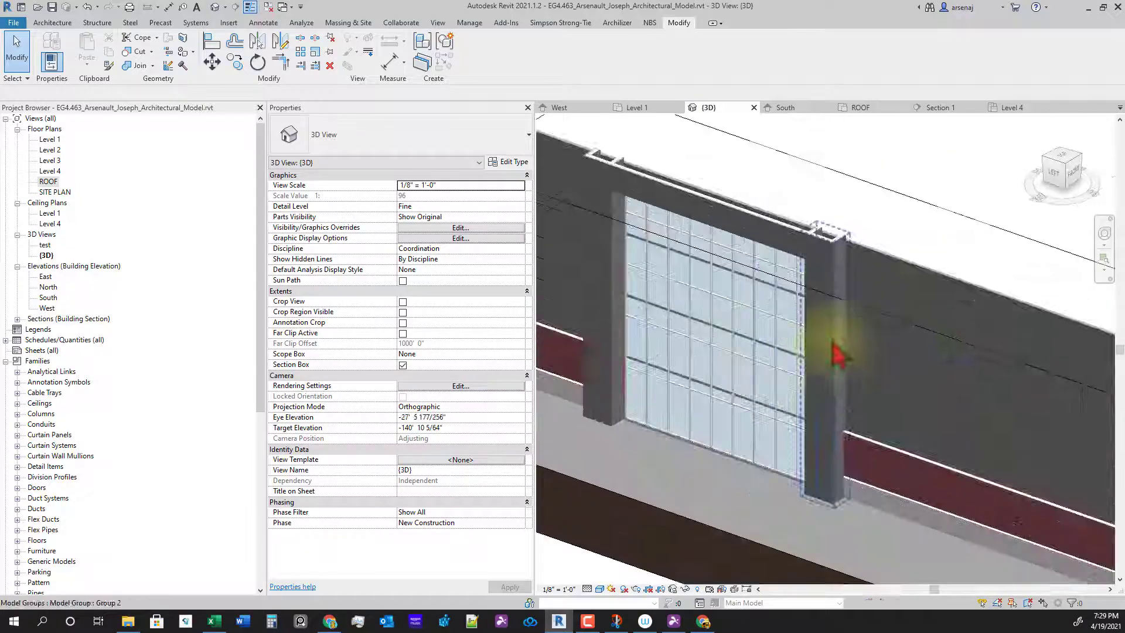
scroll(813, 398, "down", 3)
middle_click_drag(820, 425, 905, 384)
scroll(772, 387, "up", 4)
middle_click_drag(756, 375, 770, 435)
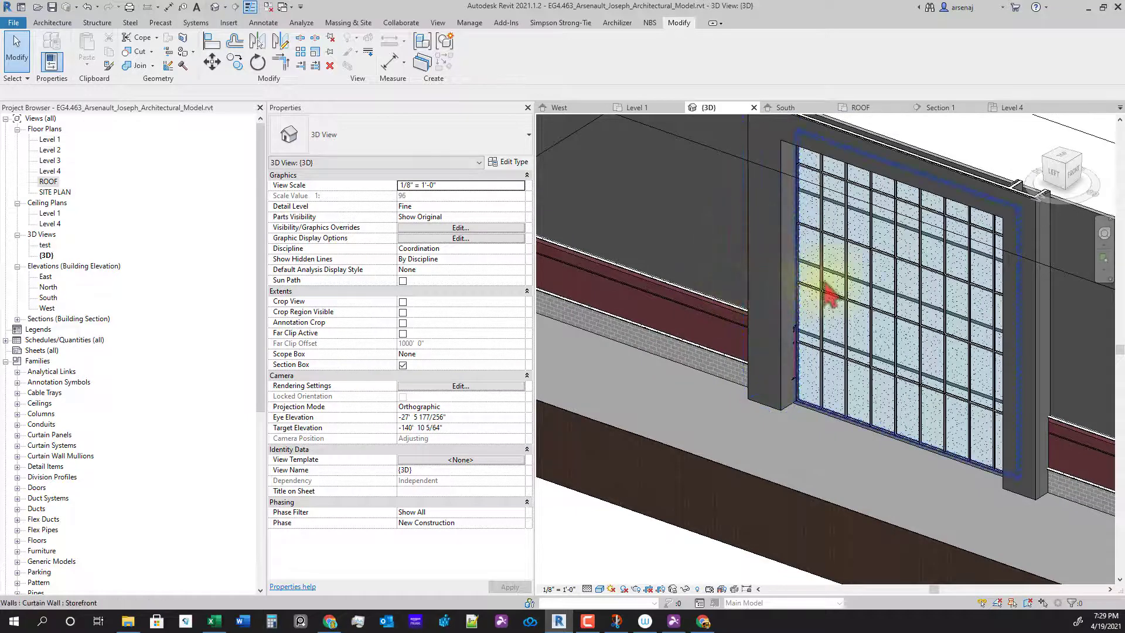
scroll(796, 316, "down", 2)
mouse_move(821, 392)
middle_mouse_down("shift")
mouse_move(821, 340)
mouse_move(841, 376)
mouse_move(825, 405)
middle_mouse_up("shift")
scroll(827, 417, "down", 2)
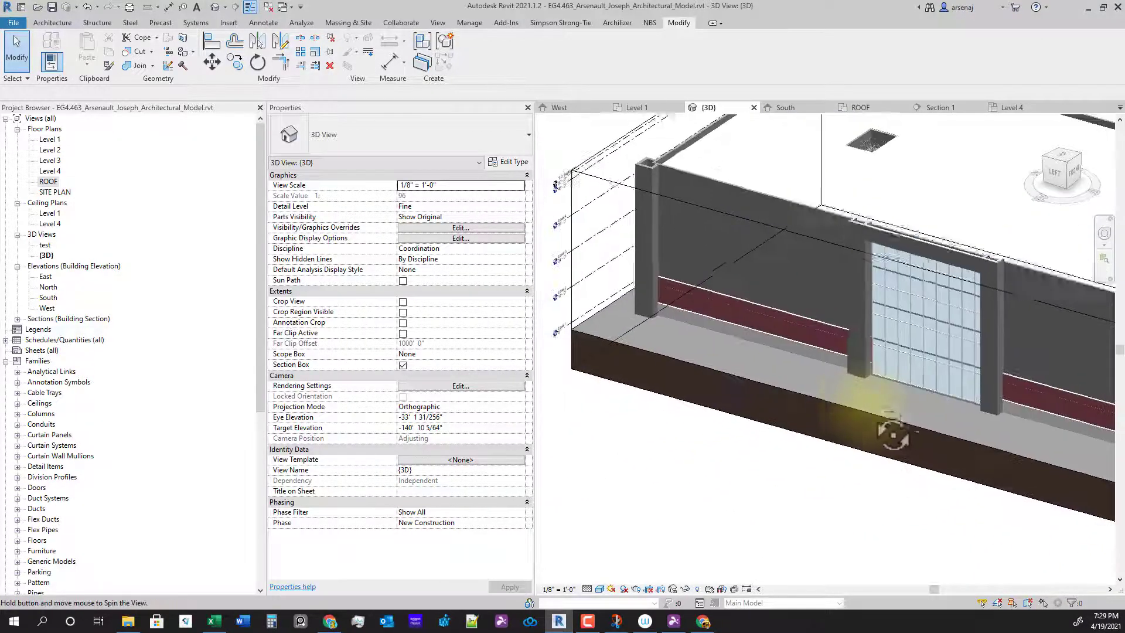
Examine the building's corner columns and how the stacked walls run into them in the {3D} view
middle_click_drag(893, 435, 906, 447, "shift")
scroll(647, 273, "up", 3)
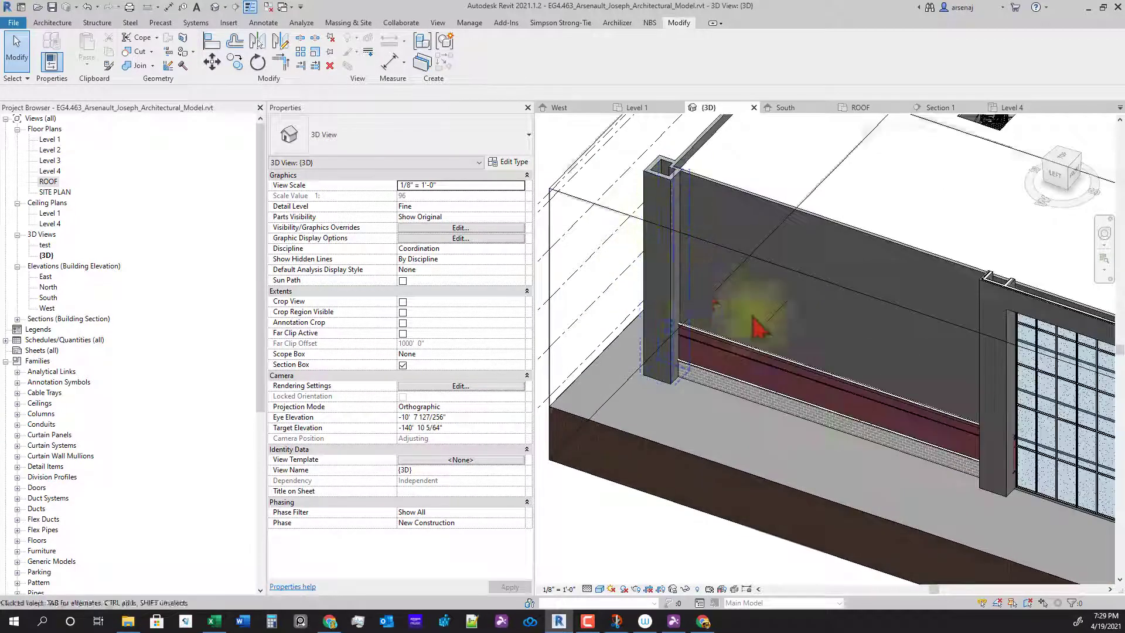
scroll(693, 354, "up", 2)
scroll(890, 415, "down", 2)
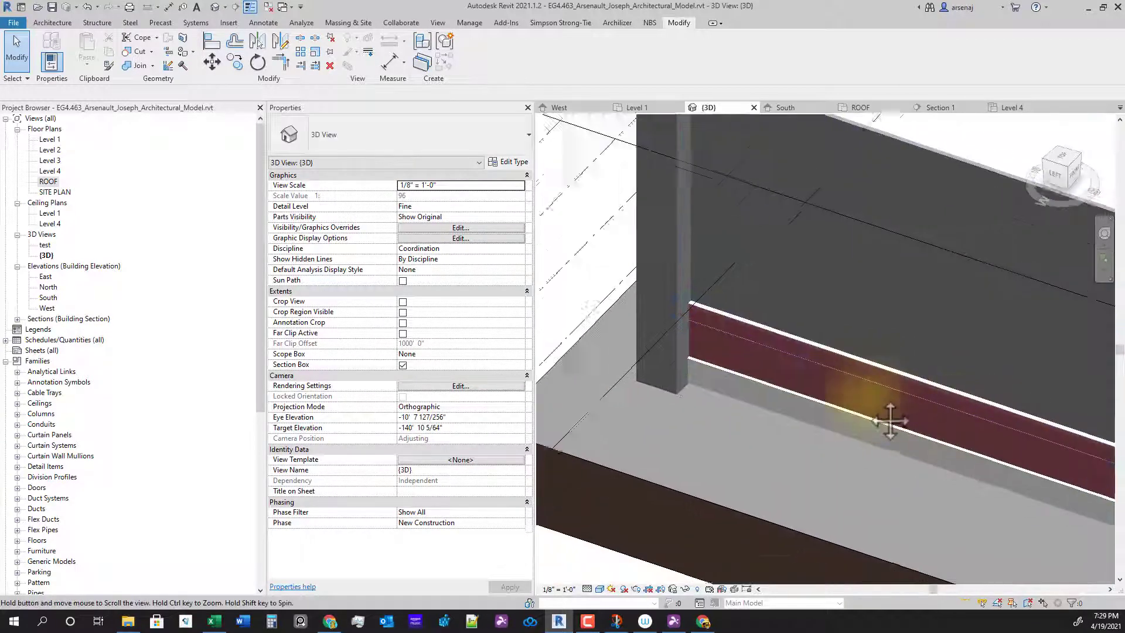
middle_click_drag(912, 435, 829, 346, "shift")
scroll(636, 276, "up", 3)
scroll(762, 298, "down", 4)
scroll(829, 346, "down", 2)
middle_click_drag(913, 415, 818, 448, "shift")
scroll(760, 330, "up", 3)
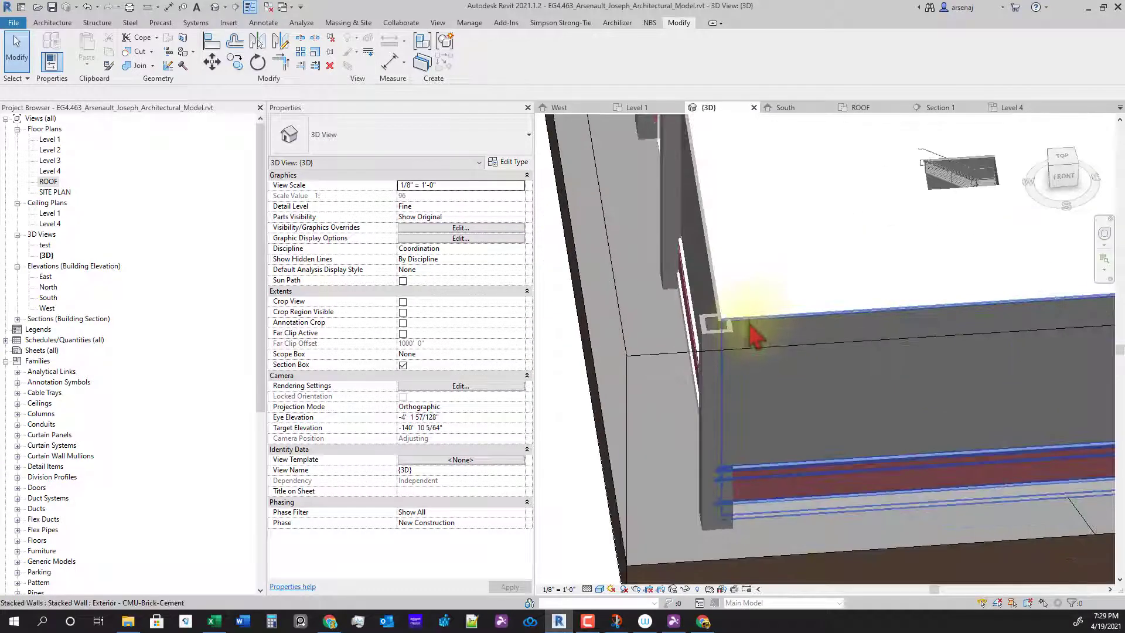
left_click(752, 337)
key("Escape")
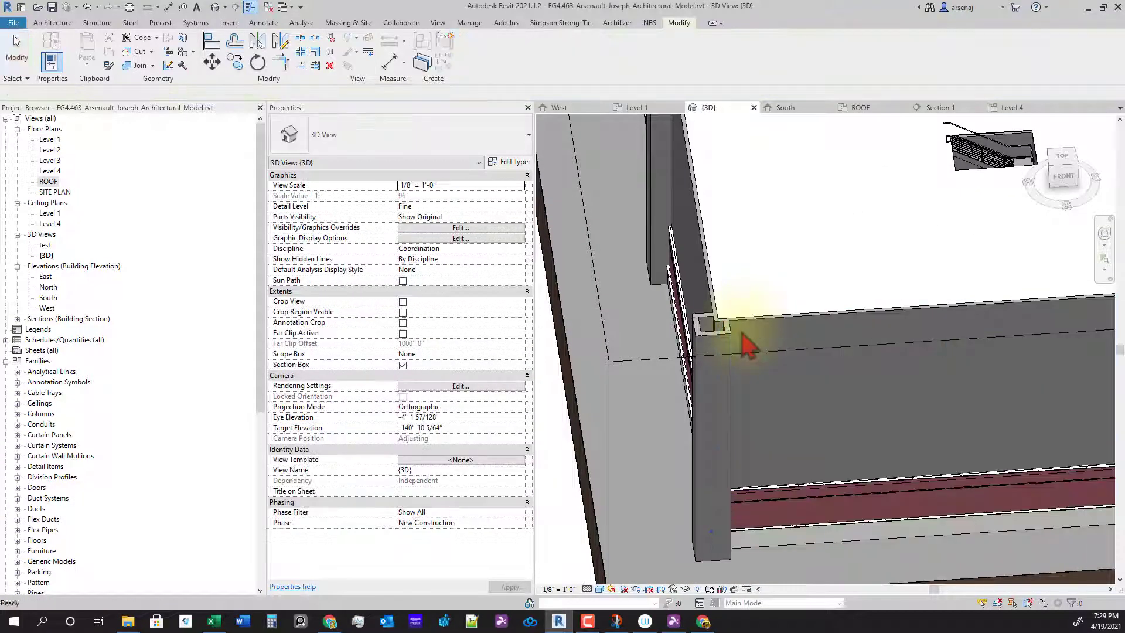
scroll(735, 340, "down", 3)
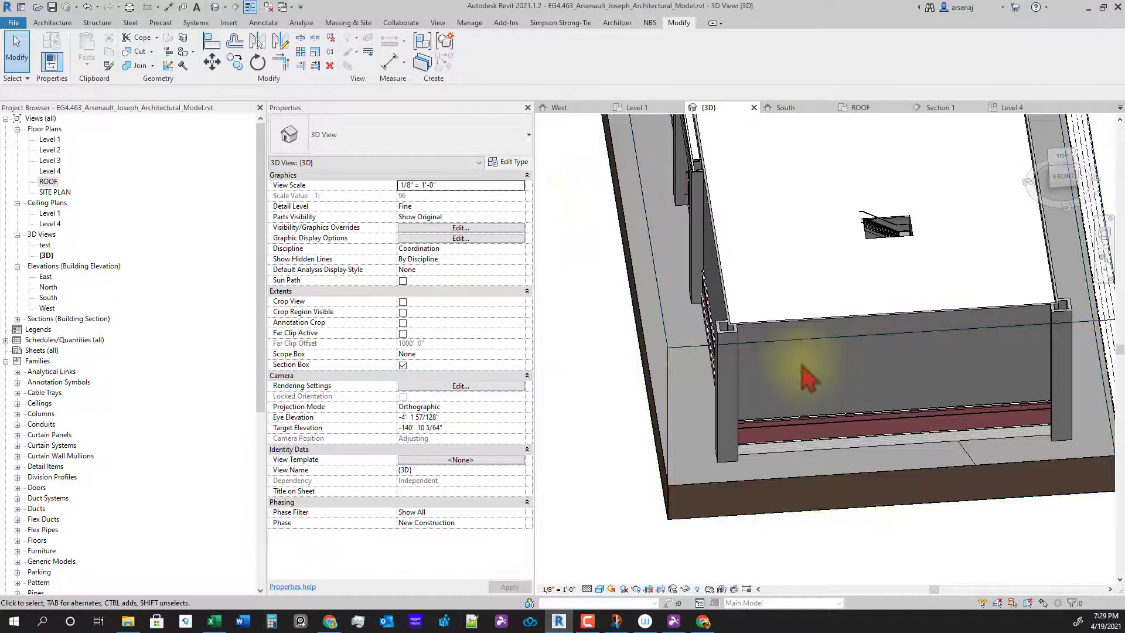
In the Level 1 plan, pull the west stacked wall's end back clear of the southwest corner column and unjoin the conflicting elements
left_click(638, 110)
scroll(768, 437, "down", 1)
middle_click_drag(843, 507, 827, 260)
scroll(829, 281, "down", 3)
middle_click_drag(846, 449, 826, 330)
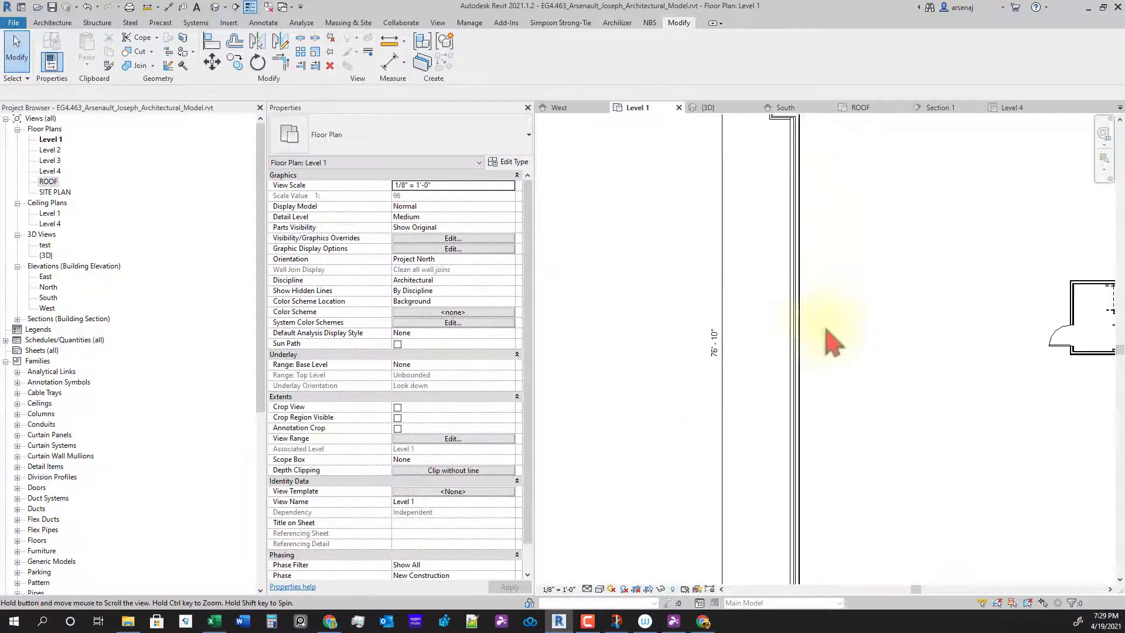
scroll(826, 331, "down", 2)
middle_click_drag(814, 489, 809, 380)
scroll(808, 402, "up", 4)
scroll(817, 481, "up", 3)
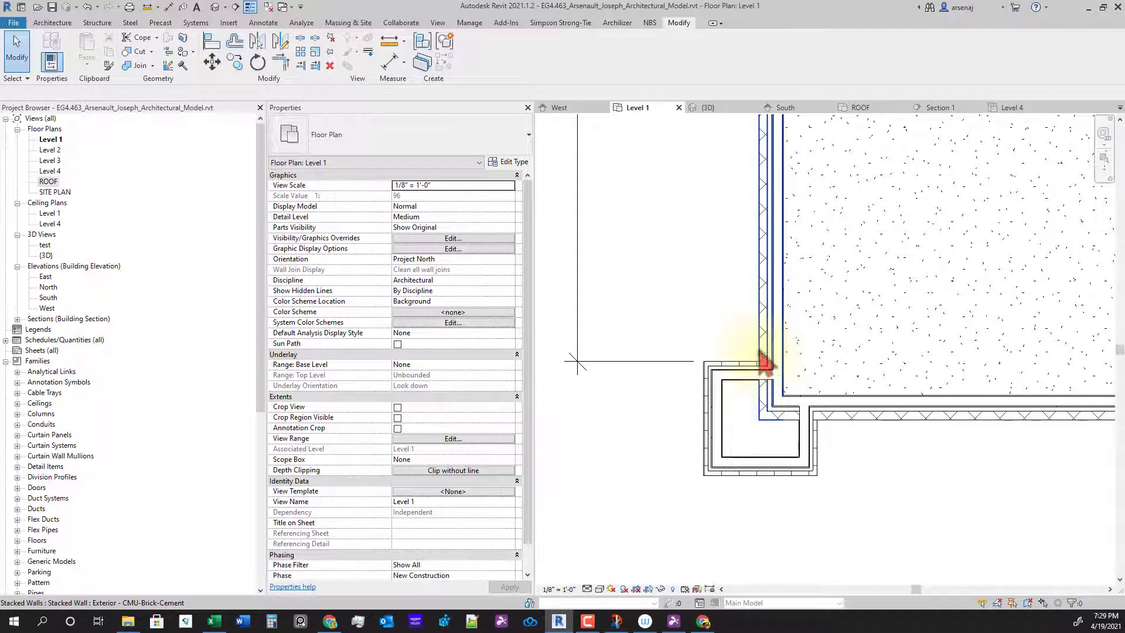
middle_click_drag(768, 388, 768, 363)
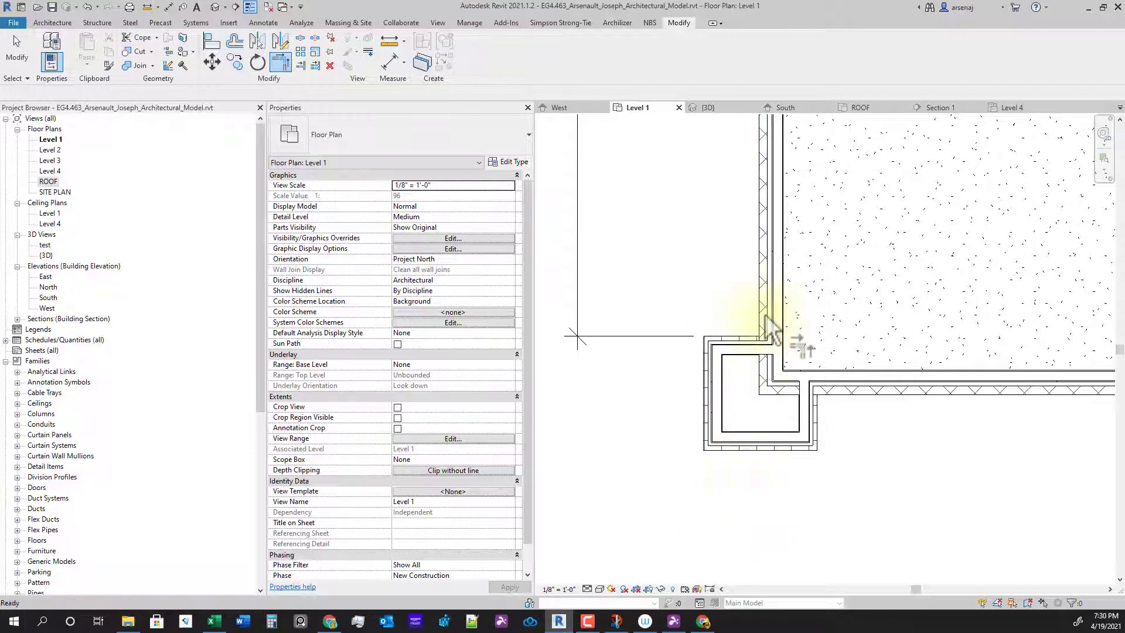
left_click(784, 386)
scroll(786, 390, "up", 2)
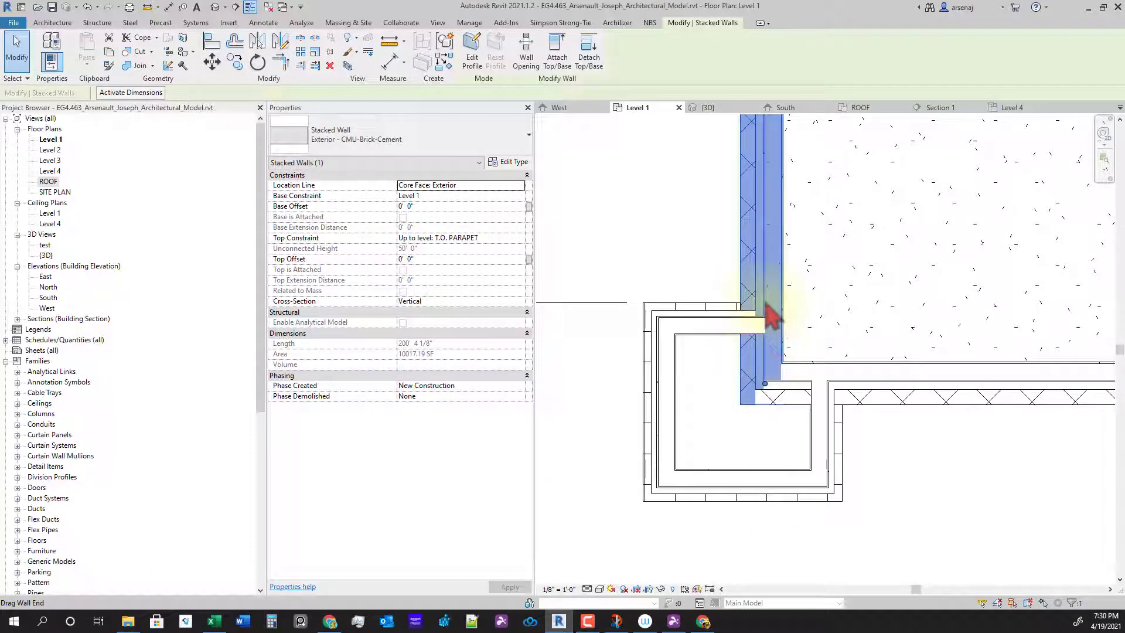
left_click_drag(767, 306, 762, 293)
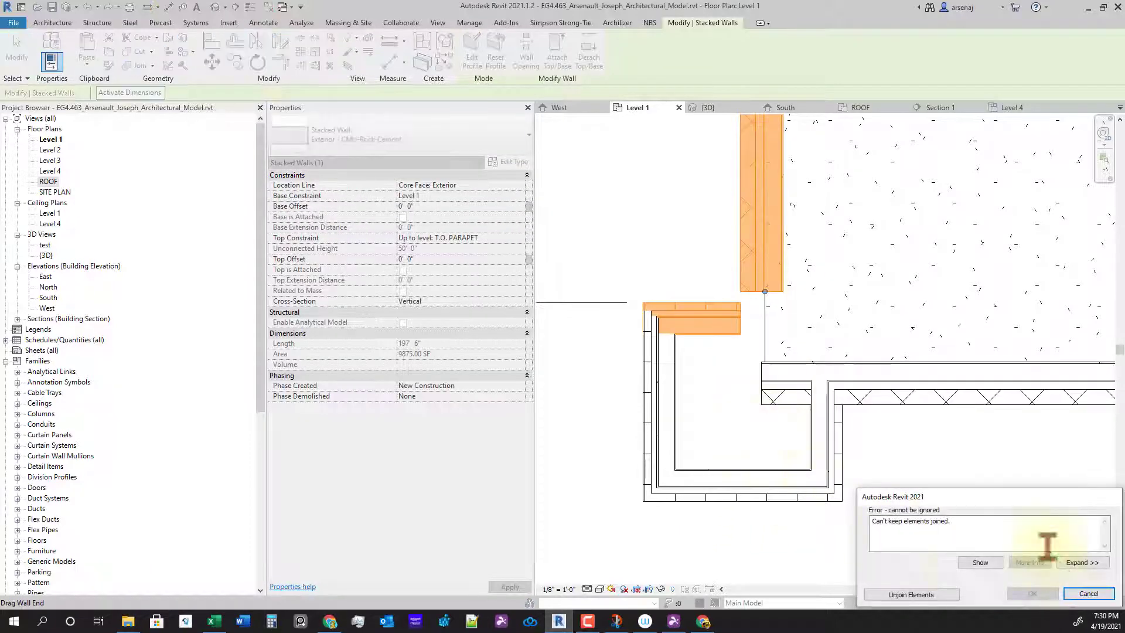
left_click(1082, 564)
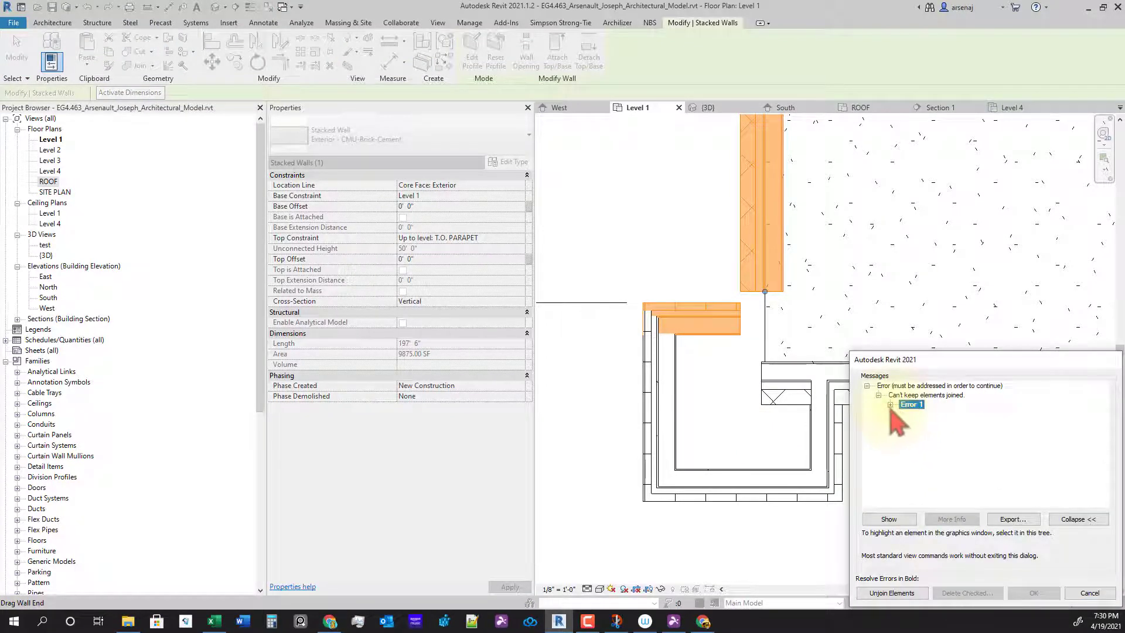
left_click(902, 595)
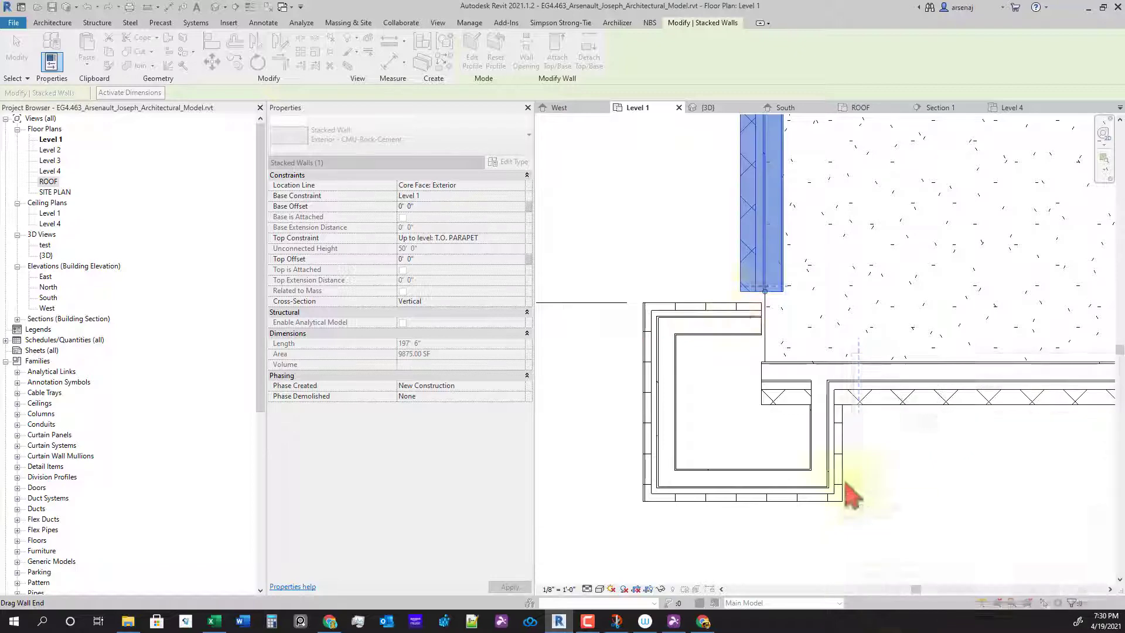
key("Escape")
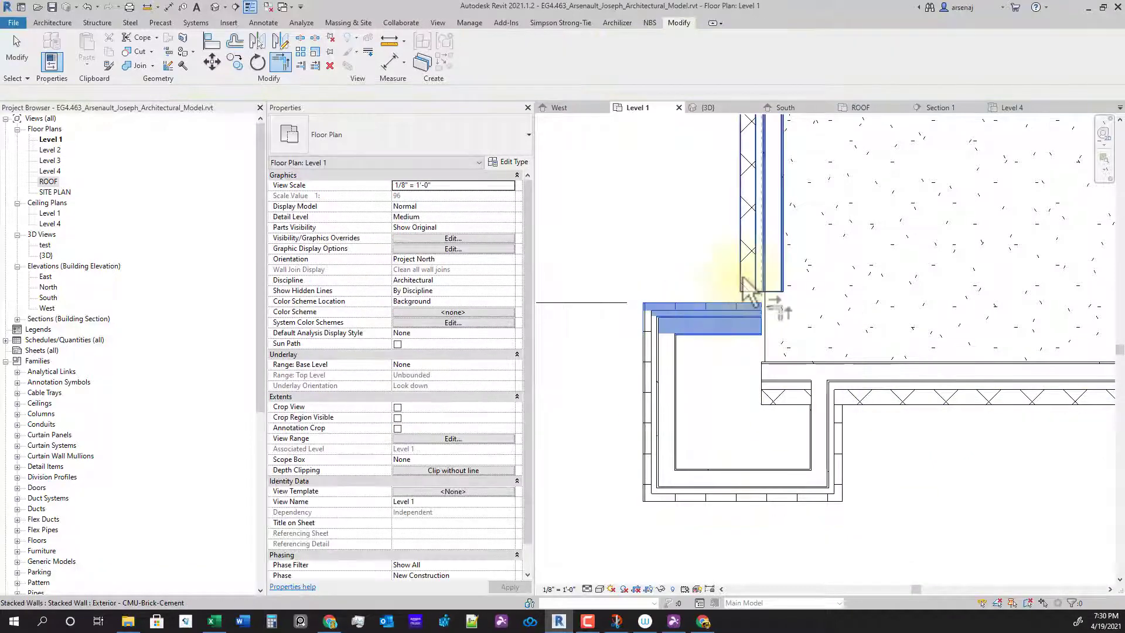
Trim the southwest column's EIFS walls to the west and south stacked walls so that they meet in clean corners
left_click(835, 463)
left_click(907, 410)
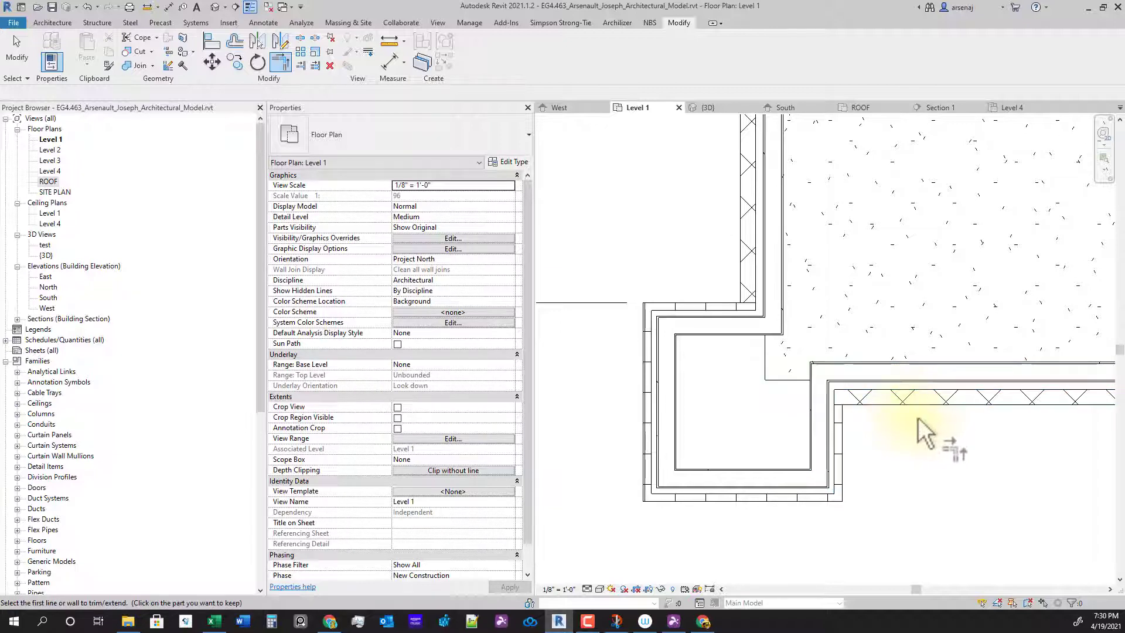
scroll(919, 417, "down", 3)
scroll(756, 419, "up", 4)
key("Escape")
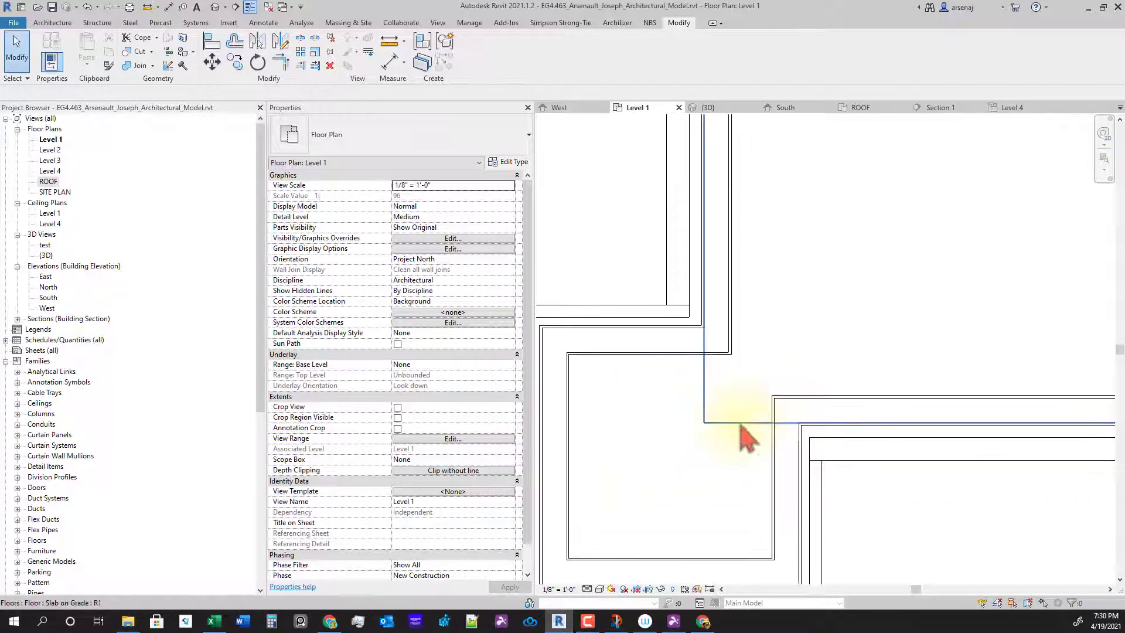
Examine the trimmed southwest column and the Slab on Grade edge extending into it
scroll(743, 399, "up", 2)
middle_click_drag(782, 426, 810, 393)
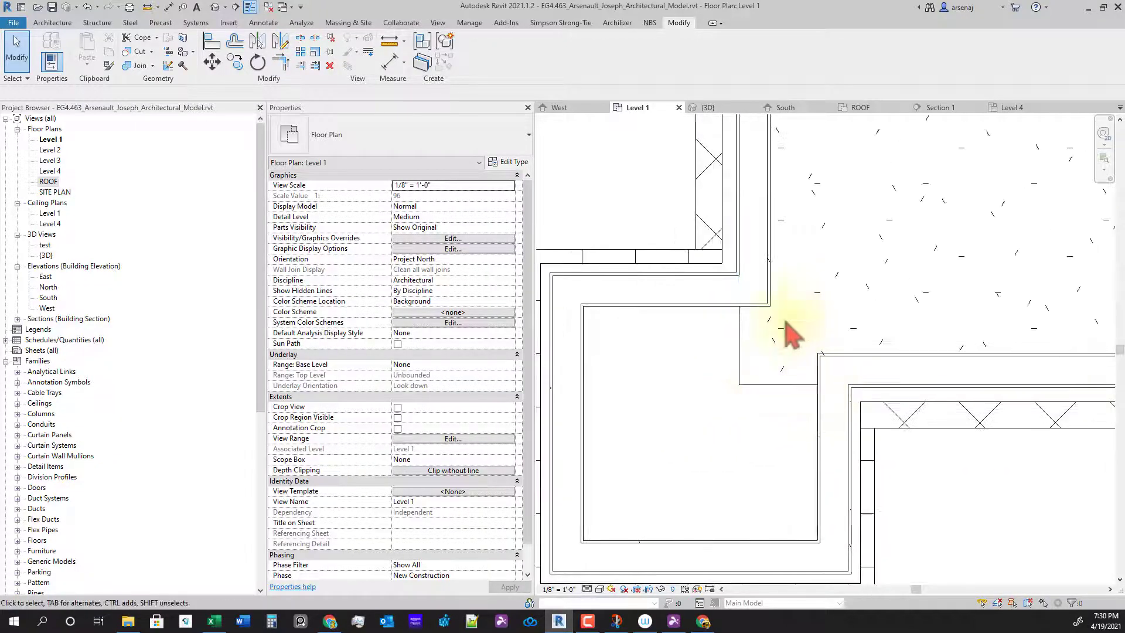
scroll(793, 339, "down", 2)
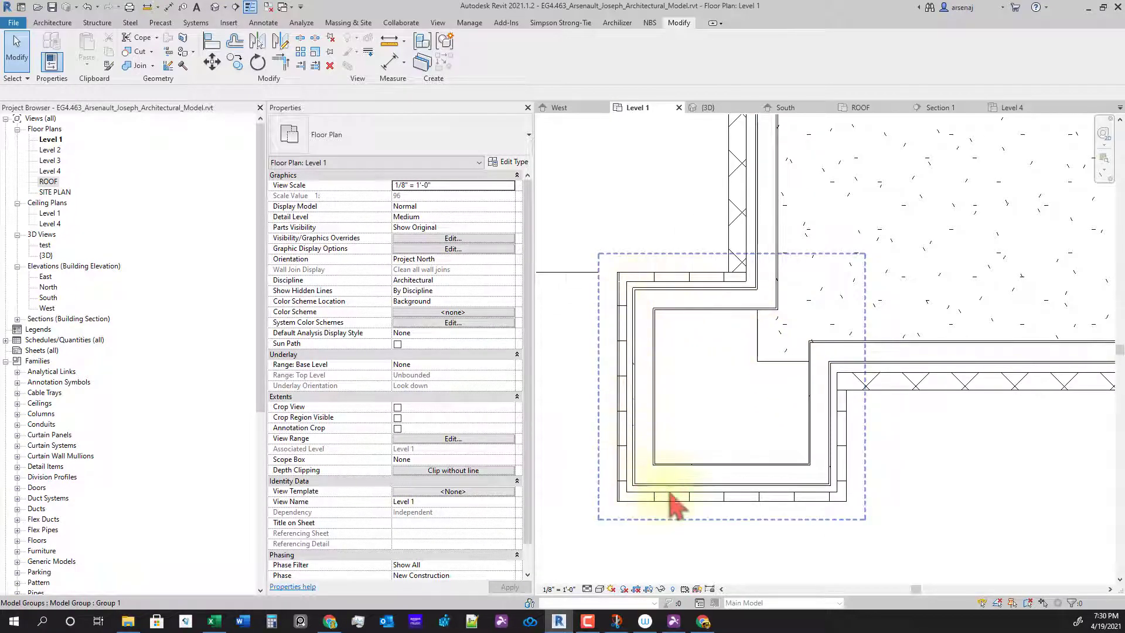
scroll(835, 405, "down", 2)
middle_click_drag(919, 473, 867, 495)
scroll(762, 416, "up", 2)
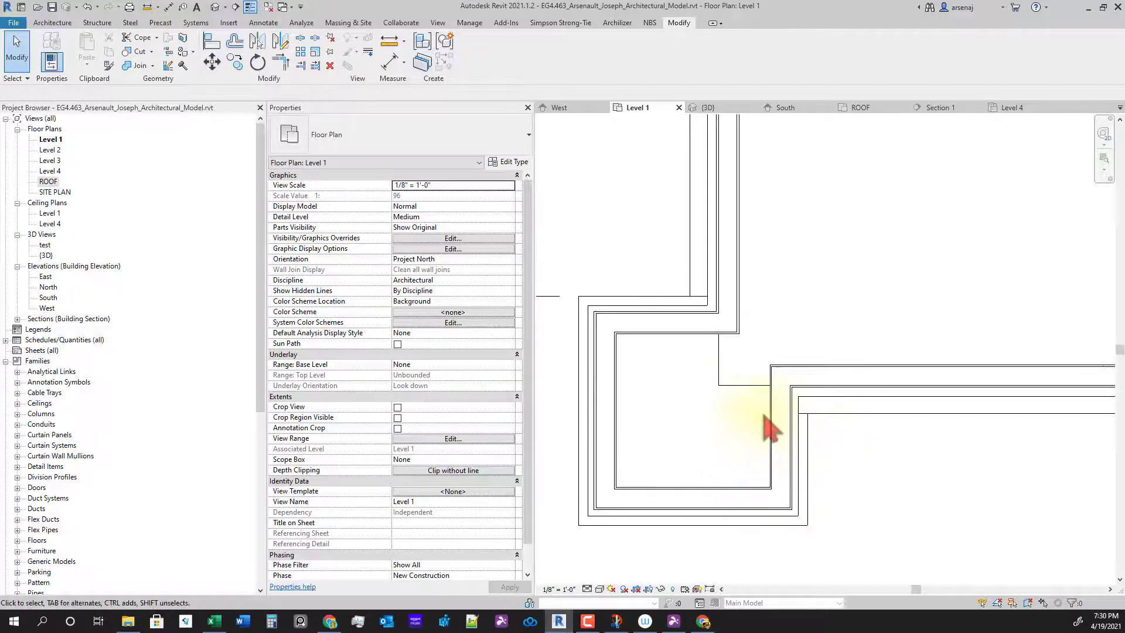
left_click(759, 396)
scroll(765, 386, "up", 1)
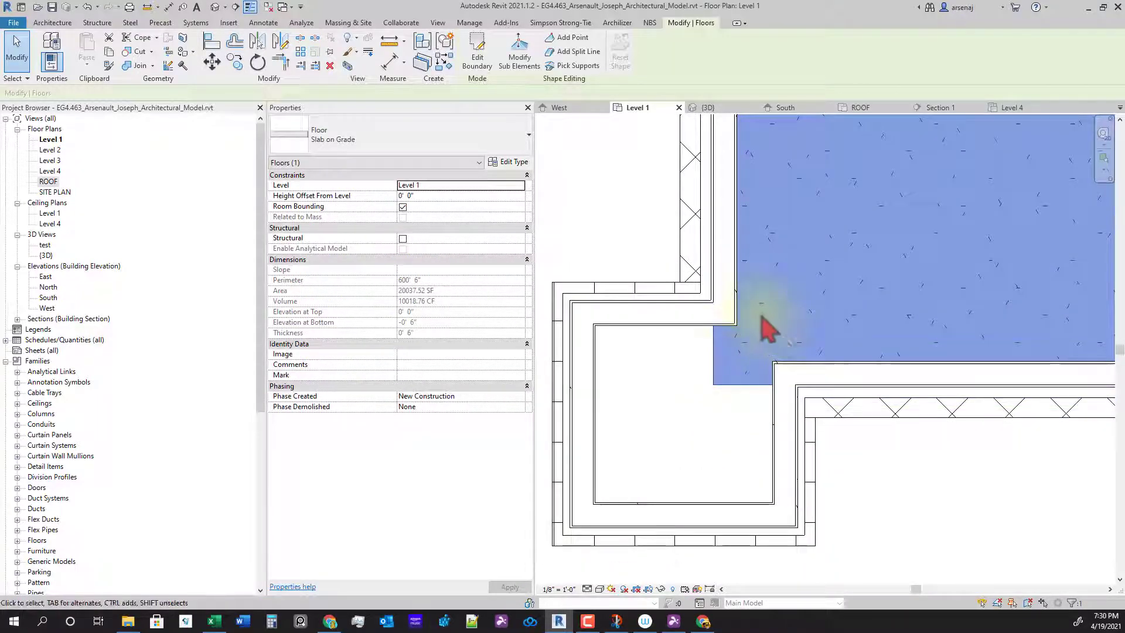
scroll(762, 319, "down", 7)
middle_click_drag(1003, 481, 765, 445)
left_click(926, 434)
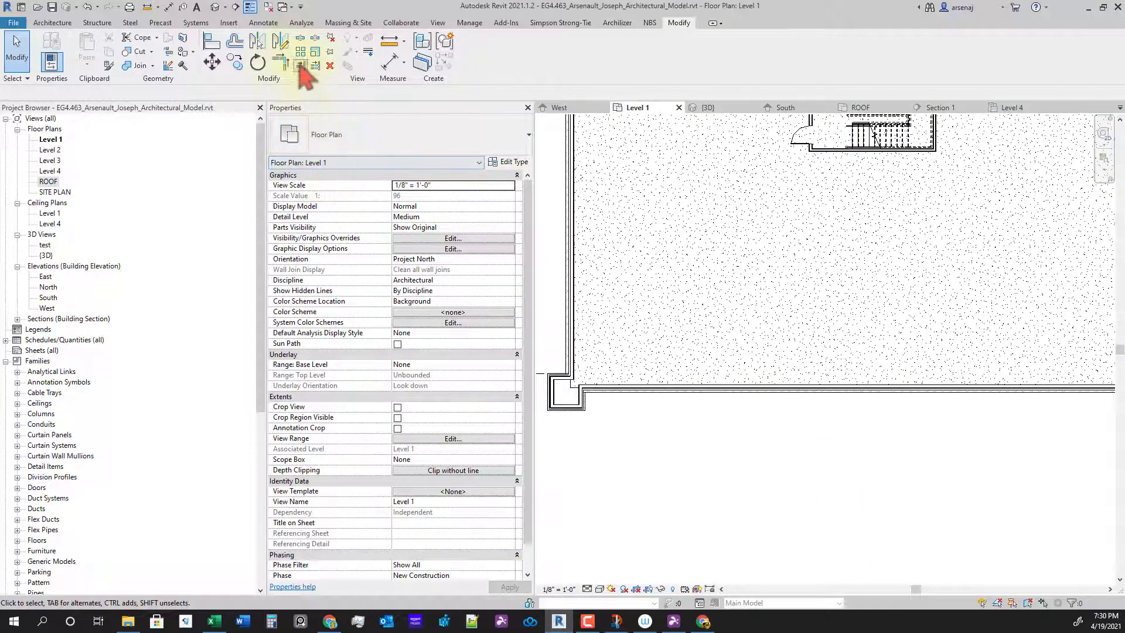
Pull the south stacked wall's end back clear of the southeast corner column and unjoin the conflicting elements
scroll(669, 267, "down", 2)
middle_click_drag(812, 363, 578, 328)
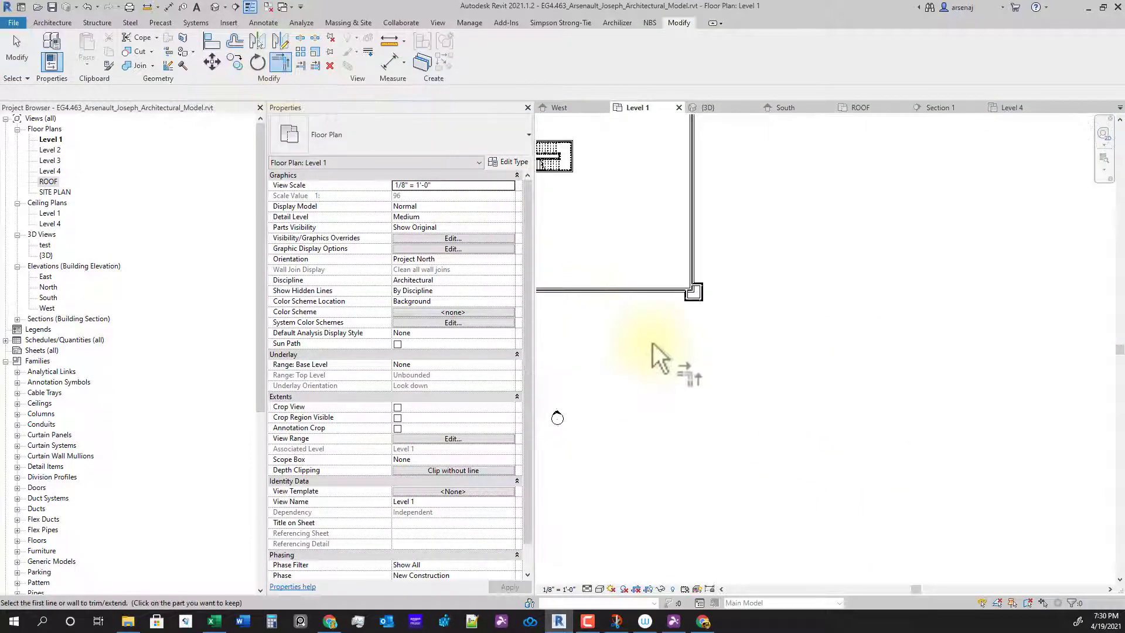
scroll(633, 328, "up", 1)
scroll(703, 280, "up", 4)
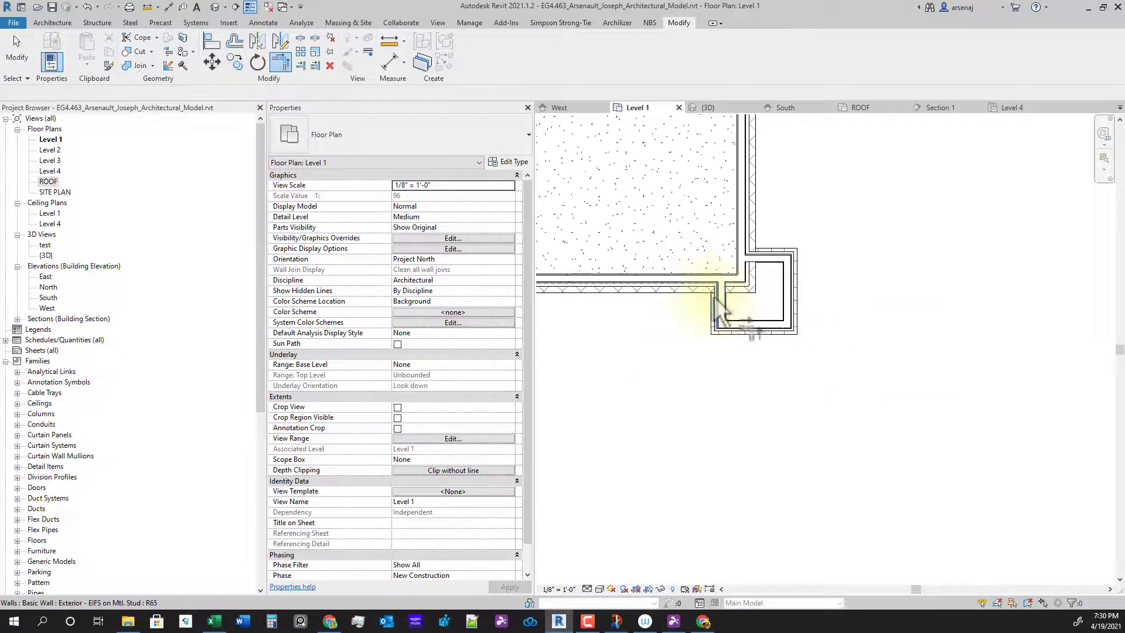
middle_click_drag(686, 319, 799, 335)
scroll(732, 319, "up", 3)
left_click(840, 303)
scroll(941, 293, "up", 2)
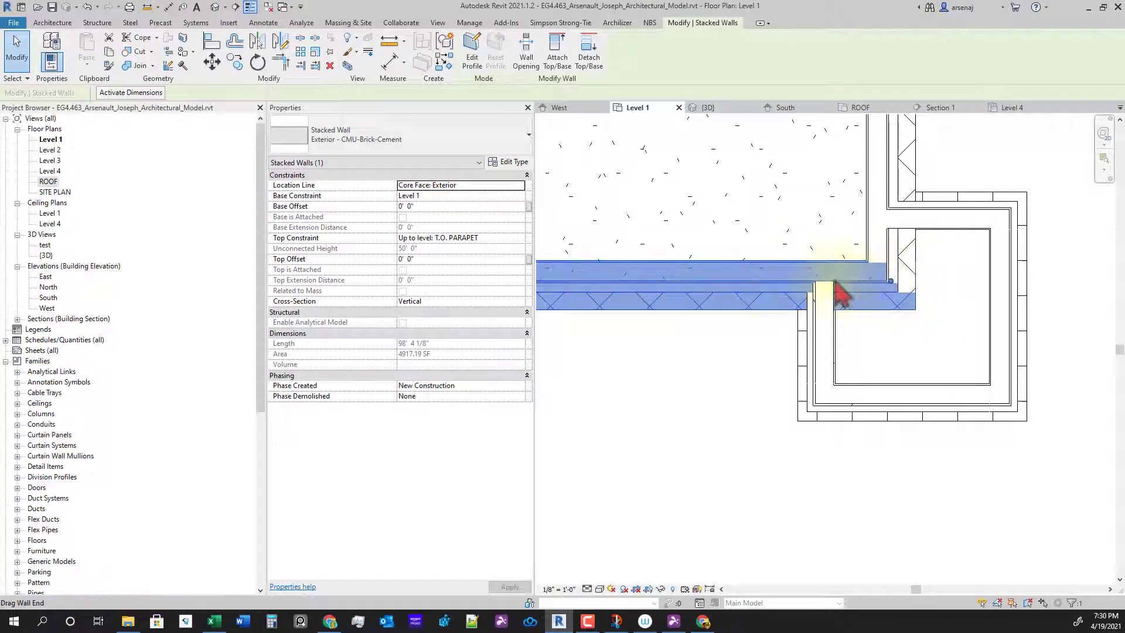
left_click_drag(835, 281, 796, 280)
left_click_drag(838, 334, 849, 344)
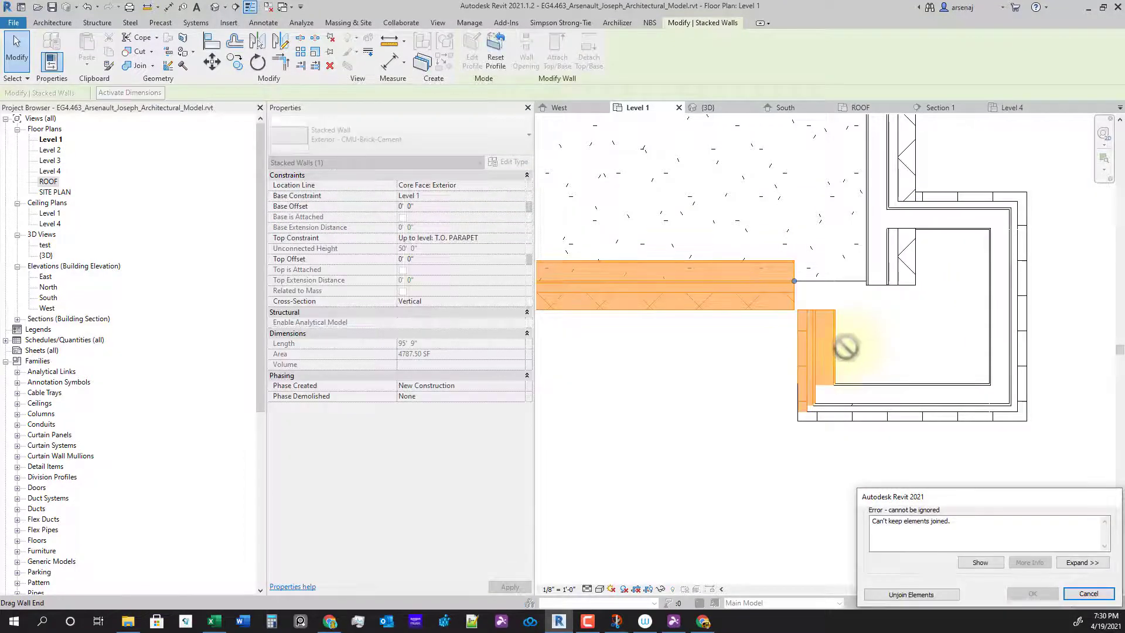
left_click(911, 595)
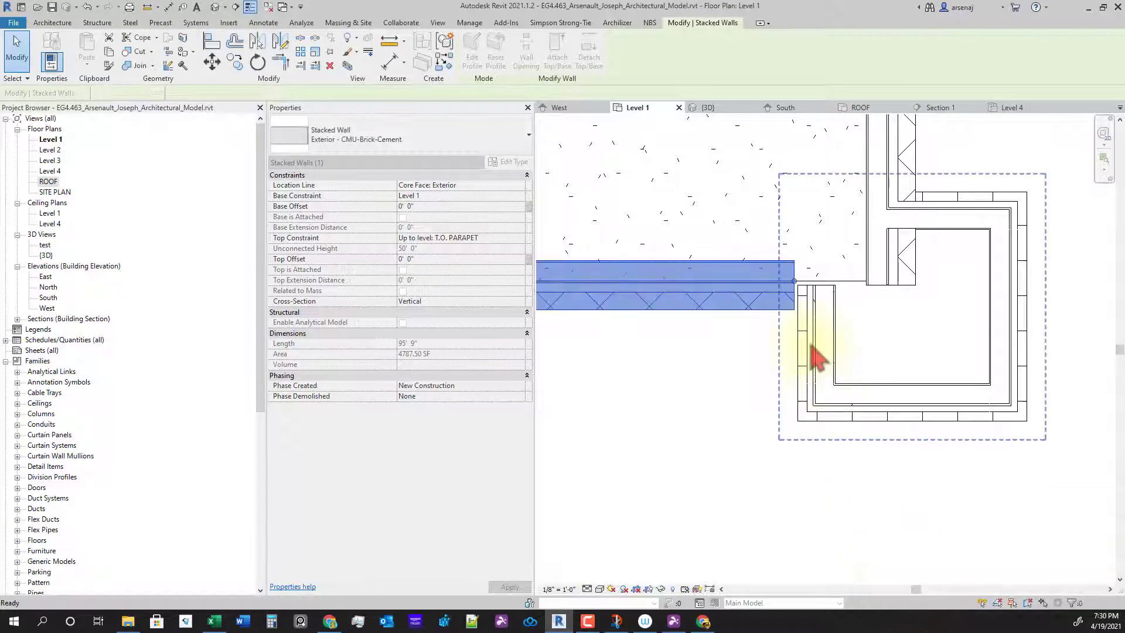
Trim the southeast column's west EIFS wall and the south stacked wall to a corner
key("t")
key("r")
left_click(808, 345)
left_click(764, 311)
scroll(776, 370, "down", 3)
middle_click_drag(775, 374, 907, 370)
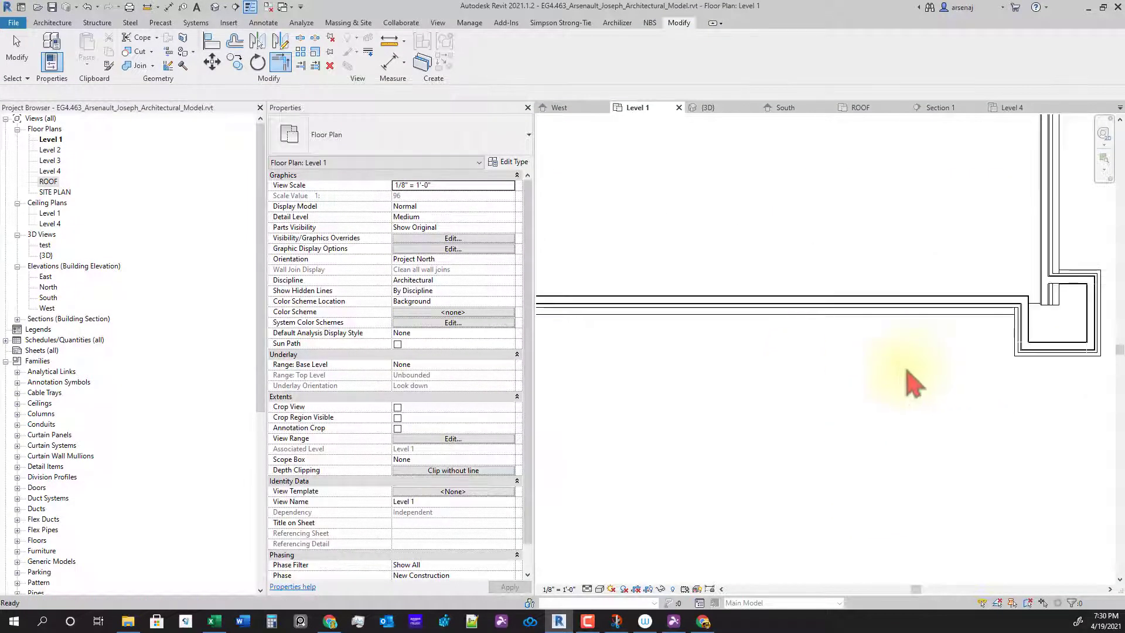
scroll(1023, 364, "up", 2)
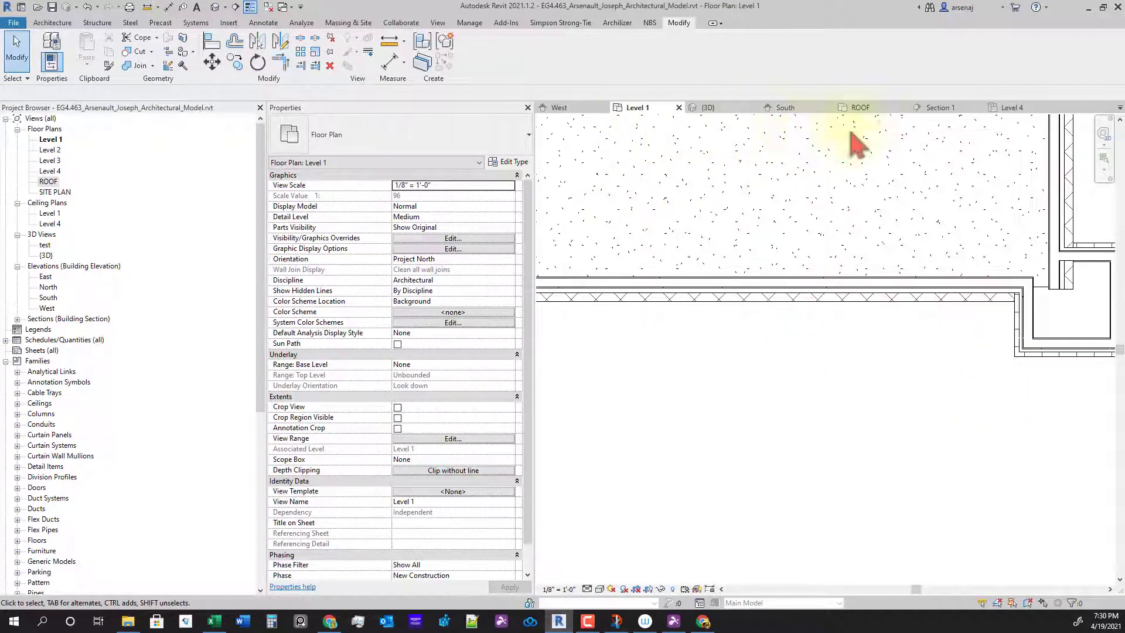
In the West elevation, move the witness line of the 2' - 8" CMU dimension to the block joint nearest the stacked wall's south end
left_click(575, 112)
scroll(659, 360, "down", 4)
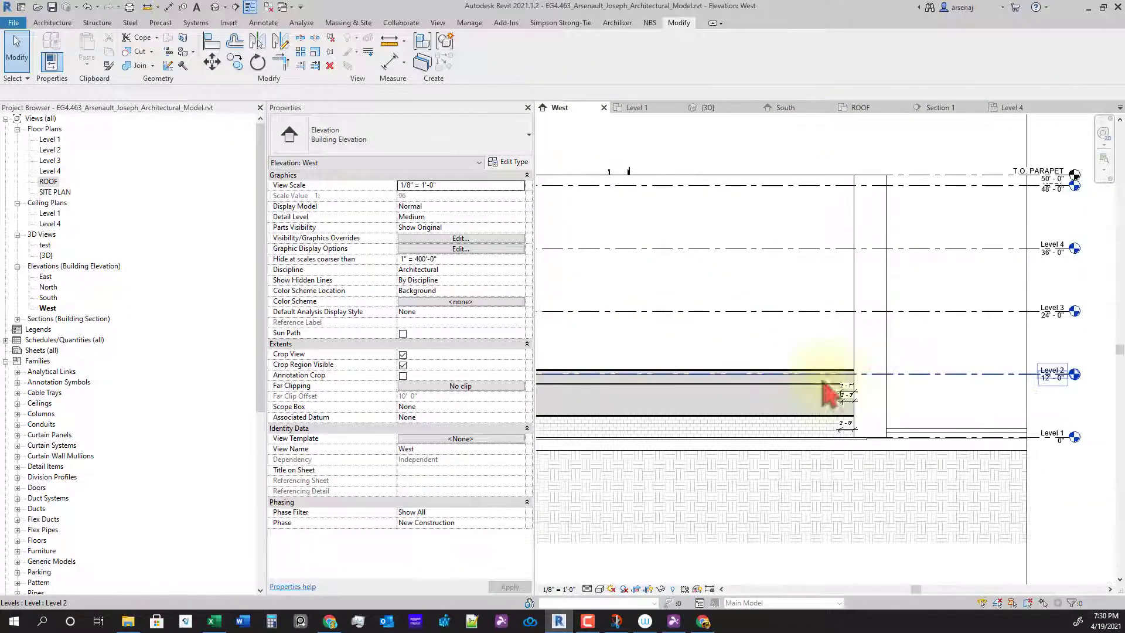
scroll(903, 378, "up", 5)
middle_click_drag(866, 406, 876, 265)
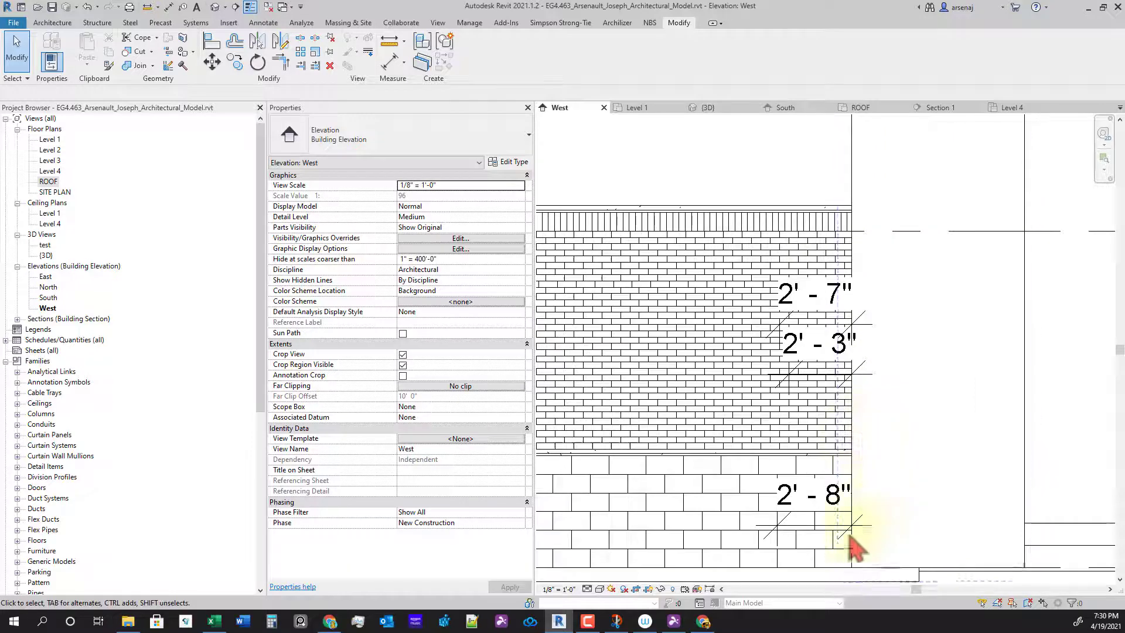
scroll(853, 540, "up", 3)
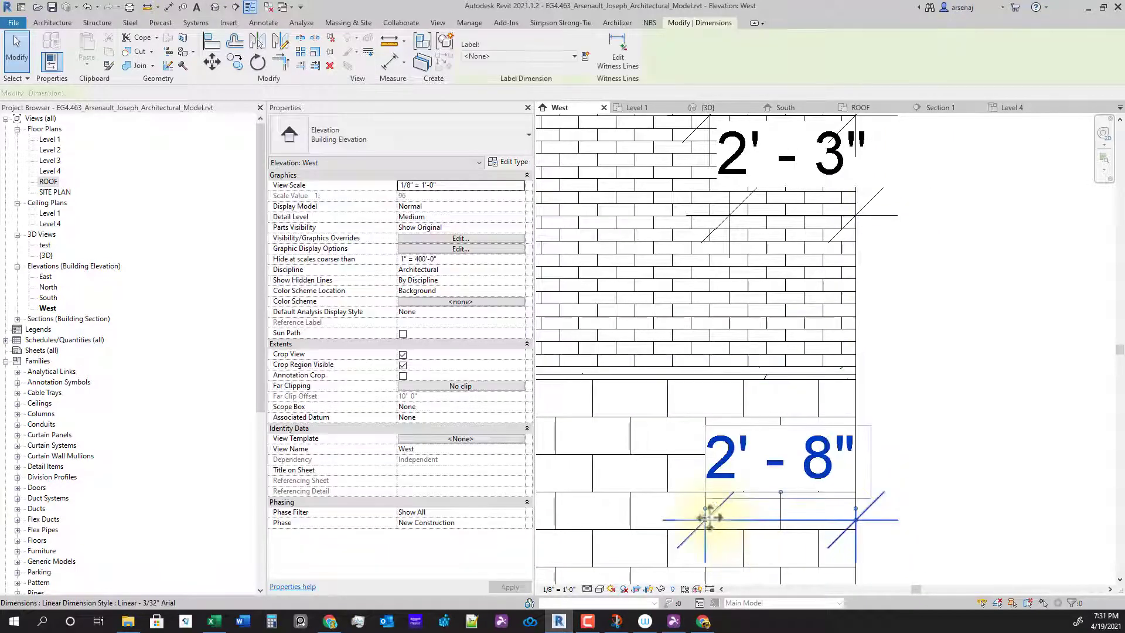
left_click(781, 530)
left_click_drag(820, 552, 822, 551)
middle_click_drag(854, 307, 855, 366)
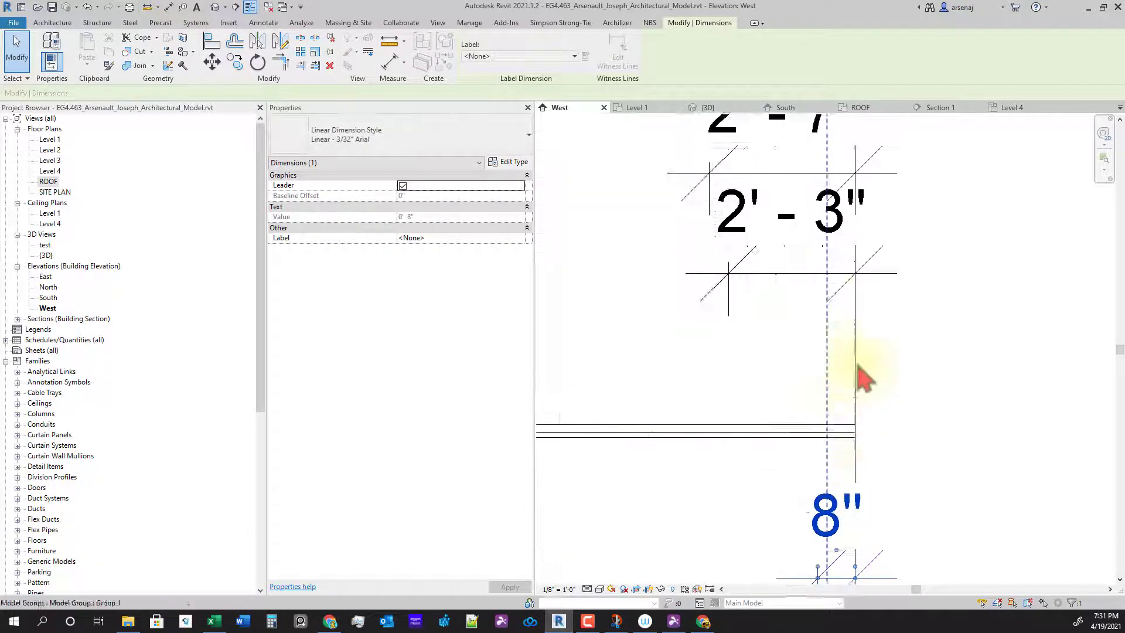
Move the witness lines of the 2' - 3" and 2' - 7" brick dimensions to the joints nearest the wall's south end
left_click(773, 277)
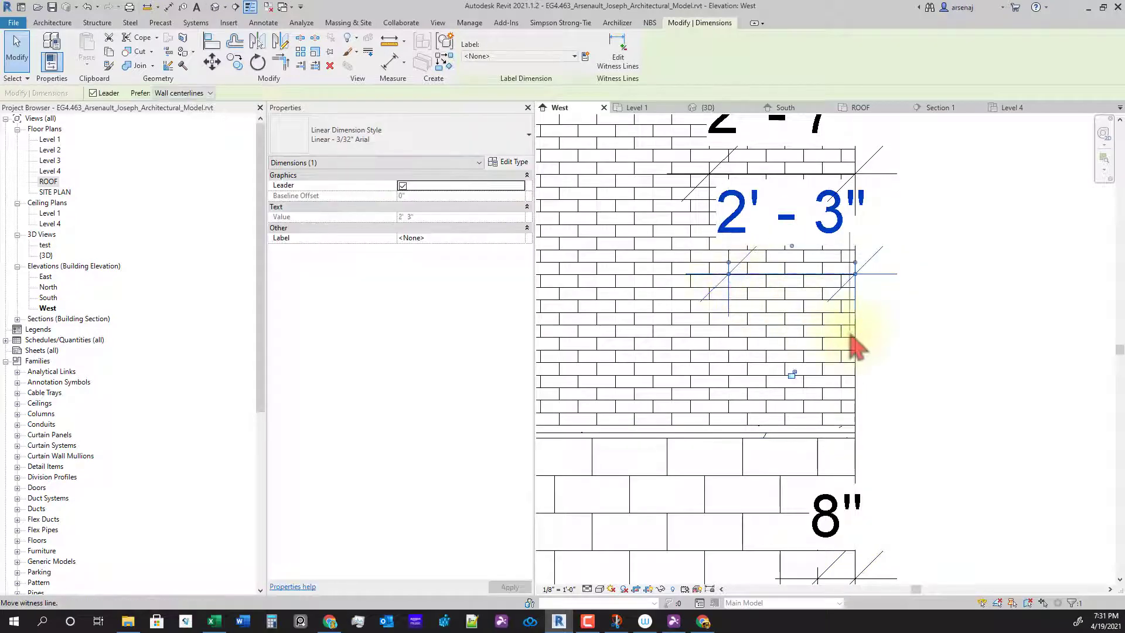
left_click_drag(845, 338, 844, 337)
scroll(952, 329, "down", 2)
middle_click_drag(952, 329, 951, 333)
left_click(821, 249)
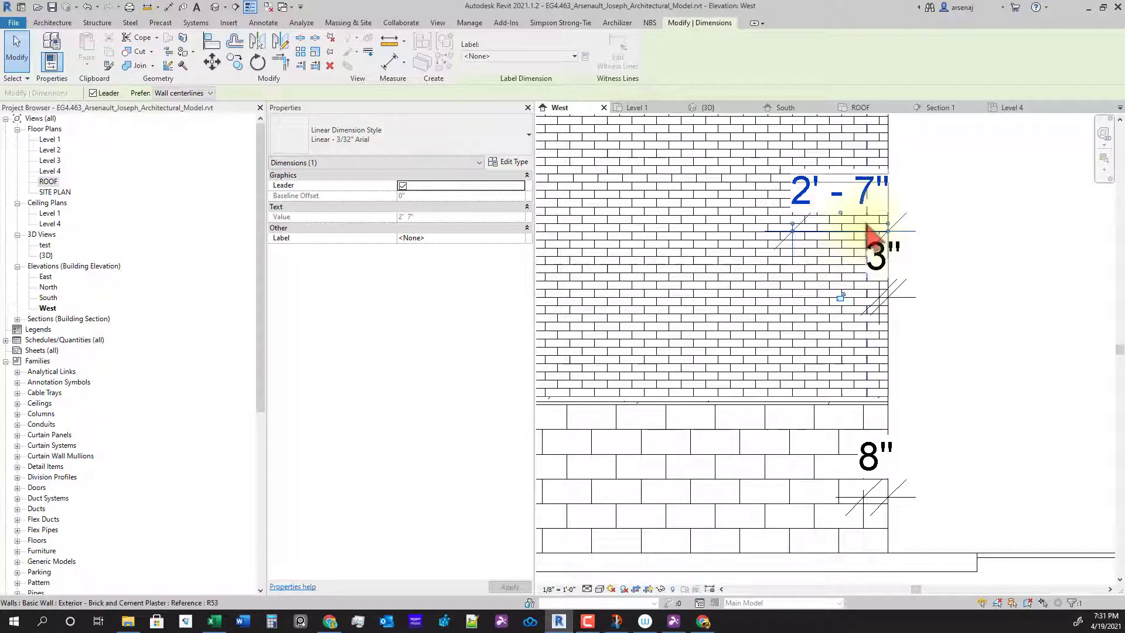
left_click_drag(868, 226, 868, 226)
middle_click_drag(909, 404, 911, 333)
scroll(885, 468, "up", 4)
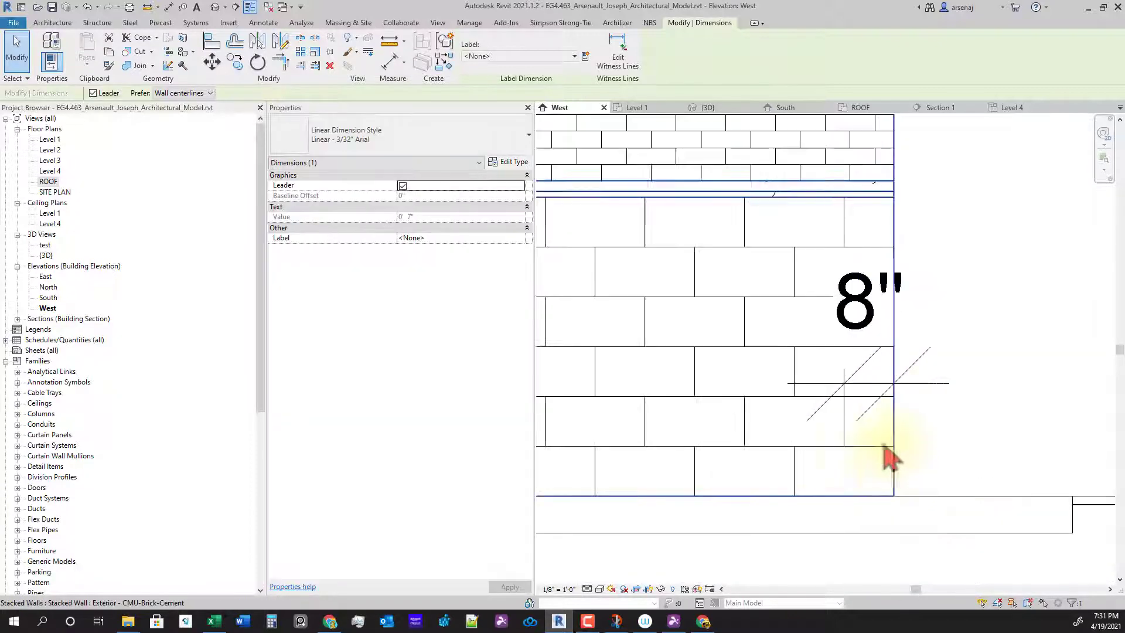
Place two aligned dimensions from the stacked wall's north edge, beside the curtain wall, to the nearest brick joints of alternating courses
scroll(885, 447, "down", 4)
middle_click_drag(788, 328, 1020, 289)
scroll(762, 337, "down", 6)
middle_click_drag(683, 351, 785, 362)
scroll(767, 360, "down", 1)
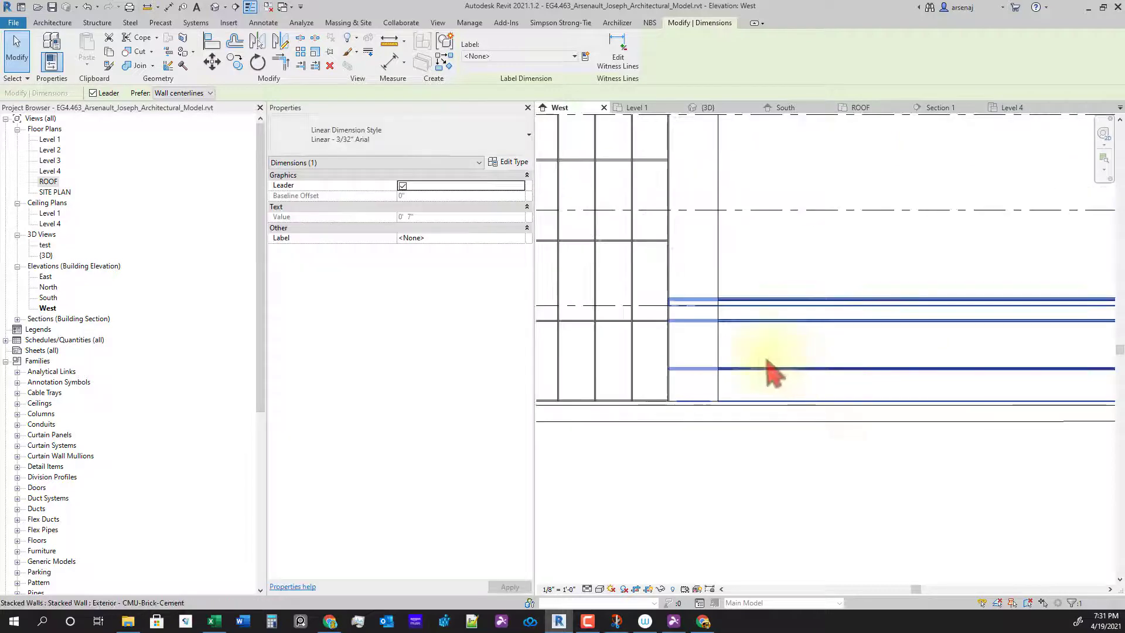
key("d")
key("i")
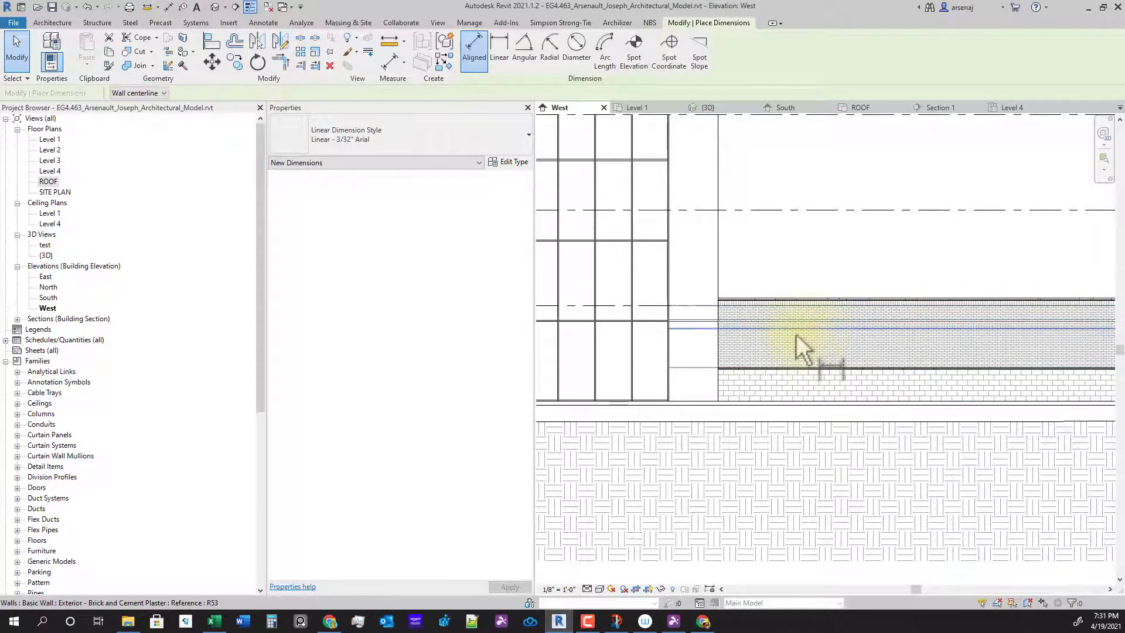
scroll(792, 343, "up", 4)
scroll(648, 319, "up", 3)
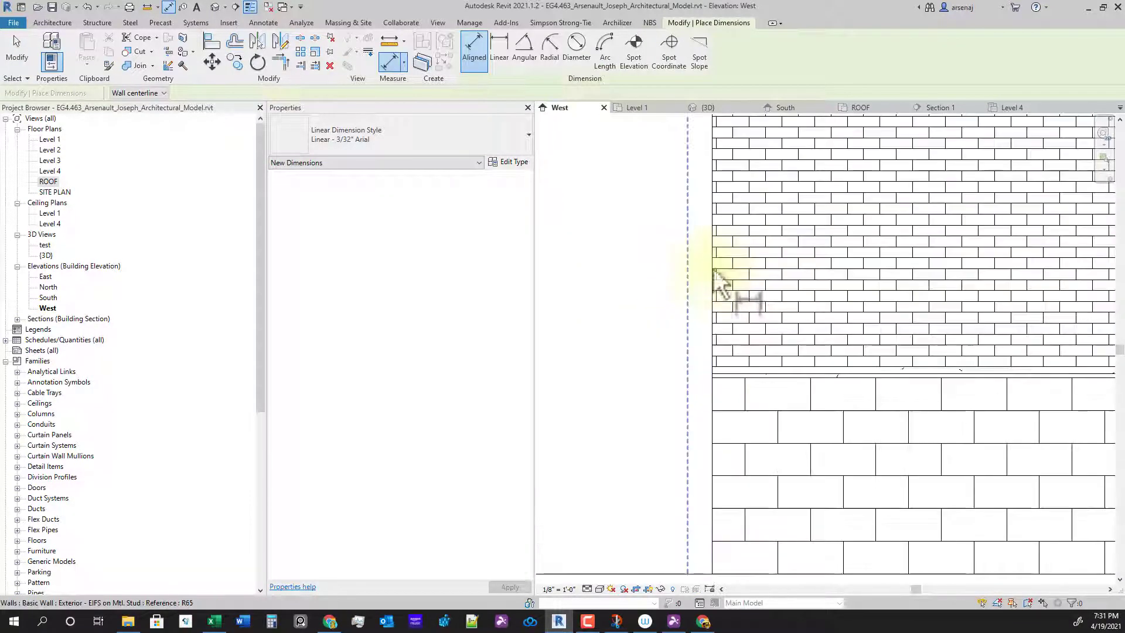
left_click(714, 252)
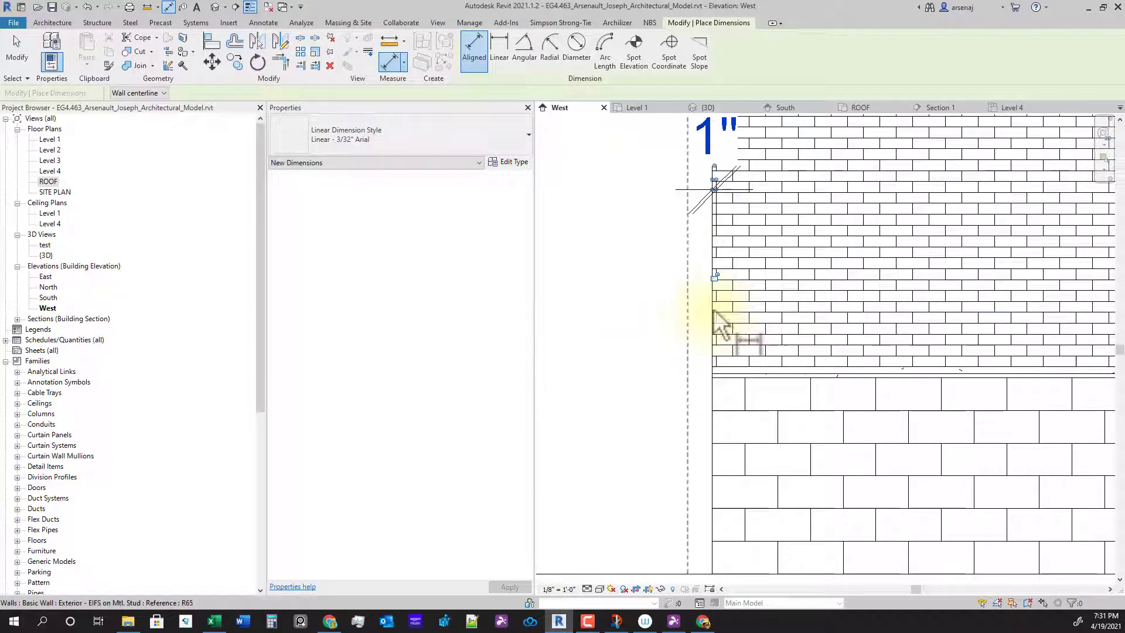
left_click(714, 312)
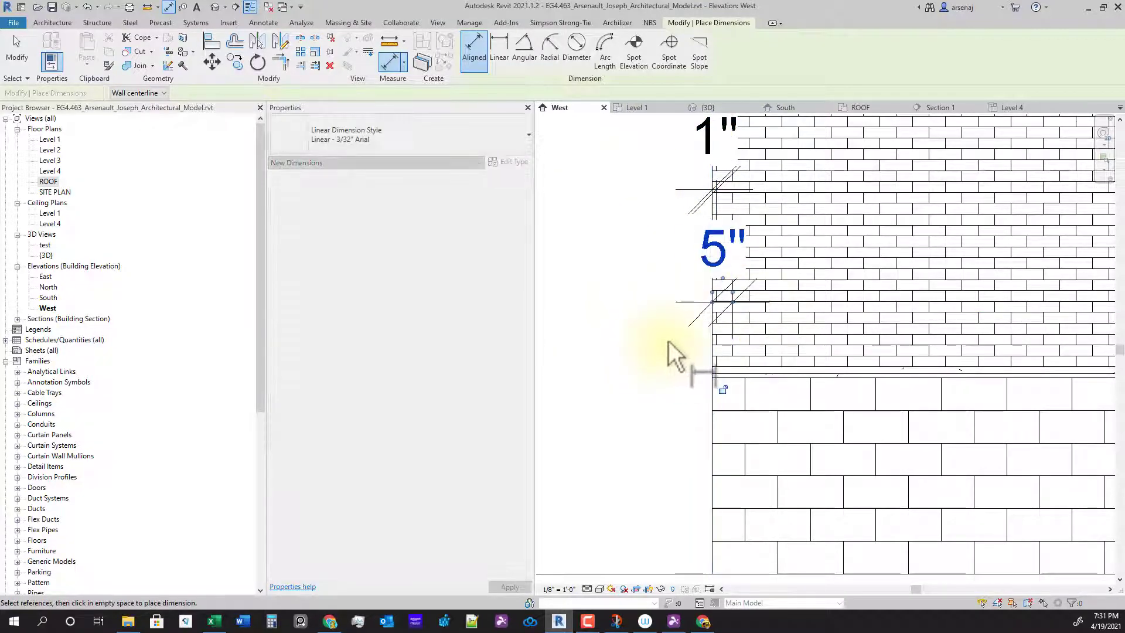
Align the brick pattern's vertical joint to the stacked wall's north edge
key("Escape")
key("a")
key("l")
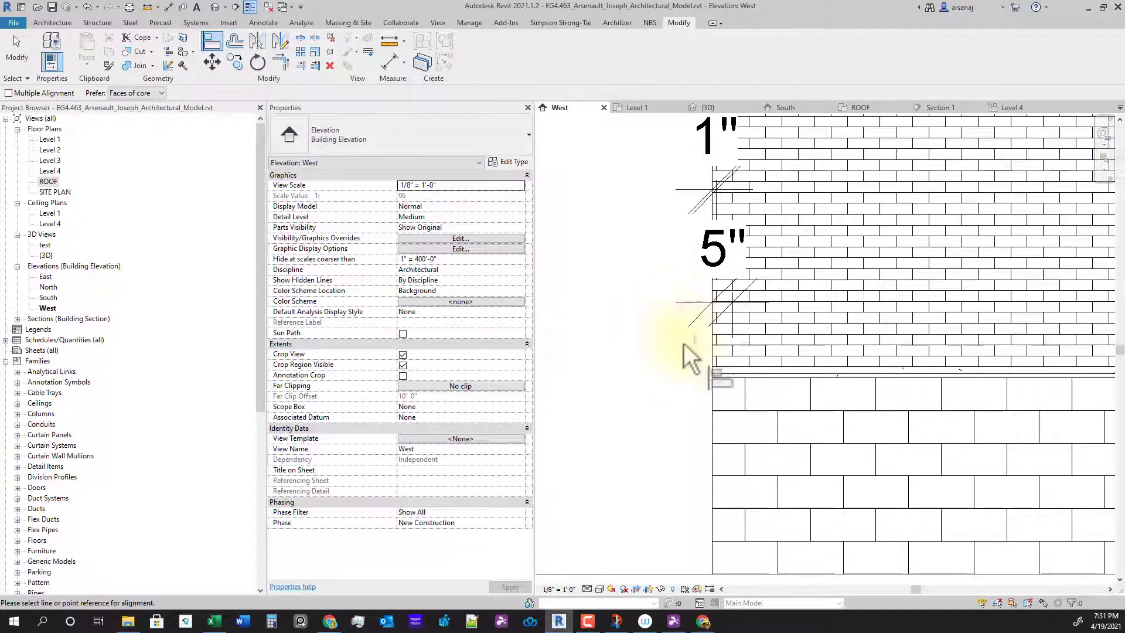
scroll(689, 355, "up", 2)
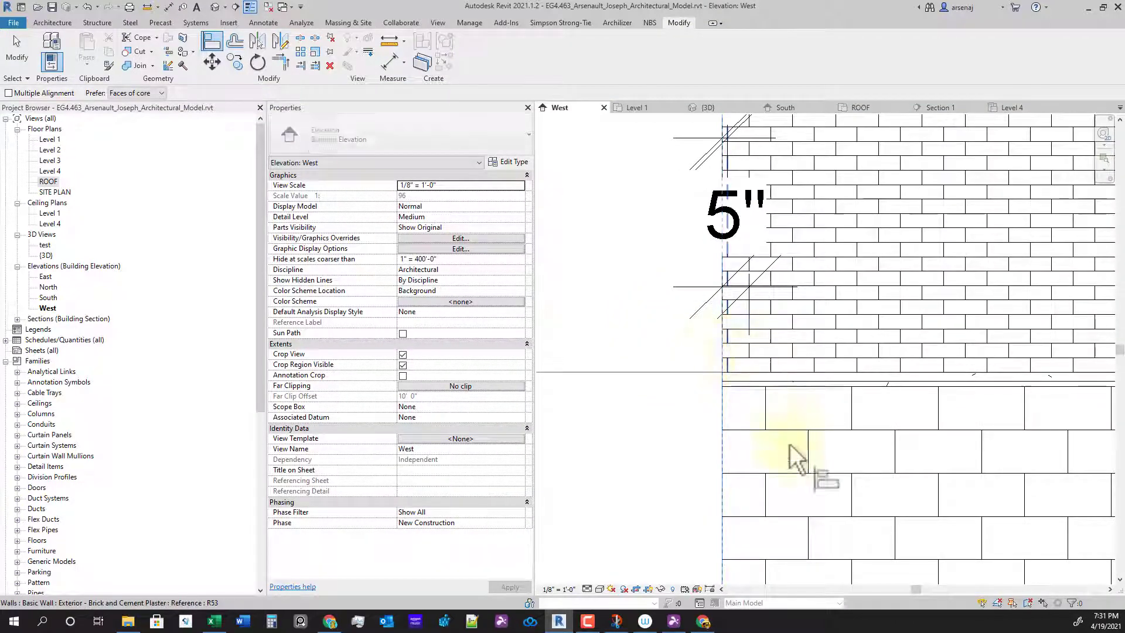
scroll(821, 412, "down", 2)
key("Escape")
key("Escape")
Move the upper north-end brick dimension's witness line from the wall edge to the next vertical brick joint
left_click(765, 204)
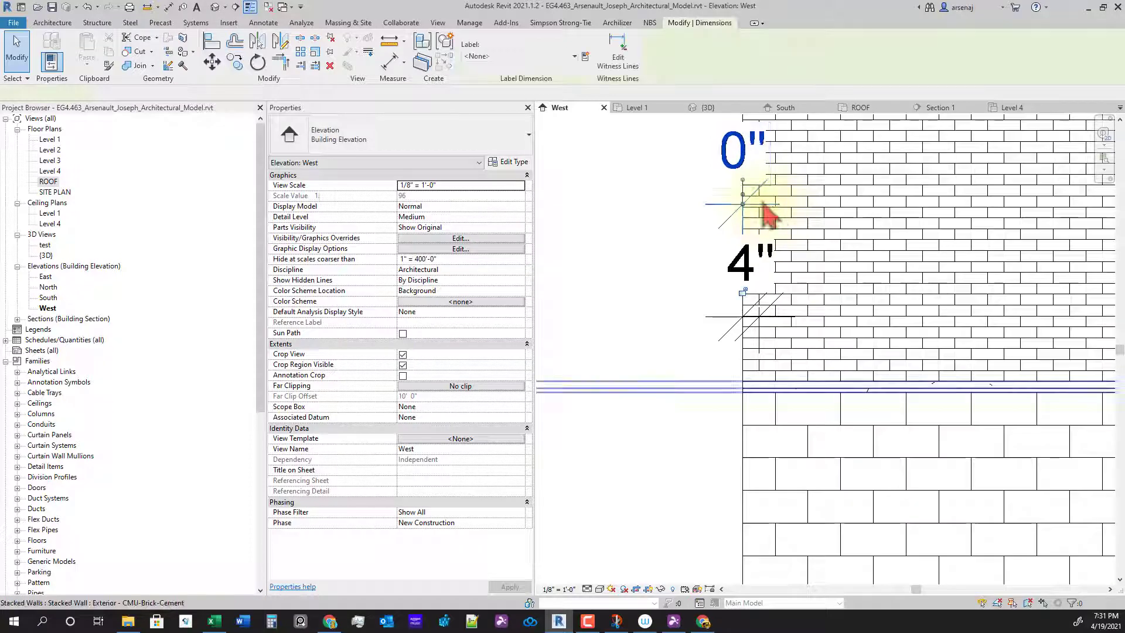
left_click_drag(777, 219, 777, 222)
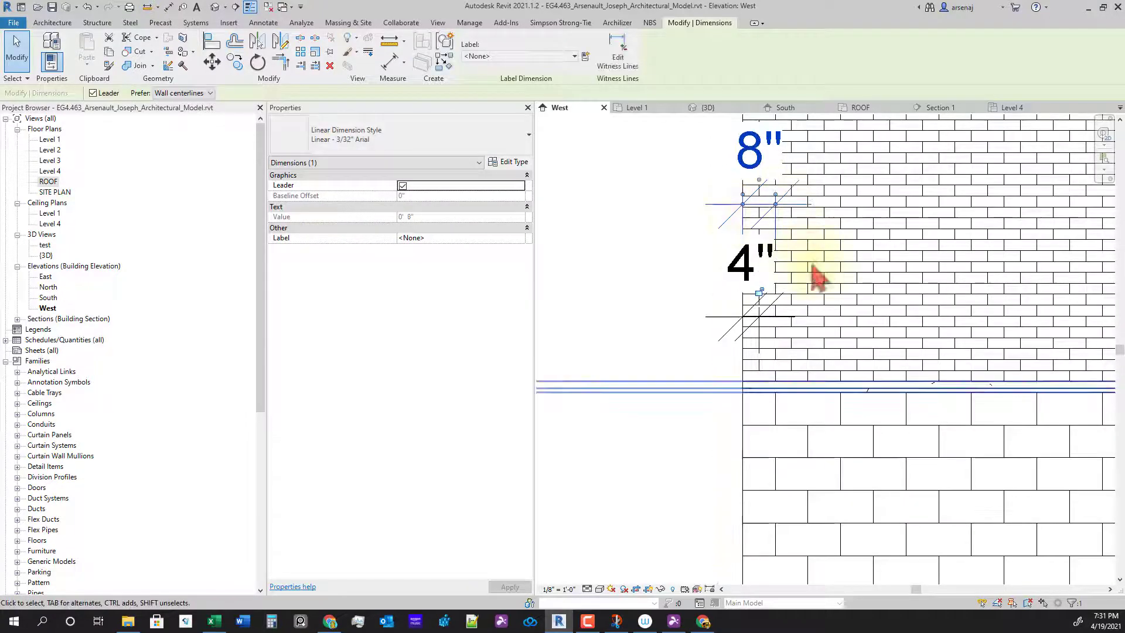
left_click(846, 412)
scroll(803, 340, "down", 1)
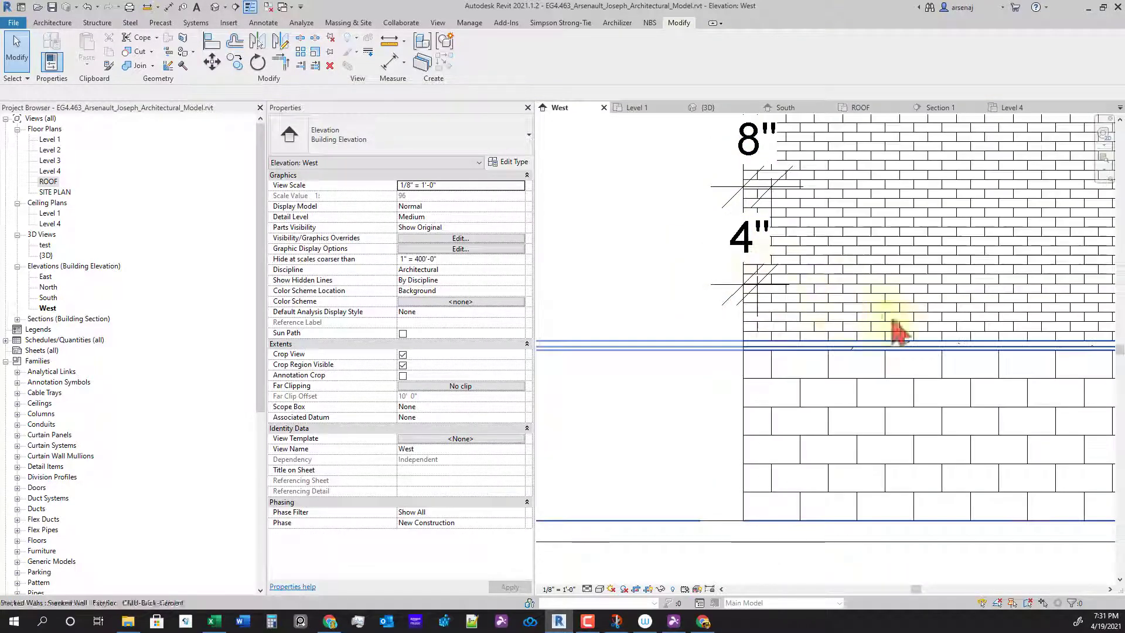
scroll(880, 310, "down", 1)
middle_click_drag(868, 448, 832, 454)
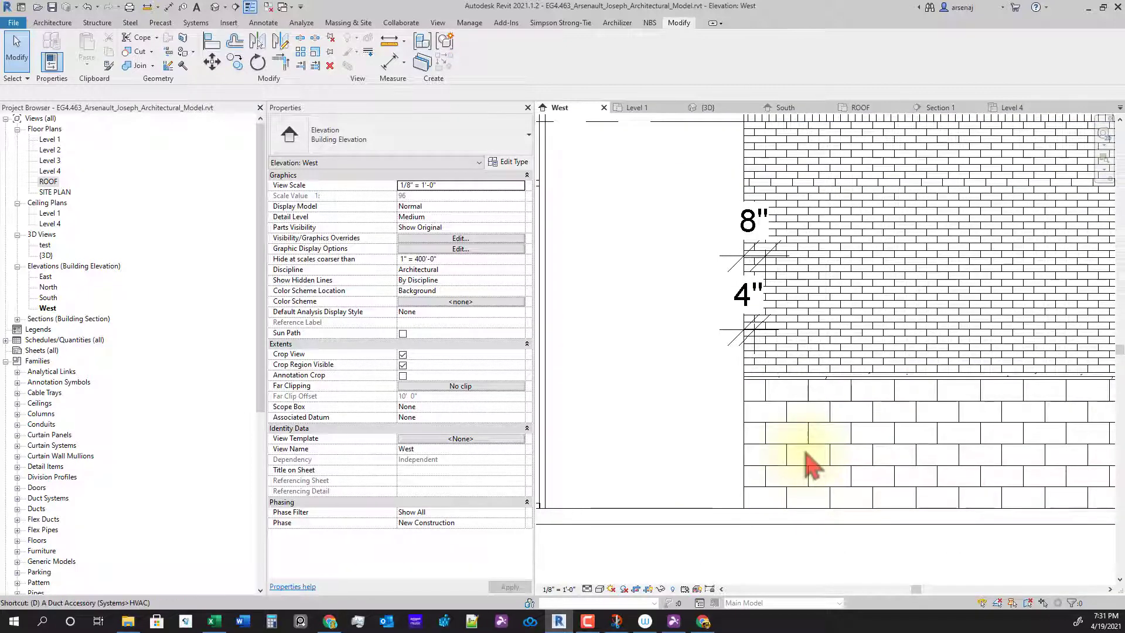
Dimension the half-block and full-block CMU joints from the stacked wall's north edge
key("d")
key("i")
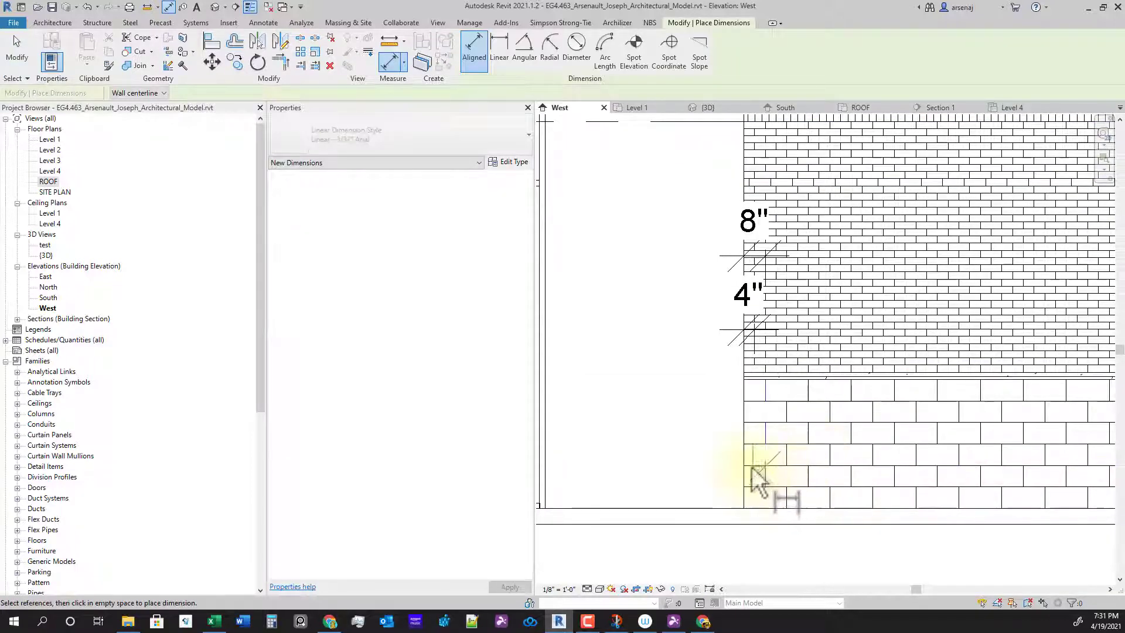
left_click(756, 472)
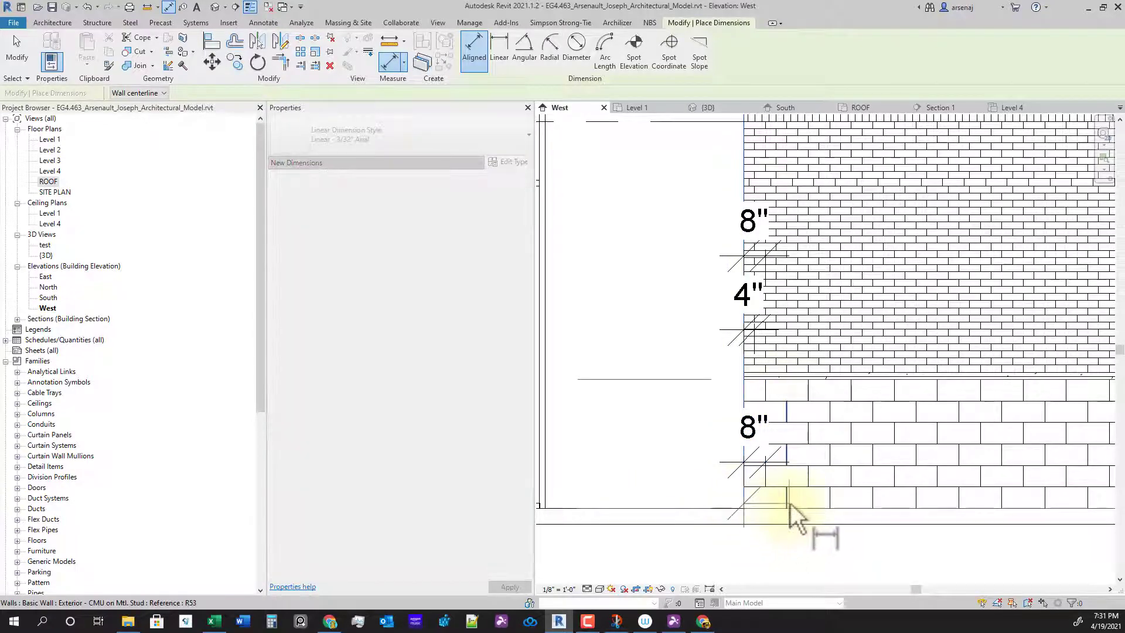
Dimension the full CMU block at the stacked wall's south end, placing the dimension below the wall base
scroll(790, 516, "down", 5)
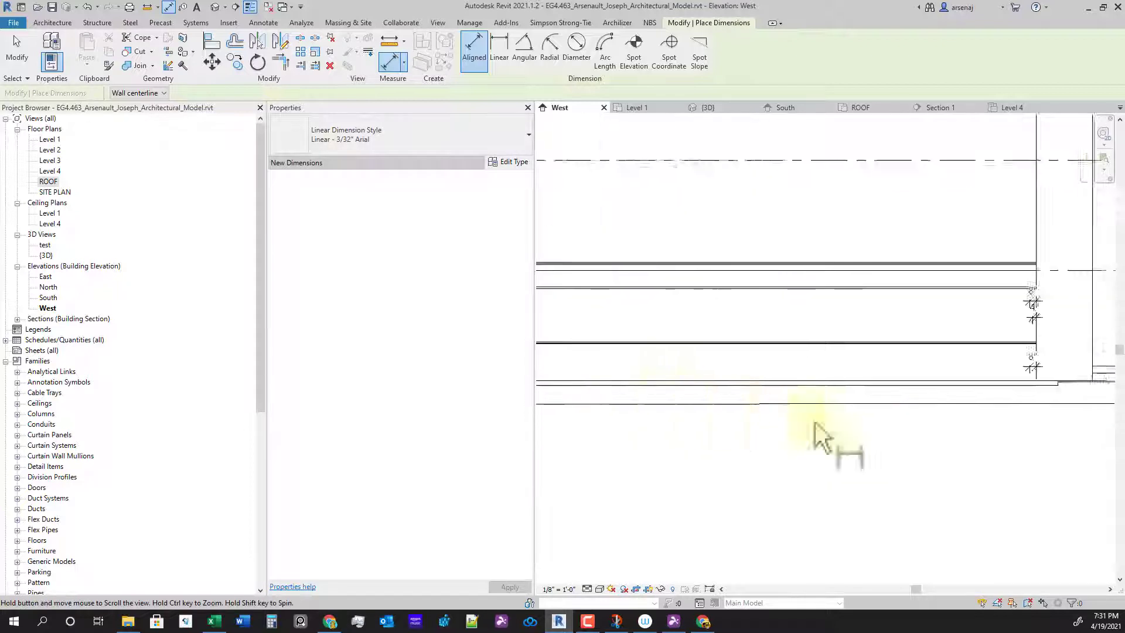
scroll(814, 422, "up", 6)
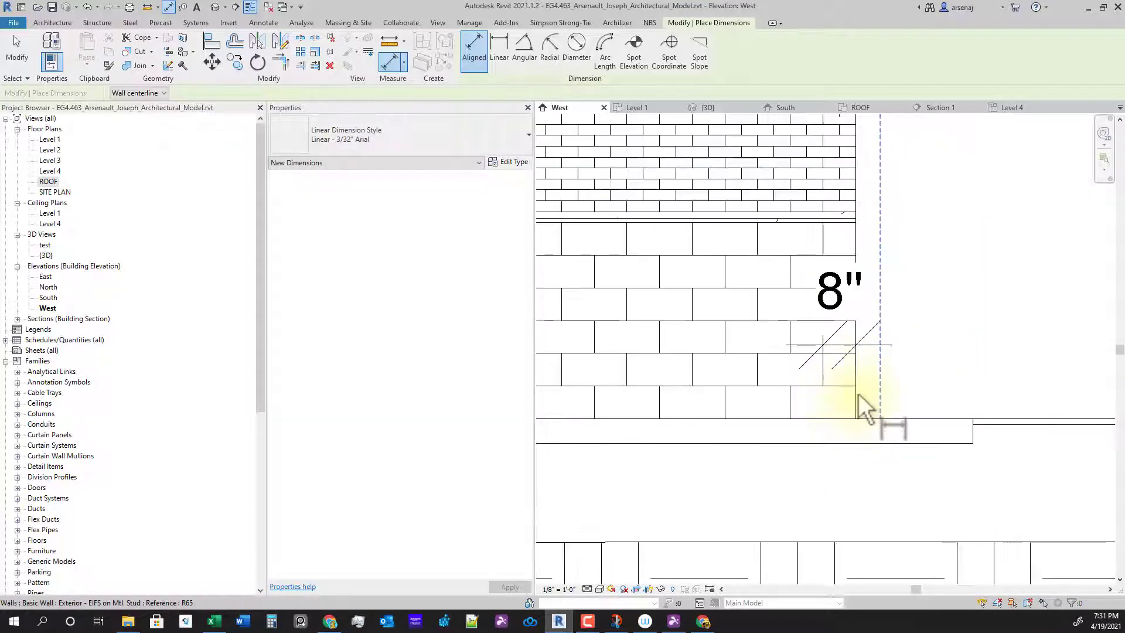
left_click(860, 393)
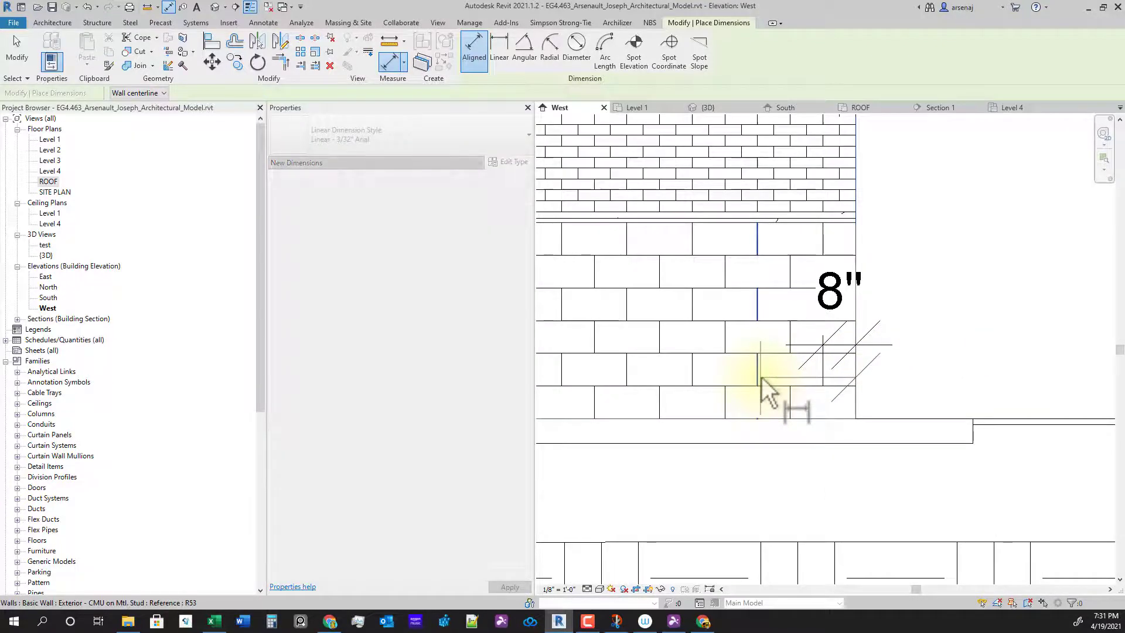
left_click(794, 350)
scroll(799, 394, "down", 3)
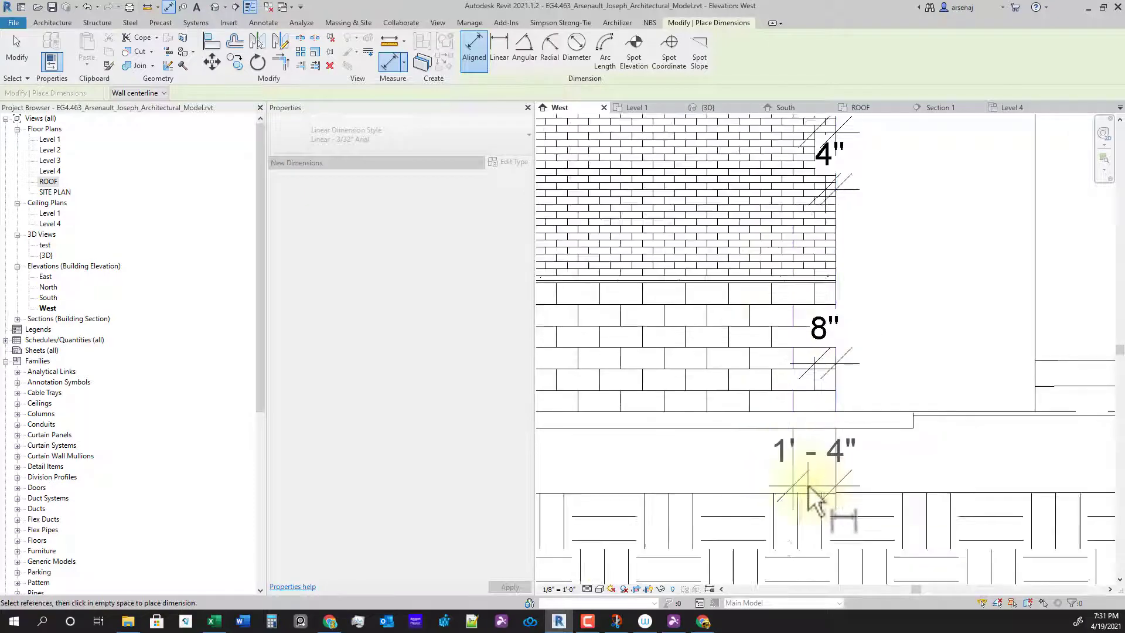
left_click(809, 485)
scroll(850, 290, "down", 1)
middle_click_drag(877, 358, 882, 483)
scroll(855, 334, "up", 3)
scroll(929, 418, "down", 6)
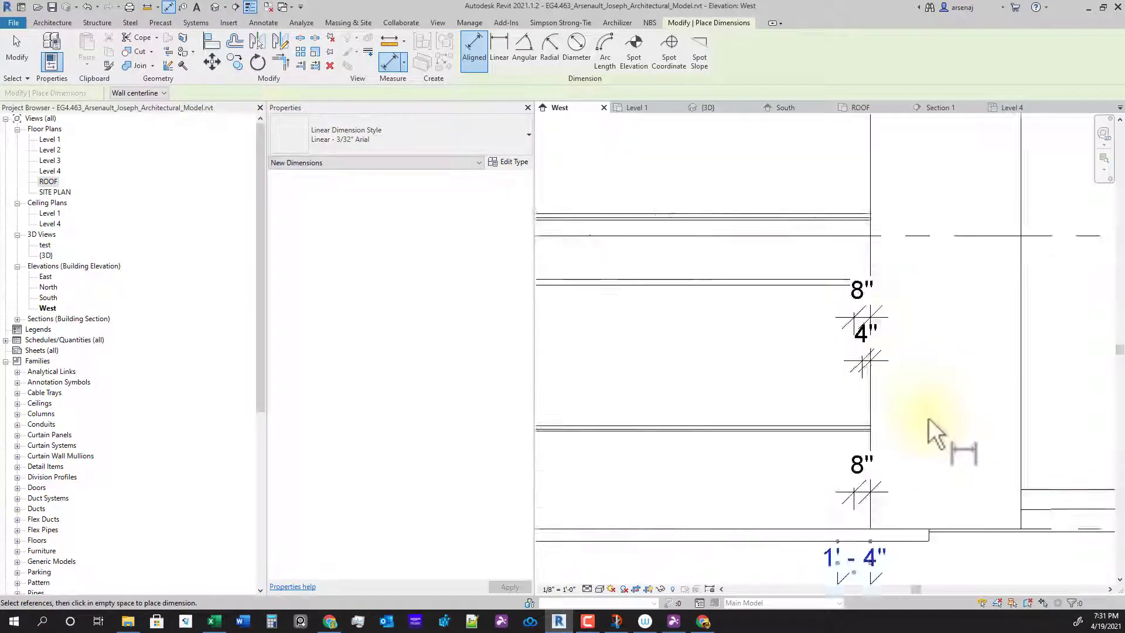
key("Escape")
Delete the full-block dimension and both 8" coursing dimensions at the stacked wall's south end
middle_click_drag(913, 446, 958, 440)
scroll(877, 500, "down", 1)
middle_click_drag(877, 499, 885, 502)
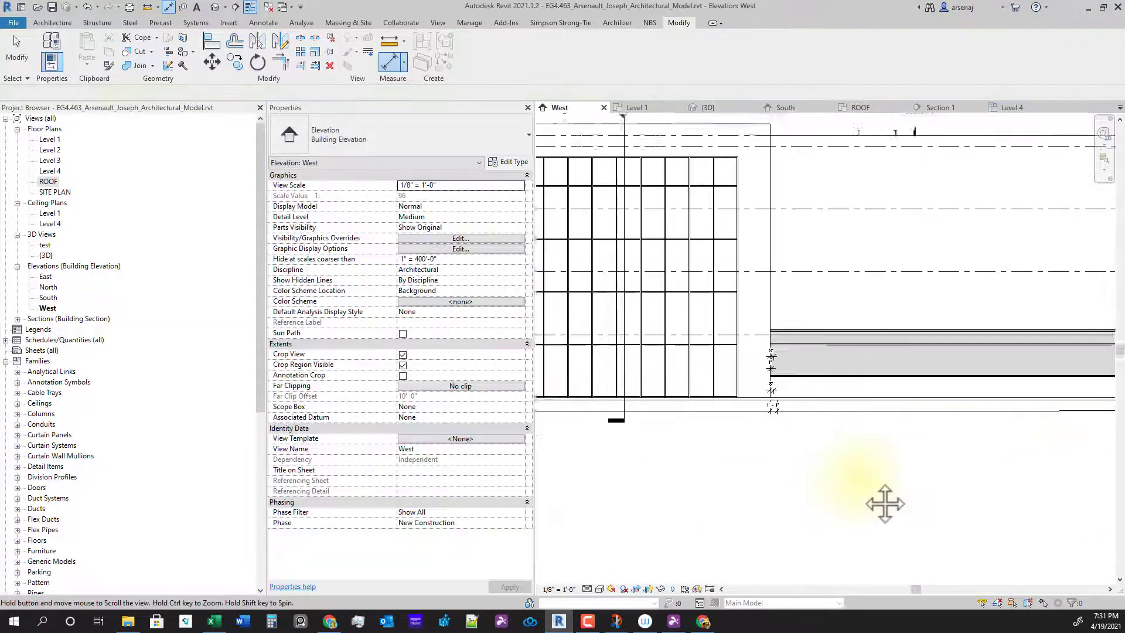
scroll(793, 402, "down", 1)
middle_click_drag(972, 434, 884, 457)
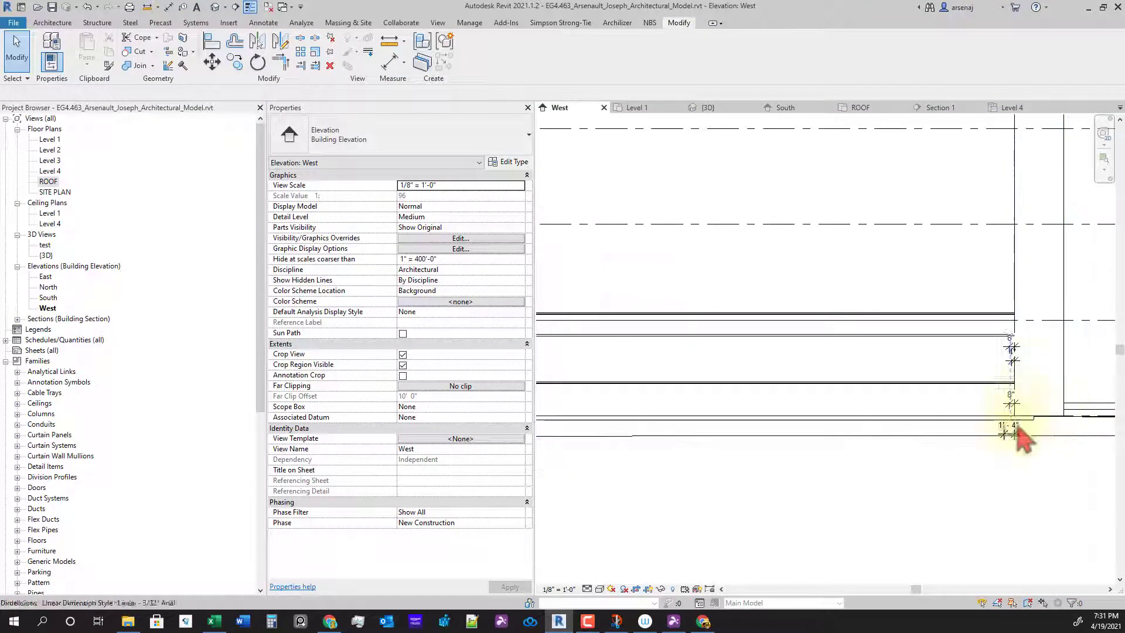
scroll(1015, 430, "up", 2)
left_click(1010, 404, "ctrl")
left_click(1014, 361, "ctrl")
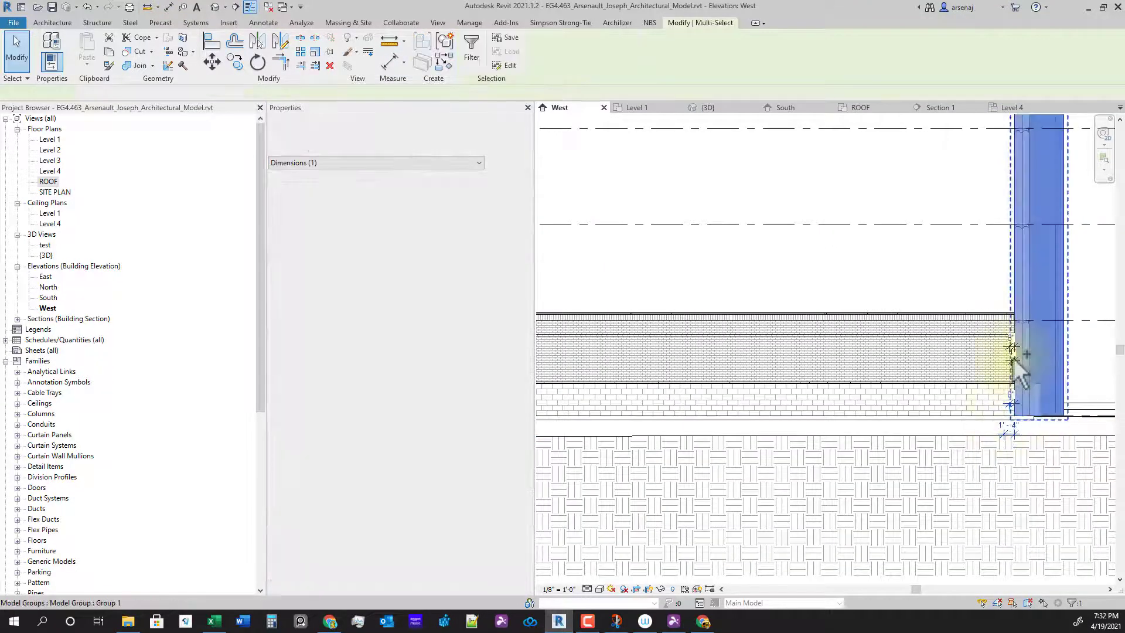
scroll(1015, 350, "up", 2)
key("Escape")
left_click(1009, 358)
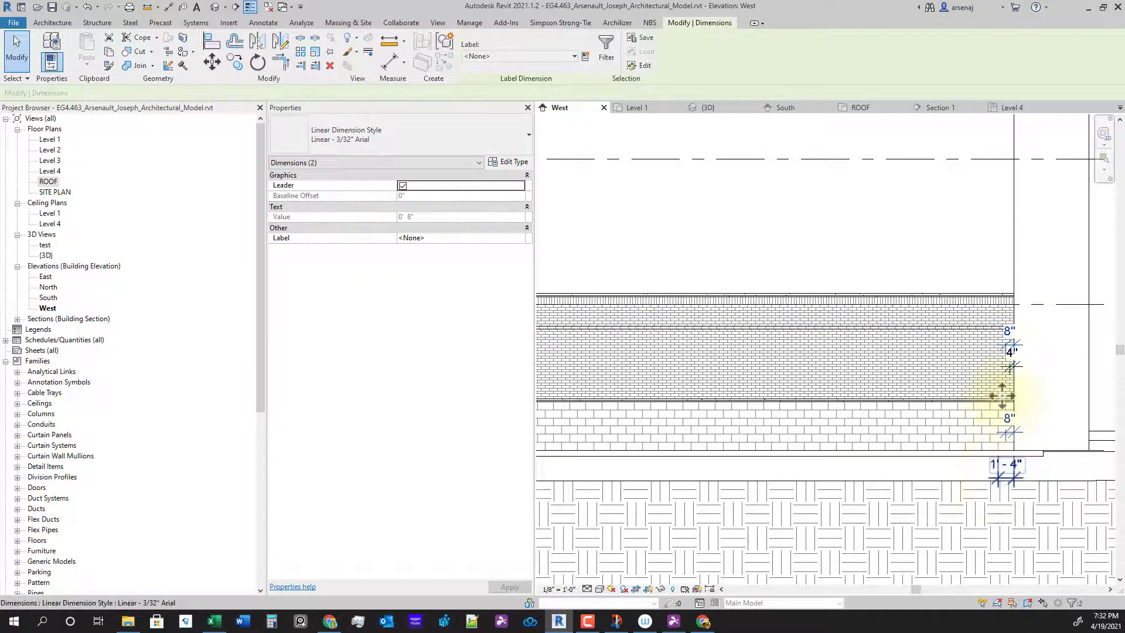
left_click(1060, 287)
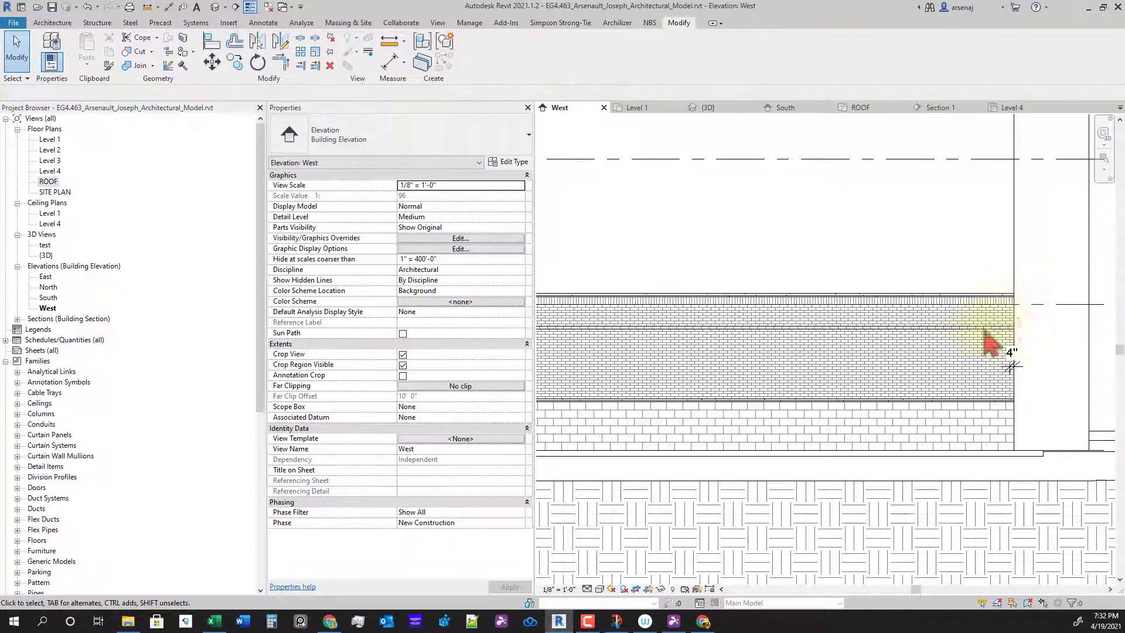
Delete the remaining 4" brick dimension at the stacked wall's south end
scroll(915, 370, "down", 3)
middle_click_drag(938, 281, 933, 415)
scroll(914, 392, "up", 1)
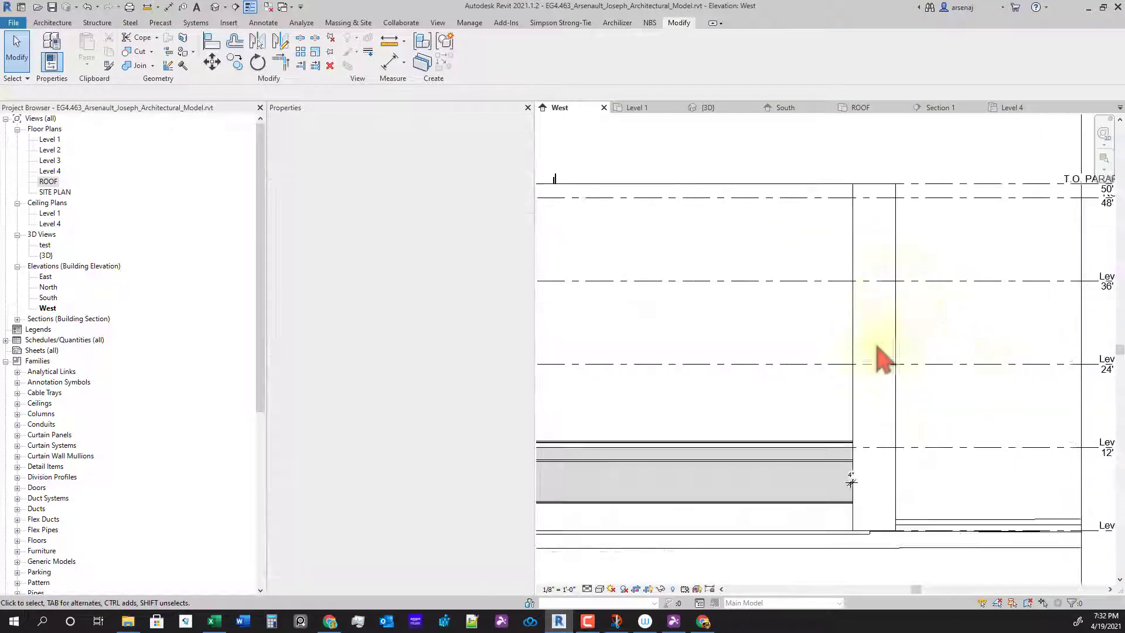
scroll(878, 347, "down", 1)
middle_click_drag(942, 480, 949, 480)
scroll(883, 468, "up", 2)
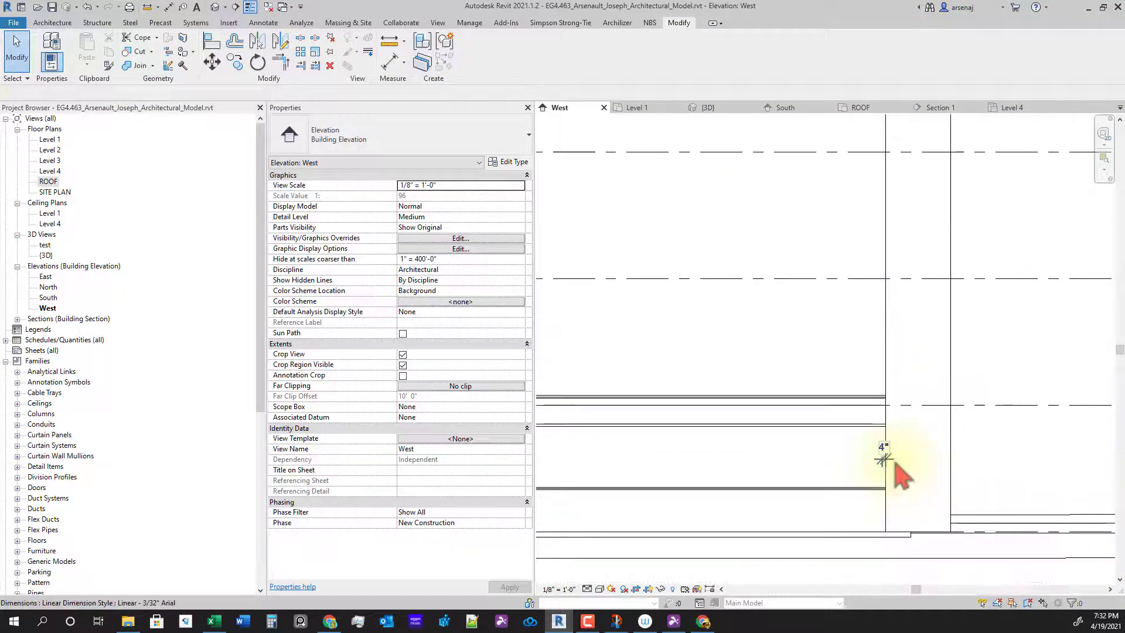
left_click(893, 460)
key("Delete")
Delete the 8", 4", 8" and 1'-4" coursing dimensions at the stacked wall's north end in the West elevation
scroll(902, 461, "down", 2)
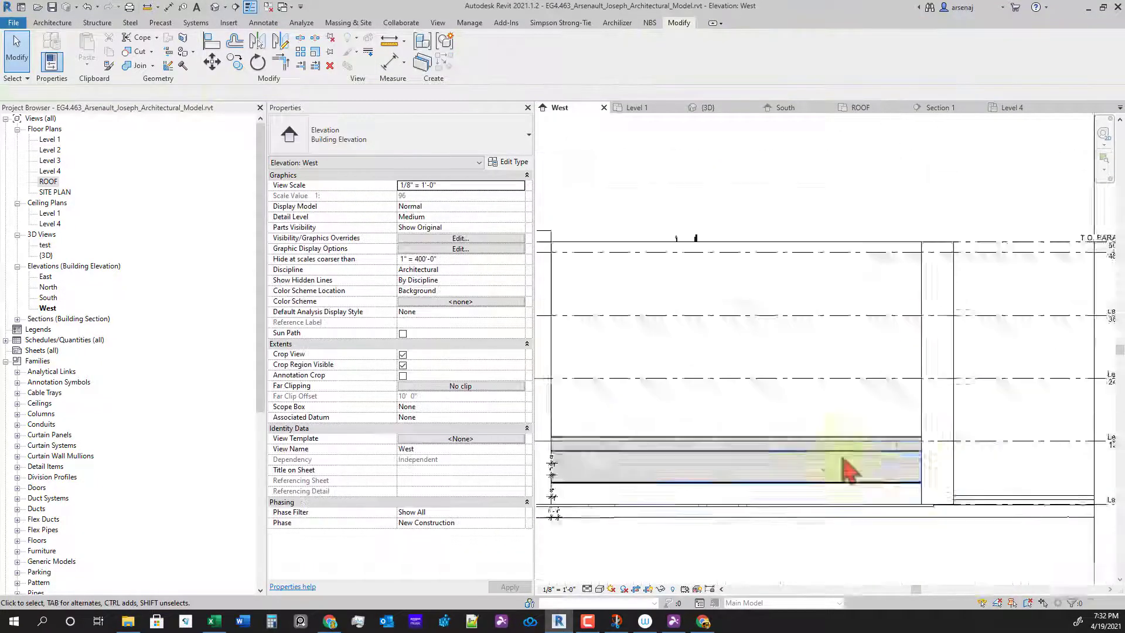
middle_click_drag(563, 468, 733, 466)
scroll(712, 463, "up", 2)
scroll(816, 487, "up", 2)
middle_click_drag(817, 487, 854, 555)
left_click(844, 554)
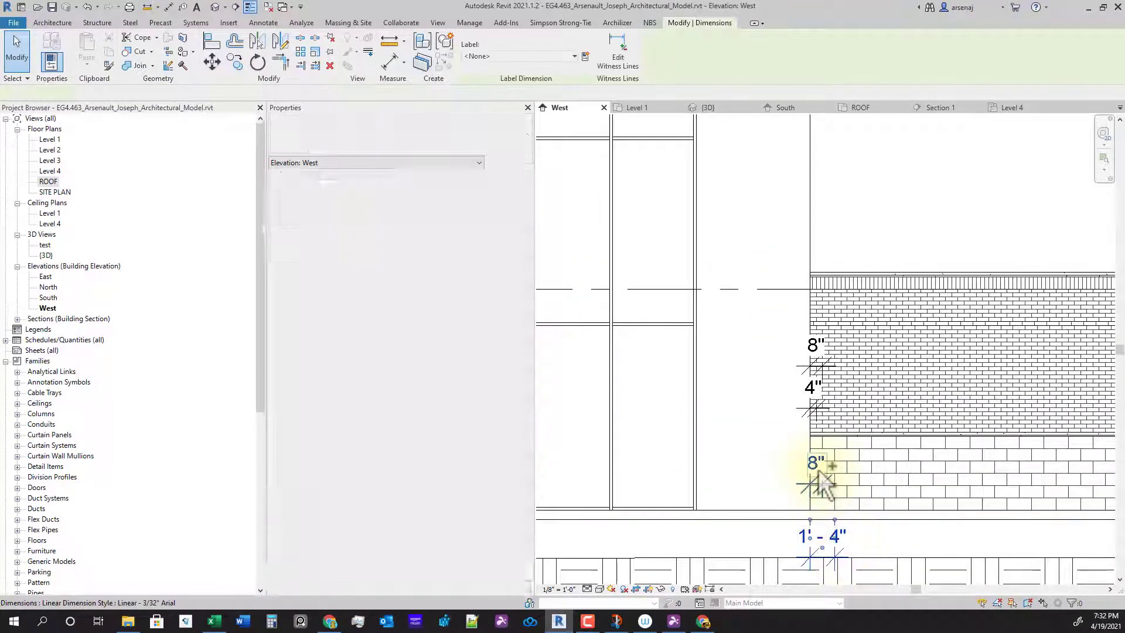
left_click(824, 368, "ctrl")
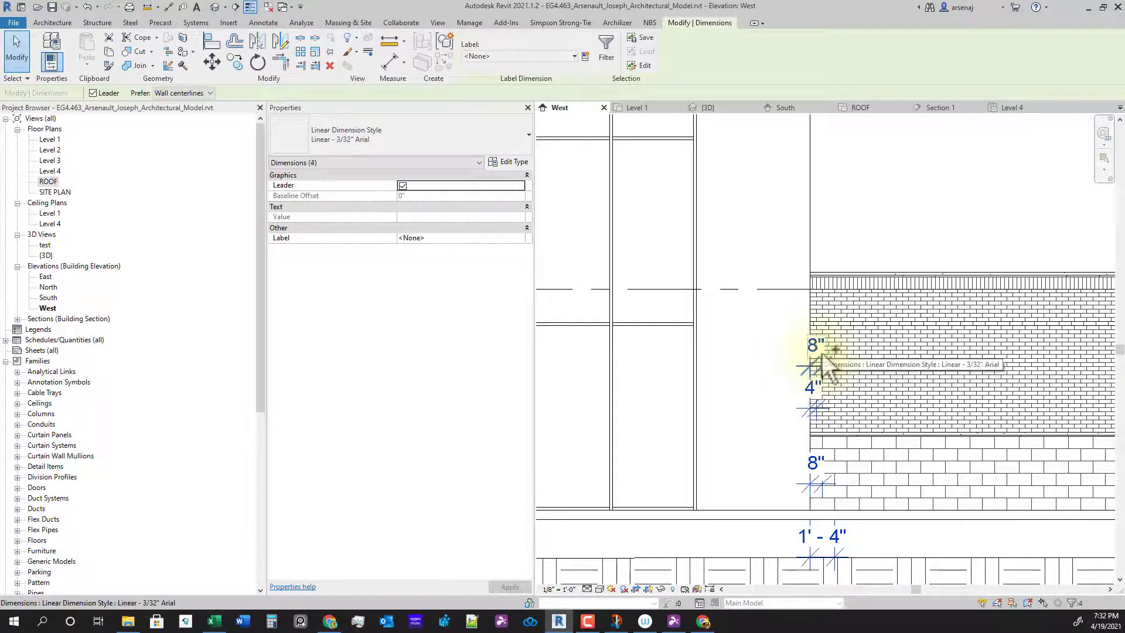
key("Delete")
Delete the 6'-2" dimension above the curtain wall entrance in the West elevation
scroll(826, 381, "down", 3)
middle_click_drag(807, 493, 803, 522)
scroll(934, 528, "down", 1)
scroll(937, 522, "down", 2)
middle_click_drag(1024, 503, 890, 489)
middle_click_drag(635, 382, 853, 358)
left_click(801, 251)
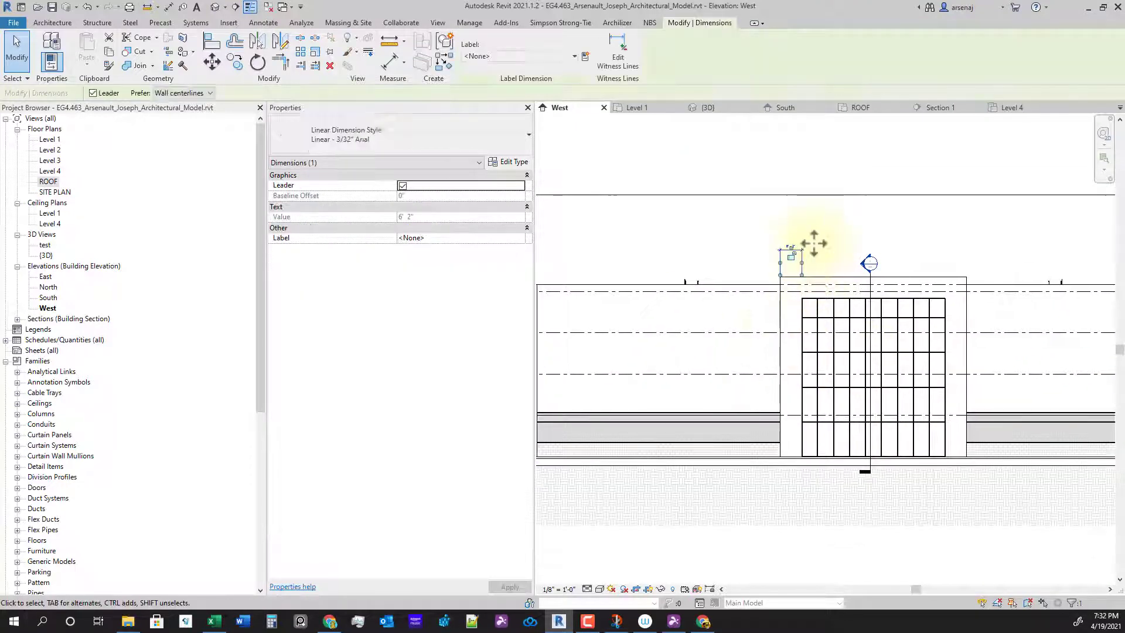
scroll(850, 352, "down", 4)
middle_click_drag(926, 401, 818, 423)
scroll(903, 411, "up", 3)
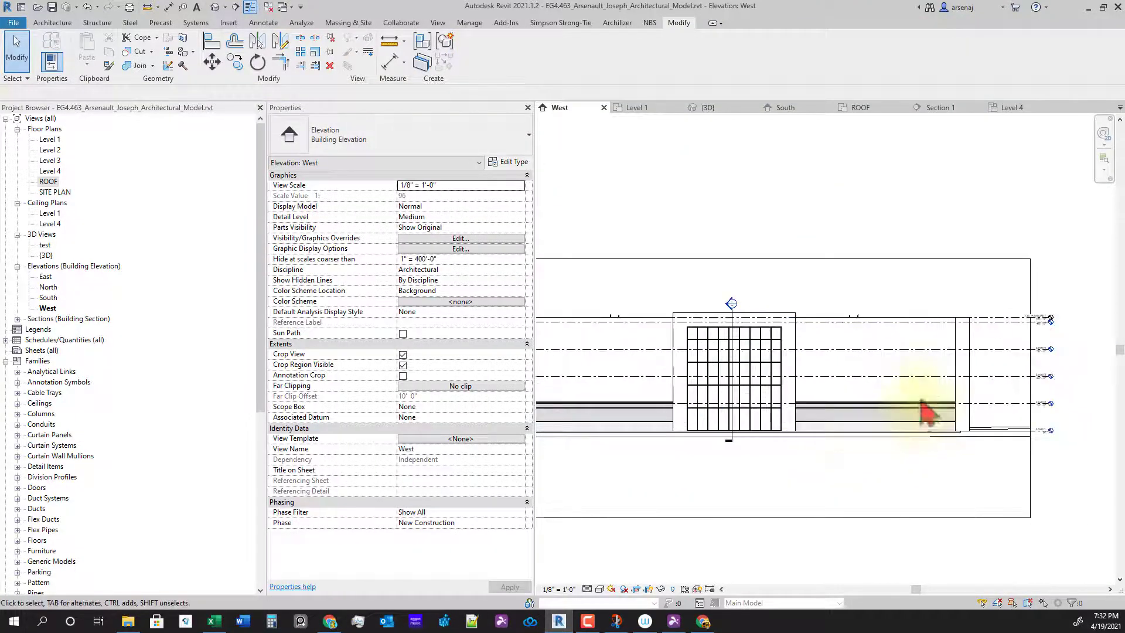
In the Level 1 plan, trim the southeast column's north wall and the east stacked wall to a corner
left_click(636, 108)
scroll(909, 402, "up", 4)
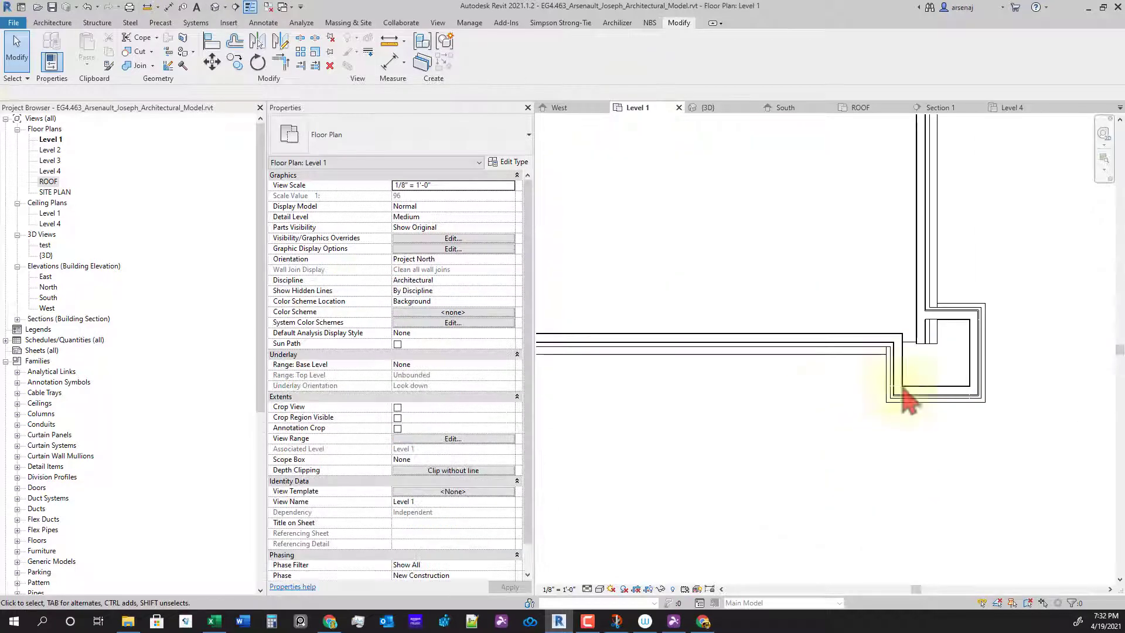
key("t")
key("r")
left_click(980, 307)
left_click(941, 250)
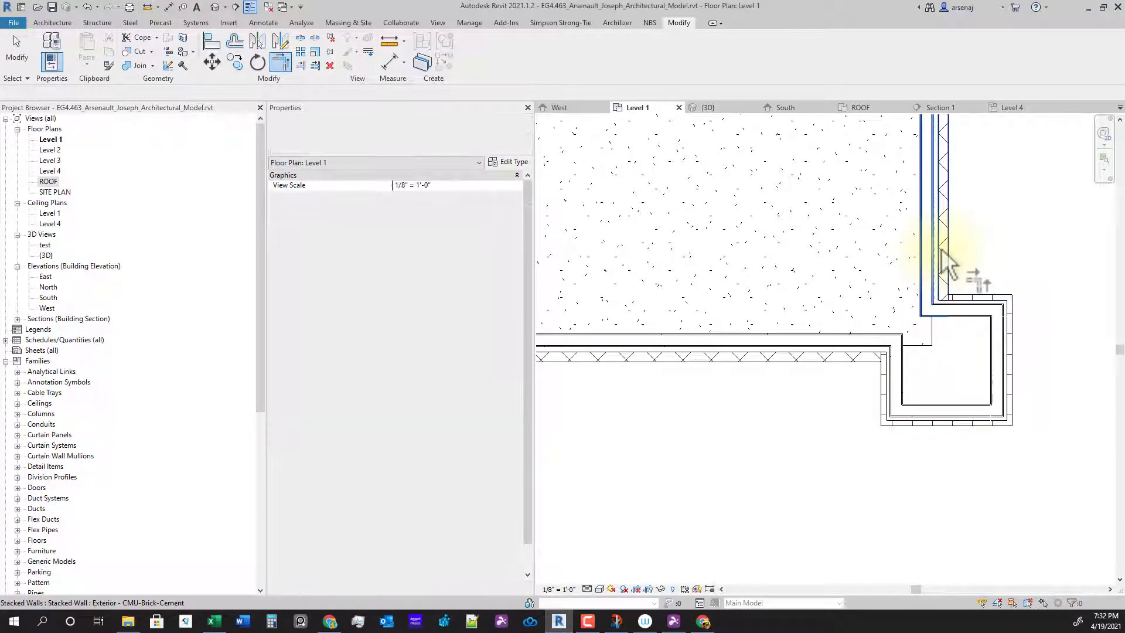
Pull the east stacked wall's north end back to the south face of the northeast corner column
scroll(941, 250, "down", 3)
middle_click_drag(967, 204, 966, 483)
scroll(953, 352, "down", 2)
middle_click_drag(961, 264, 964, 480)
middle_click_drag(952, 234, 970, 469)
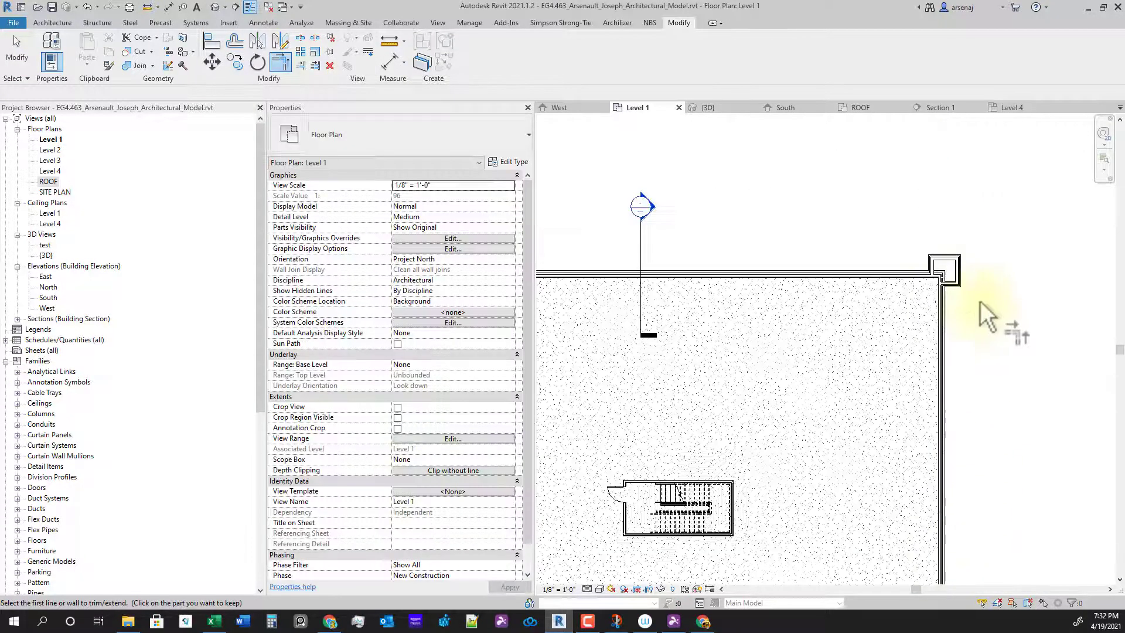
scroll(973, 300, "up", 3)
middle_click_drag(941, 310, 930, 413)
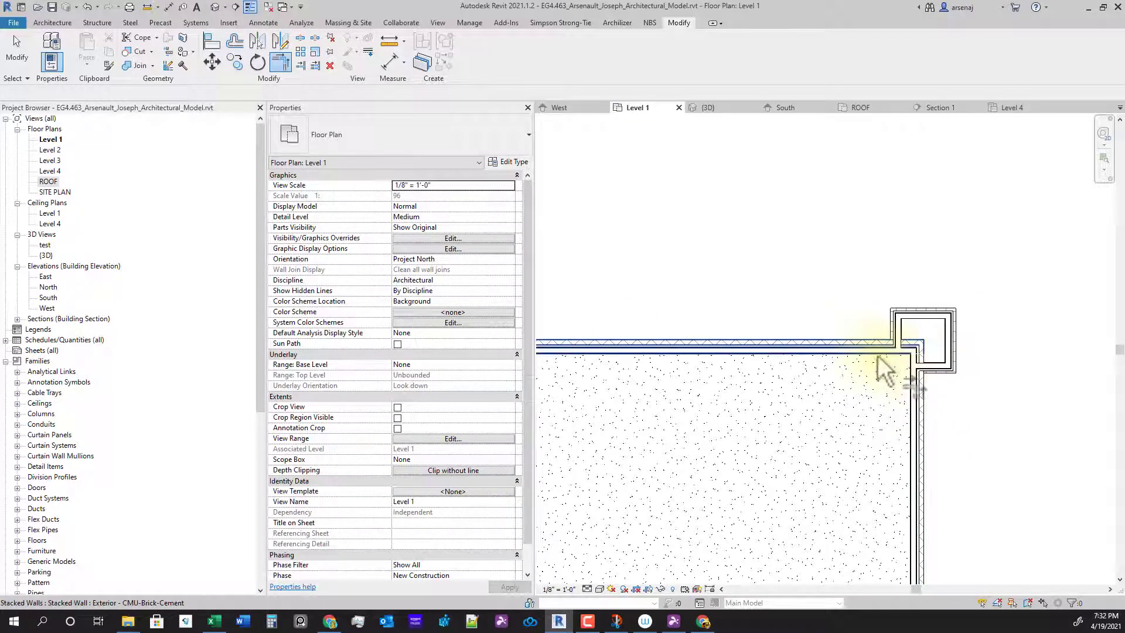
left_click(918, 387)
scroll(927, 379, "up", 2)
middle_click_drag(937, 314, 923, 222)
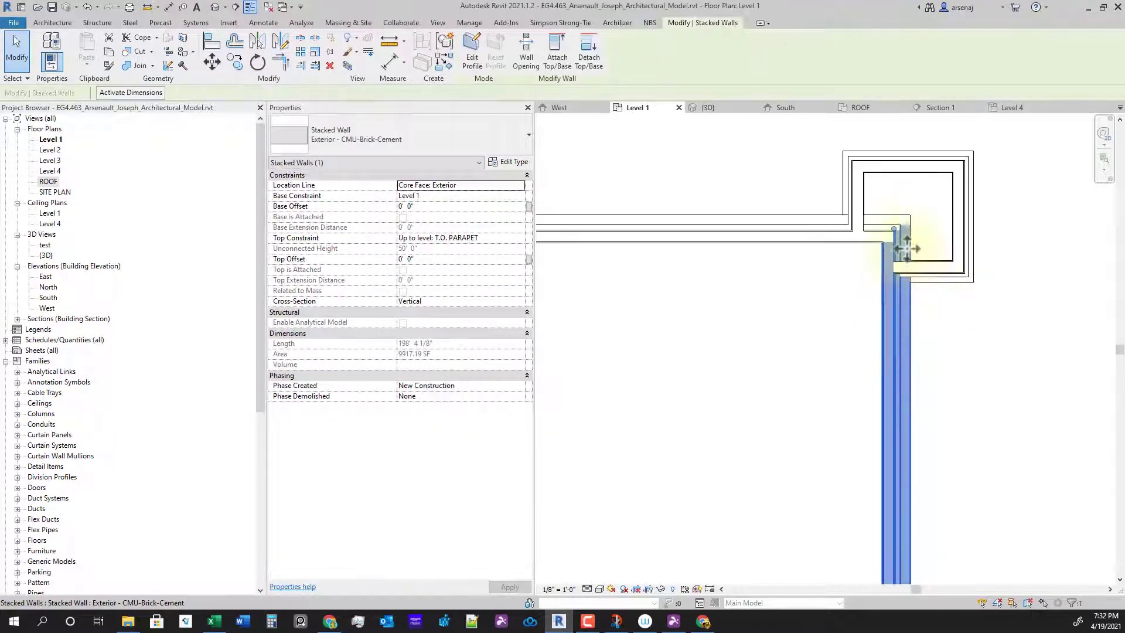
left_click_drag(900, 275, 896, 285)
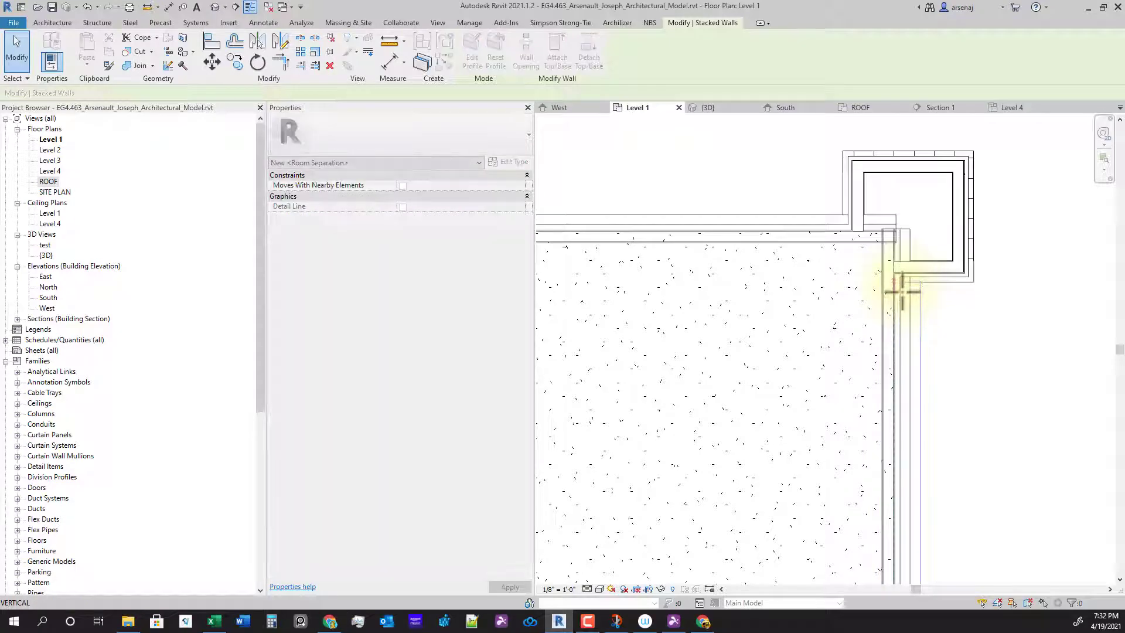
left_click(911, 595)
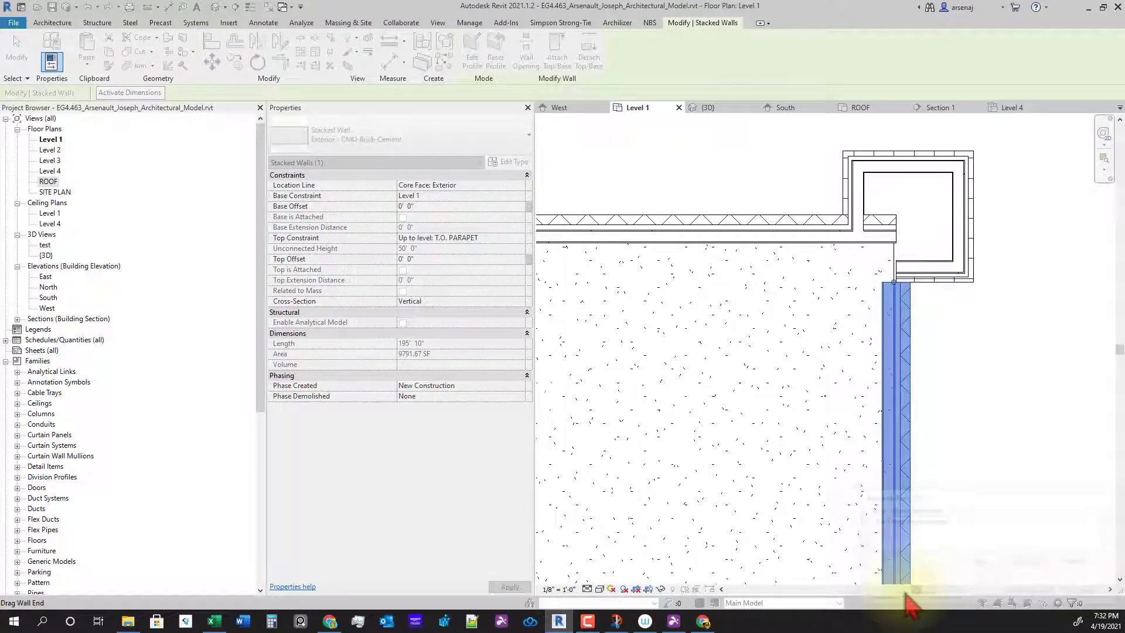
Trim the east stacked wall and the northeast column's south wall to a clean corner
scroll(917, 460, "down", 3)
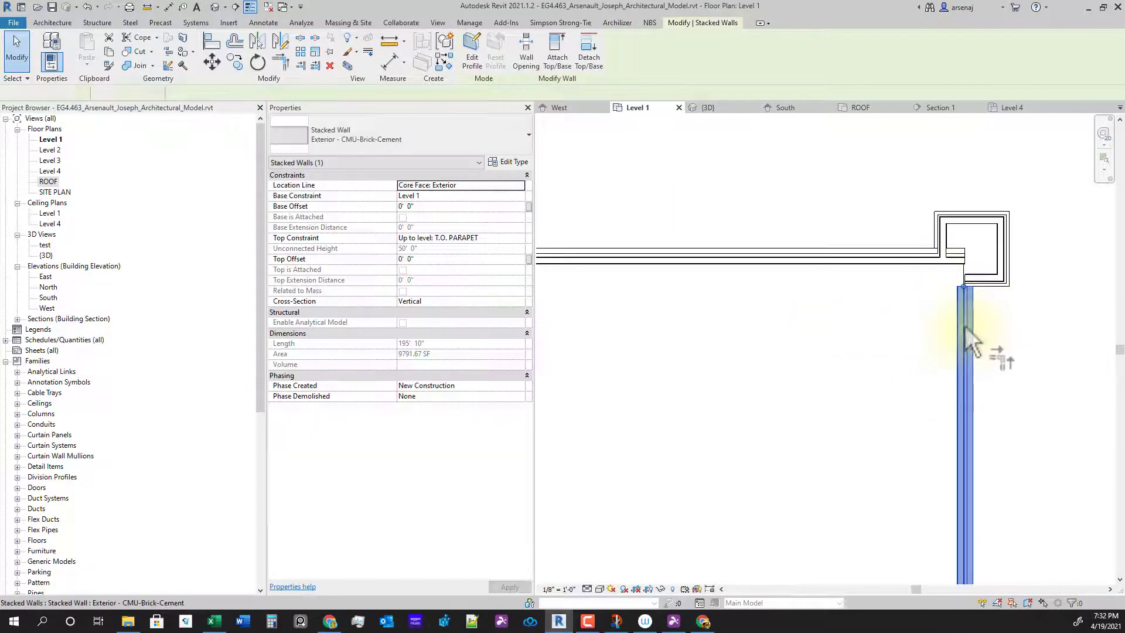
left_click(997, 340)
scroll(984, 309, "up", 3)
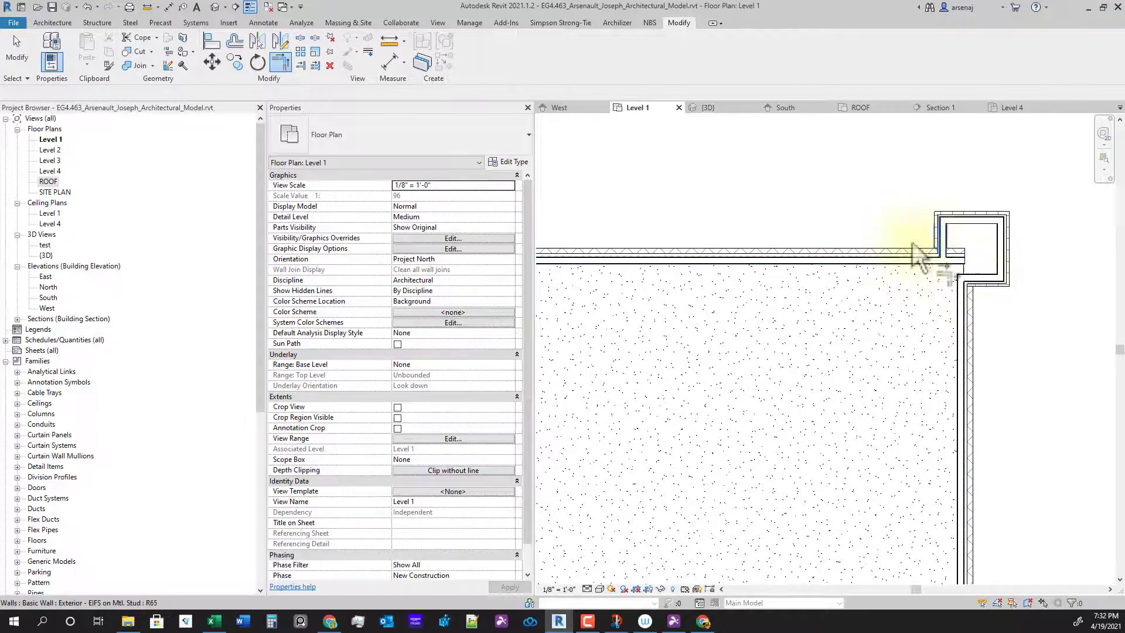
Pull the north stacked wall's west end back to the east wall of the northwest corner column
middle_click_drag(762, 330, 1021, 309)
scroll(887, 310, "up", 2)
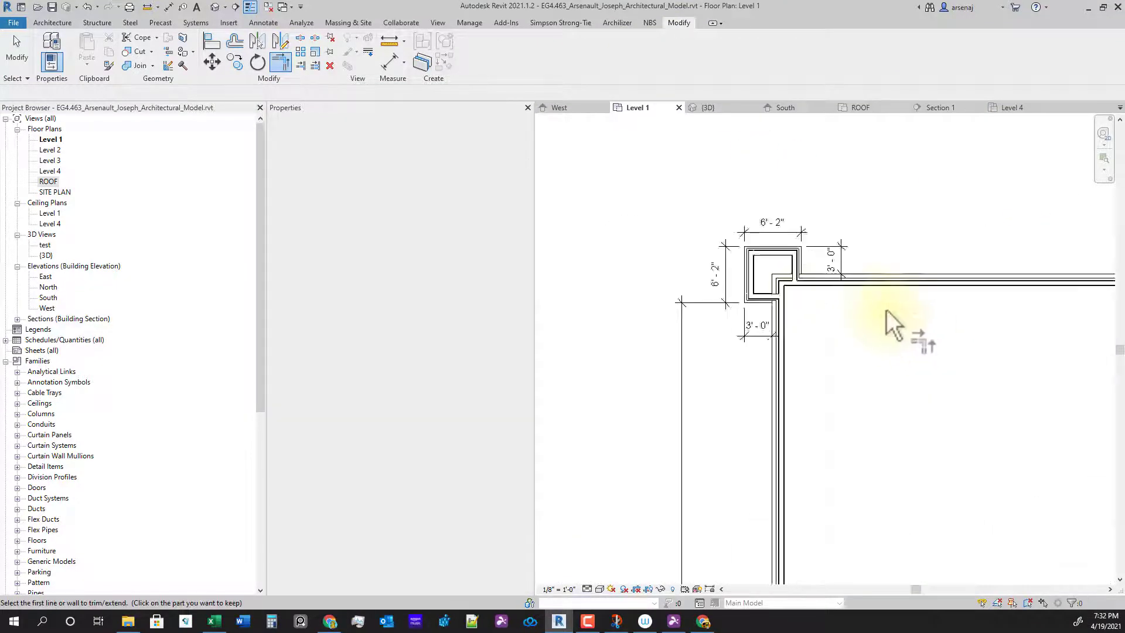
key("Escape")
left_click(792, 273)
scroll(764, 270, "up", 1)
left_click(763, 265)
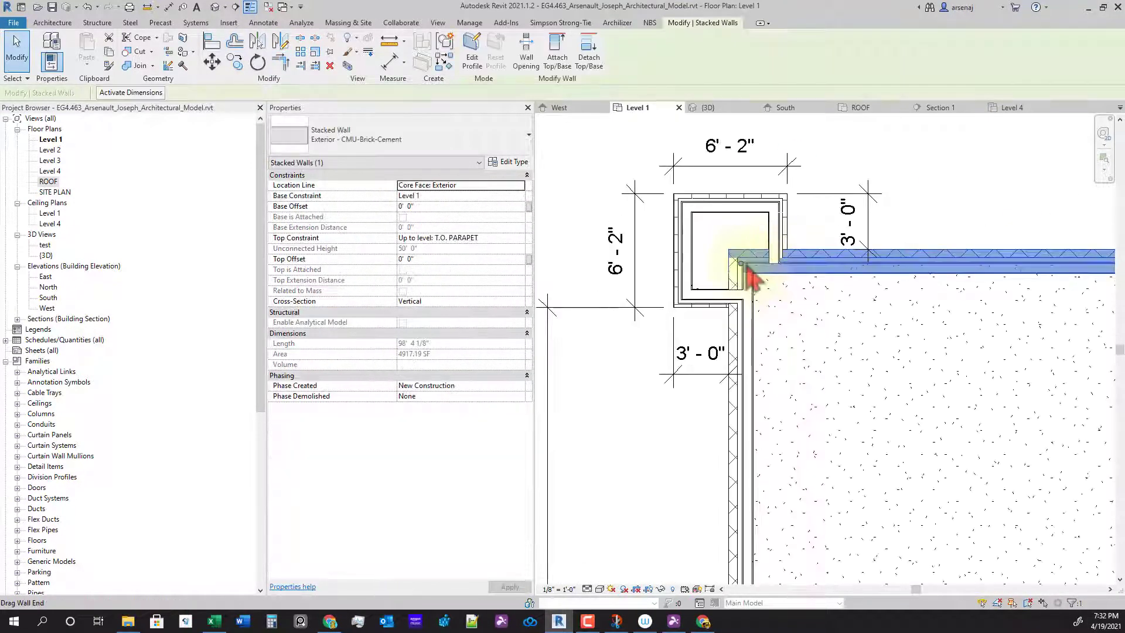
left_click_drag(782, 270, 781, 268)
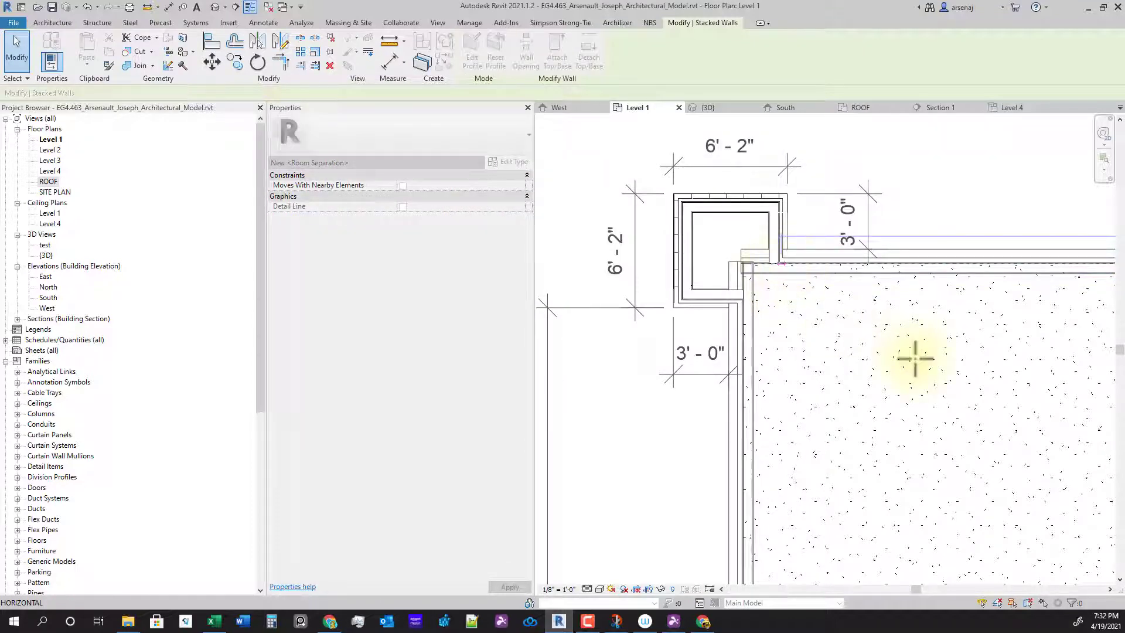
left_click_drag(916, 358, 862, 351)
Pull the west stacked wall's north end back to the south wall of the northwest corner column
left_click(747, 278)
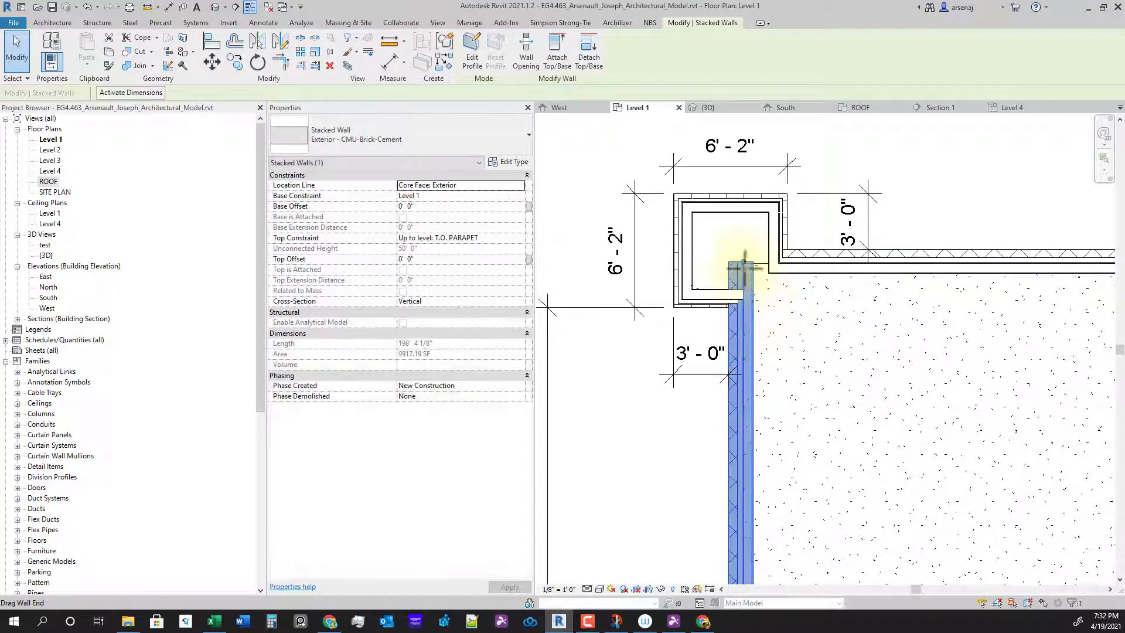
left_click_drag(744, 267, 767, 377)
scroll(762, 370, "down", 1)
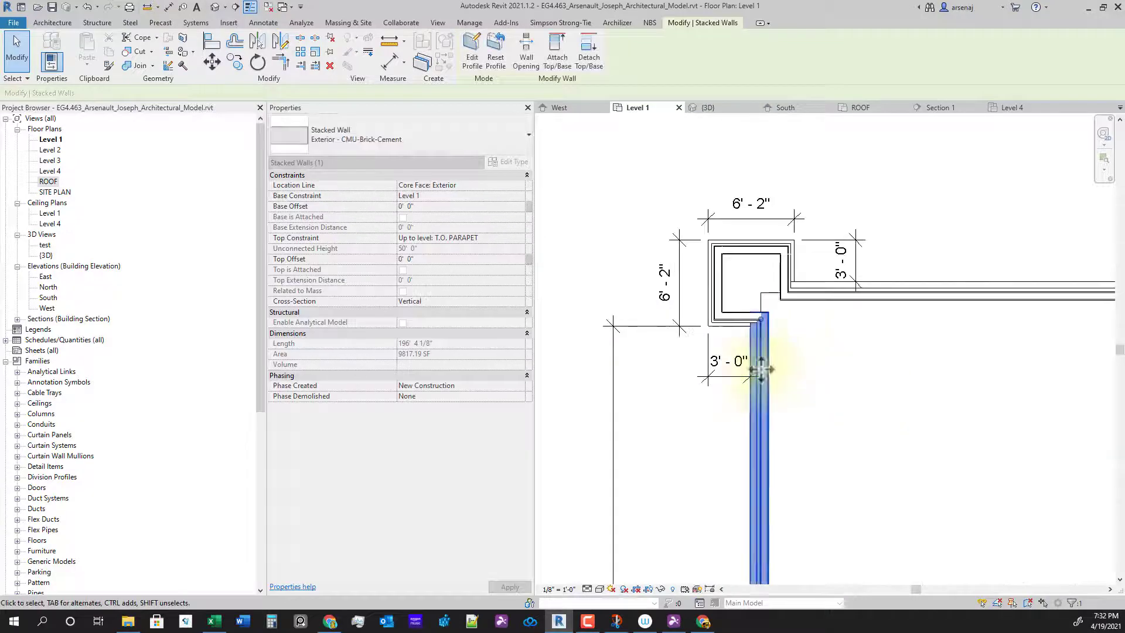
key("Escape")
Select the 3'-0" dimension below the northwest column, the 6'-2" dimension on its west side and the long west wall dimension
left_click(721, 377)
left_click(681, 309, "ctrl")
left_click(646, 326, "ctrl")
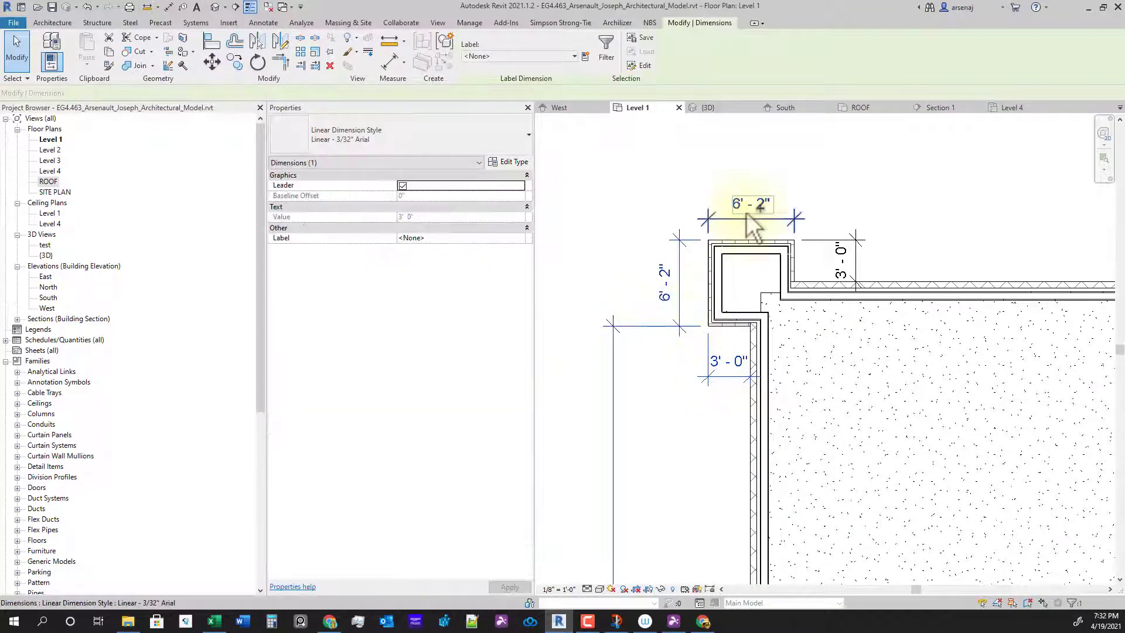
Delete the five dimensions around the building's northwest corner pier
left_click(752, 225, "ctrl")
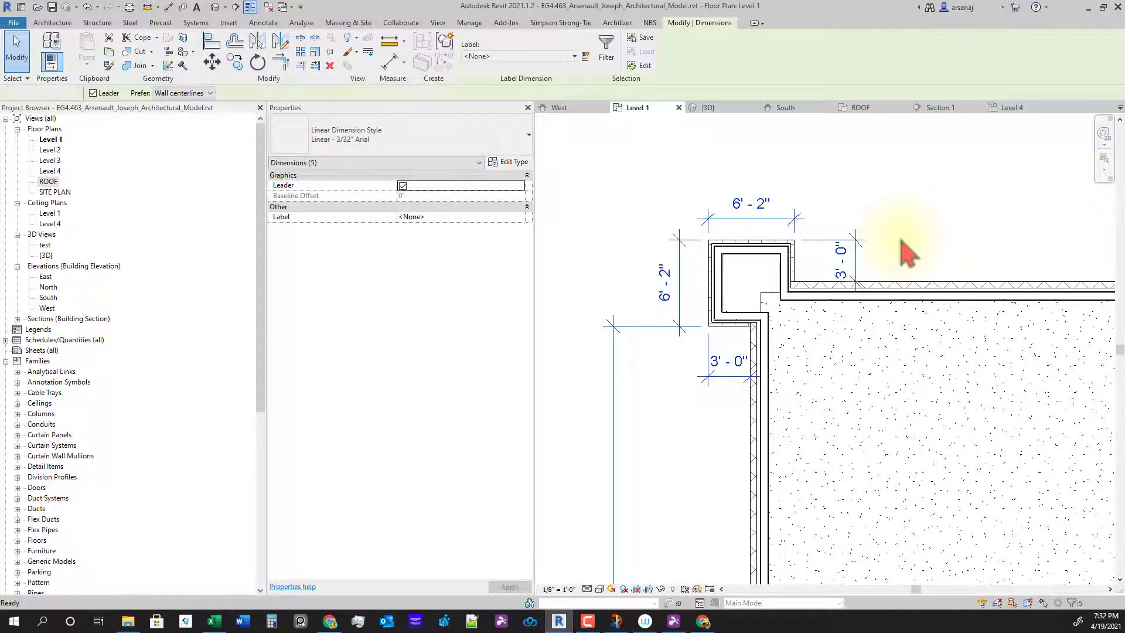
key("Escape")
Examine how the west exterior stacked wall runs through the two pilasters on either side of the storefront
scroll(820, 305, "down", 4)
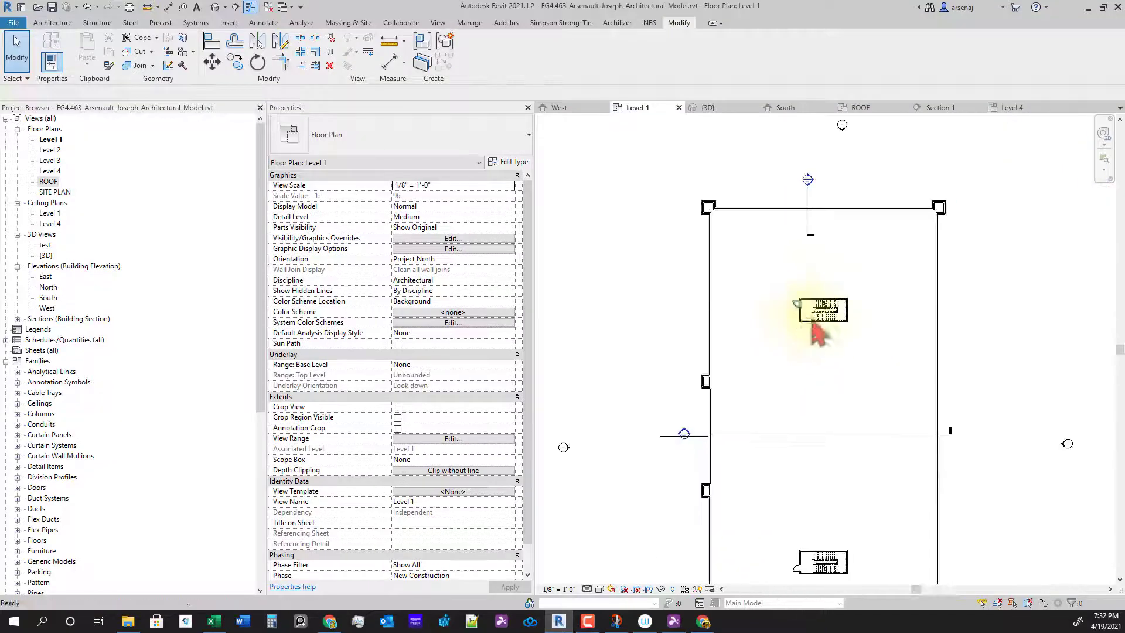
scroll(815, 321, "down", 2)
middle_click_drag(859, 569, 841, 442)
scroll(826, 451, "up", 3)
scroll(703, 258, "up", 5)
middle_click_drag(680, 267, 850, 337)
scroll(780, 386, "up", 6)
scroll(775, 352, "down", 1)
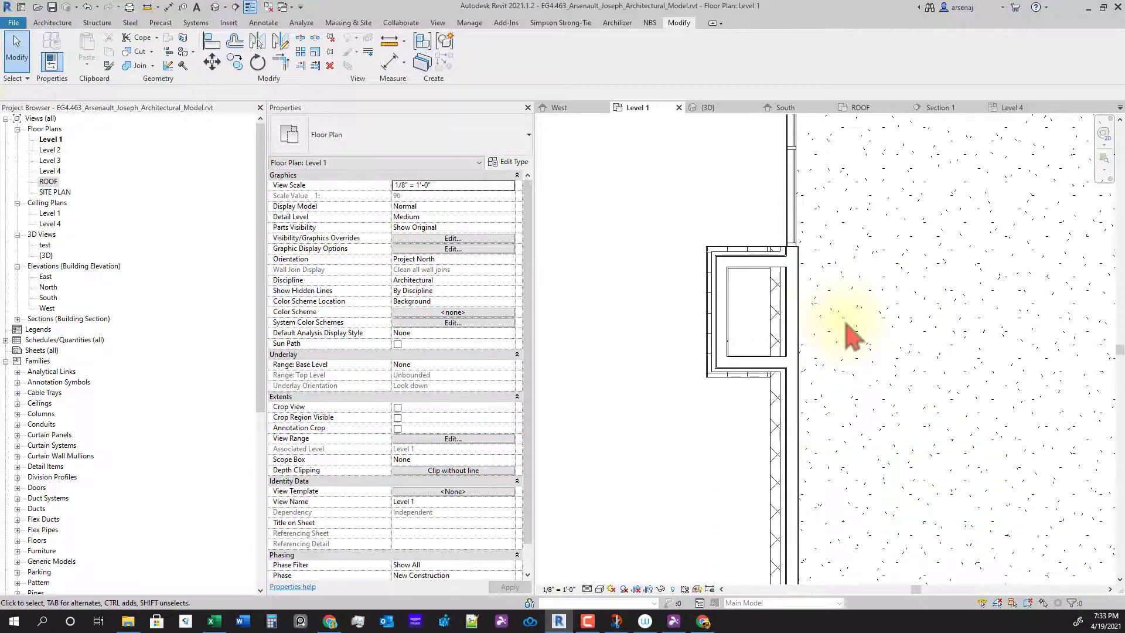
left_click(770, 491)
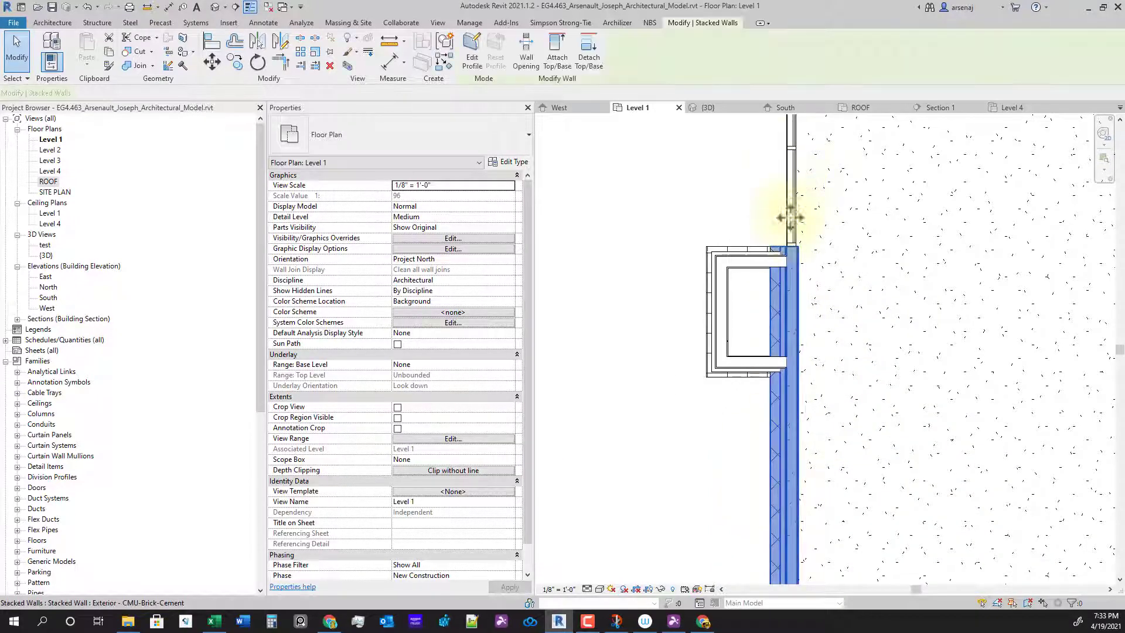
scroll(828, 249, "down", 2)
middle_click_drag(829, 251, 836, 338)
scroll(832, 199, "down", 2)
middle_click_drag(832, 201, 818, 315)
scroll(827, 203, "down", 3)
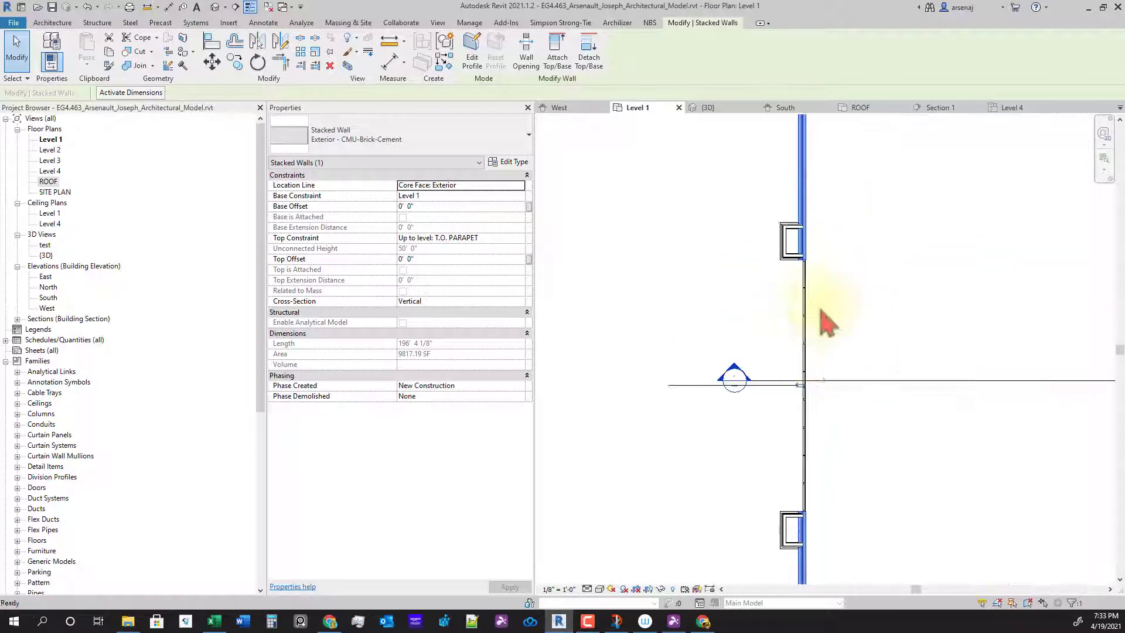
scroll(813, 309, "up", 1)
scroll(802, 308, "up", 1)
scroll(817, 240, "up", 2)
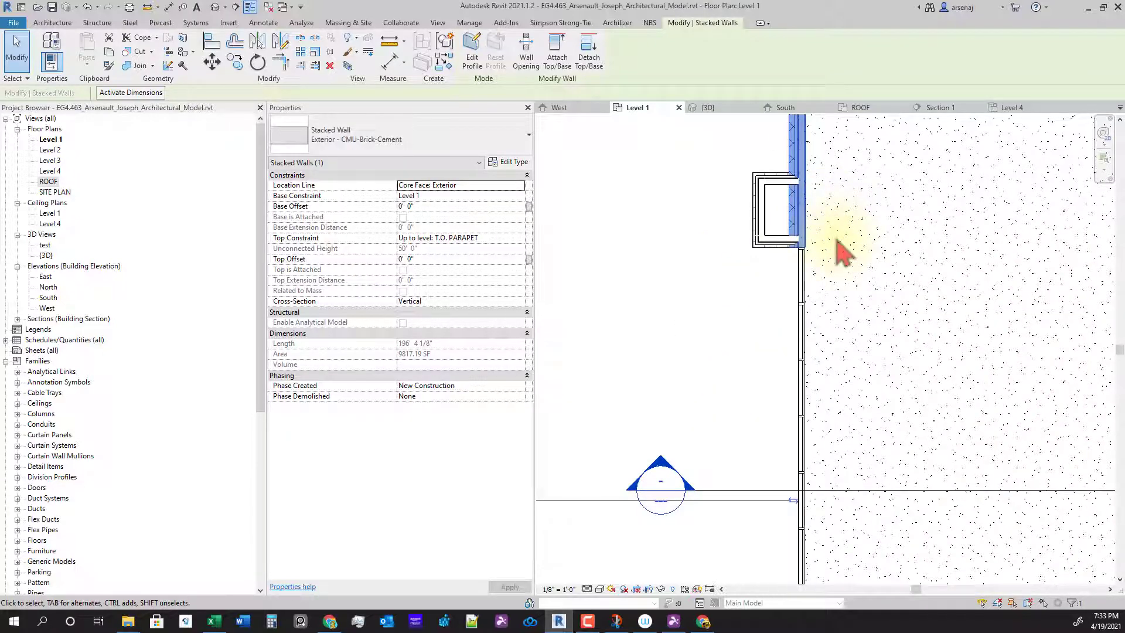
scroll(835, 296, "down", 1)
middle_click_drag(842, 362, 841, 294)
scroll(838, 321, "down", 1)
middle_click_drag(812, 530, 831, 397)
scroll(842, 469, "up", 1)
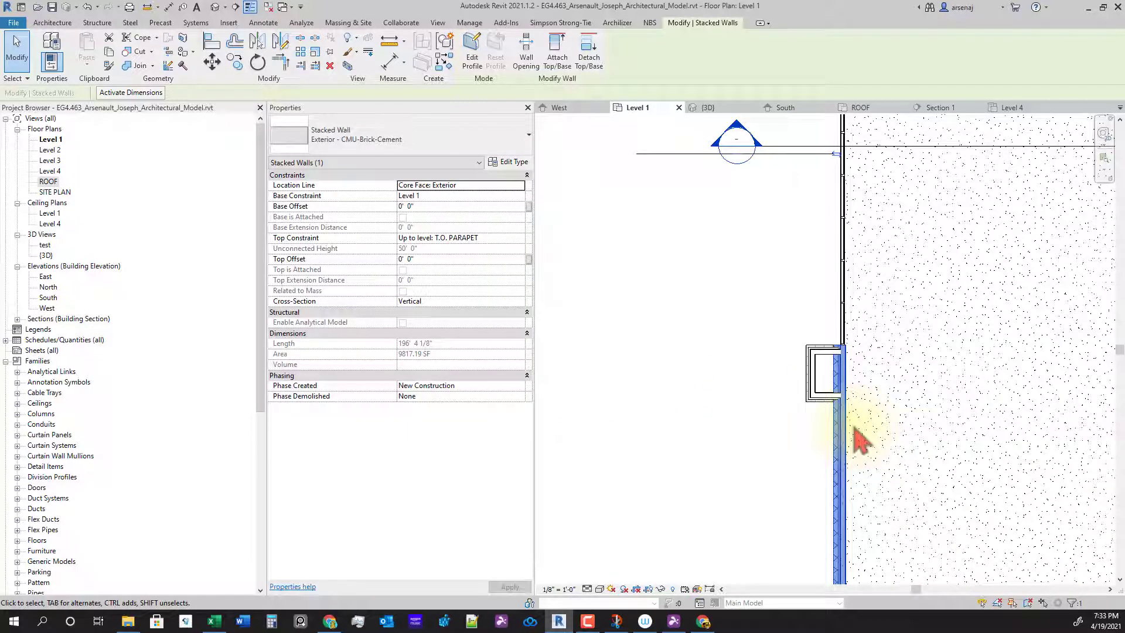
Split the west stacked wall inside both the south and north pilasters beside the storefront, without deleting the inner segment
key("s")
key("l")
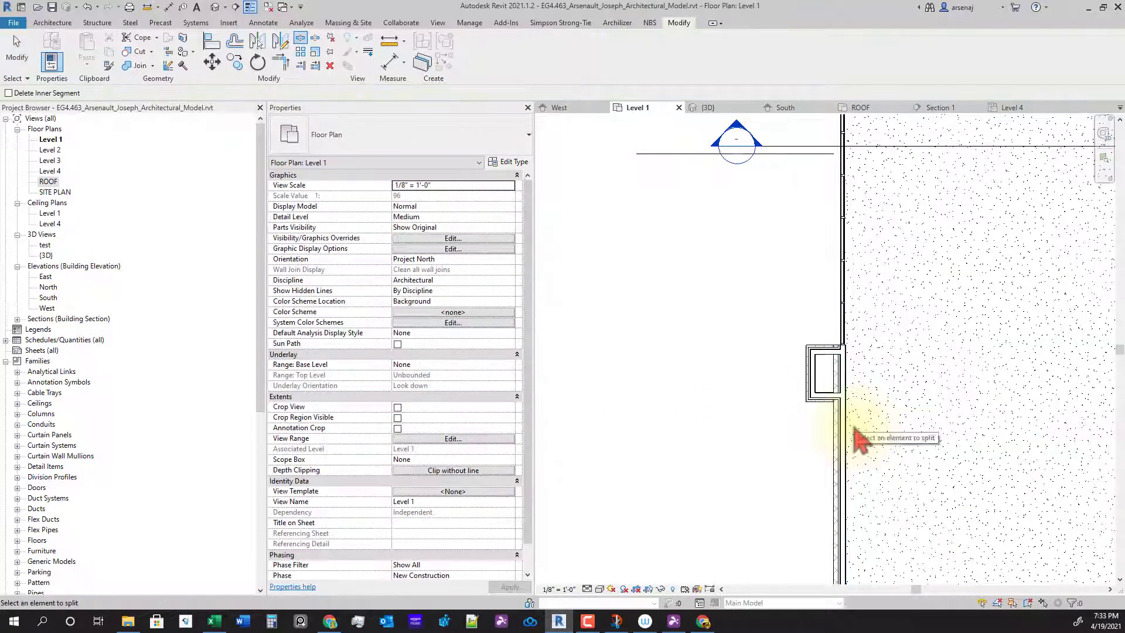
key("Escape")
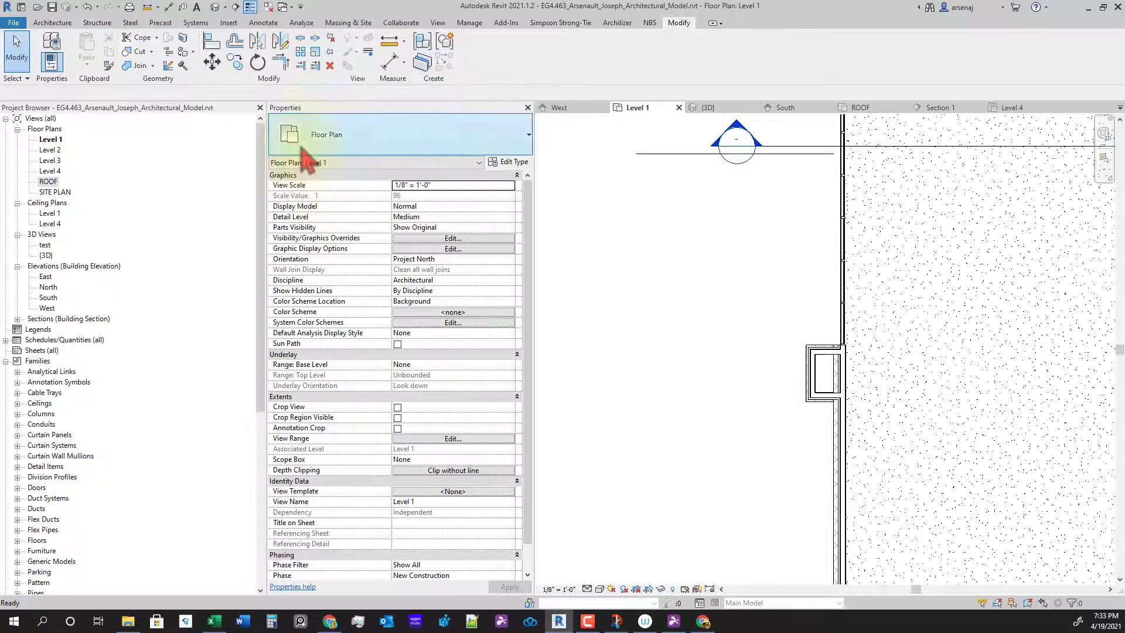
left_click(303, 49)
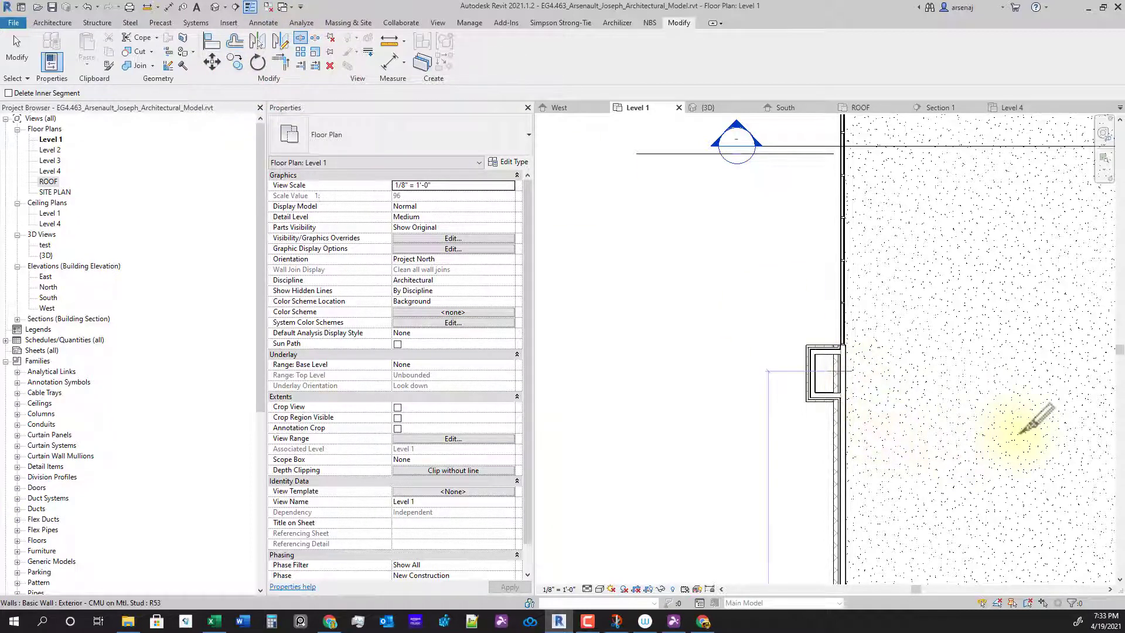
scroll(904, 283, "down", 3)
middle_click_drag(897, 366, 877, 522)
scroll(862, 276, "up", 3)
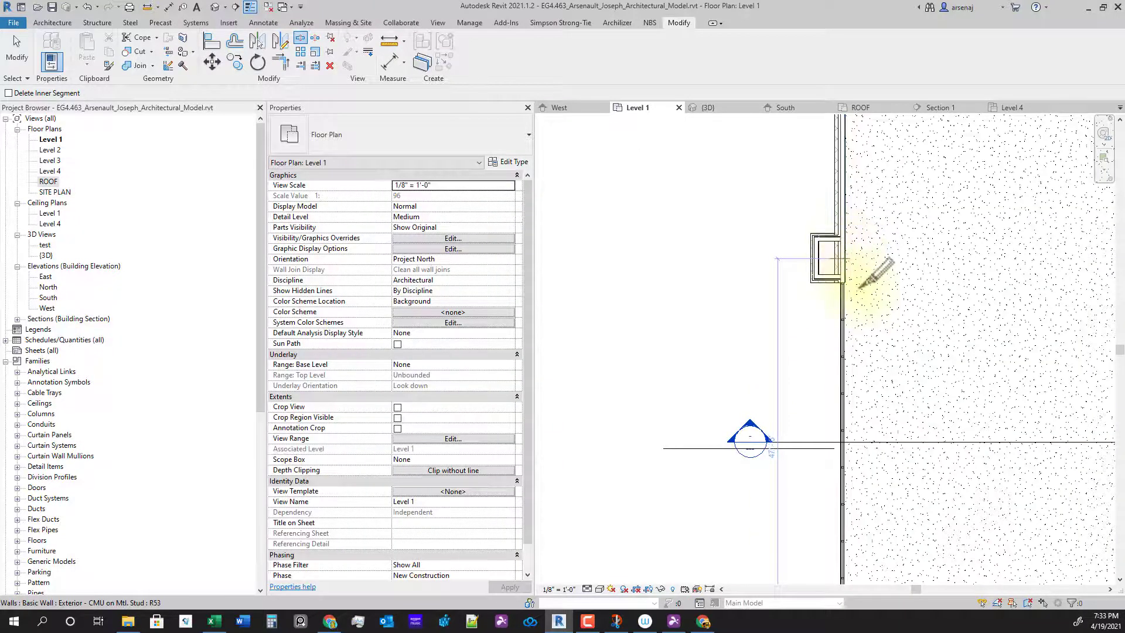
left_click(859, 287)
key("Escape")
Try to trim the southern stacked wall segment to a corner with the south pilaster's lower return wall
scroll(794, 307, "up", 1)
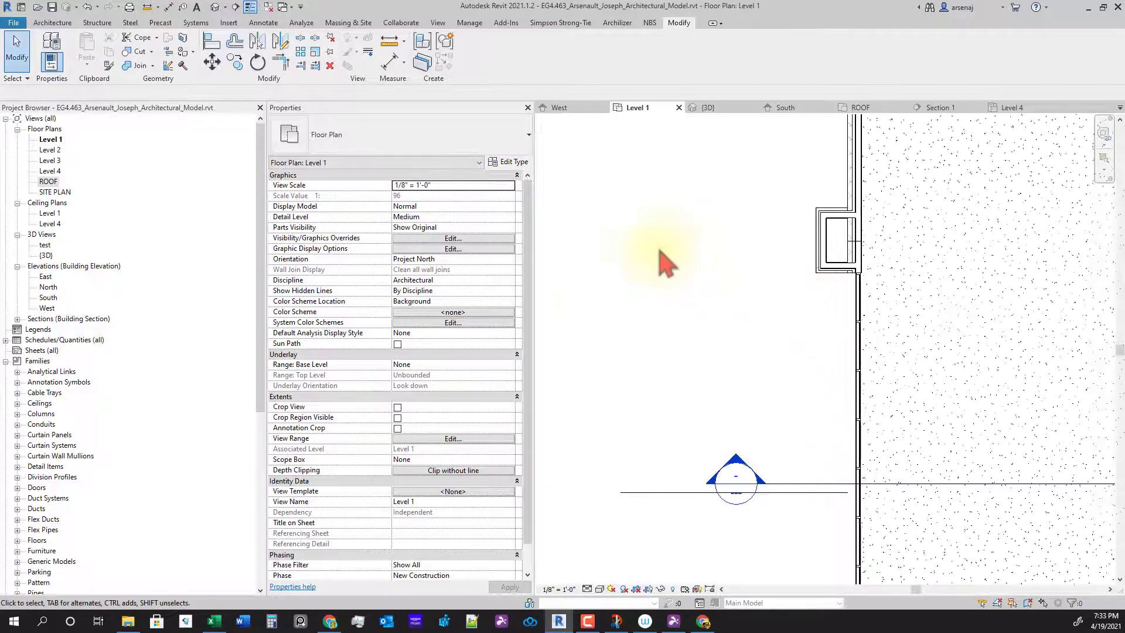
middle_click_drag(658, 246, 606, 282)
key("t")
key("r")
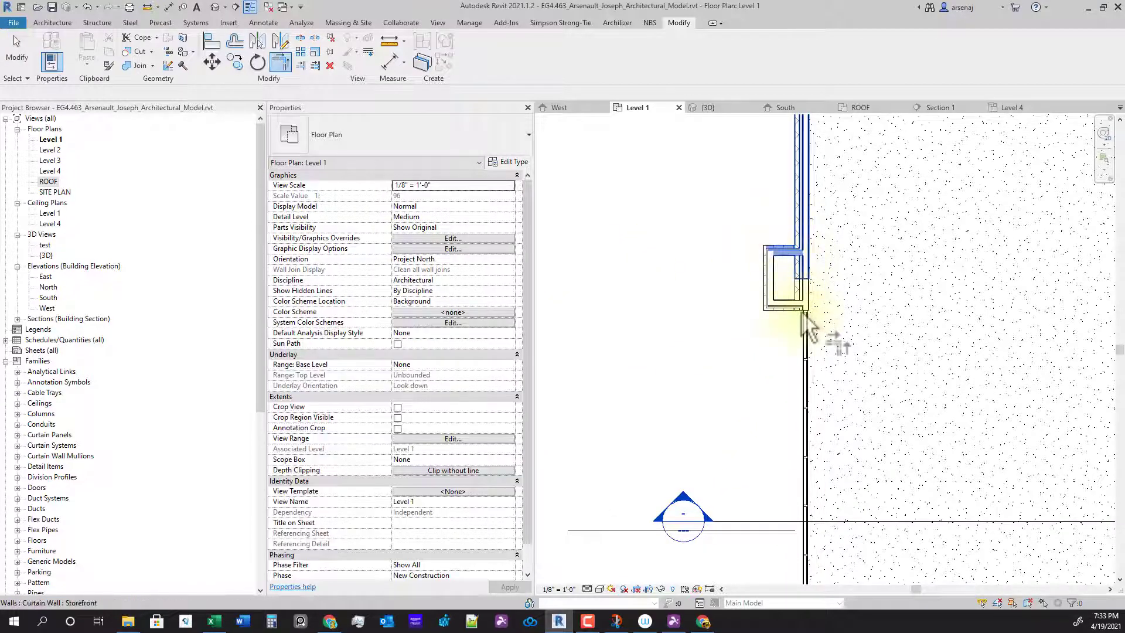
scroll(805, 319, "down", 2)
middle_click_drag(805, 319, 794, 158)
scroll(814, 278, "up", 2)
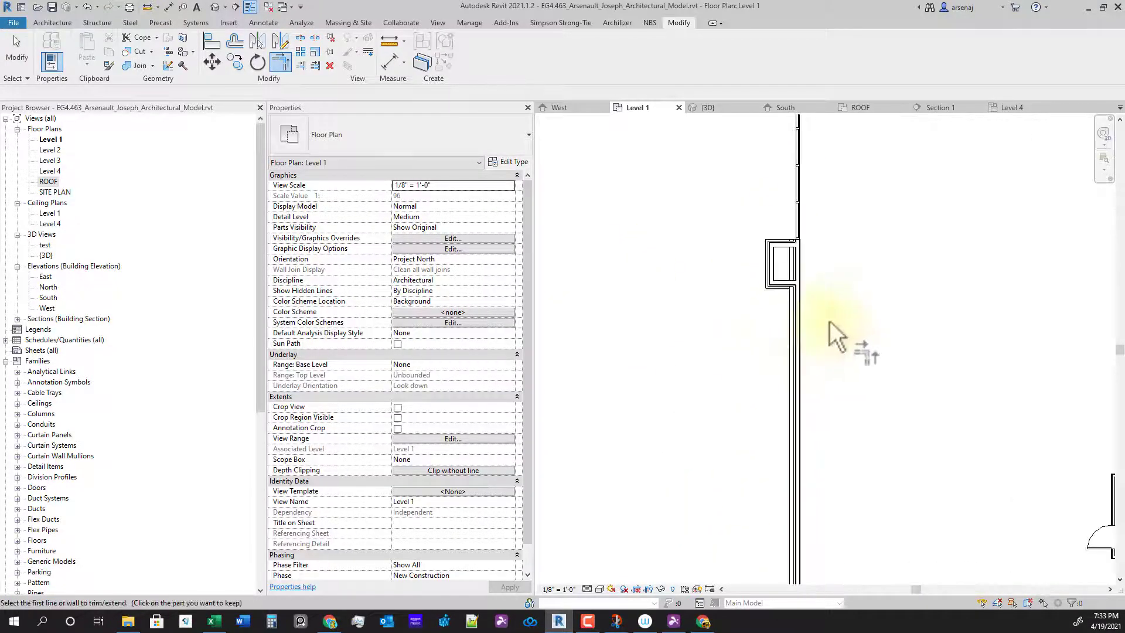
left_click(787, 291)
left_click(819, 367)
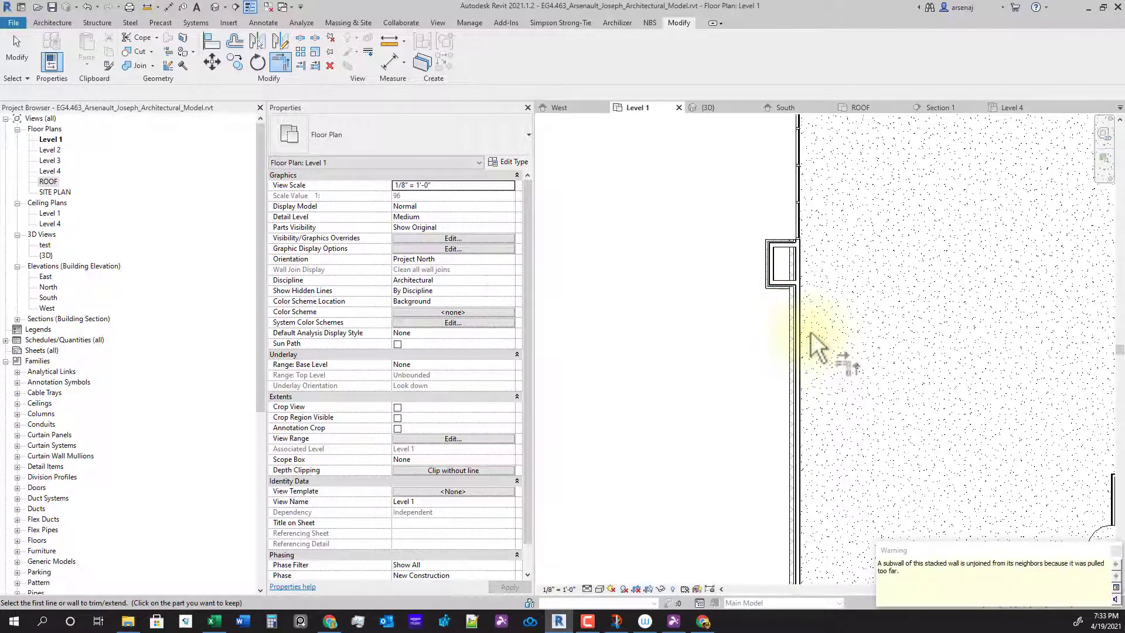
key("Escape")
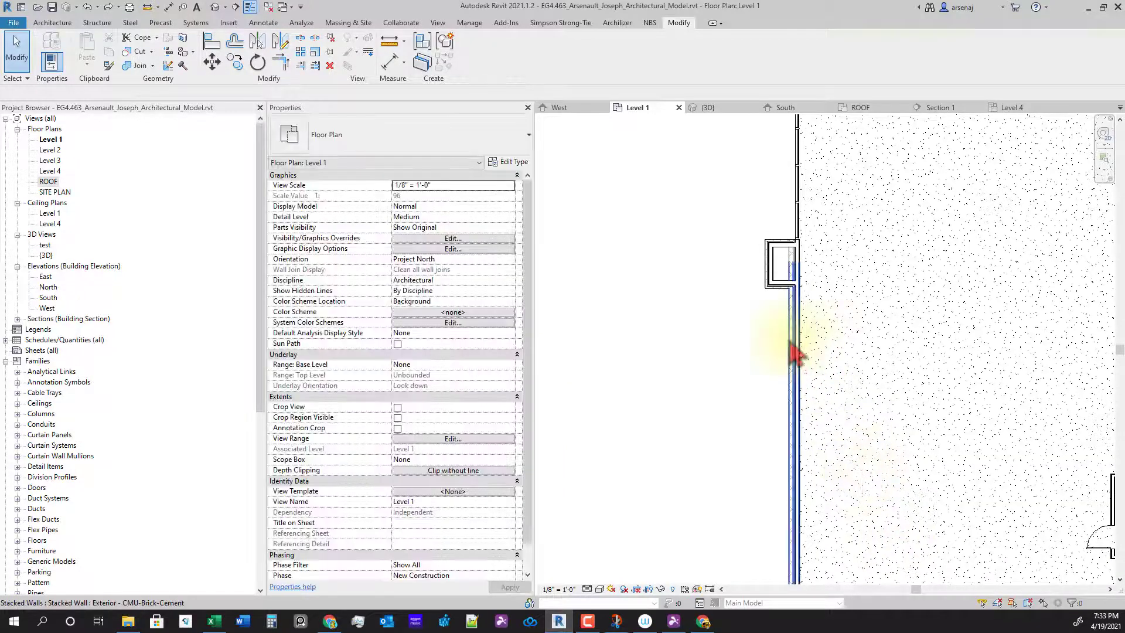
Shorten the southern stacked wall segment so its end meets the south pilaster's lower return wall
left_click(798, 352)
scroll(803, 281, "up", 4)
left_click_drag(788, 217, 787, 287)
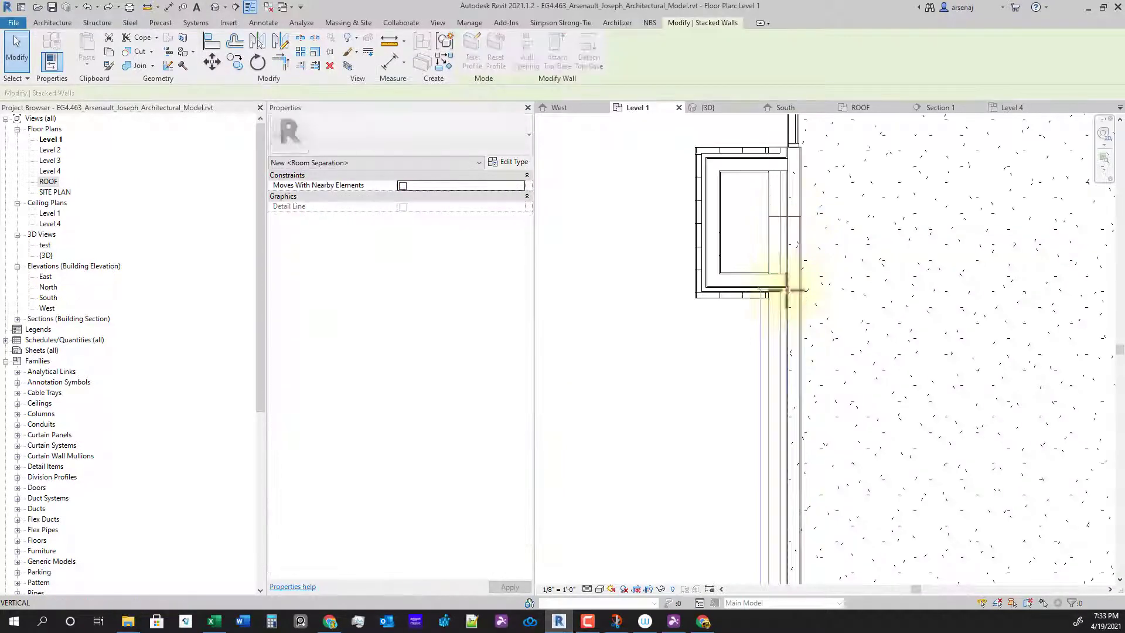
middle_click_drag(783, 264, 798, 365)
left_click(789, 362)
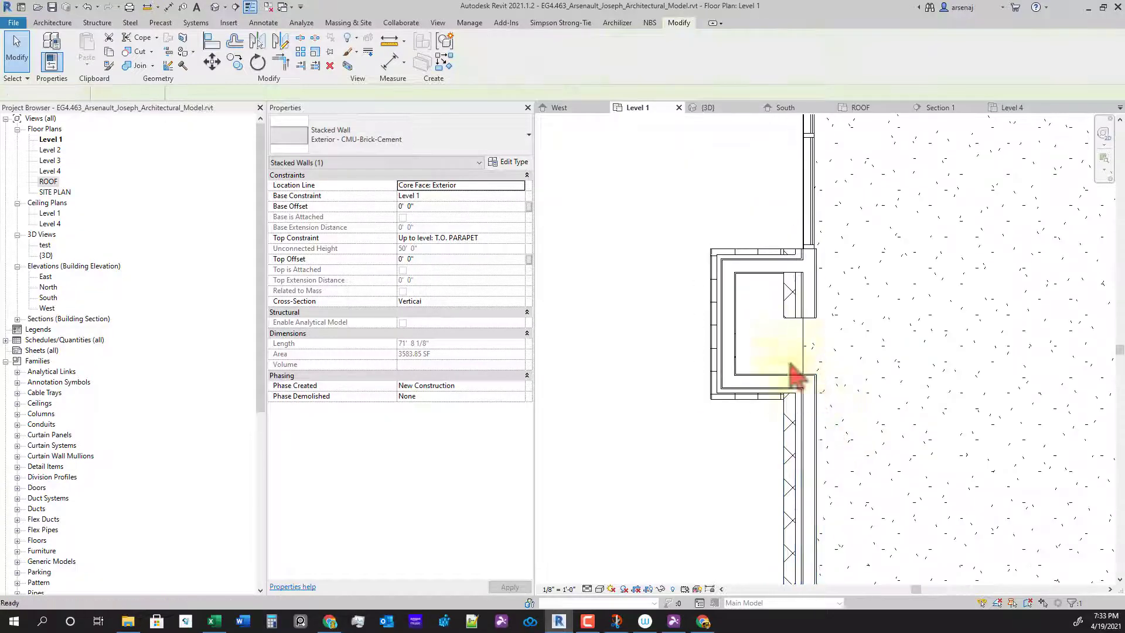
left_click(786, 322)
scroll(762, 317, "down", 1)
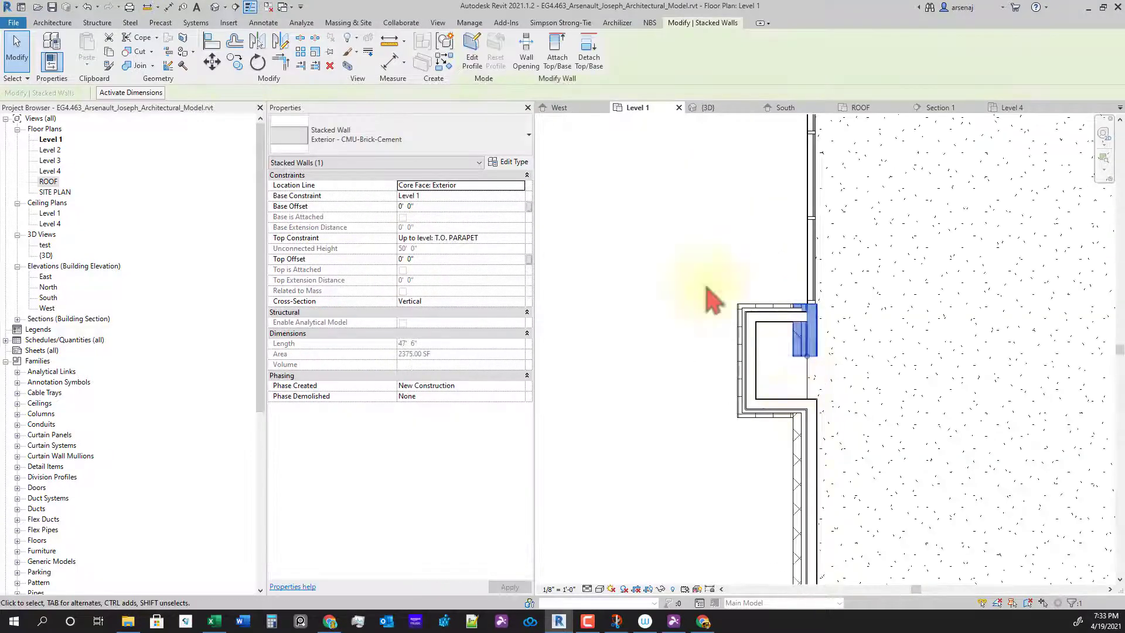
left_click(426, 142)
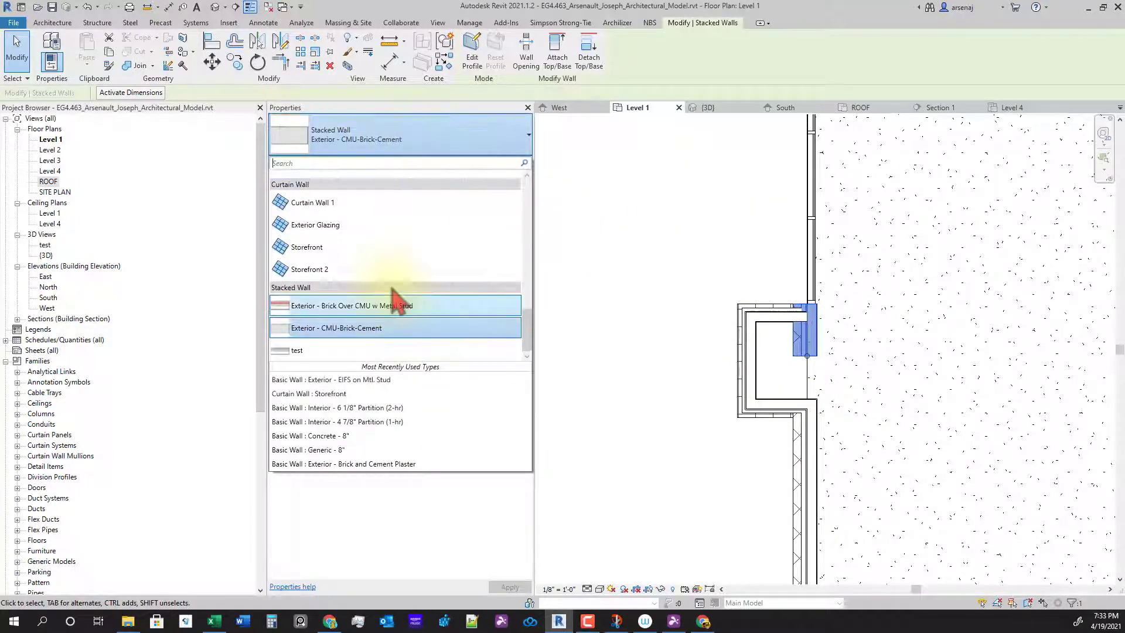
scroll(401, 296, "up", 2)
left_click(774, 381)
left_click(763, 318)
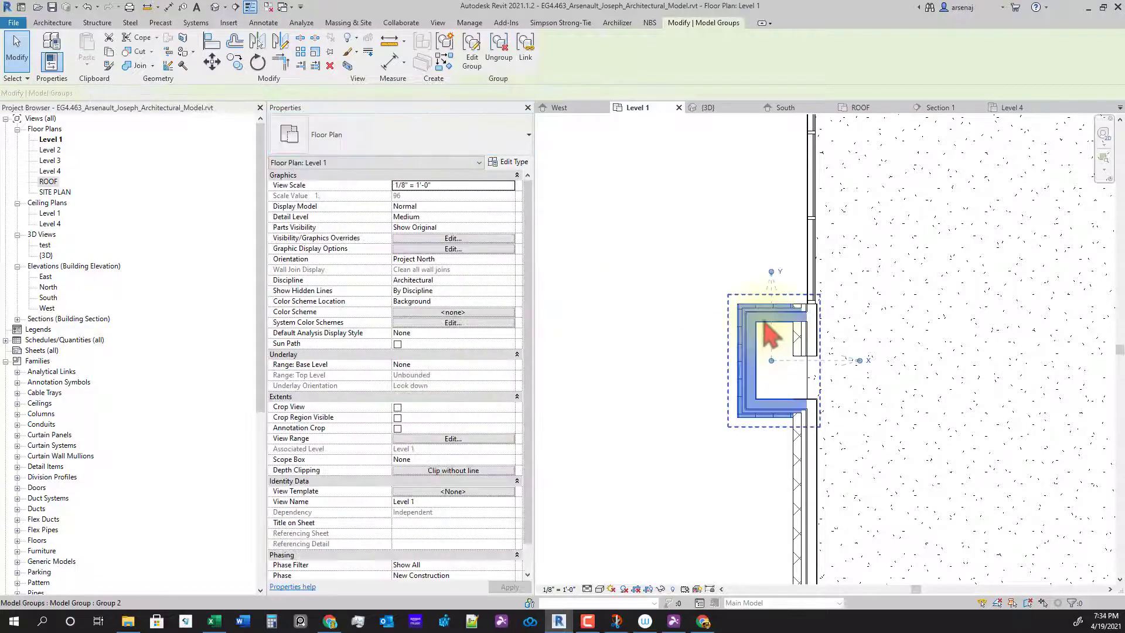
left_click(645, 315)
left_click(811, 351)
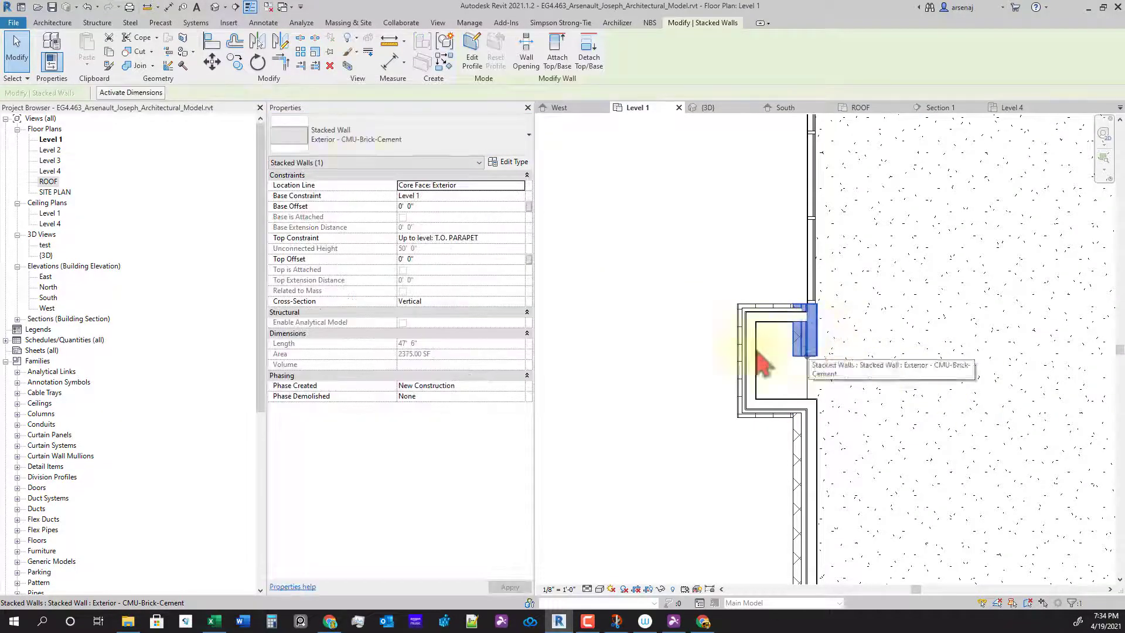
left_click(395, 151)
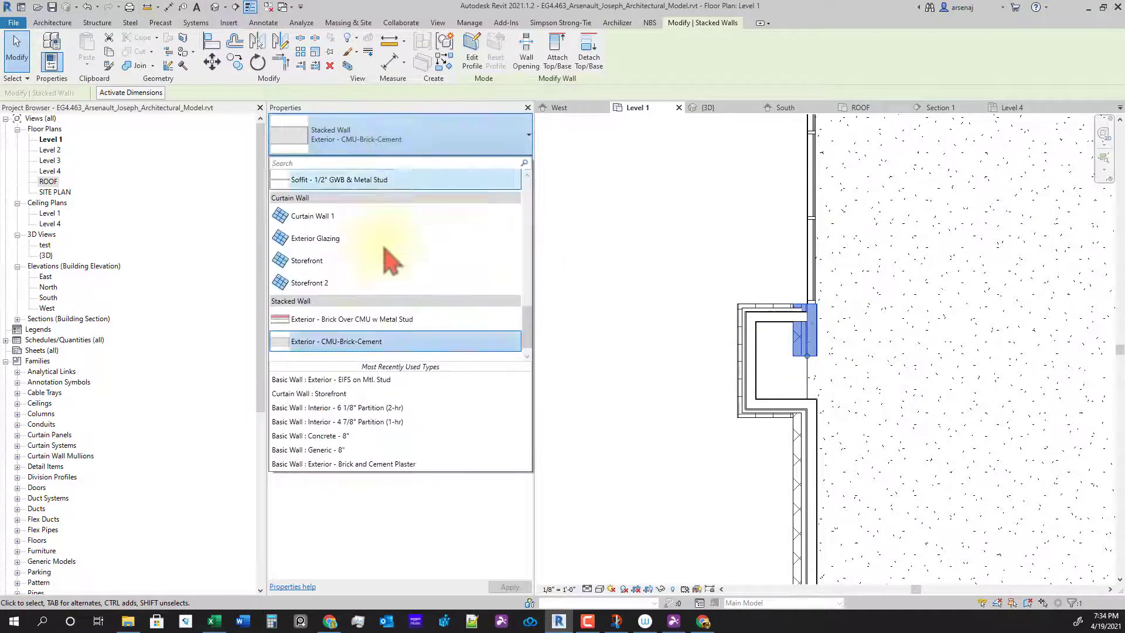
scroll(389, 289, "up", 5)
left_click(604, 252)
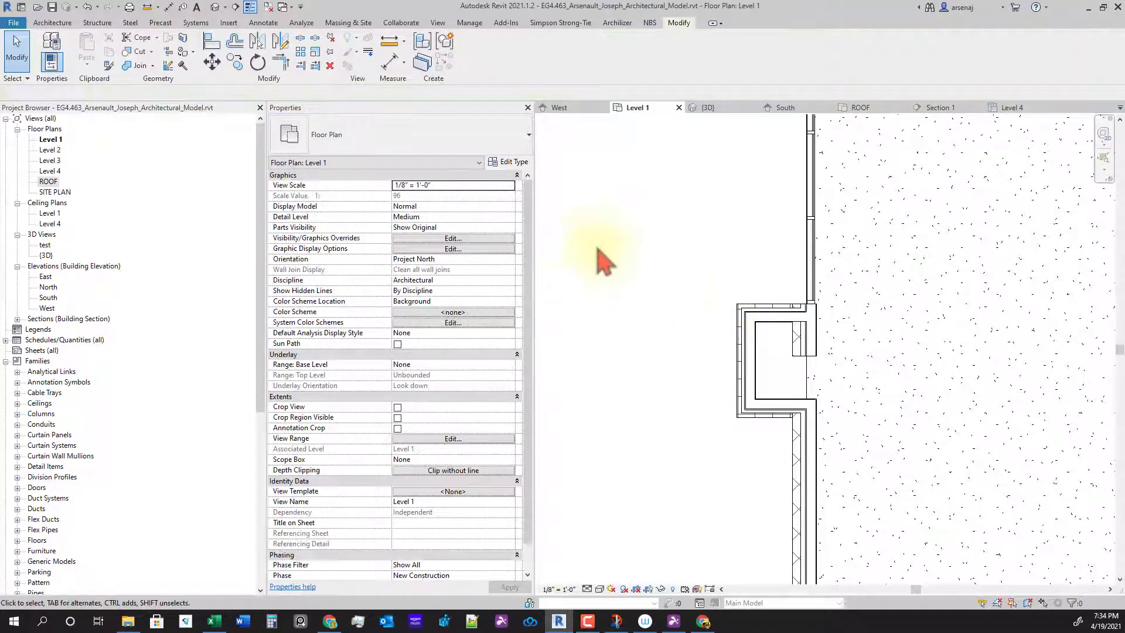
Change the wall segment between the two pilasters to Exterior - EIFS on Mtl. Stud with Match Type
left_click(109, 69)
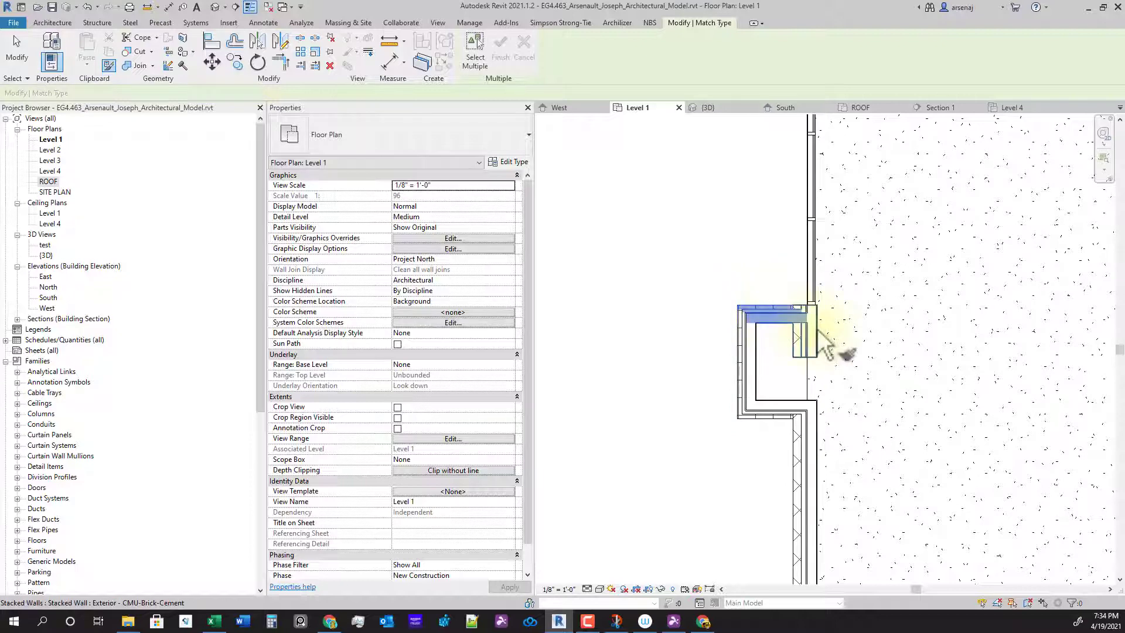
scroll(878, 413, "down", 5)
middle_click_drag(906, 533, 916, 294)
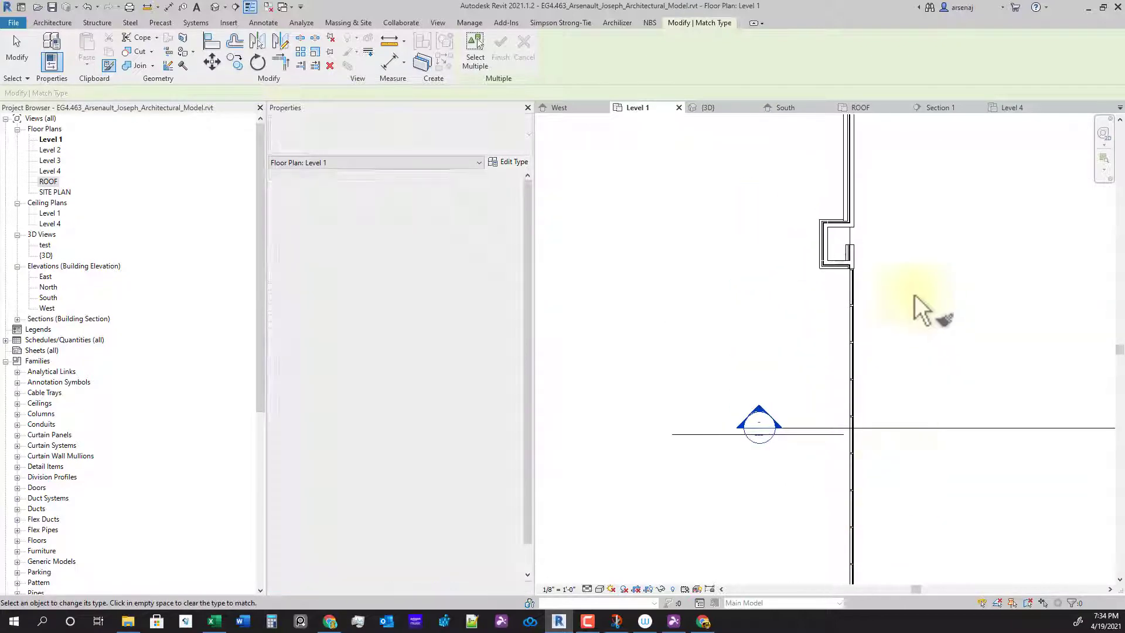
Try to trim the EIFS wall to a corner with the north pilaster's lower return wall
scroll(872, 258, "up", 5)
scroll(814, 310, "up", 2)
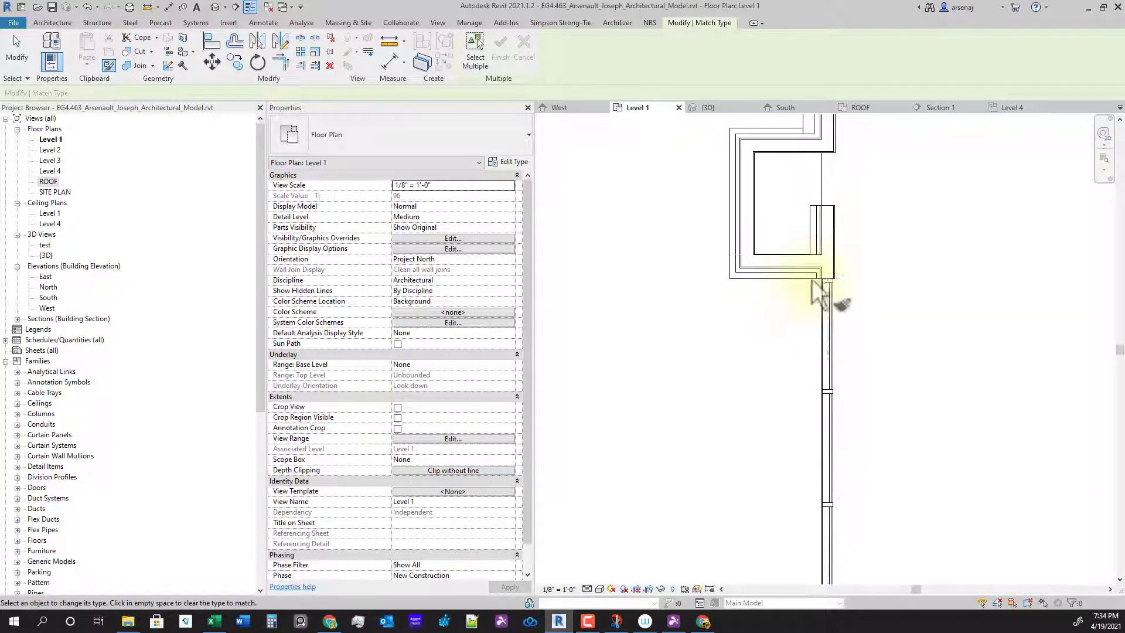
key("t")
key("r")
left_click(778, 275)
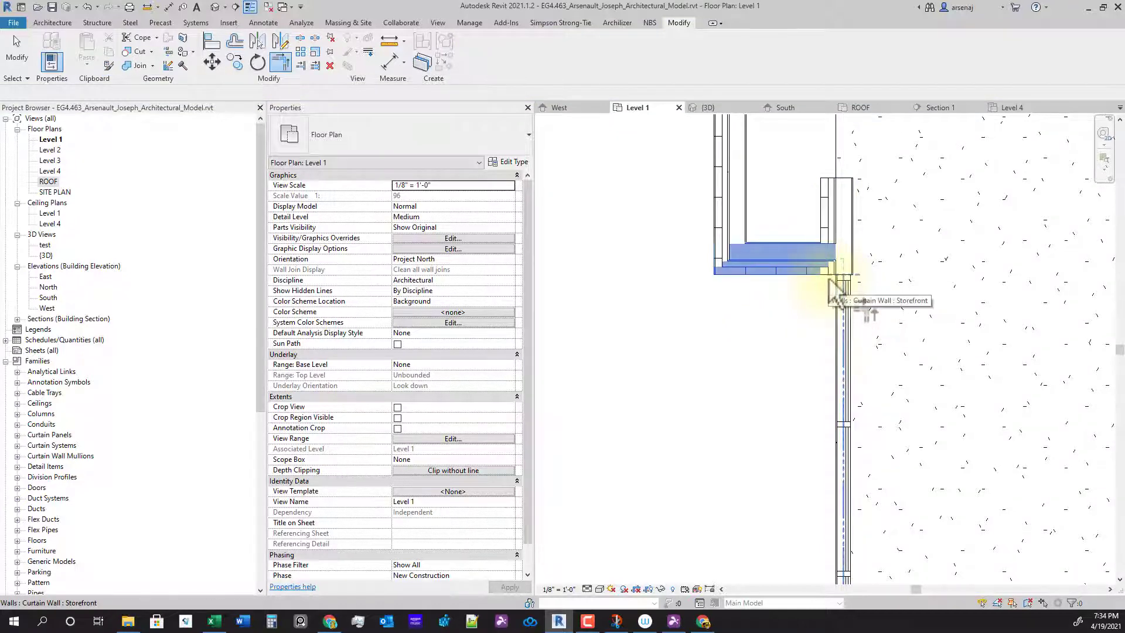
key("Tab")
left_click(829, 279)
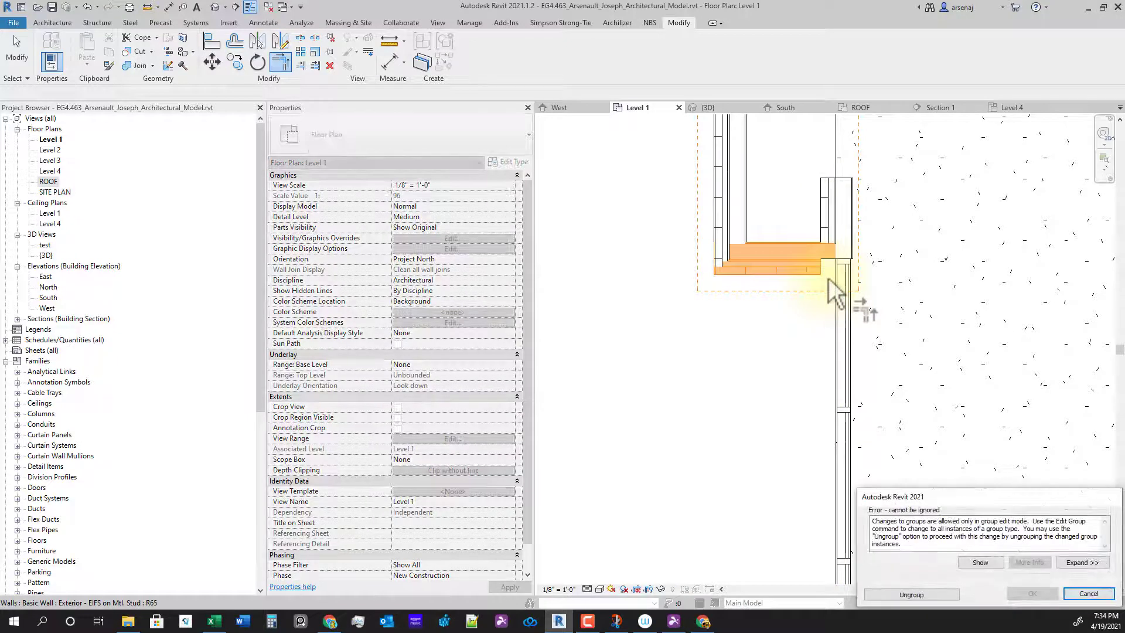
key("Escape")
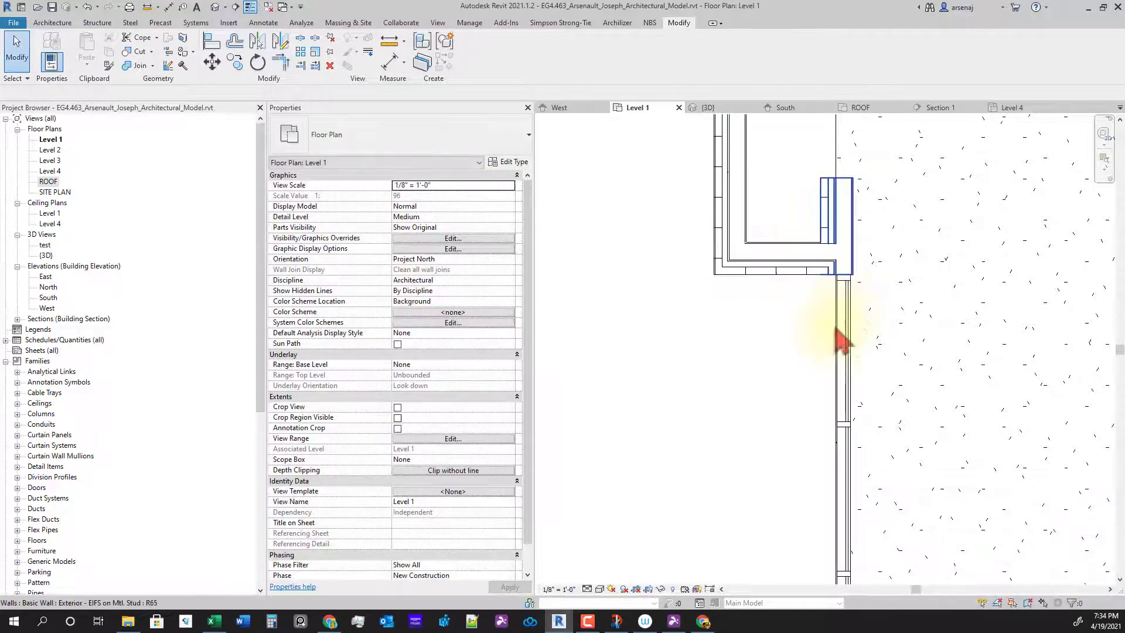
Align the EIFS wall's south end with the inner face of the south pilaster's upper return wall
scroll(838, 338, "down", 1)
left_click(857, 233)
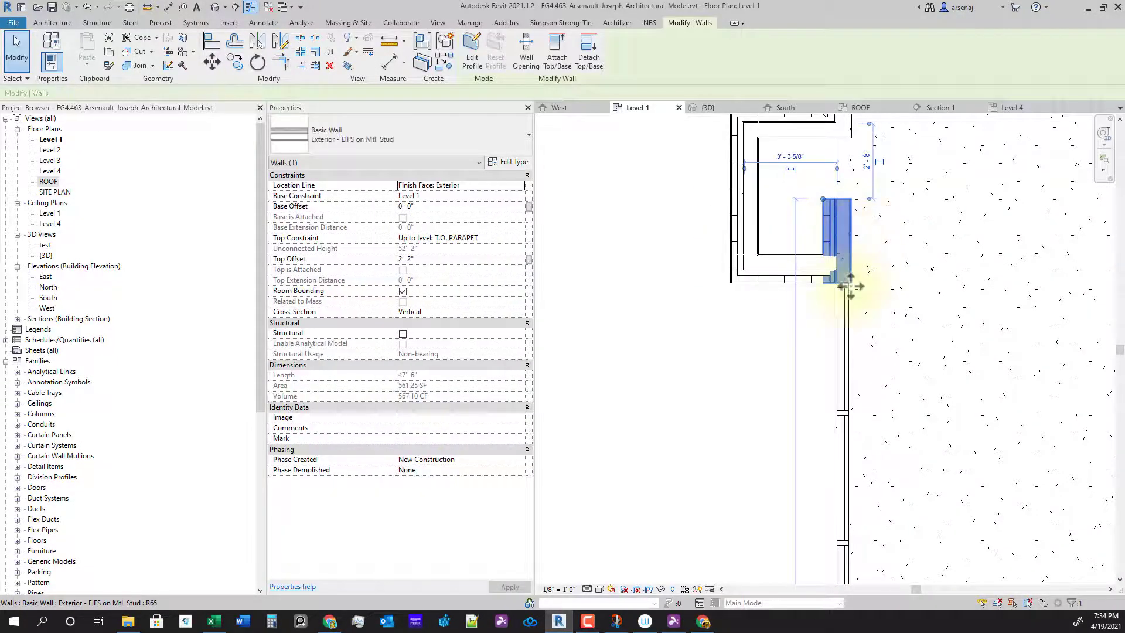
scroll(851, 287, "down", 5)
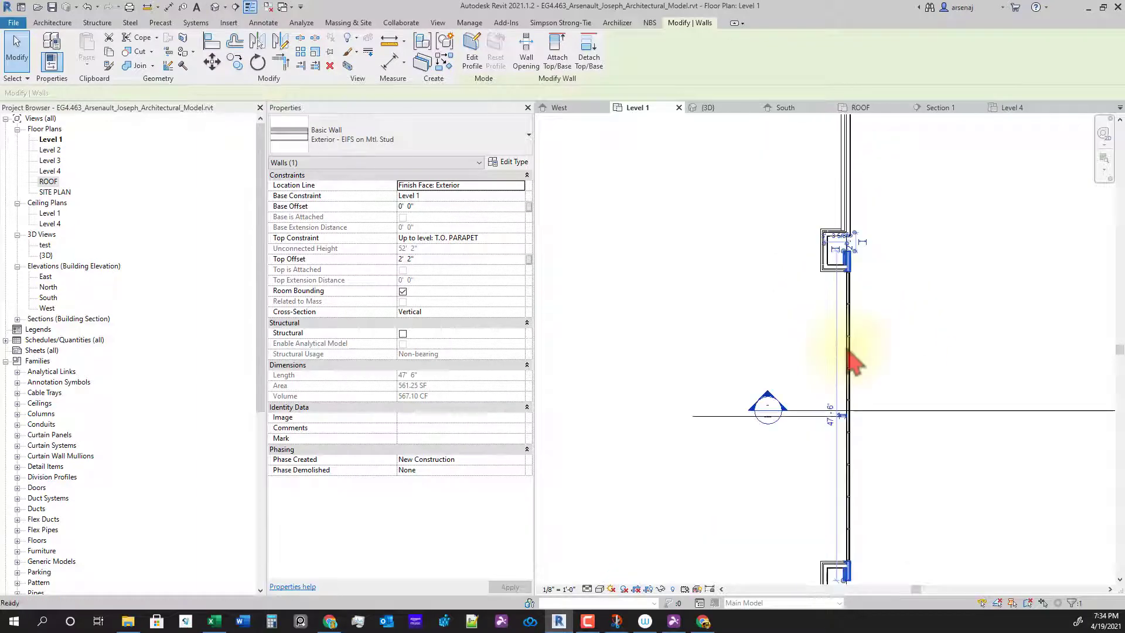
middle_click_drag(931, 421, 906, 314)
scroll(820, 494, "up", 5)
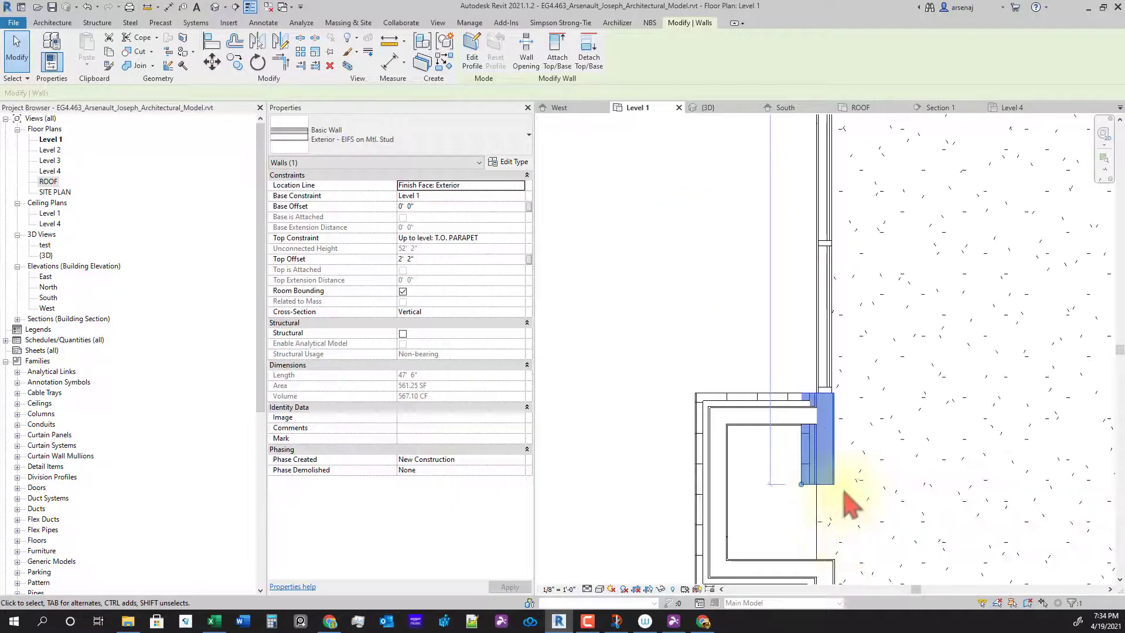
key("a")
key("l")
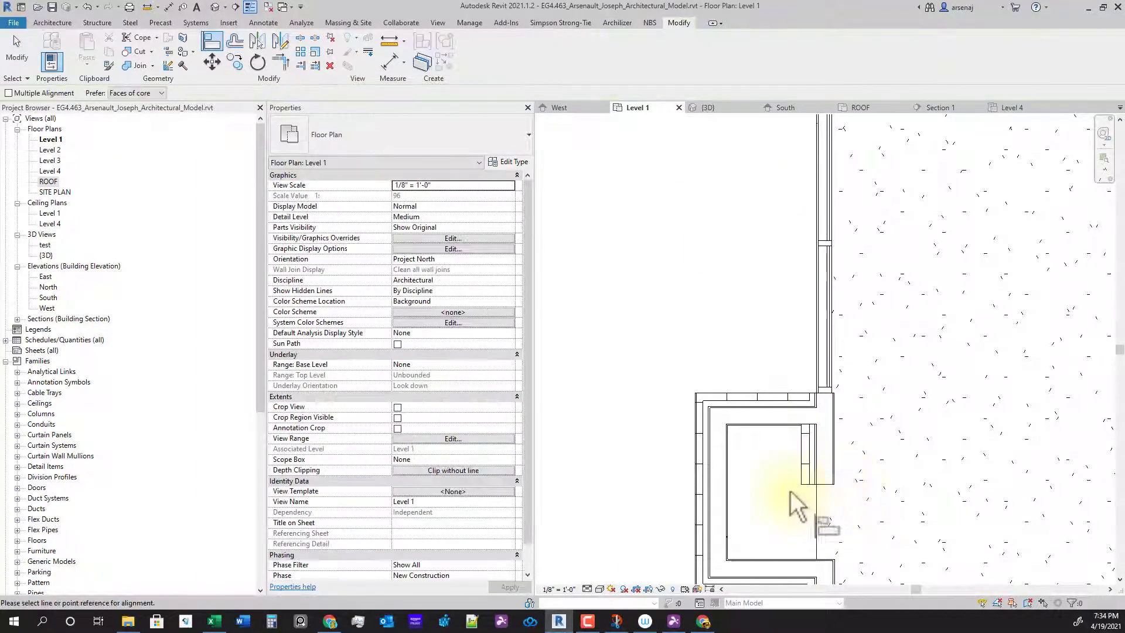
scroll(764, 443, "up", 2)
left_click(782, 420)
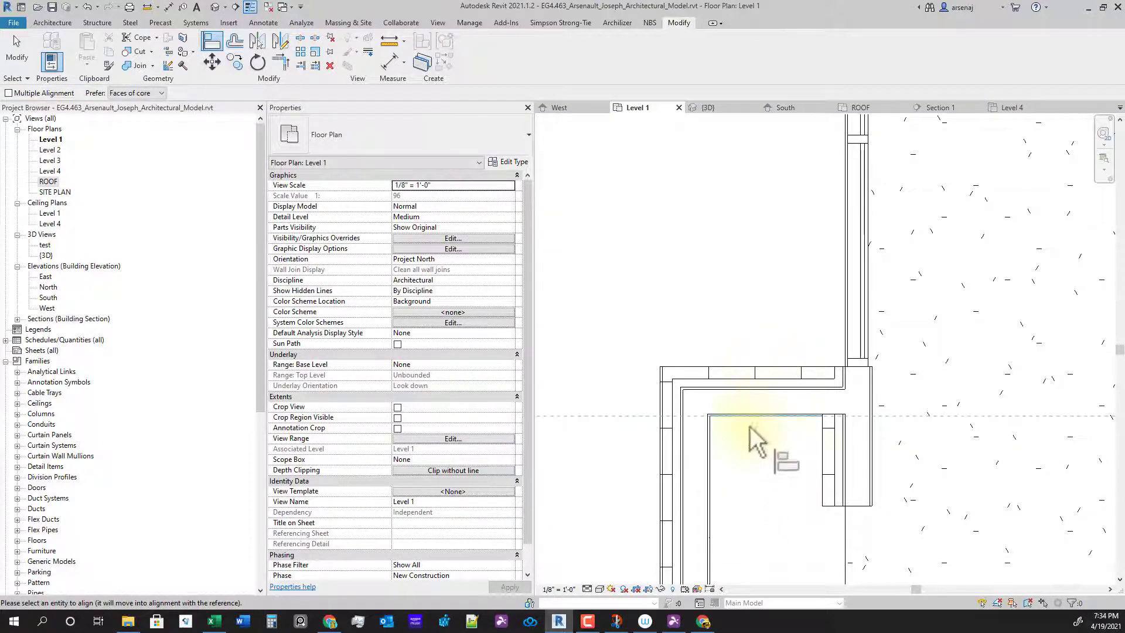
left_click(866, 506)
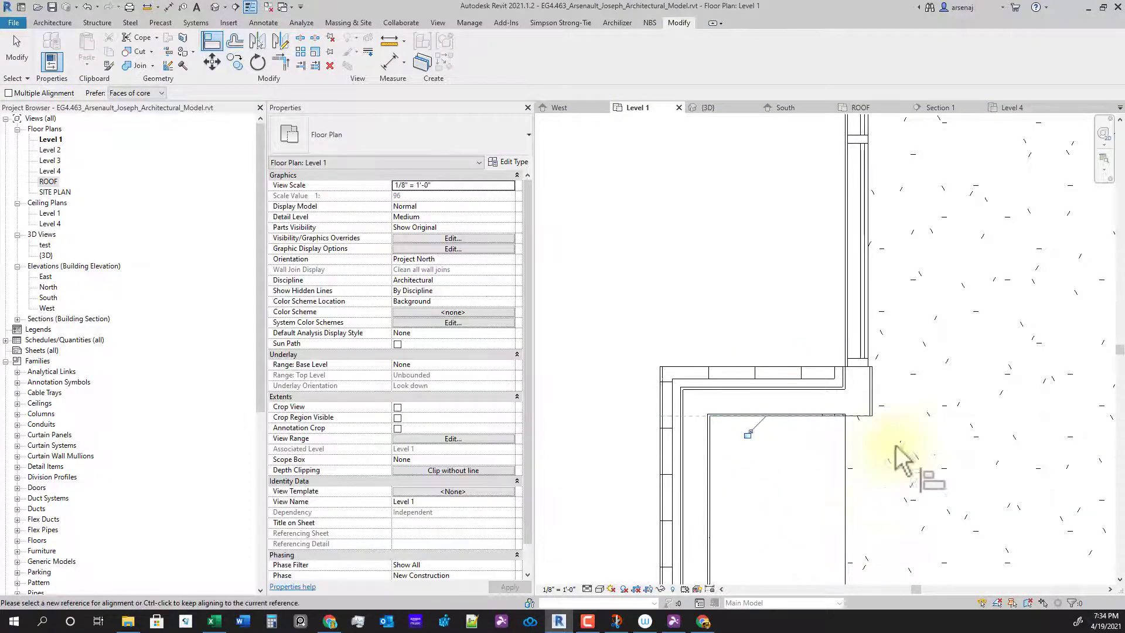
Trim the south pilaster's upper return wall and the EIFS wall to a corner
scroll(895, 447, "up", 2)
key("t")
key("r")
left_click(744, 360)
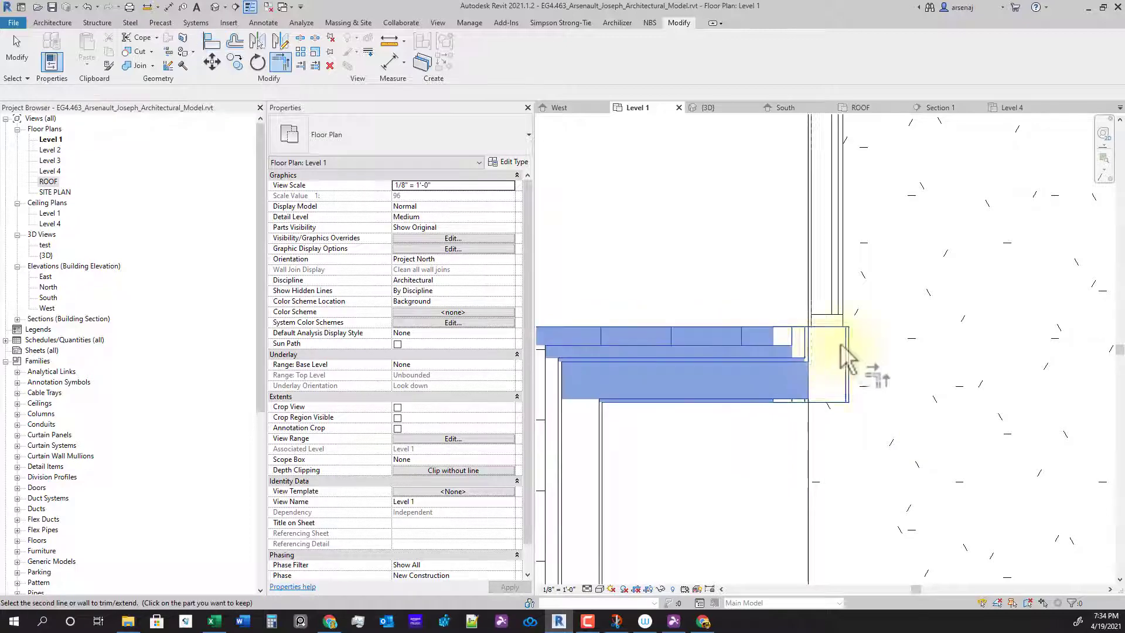
left_click(843, 347)
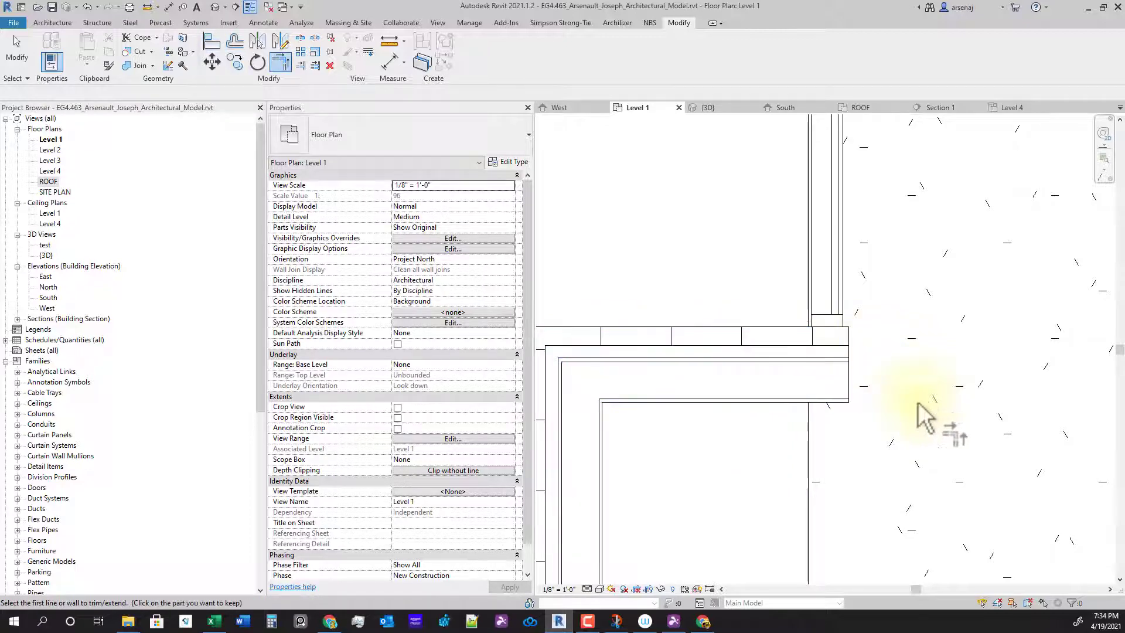
Trim the north pilaster's lower return wall and the EIFS wall to a corner
scroll(914, 406, "down", 5)
middle_click_drag(899, 412, 898, 486)
middle_click_drag(930, 245, 922, 577)
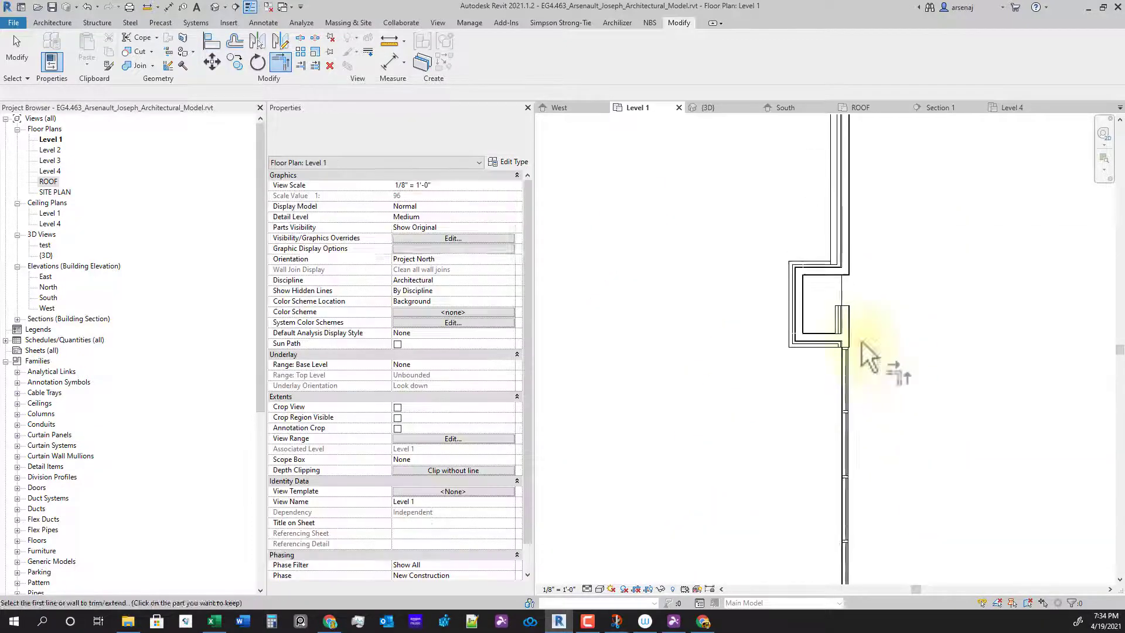
scroll(838, 358, "up", 4)
left_click(809, 364)
scroll(821, 369, "up", 3)
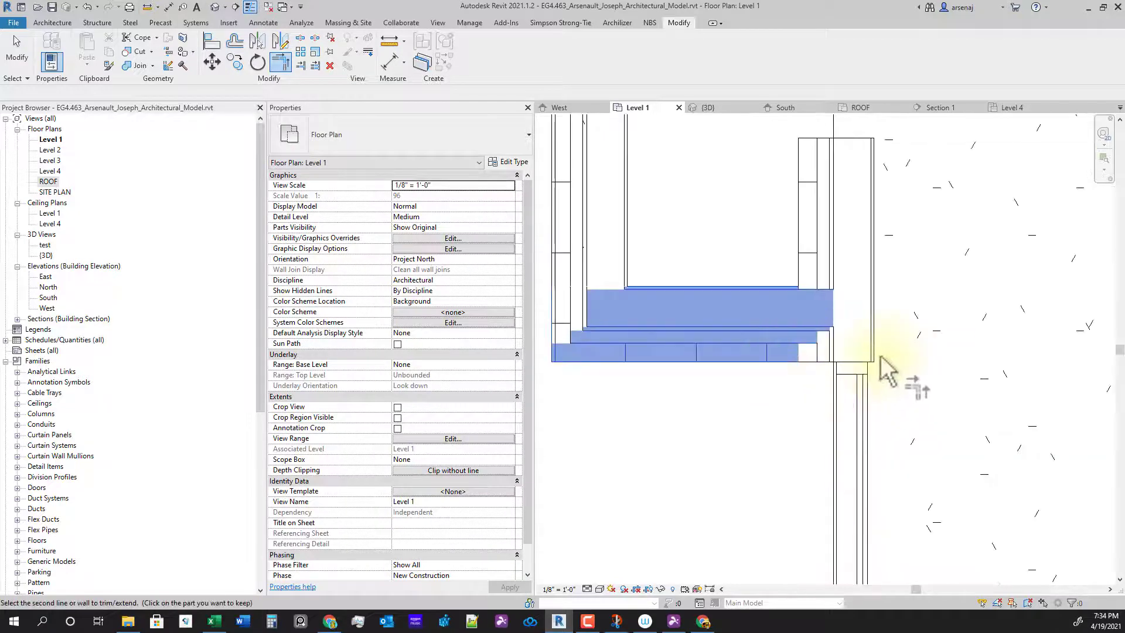
left_click(877, 357)
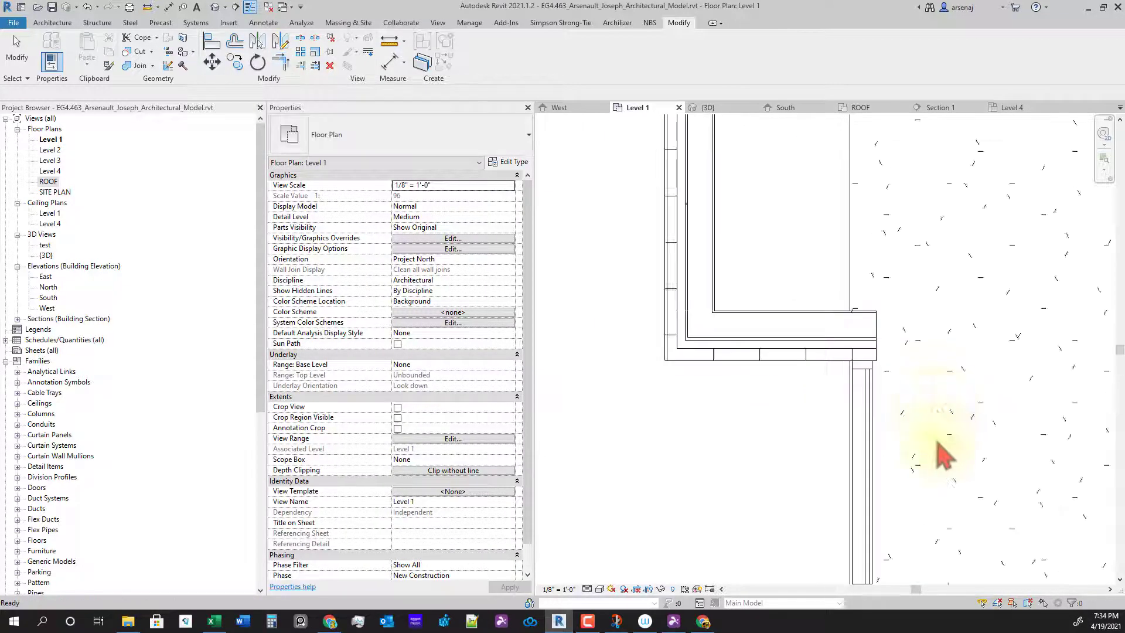
scroll(926, 448, "down", 3)
key("Escape")
Open the Section 1 view from its section line and examine the EIFS wall and parapet above the storefront
scroll(868, 390, "down", 5)
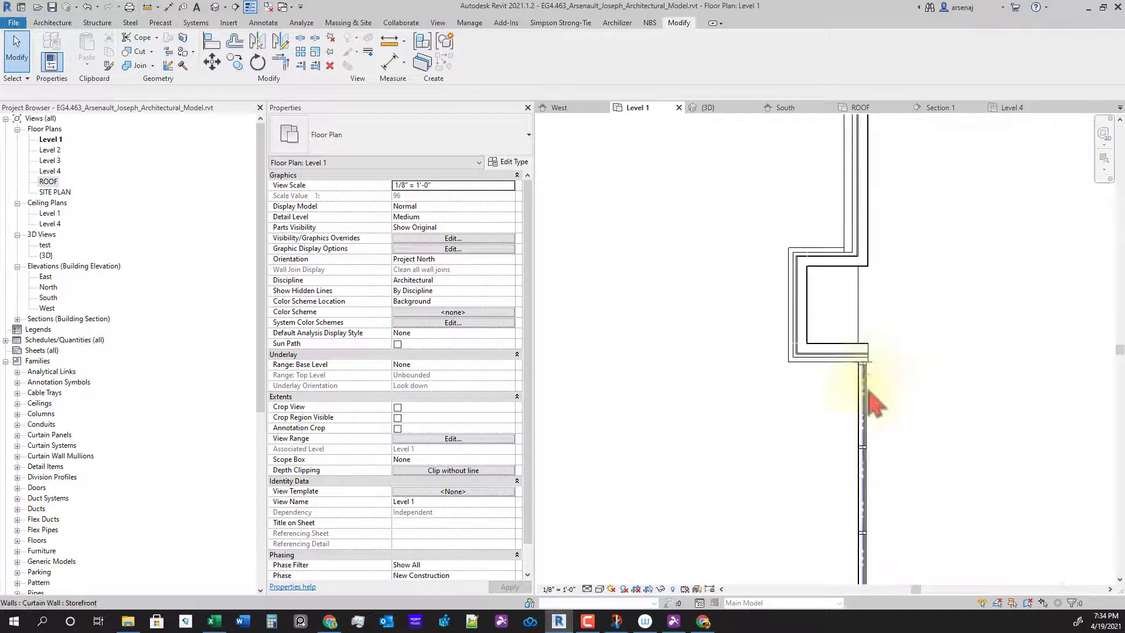
right_click(808, 449)
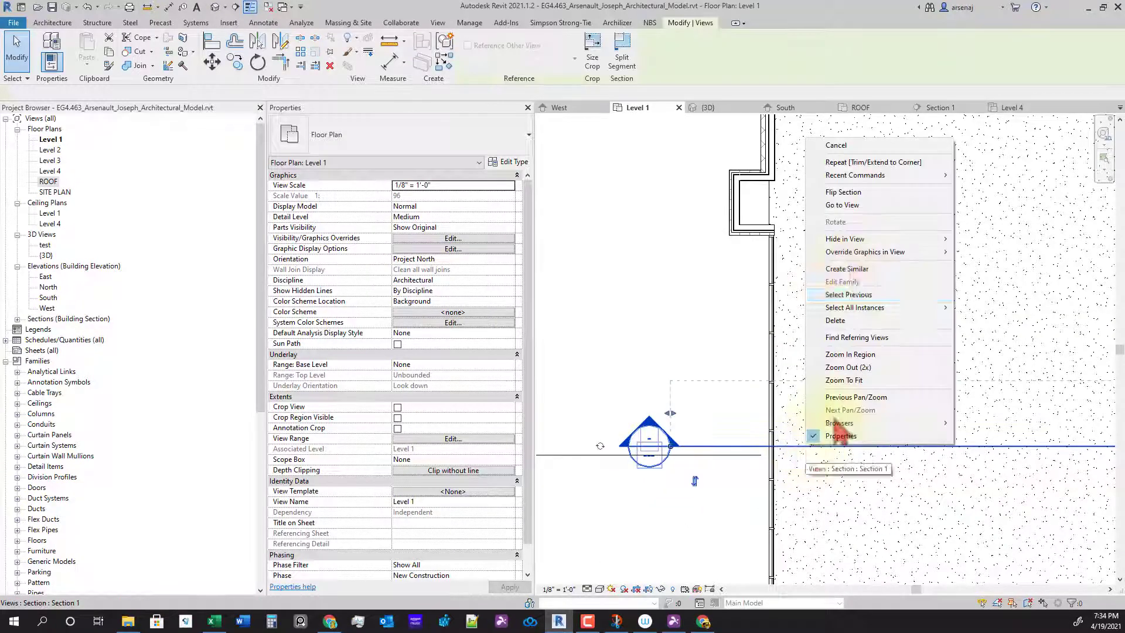
left_click(844, 204)
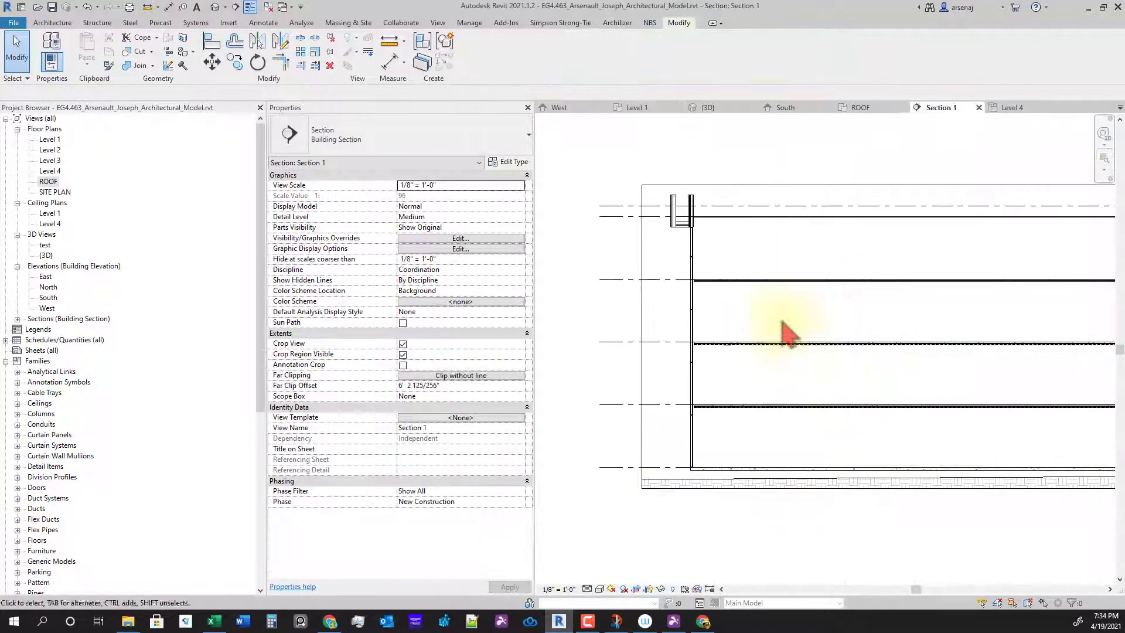
scroll(744, 264, "up", 5)
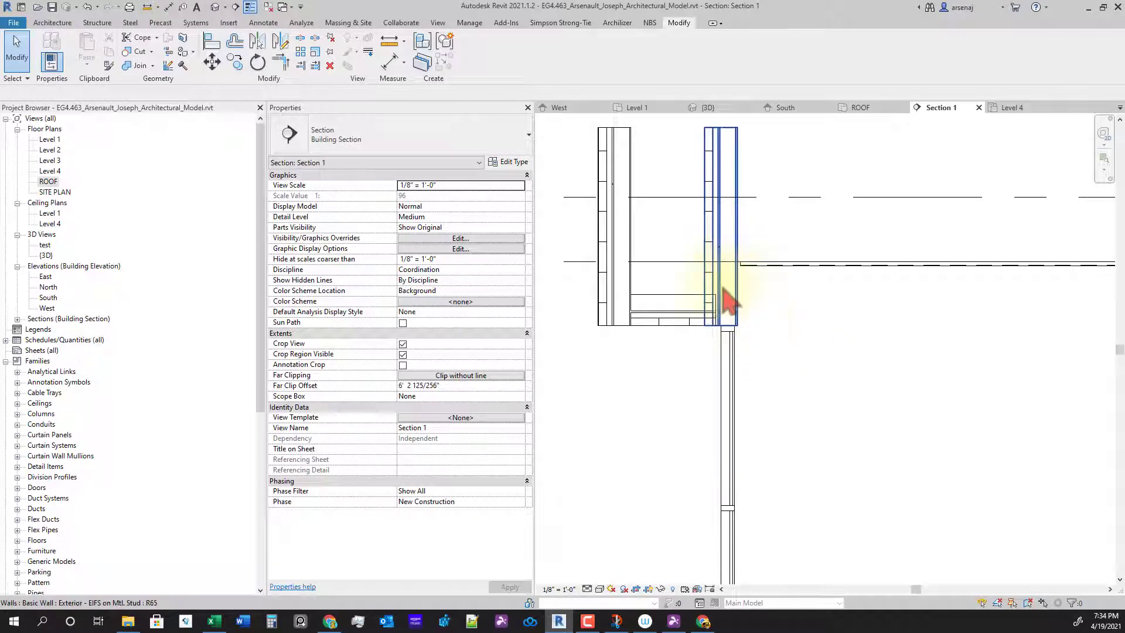
scroll(769, 324, "down", 2)
middle_click_drag(885, 399, 907, 417)
scroll(753, 281, "up", 2)
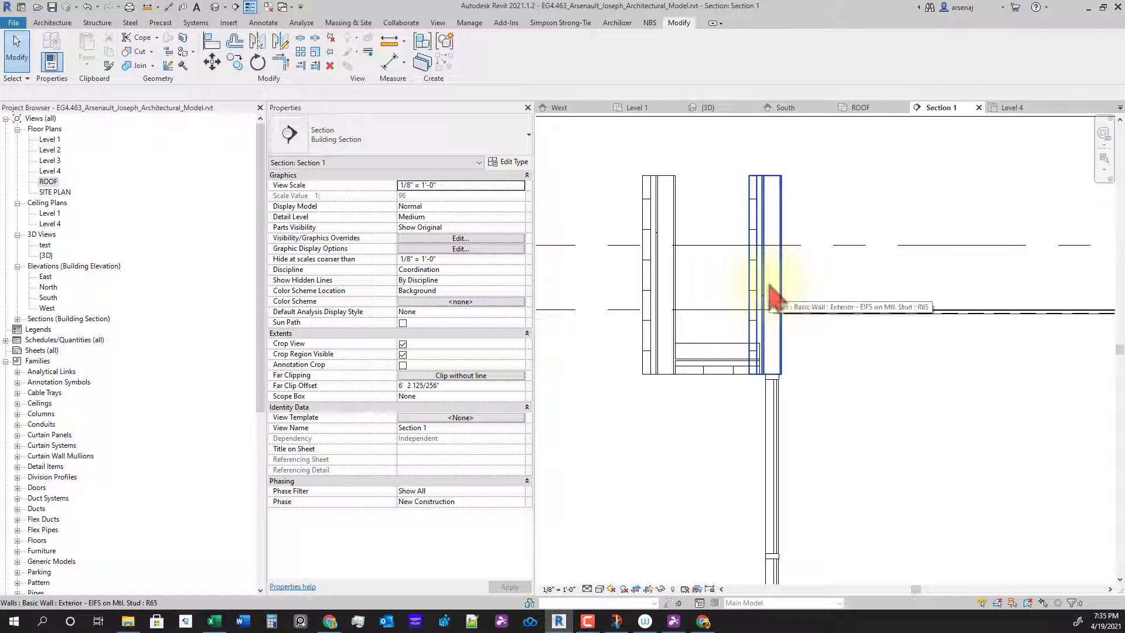
scroll(770, 285, "down", 1)
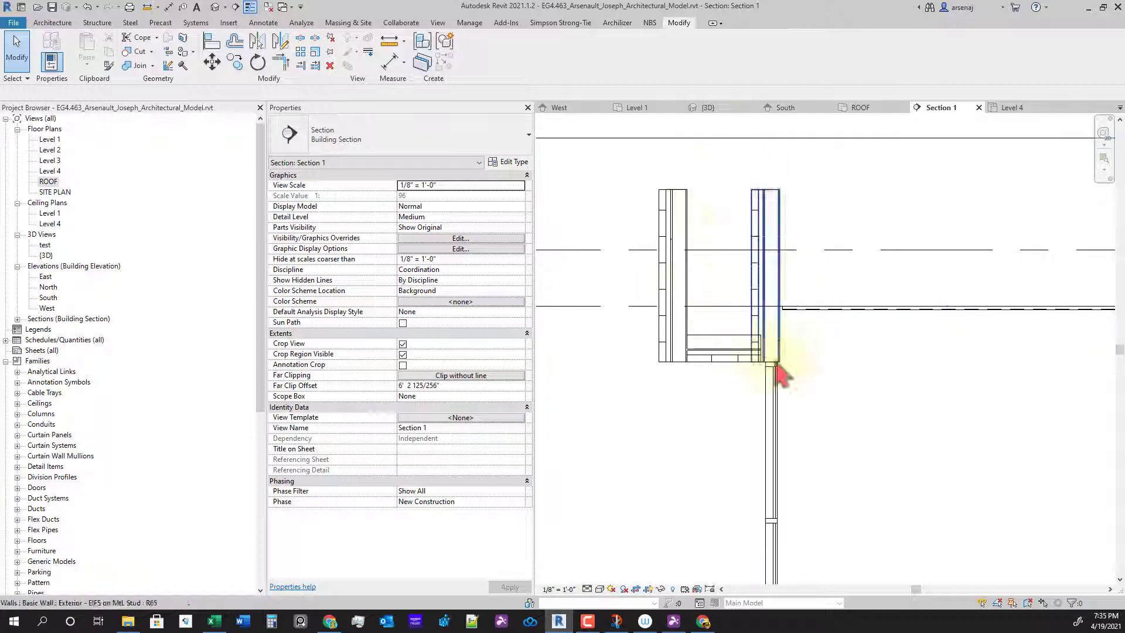
scroll(783, 373, "down", 2)
middle_click_drag(828, 522, 808, 430)
scroll(850, 392, "down", 1)
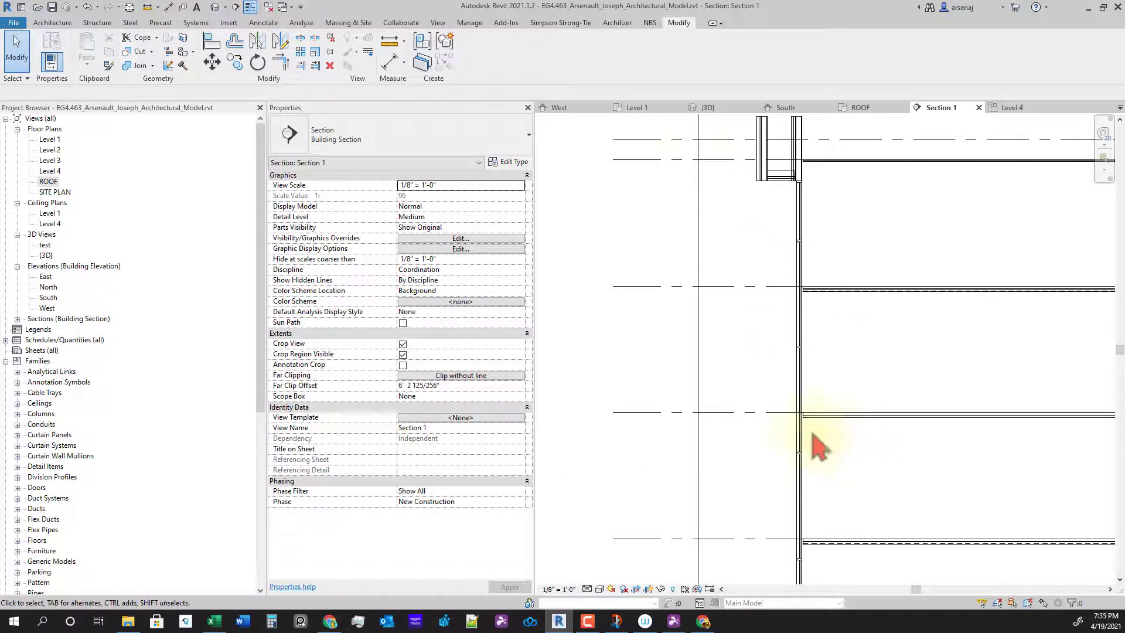
Check the storefront in the West elevation, and examine the floor edges and wall head along it in Section 1
left_click(592, 110)
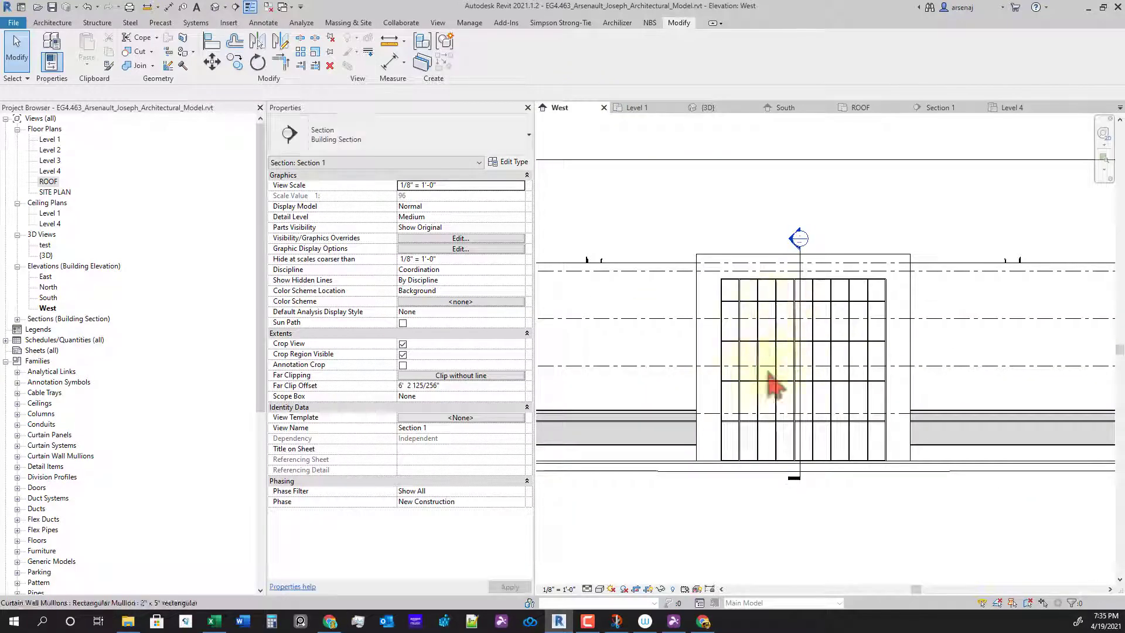
middle_click_drag(814, 301, 809, 321)
scroll(810, 323, "up", 1)
middle_click_drag(889, 314, 895, 329)
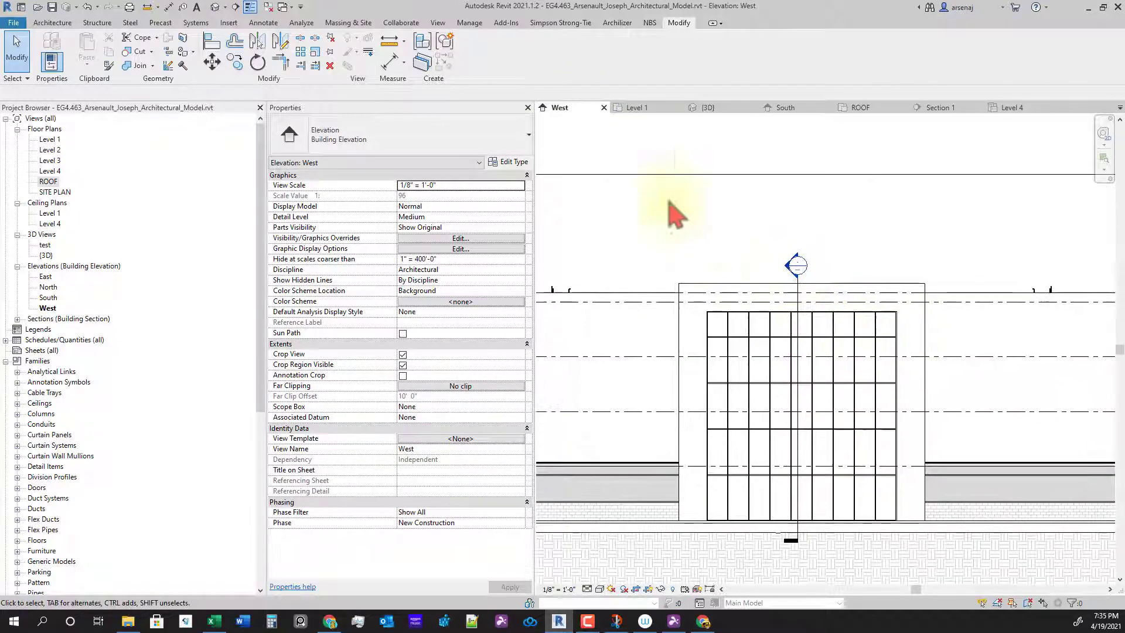
left_click(942, 110)
scroll(854, 384, "down", 1)
scroll(832, 264, "up", 2)
middle_click_drag(828, 262, 891, 361)
scroll(853, 263, "up", 1)
scroll(793, 327, "up", 1)
middle_click_drag(818, 406, 807, 308)
scroll(819, 372, "down", 3)
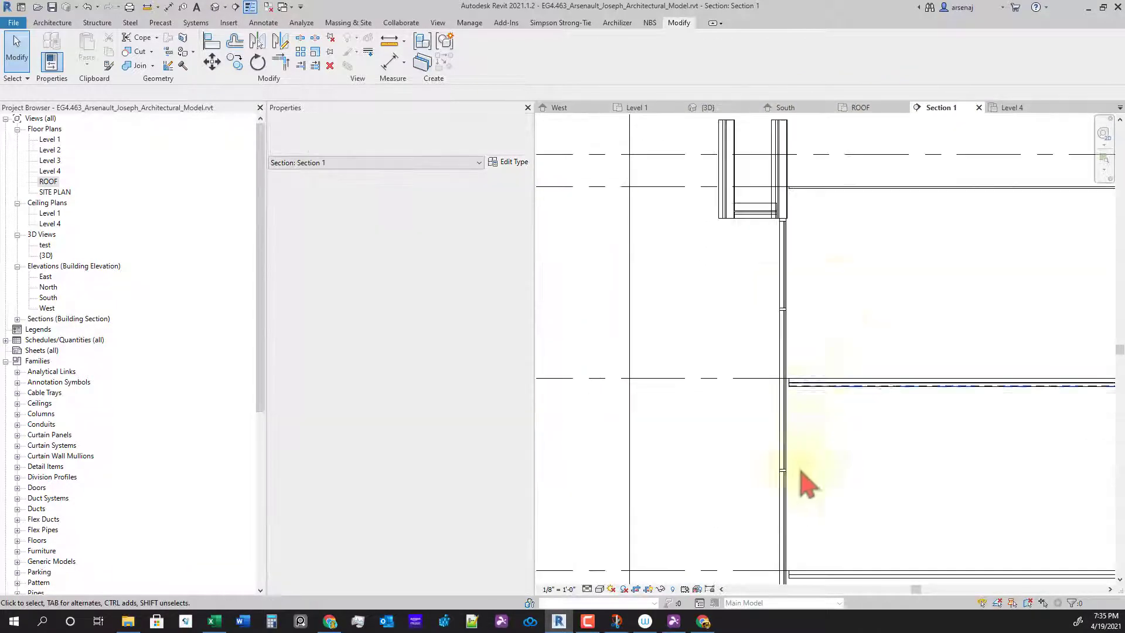
scroll(799, 470, "down", 2)
middle_click_drag(802, 502, 824, 252)
scroll(806, 406, "up", 2)
scroll(807, 409, "down", 2)
middle_click_drag(808, 340, 813, 504)
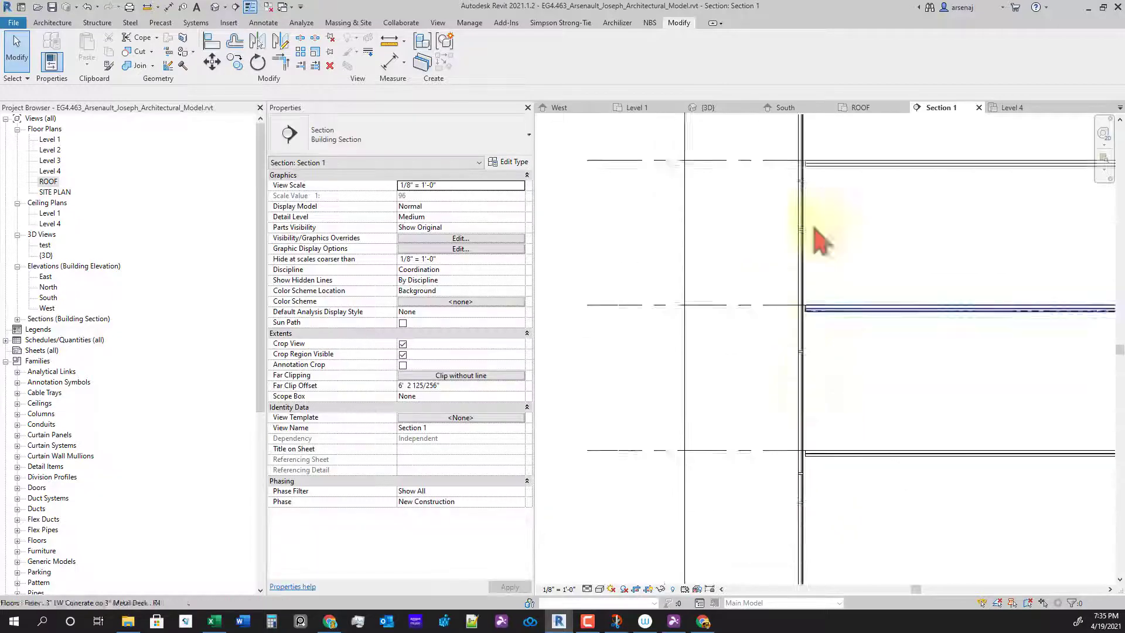
middle_click_drag(813, 225, 839, 342)
scroll(807, 377, "up", 3)
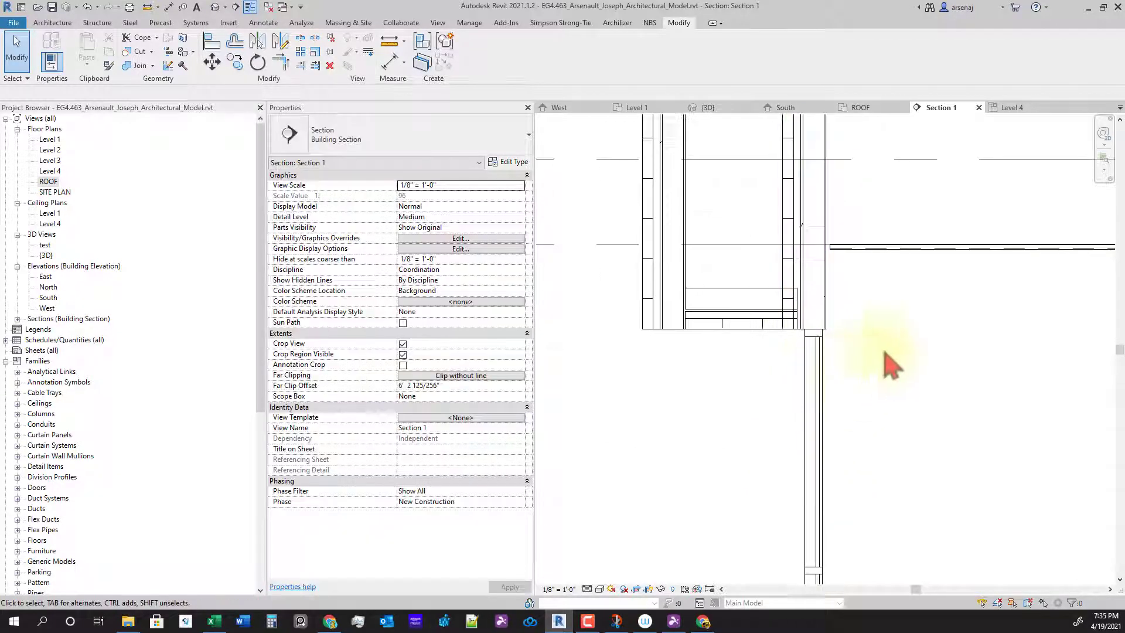
scroll(882, 349, "up", 2)
scroll(804, 272, "down", 2)
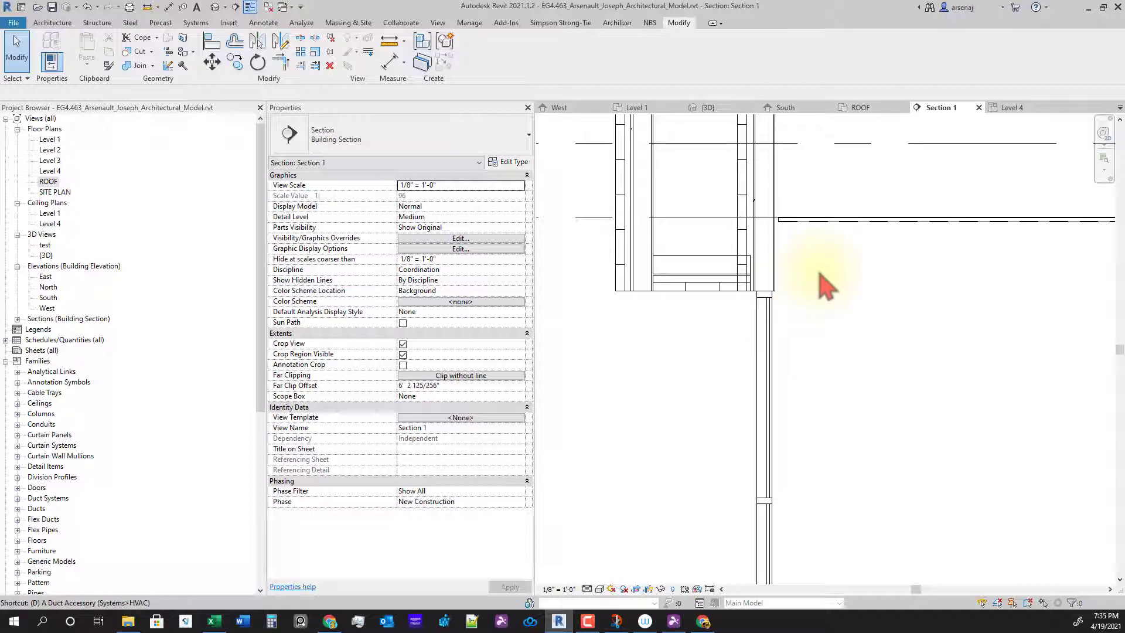
Add an aligned dimension in Section 1 from the roof's underside to the bottom edge of the EIFS wall
scroll(821, 246, "up", 3)
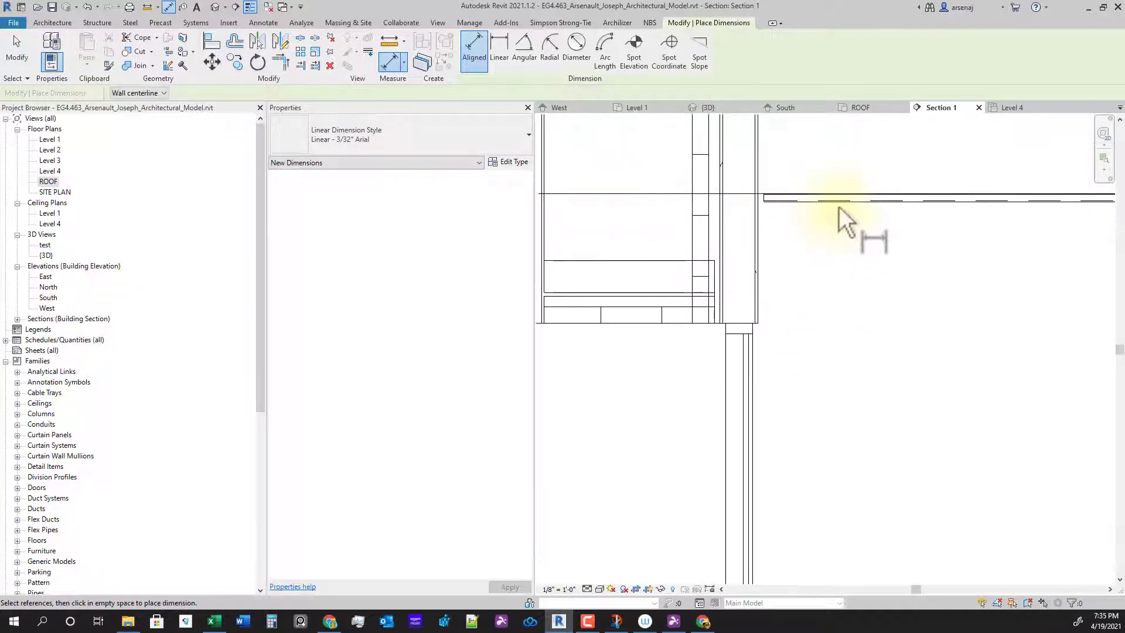
left_click(842, 204)
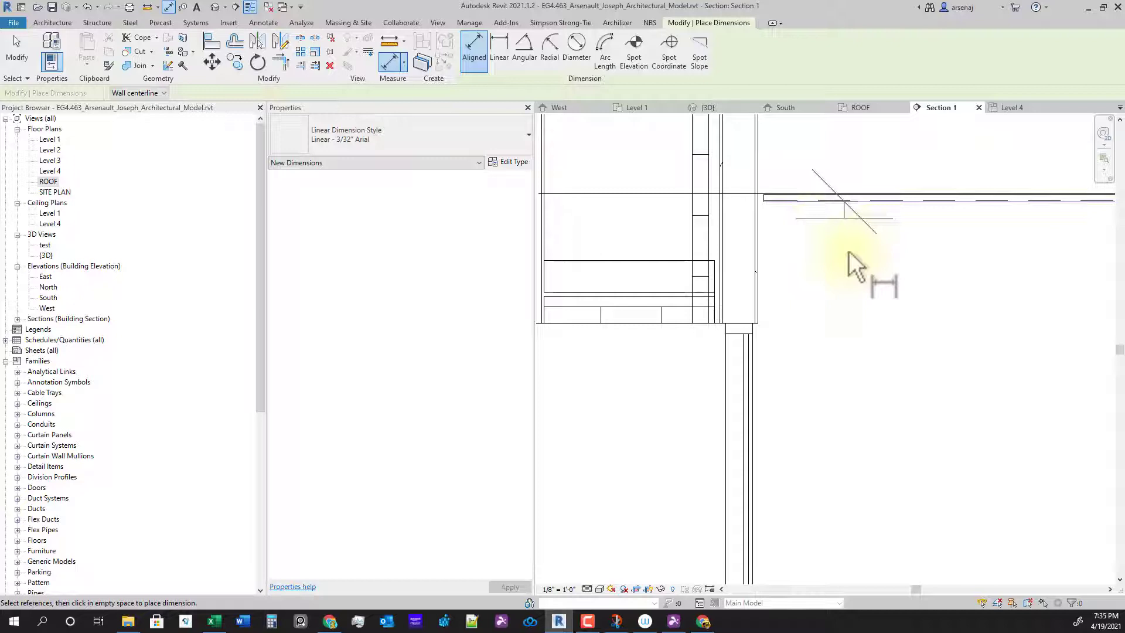
left_click(760, 323)
left_click(892, 372)
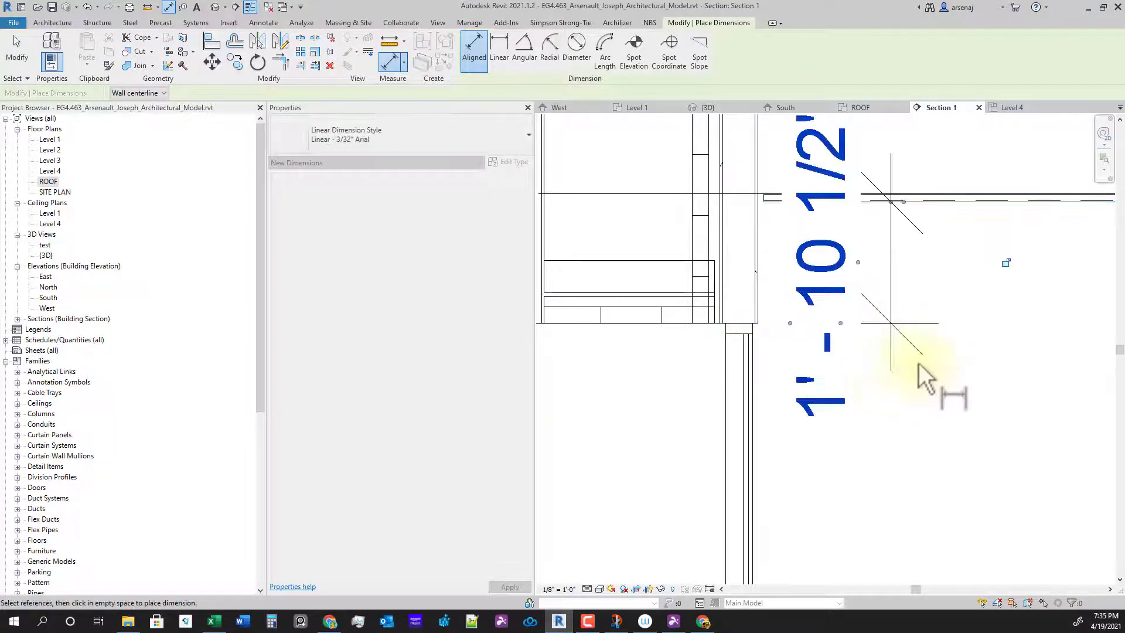
key("Escape")
key("Escape")
scroll(827, 386, "down", 2)
scroll(802, 363, "up", 1)
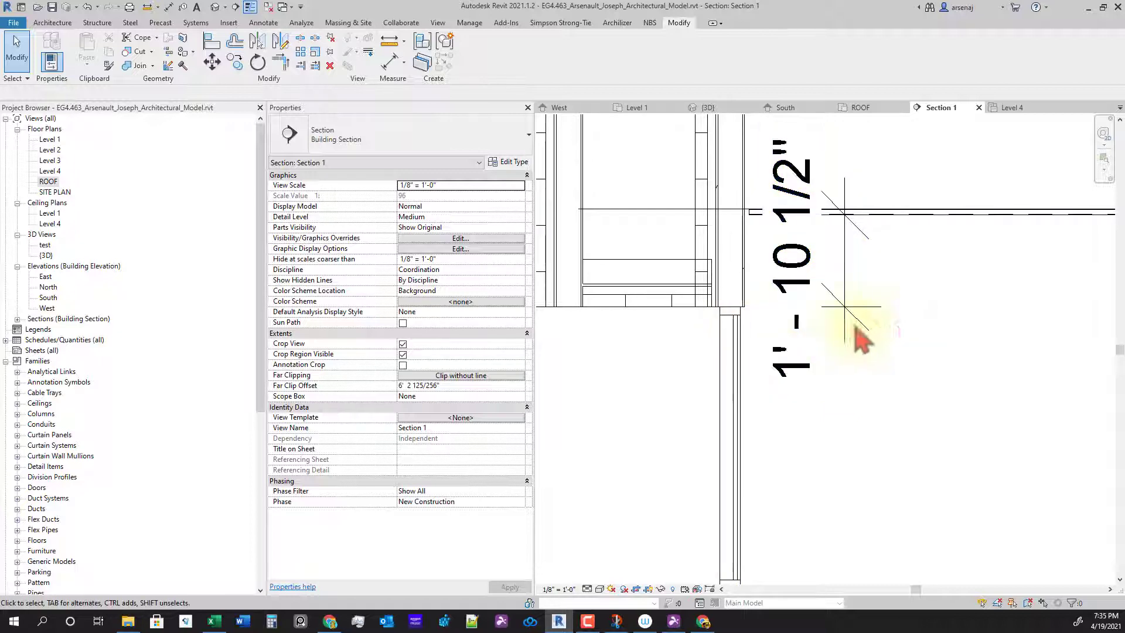
Select the Storefront curtain wall in Section 1 and examine its head beneath the EIFS wall and its constraints
scroll(795, 370, "down", 2)
middle_click_drag(824, 405, 821, 447)
scroll(765, 409, "up", 3)
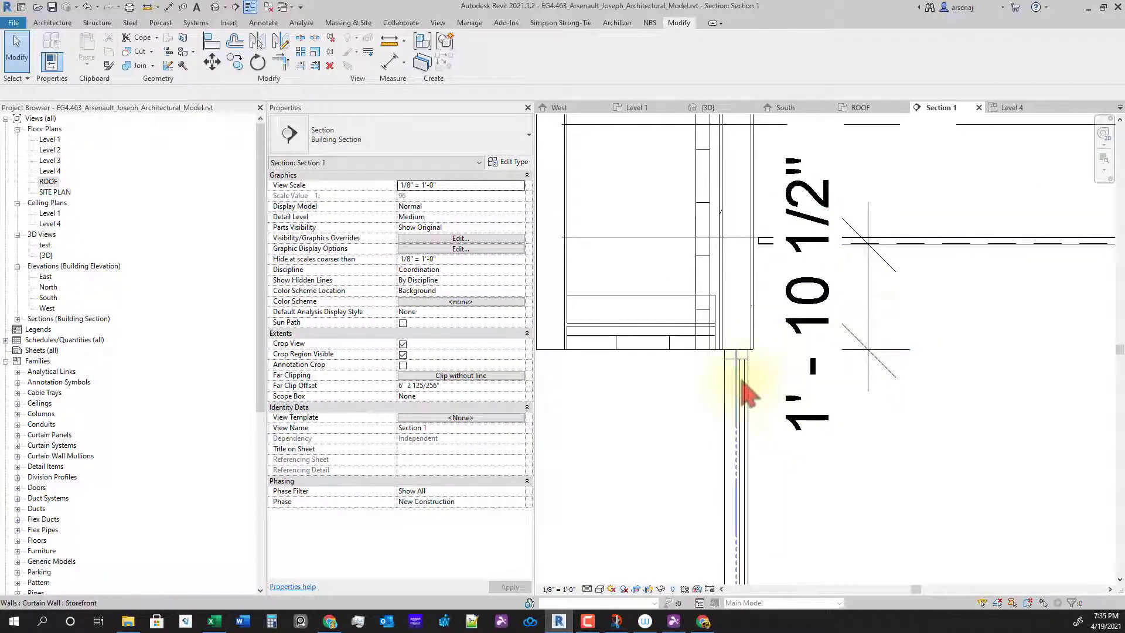
scroll(756, 337, "up", 3)
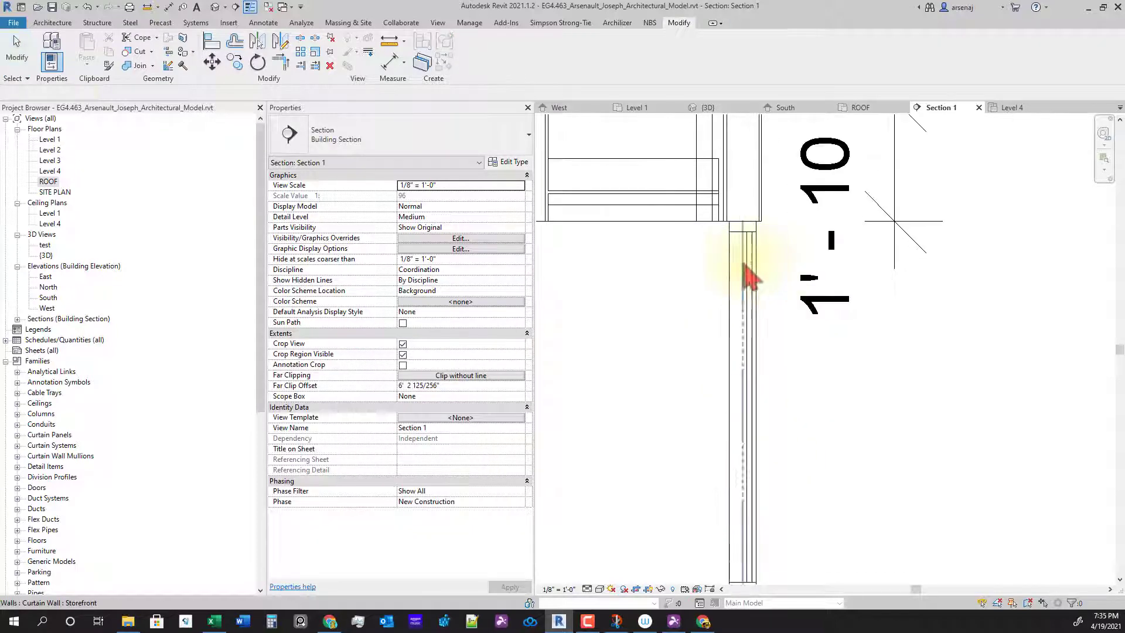
left_click(752, 263)
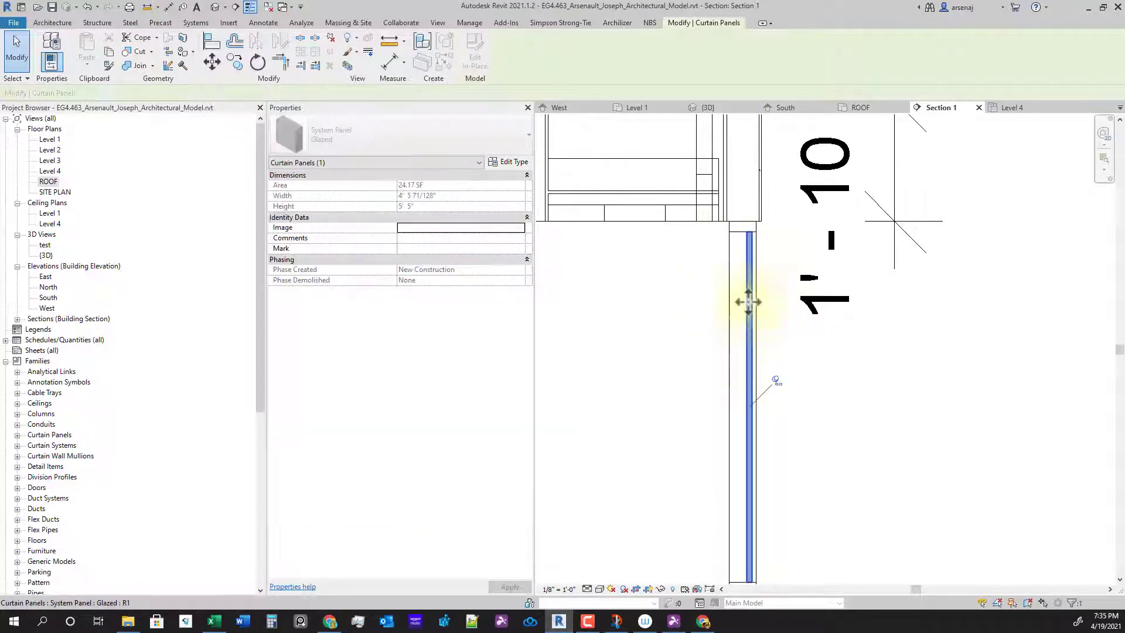
left_click(767, 351)
scroll(748, 339, "down", 1)
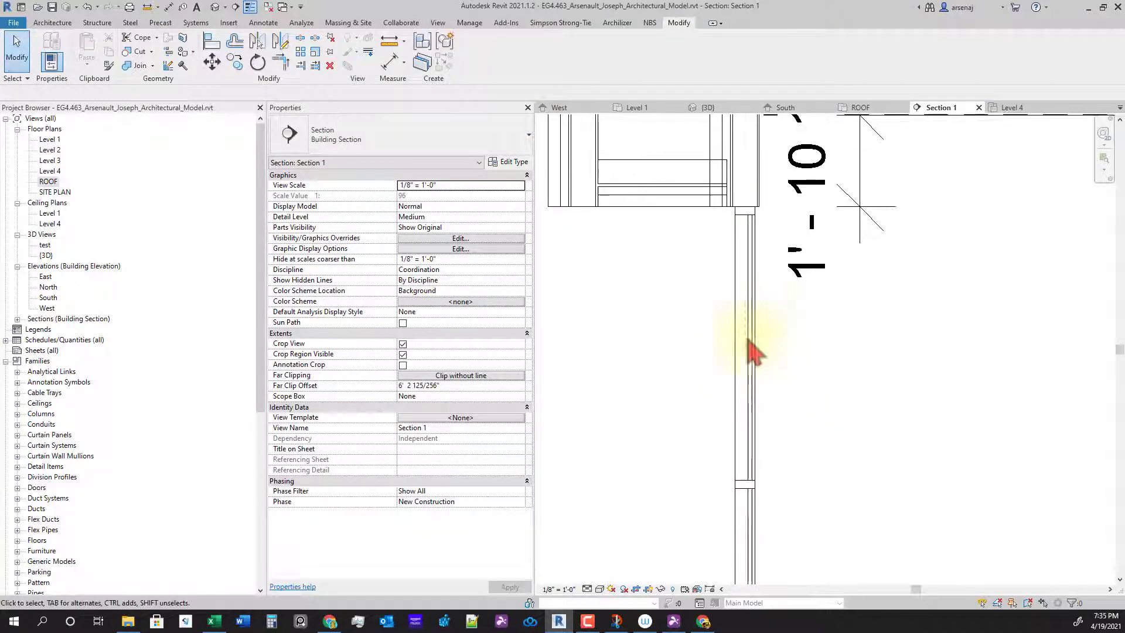
left_click(750, 268)
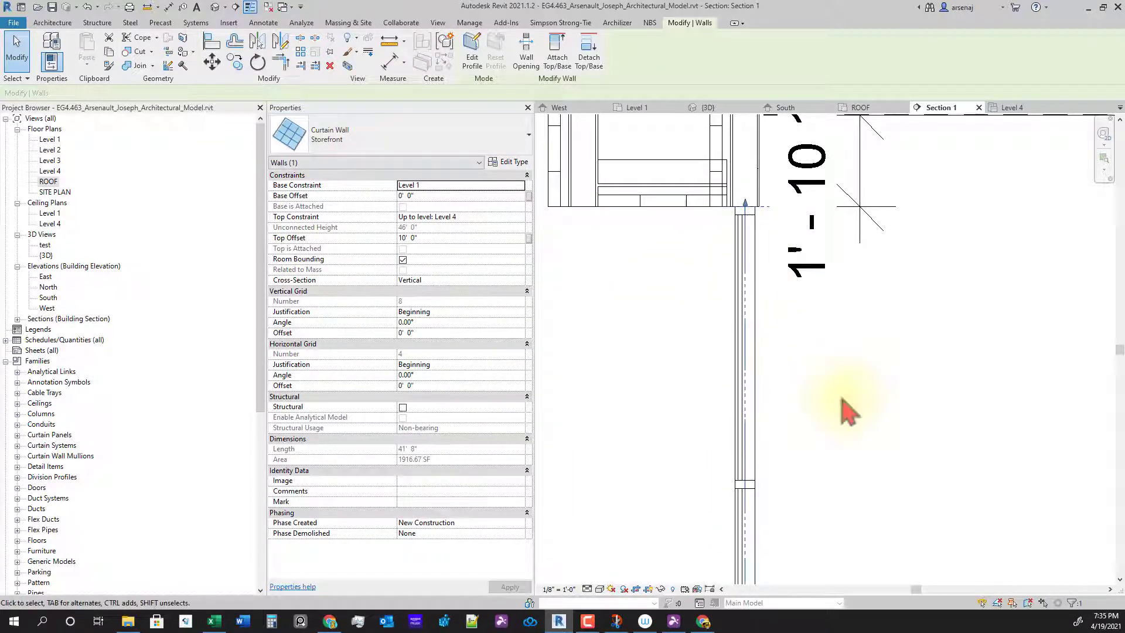
scroll(744, 243, "up", 3)
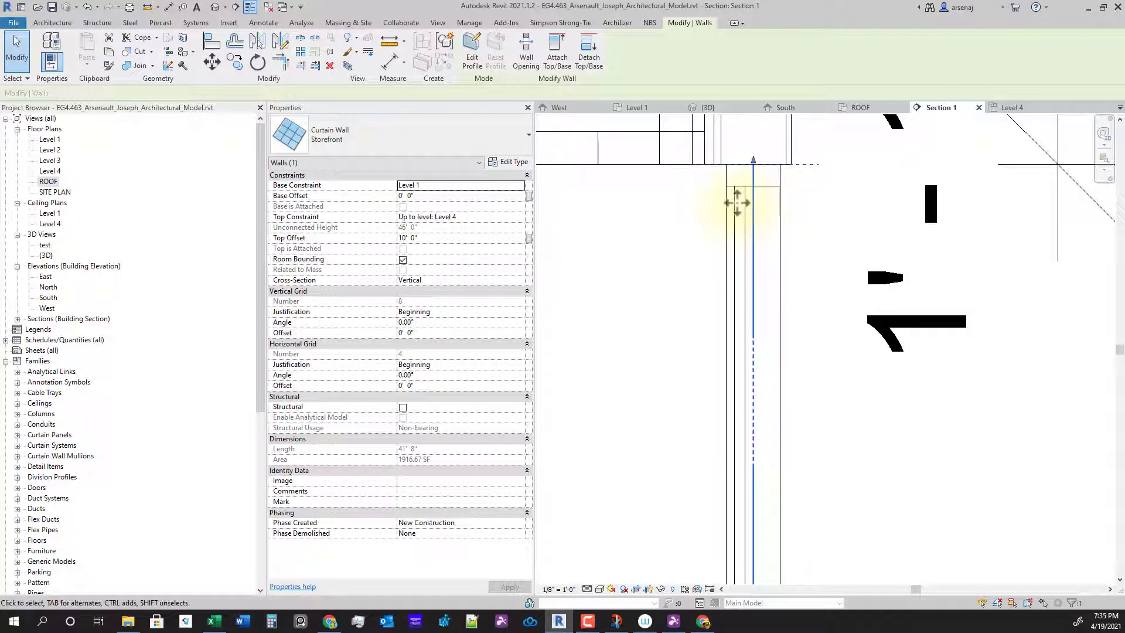
scroll(781, 333, "down", 3)
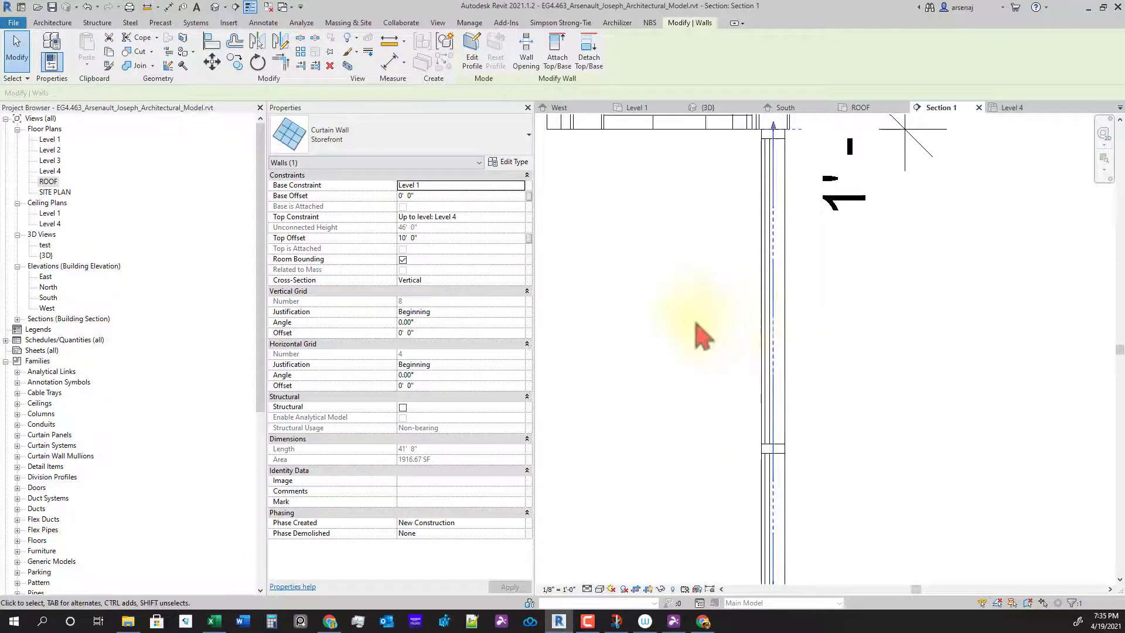
Examine the storefront's head beneath the EIFS wall in Section 1 and reselect the Storefront curtain wall
scroll(709, 392, "down", 1)
scroll(782, 445, "up", 1)
key("Escape")
scroll(780, 389, "down", 2)
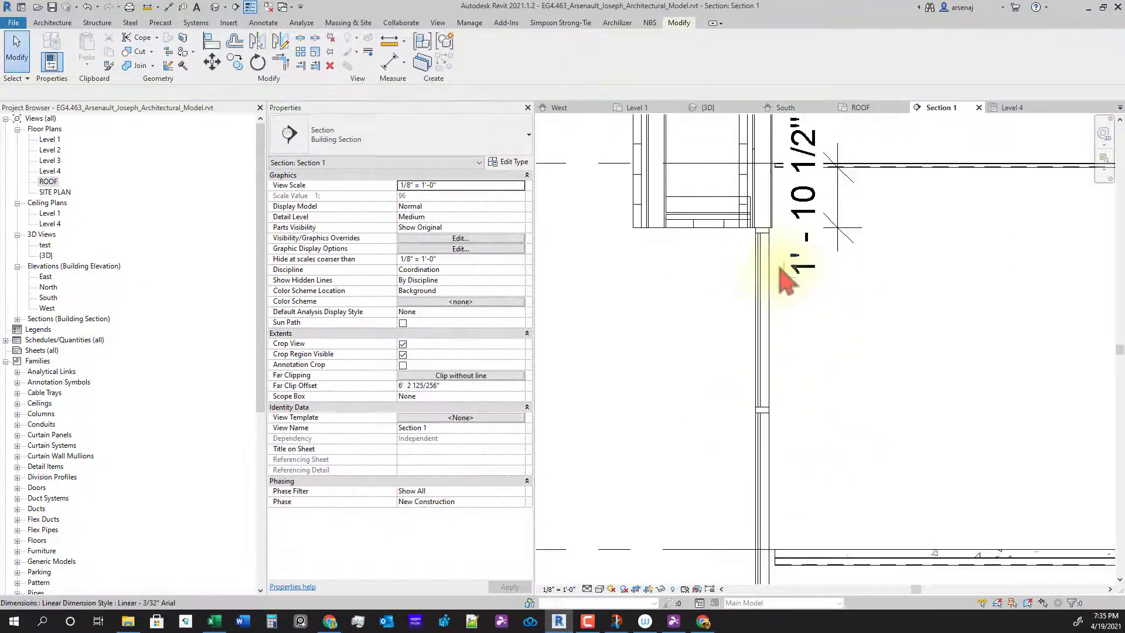
scroll(789, 293, "up", 1)
scroll(806, 328, "down", 1)
scroll(791, 304, "up", 1)
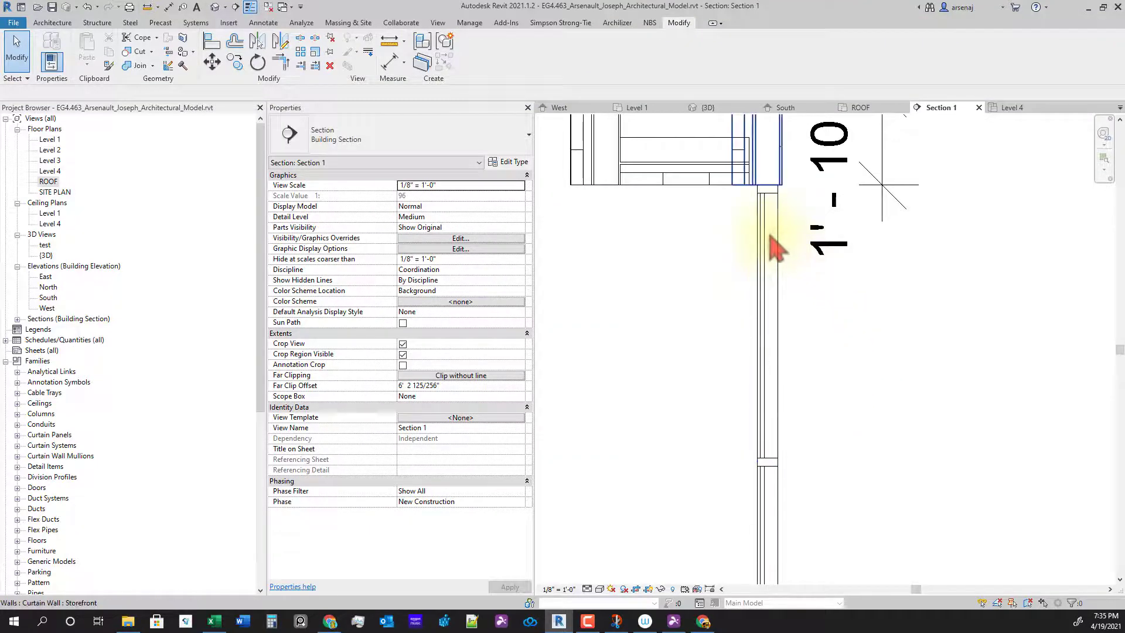
left_click(773, 262)
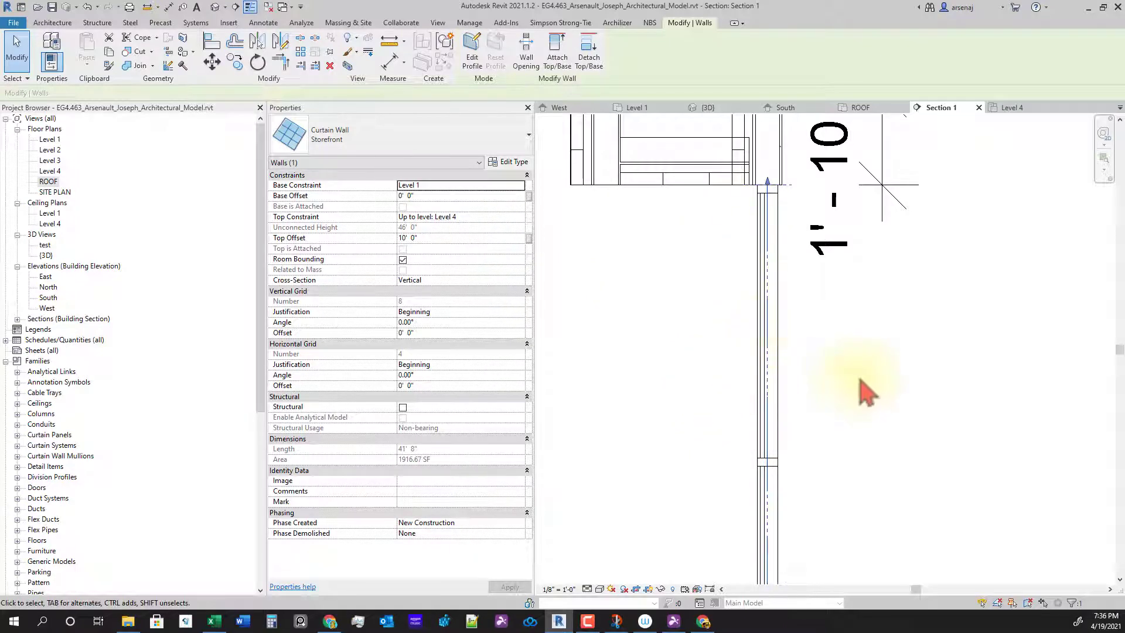
Delete the aligned dimension between the roof's underside and the bottom edge of the EIFS wall in Section 1
scroll(862, 375, "down", 3)
left_click(854, 296)
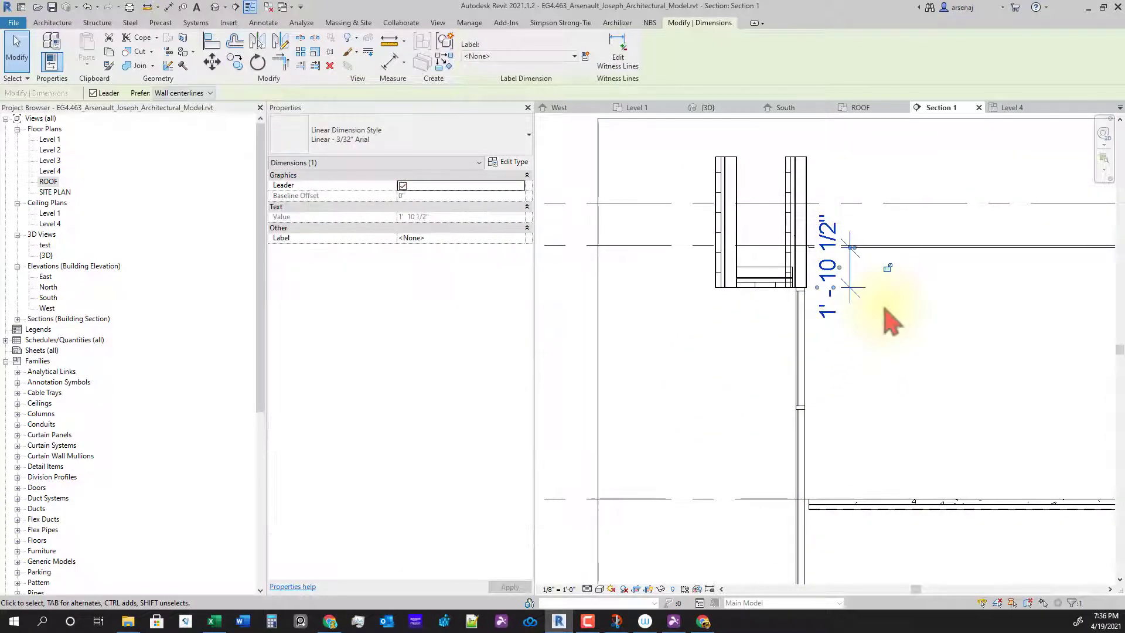
left_click(891, 321)
scroll(868, 355, "down", 2)
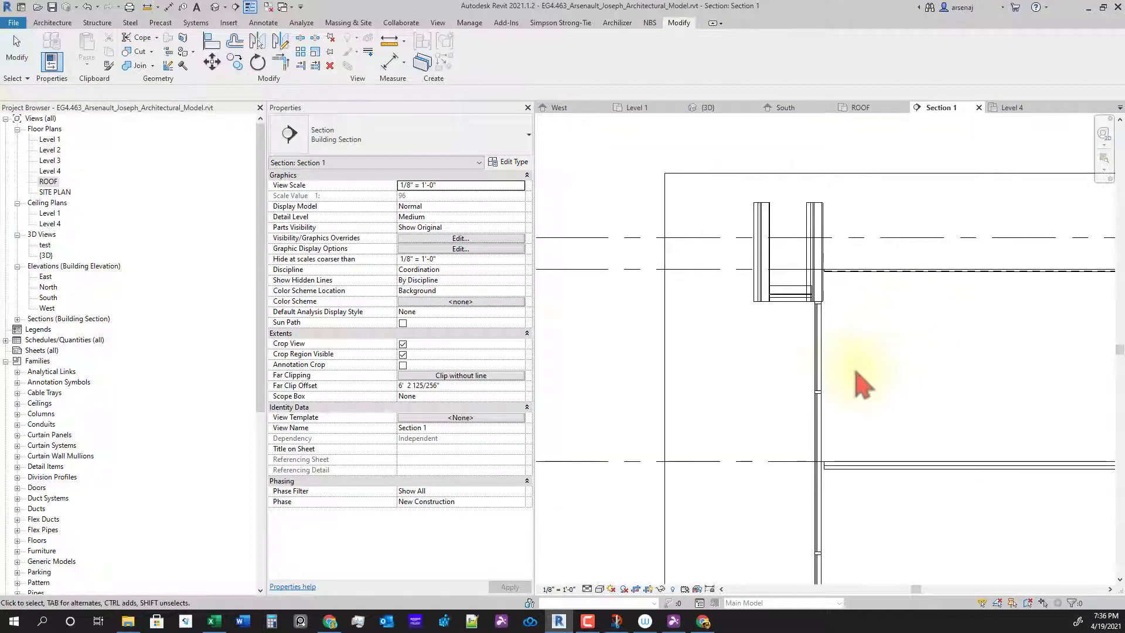
Examine the storefront from head to base and the floor edges behind it in Section 1
scroll(829, 336, "up", 4)
middle_click_drag(864, 374, 875, 404)
scroll(754, 373, "down", 3)
scroll(774, 293, "up", 3)
scroll(777, 298, "down", 3)
scroll(893, 371, "down", 3)
middle_click_drag(935, 437, 840, 153)
scroll(839, 158, "down", 2)
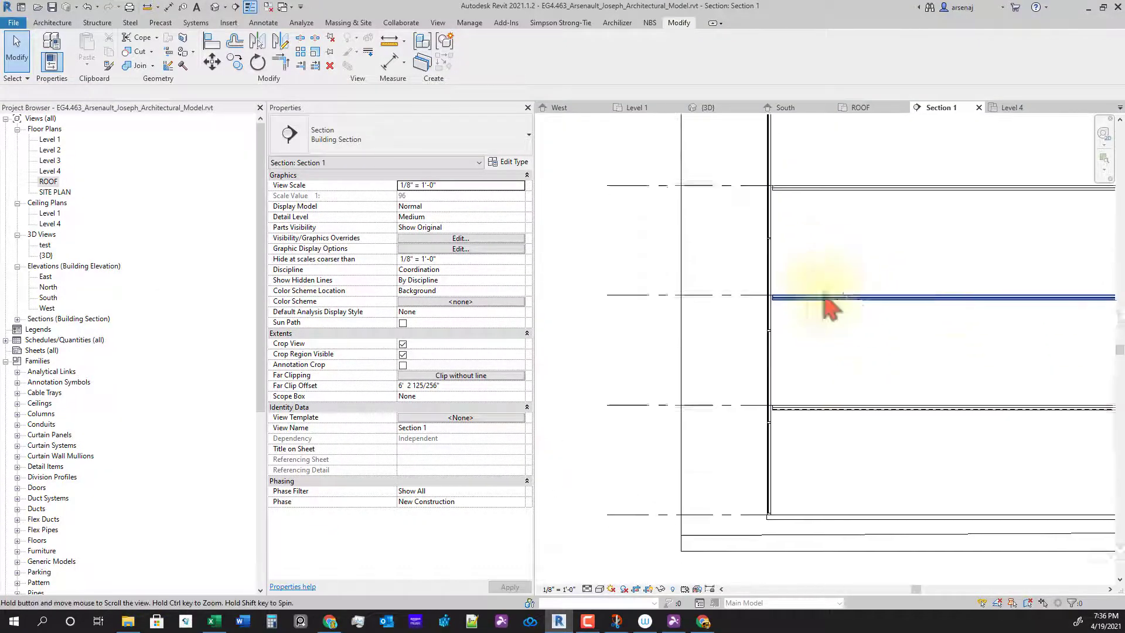
scroll(827, 303, "down", 2)
middle_click_drag(881, 404, 693, 442)
scroll(694, 442, "down", 3)
mouse_move(920, 451)
middle_mouse_down()
mouse_move(789, 457)
mouse_move(917, 437)
middle_mouse_up()
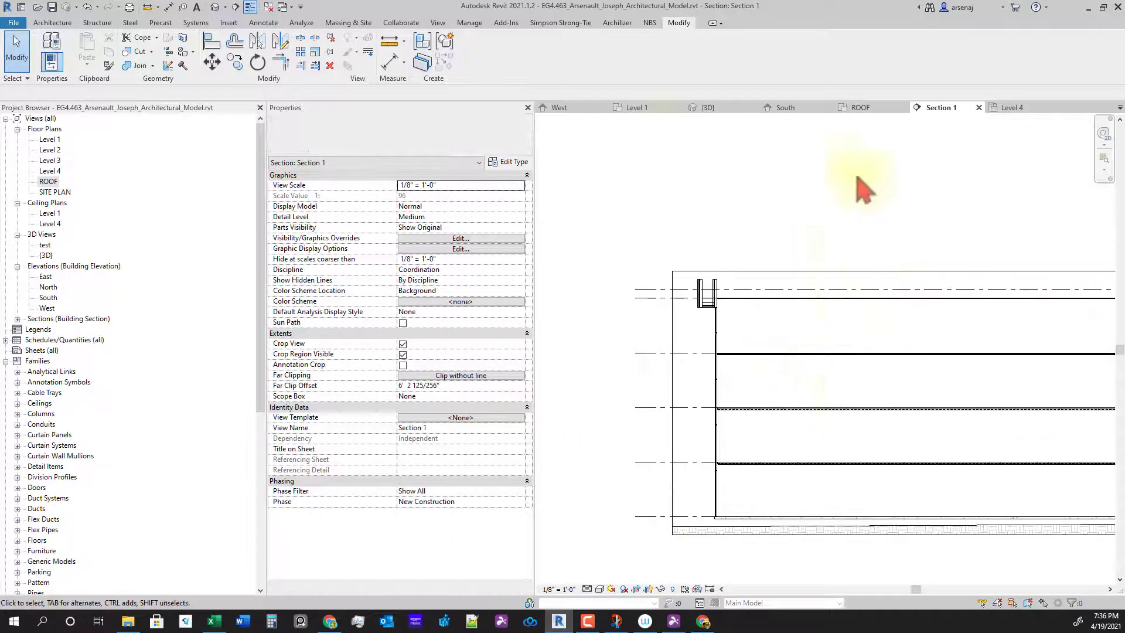
Open the {3D} view and examine the west facade with its storefront, pilasters and roof edge
left_click(711, 108)
scroll(940, 333, "down", 1)
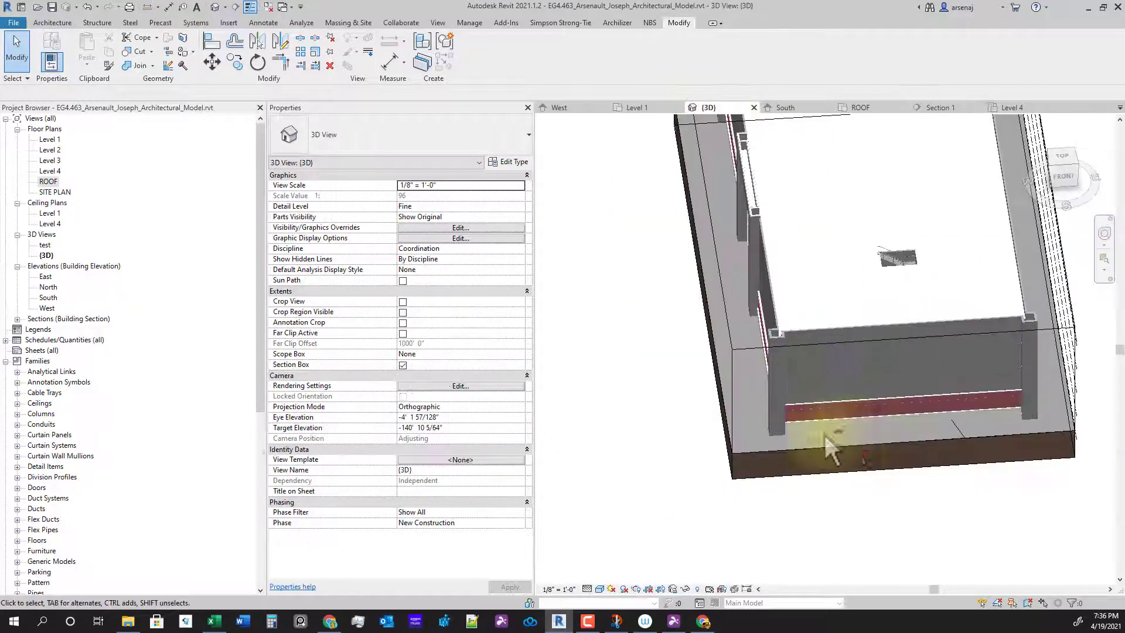
middle_click_drag(828, 443, 990, 382, "shift")
middle_click_drag(991, 382, 857, 521)
scroll(882, 408, "up", 2)
middle_click_drag(883, 409, 938, 505, "shift")
scroll(885, 447, "down", 2)
scroll(869, 443, "up", 2)
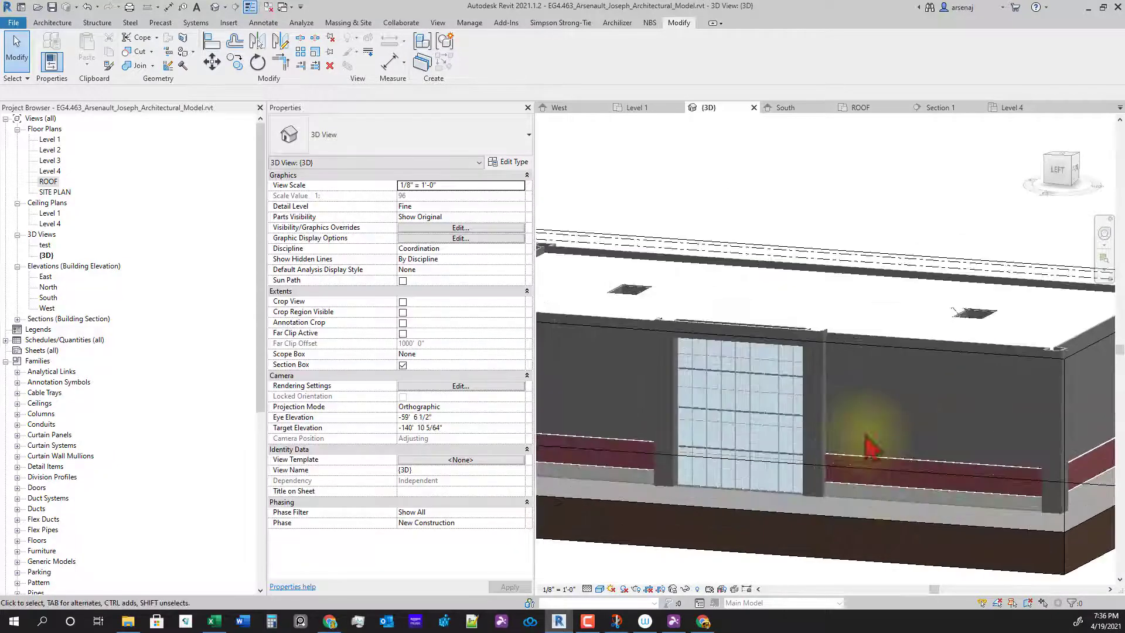
scroll(928, 439, "down", 2)
middle_click_drag(887, 530, 967, 532, "shift")
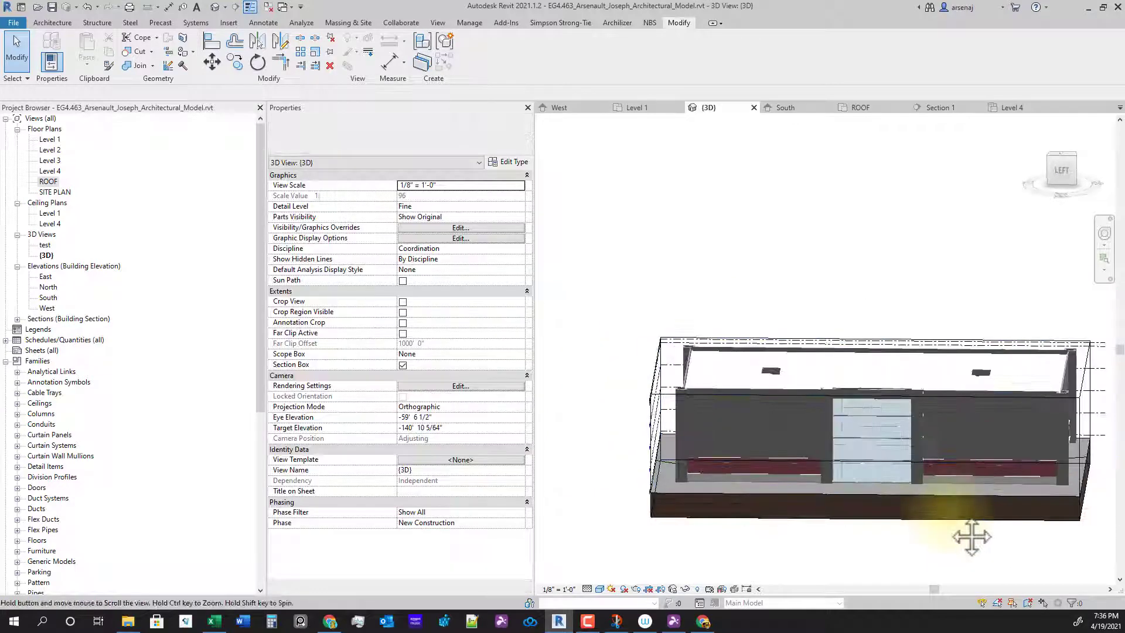
scroll(674, 422, "up", 3)
scroll(674, 421, "down", 3)
middle_click_drag(816, 465, 797, 461, "shift")
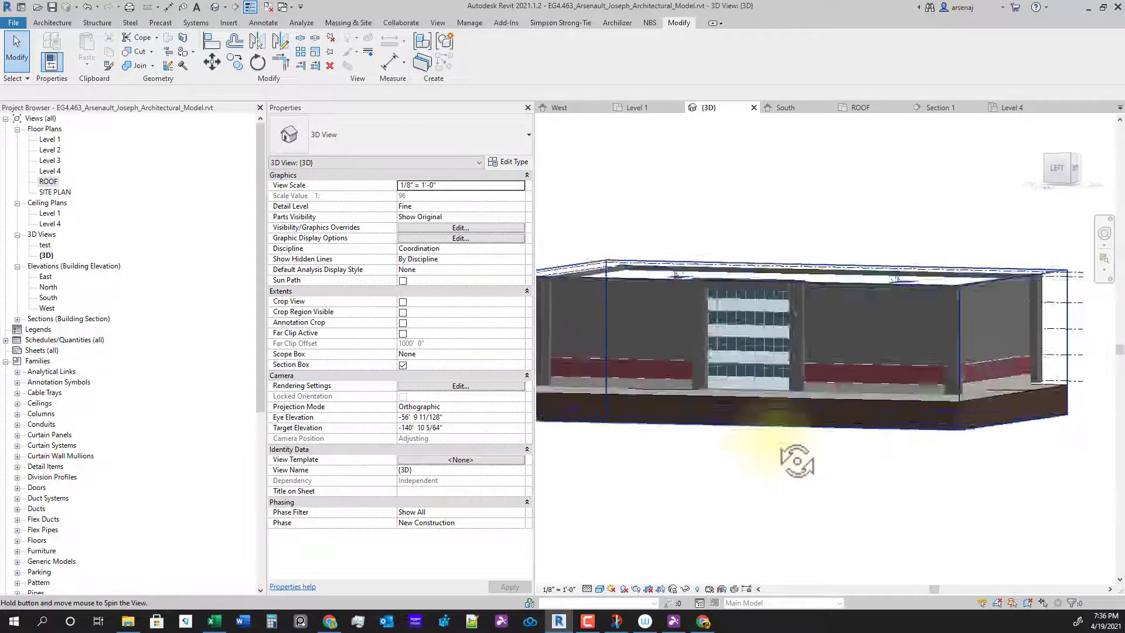
middle_click_drag(752, 491, 986, 519, "shift")
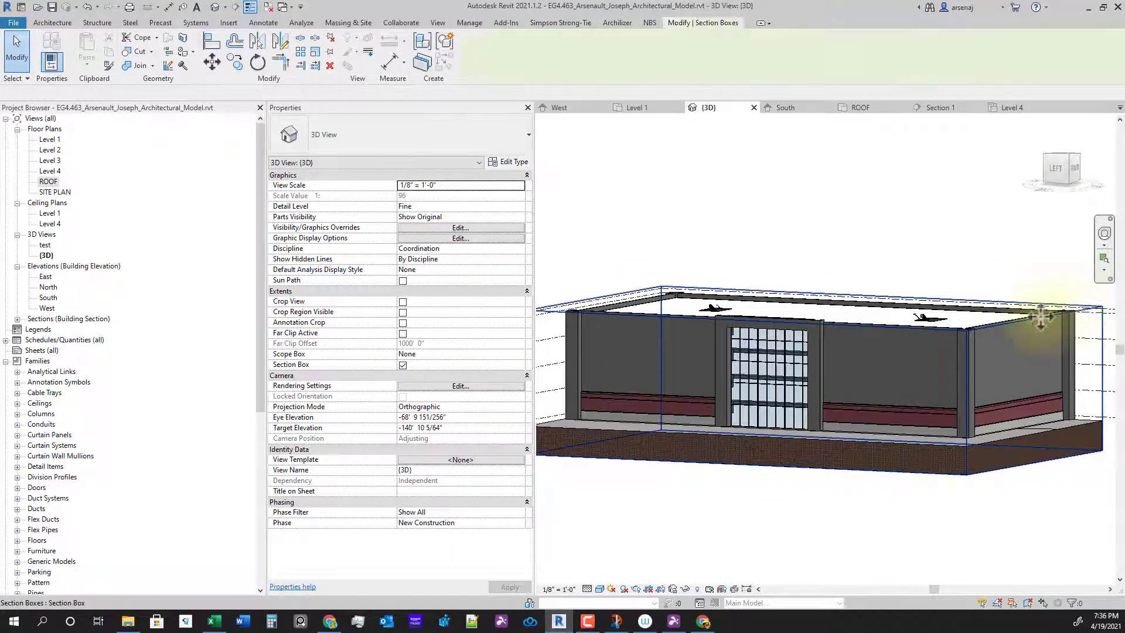
Inspect the storefront surround up close in 3D and view the west facade straight on from the Left orientation
scroll(786, 340, "up", 2)
left_click(832, 281)
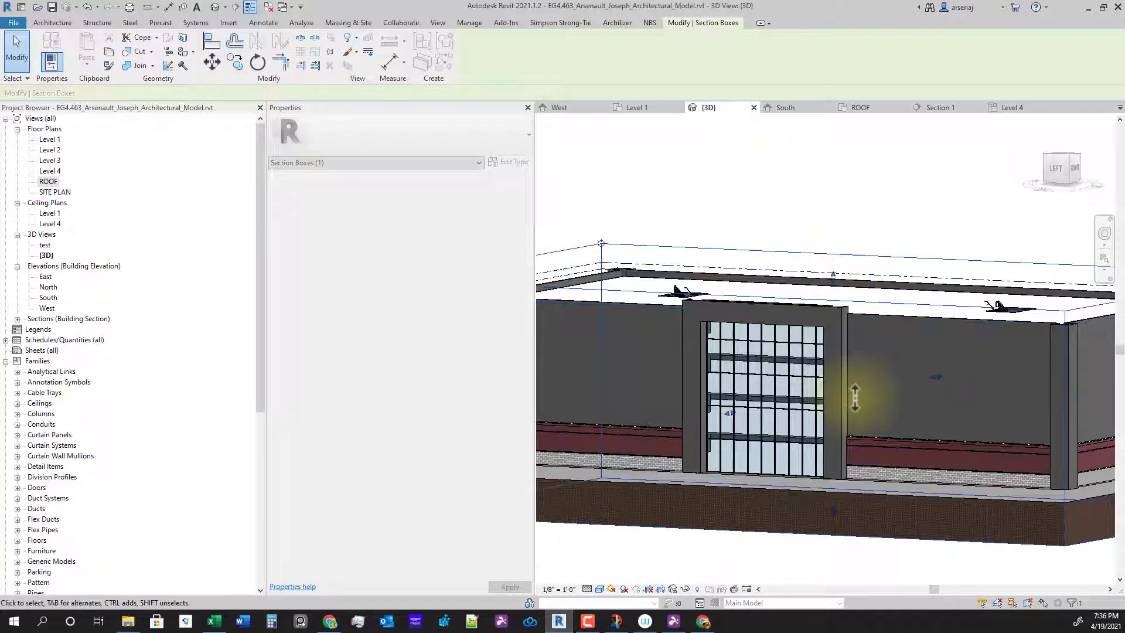
scroll(839, 352, "down", 2)
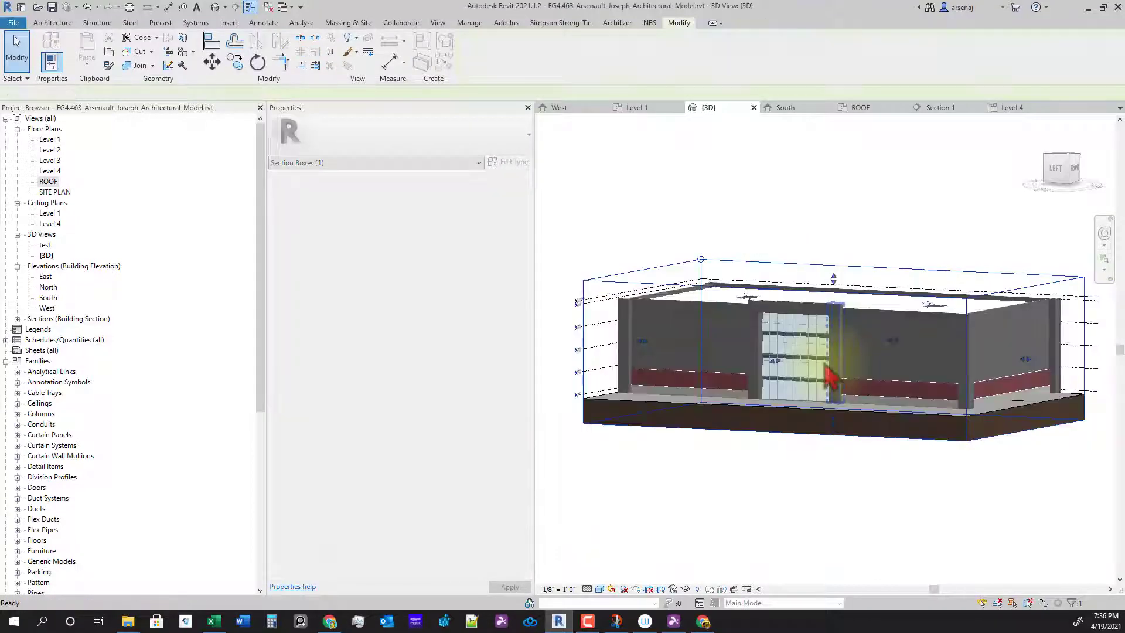
key("Escape")
middle_click_drag(880, 433, 857, 460, "shift")
scroll(773, 478, "up", 3)
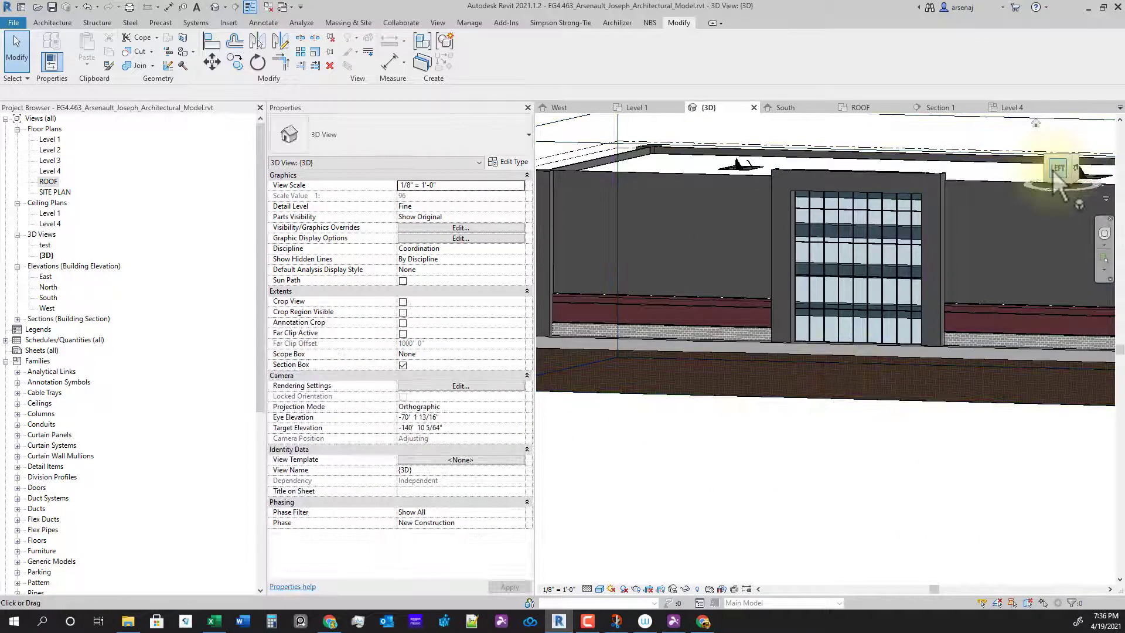
left_click(1055, 174)
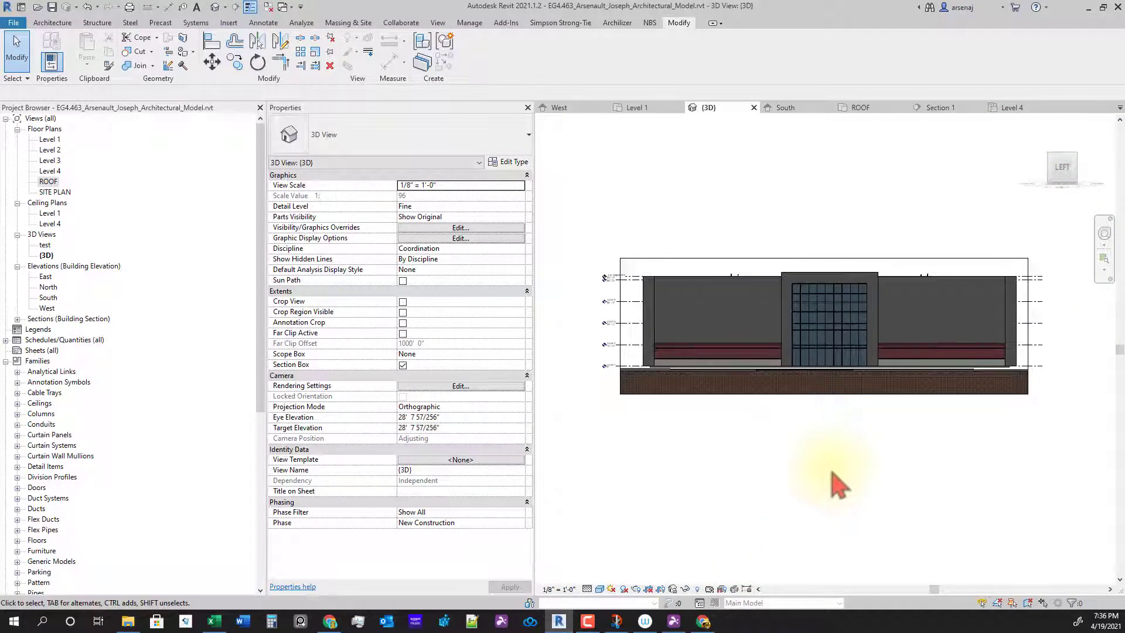
scroll(835, 480, "up", 1)
middle_click_drag(849, 525, 796, 566)
middle_click_drag(905, 551, 921, 565)
scroll(906, 486, "down", 2)
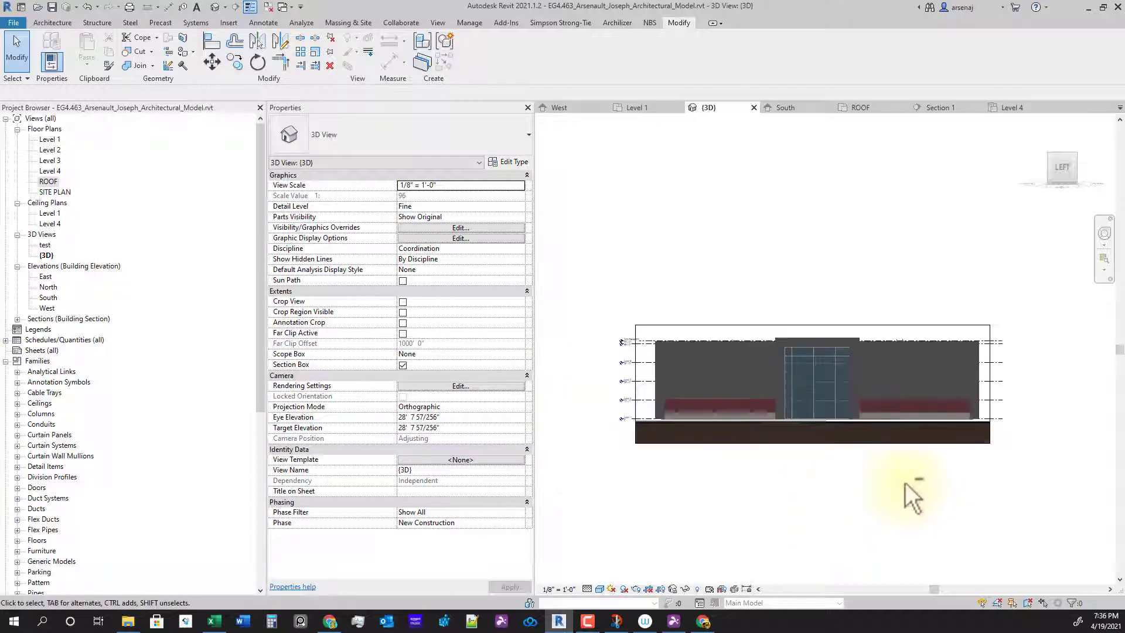
Examine the brick band and its horizontal reveal line between the corner pilaster and the storefront pilaster in 3D
middle_click_drag(913, 497, 816, 492, "shift")
scroll(812, 510, "up", 3)
scroll(774, 410, "up", 3)
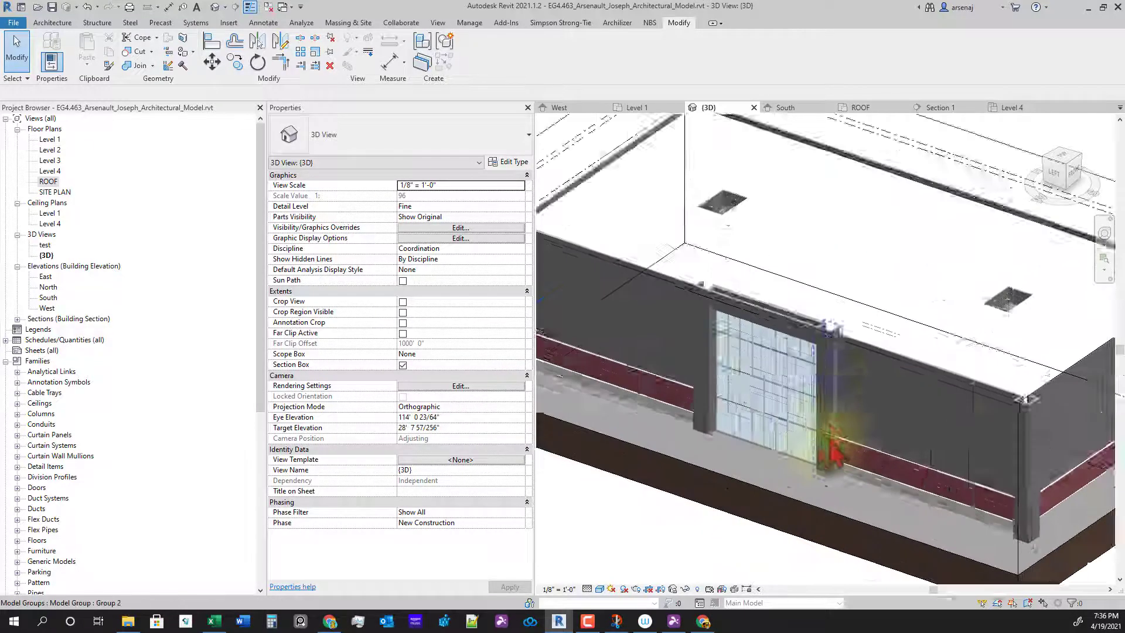
middle_click_drag(879, 515, 957, 463)
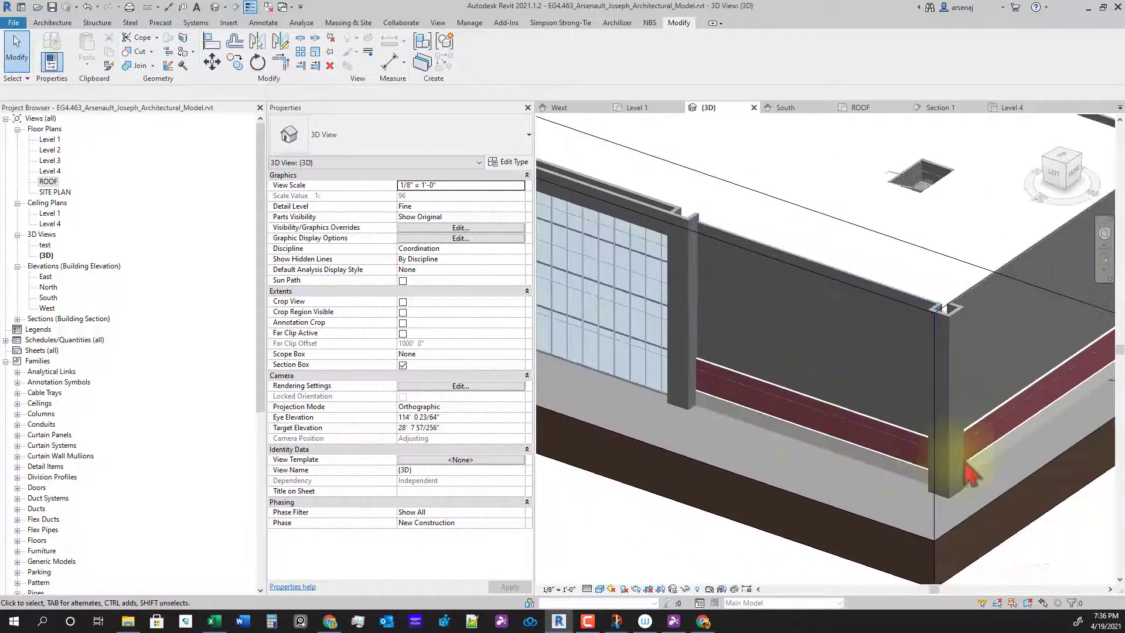
scroll(962, 462, "up", 5)
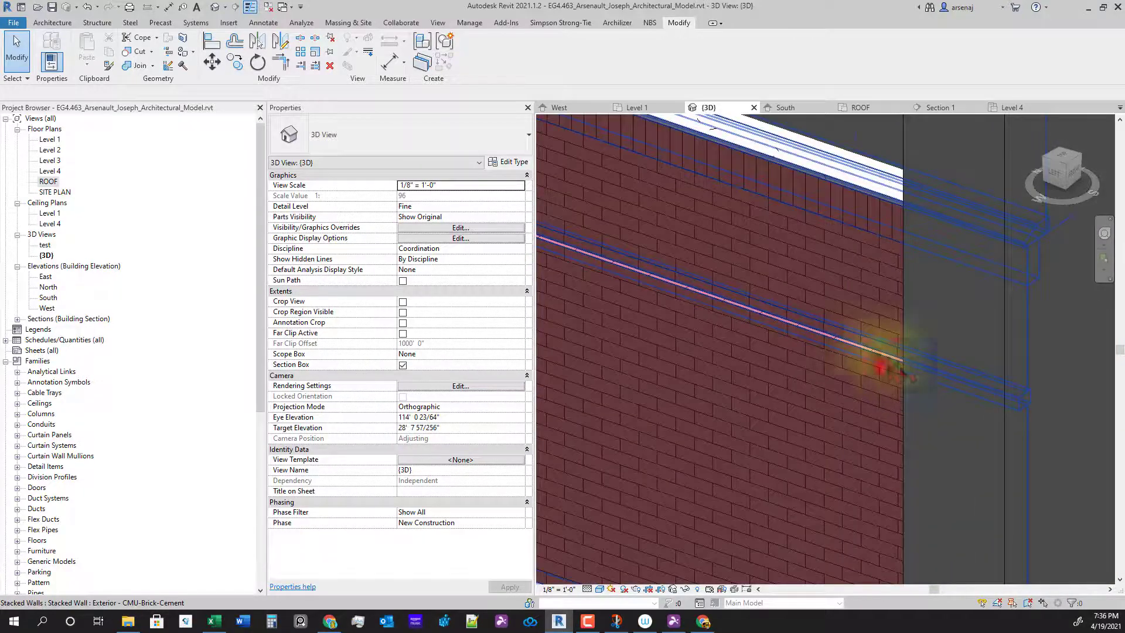
scroll(885, 370, "down", 3)
middle_click_drag(745, 370, 894, 430)
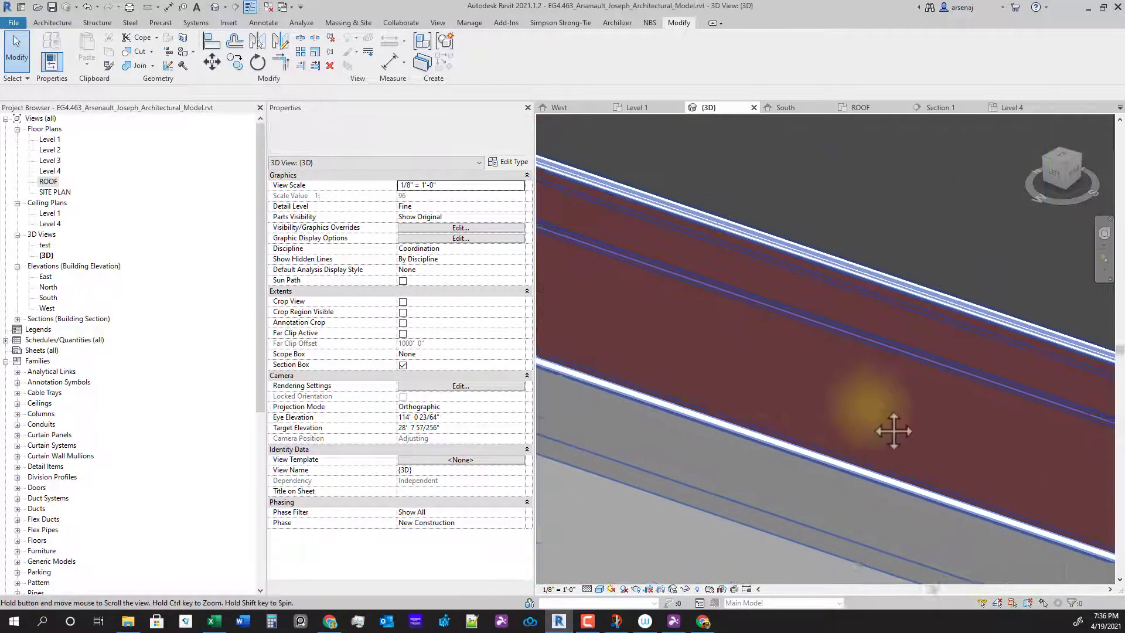
middle_click_drag(639, 343, 850, 410)
middle_click_drag(645, 306, 868, 365)
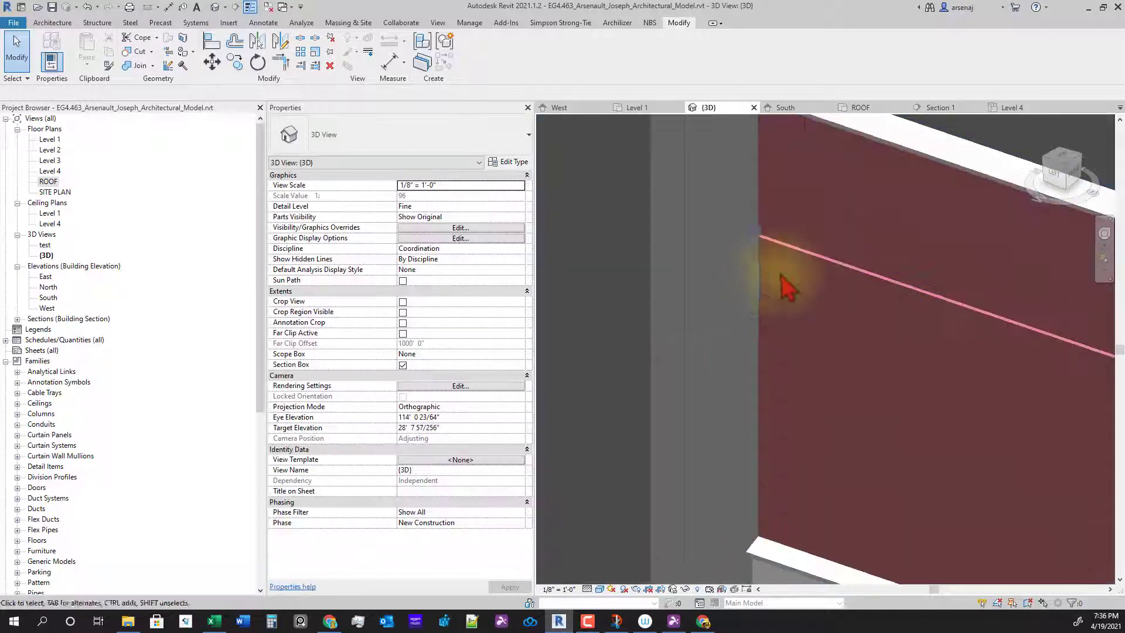
scroll(779, 469, "down", 2)
scroll(774, 473, "down", 2)
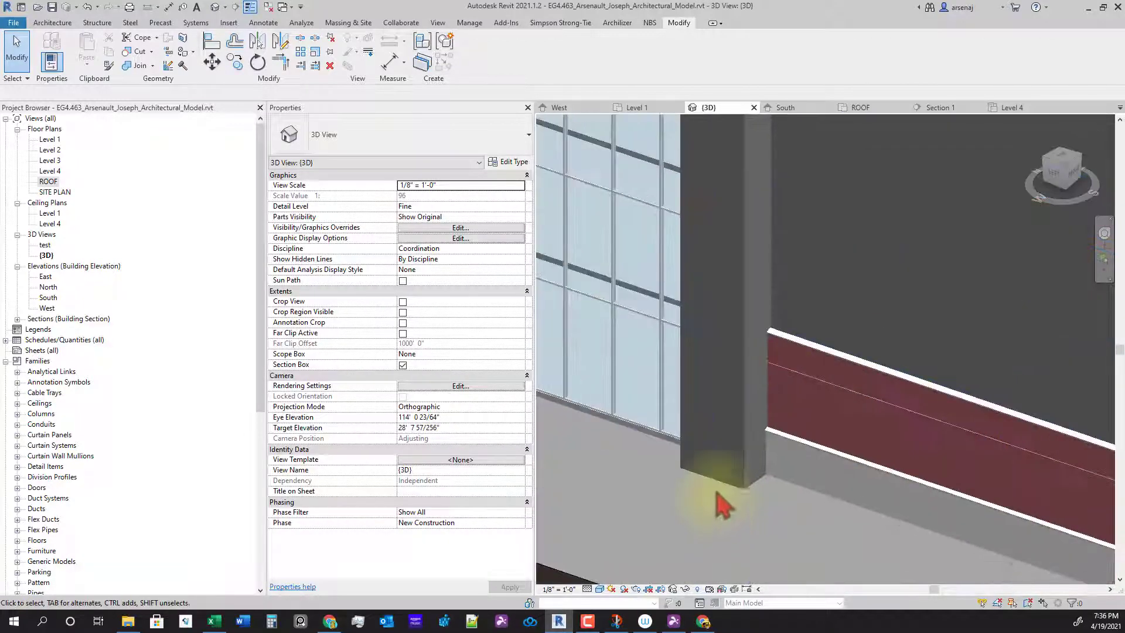
Select the storefront pilaster's EIFS wall and compare its base and constraints with the building's corner pilaster
left_click(725, 497)
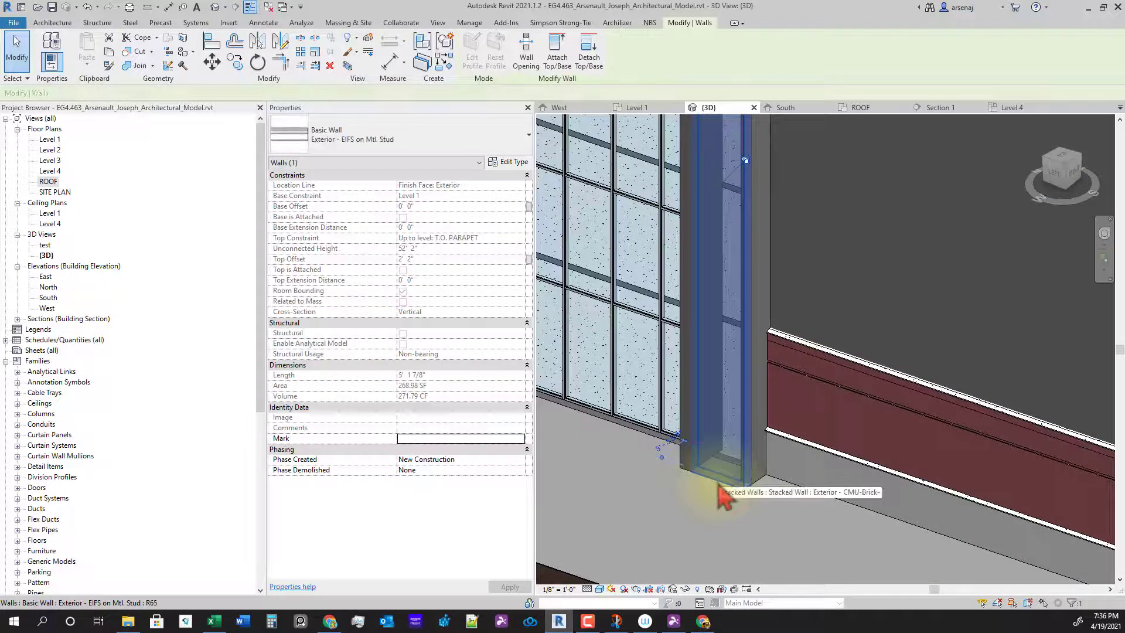
scroll(724, 510, "down", 2)
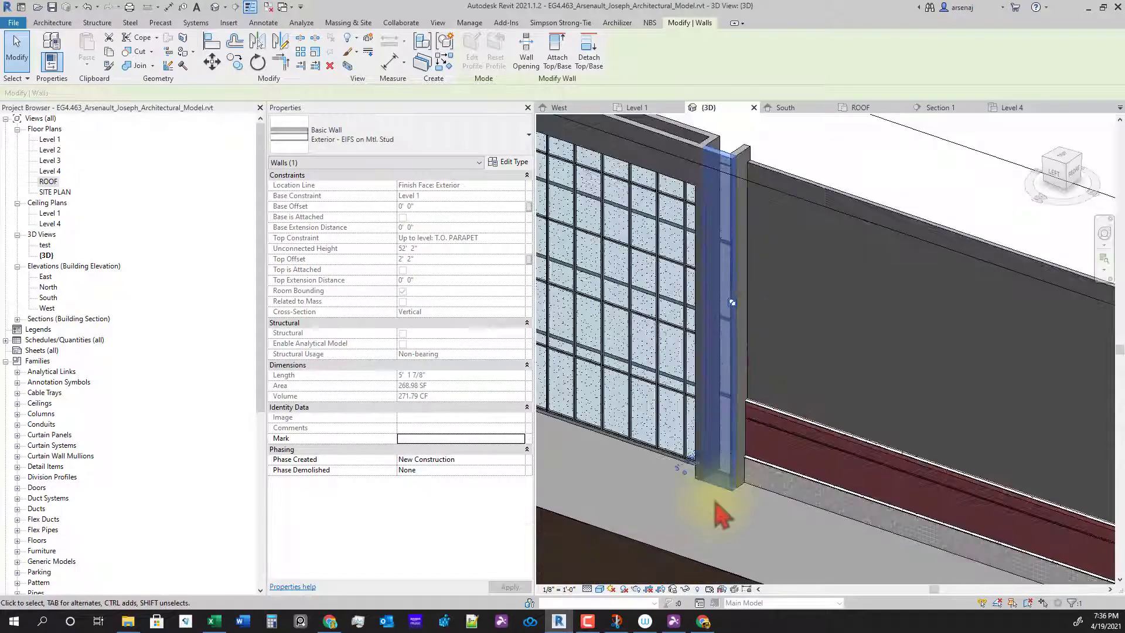
scroll(718, 516, "up", 2)
scroll(709, 510, "down", 2)
middle_click_drag(710, 509, 807, 497)
scroll(800, 492, "up", 3)
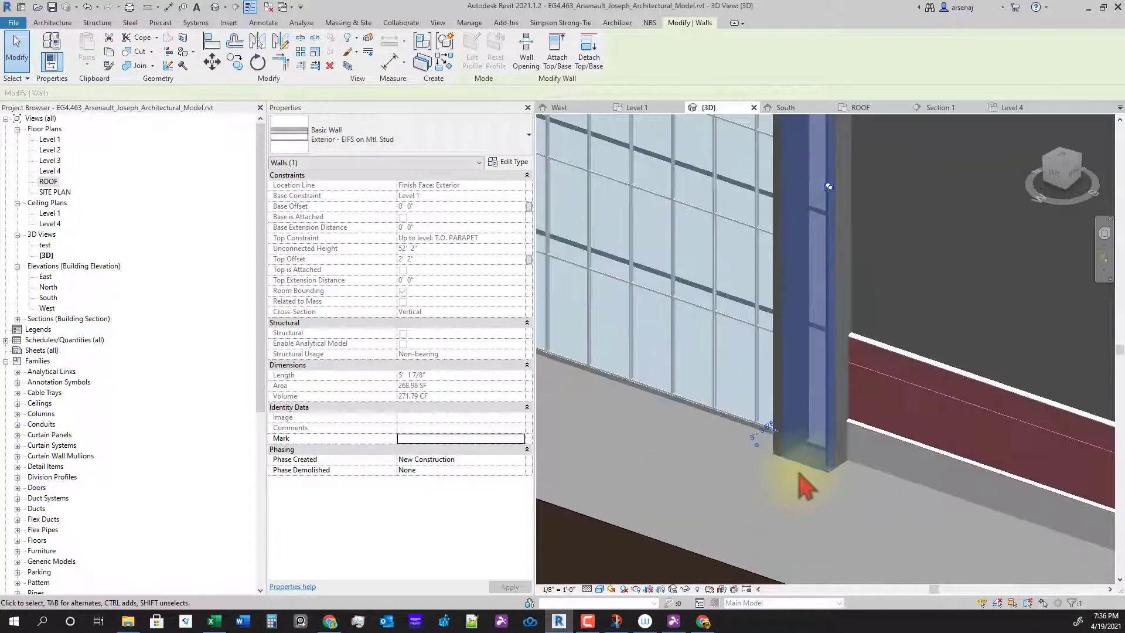
scroll(776, 478, "down", 4)
middle_click_drag(993, 519, 859, 513)
scroll(860, 513, "up", 3)
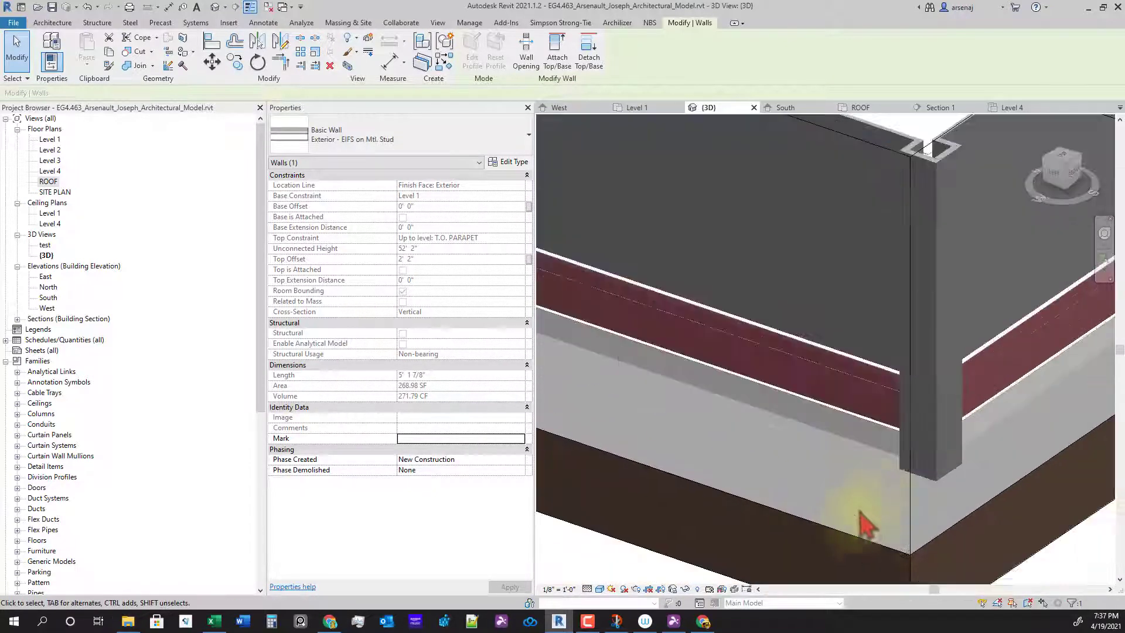
Open the layer assembly of the corner pilaster's Exterior - EIFS on Mtl. Stud wall type with the section preview
key("Escape")
left_click(923, 482)
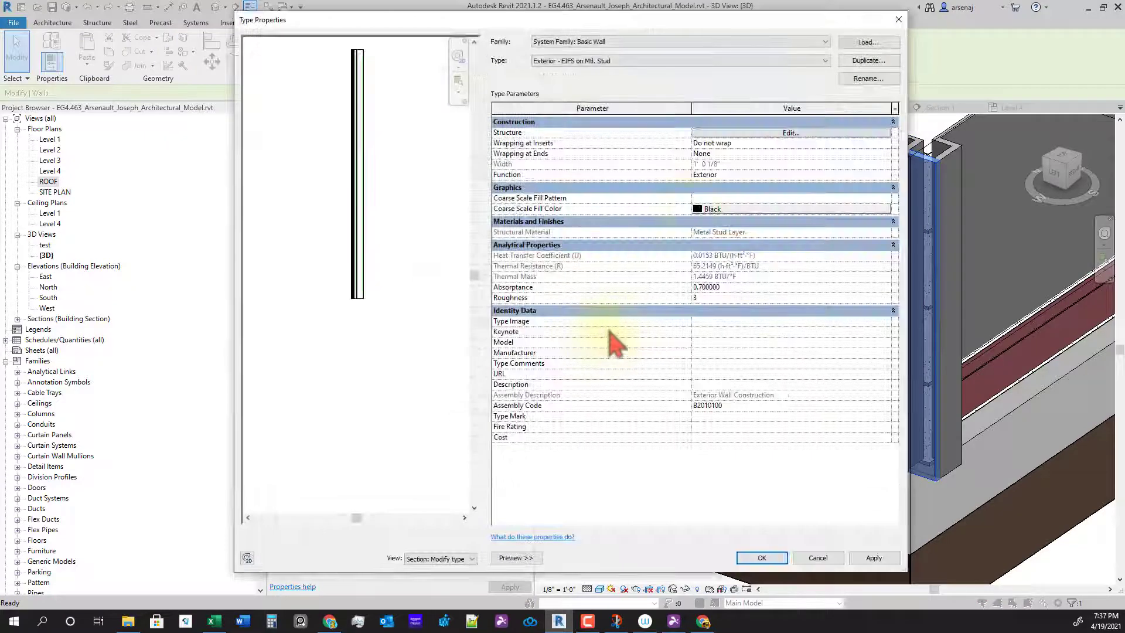
left_click(734, 135)
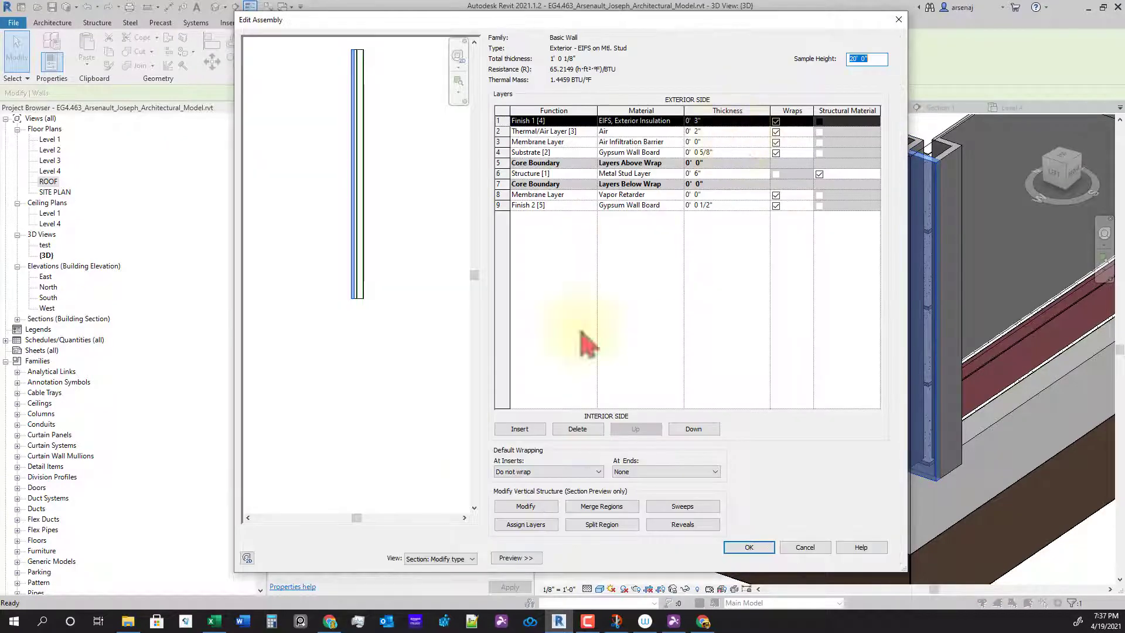
left_click(445, 559)
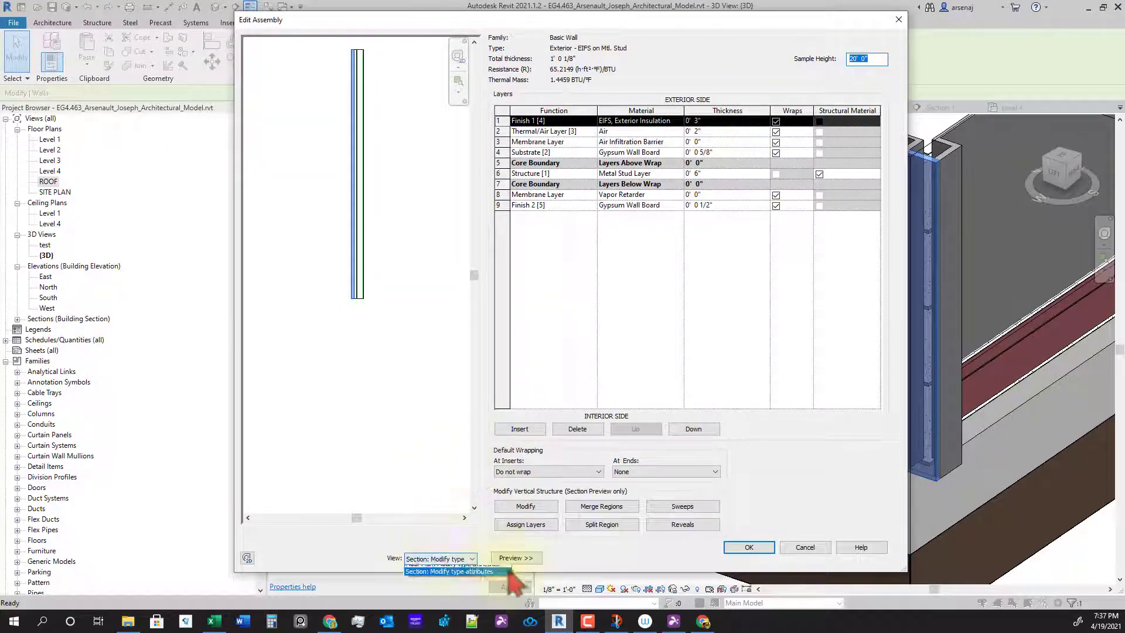
left_click(454, 577)
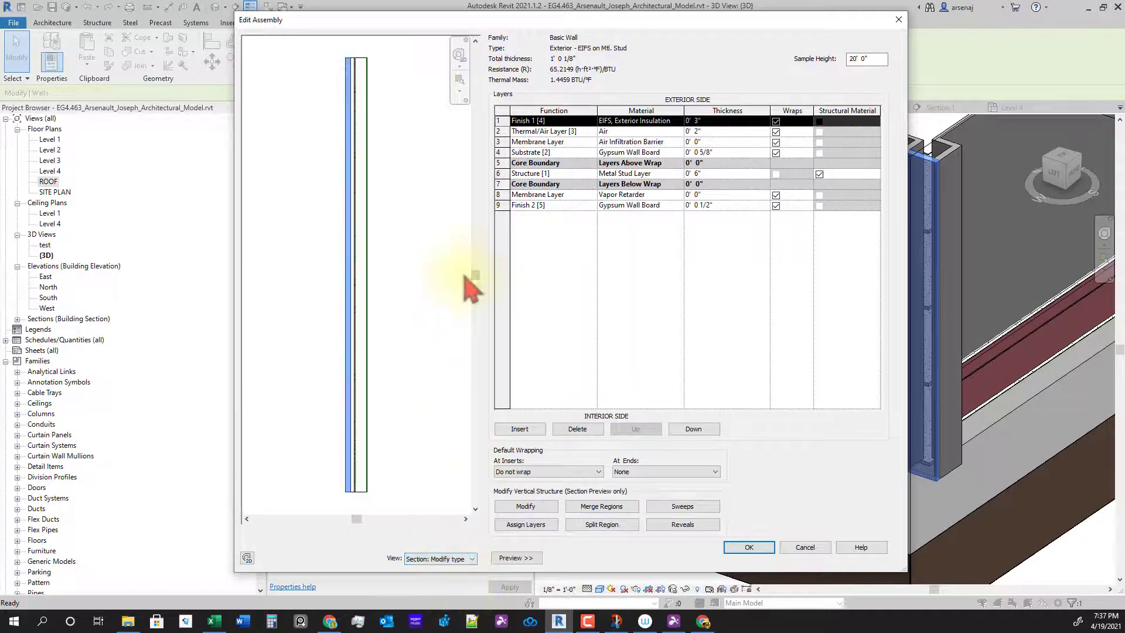
Add a new reveal row to the wall assembly and check which profiles are available for it
left_click(679, 526)
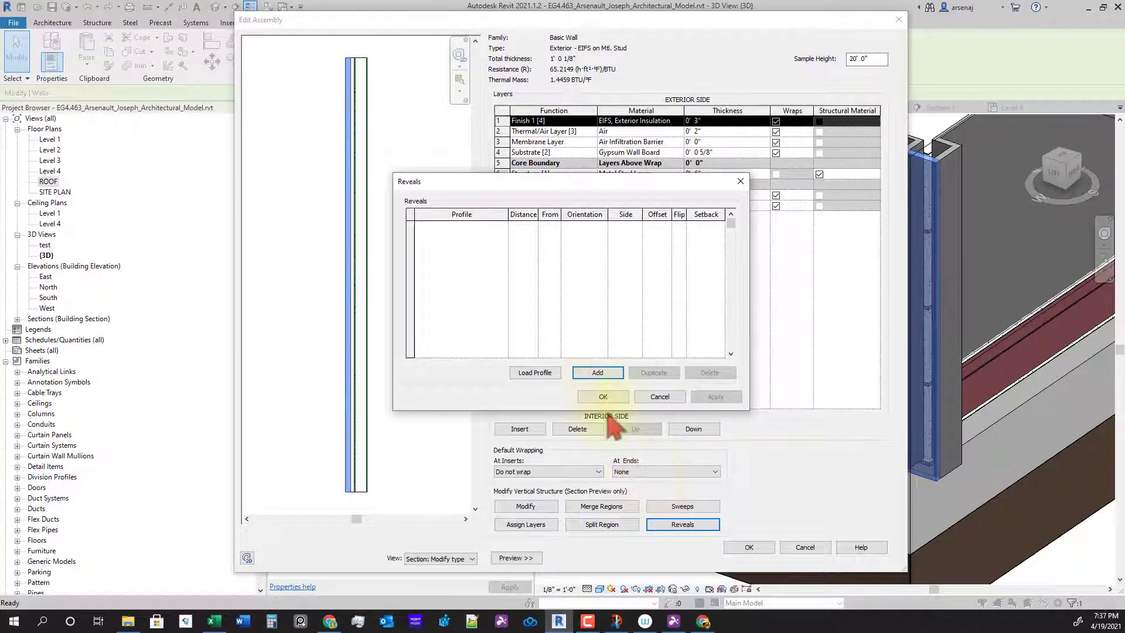
left_click(598, 373)
left_click(504, 226)
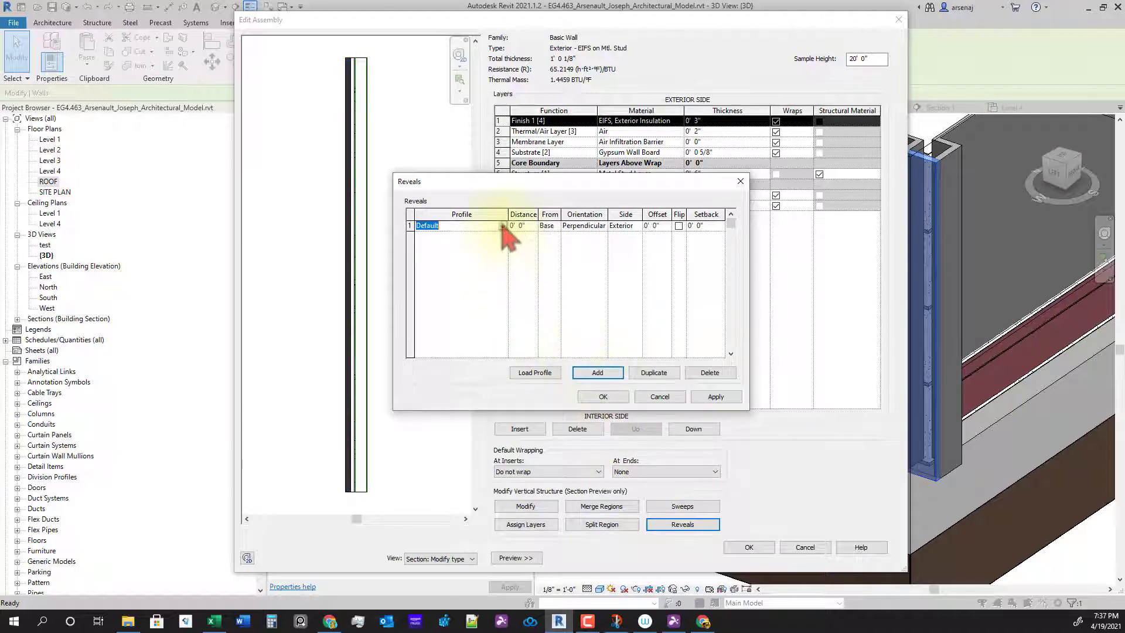
left_click(502, 226)
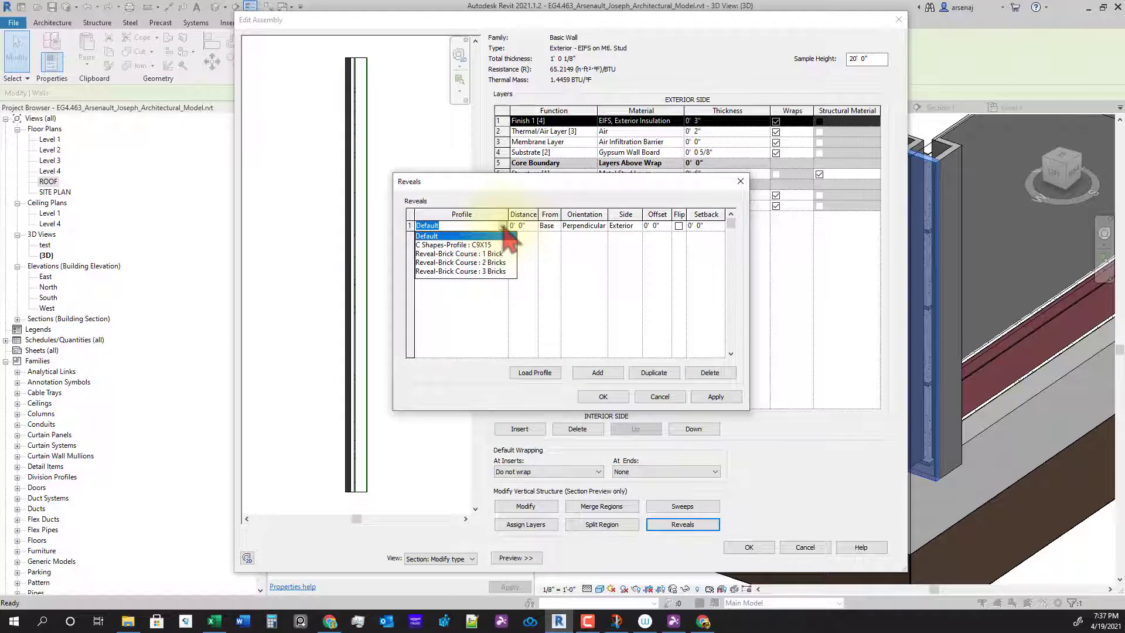
left_click(503, 227)
Browse the Profiles library for a reveal profile, checking the Framing folder and previewing Notch and Angled Step in Division Profiles
left_click(535, 373)
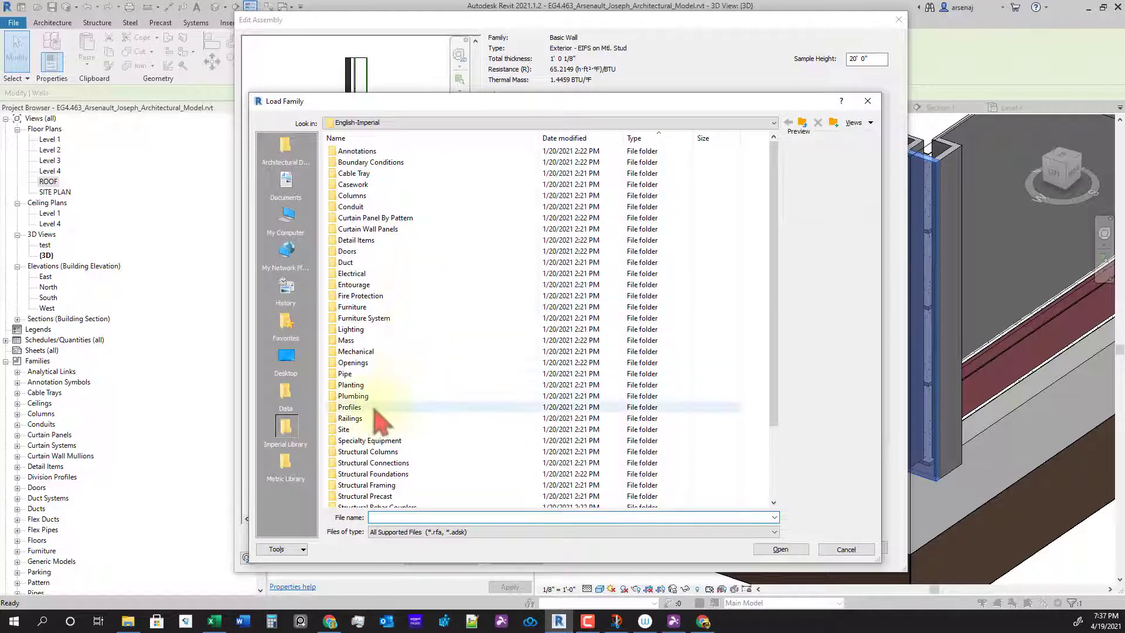
double_click(370, 409)
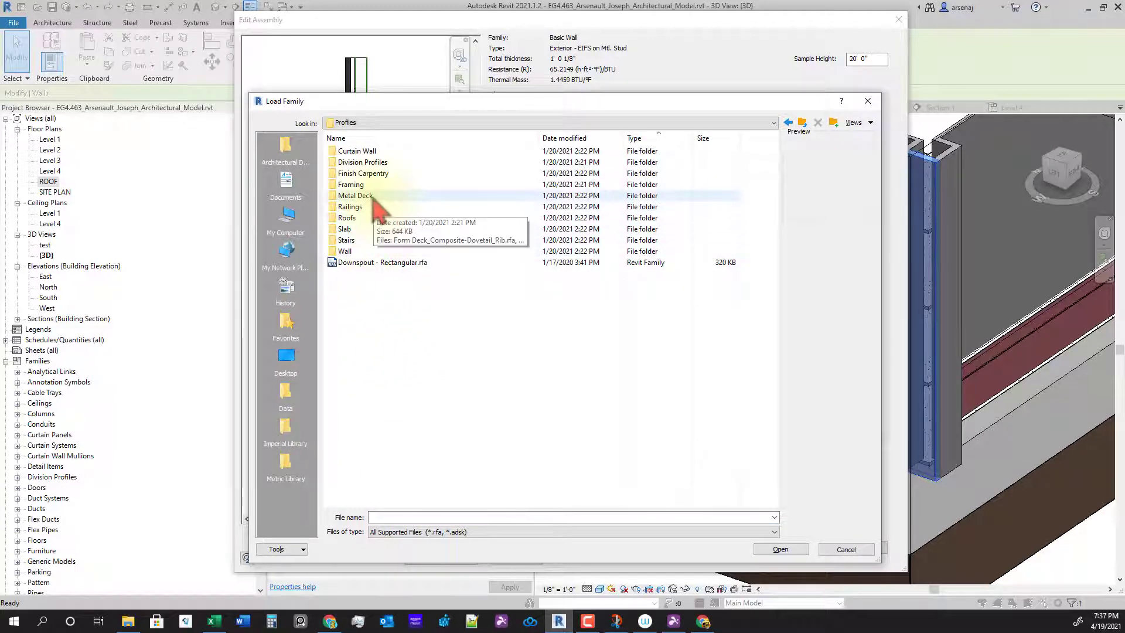
double_click(359, 185)
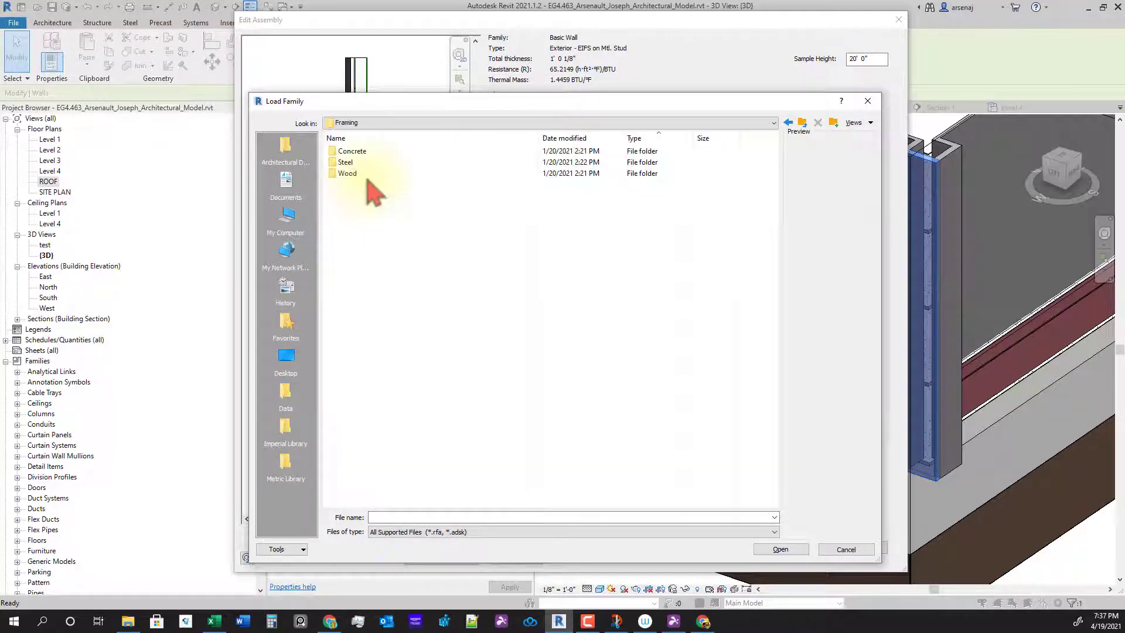
left_click(803, 122)
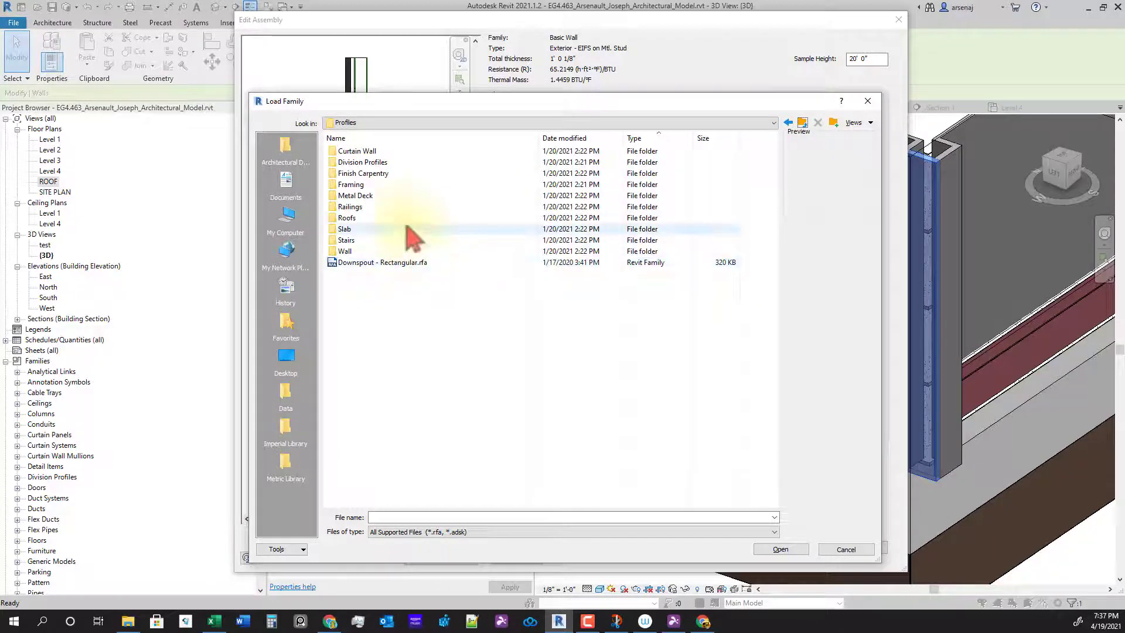
double_click(387, 164)
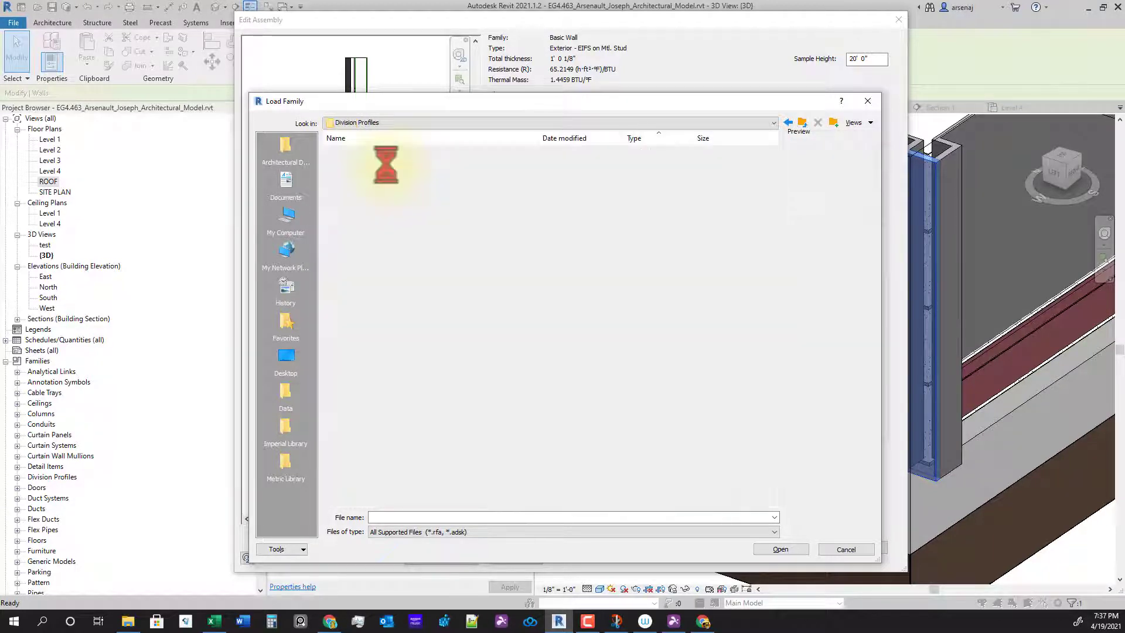
left_click(360, 174)
left_click(354, 162)
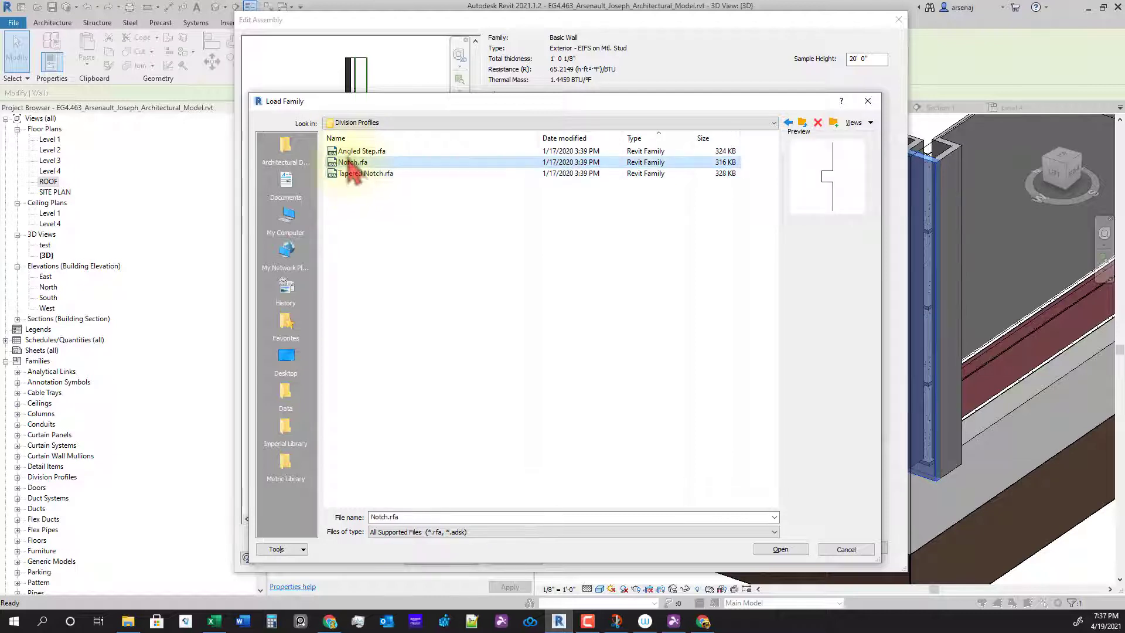
left_click(358, 152)
left_click(803, 123)
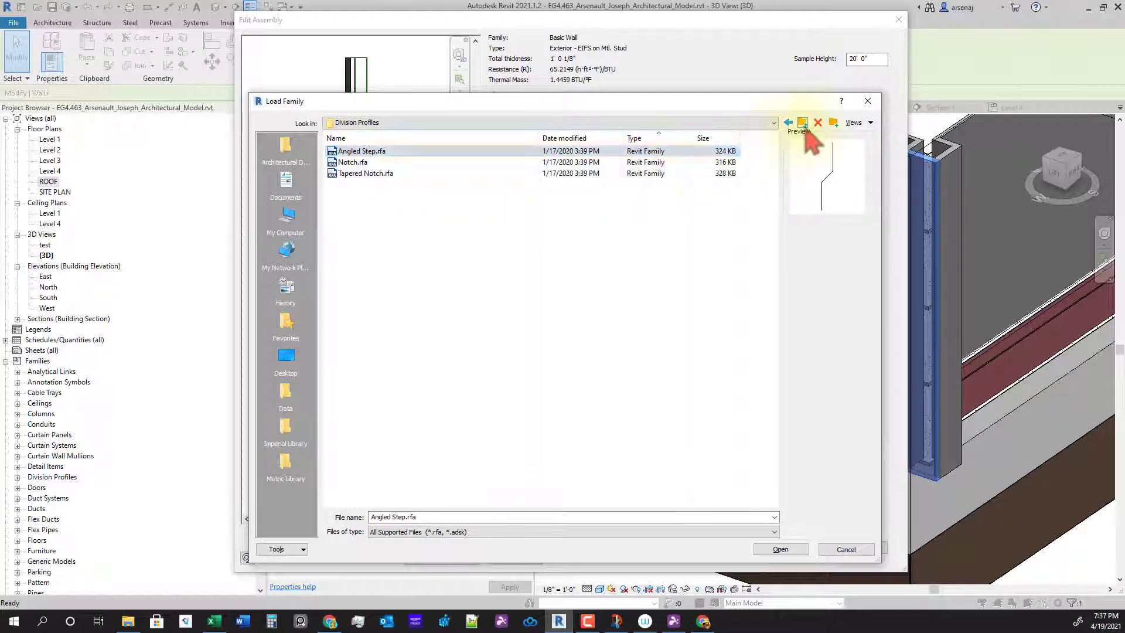
Preview the profile families in the Wall folder one after another, from Cornice 1 through Wall Sweep-CMU Course
double_click(362, 252)
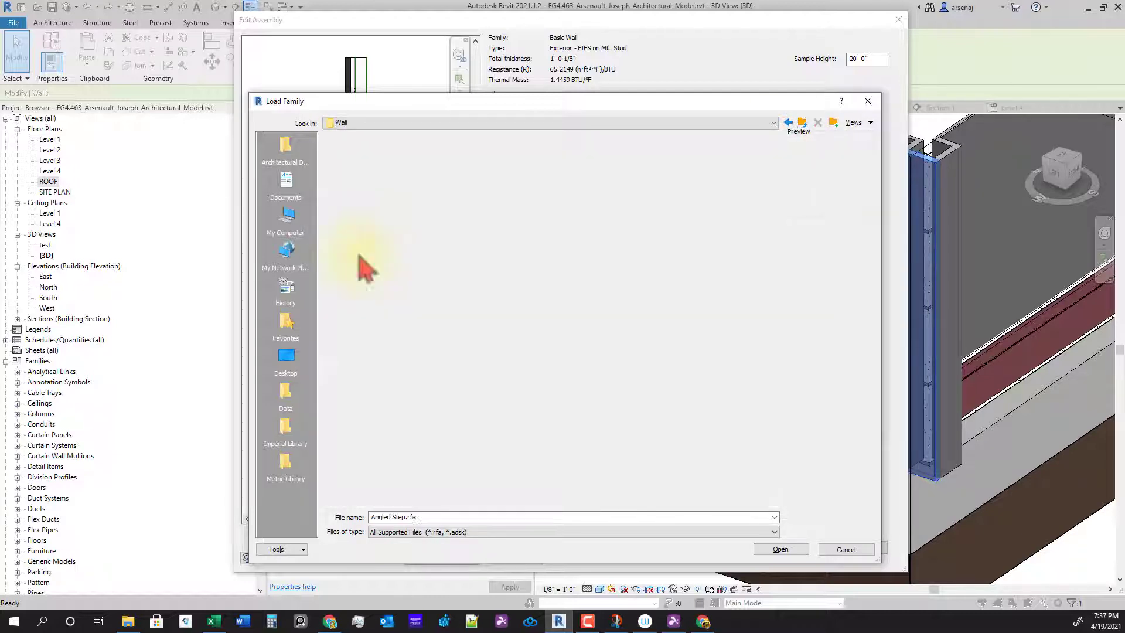
left_click(372, 153)
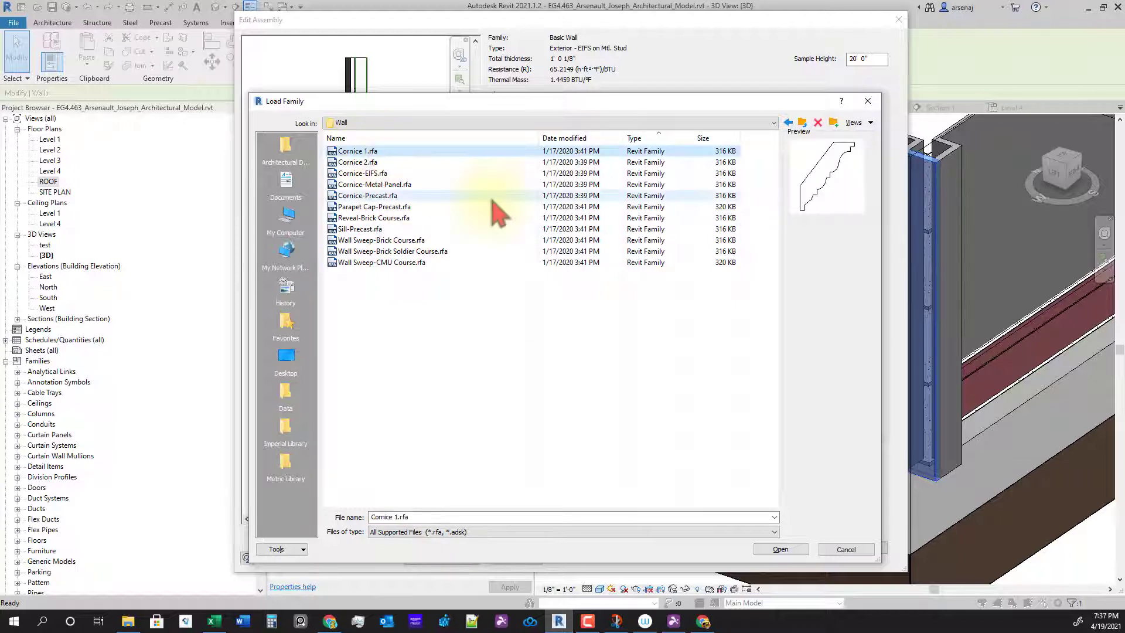
key("Down")
key("Down")
key("Down")
key("Down")
key("Down")
key("Down")
key("Down")
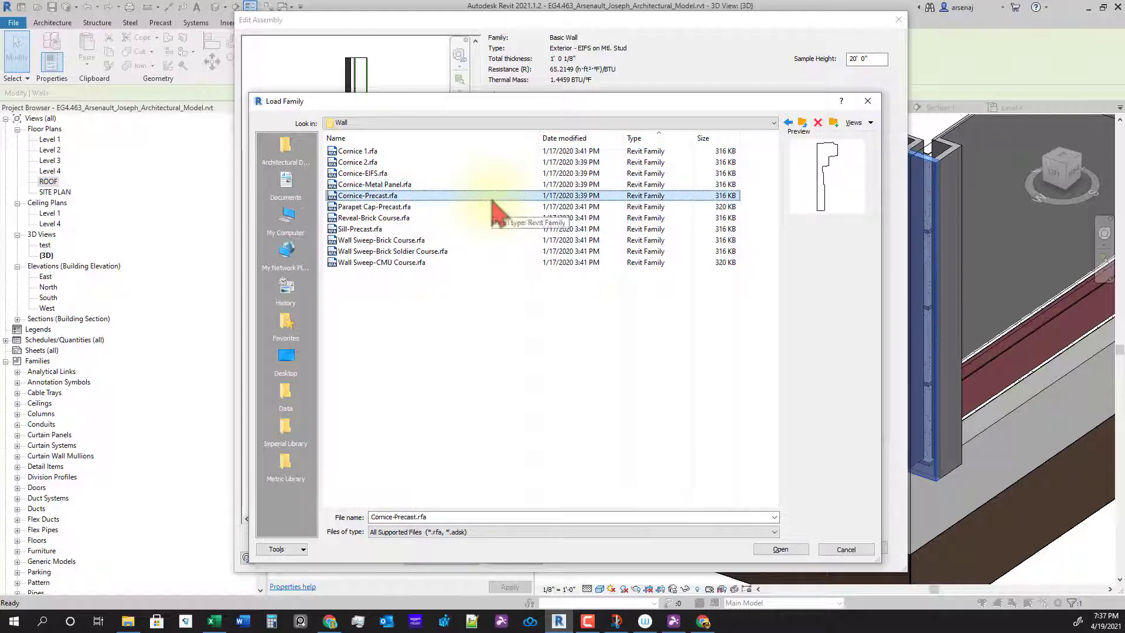
key("Up")
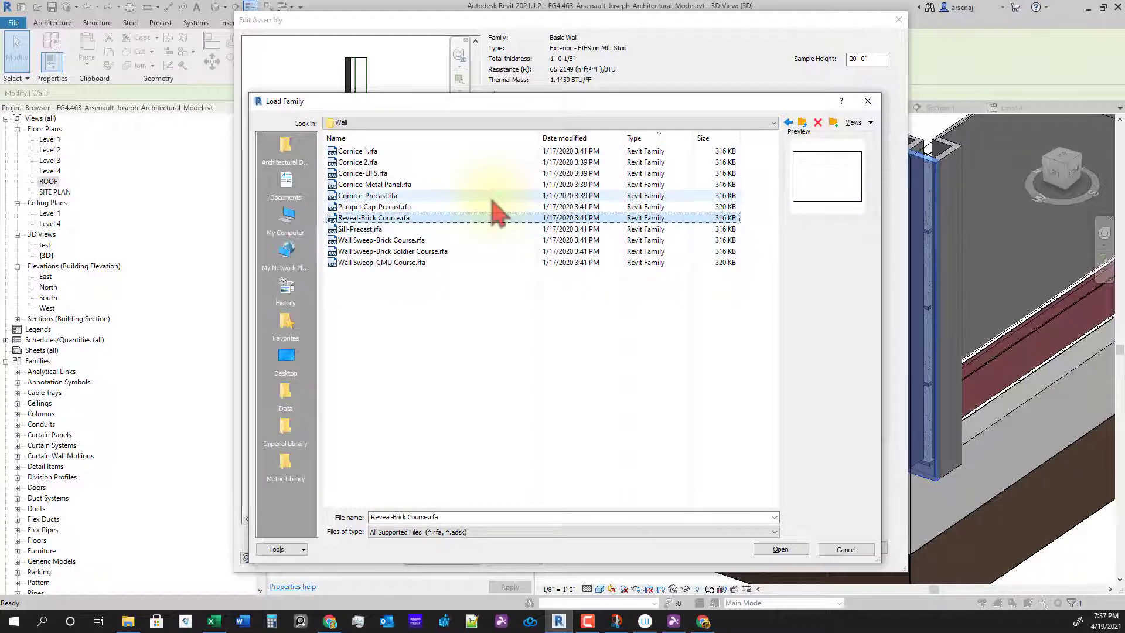
key("Down")
key("Down")
key("Down")
key("Down")
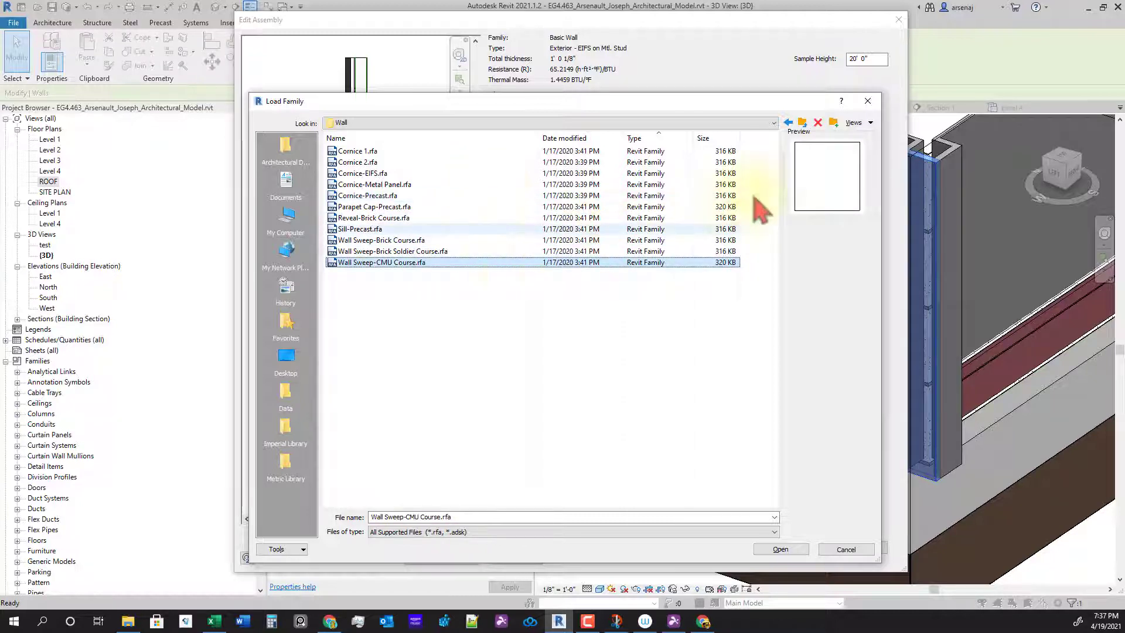
Reopen the Wall profiles folder and compare the cornice, Parapet Cap-Precast and Wall Sweep-Brick Soldier Course shapes
left_click(803, 122)
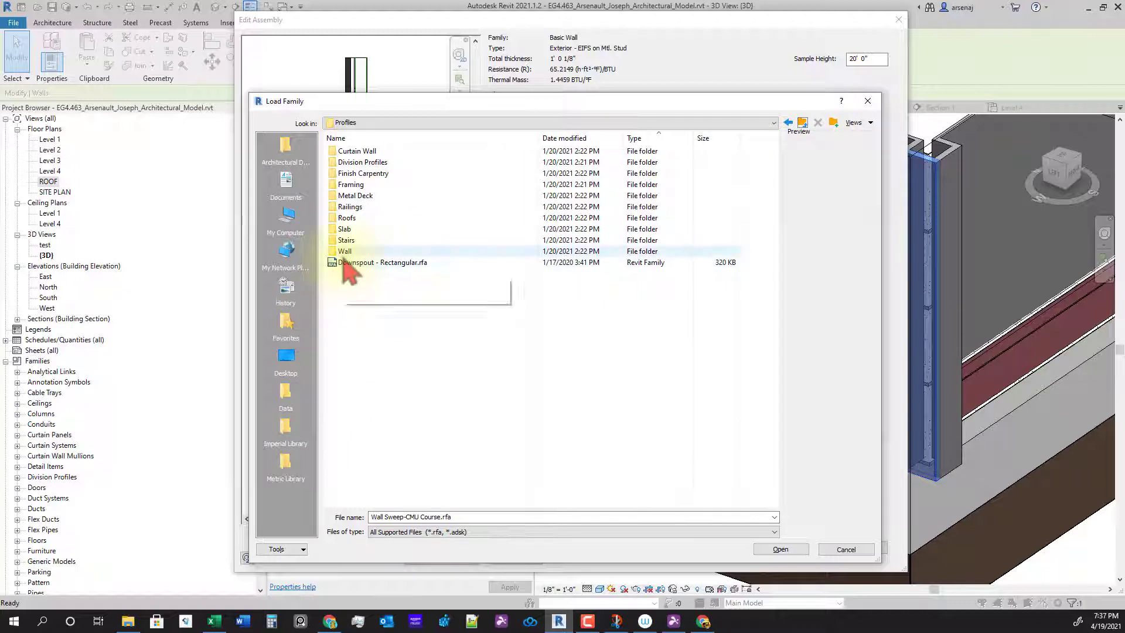
double_click(344, 252)
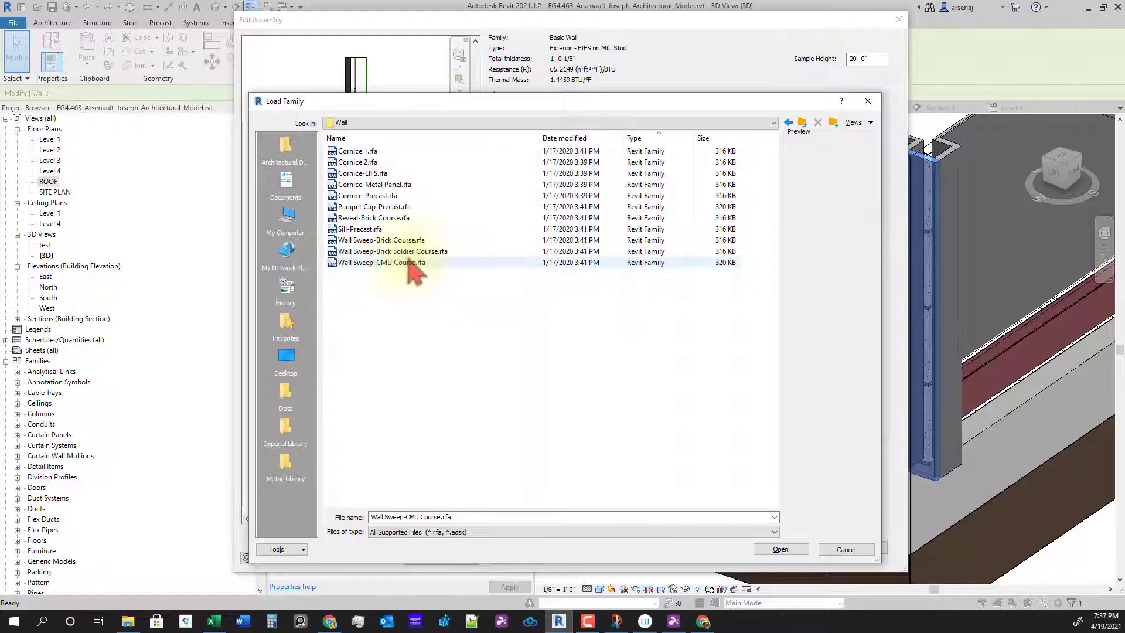
left_click(360, 176)
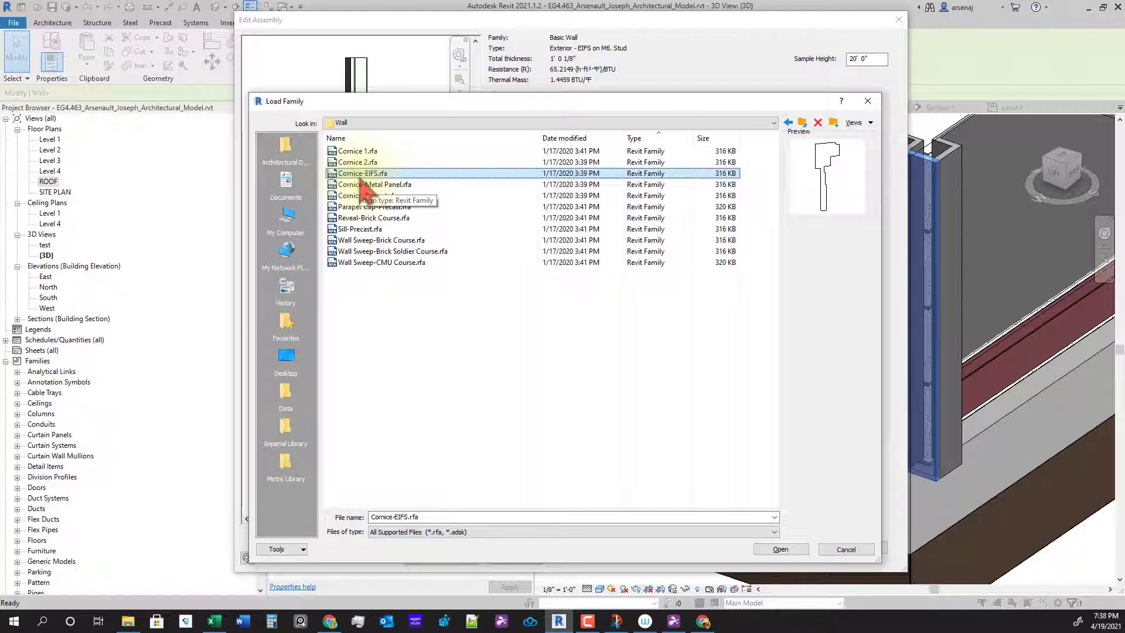
left_click(397, 186)
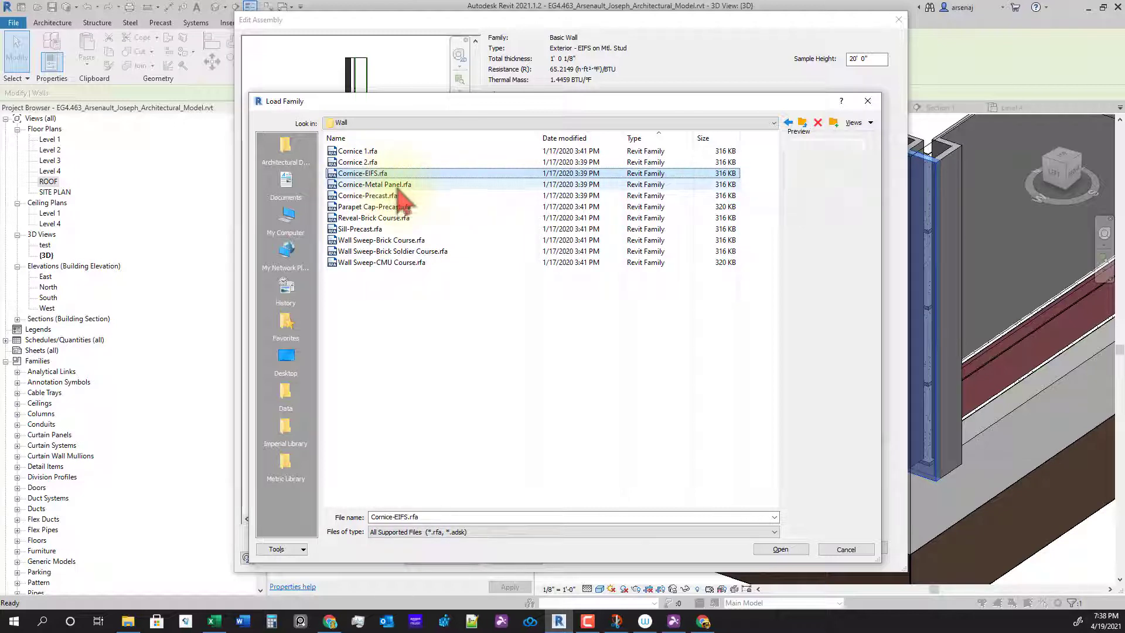
left_click(392, 207)
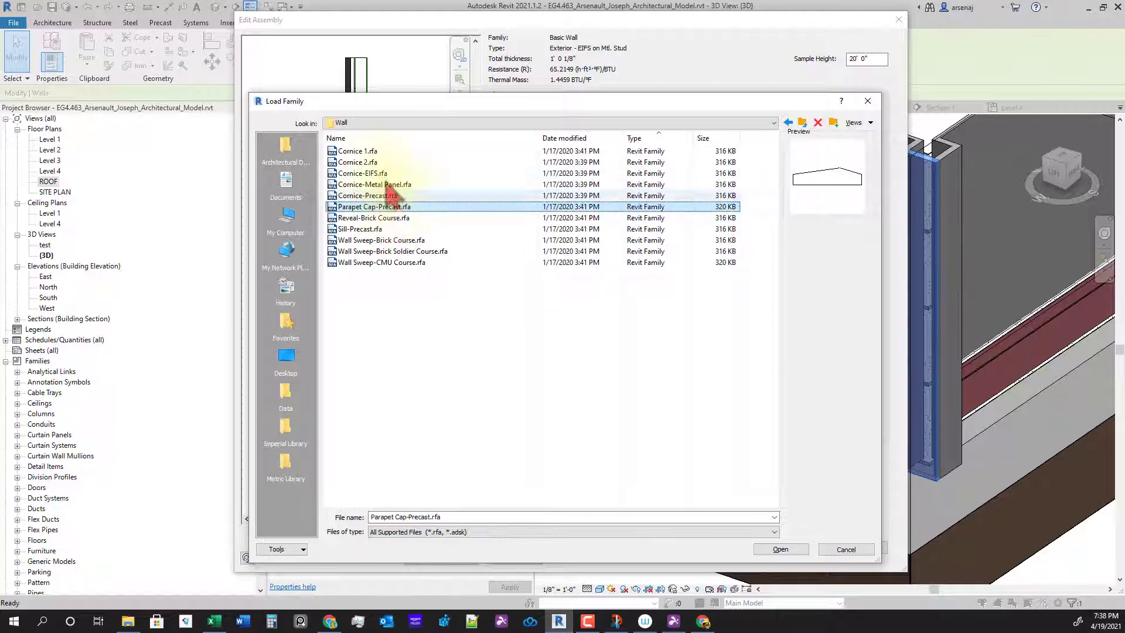
left_click(369, 162)
left_click(367, 152)
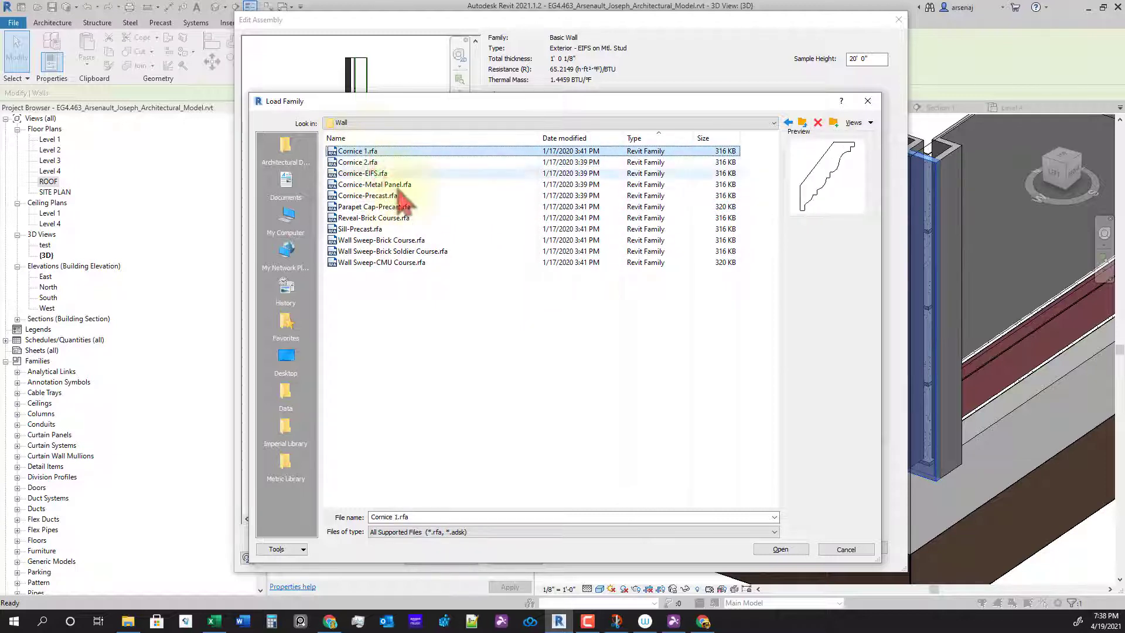
left_click(407, 220)
left_click(410, 208)
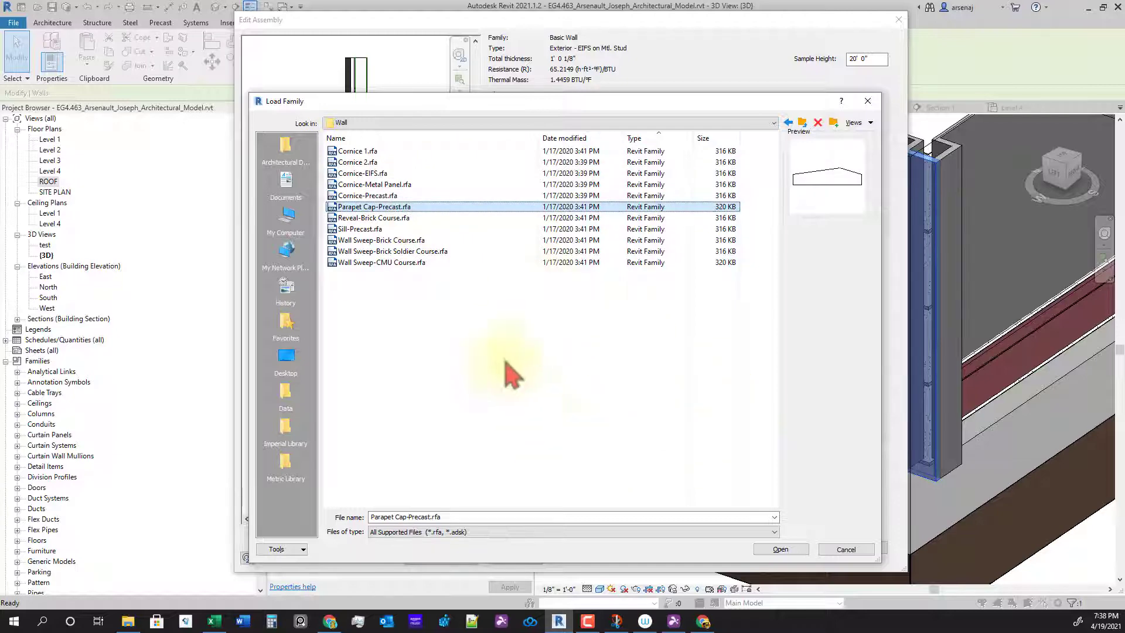
left_click(363, 252)
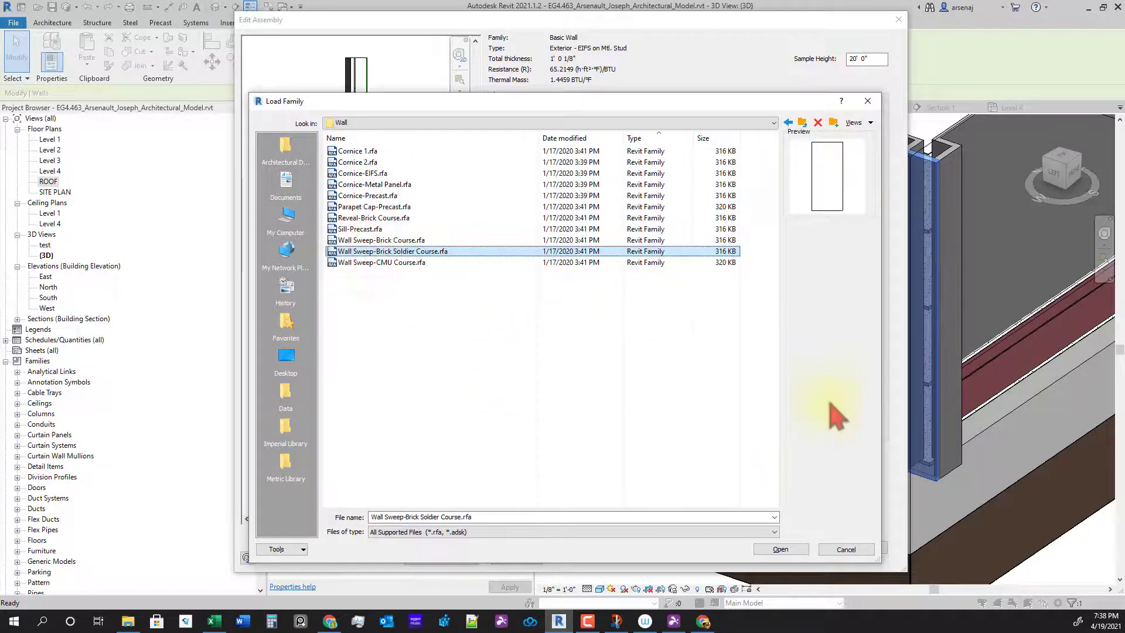
Preview Finish Carpentry profiles such as Quarter Round and Base 1, check the Wall folder again, and leave without loading a family
left_click(803, 123)
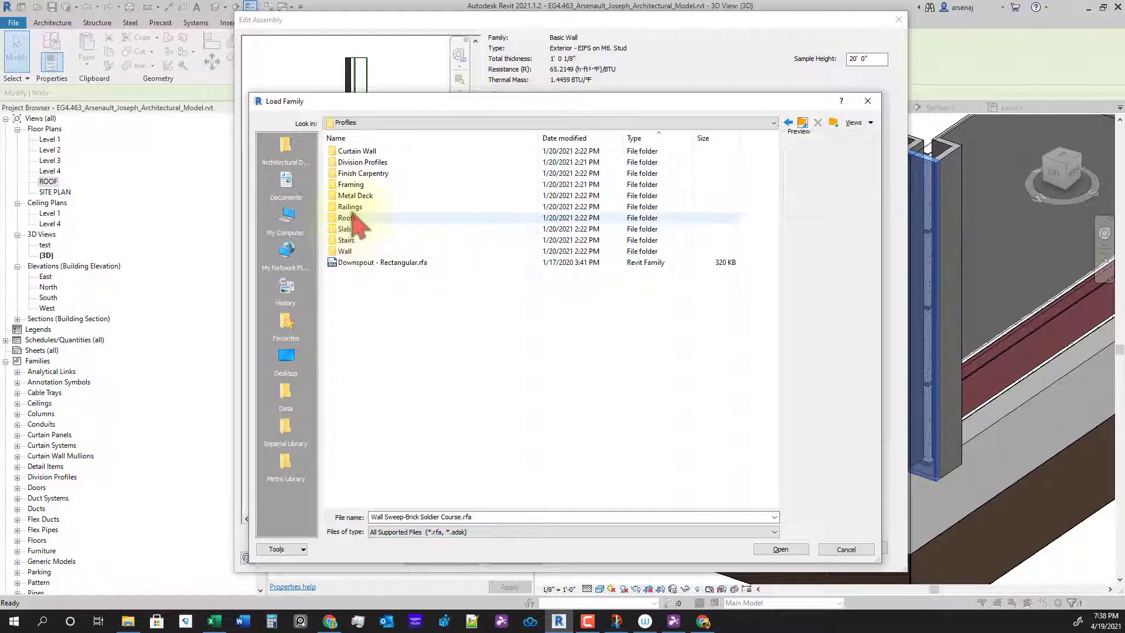
left_click(358, 174)
double_click(359, 174)
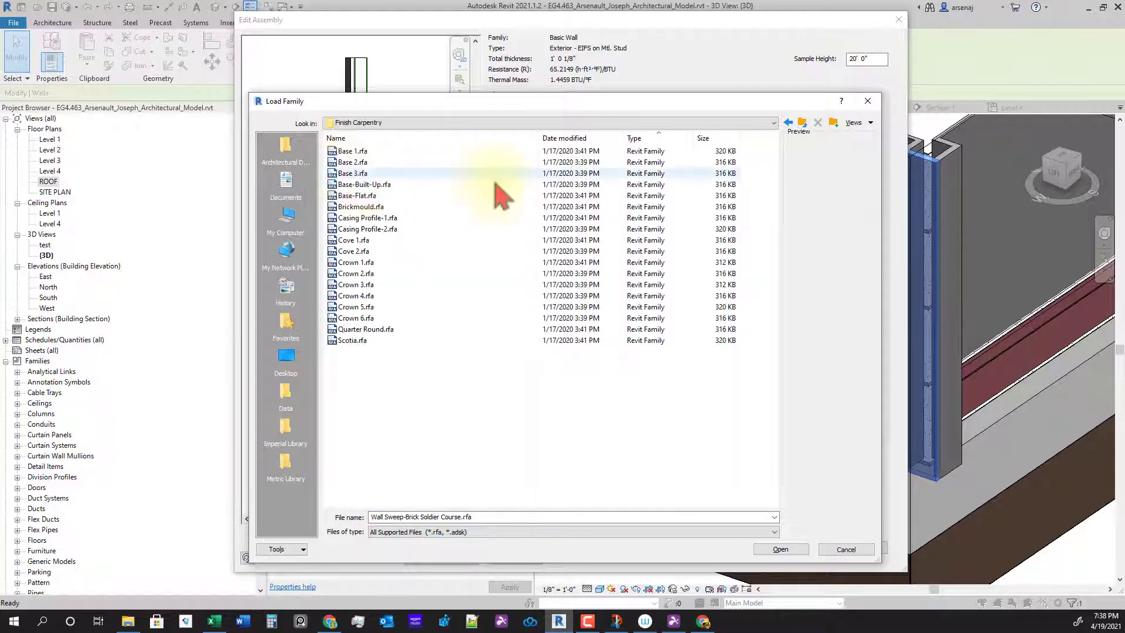
left_click(355, 262)
left_click(367, 329)
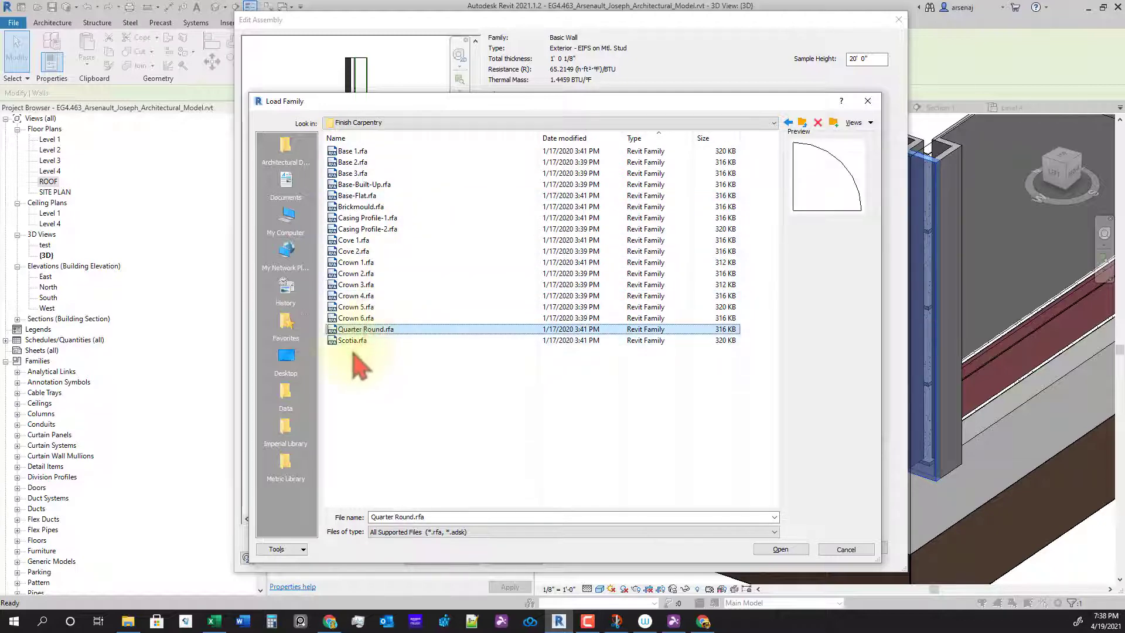
left_click(349, 151)
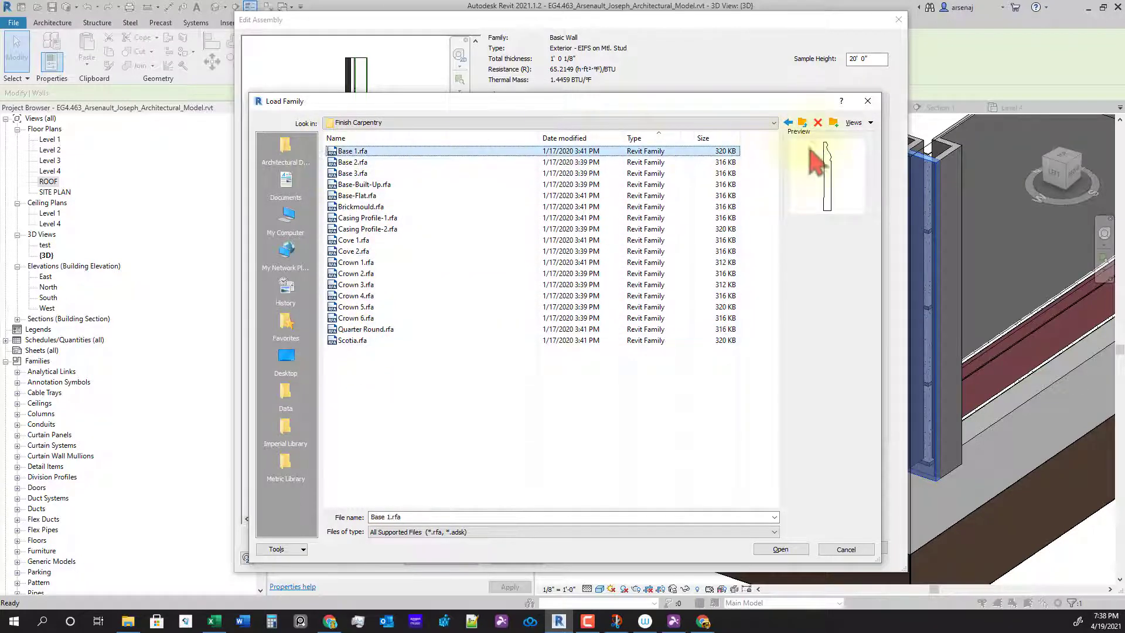
left_click(804, 124)
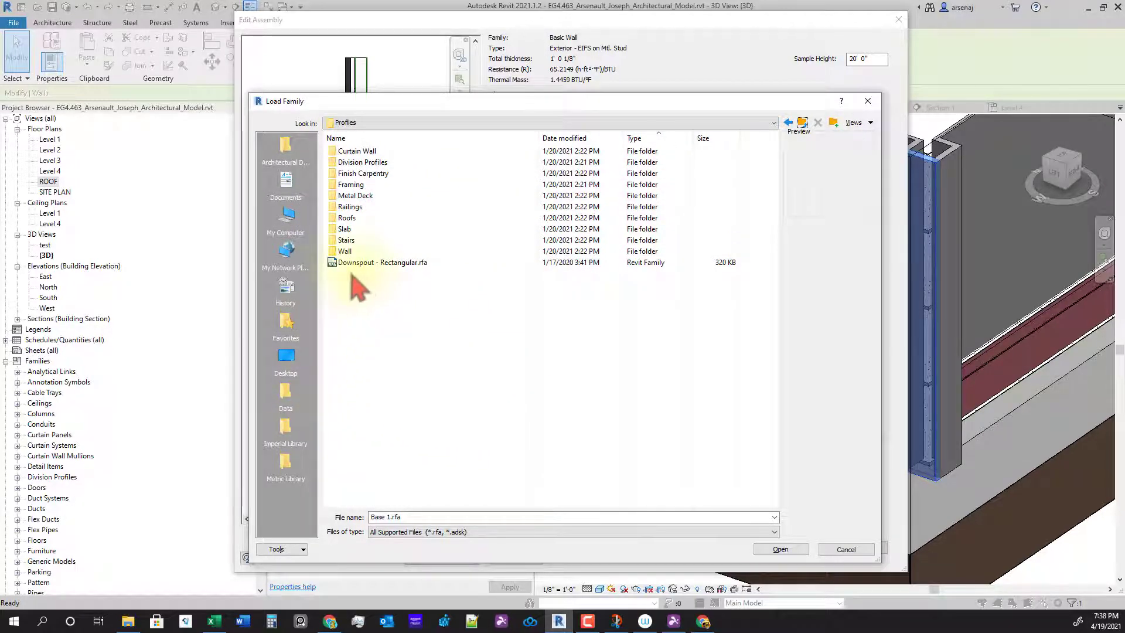
double_click(345, 252)
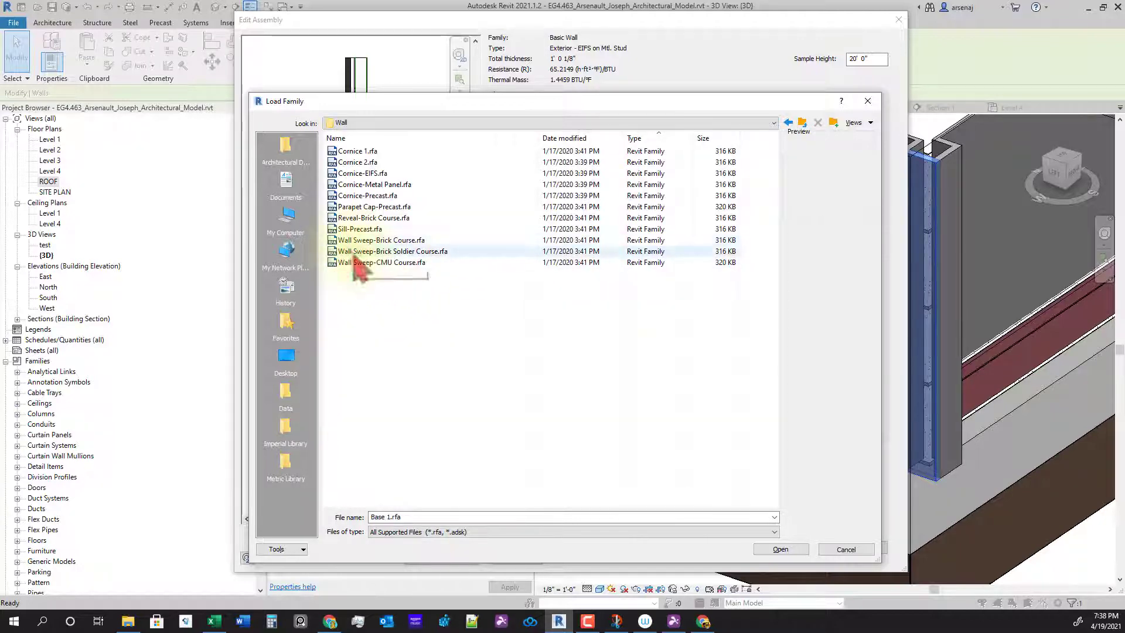
key("Escape")
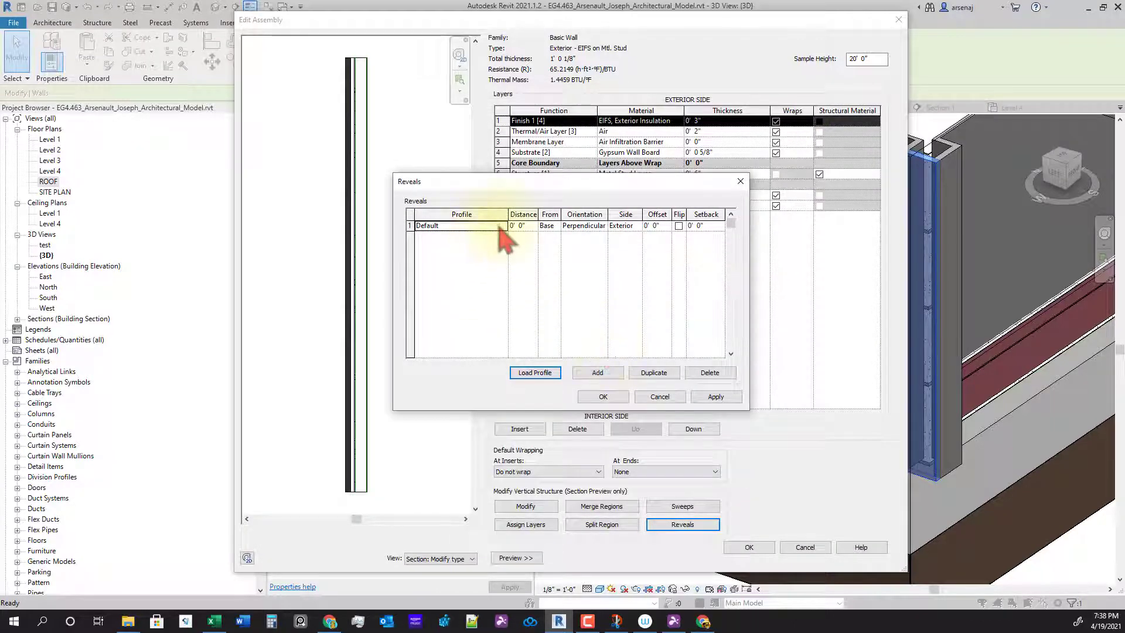
Give the reveal the Reveal-Brick Course : 2 Bricks profile at a distance of 4' 0" from the base and apply it
left_click(502, 226)
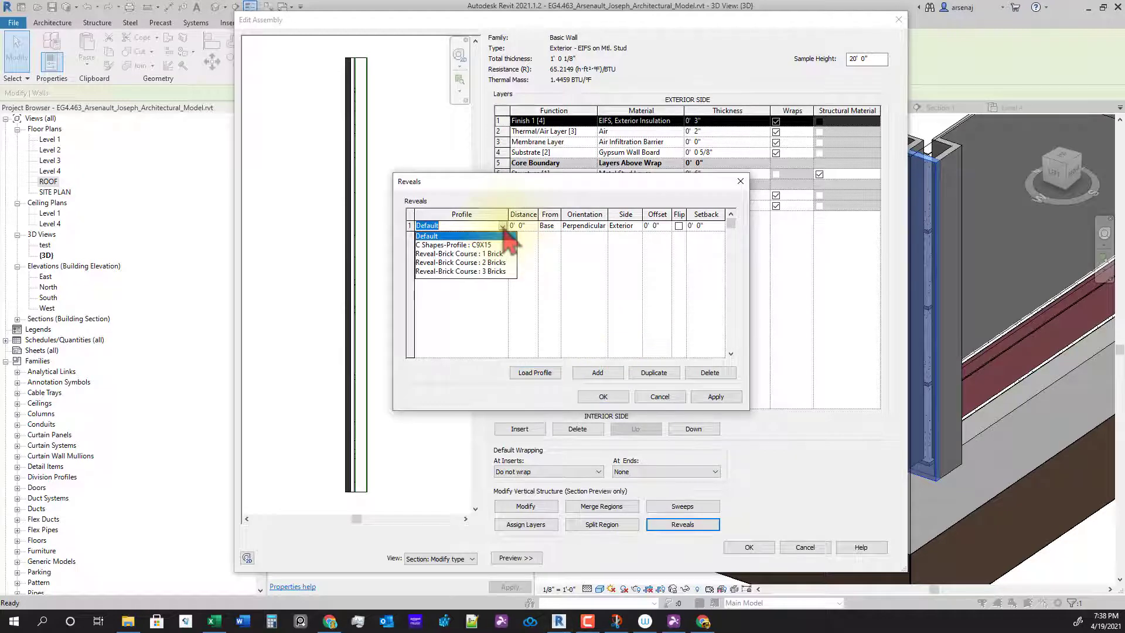
left_click(482, 254)
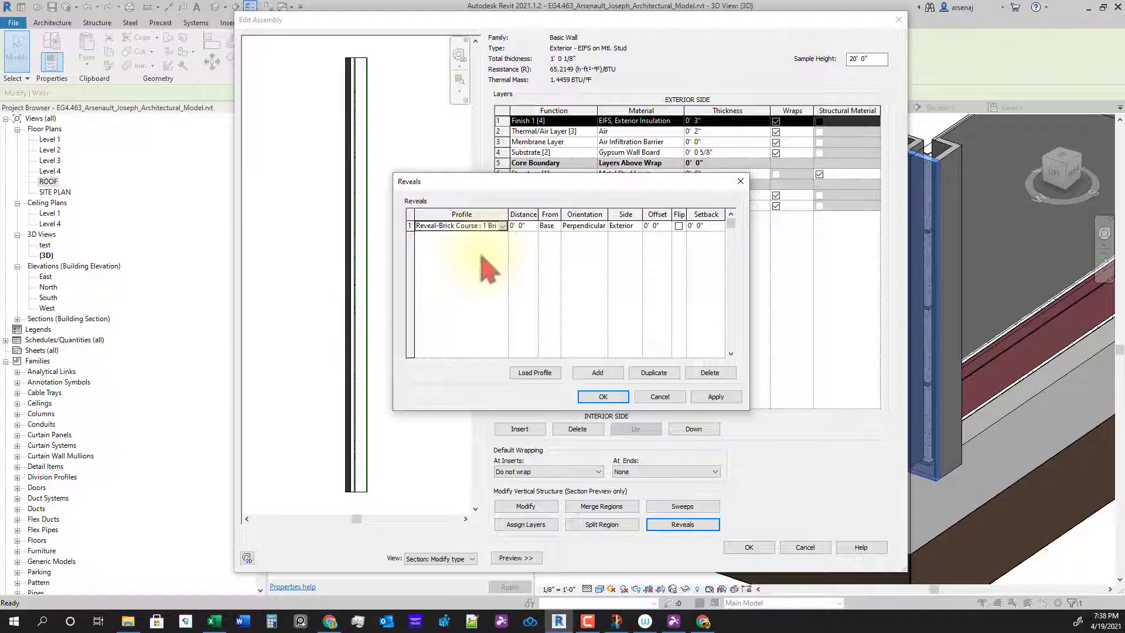
left_click(503, 226)
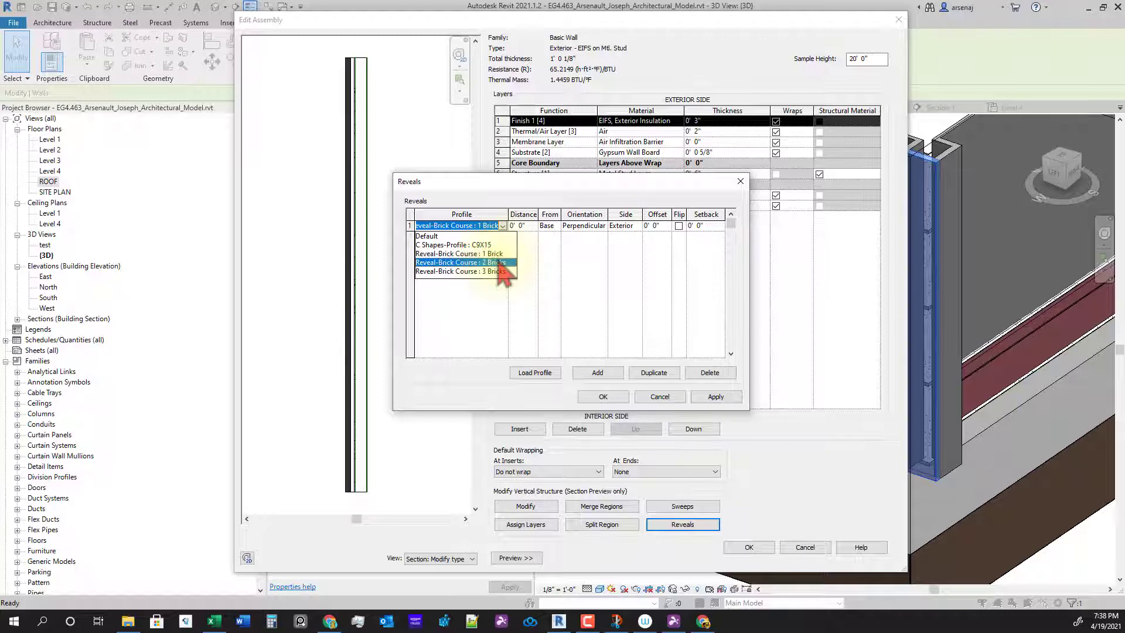
left_click(498, 263)
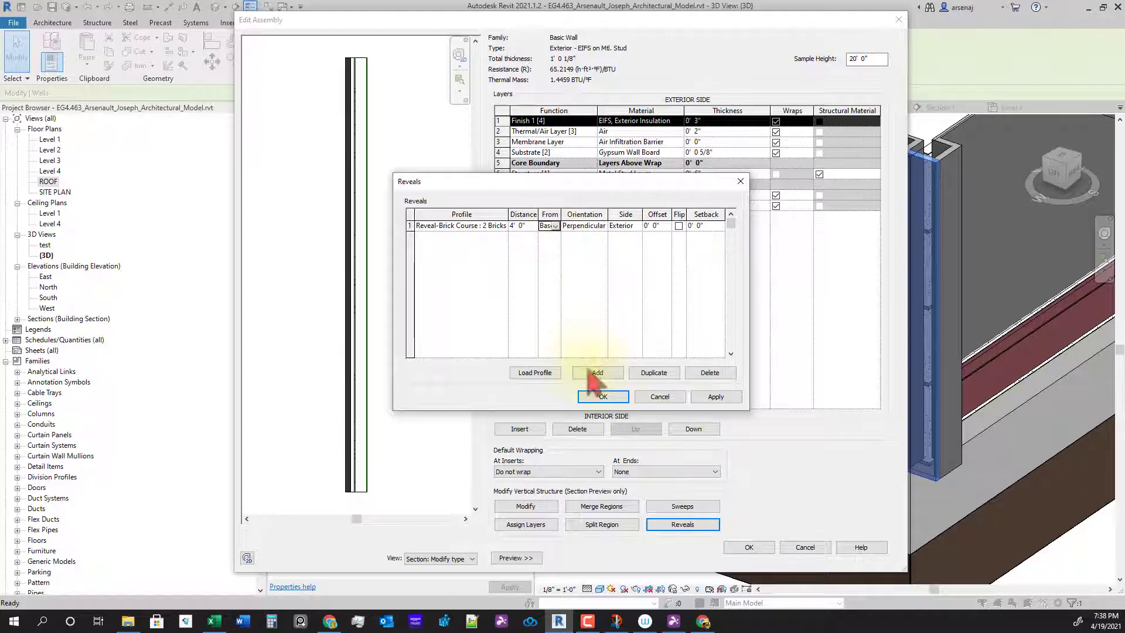
left_click(716, 401)
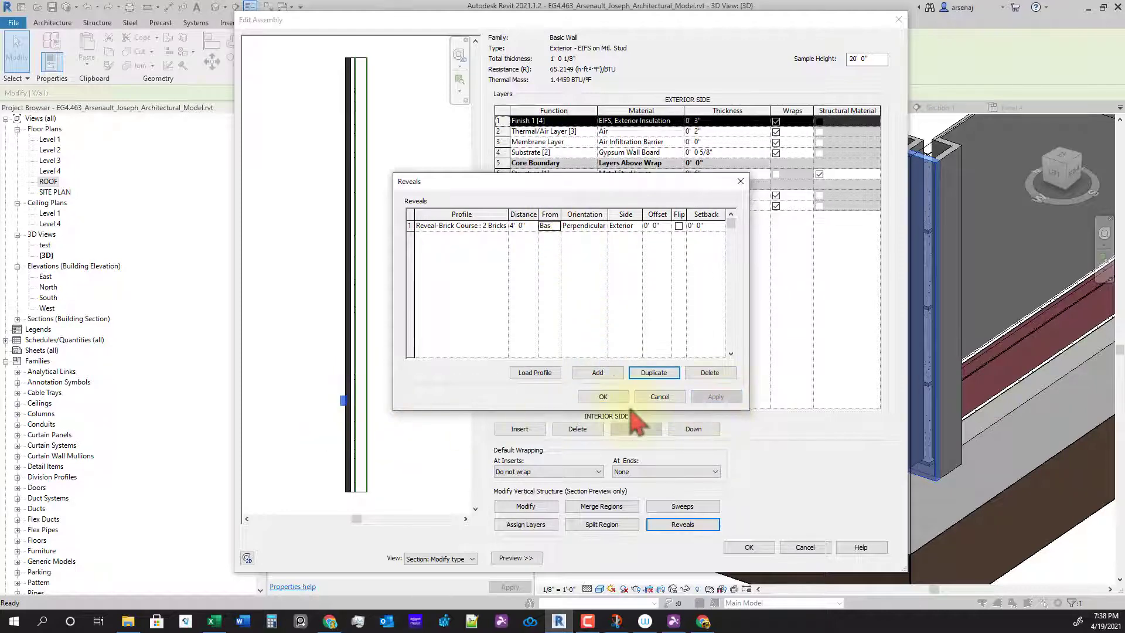
Accept the reveal, check its cut in the section preview, and confirm the edited EIFS wall assembly
left_click(606, 401)
scroll(359, 447, "up", 5)
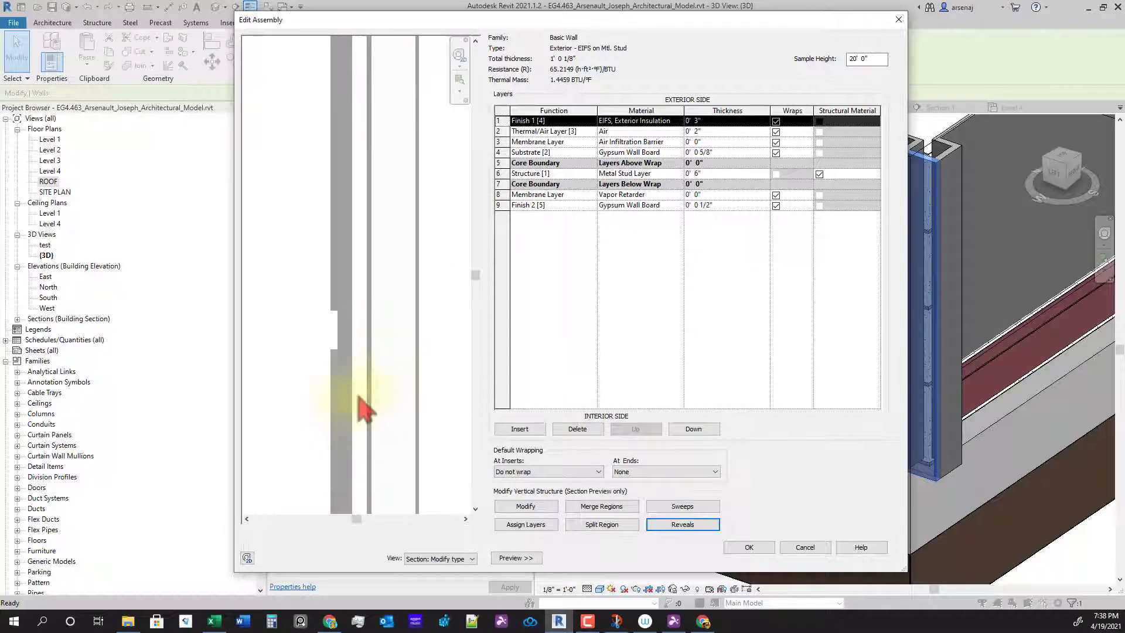
scroll(382, 390, "down", 3)
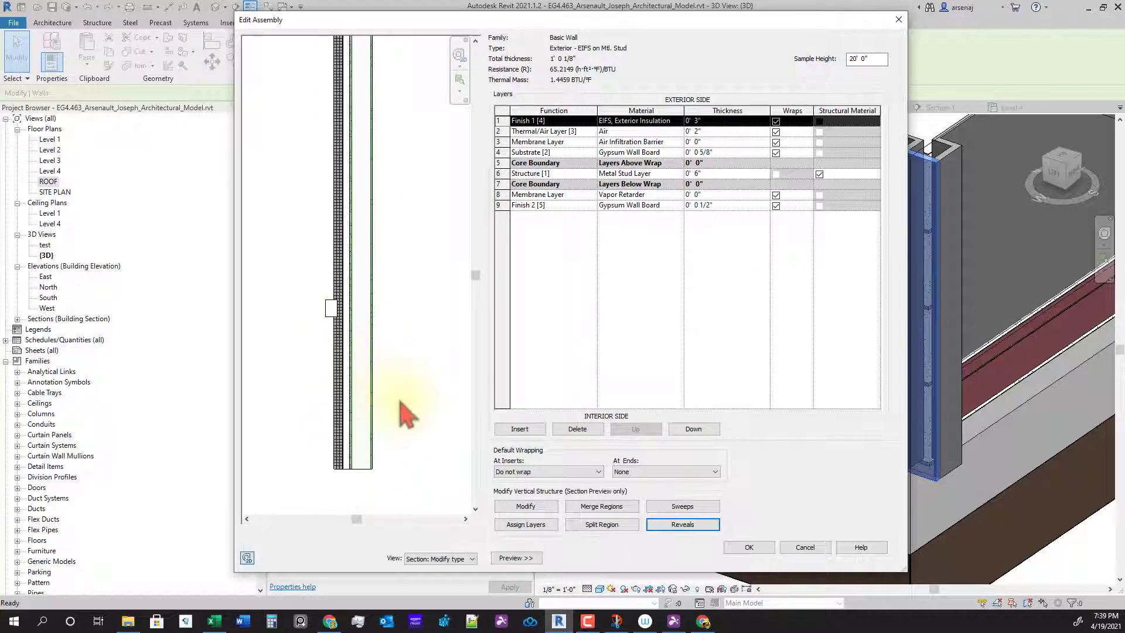
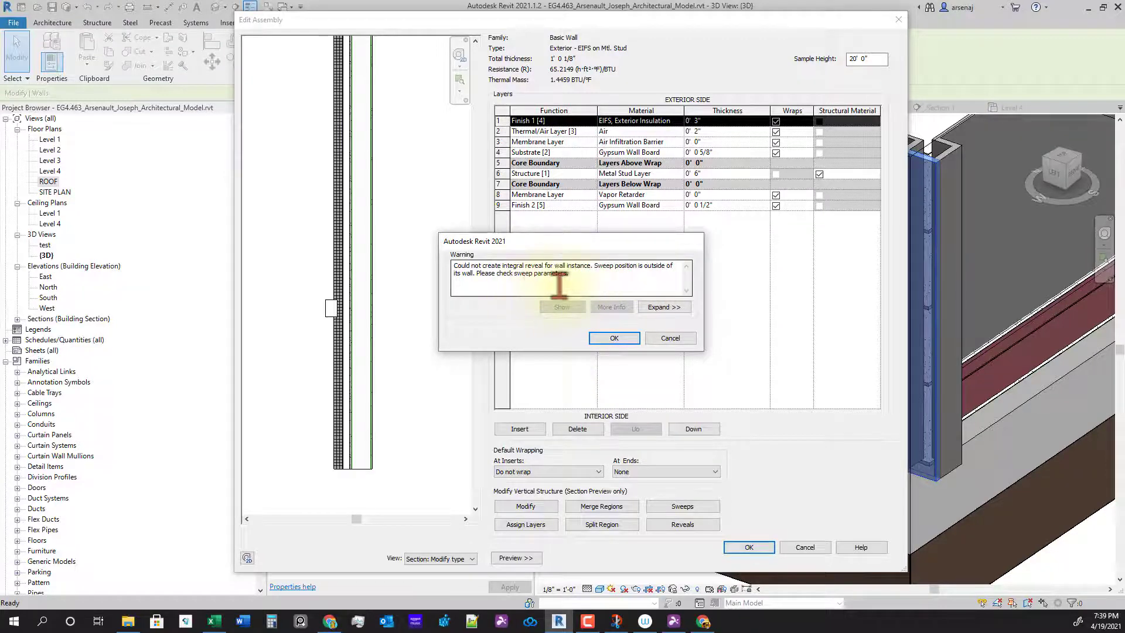
left_click(628, 340)
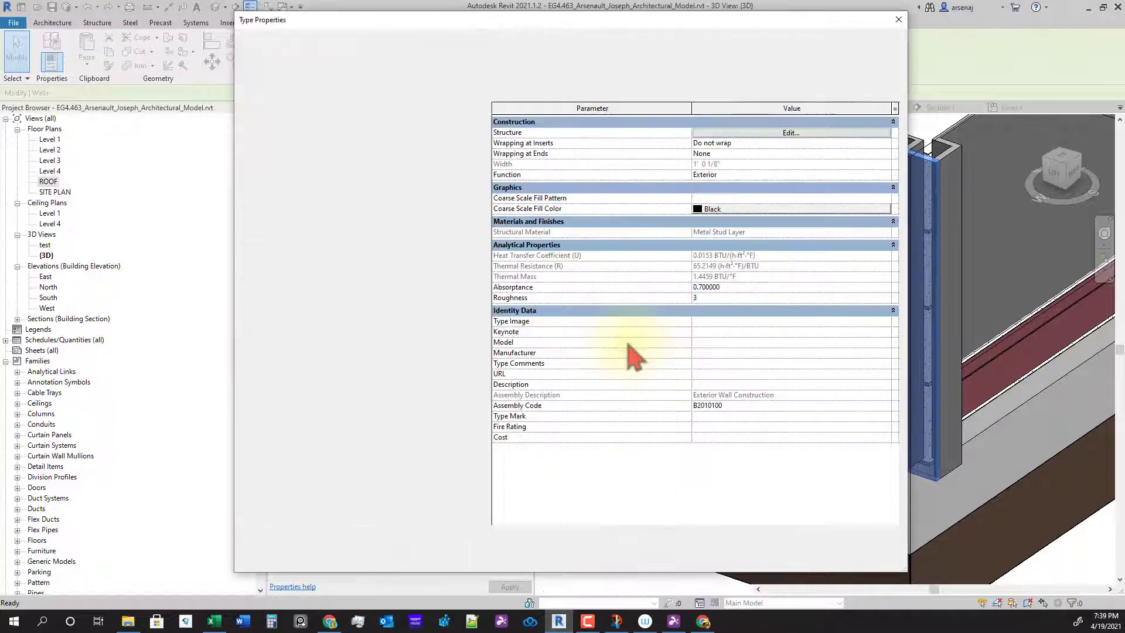
Review the EIFS wall's sweep and reveal definitions without changing them, and close the wall type settings
scroll(375, 410, "up", 5)
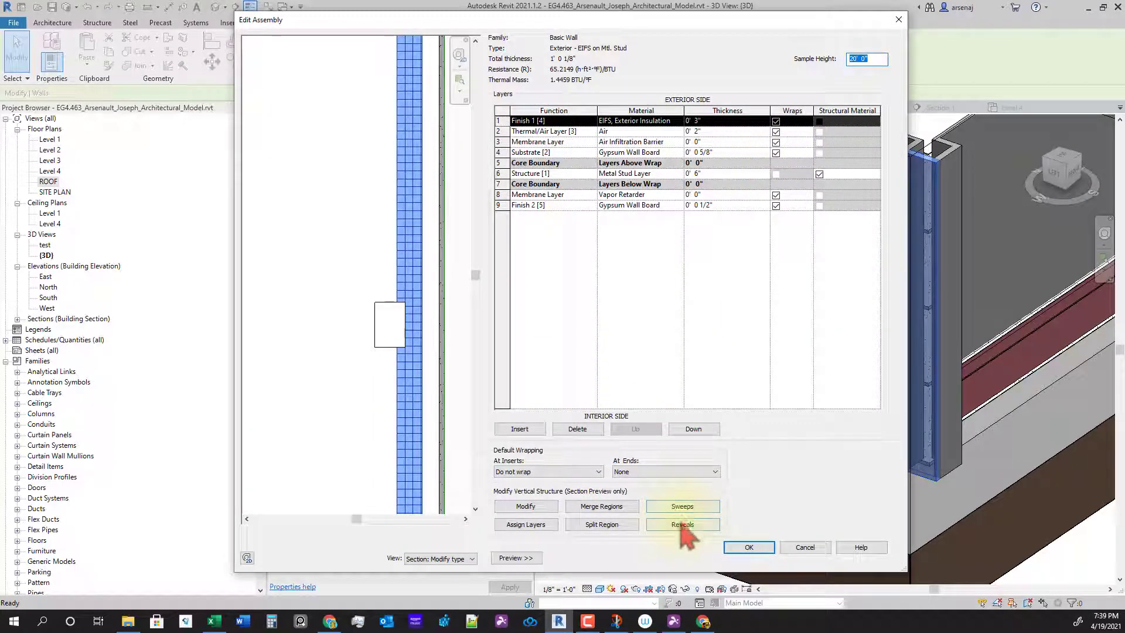
left_click(687, 507)
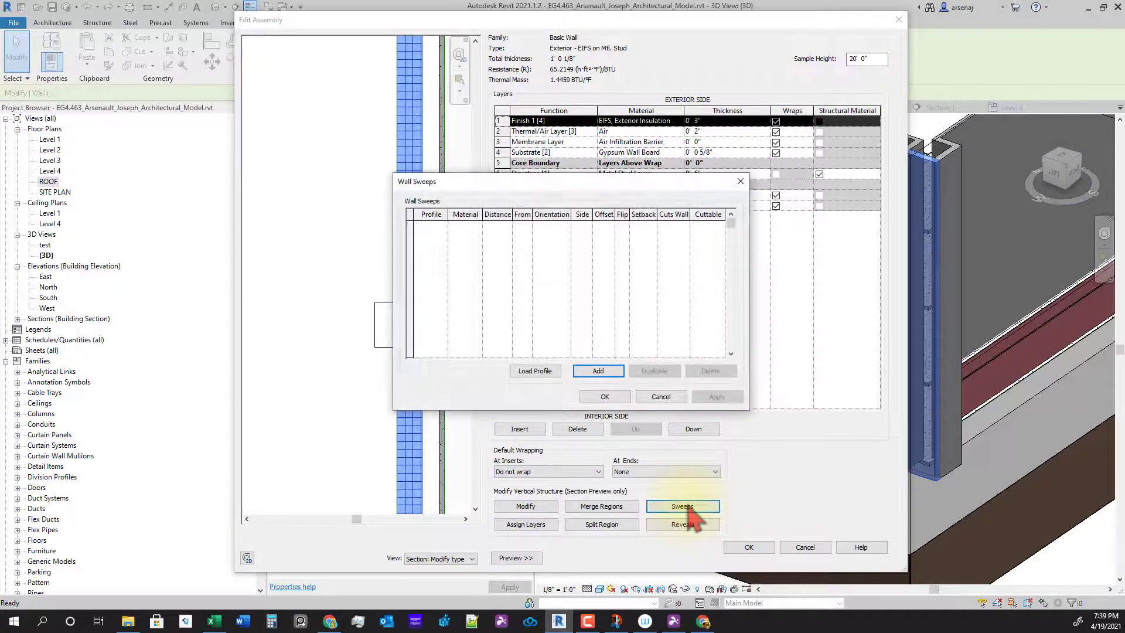
key("Escape")
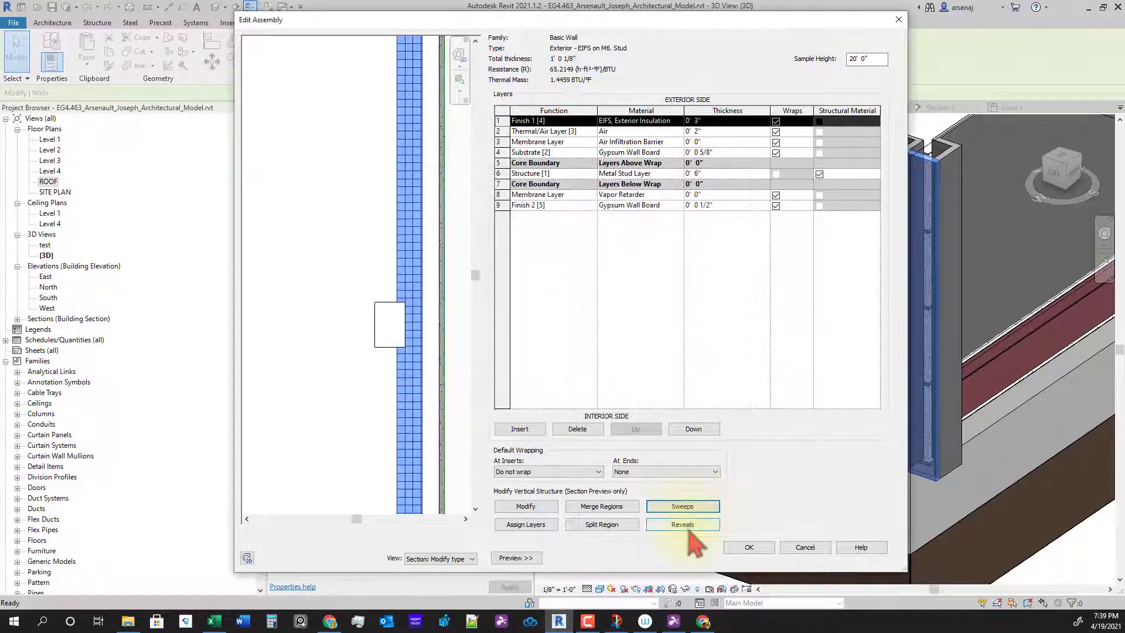
left_click(687, 525)
left_click(507, 227)
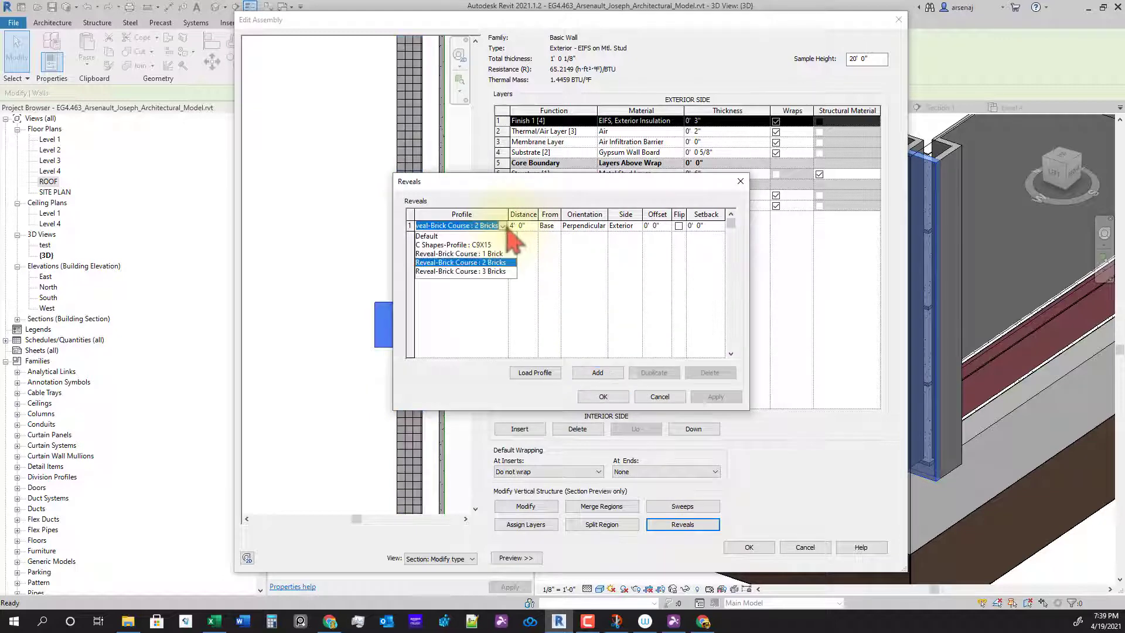
left_click(509, 228)
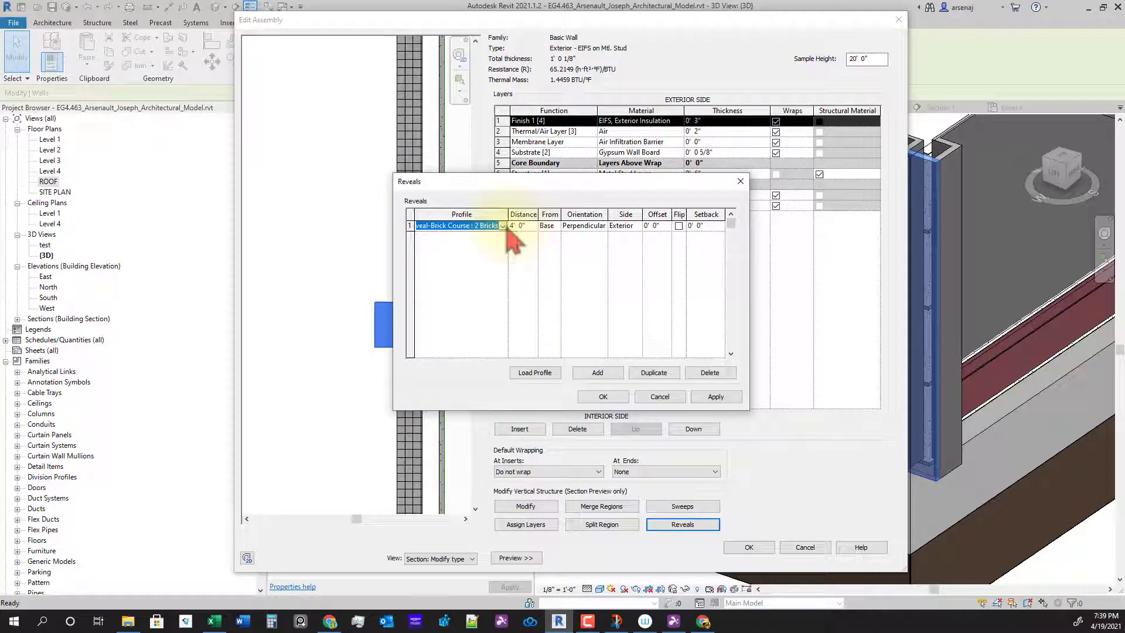
left_click(601, 400)
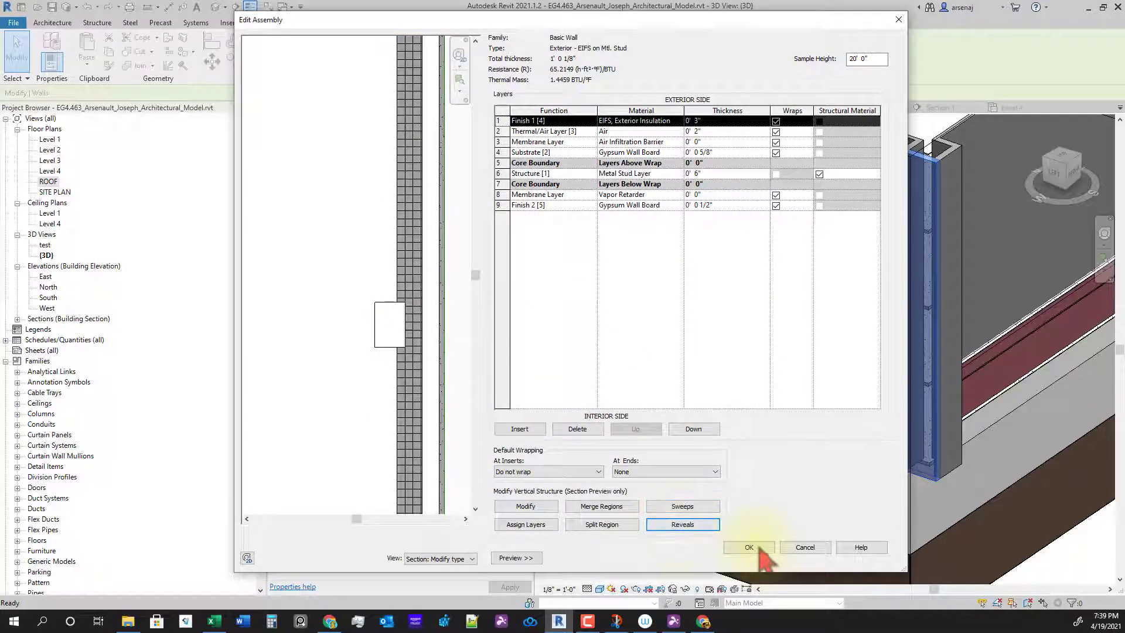
left_click(750, 548)
left_click(763, 555)
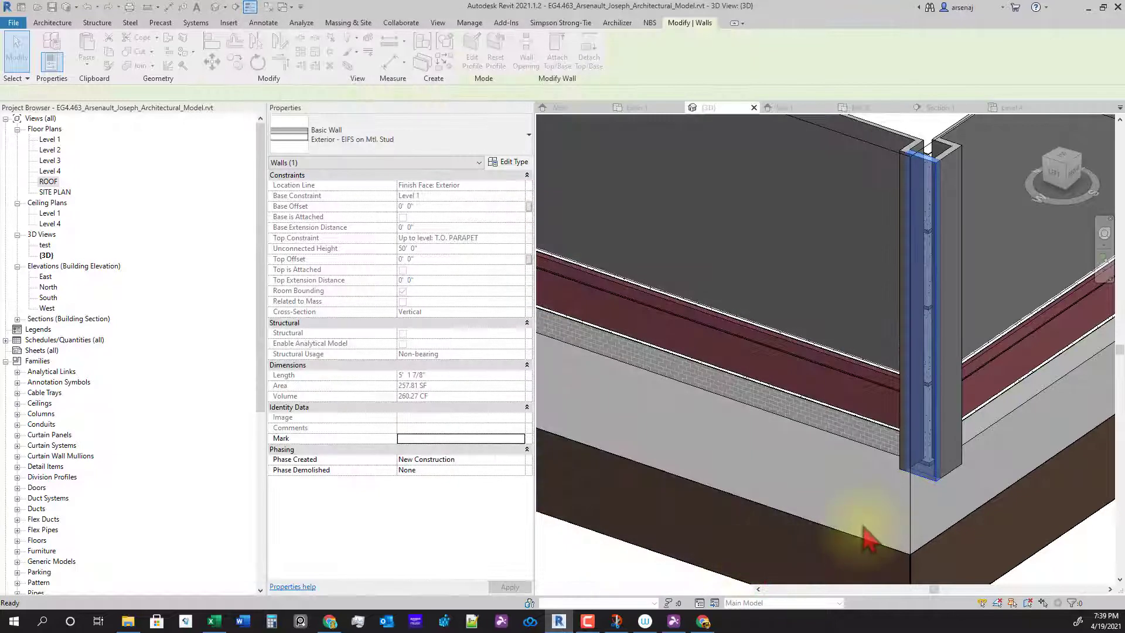
Examine the reveal around the base of the corner pilaster and the adjoining stacked wall in the 3D view
key("Escape")
scroll(997, 487, "up", 5)
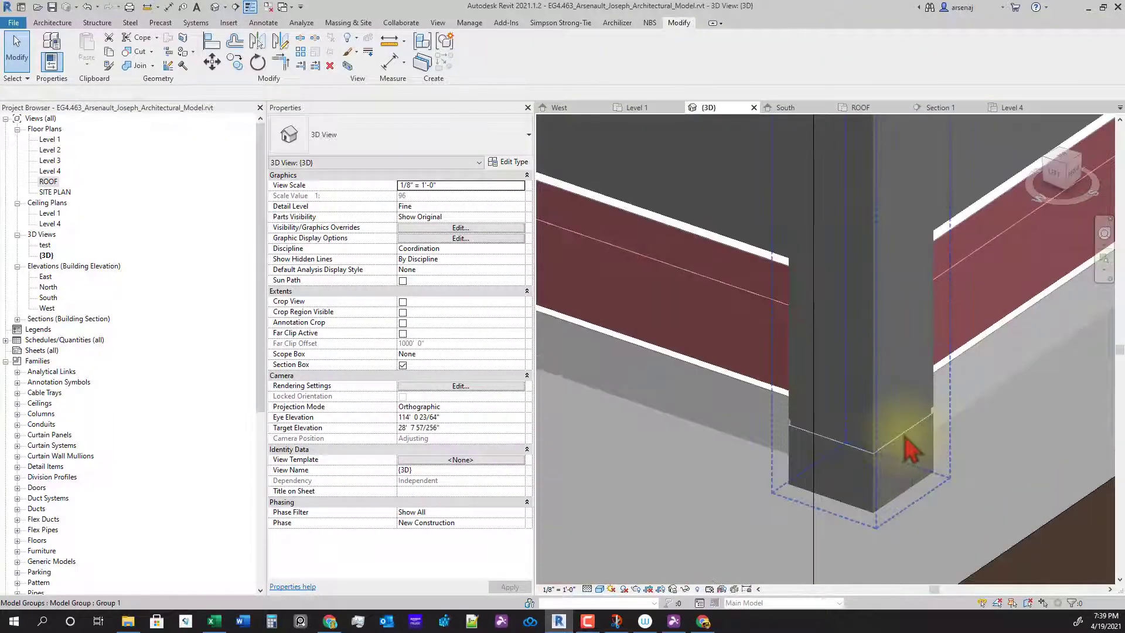
middle_click_drag(907, 452, 824, 451, "shift")
left_click(824, 452)
middle_click_drag(668, 384, 761, 439)
key("Escape")
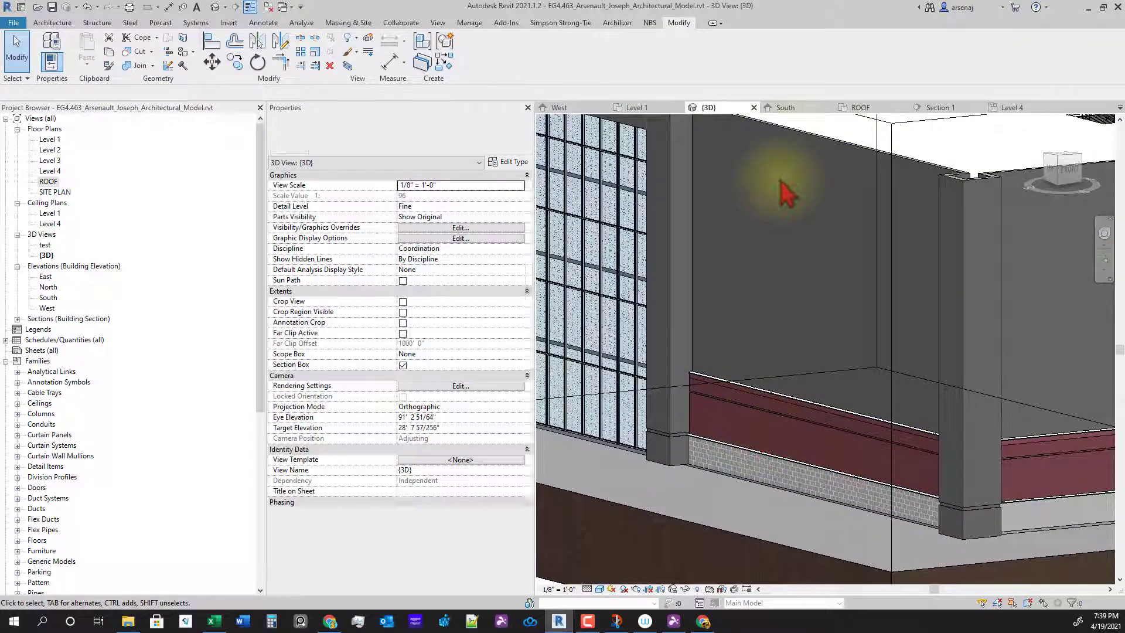
left_click(794, 137)
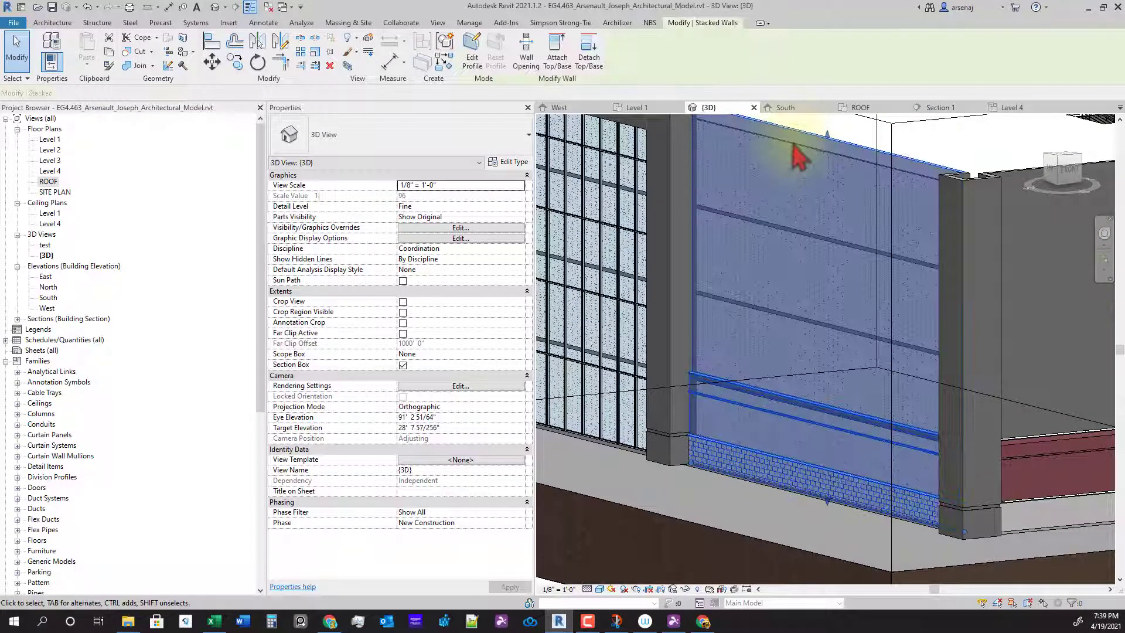
scroll(794, 147, "down", 1)
middle_click_drag(808, 378, 787, 466)
key("Escape")
middle_click_drag(733, 363, 844, 526, "shift")
scroll(844, 525, "down", 2)
middle_click_drag(627, 447, 914, 363)
middle_click_drag(915, 364, 773, 437, "shift")
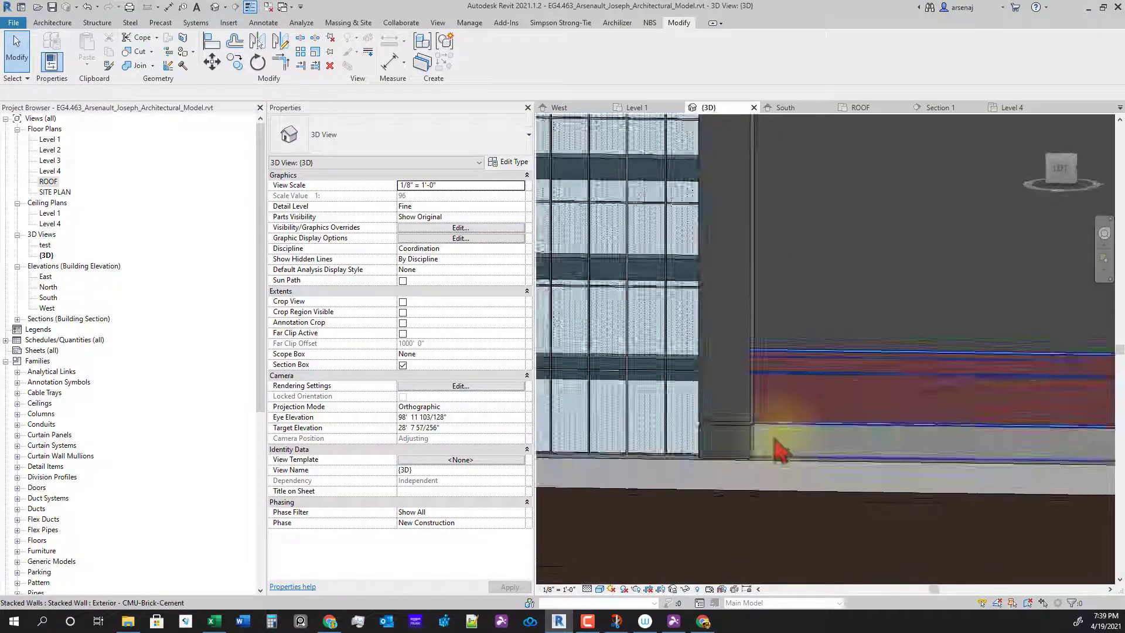
Examine up close how the pilaster reveal lines up with the ledge between the brick and the CMU block
scroll(762, 438, "up", 3)
scroll(762, 434, "up", 3)
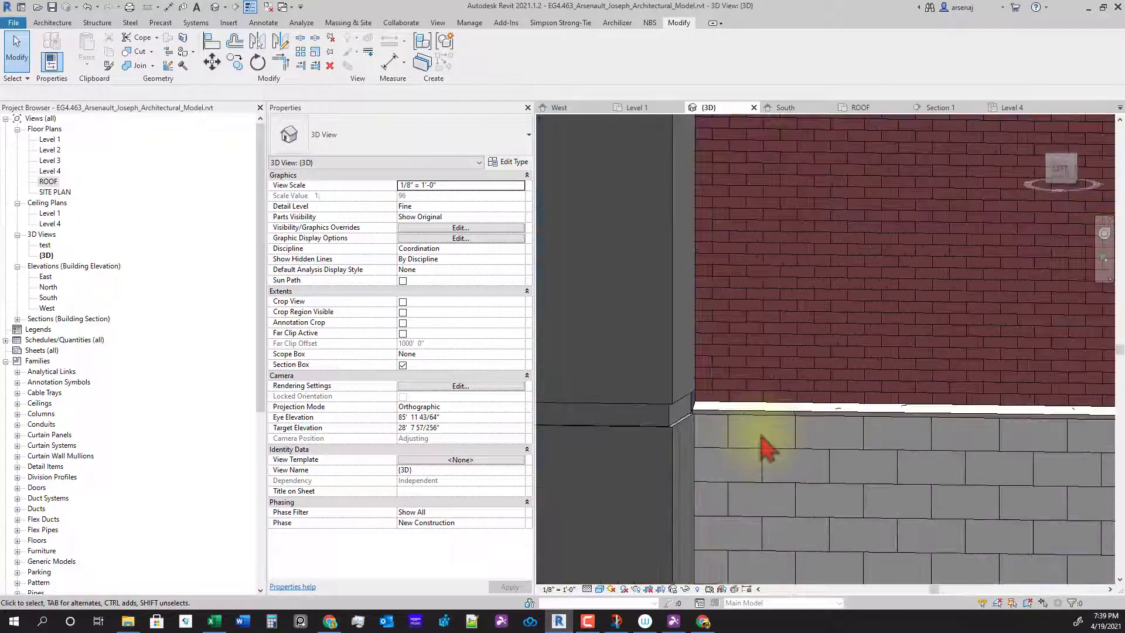
scroll(750, 430, "down", 2)
middle_click_drag(749, 430, 736, 411, "shift")
scroll(792, 486, "up", 2)
scroll(836, 544, "up", 2)
mouse_move(838, 553)
middle_mouse_down()
mouse_move(847, 565)
mouse_move(842, 551)
middle_mouse_up()
scroll(760, 505, "up", 2)
scroll(753, 450, "down", 2)
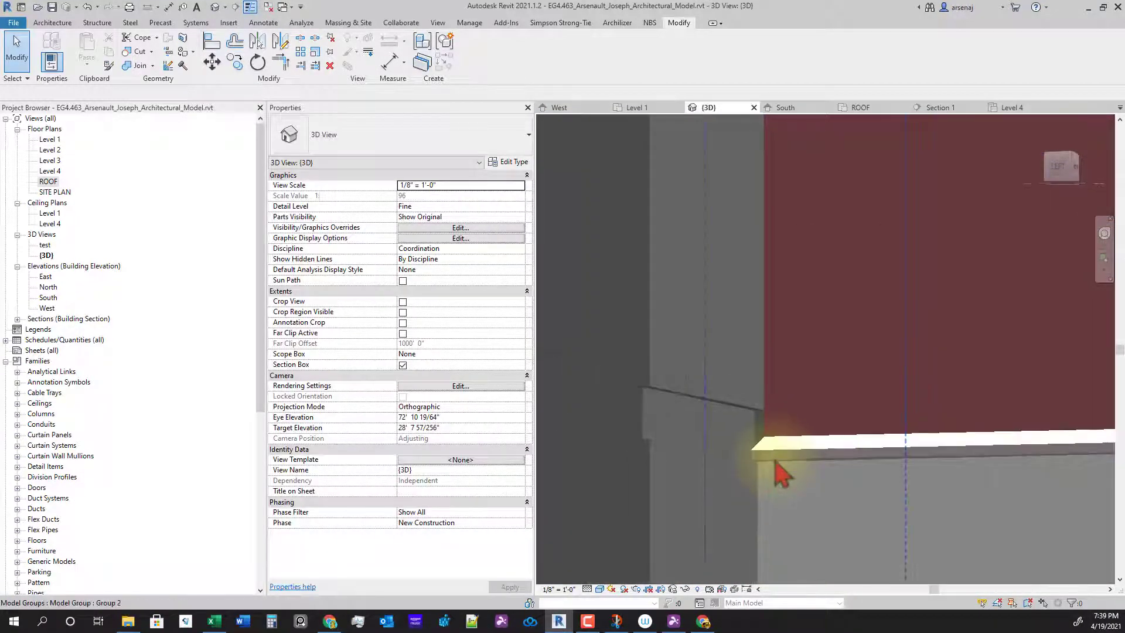
middle_click_drag(773, 465, 790, 404, "shift")
scroll(856, 447, "down", 3)
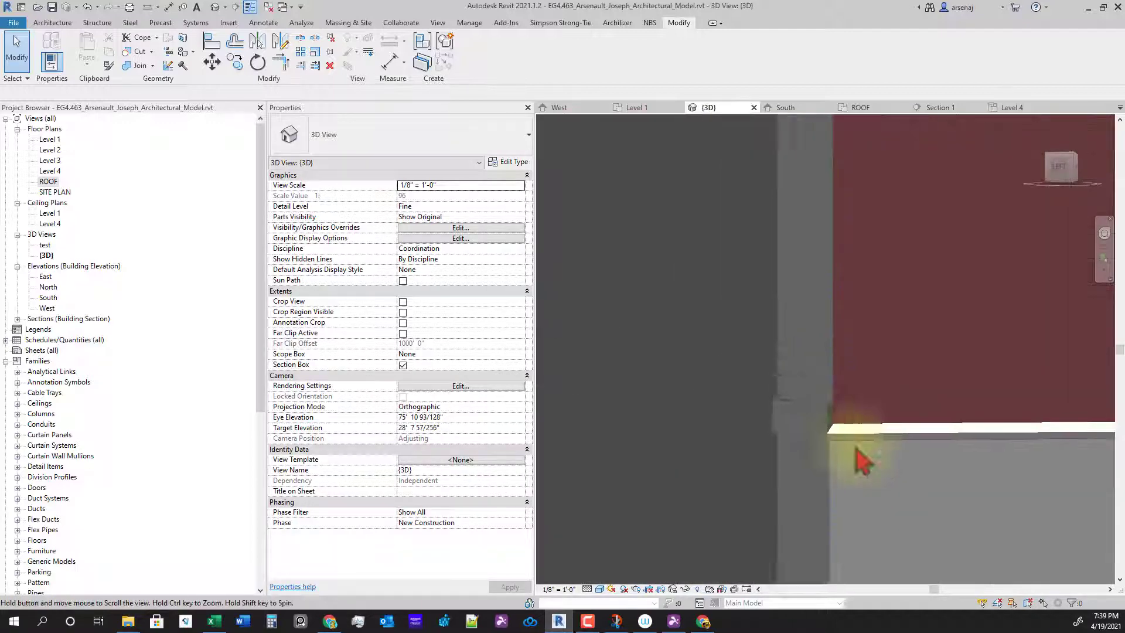
middle_click_drag(861, 447, 869, 427, "shift")
middle_click_drag(827, 307, 851, 393)
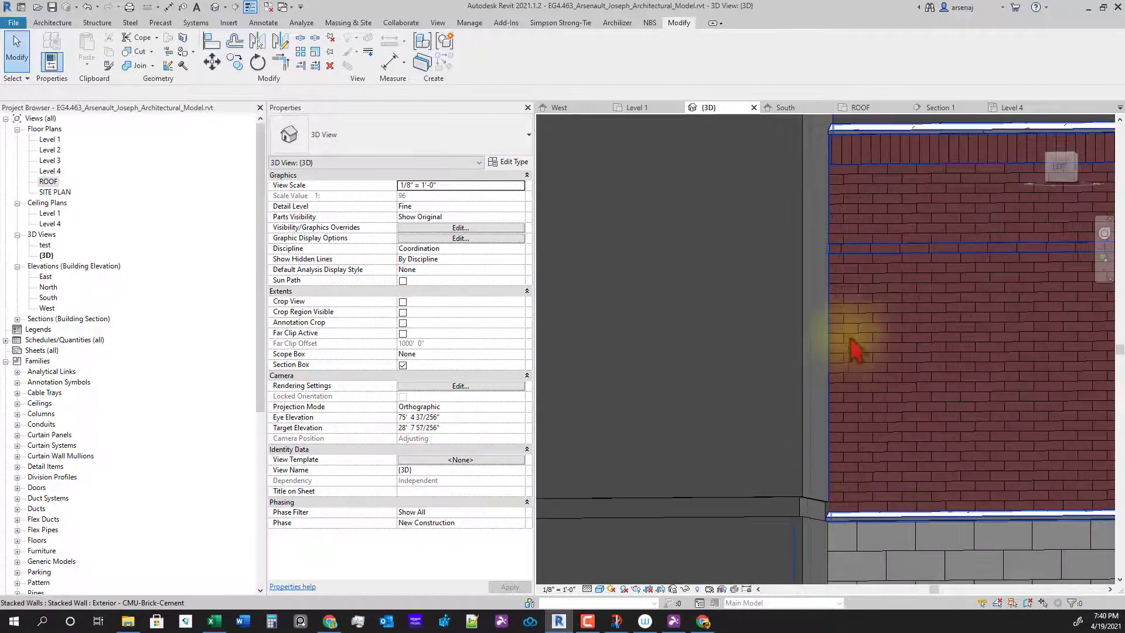
middle_click_drag(854, 346, 890, 424)
scroll(836, 359, "down", 4)
scroll(893, 432, "down", 1)
scroll(874, 428, "up", 3)
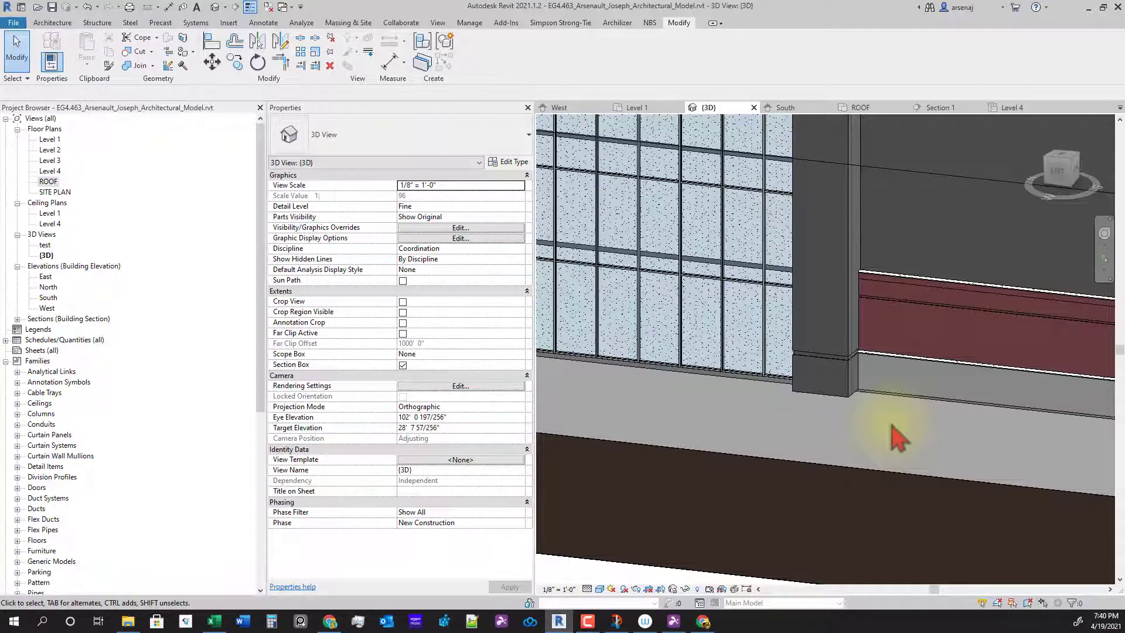
middle_click_drag(862, 405, 926, 408)
scroll(806, 390, "down", 2)
scroll(804, 389, "up", 3)
left_click(808, 351)
scroll(844, 371, "up", 2)
scroll(867, 375, "down", 2)
key("Escape")
scroll(906, 381, "down", 1)
scroll(822, 425, "down", 2)
scroll(861, 457, "down", 1)
scroll(891, 390, "down", 1)
scroll(881, 369, "up", 3)
scroll(844, 404, "down", 1)
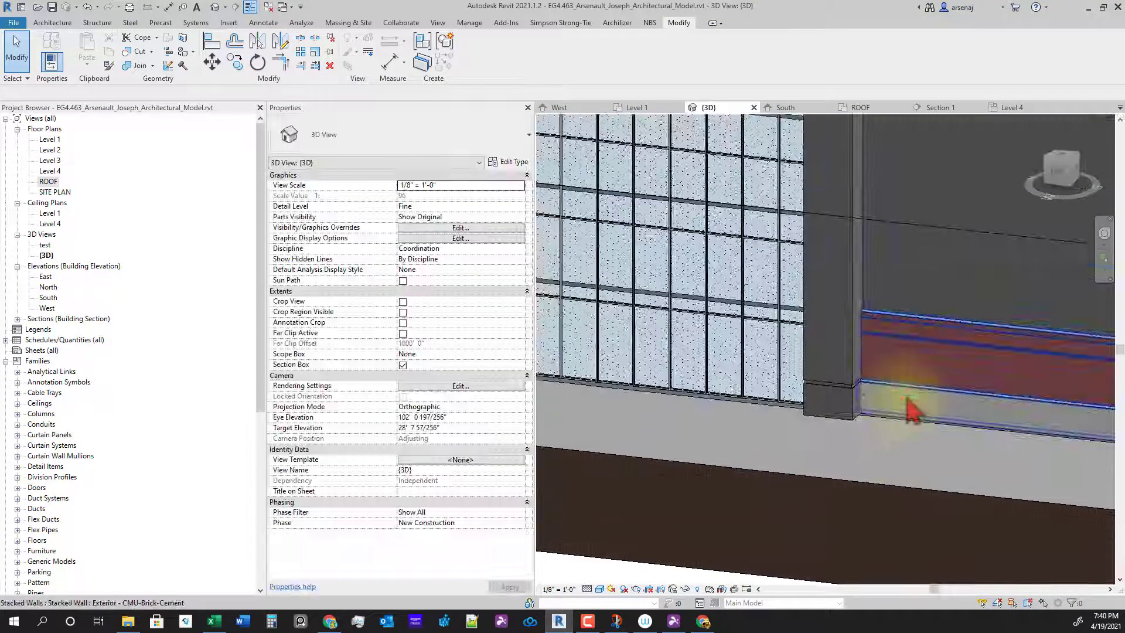
In the West elevation, place an aligned dimension from Level 1 to the underside of the offset brick course beside the pilaster
left_click(560, 107)
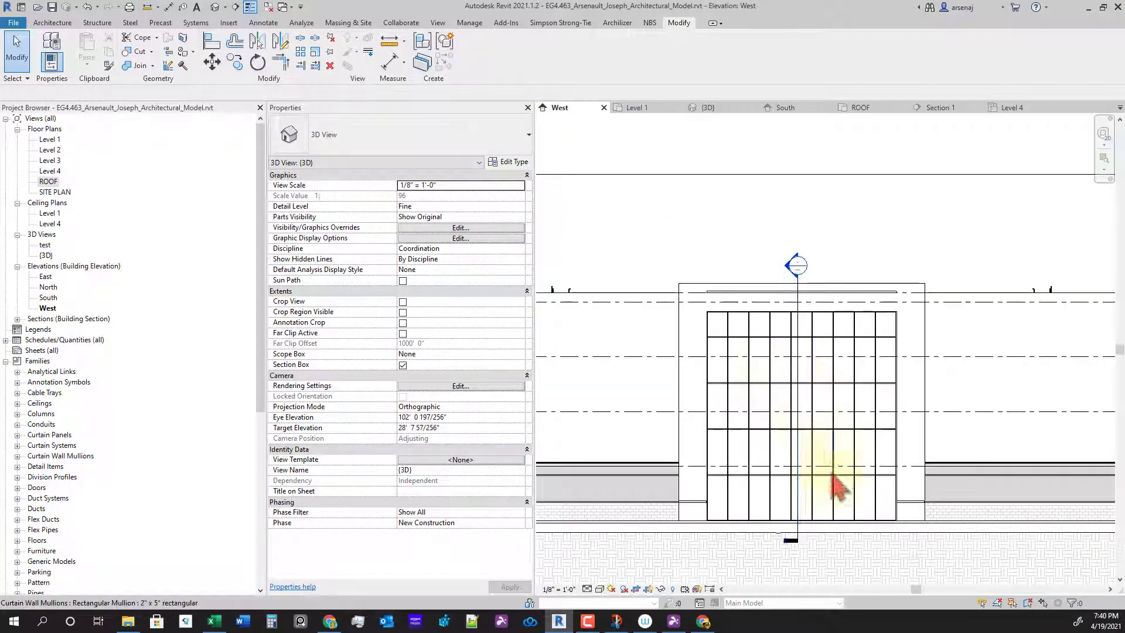
scroll(934, 519, "up", 5)
scroll(947, 492, "up", 1)
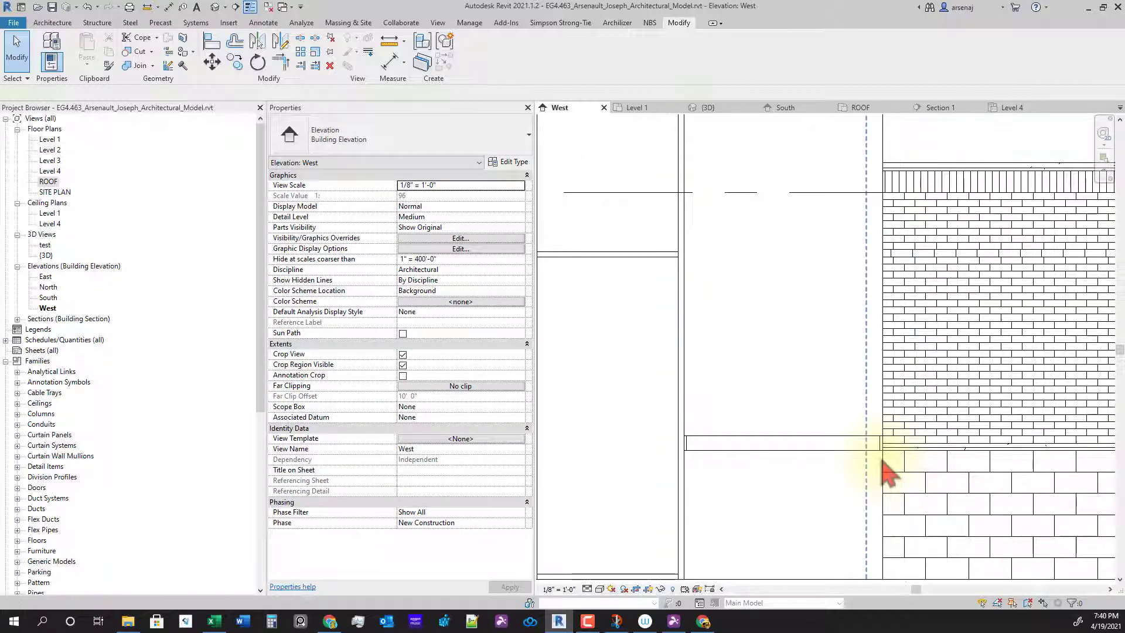
key("d")
key("i")
scroll(821, 515, "down", 1)
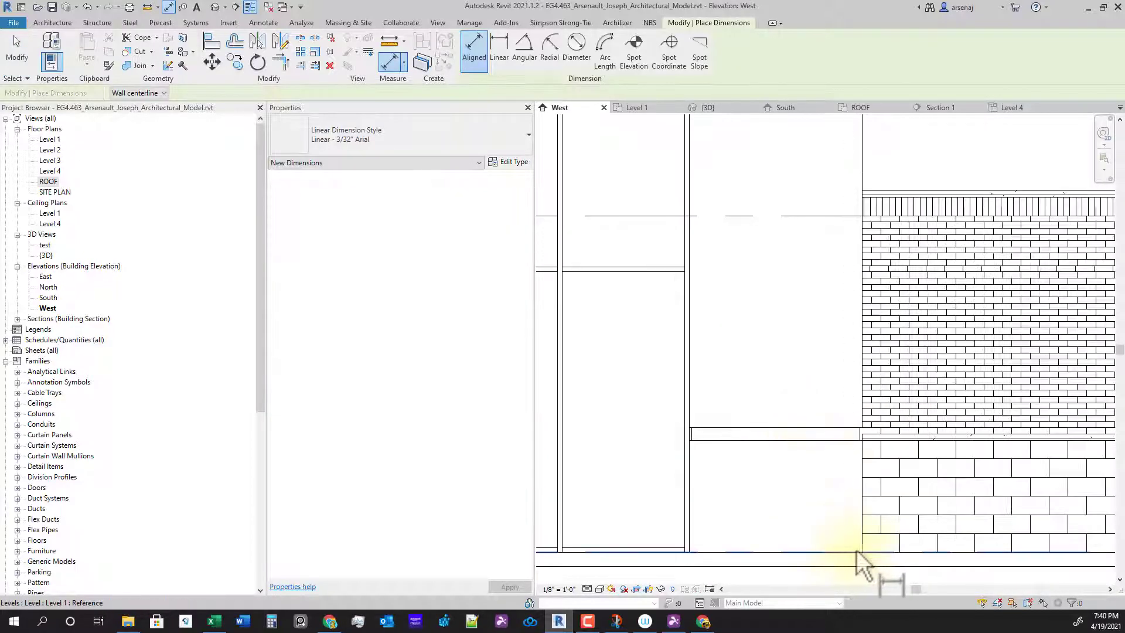
scroll(899, 317, "up", 2)
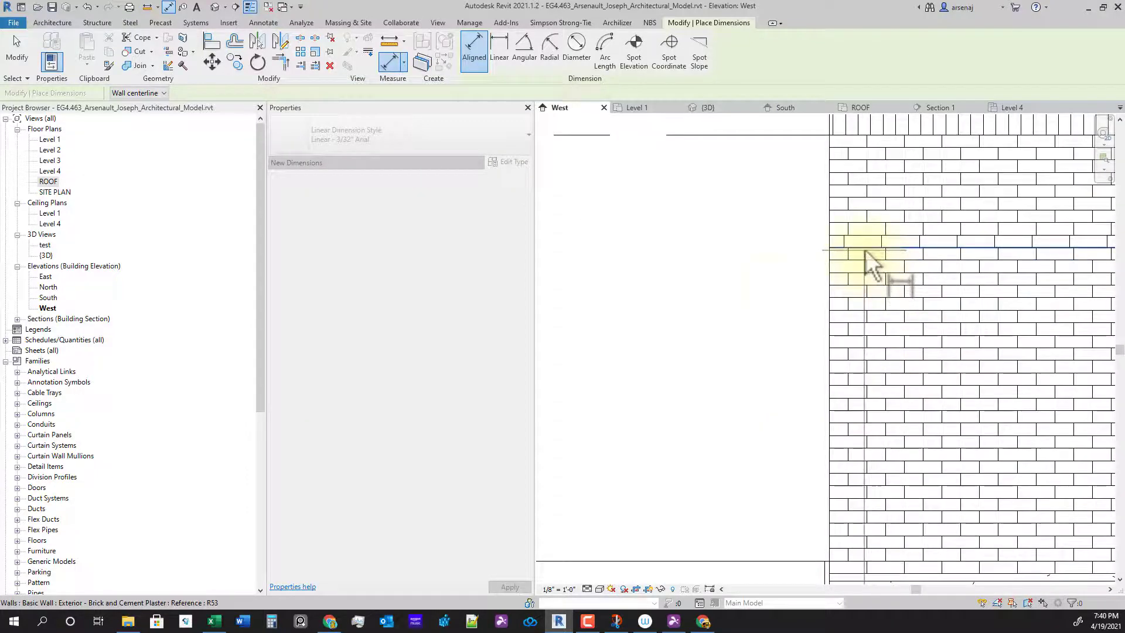
left_click(865, 251)
left_click(740, 306)
key("Escape")
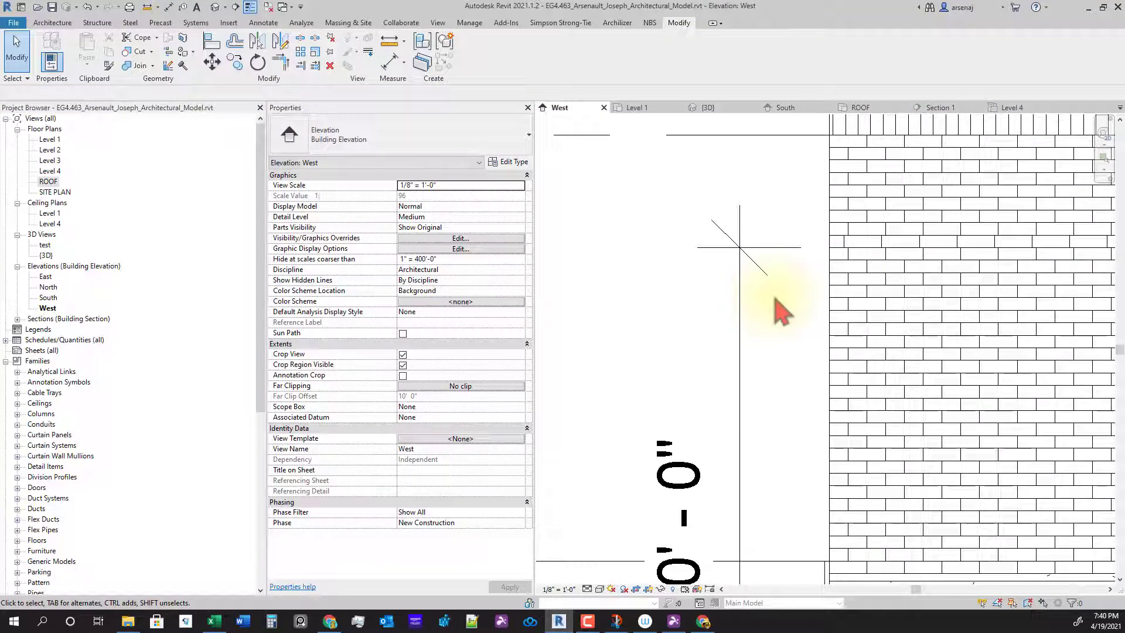
Align the vertical joints of the offset brick course with the joints of the surrounding brickwork
key("a")
key("l")
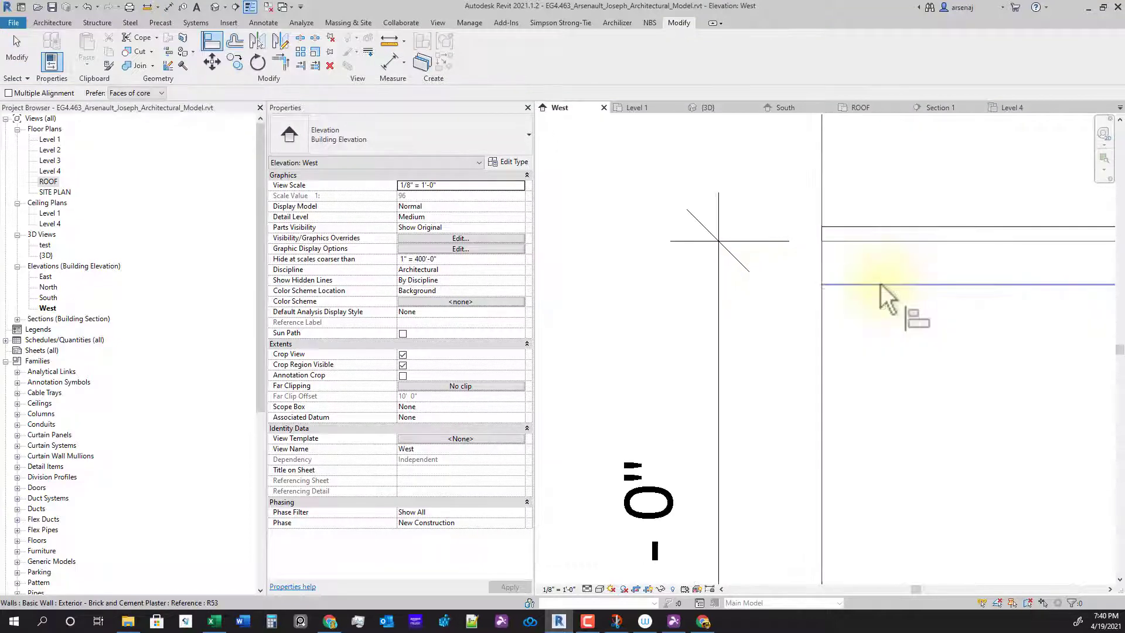
scroll(881, 283, "up", 3)
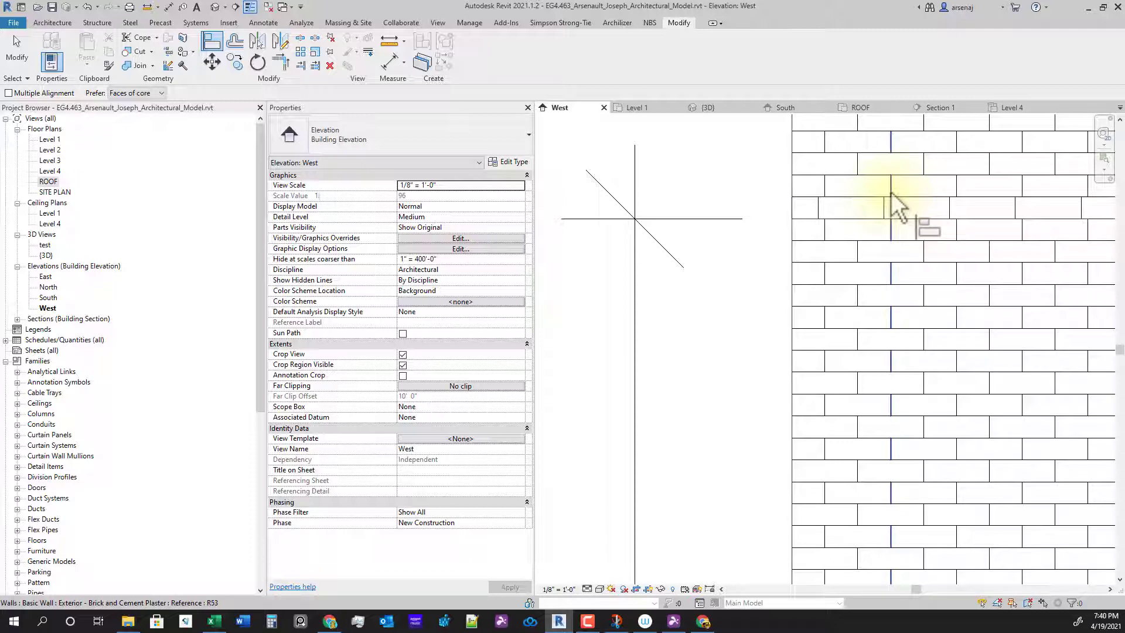
left_click(859, 252)
left_click(881, 211)
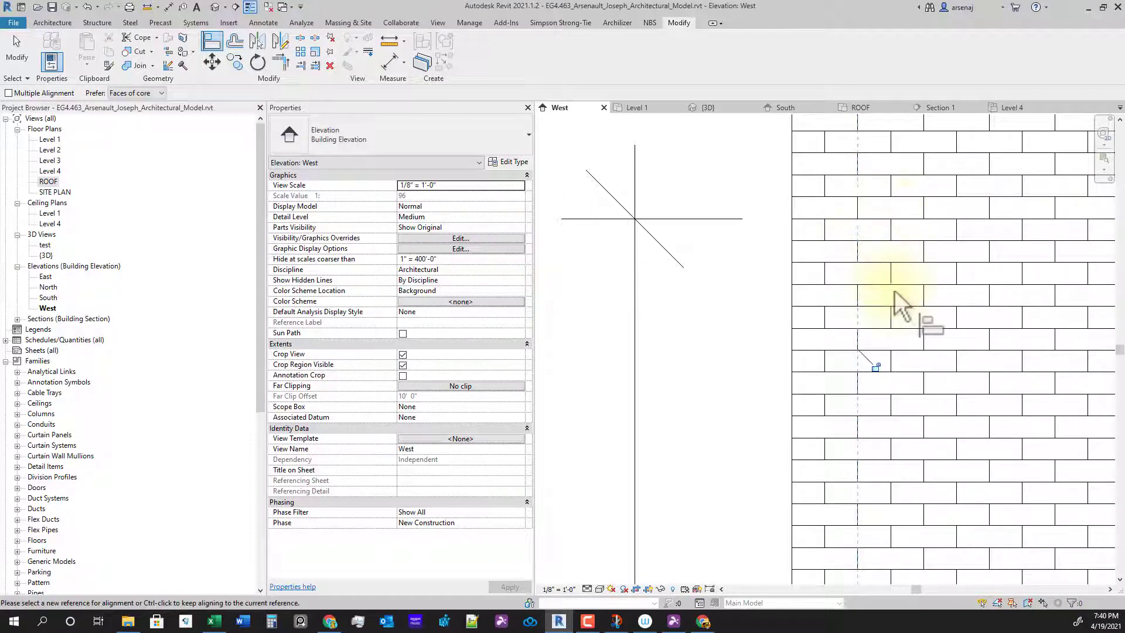
key("Escape")
Add a Reveal-Brick Course : 1 Brick reveal at 10' 0" from the base to the pilaster's Exterior - EIFS on Mtl. Stud wall type
scroll(881, 246, "down", 3)
scroll(804, 340, "down", 2)
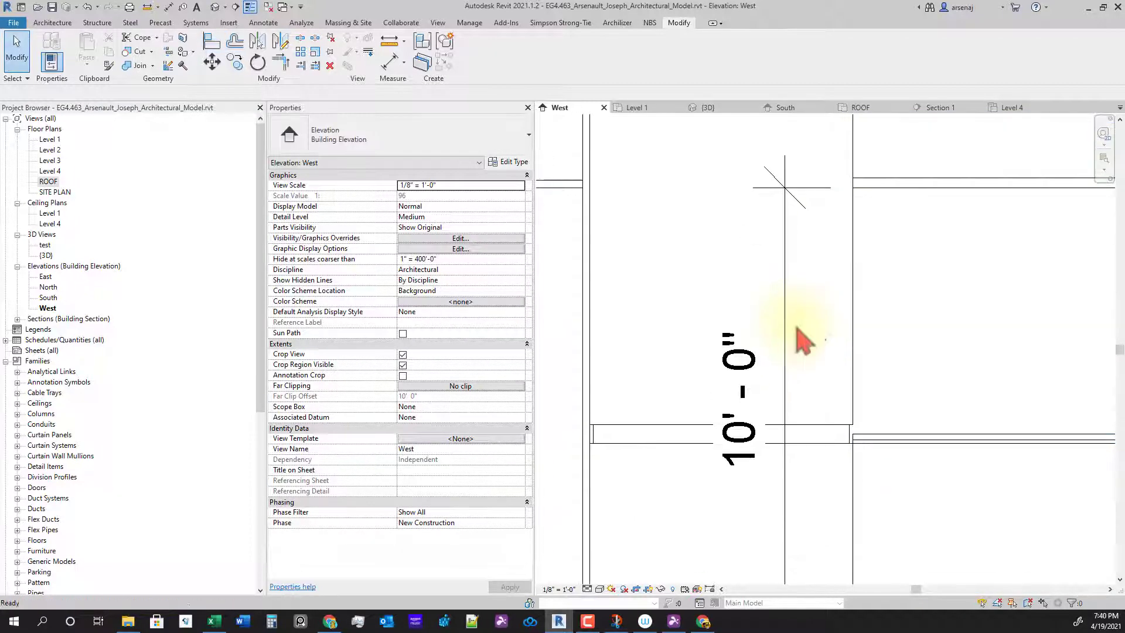
key("Tab")
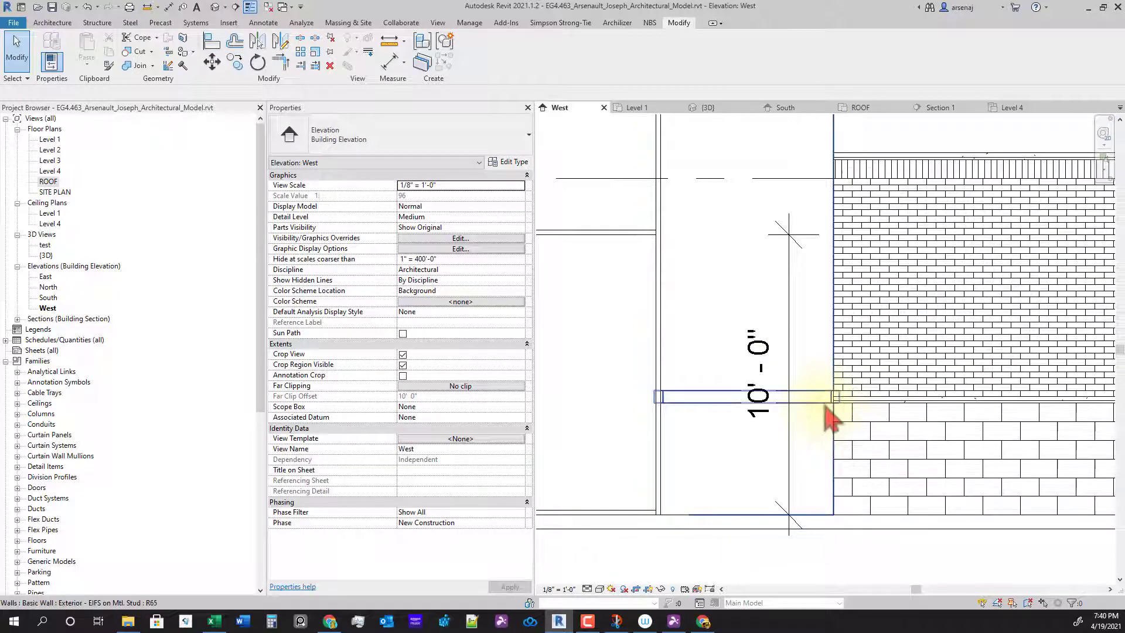
left_click(828, 412)
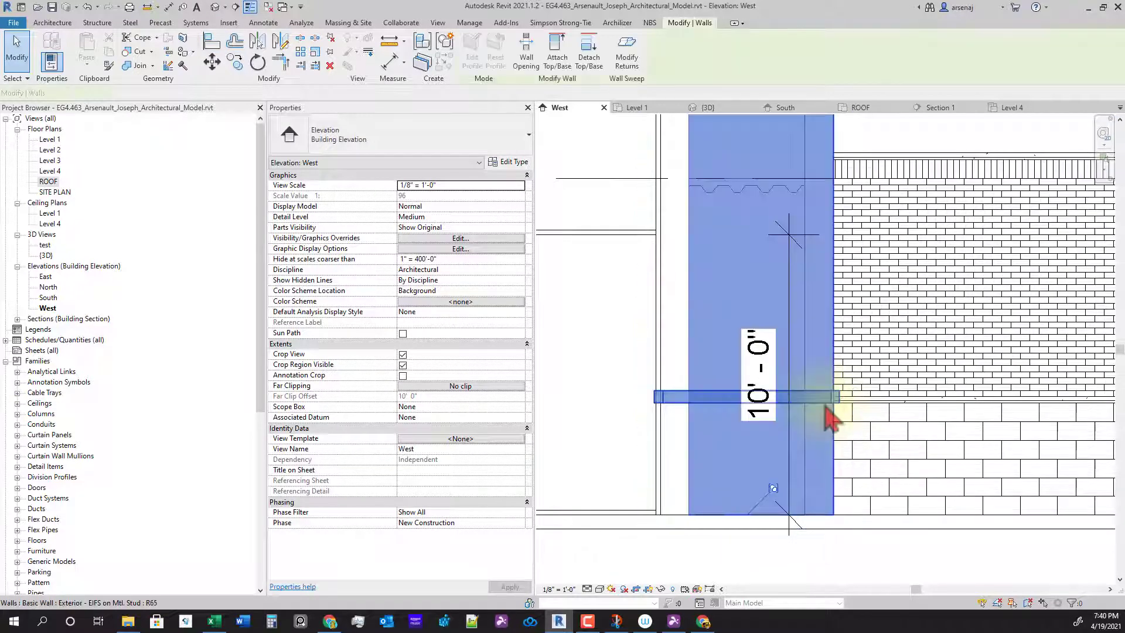
left_click(506, 163)
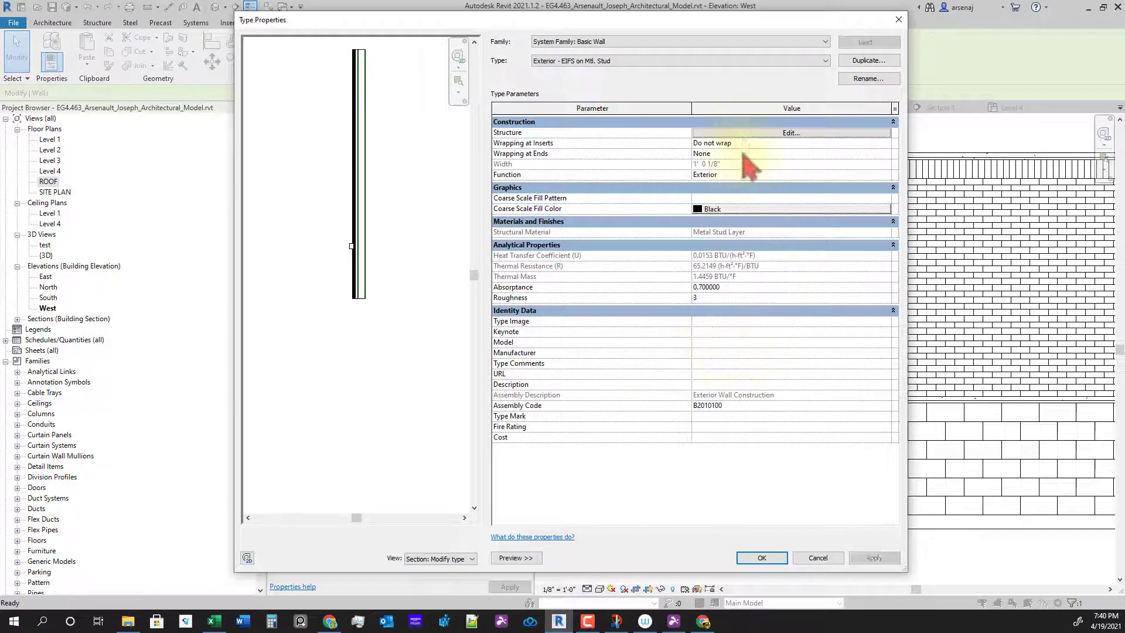
left_click(744, 133)
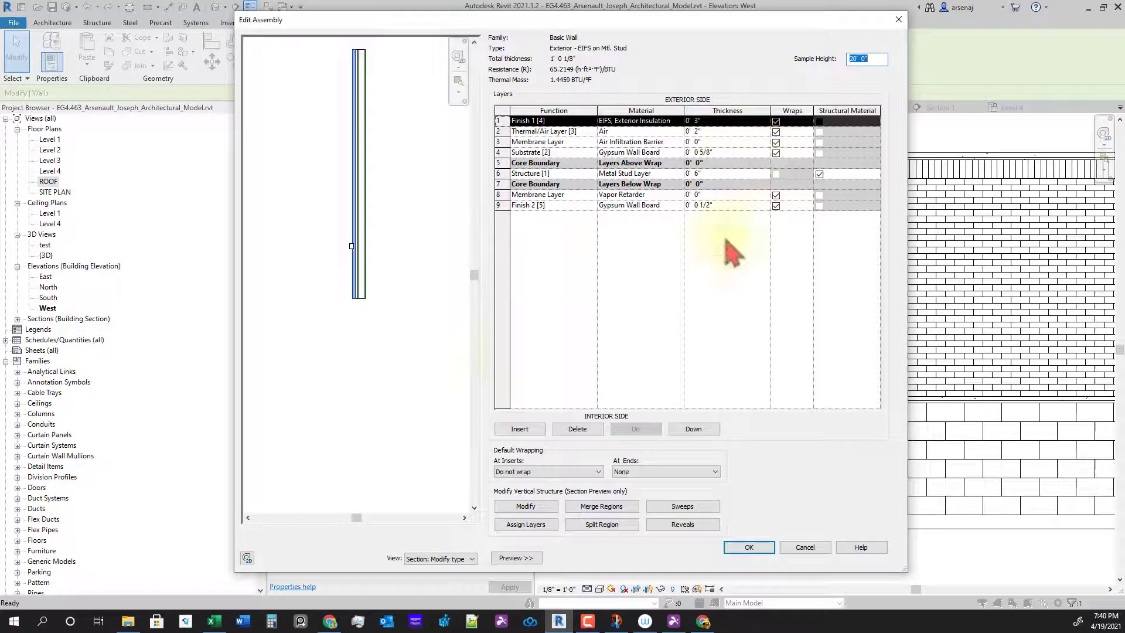
left_click(663, 521)
left_click(578, 375)
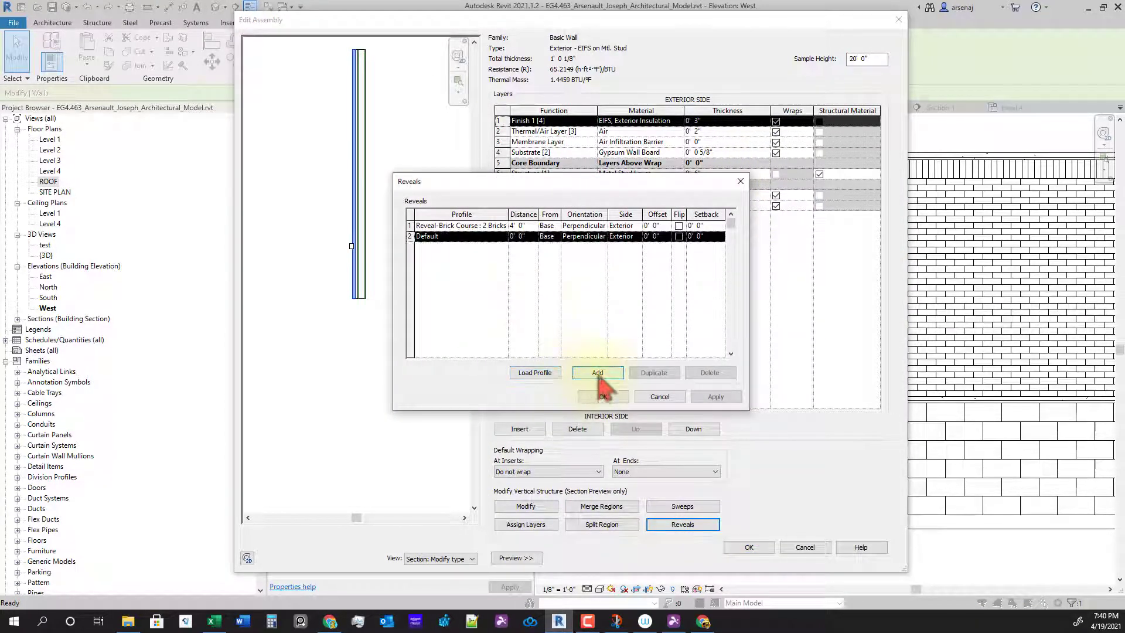
left_click(500, 237)
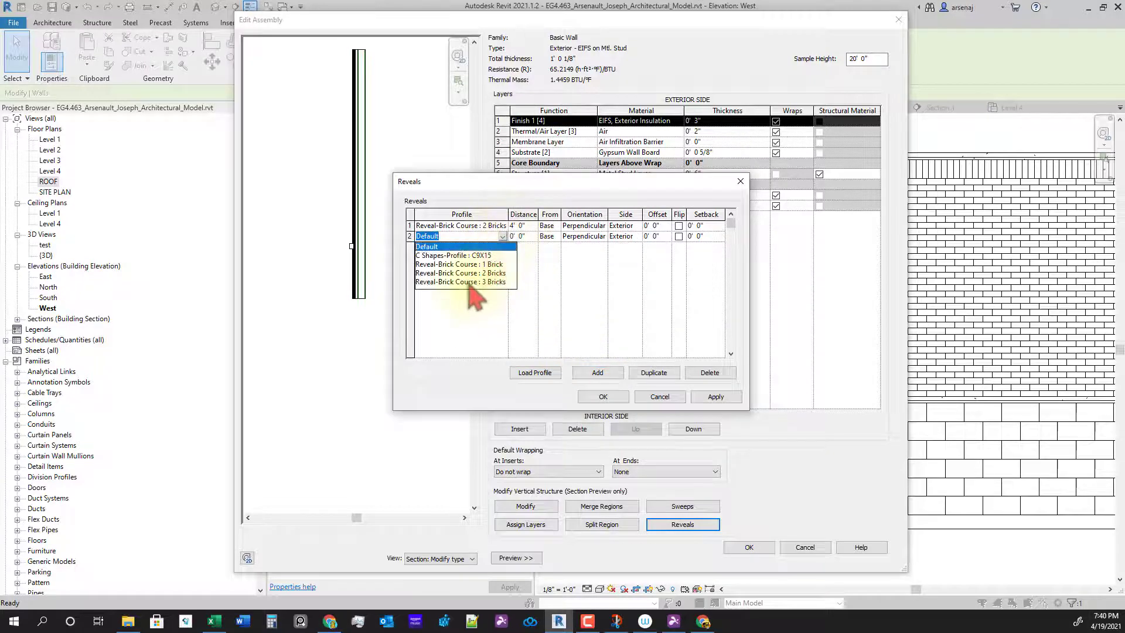
left_click(463, 265)
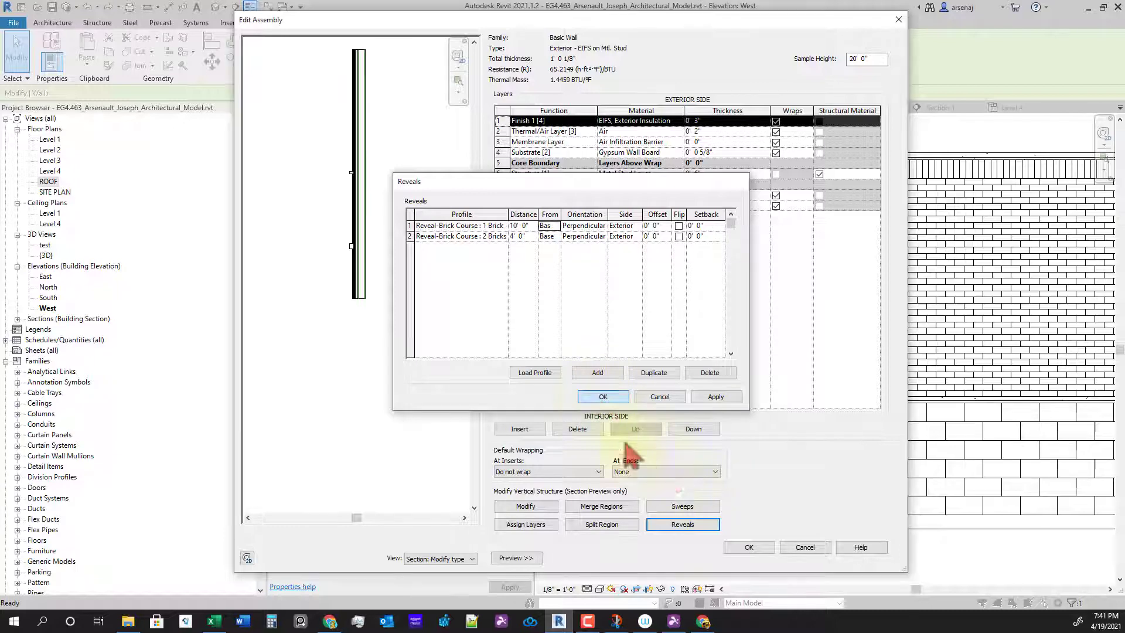
left_click(602, 396)
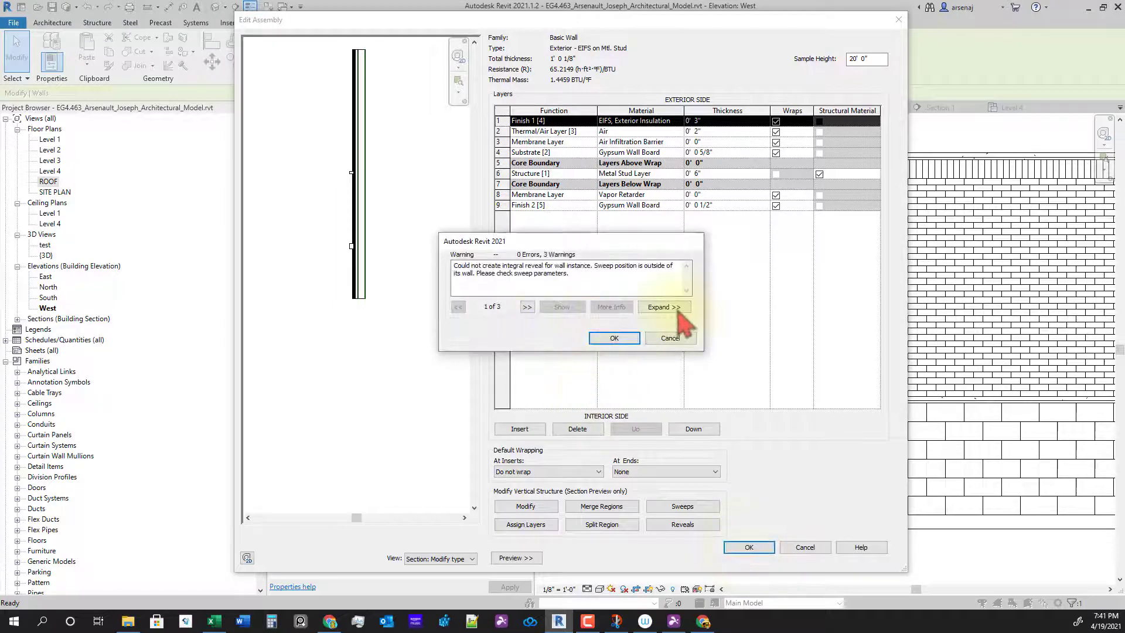
Expand the reveal warnings to review the listed walls, then accept them and apply the wall type changes
left_click(664, 307)
left_click(476, 225)
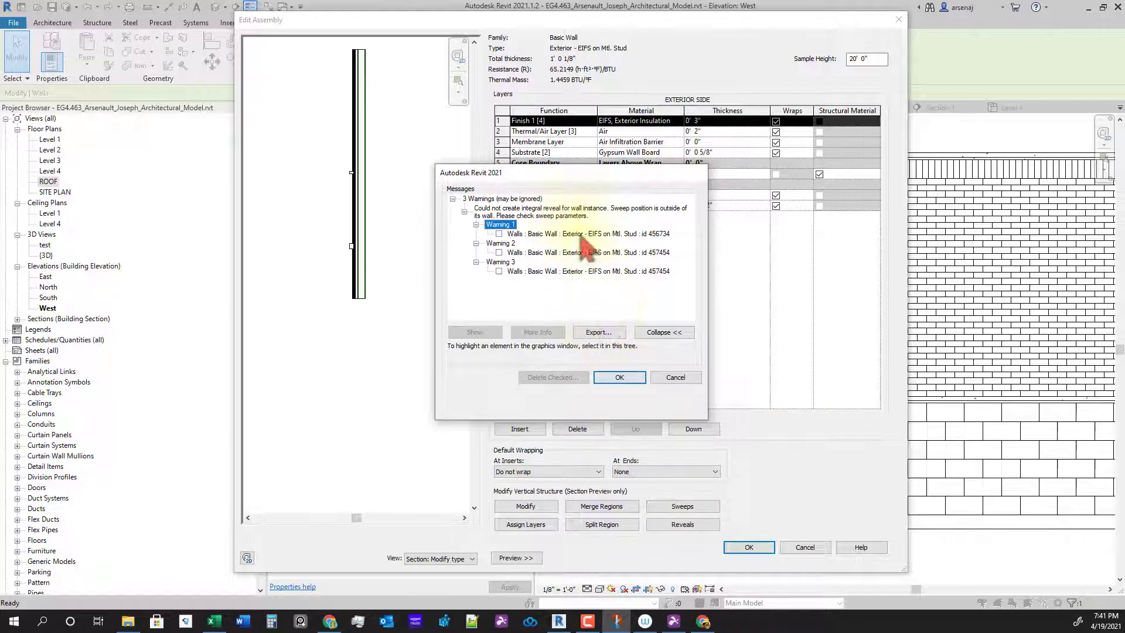
left_click(589, 216)
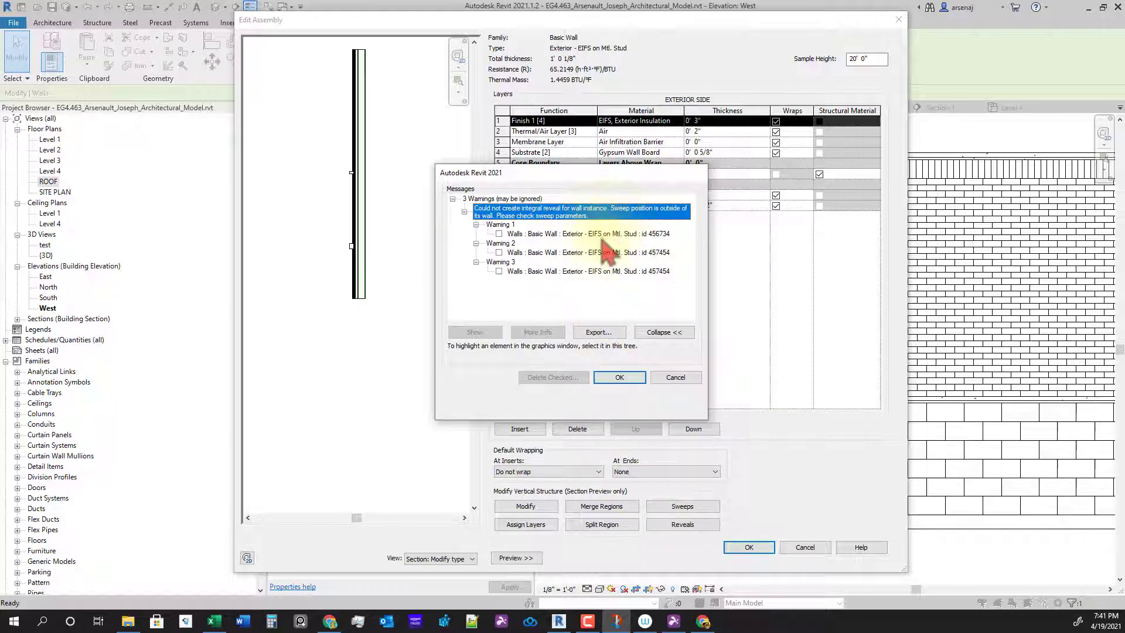
left_click(620, 378)
left_click(756, 558)
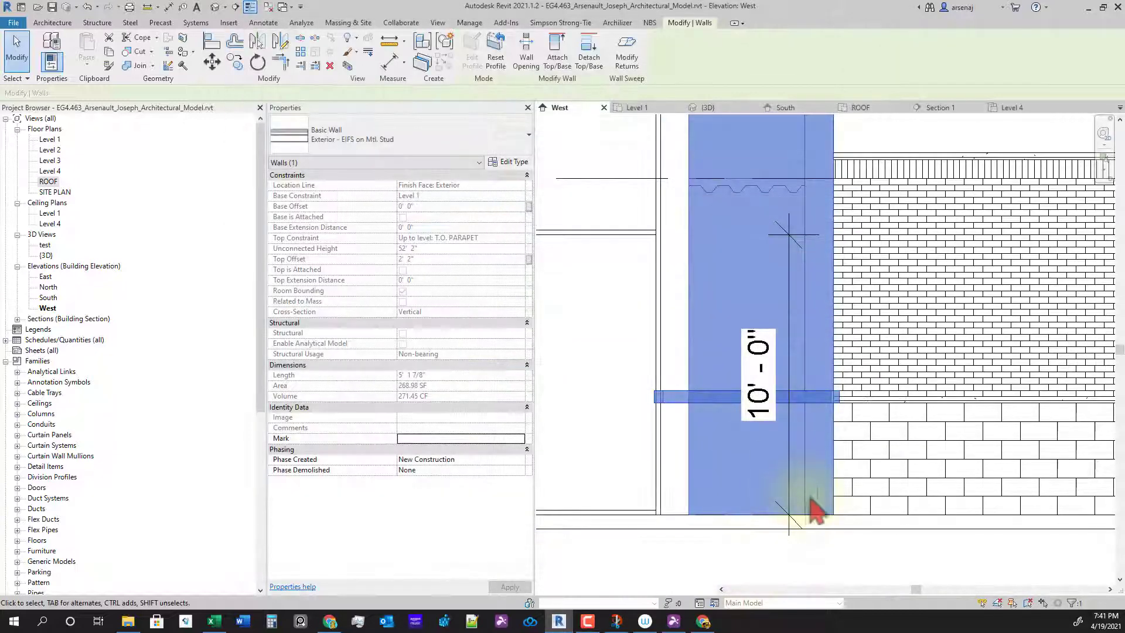
Examine in the West elevation how the pilaster's two reveals sit against the adjoining brick and CMU courses
scroll(811, 498, "down", 5)
scroll(858, 508, "up", 4)
left_click(788, 509)
scroll(674, 379, "down", 1)
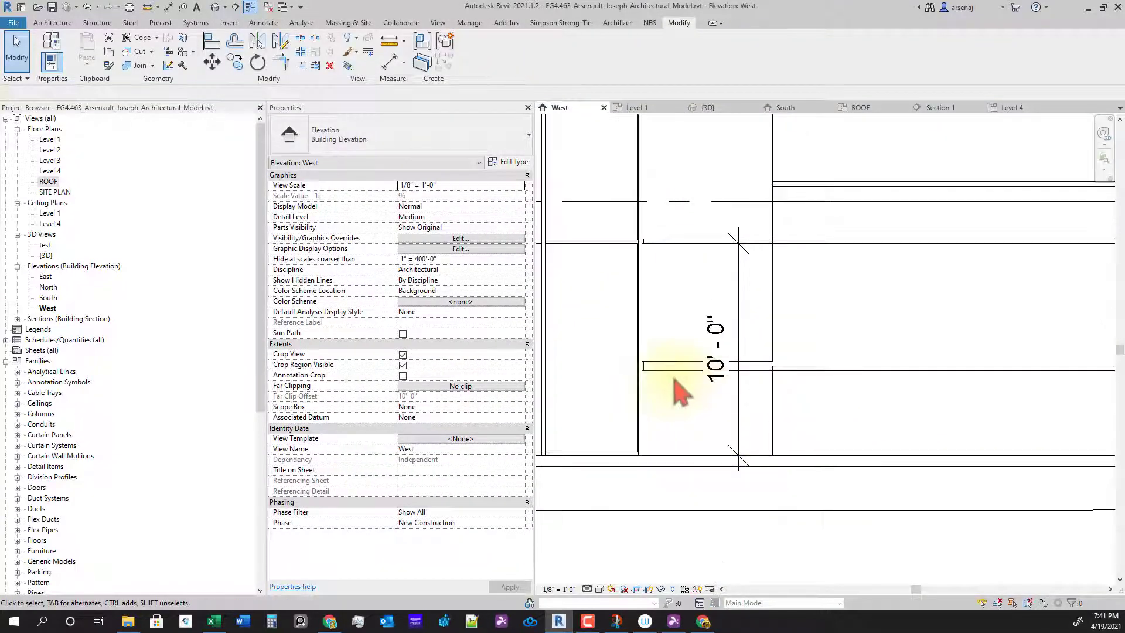
scroll(780, 395, "up", 2)
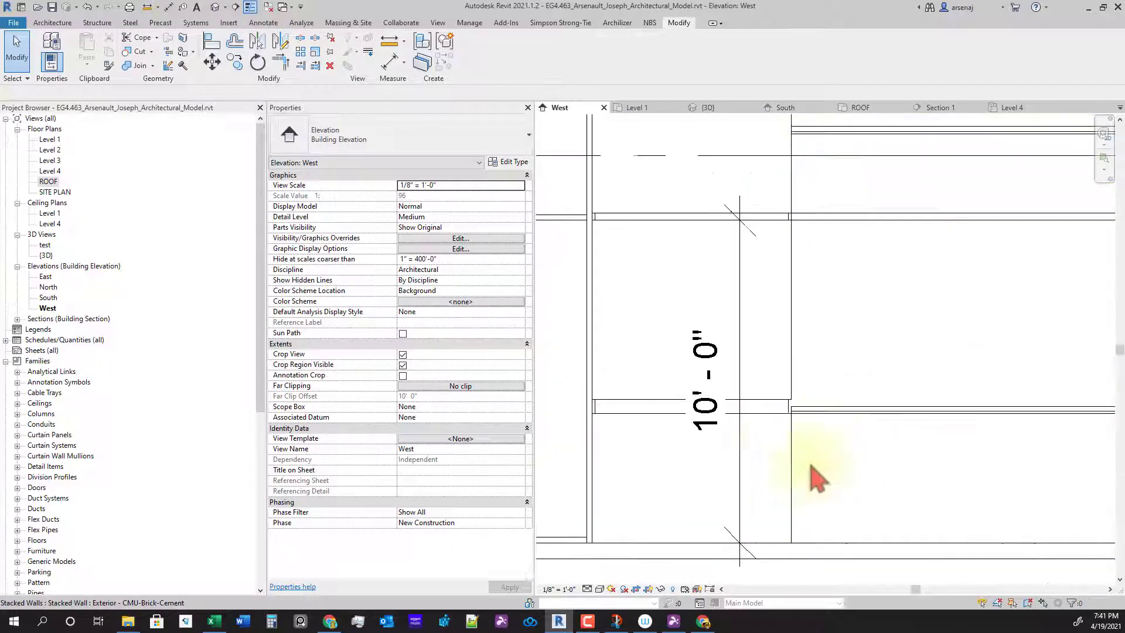
left_click(777, 433)
scroll(777, 431, "down", 2)
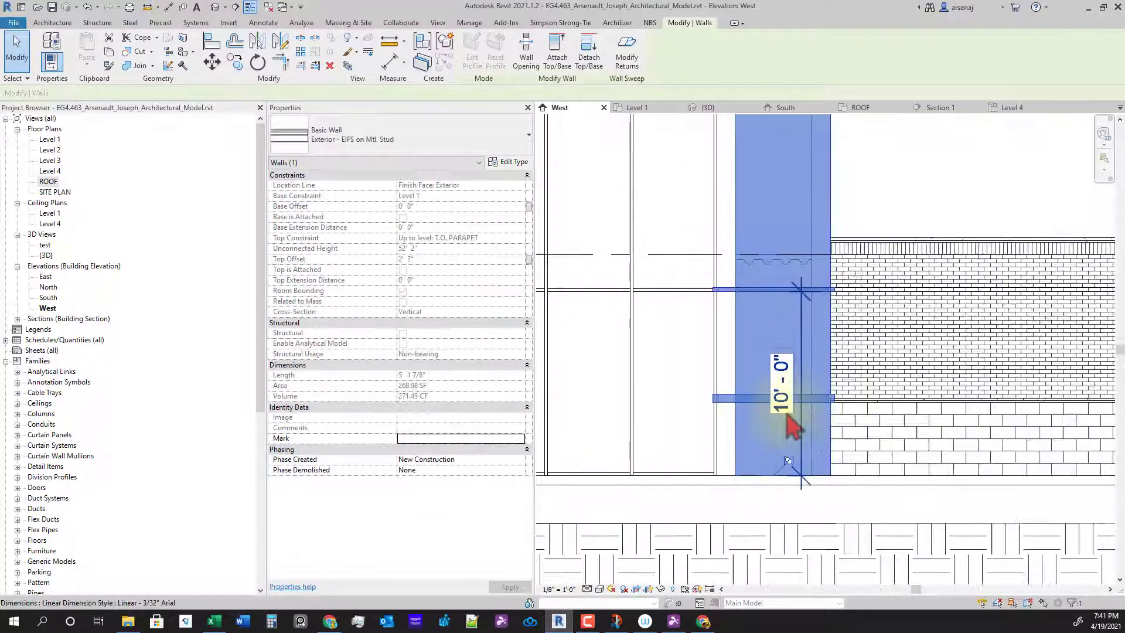
key("Escape")
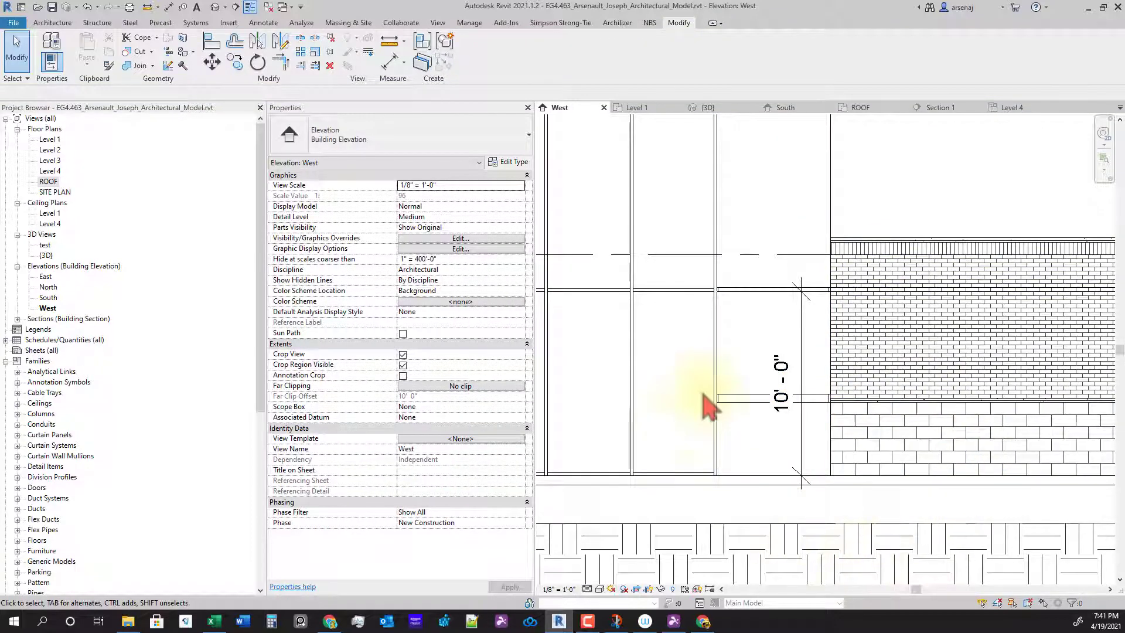
In the pilaster's wall type, change the profile of the reveal 4' 0" above the base to Reveal-Brick Course : 1 Brick and apply it
scroll(715, 400, "up", 2)
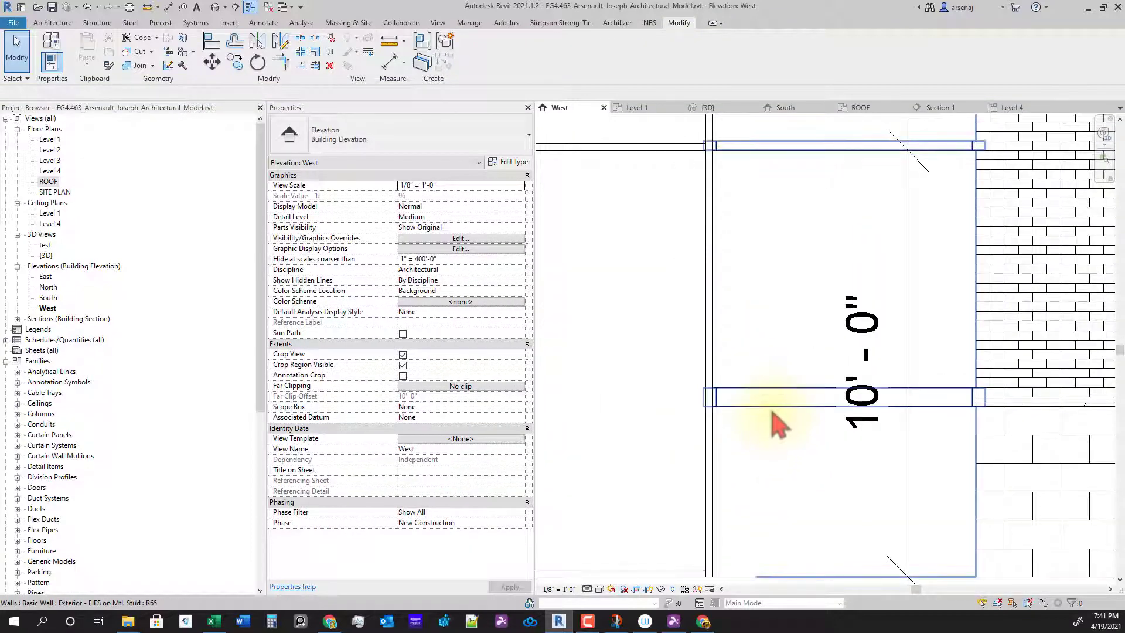
left_click(780, 425)
scroll(658, 490, "down", 2)
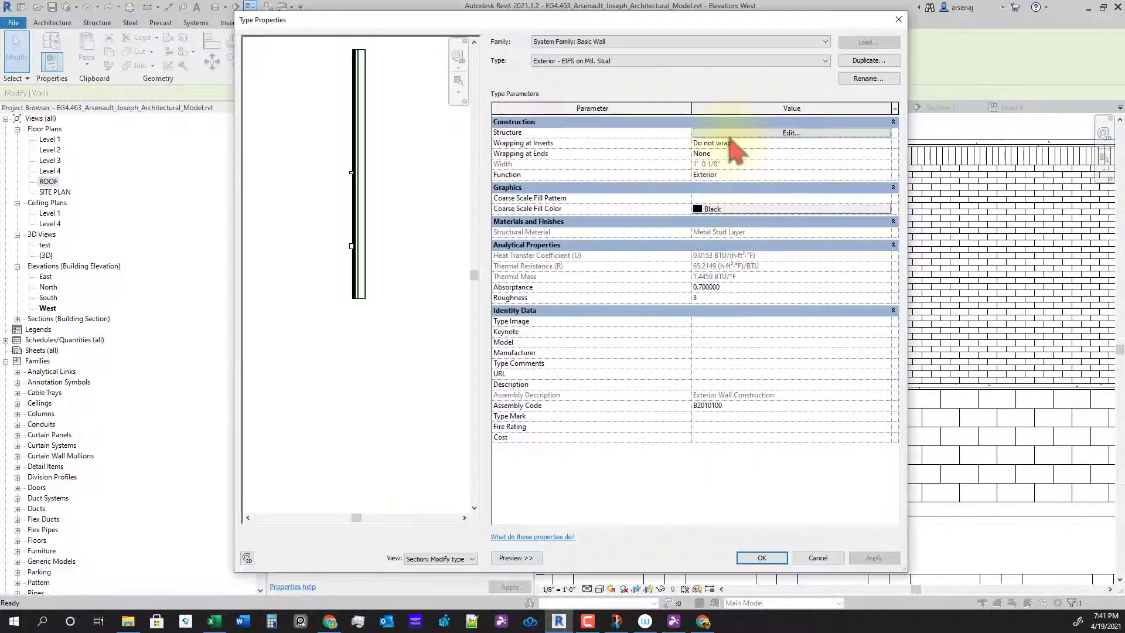
left_click(730, 135)
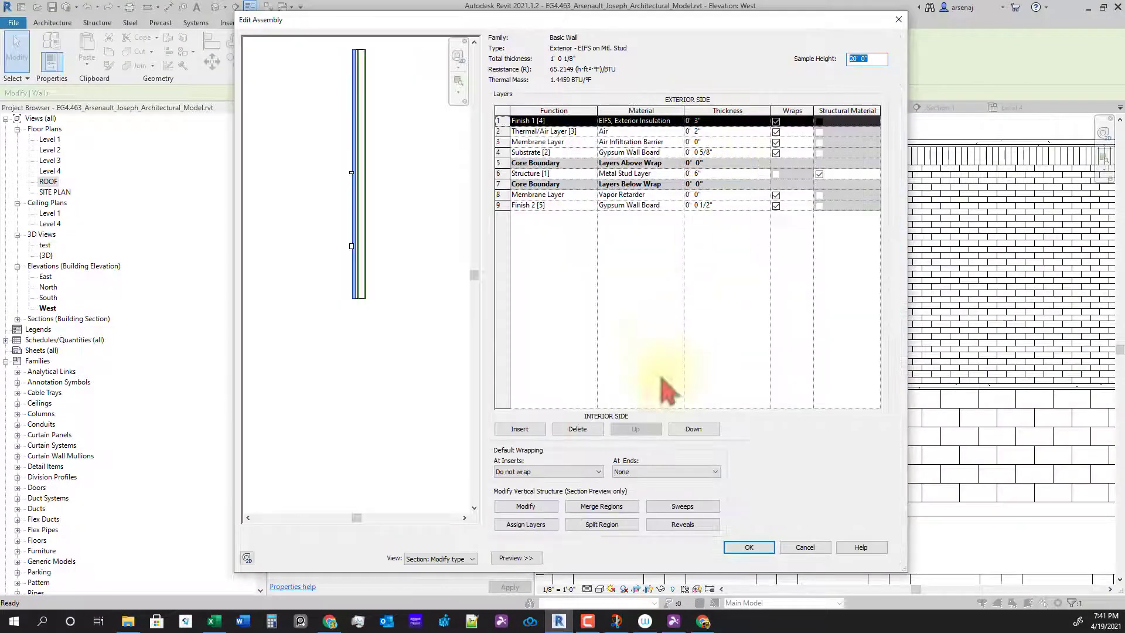
left_click(683, 525)
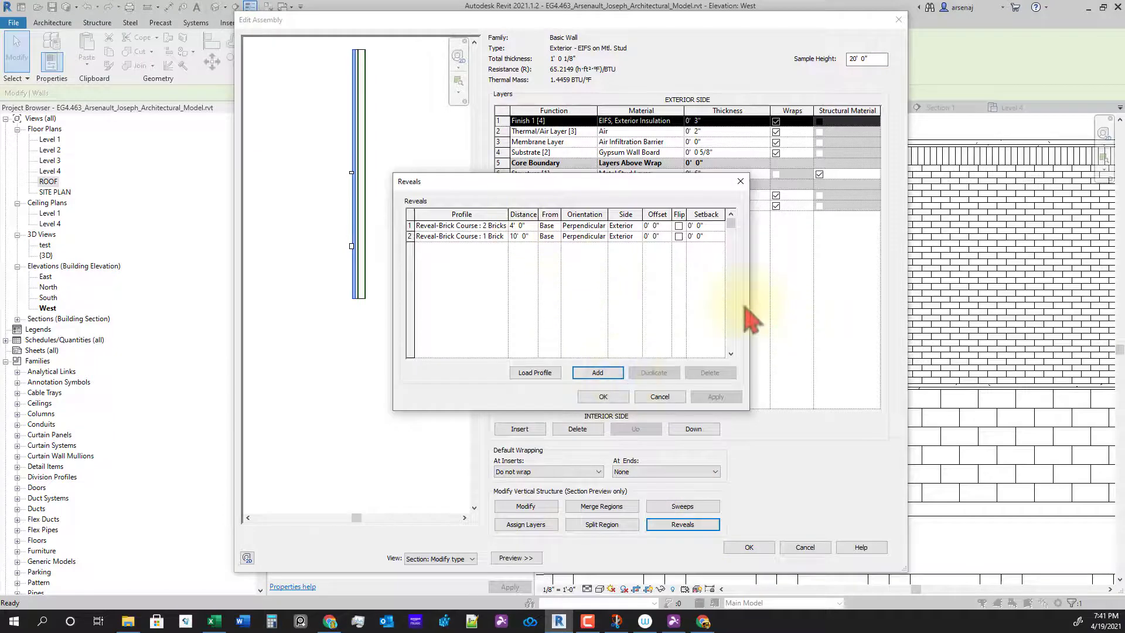
left_click(503, 226)
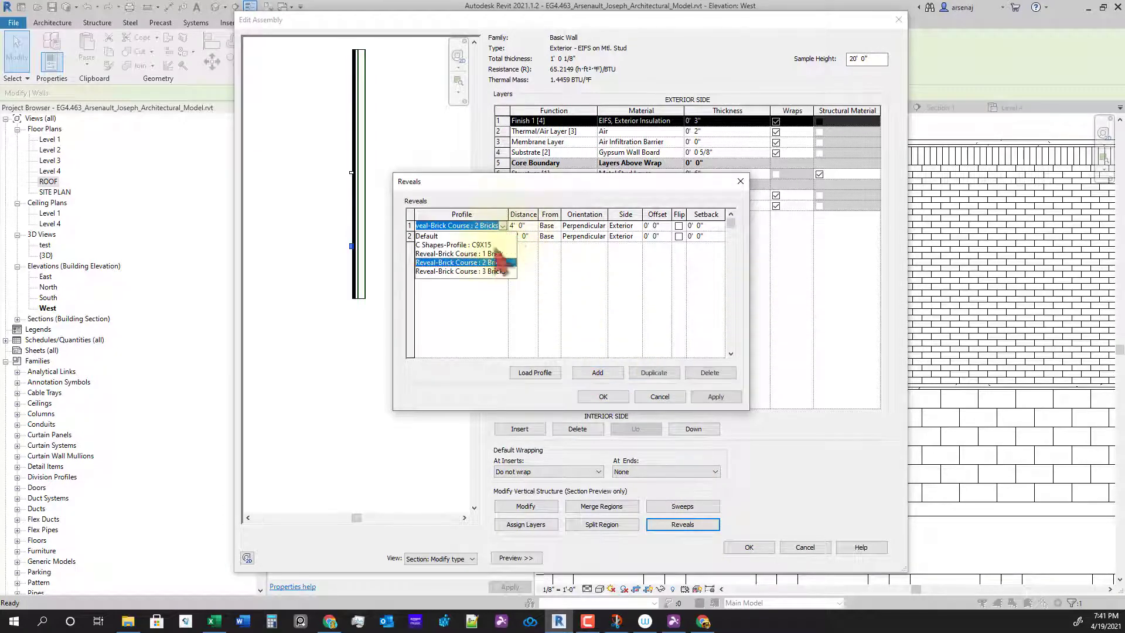
key("Escape")
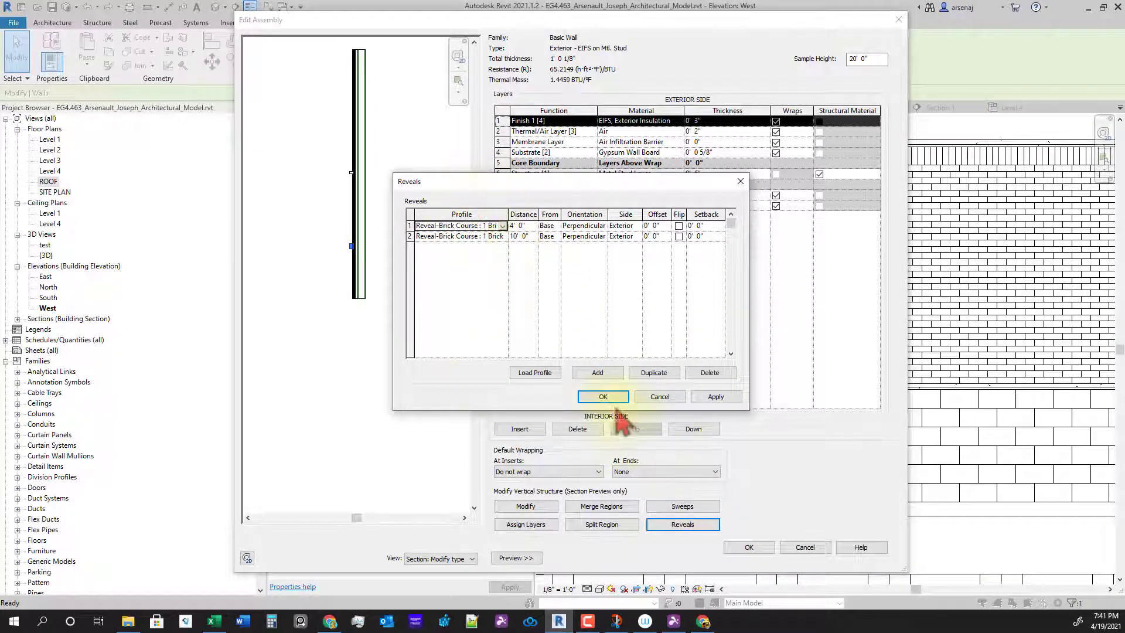
left_click(606, 398)
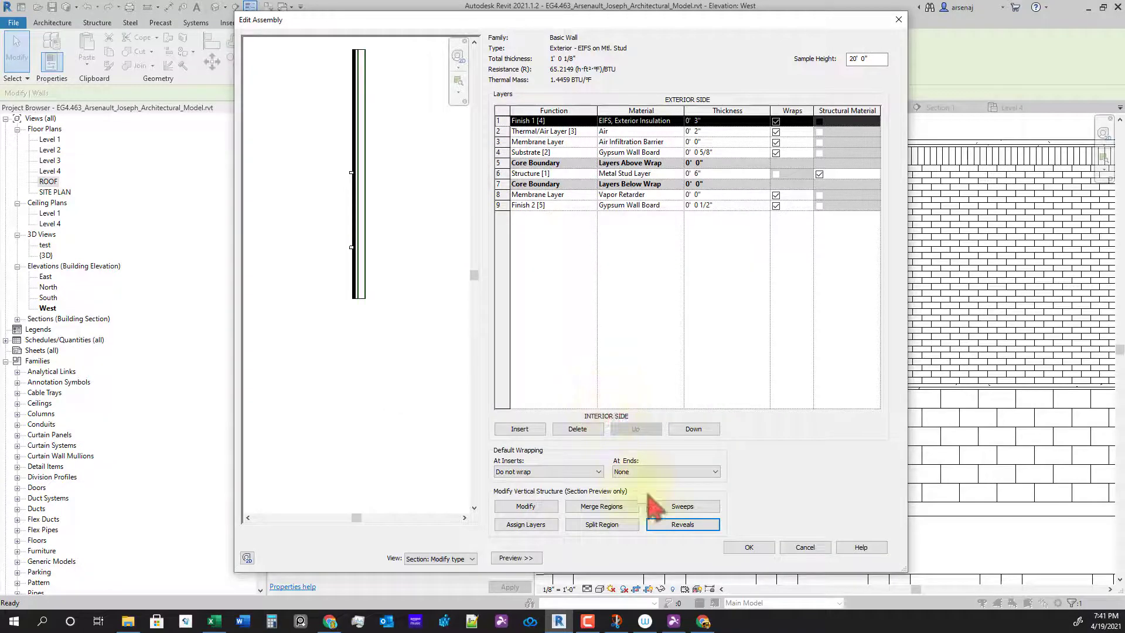
left_click(746, 547)
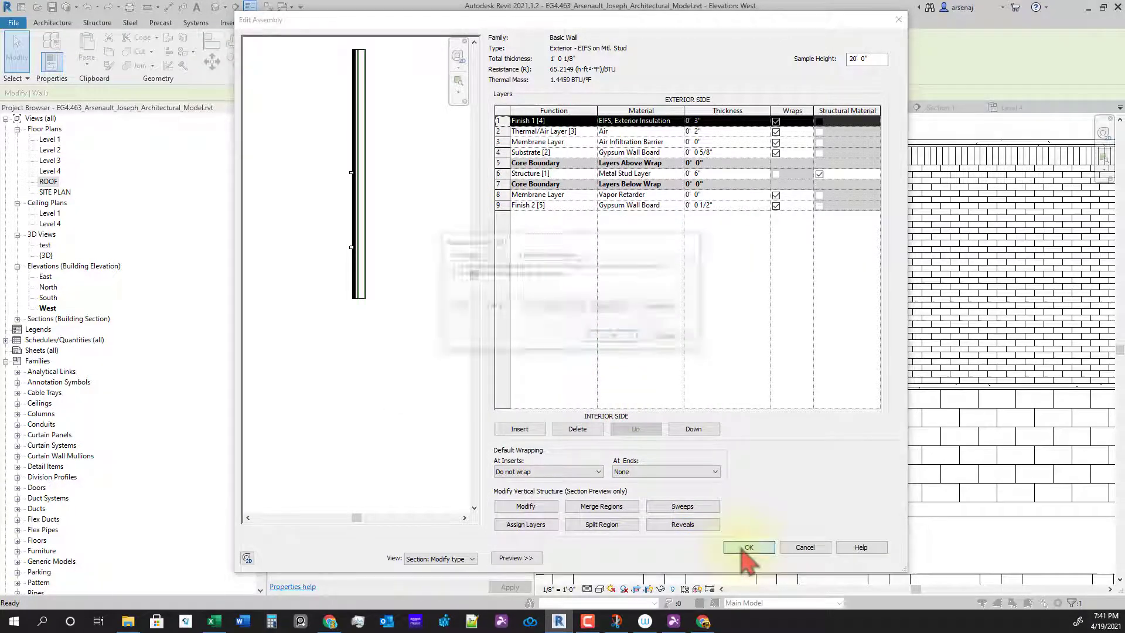
left_click(615, 335)
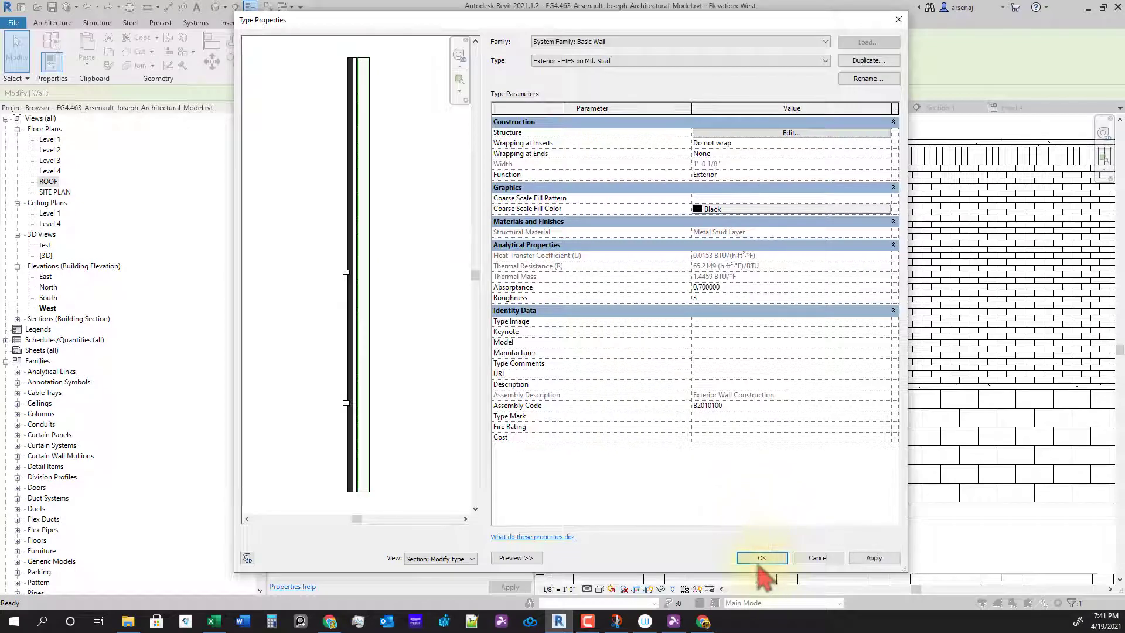
left_click(762, 557)
key("Escape")
Examine how the pilaster reveals line up with the adjoining masonry bands along the West elevation
scroll(783, 428, "down", 1)
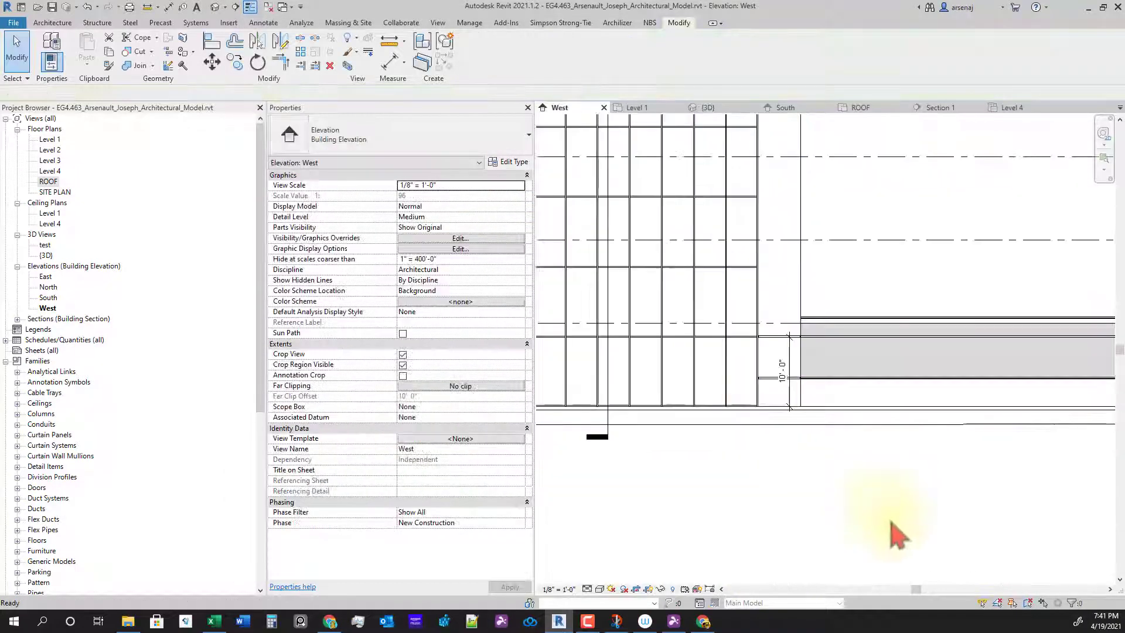
middle_click_drag(773, 401, 643, 359)
scroll(648, 353, "up", 7)
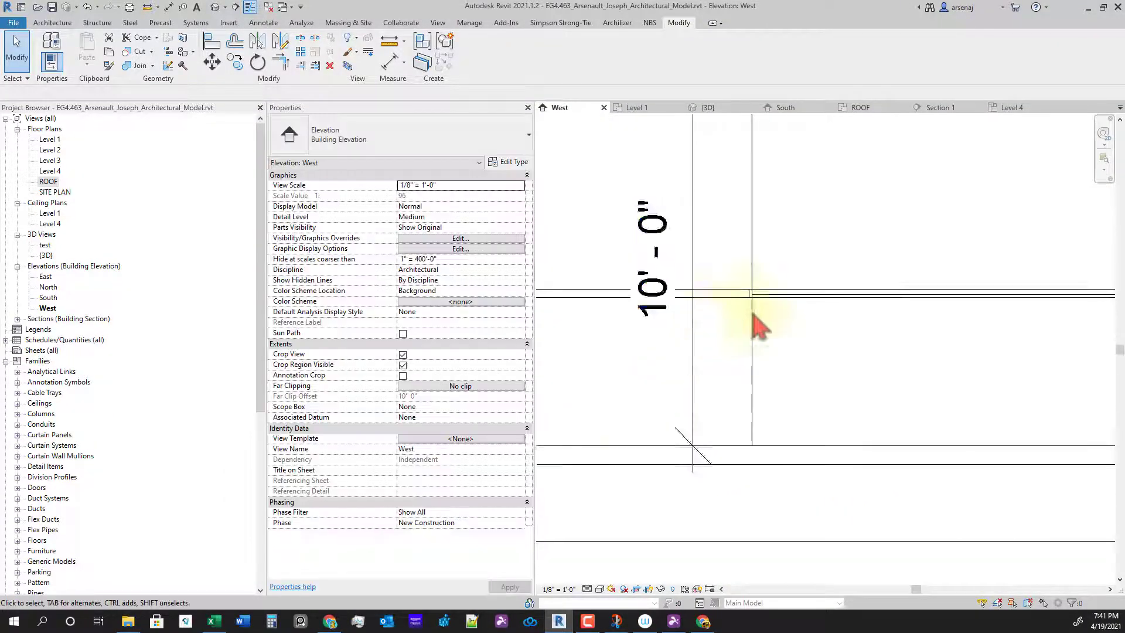
scroll(762, 318, "up", 2)
scroll(767, 320, "down", 4)
scroll(767, 296, "down", 7)
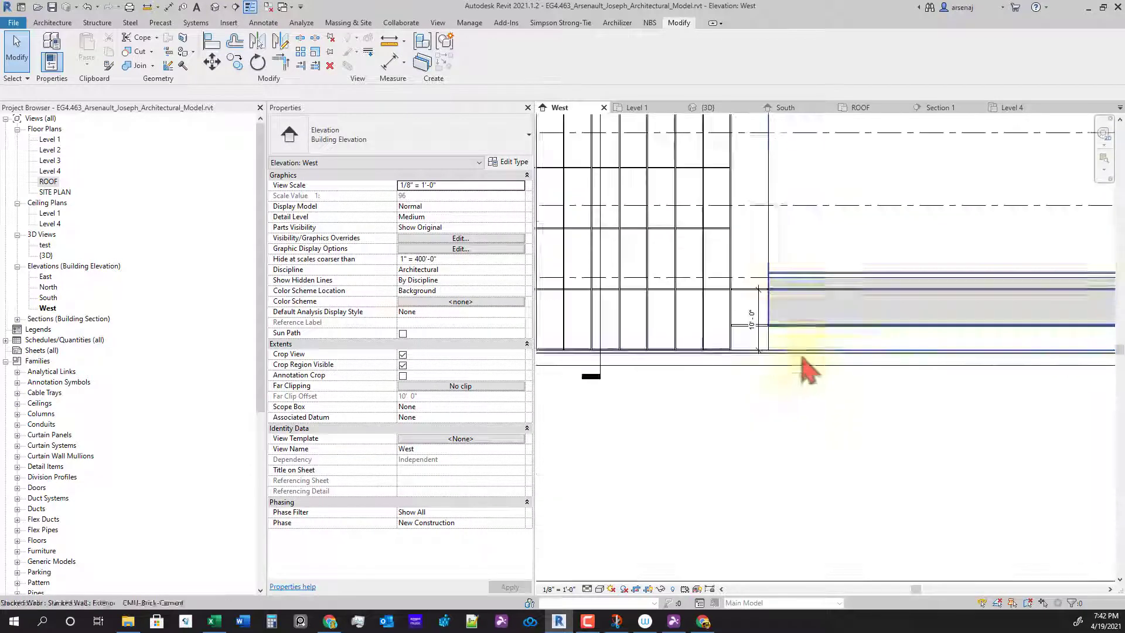
middle_click_drag(801, 455, 976, 447)
scroll(633, 382, "up", 3)
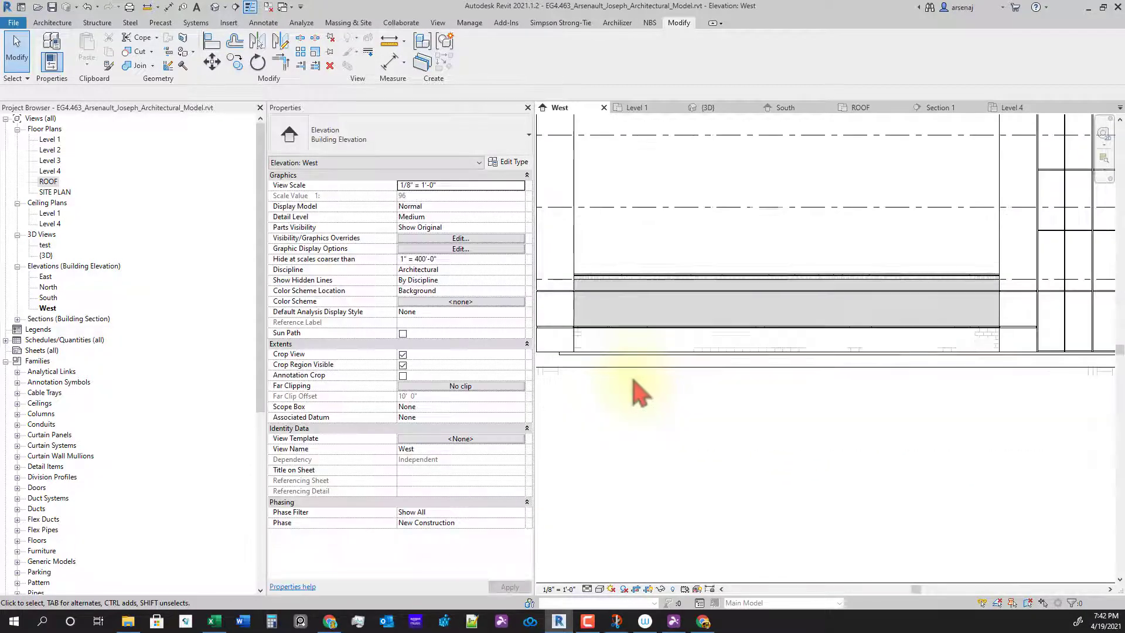
scroll(632, 378, "down", 5)
scroll(713, 345, "down", 1)
middle_click_drag(879, 350, 769, 332)
Examine in the 3D view how the corner pilaster's two reveals meet the bands of the adjoining stacked wall
left_click(708, 108)
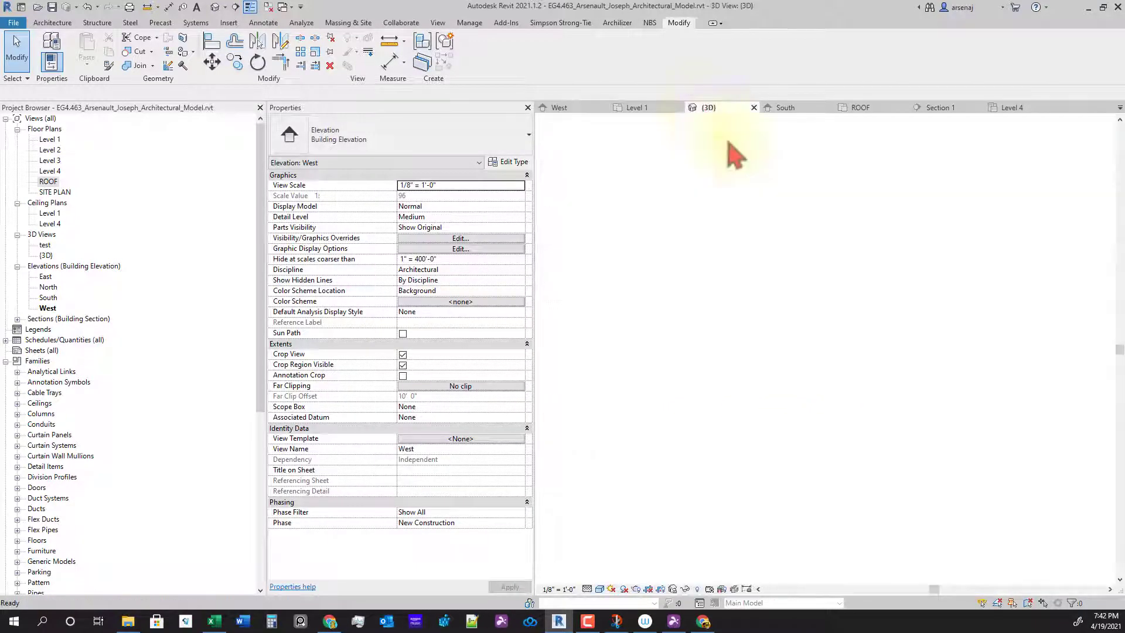
middle_click_drag(917, 440, 915, 417)
scroll(915, 417, "down", 5)
scroll(934, 485, "up", 6)
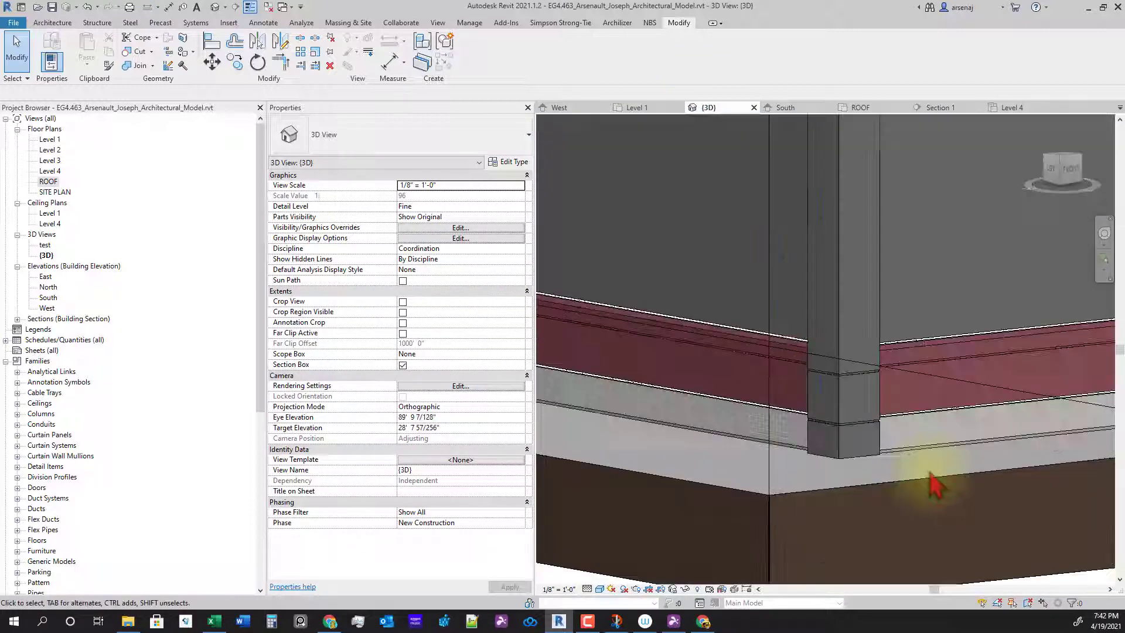
left_click(880, 469)
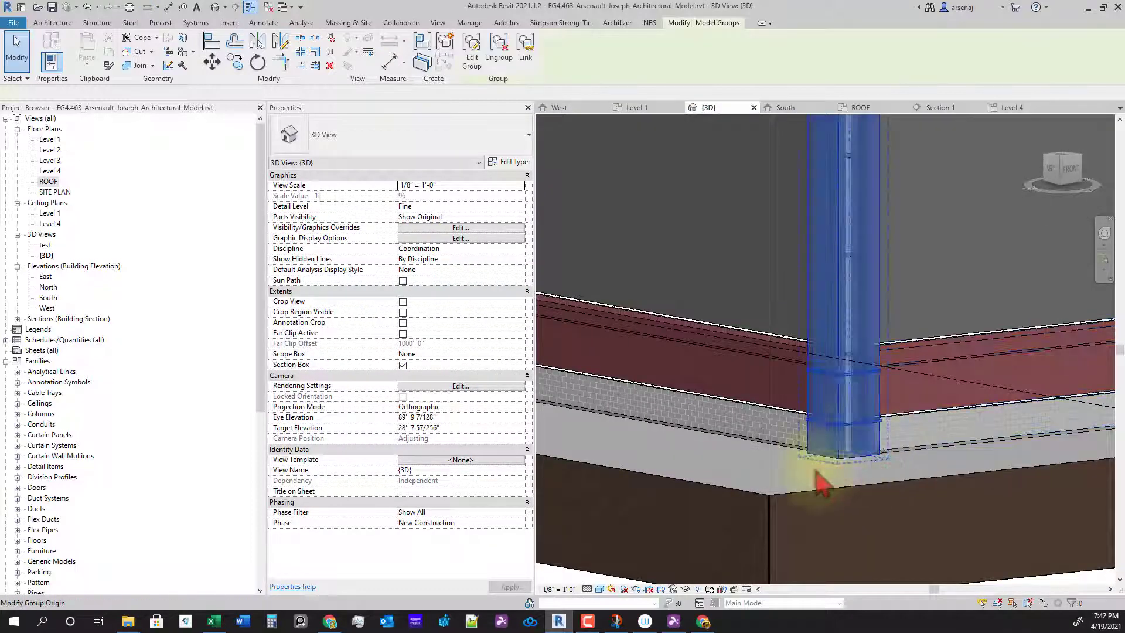
scroll(883, 409, "up", 4)
key("Escape")
scroll(857, 422, "up", 3)
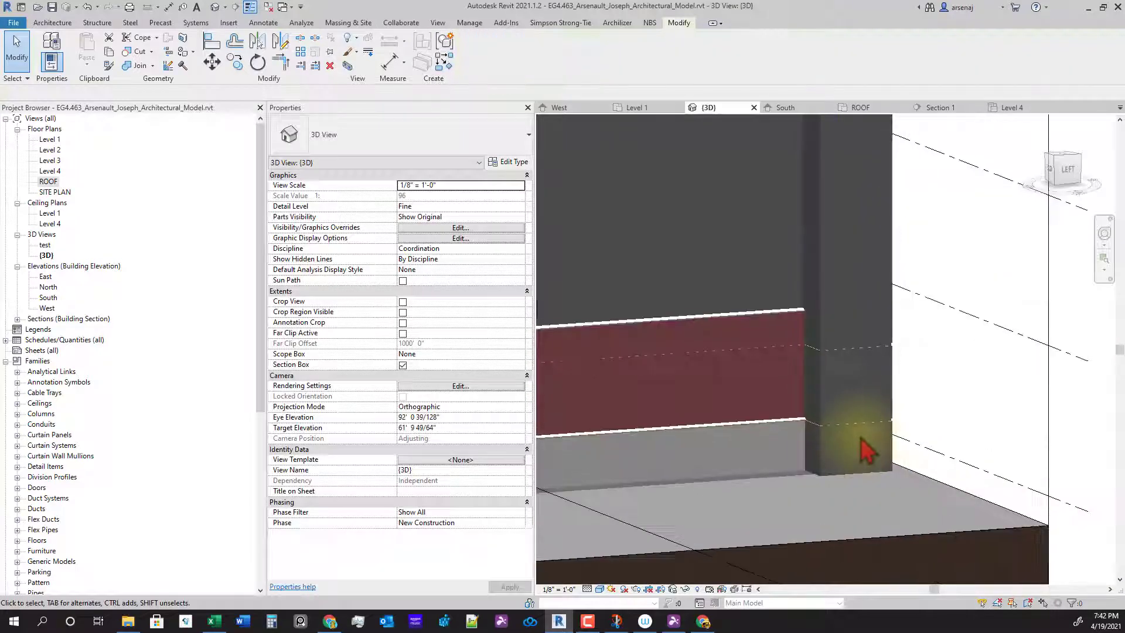
middle_click_drag(885, 403, 934, 397)
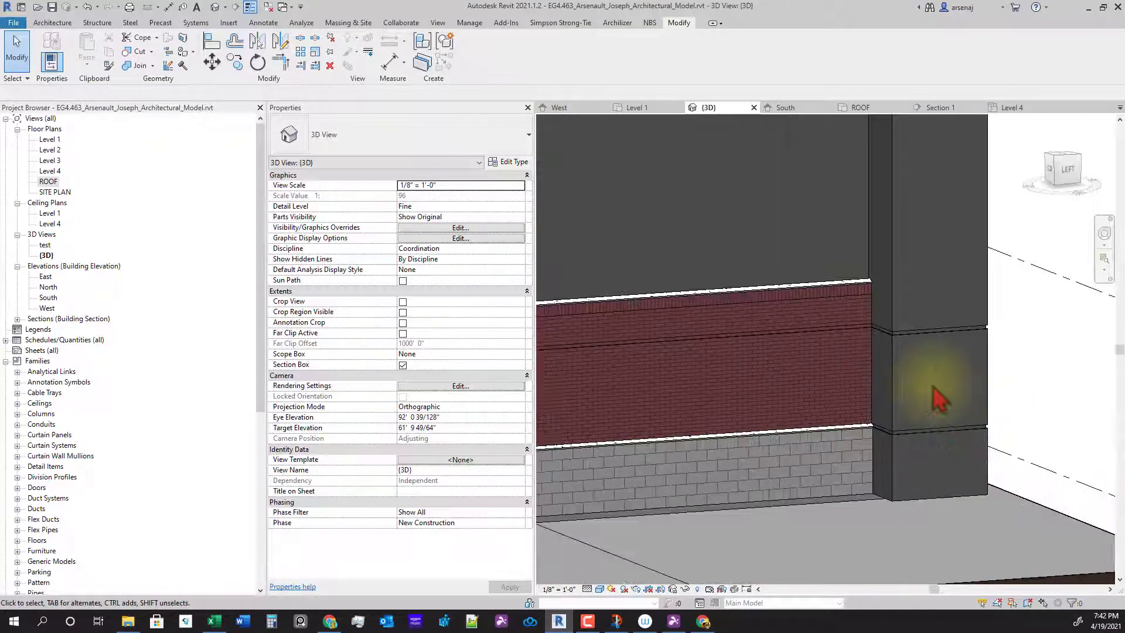
scroll(1000, 311, "up", 3)
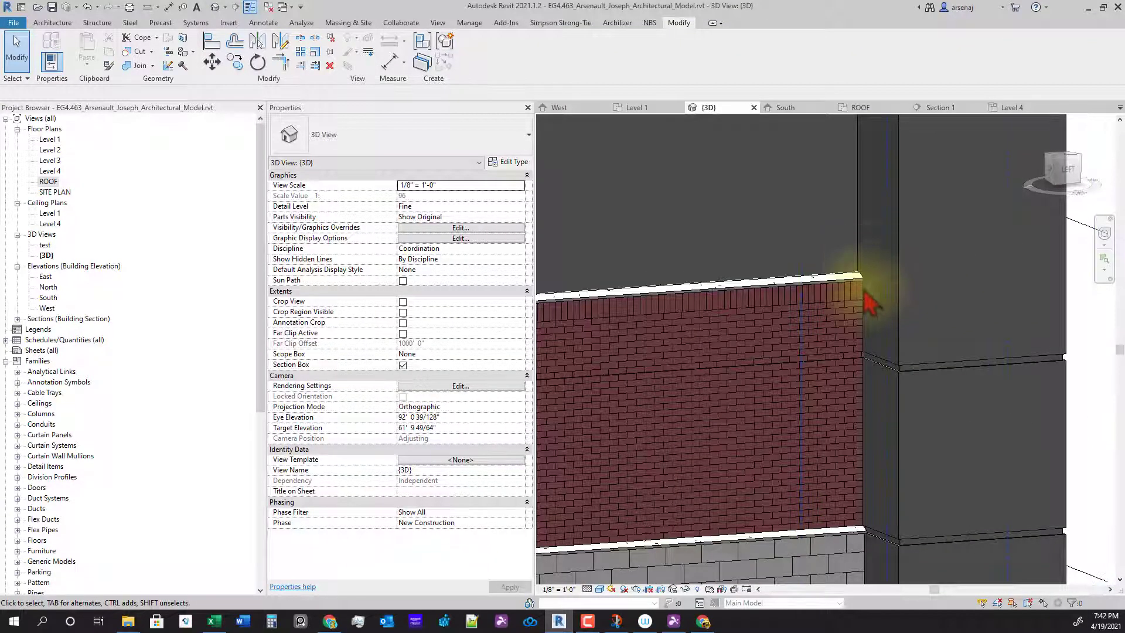
In the Exterior - CMU-Brick-Cement stacked wall type, replace the top variable-height wall with Exterior - EIFS on Mtl. Stud and apply it
middle_click_drag(871, 296, 678, 219, "shift")
left_click(681, 211)
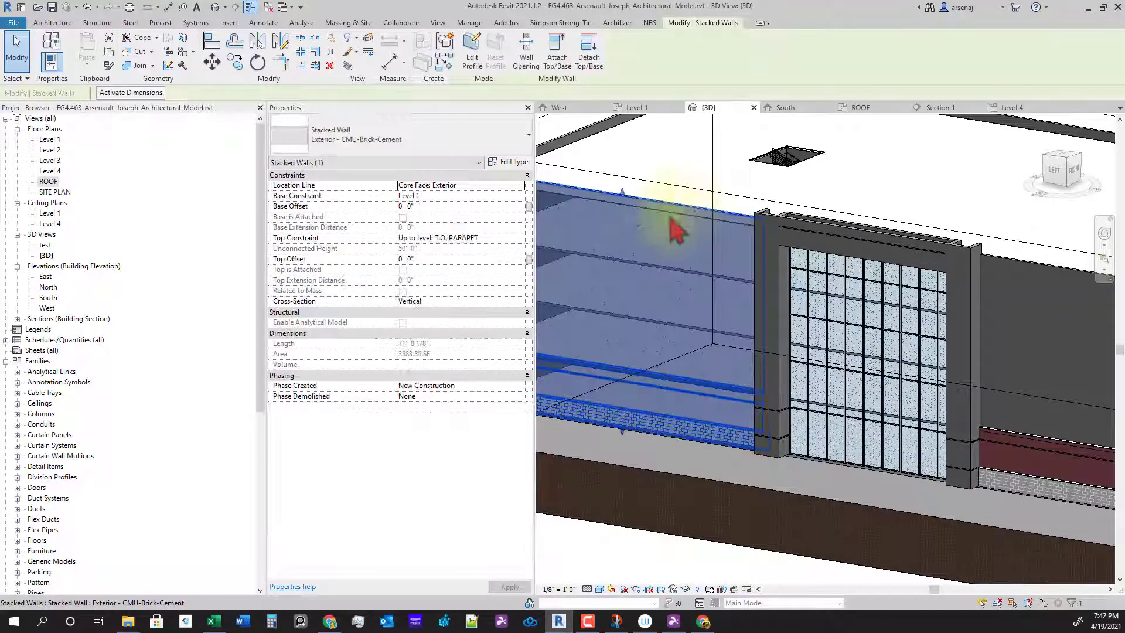
left_click(511, 164)
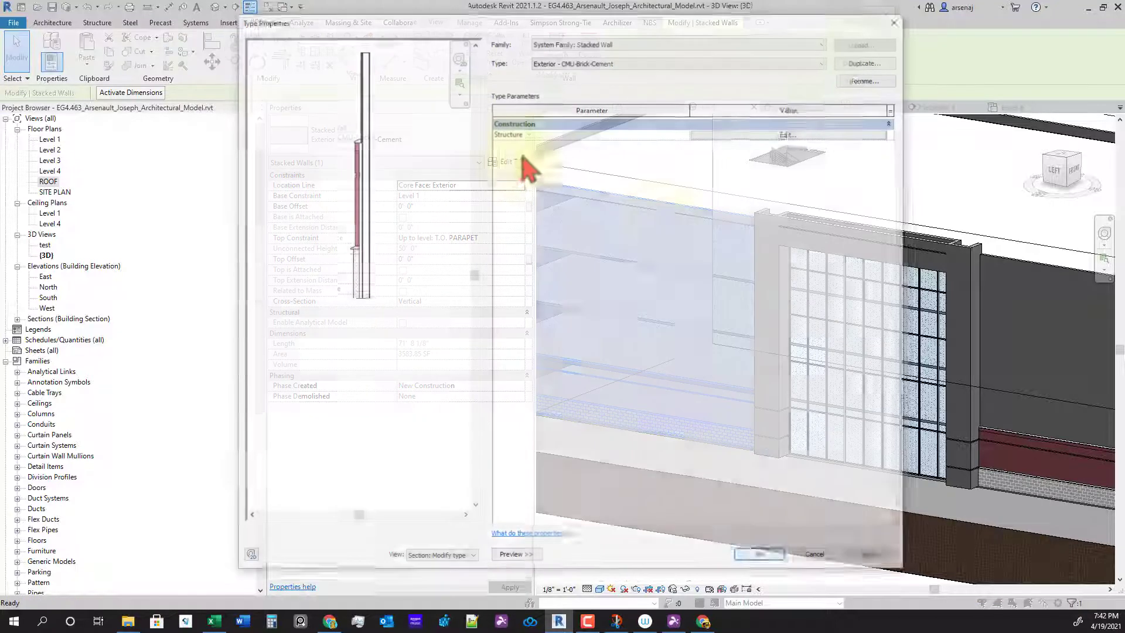
left_click(741, 134)
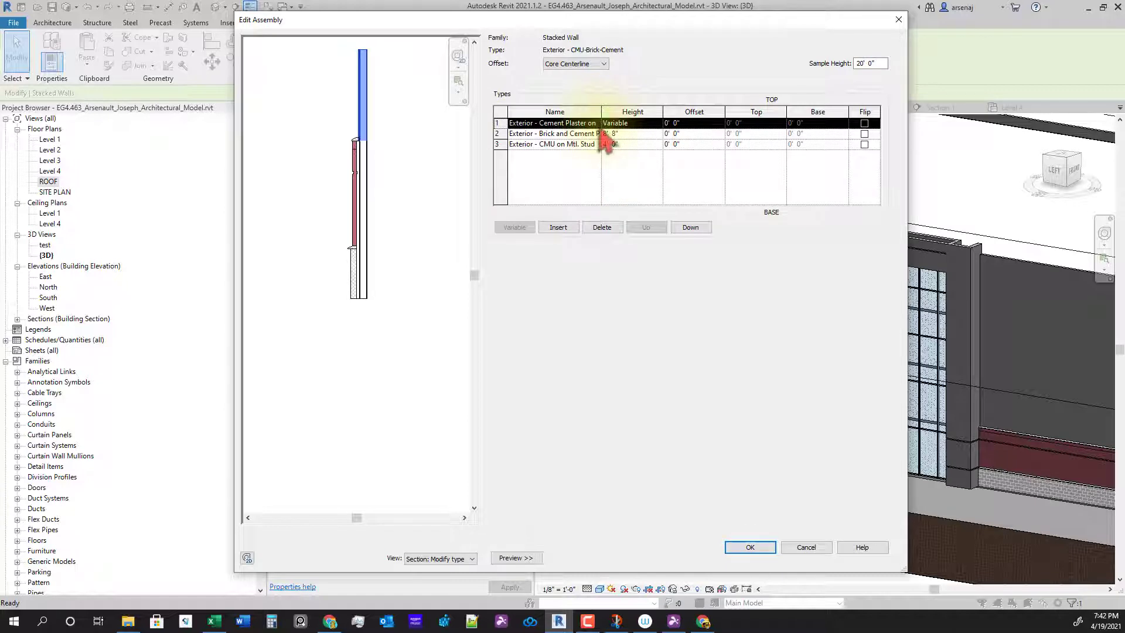
left_click(587, 123)
left_click(595, 124)
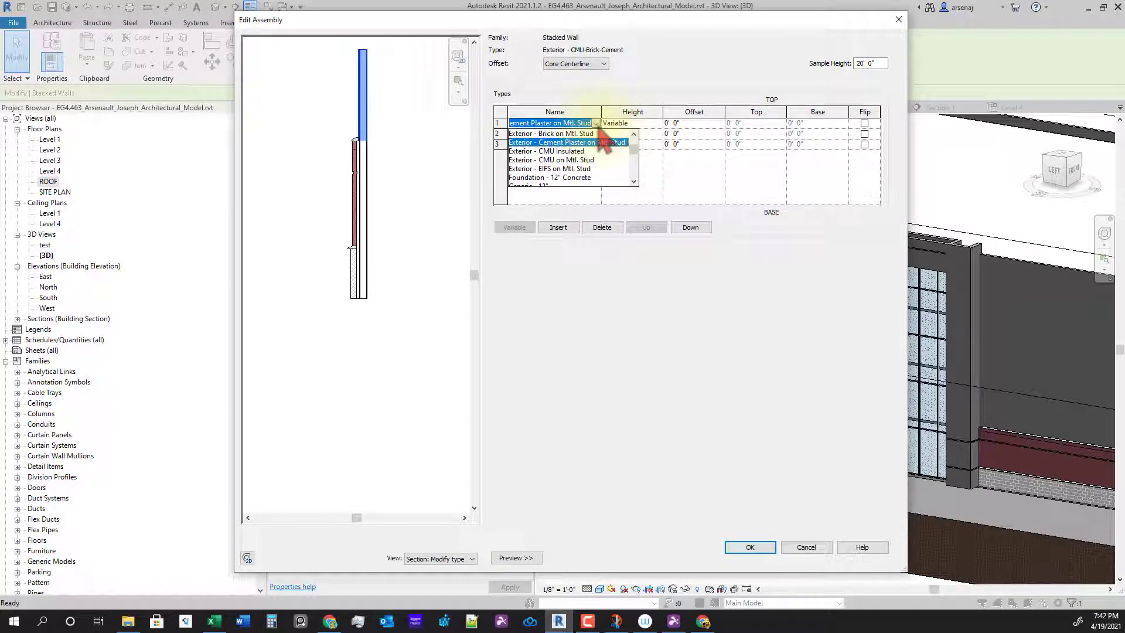
left_click(577, 169)
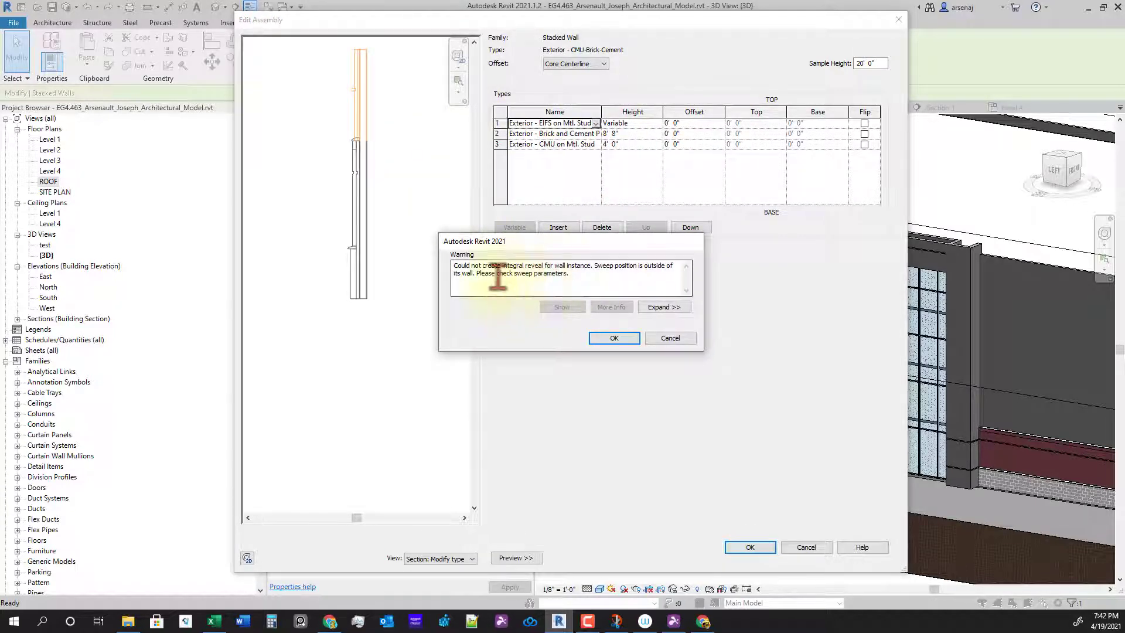
left_click(614, 339)
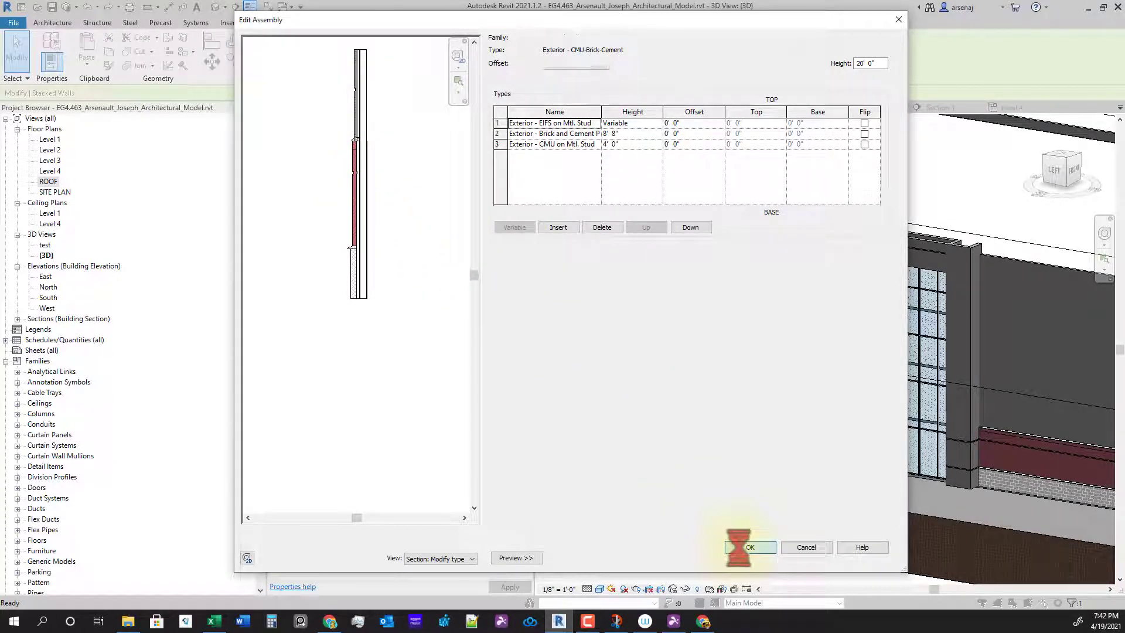
left_click(606, 340)
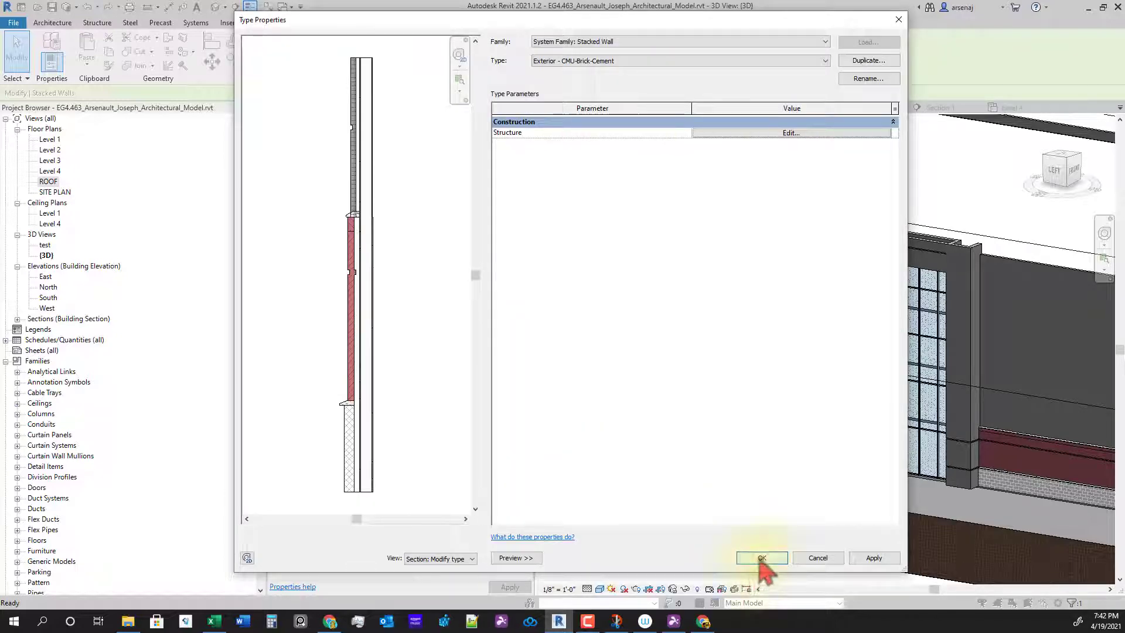
left_click(762, 558)
scroll(788, 438, "down", 2)
left_click(784, 503)
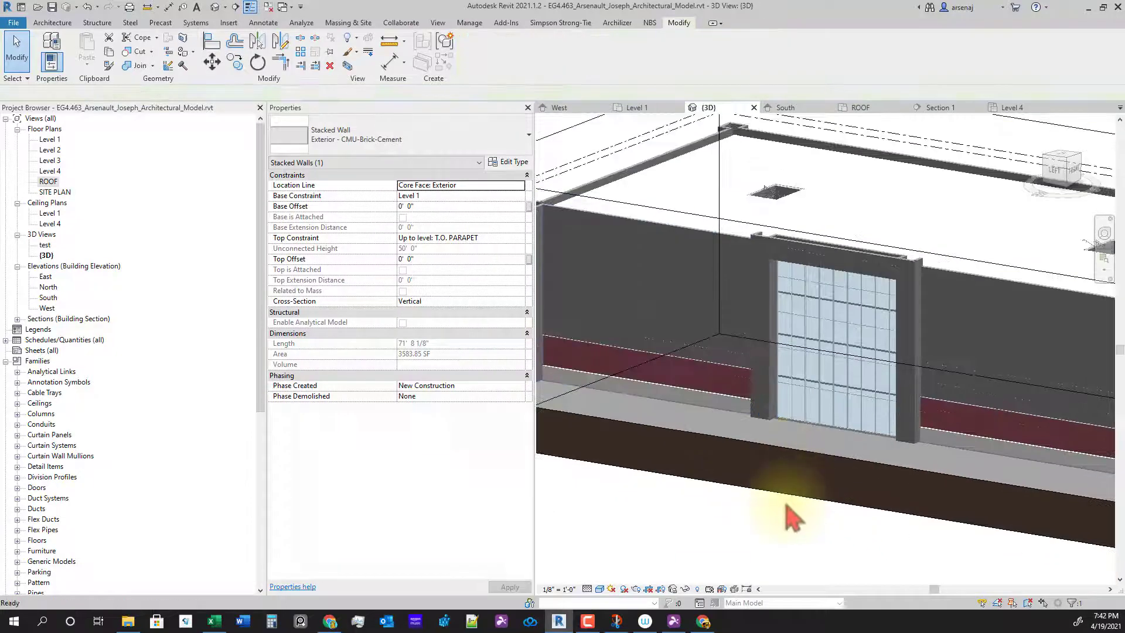
Examine in the 3D view how the reveals run across the upper stacked walls beside the pilasters and curtain wall
middle_click_drag(730, 524, 989, 421, "shift")
scroll(1015, 368, "up", 2)
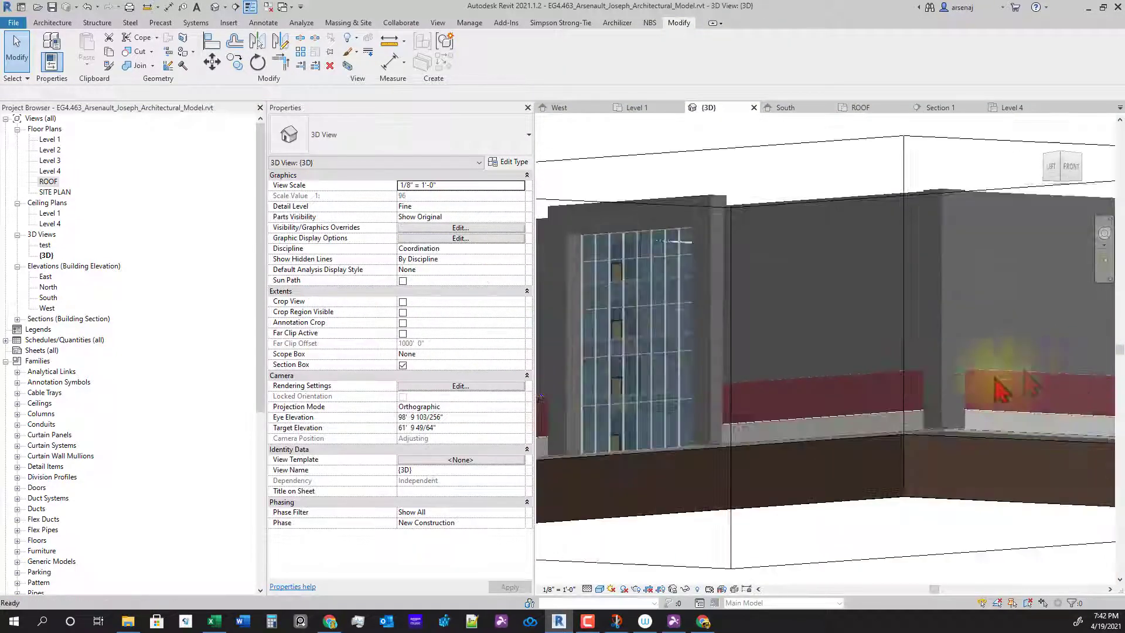
middle_click_drag(788, 454, 834, 476, "shift")
scroll(779, 384, "up", 2)
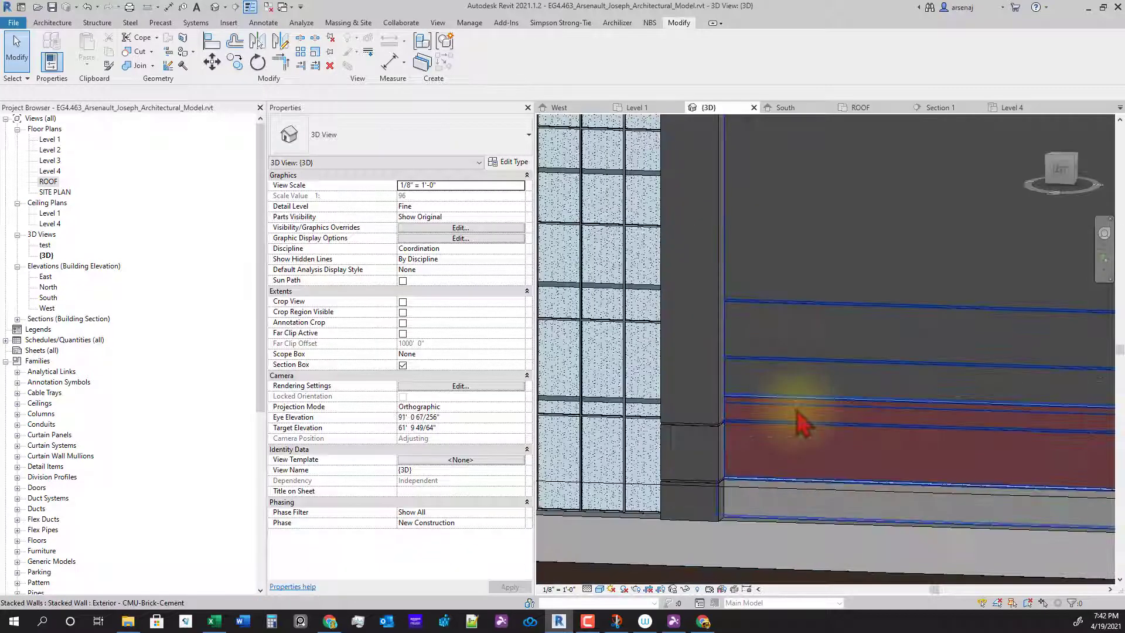
scroll(917, 557, "down", 2)
middle_click_drag(917, 556, 812, 493)
middle_click_drag(812, 577, 923, 535, "shift")
scroll(829, 527, "down", 2)
middle_click_drag(828, 528, 809, 477, "shift")
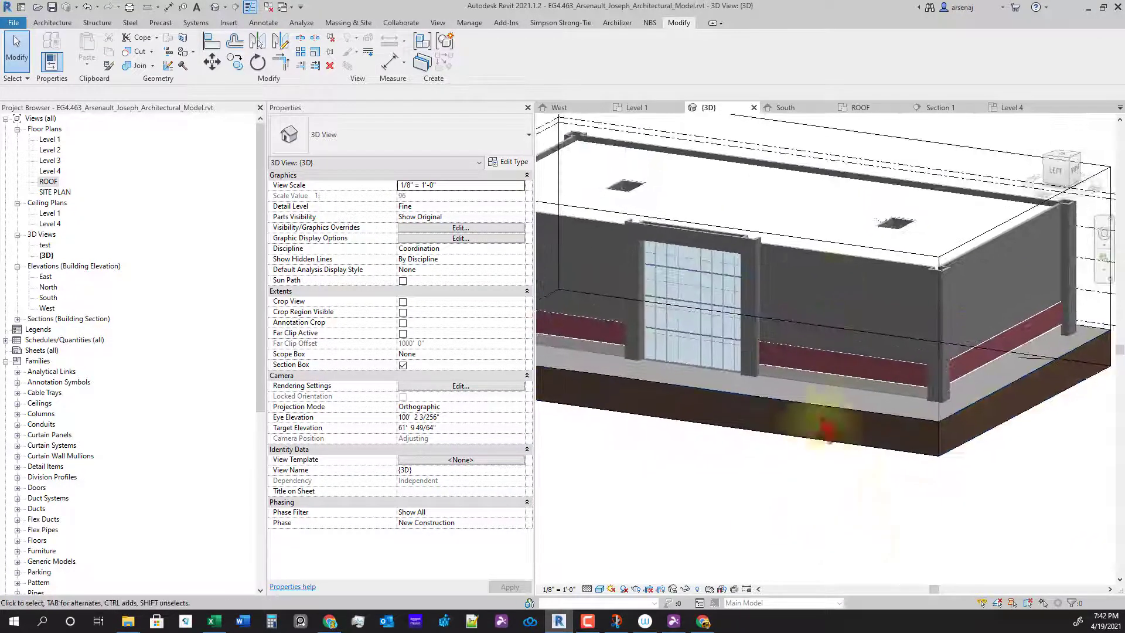
left_click(828, 274)
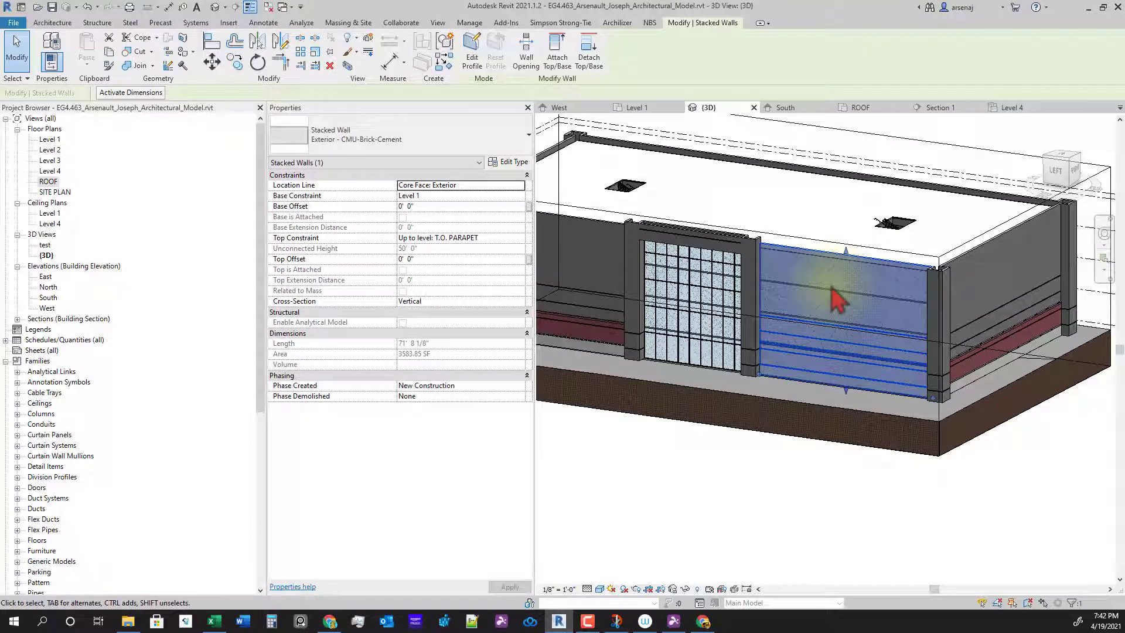
key("Escape")
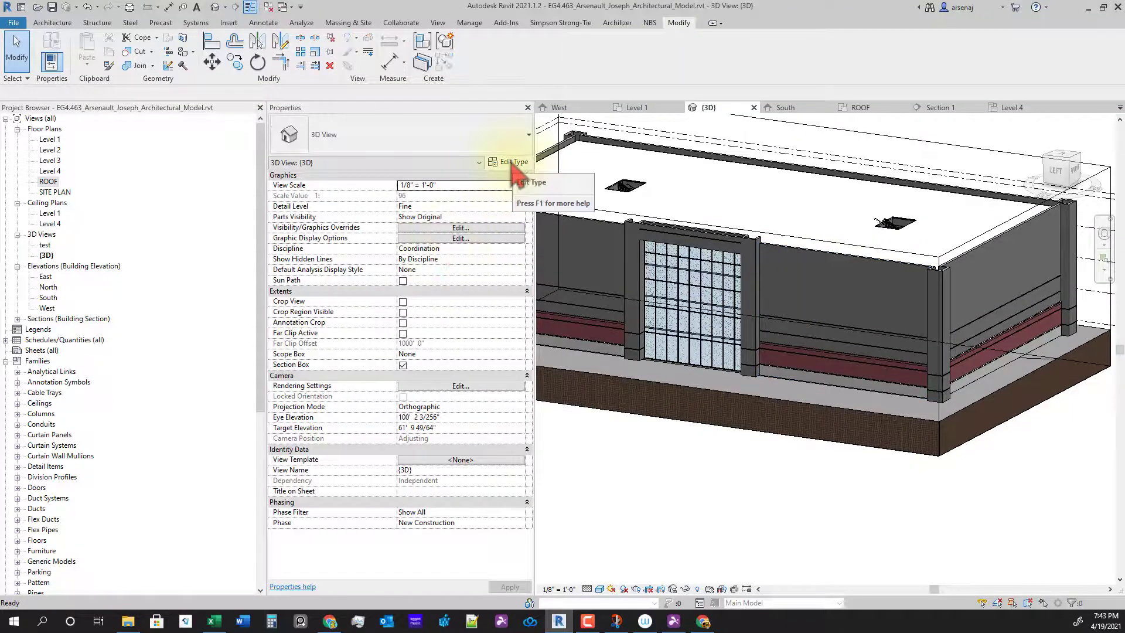
scroll(683, 459, "up", 6)
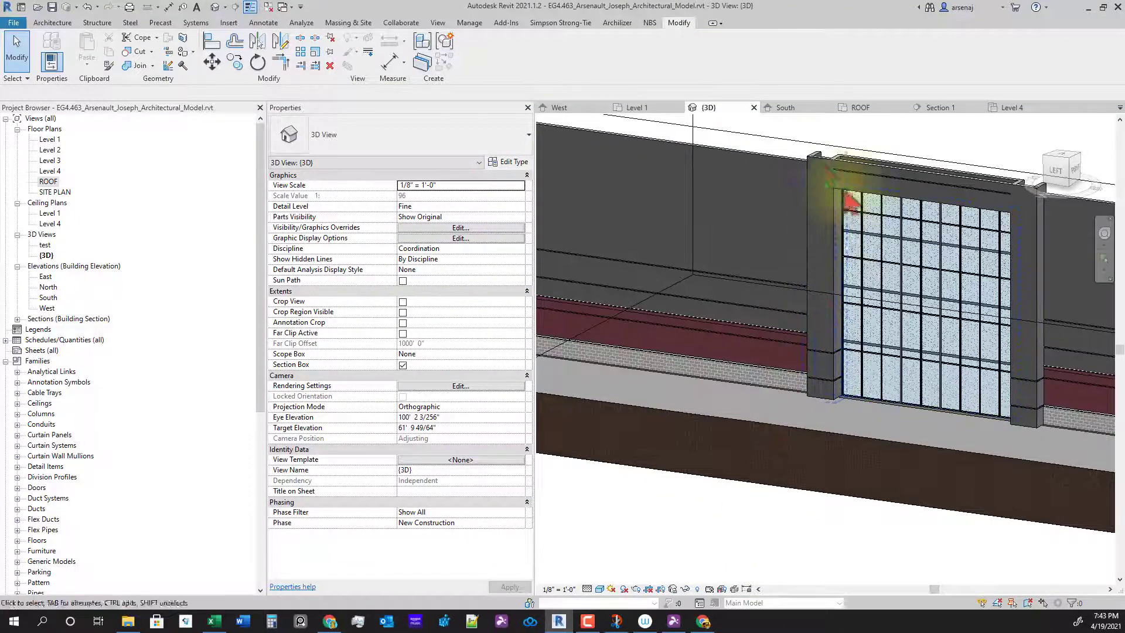
scroll(821, 173, "up", 4)
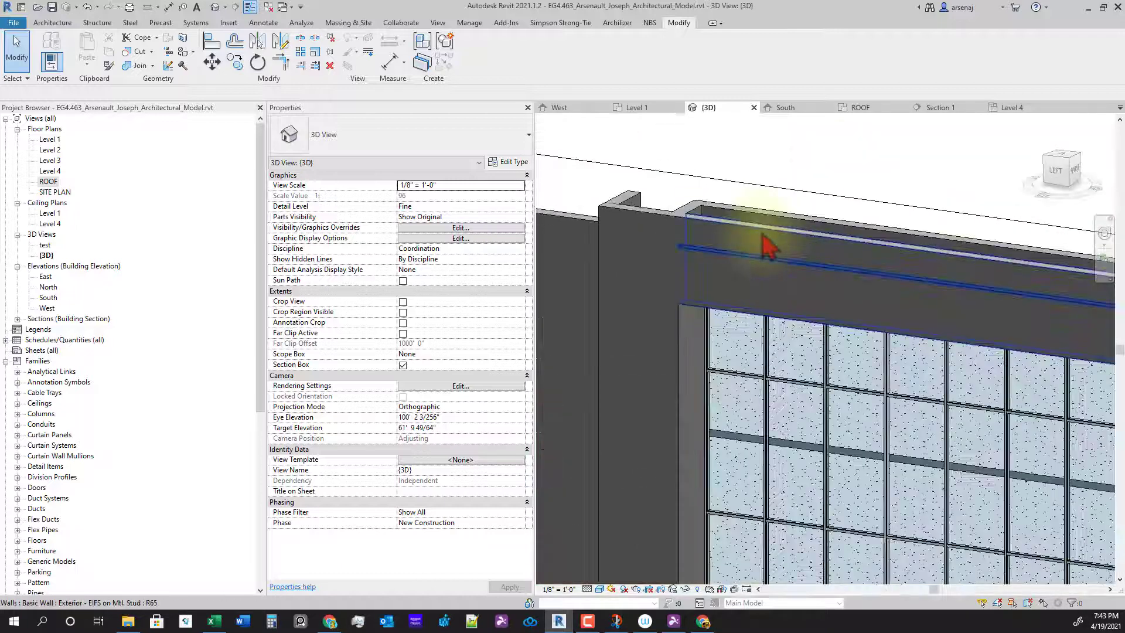
left_click(770, 243)
scroll(795, 304, "down", 2)
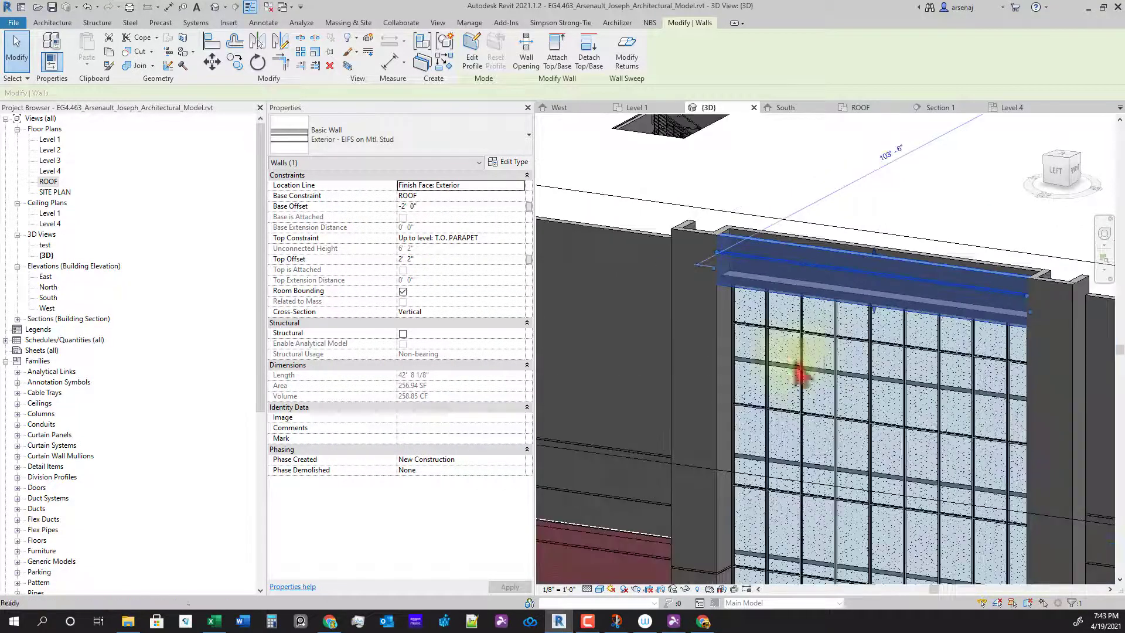
left_click(507, 165)
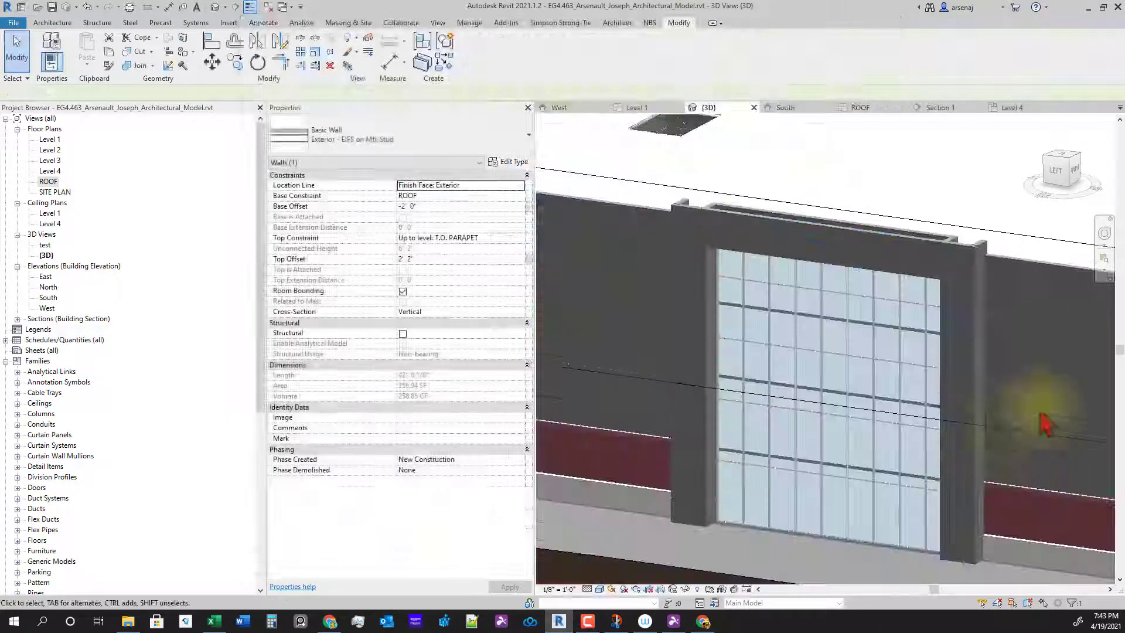
key("Escape")
Inspect the reveals defined in the type of the parapet wall above the curtain wall, leaving them as they are
scroll(973, 410, "up", 4)
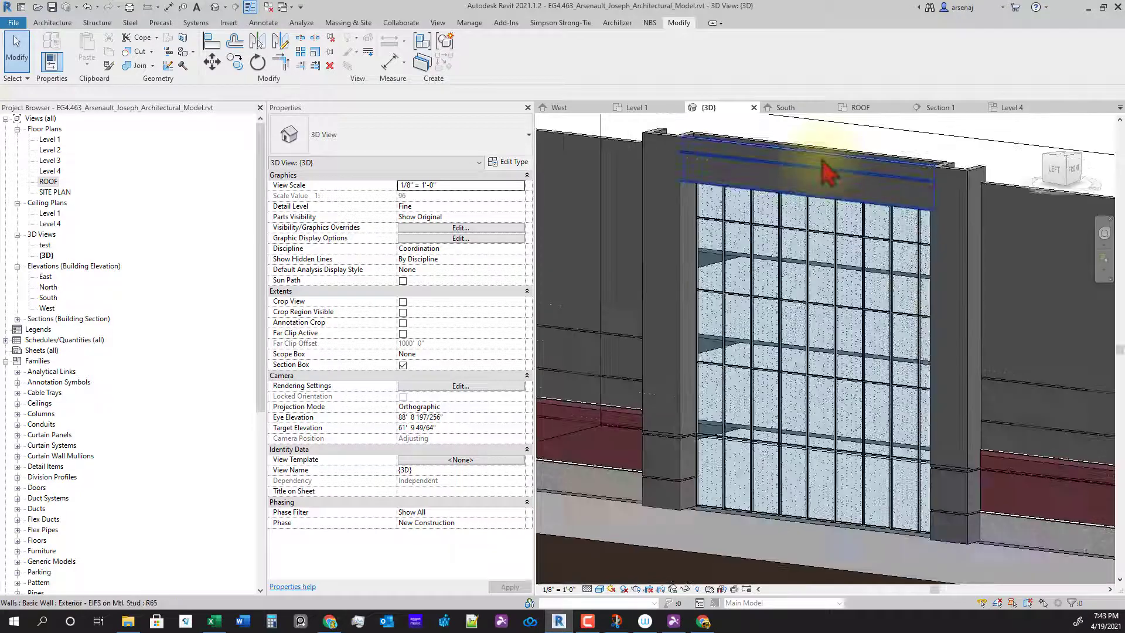
left_click(828, 171)
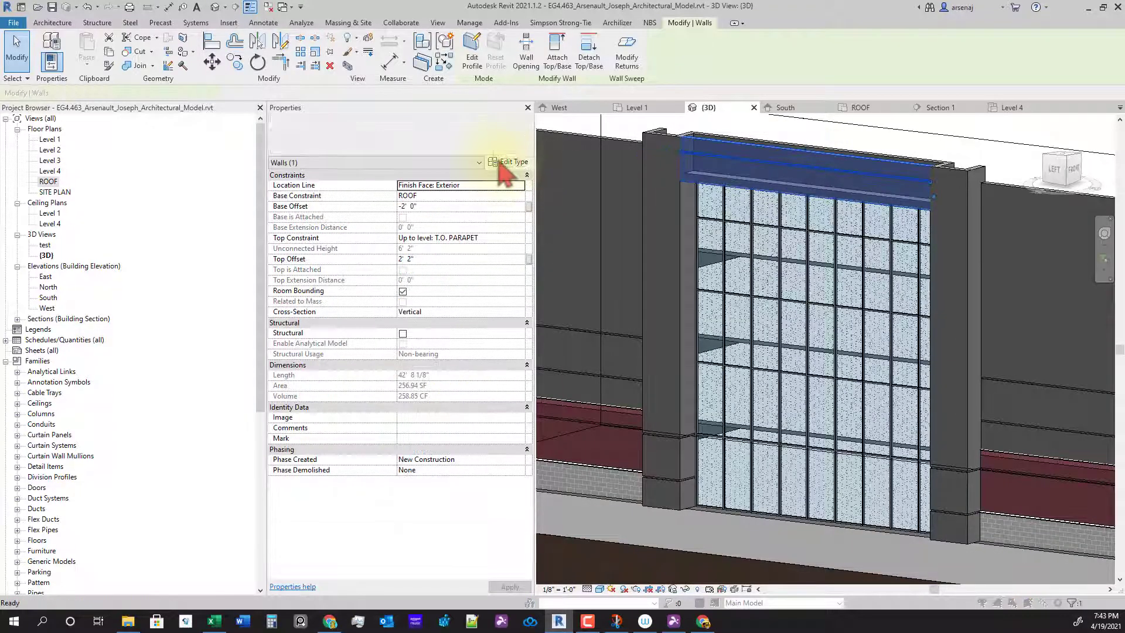
left_click(507, 162)
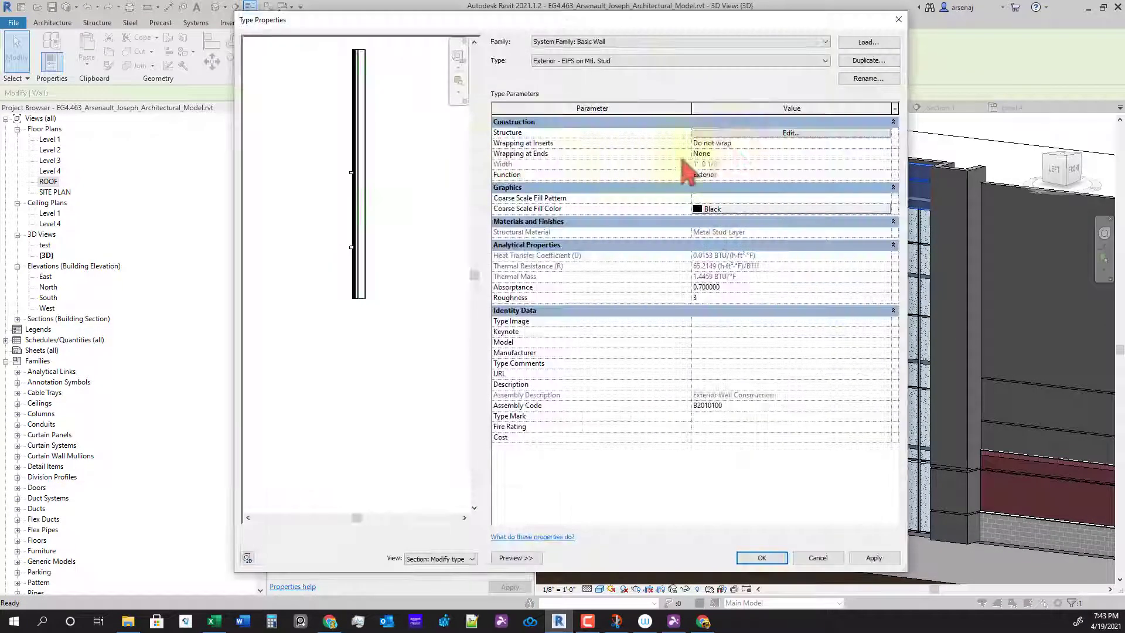
left_click(786, 133)
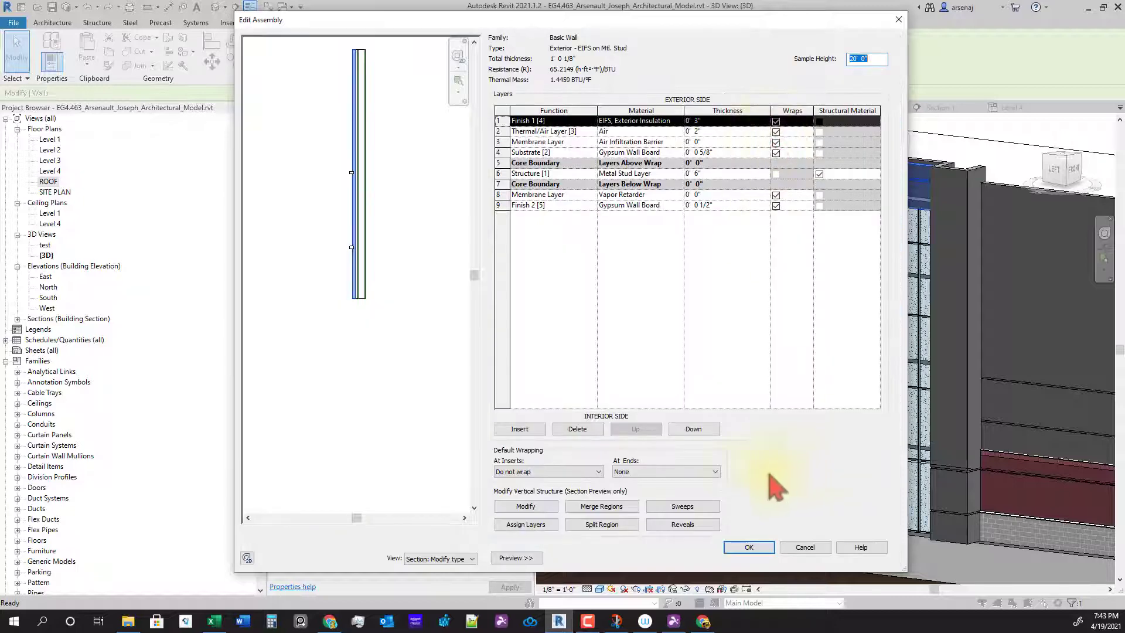
left_click(681, 524)
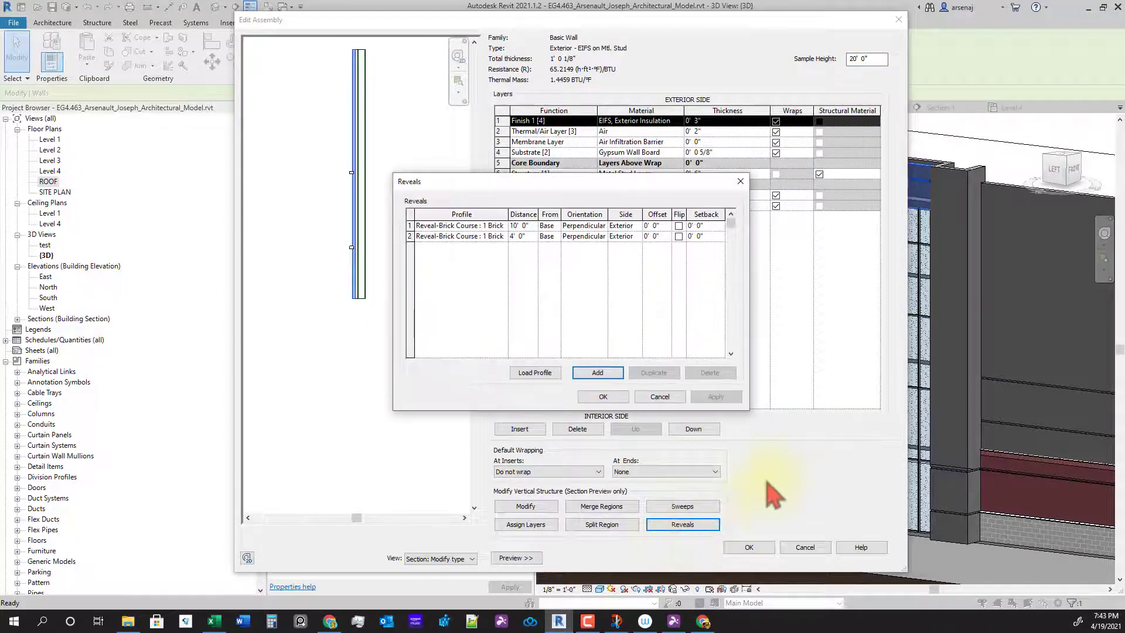
key("Escape")
left_click(787, 548)
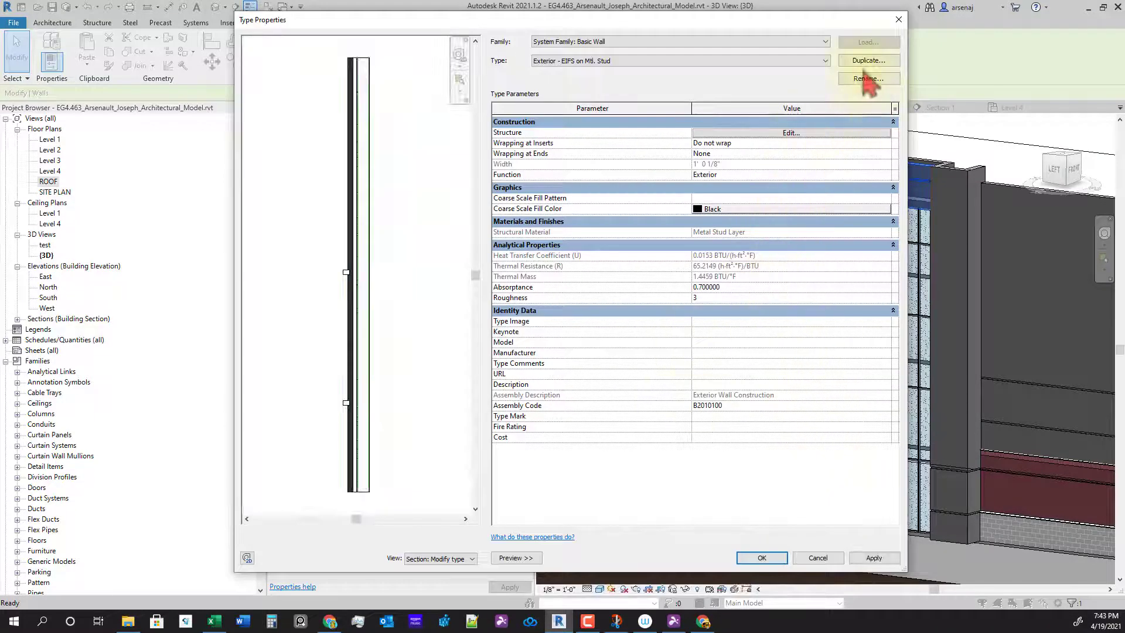
left_click(868, 61)
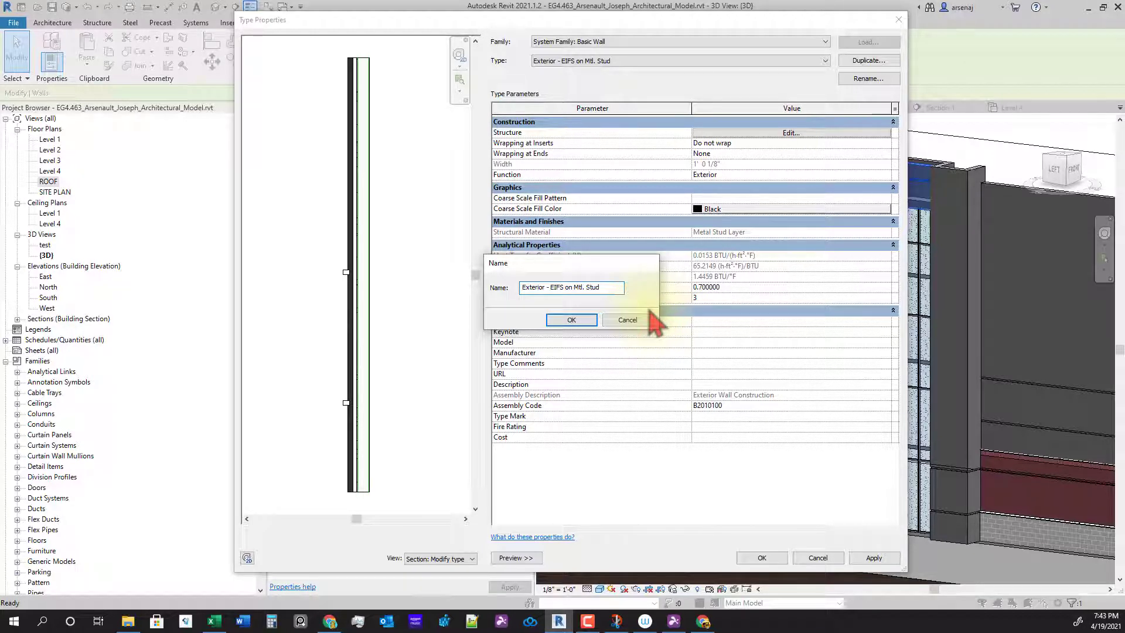
left_click(650, 317)
left_click(885, 79)
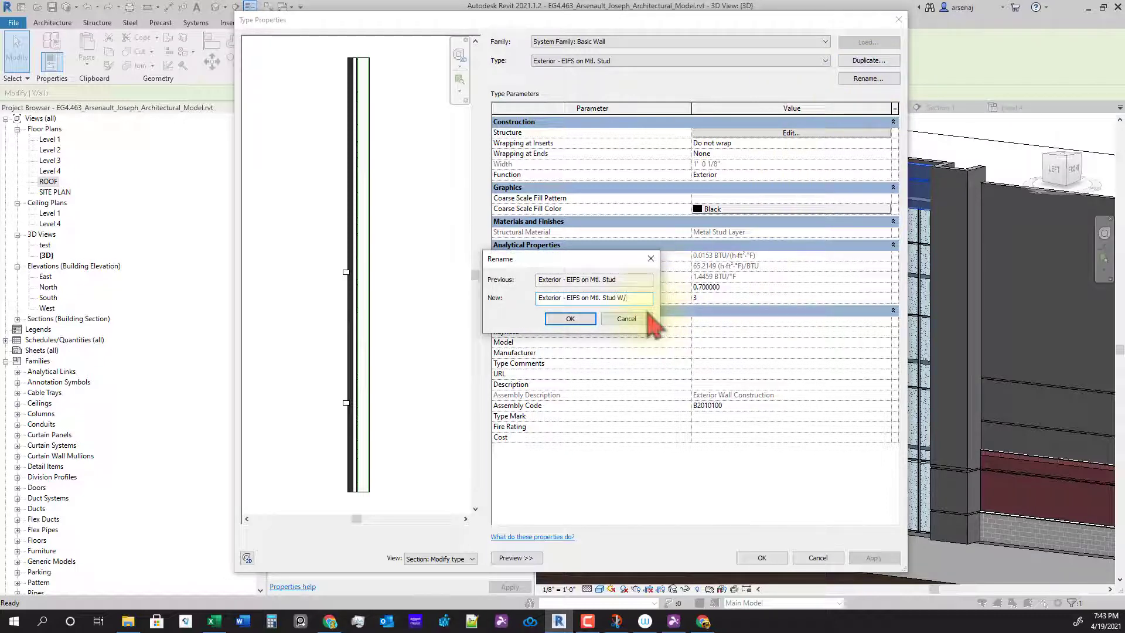
key("Escape")
left_click(821, 555)
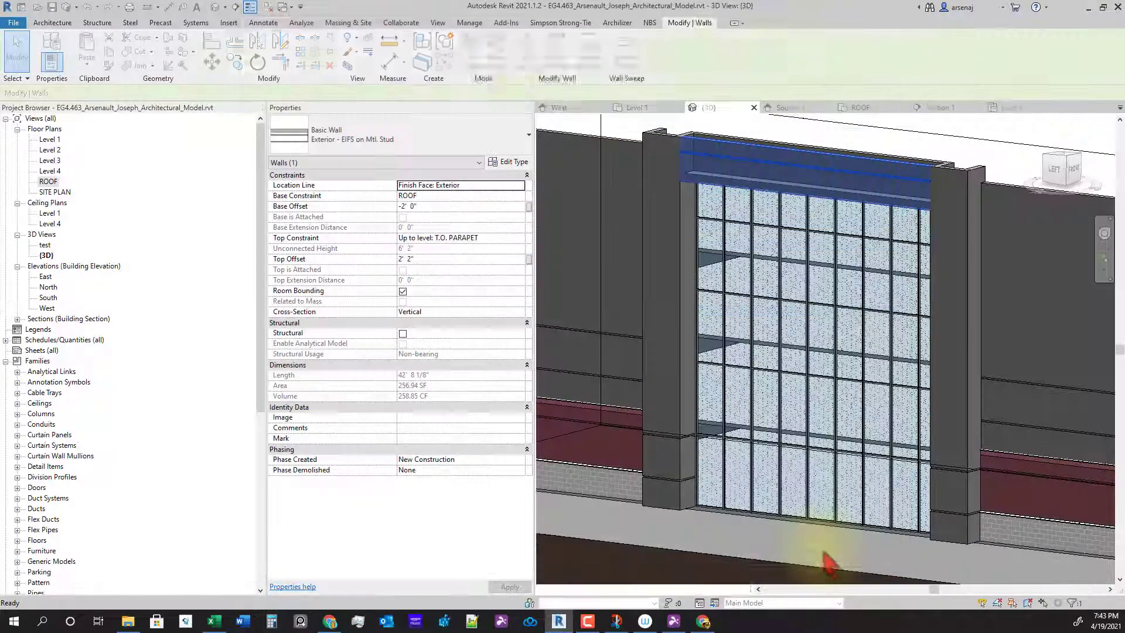
key("Escape")
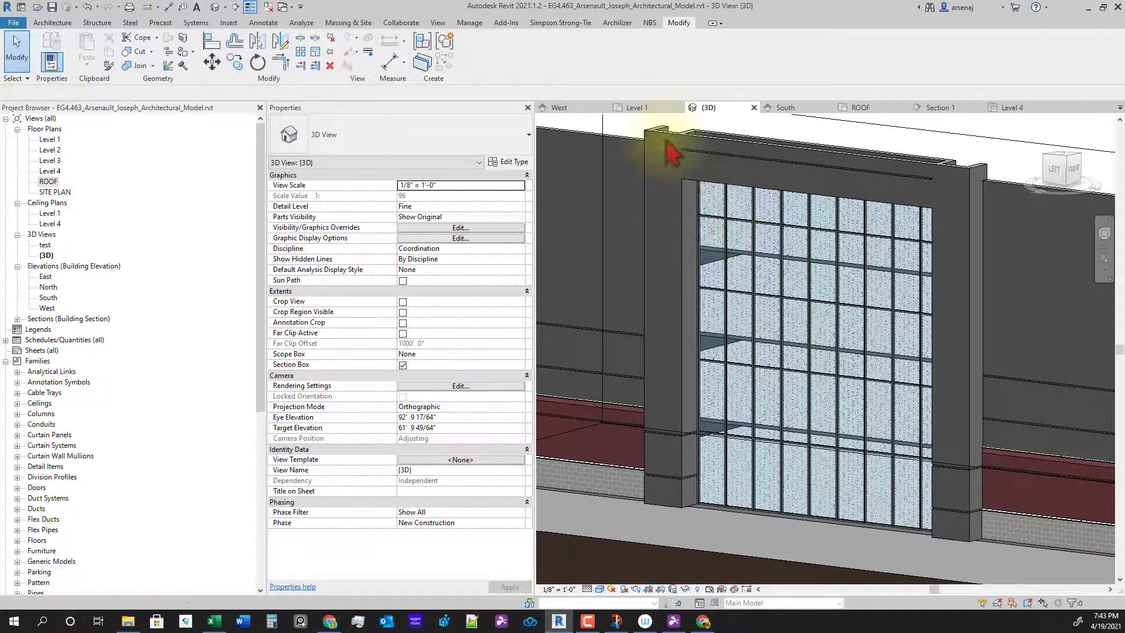
Rename the type of the wall above the glazing Exterior - EIFS on Mtl. Stud w/ Reveals and duplicate it as Exterior - EIFS on Mtl. Stud
left_click(783, 166)
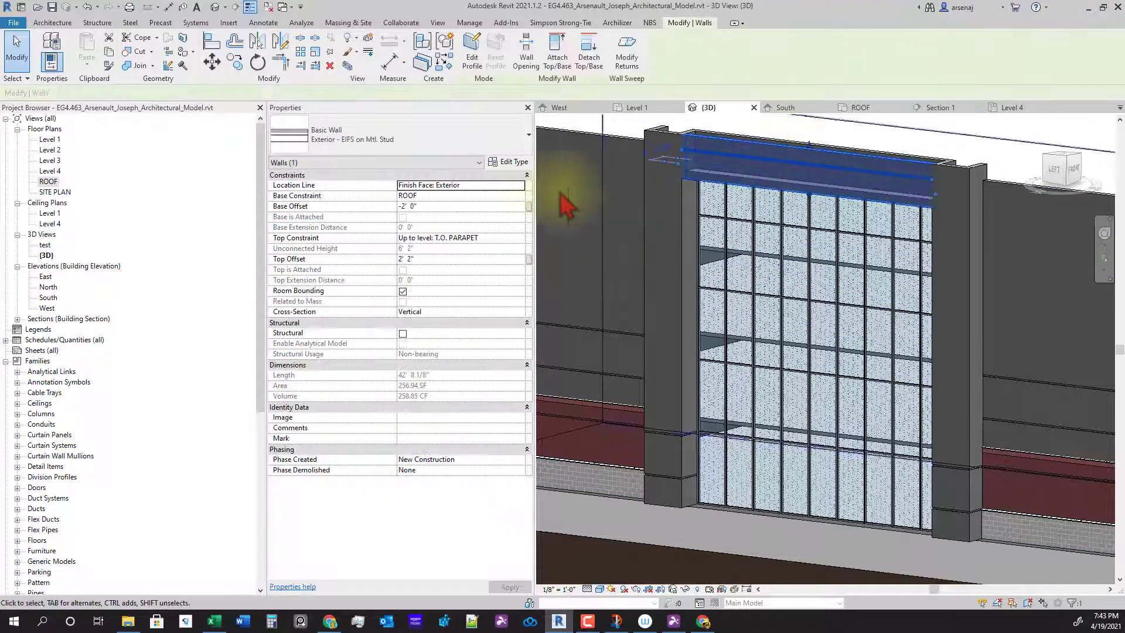
left_click(509, 163)
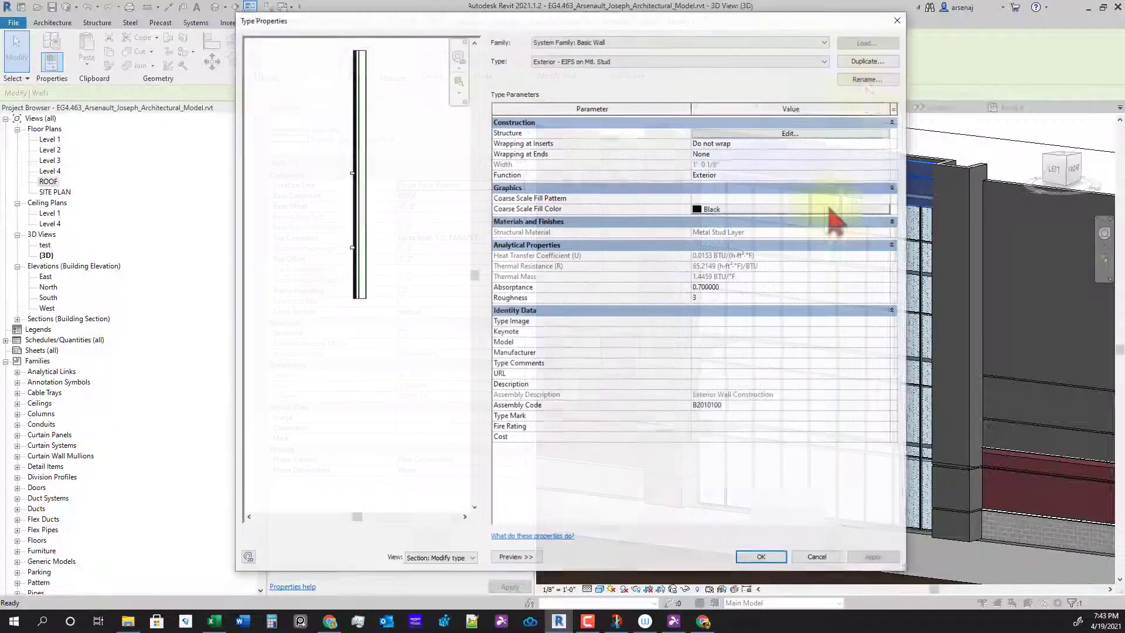
left_click(868, 78)
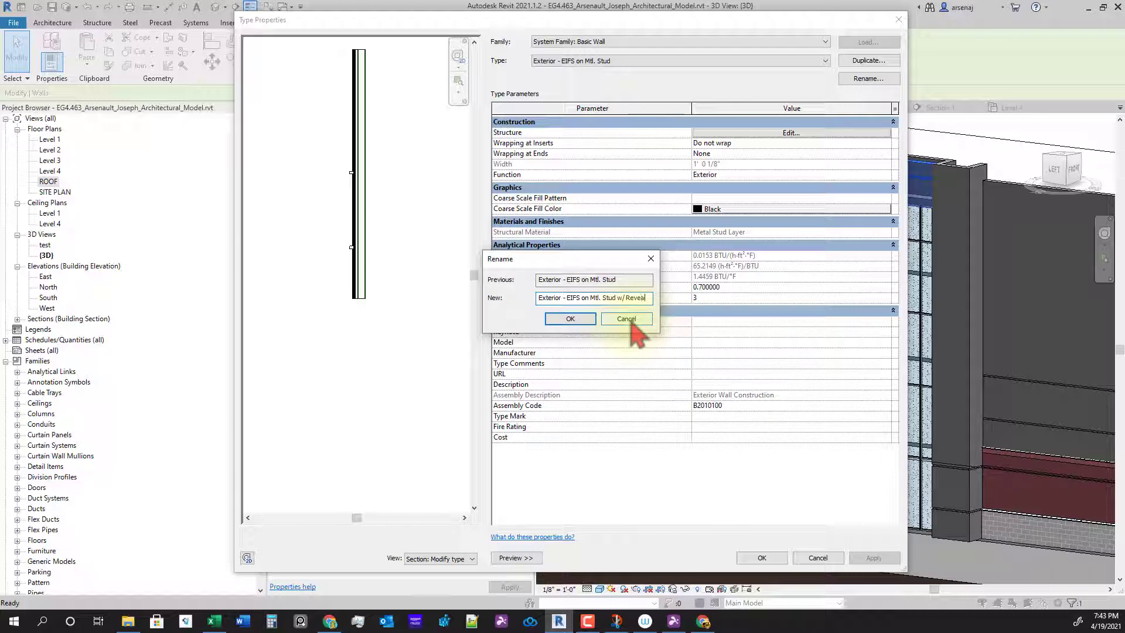
left_click(630, 320)
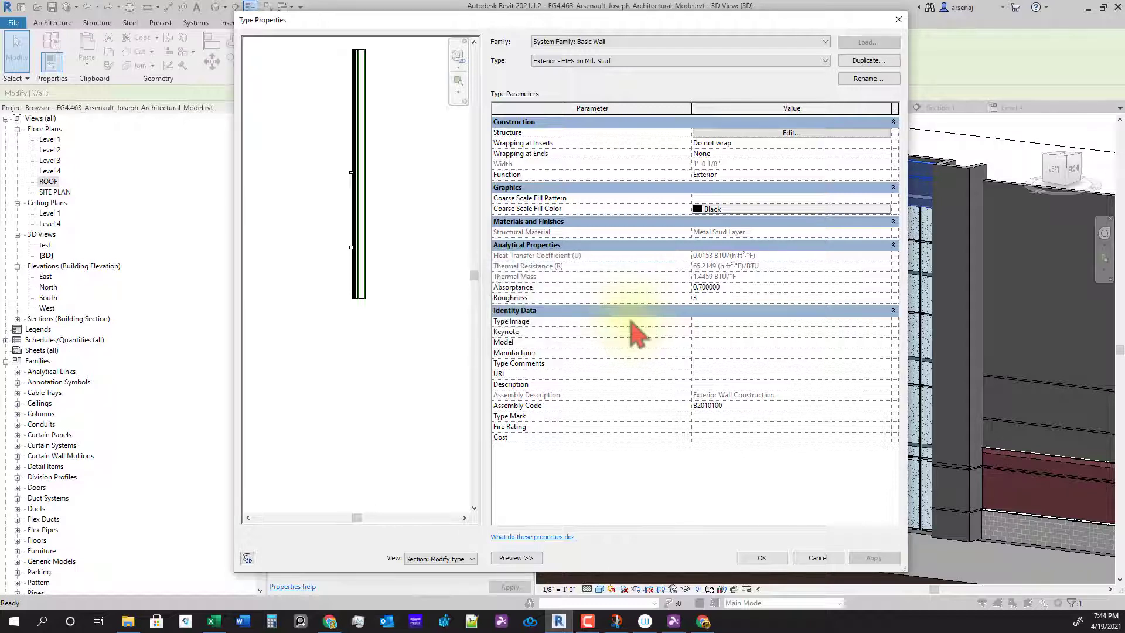
left_click(858, 63)
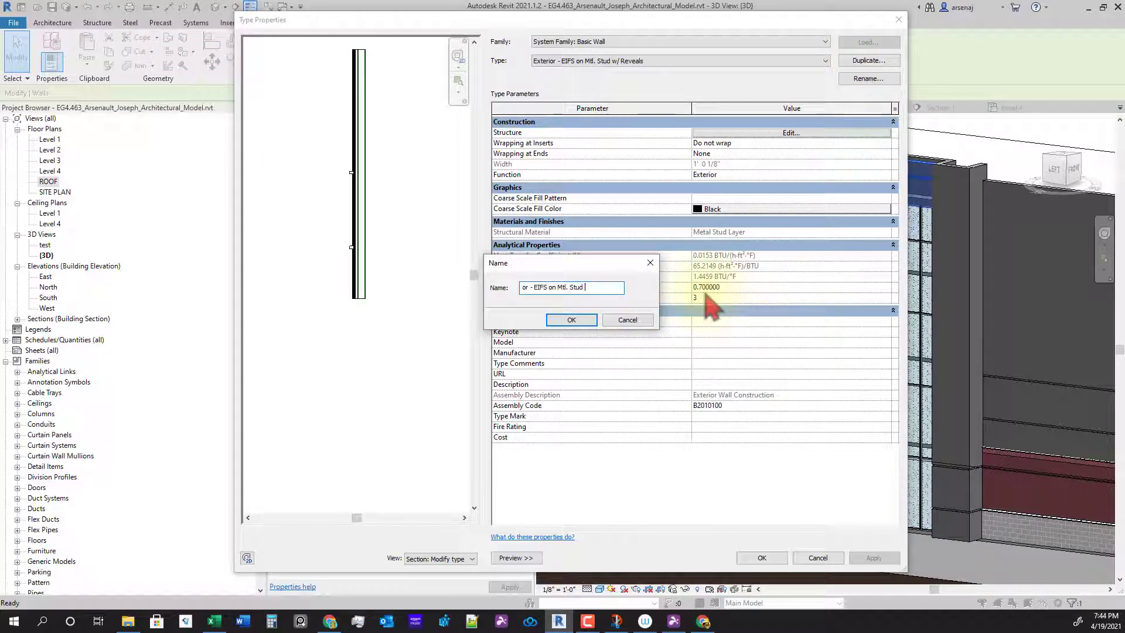
key("Return")
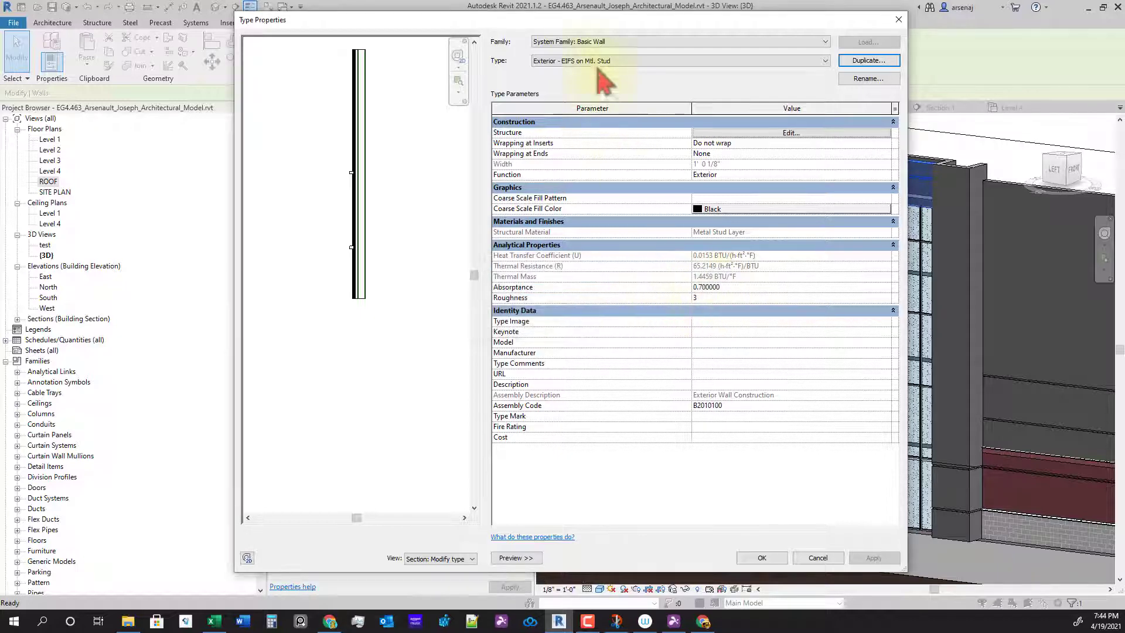
Delete both brick-course reveals from the structure of the Exterior - EIFS on Mtl. Stud wall type and apply the change
left_click(788, 133)
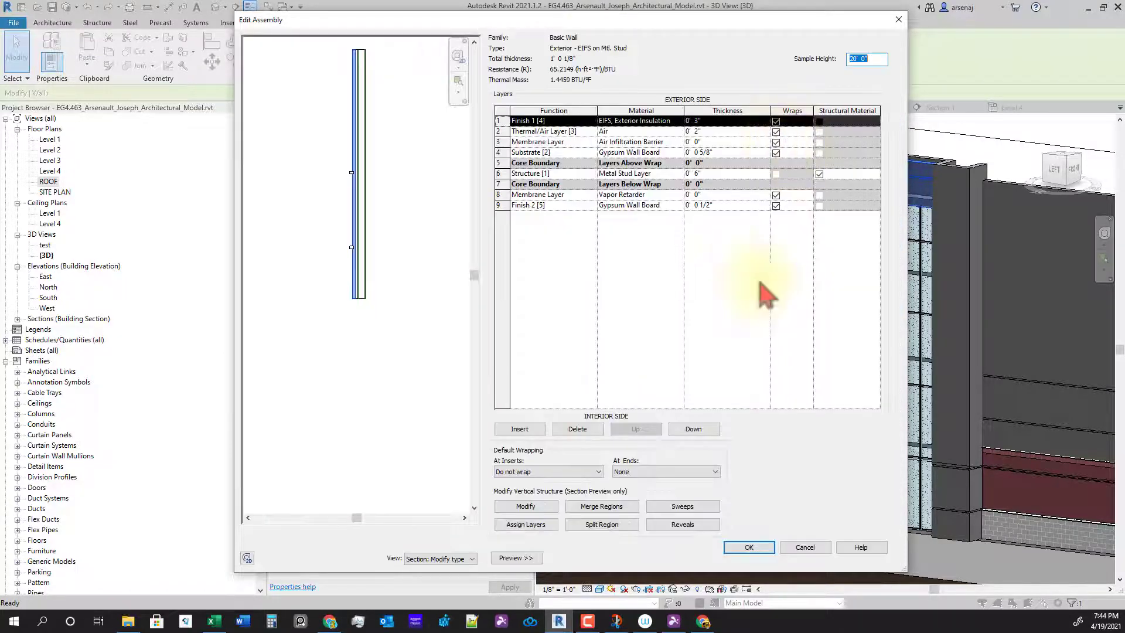
left_click(682, 525)
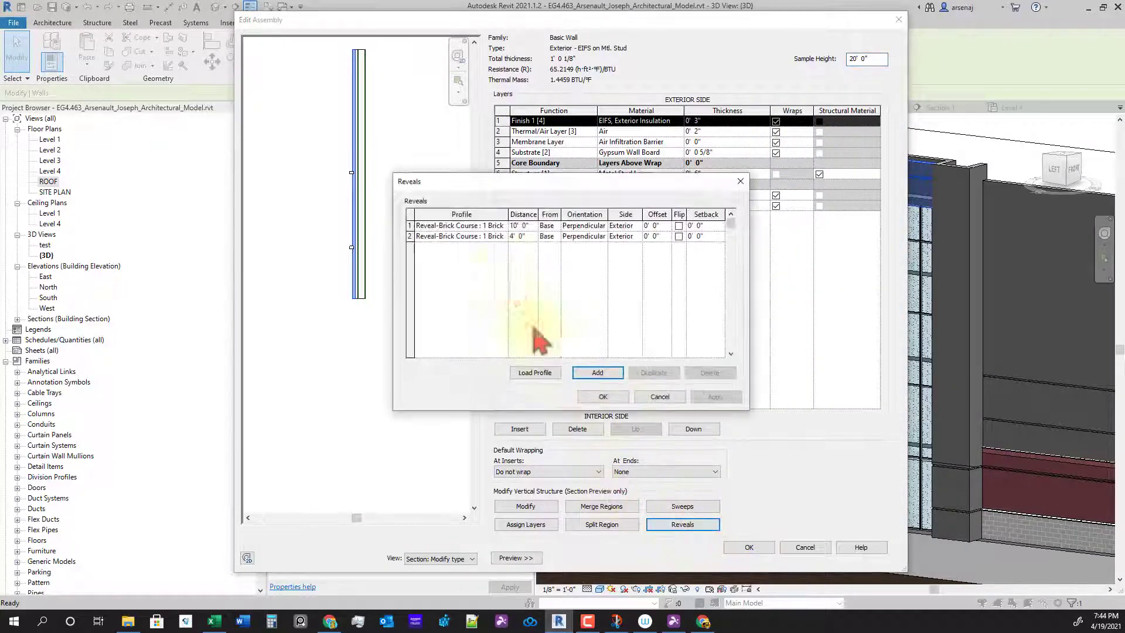
left_click(411, 225)
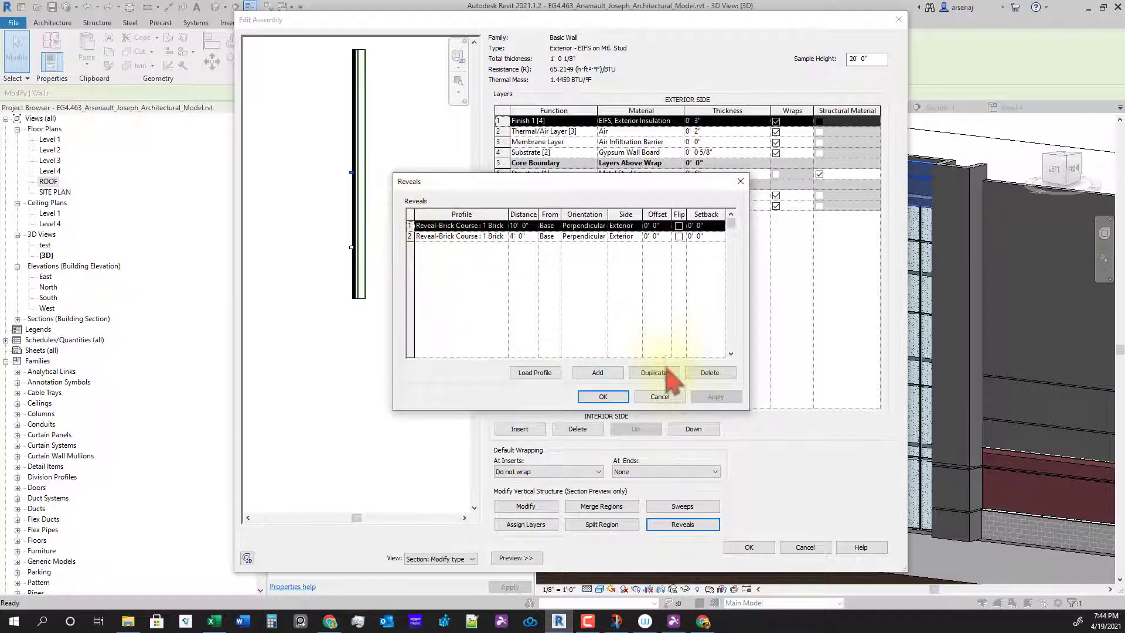
left_click(710, 372)
left_click(710, 373)
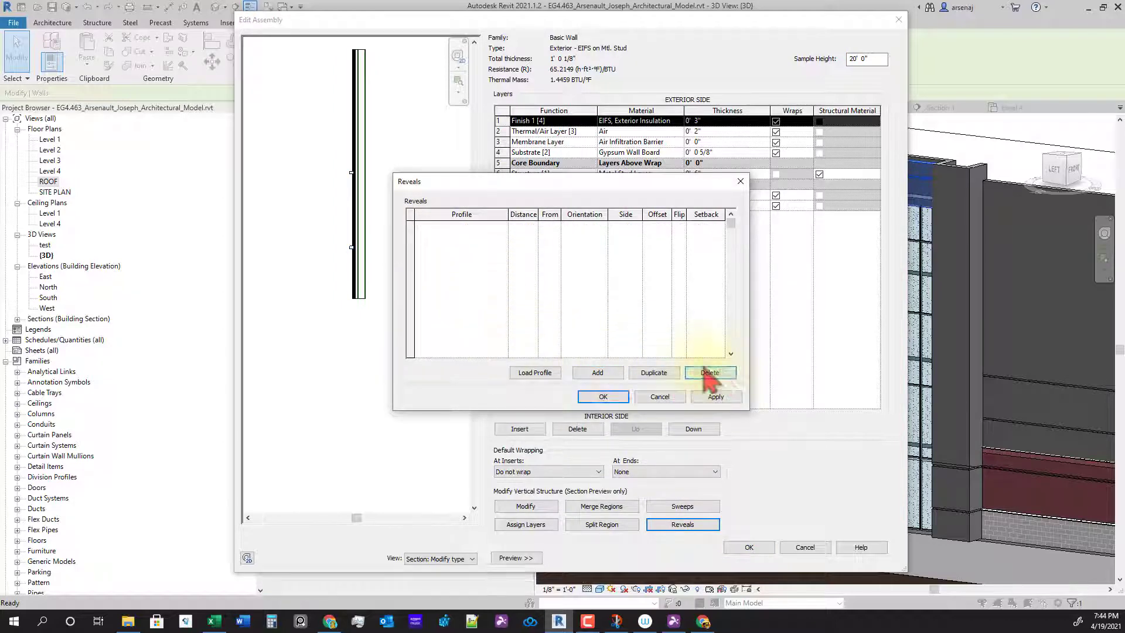
left_click(603, 397)
left_click(753, 550)
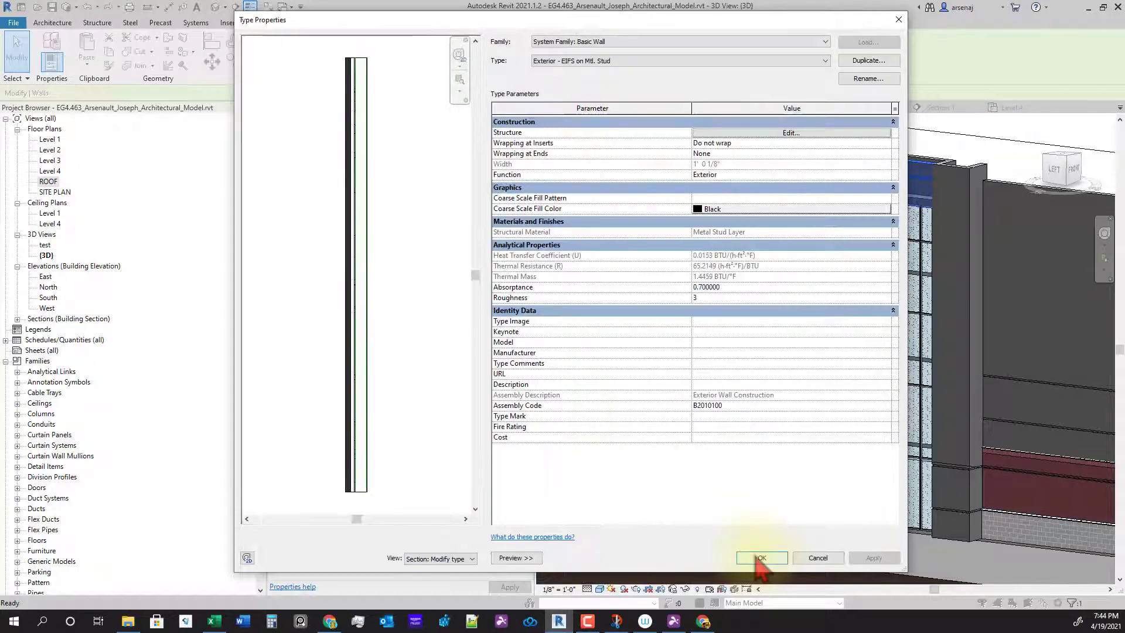
left_click(761, 558)
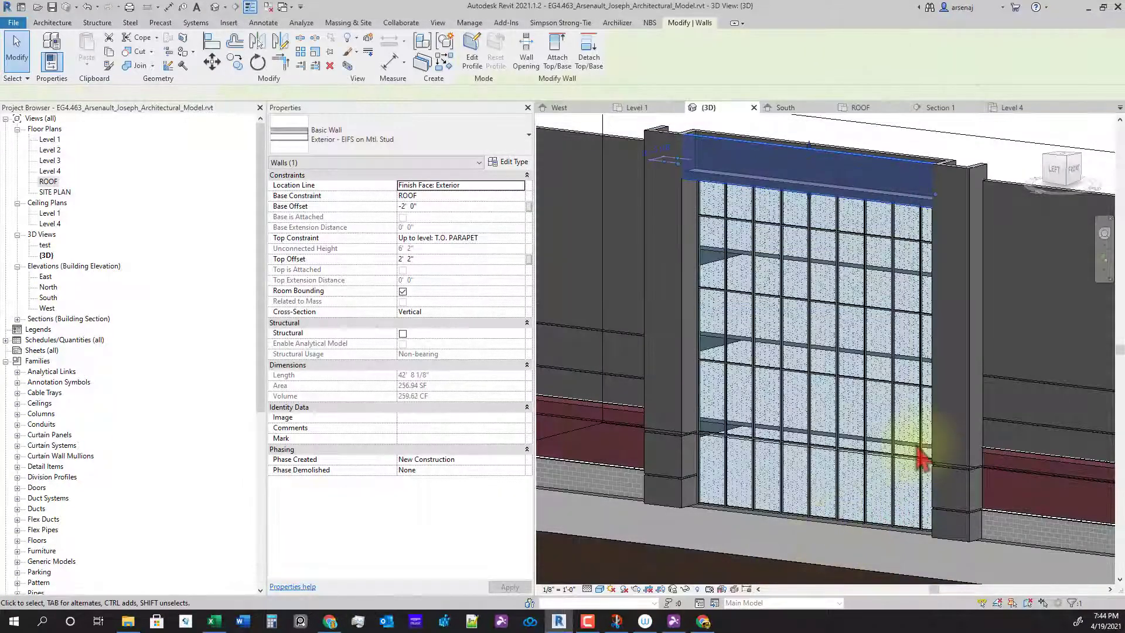
scroll(777, 193, "up", 1)
key("Escape")
left_click(767, 141)
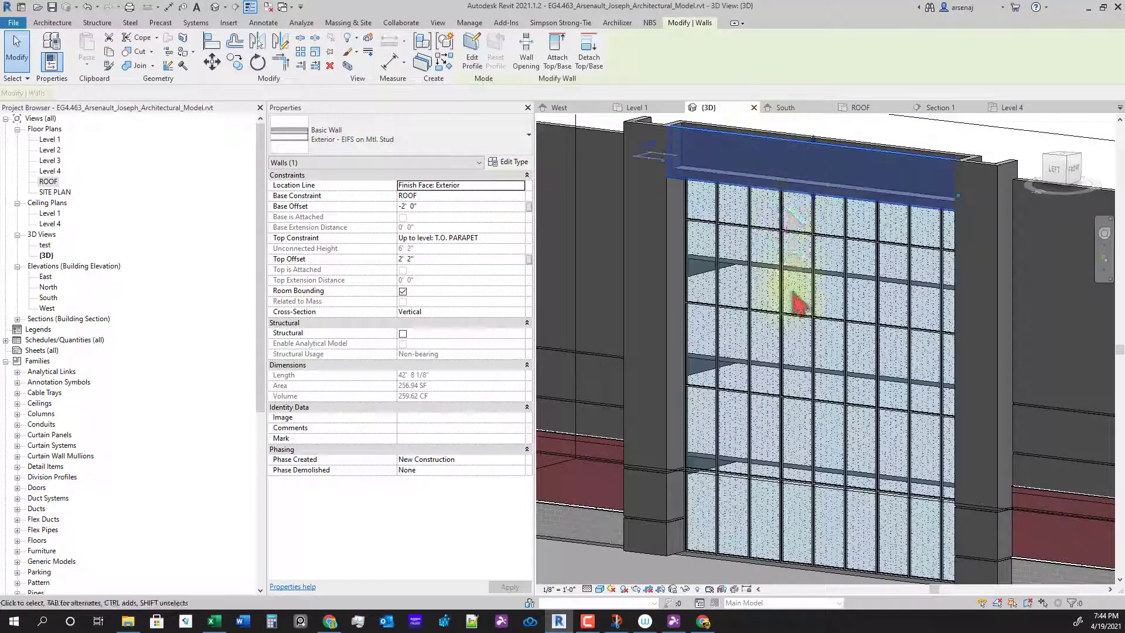
scroll(790, 284, "down", 2)
key("Escape")
In the Exterior - CMU-Brick-Cement stacked wall type, set the variable-height top wall to Exterior - EIFS on Mtl. Stud and apply it
scroll(659, 276, "up", 2)
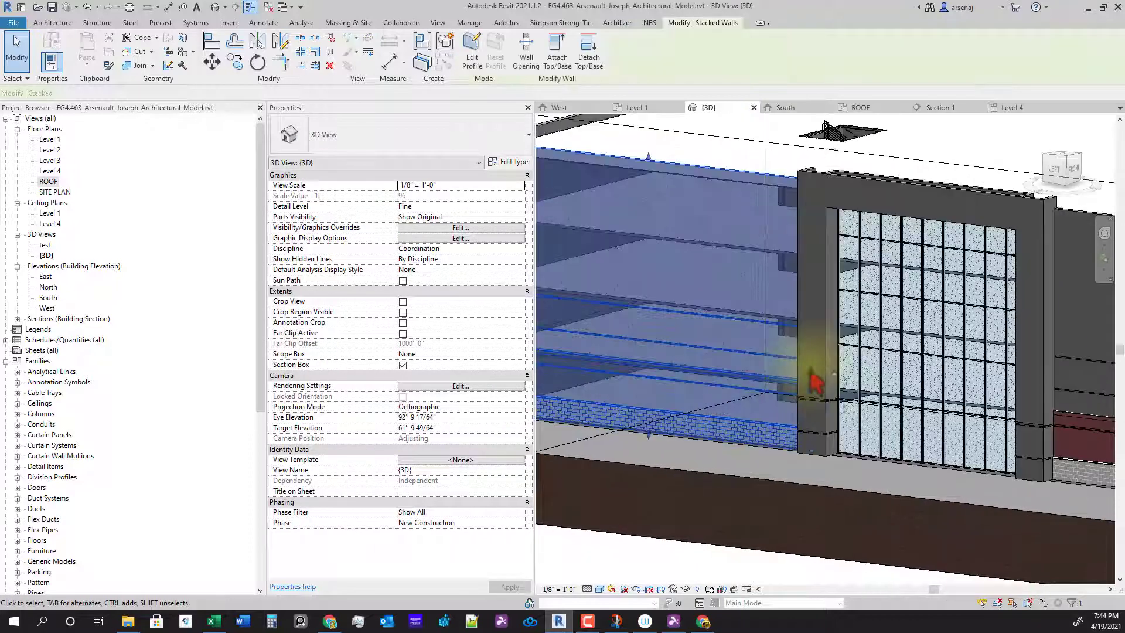
left_click(606, 232)
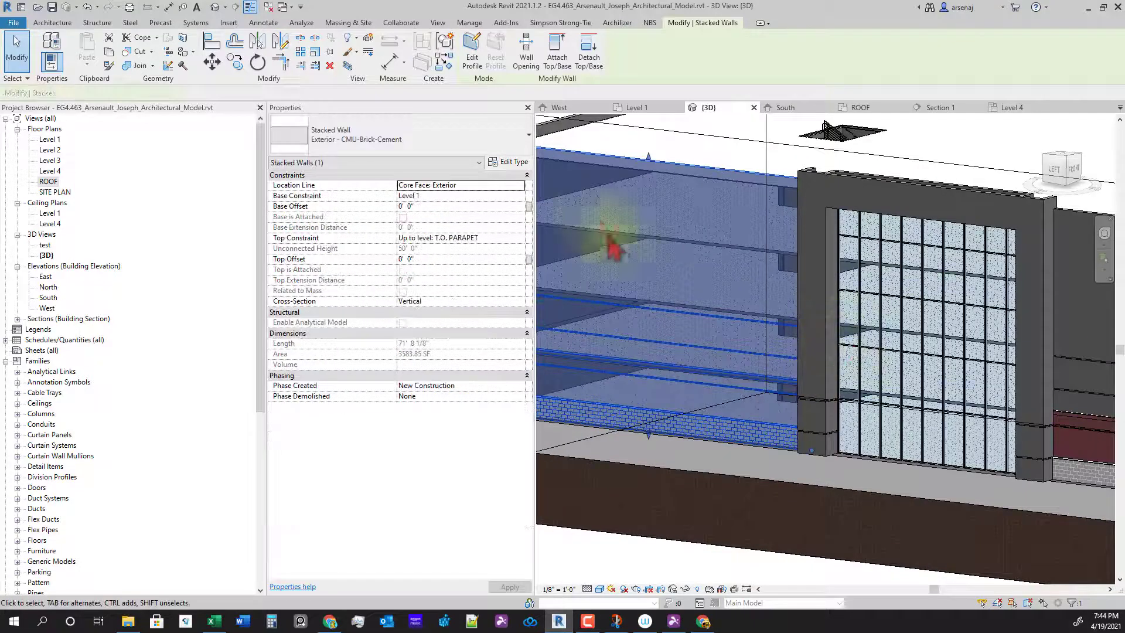
double_click(596, 351)
left_click(603, 348)
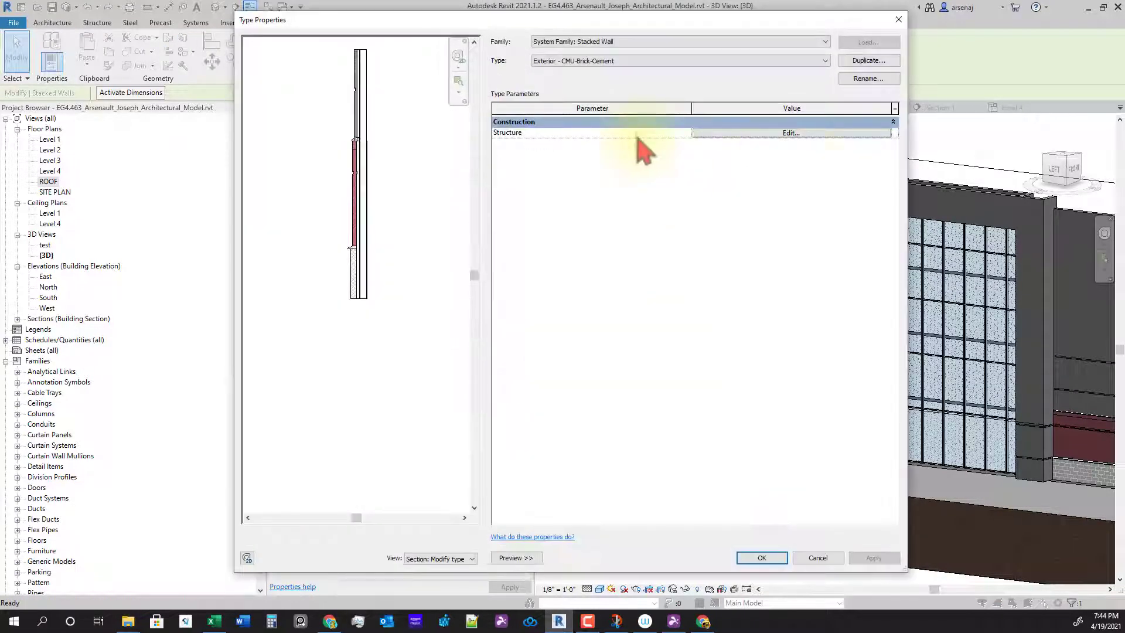
left_click(821, 134)
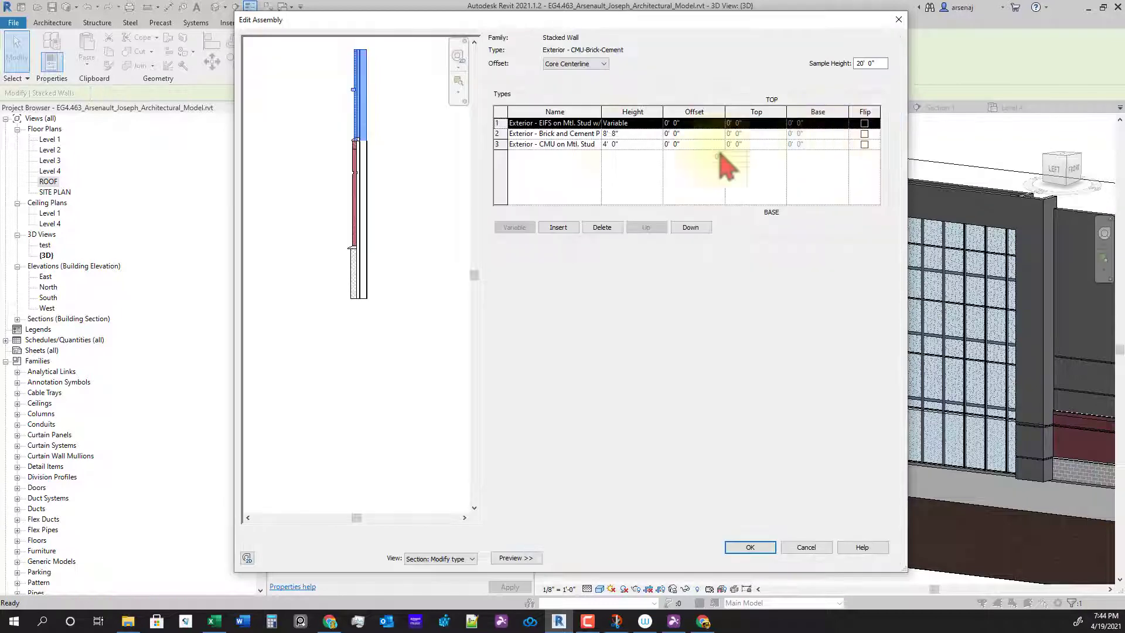
left_click(597, 125)
left_click(596, 124)
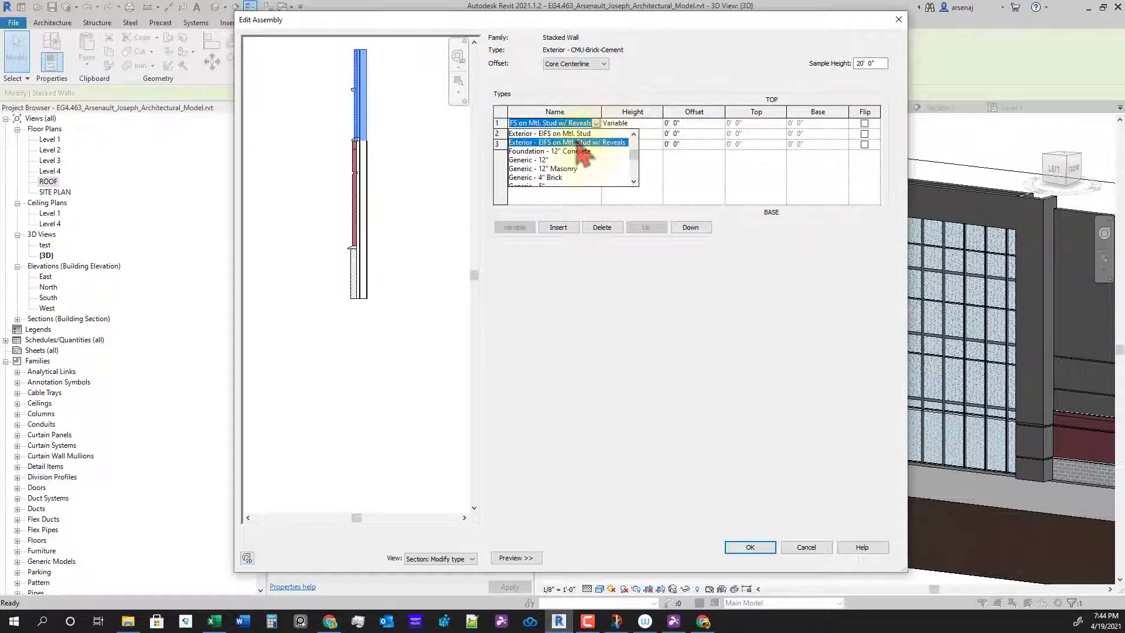
left_click(577, 134)
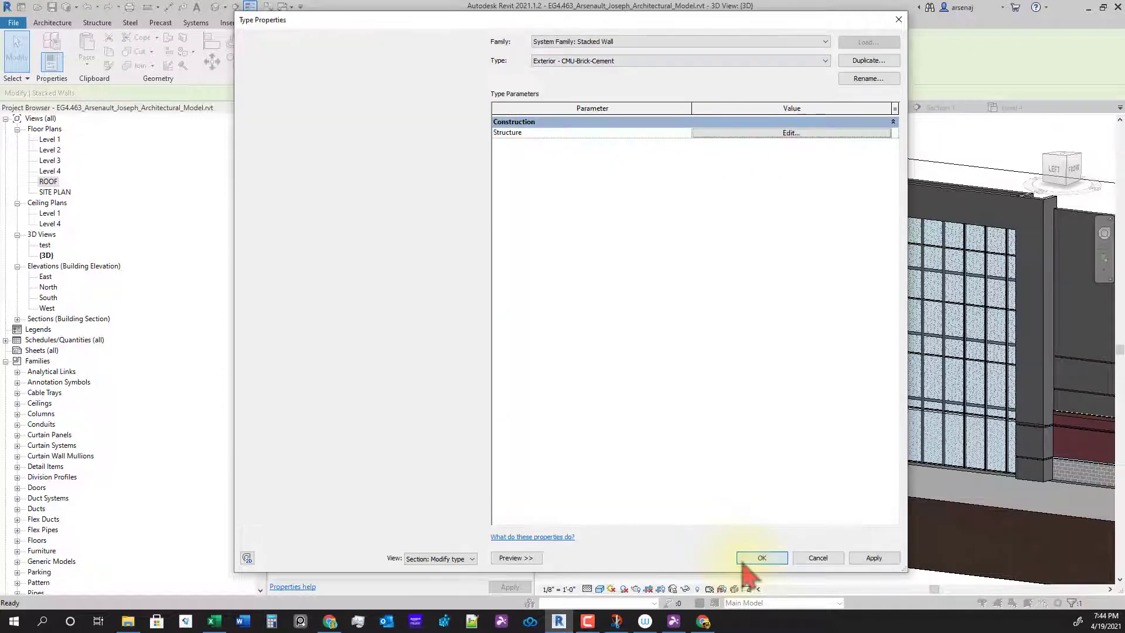
left_click(752, 557)
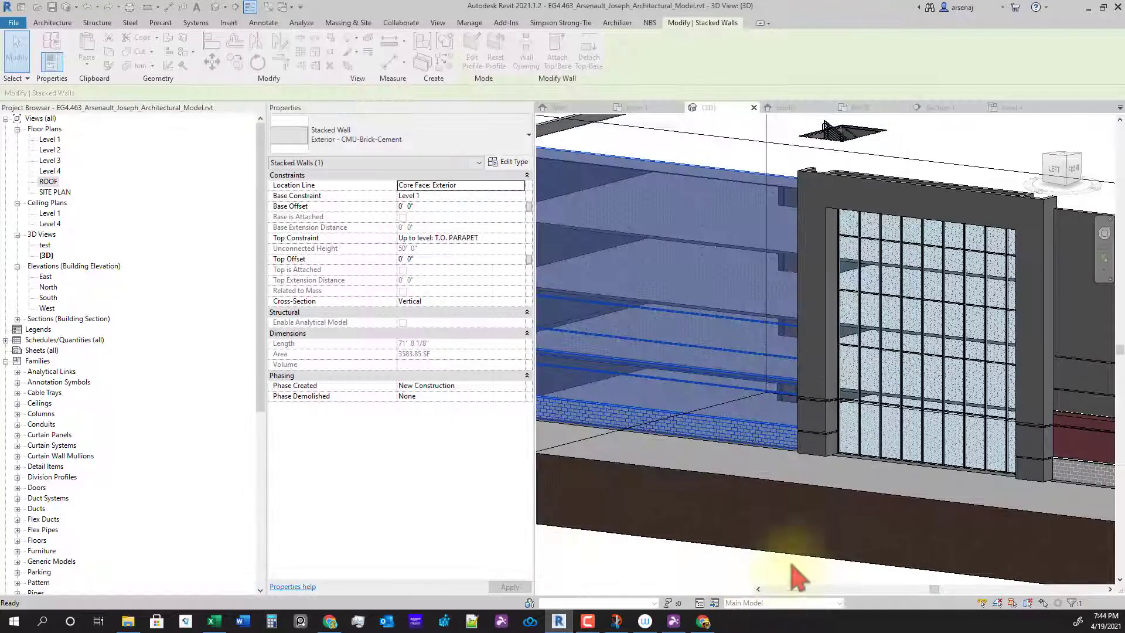
left_click(859, 519)
Examine the upper stacked walls and the entrance surround in the 3D view for remaining reveals
middle_click_drag(886, 520, 919, 552)
scroll(860, 521, "down", 3)
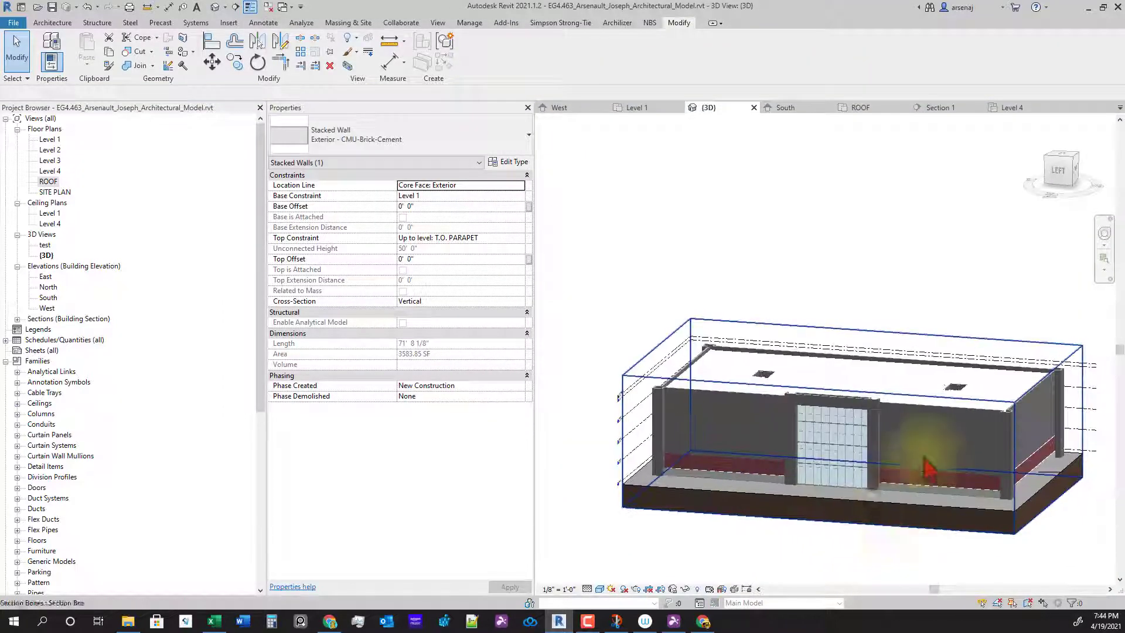
scroll(929, 468, "up", 3)
middle_click_drag(804, 578, 811, 525)
scroll(811, 526, "up", 2)
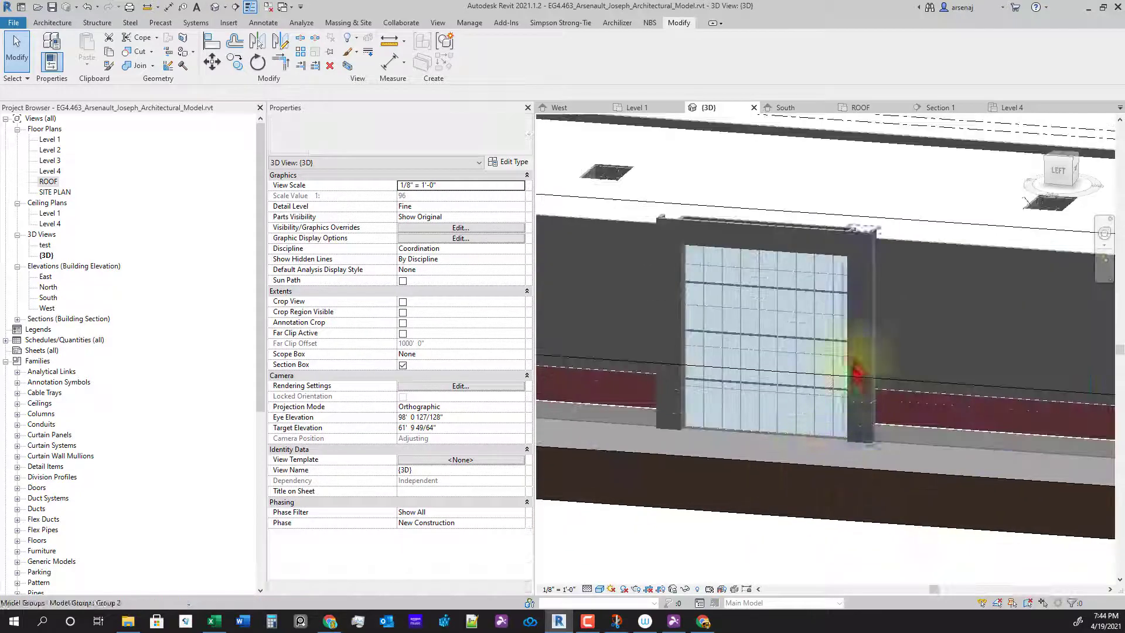
left_click(880, 256)
scroll(880, 503, "down", 3)
middle_click_drag(955, 490, 853, 490, "shift")
scroll(955, 364, "up", 4)
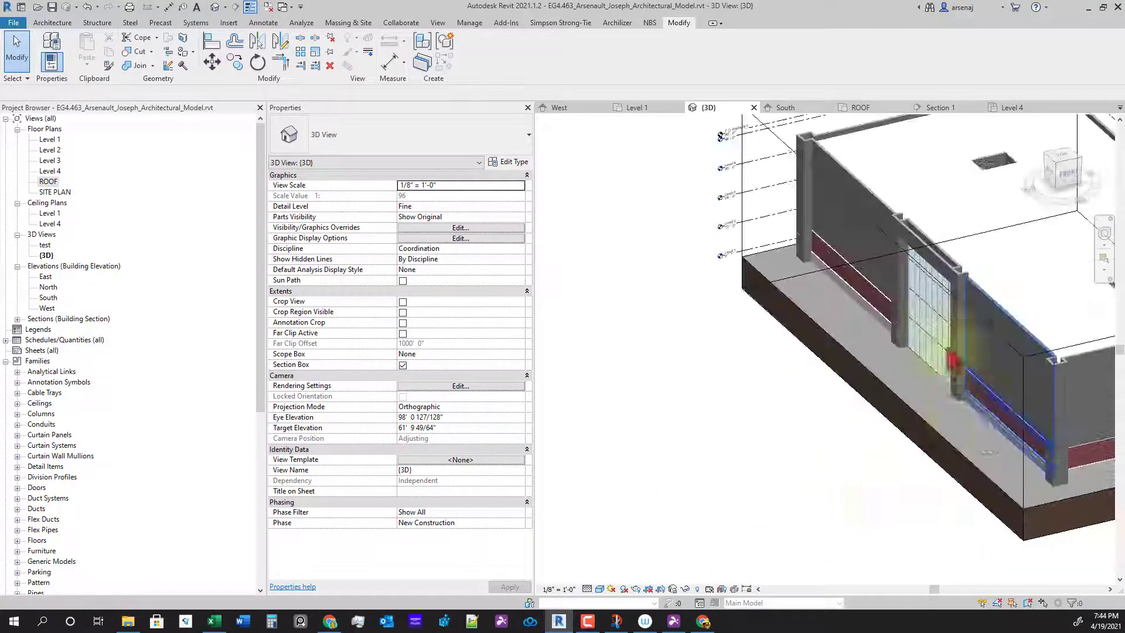
Change the rear parapet wall behind the entrance surround to type Exterior - EIFS on Mtl. Stud and save the project
scroll(946, 206, "down", 2)
left_click(829, 159)
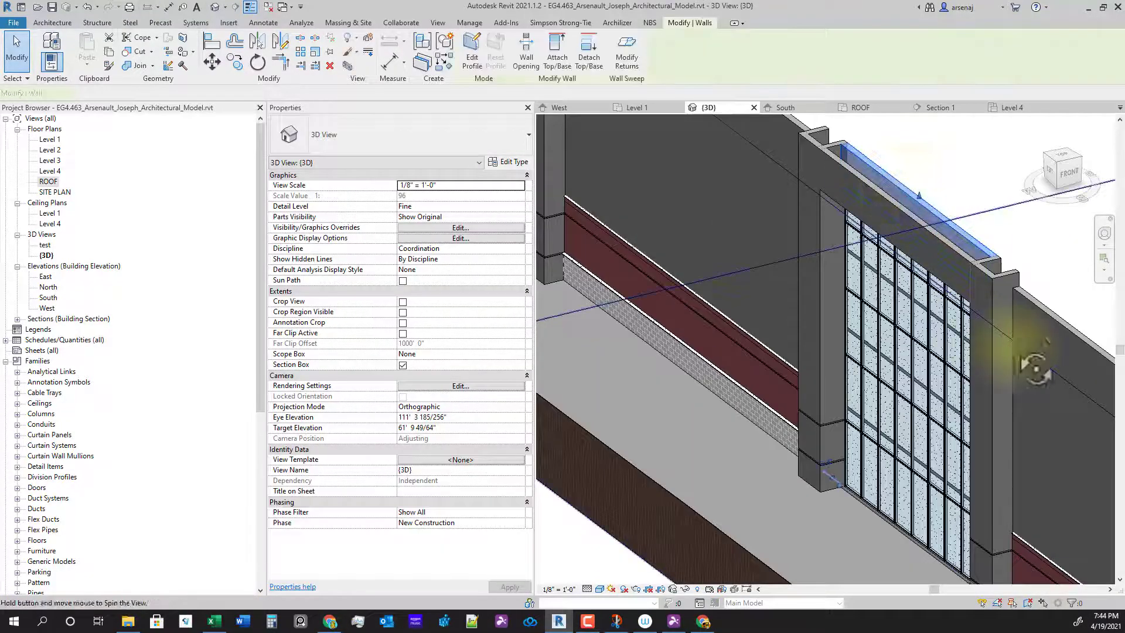
middle_click_drag(1030, 364, 736, 244, "shift")
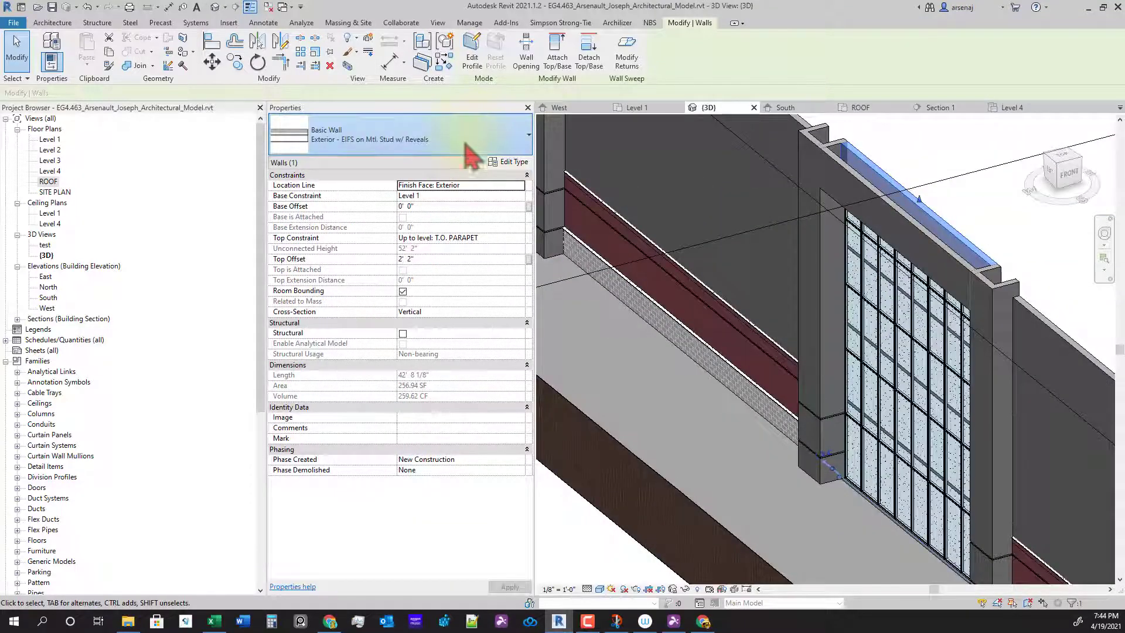
left_click(498, 138)
scroll(407, 220, "up", 2)
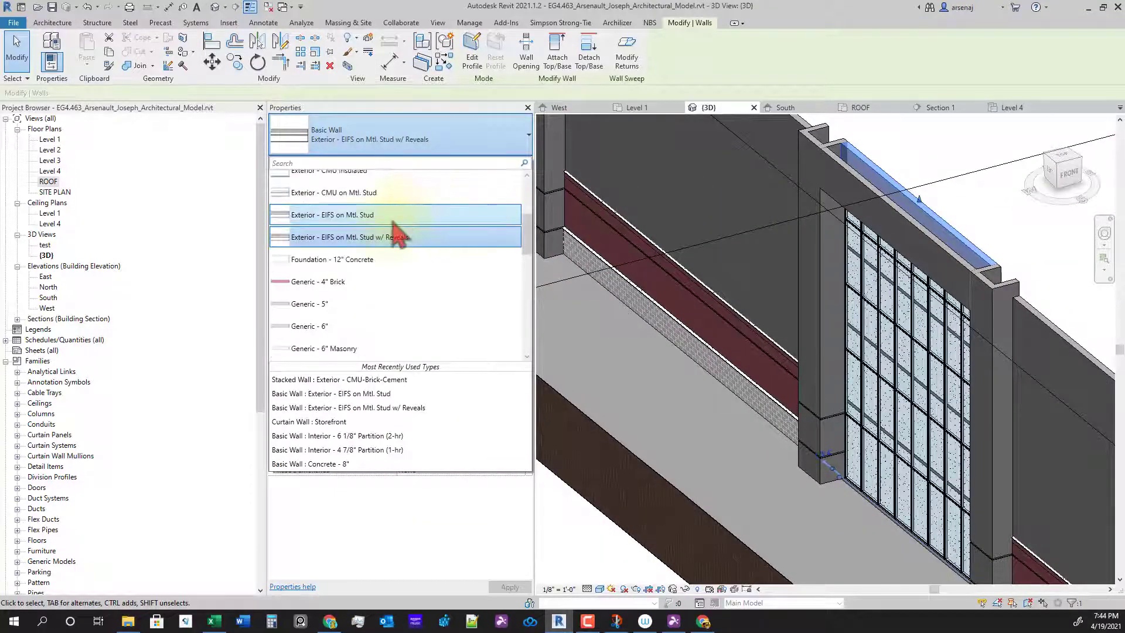
left_click(394, 223)
middle_click_drag(937, 317, 973, 313, "shift")
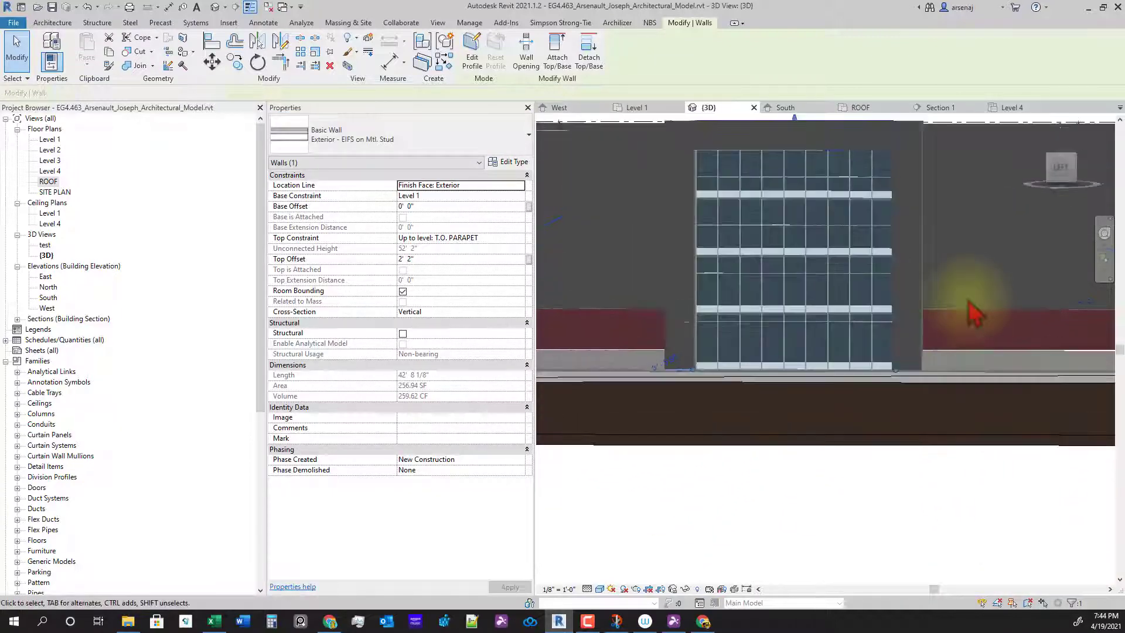
scroll(962, 304, "up", 2)
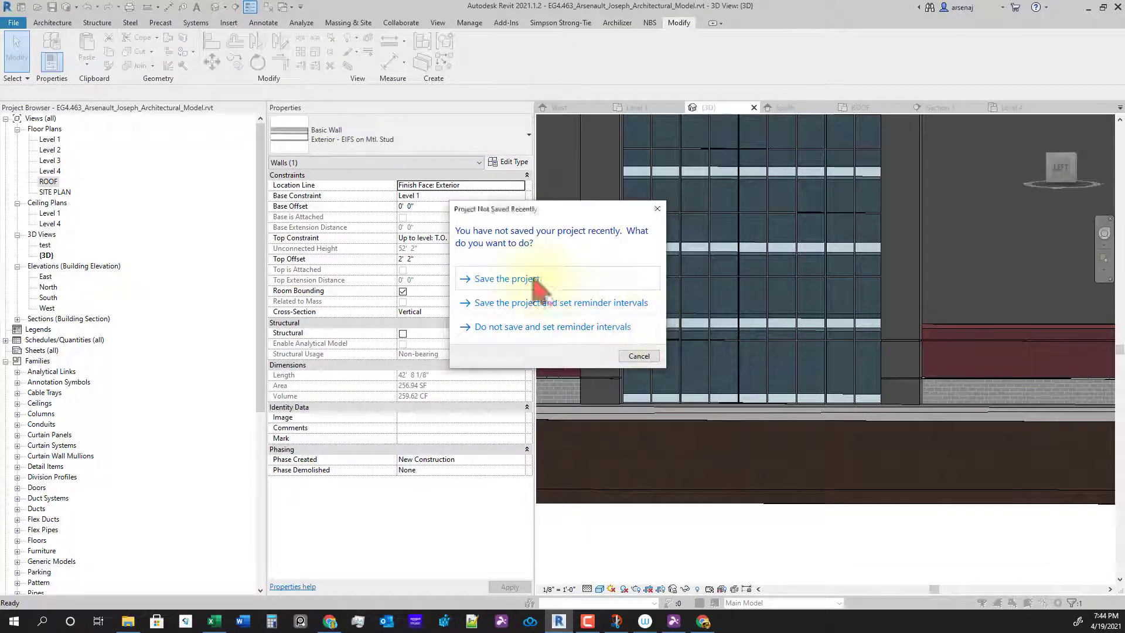
left_click(535, 281)
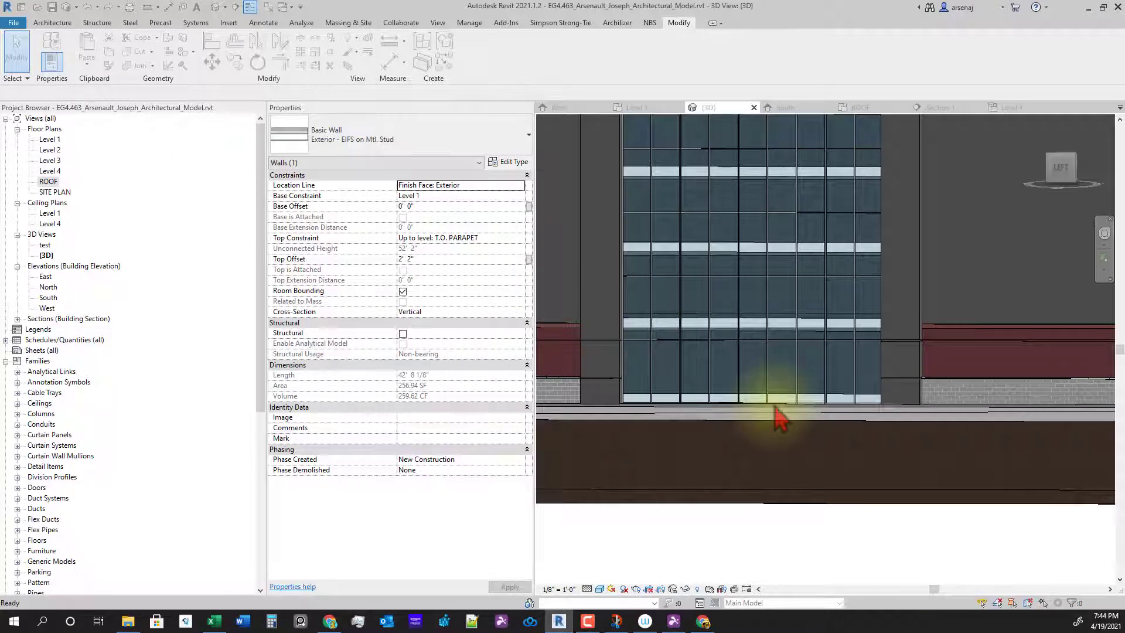
Examine the building exterior in 3D from several angles, comparing the pilaster reveals with the masonry bands and curtain wall mullions
middle_click_drag(787, 422, 952, 398, "shift")
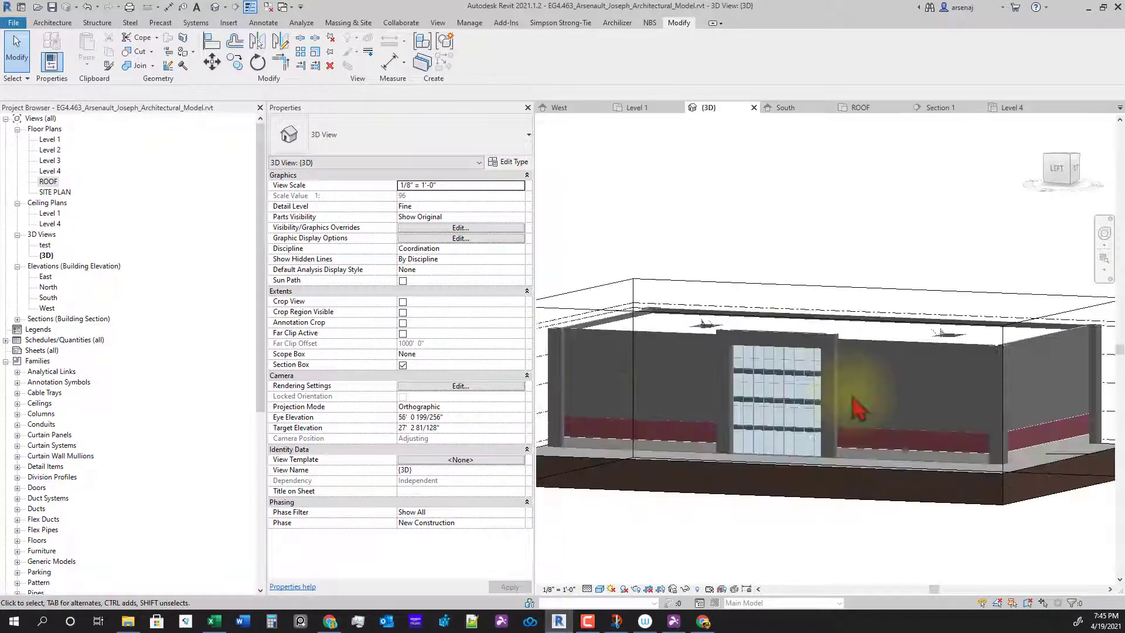
scroll(908, 444, "up", 4)
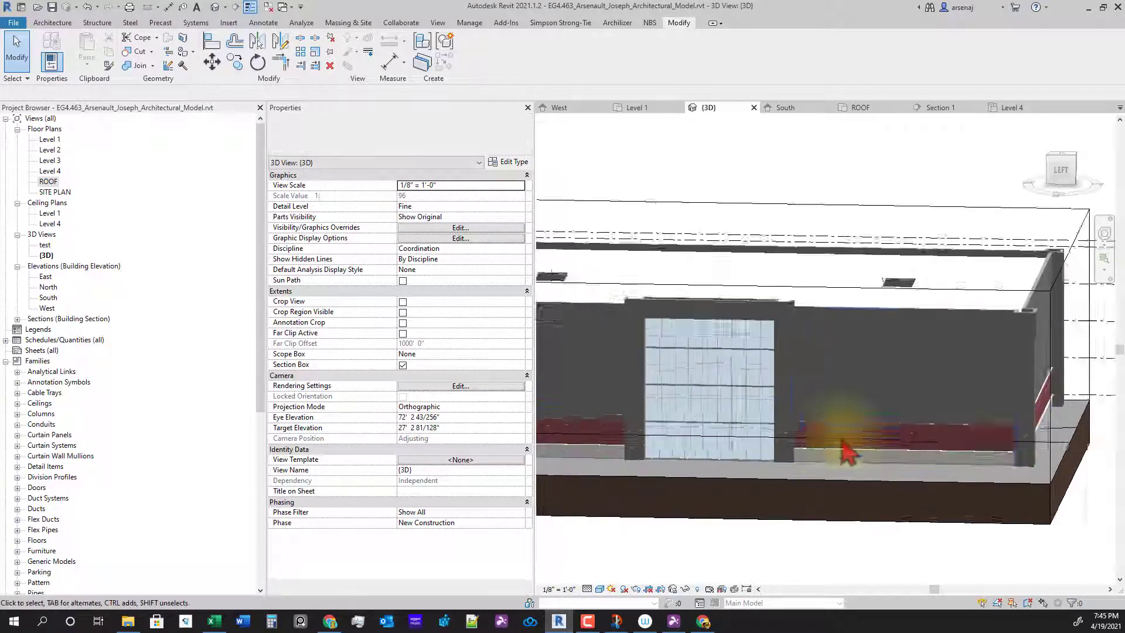
scroll(967, 459, "down", 2)
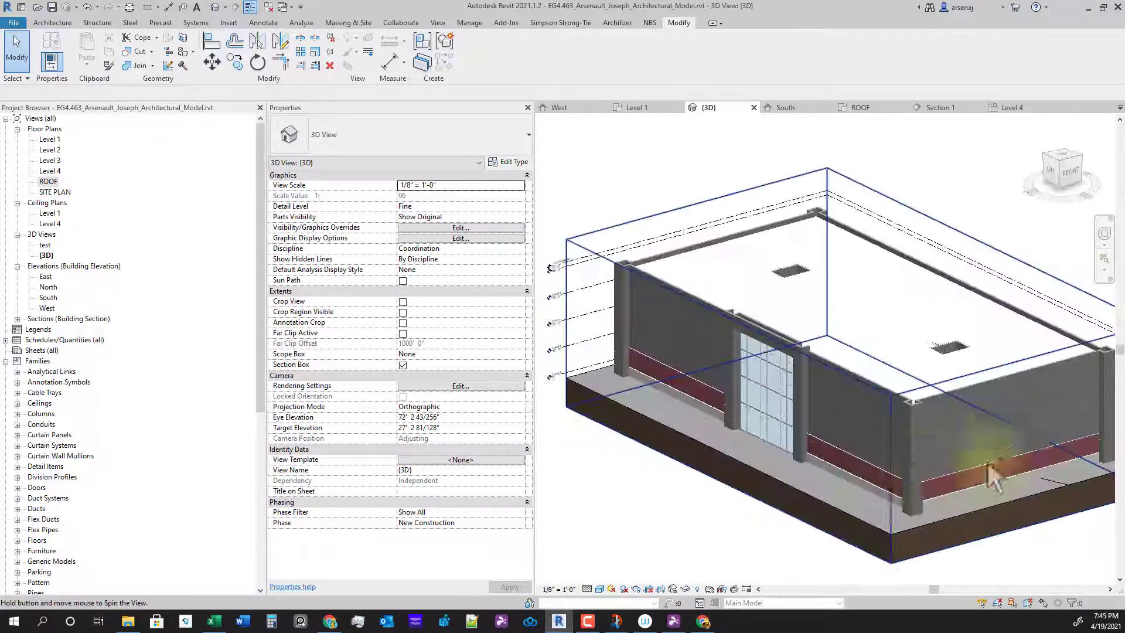
middle_click_drag(1025, 494, 891, 477, "shift")
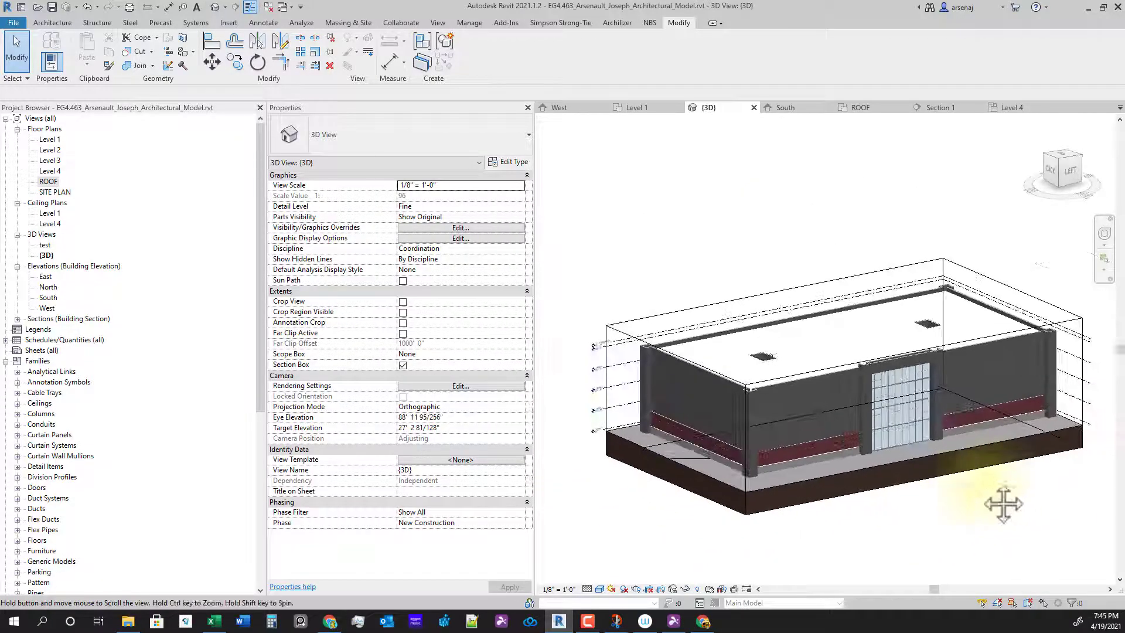
middle_click_drag(779, 481, 868, 471, "shift")
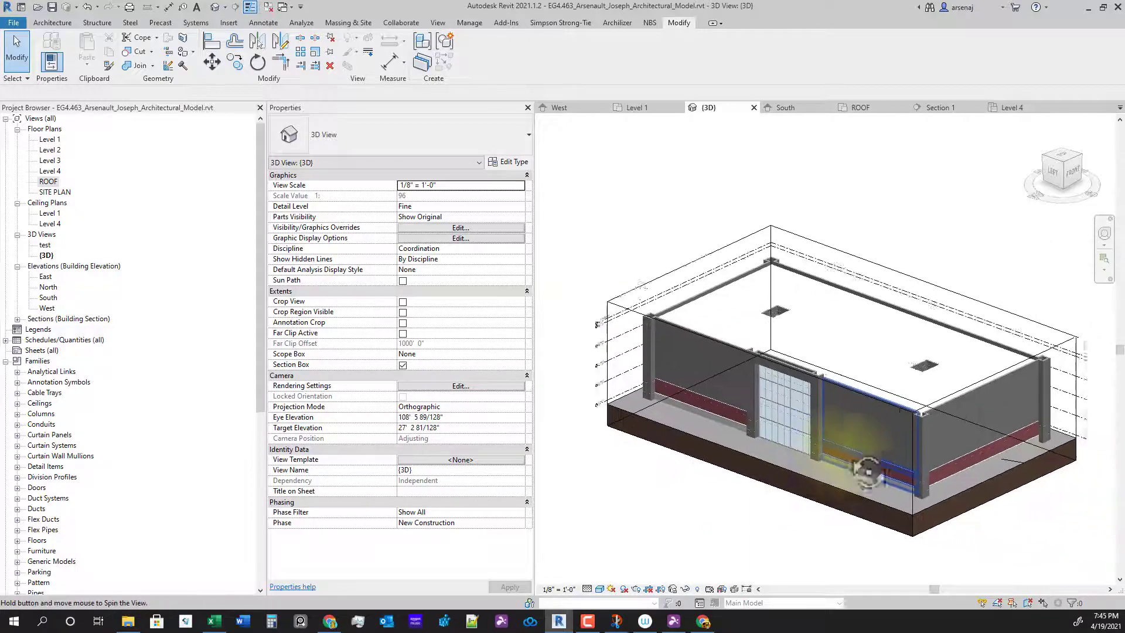
scroll(802, 413, "up", 5)
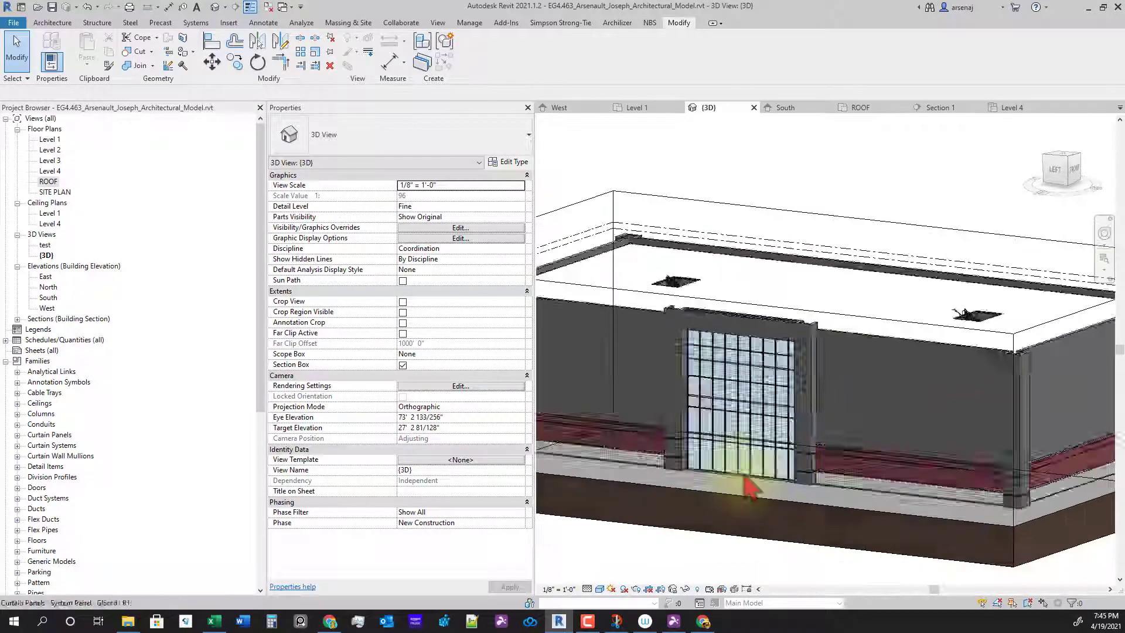
middle_click_drag(821, 480, 731, 476, "shift")
scroll(822, 454, "up", 4)
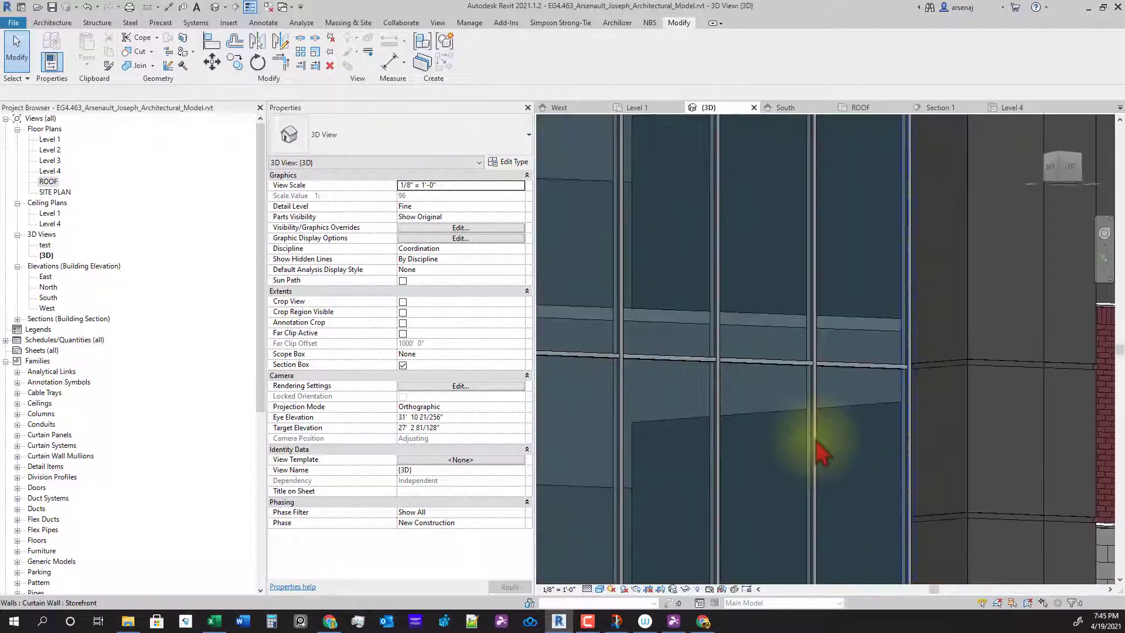
scroll(817, 441, "down", 2)
middle_click_drag(845, 482, 873, 529, "shift")
scroll(932, 500, "down", 1)
mouse_move(933, 482)
middle_mouse_down()
mouse_move(936, 471)
mouse_move(937, 491)
middle_mouse_up()
middle_click_drag(888, 454, 658, 470, "shift")
scroll(666, 452, "up", 4)
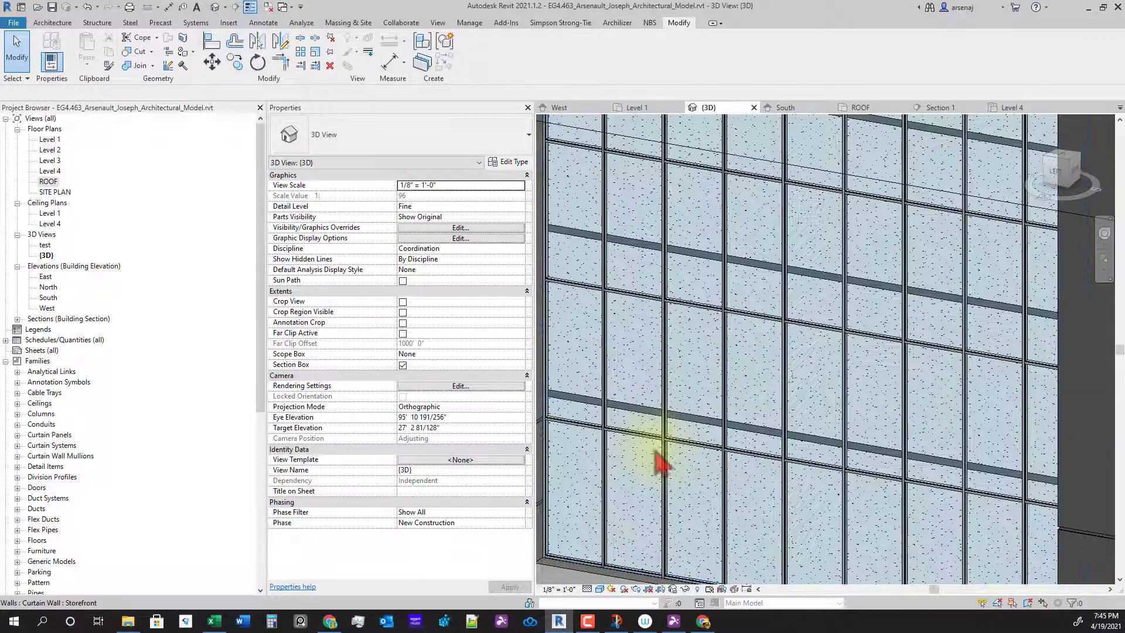
Inspect the slab edge and storefront curtain wall at the base of the entrance glazing, and the corner pilaster group
scroll(713, 540, "down", 3)
scroll(673, 528, "up", 3)
left_click(662, 534)
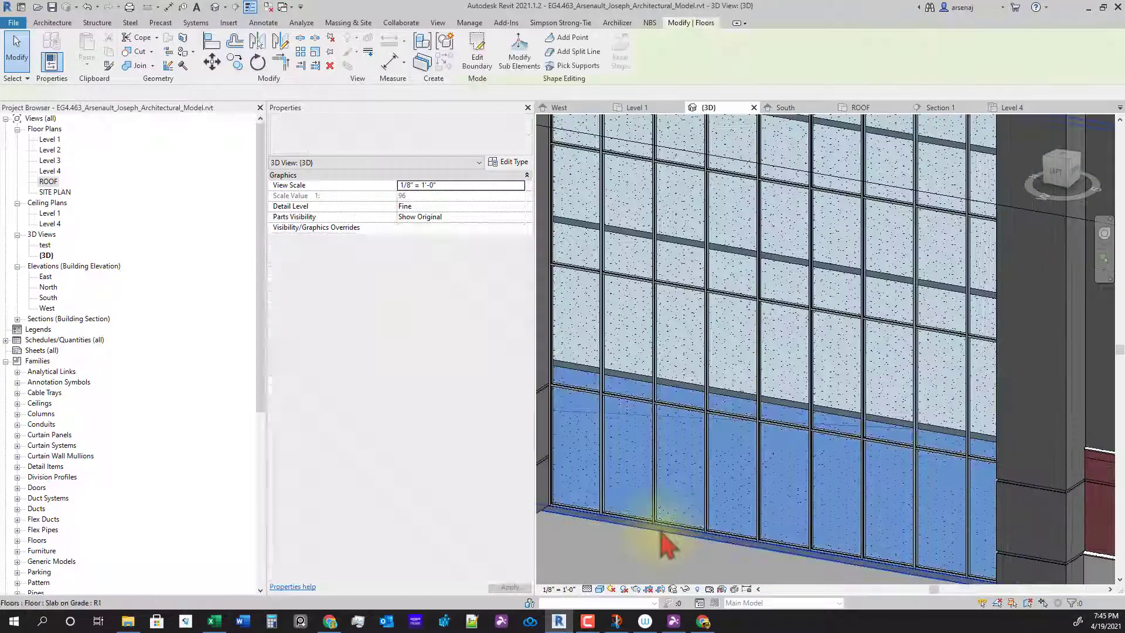
left_click(678, 540)
left_click(704, 509)
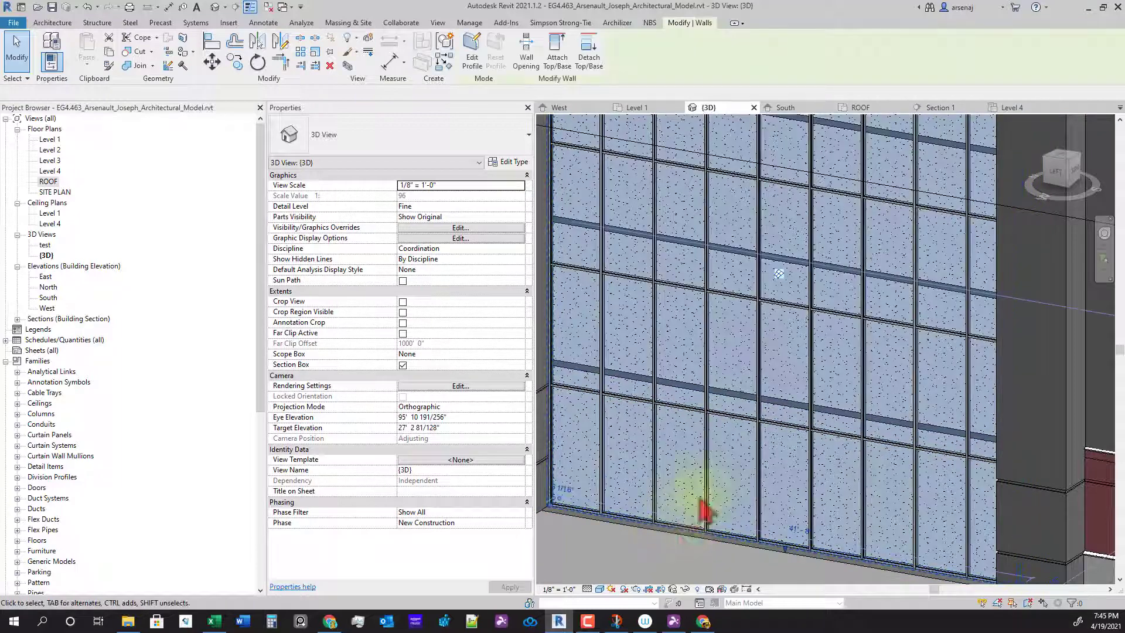
scroll(703, 510, "down", 5)
middle_click_drag(842, 477, 886, 492, "shift")
key("Escape")
middle_click_drag(1021, 530, 956, 481)
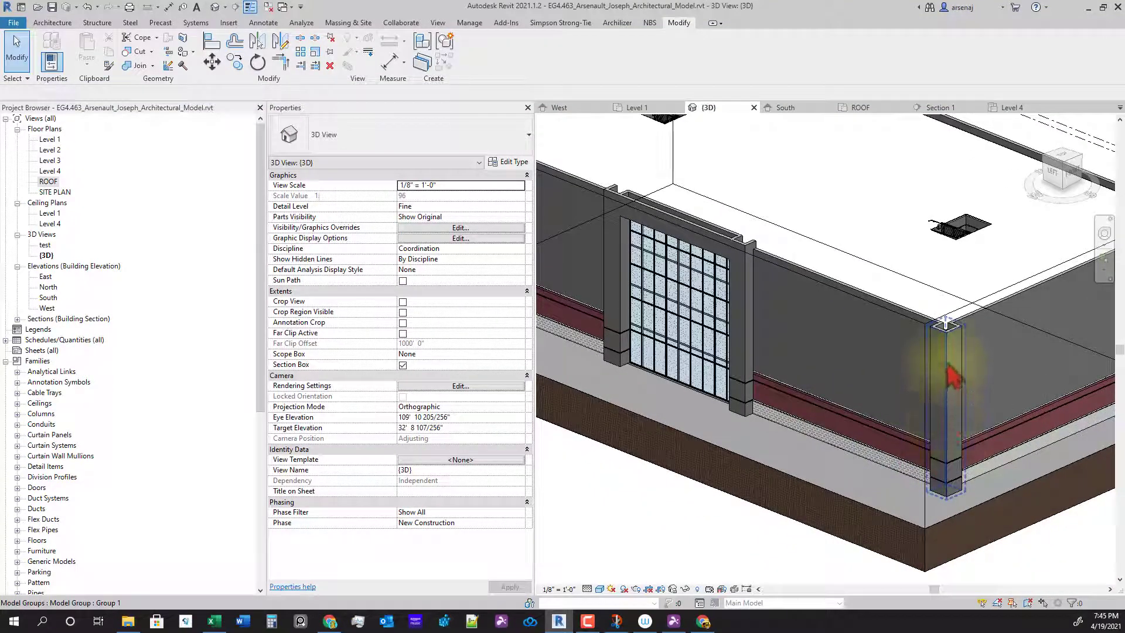
key("Escape")
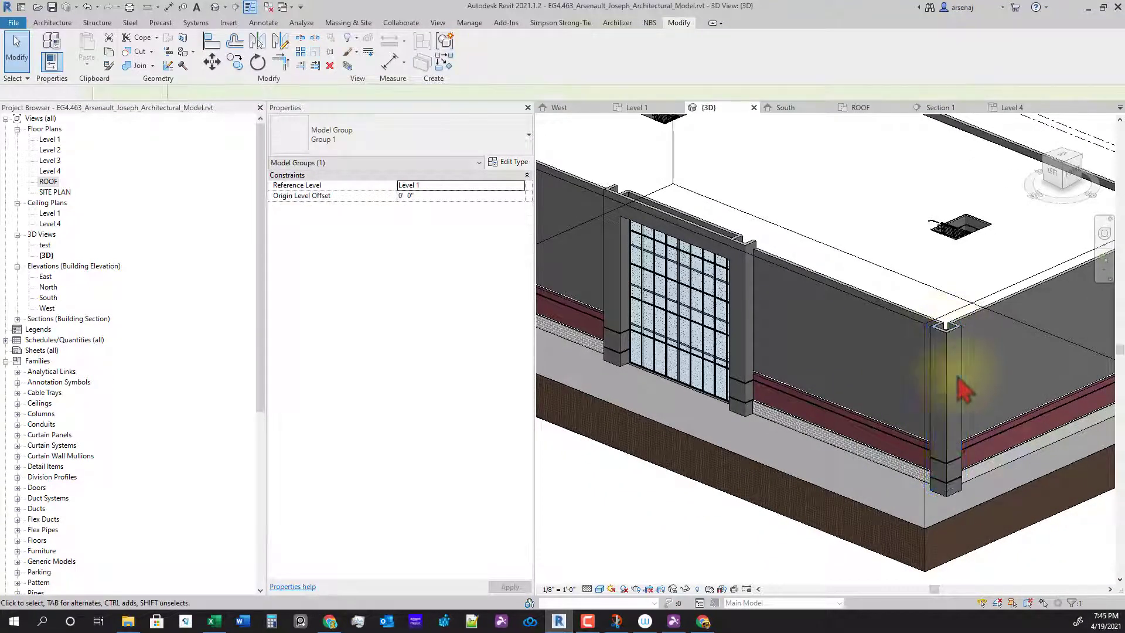
Open the South elevation from its elevation marker in the Level 1 floor plan
scroll(962, 391, "down", 2)
middle_click_drag(969, 477, 846, 460, "shift")
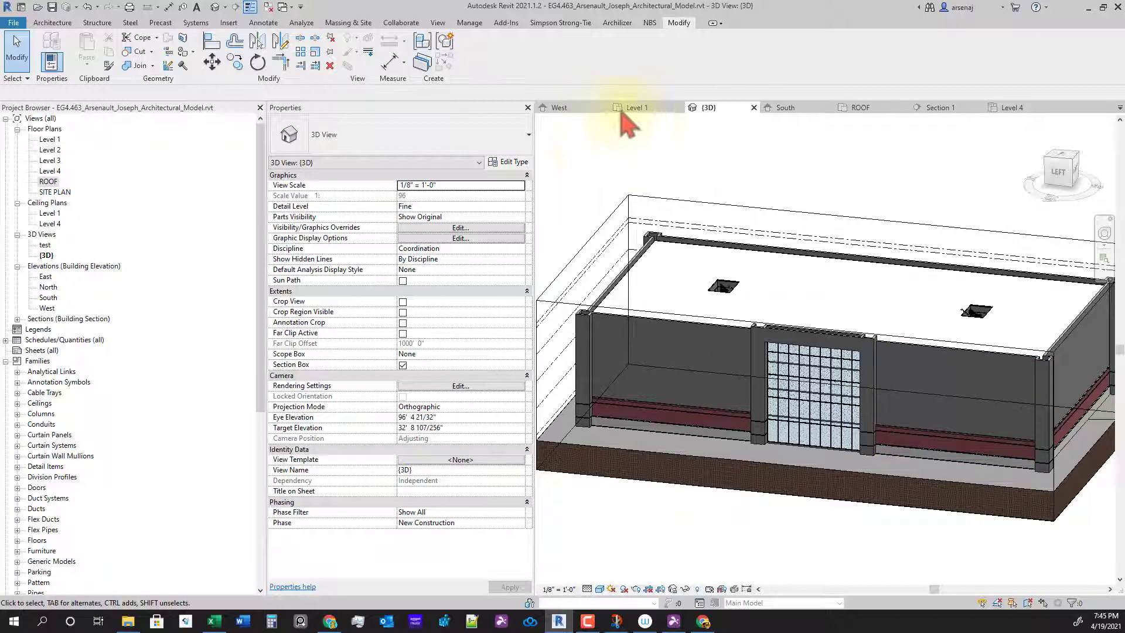
left_click(647, 110)
middle_click_drag(729, 393, 671, 195)
scroll(713, 331, "down", 4)
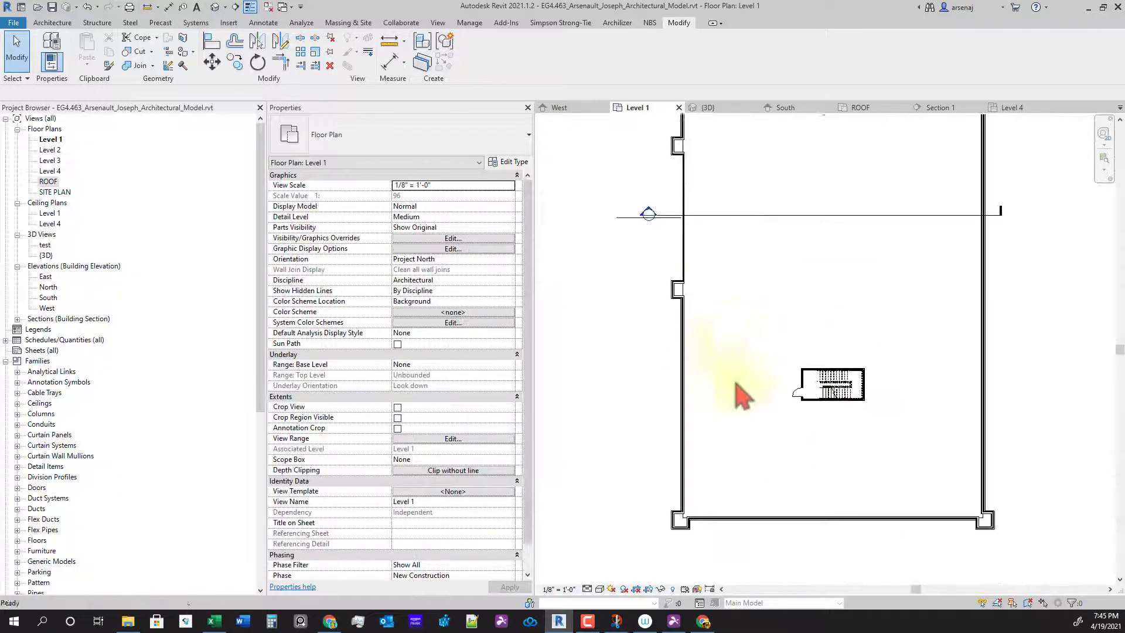
scroll(735, 378, "down", 1)
scroll(774, 505, "up", 3)
middle_click_drag(860, 577, 828, 469)
scroll(823, 468, "down", 1)
double_click(807, 467)
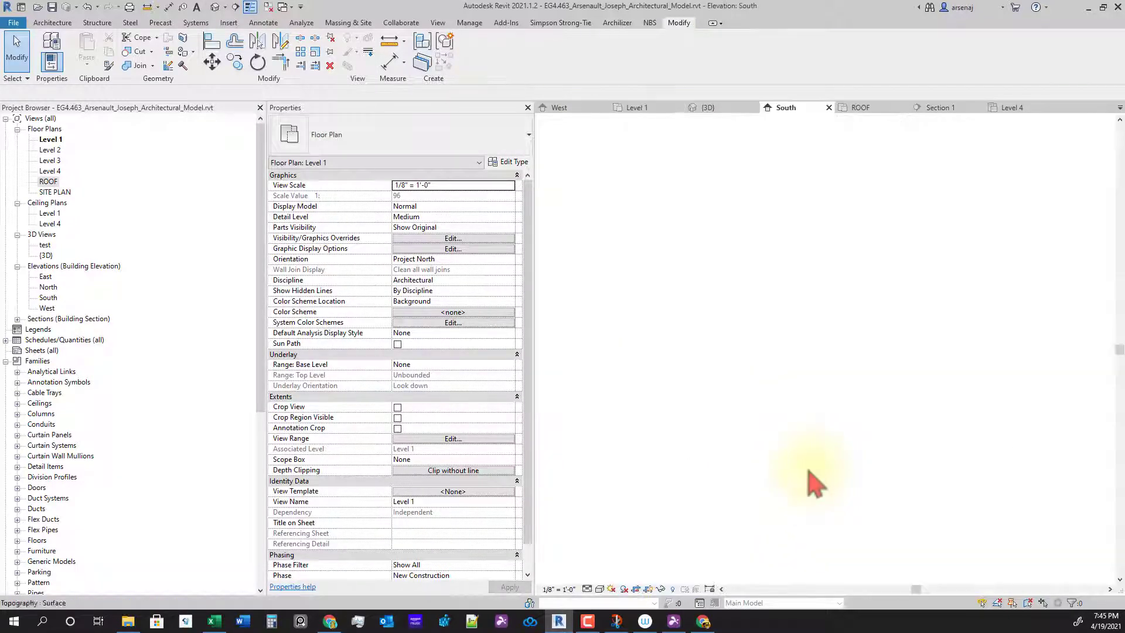
Delete the four linear dimensions beside the left corner pilaster in the South elevation
scroll(741, 352, "up", 4)
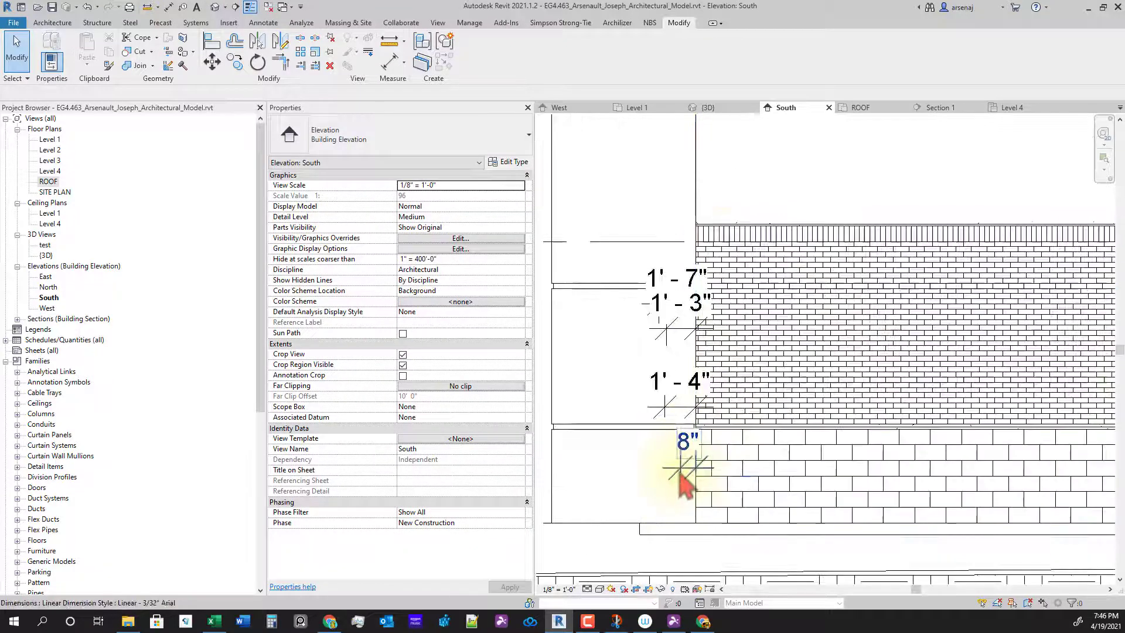
left_click(689, 466)
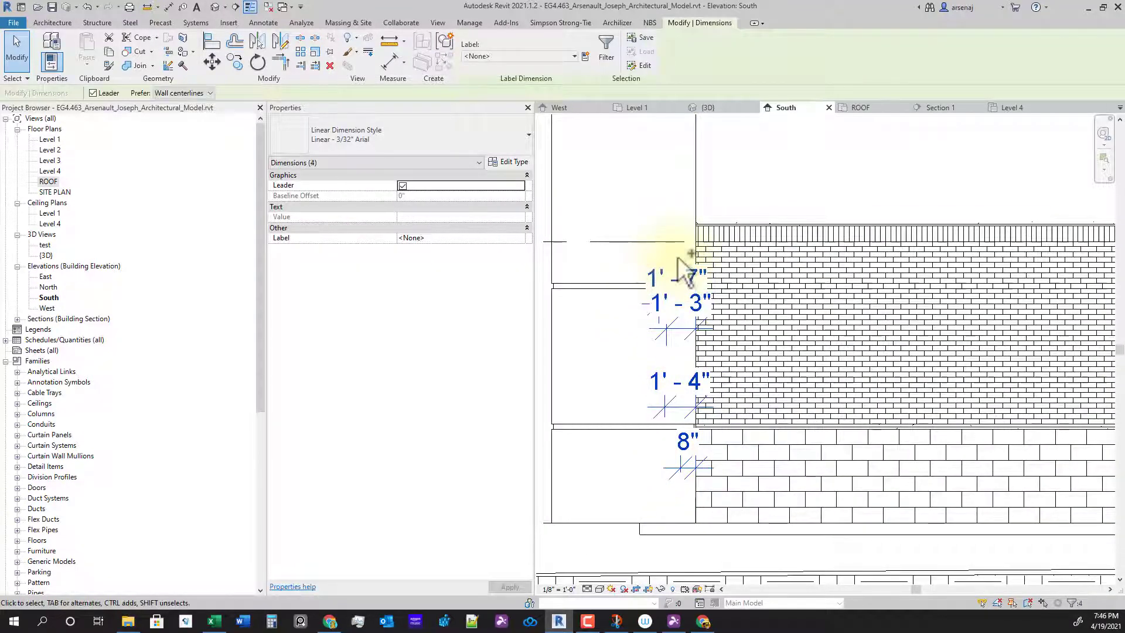
key("Delete")
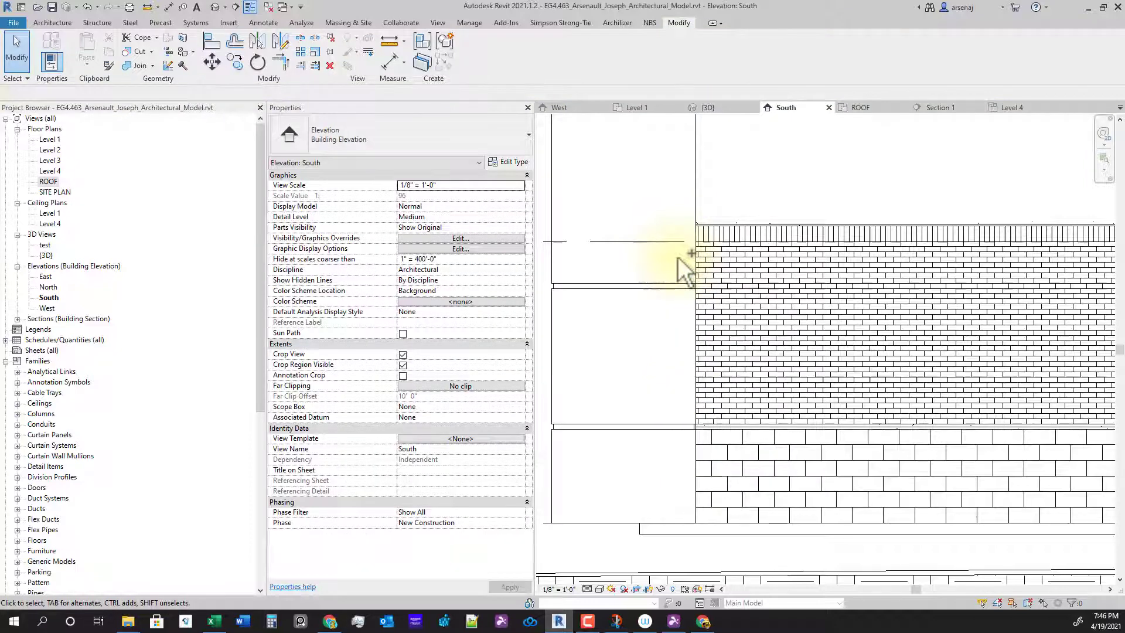
Align the vertical CMU joints with the inner edge of the left corner pilaster in the South elevation
key("a")
key("l")
scroll(680, 273, "up", 3)
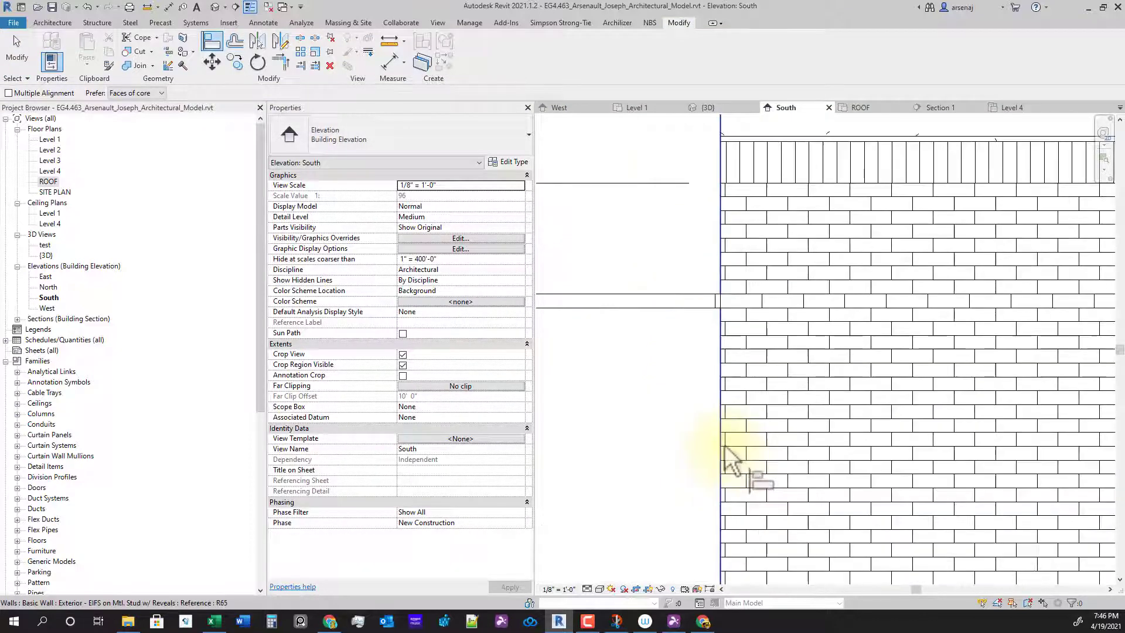
scroll(732, 457, "down", 3)
middle_click_drag(756, 578, 751, 438)
scroll(740, 450, "up", 3)
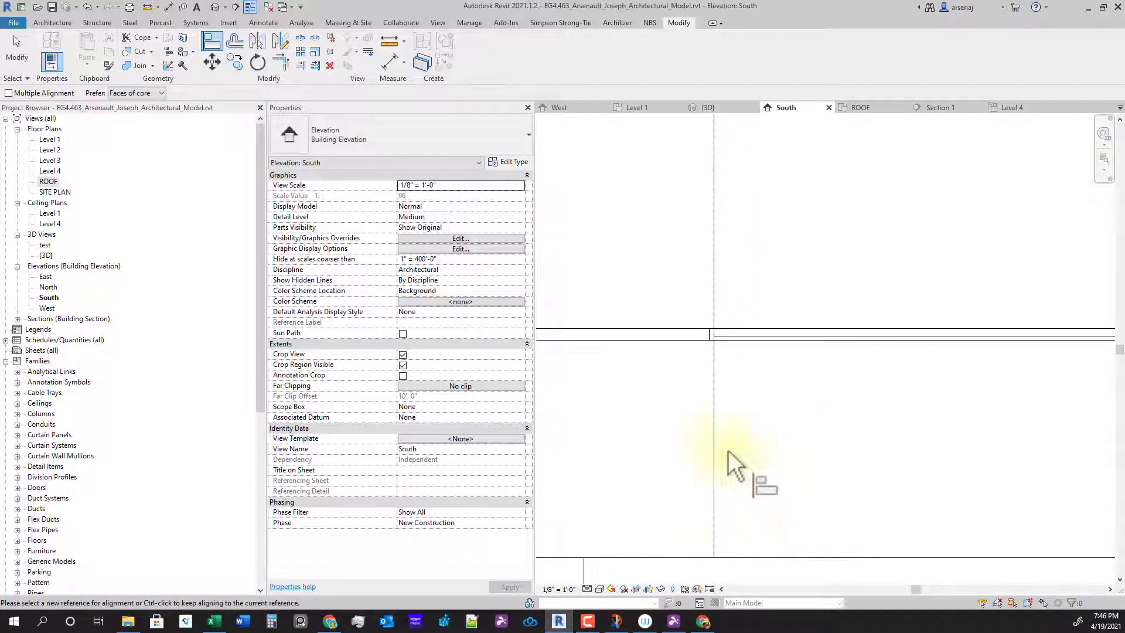
left_click(749, 437)
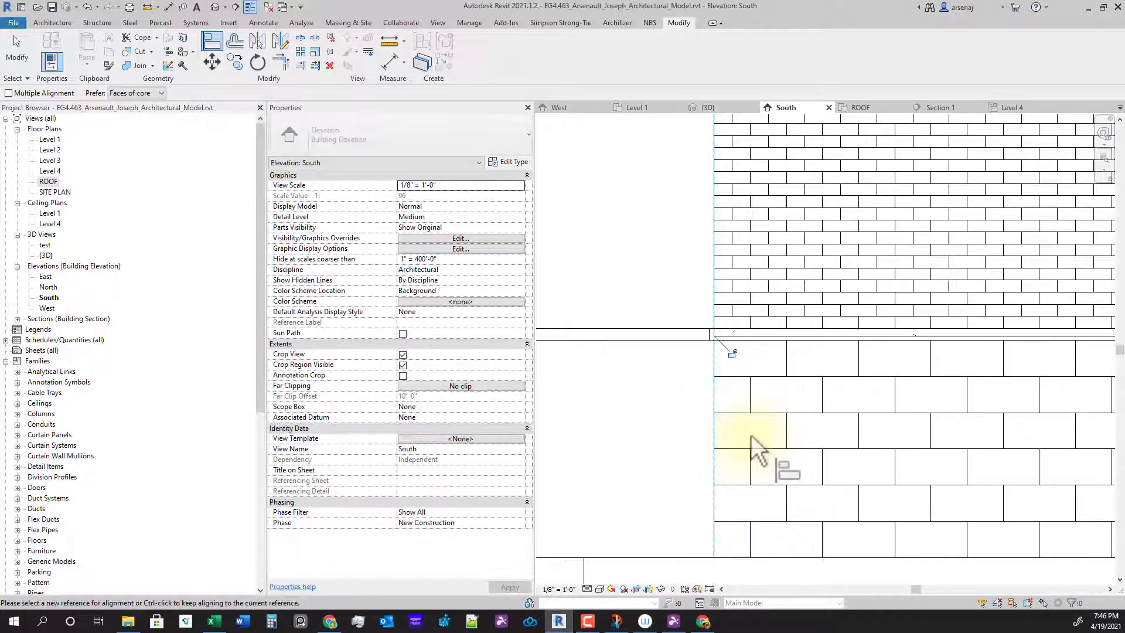
Check how the masonry meets the right corner pilaster in the South elevation
scroll(846, 480, "down", 5)
middle_click_drag(862, 475, 557, 450)
scroll(1055, 446, "down", 1)
middle_click_drag(1055, 449, 759, 480)
scroll(836, 491, "up", 3)
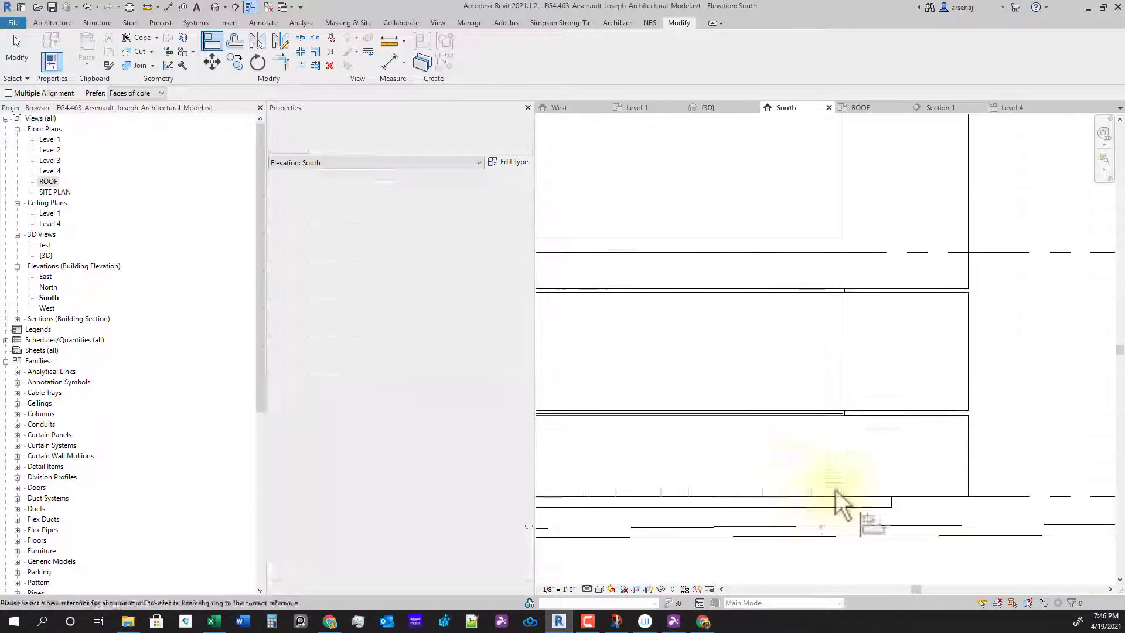
scroll(845, 493, "up", 2)
scroll(885, 381, "down", 6)
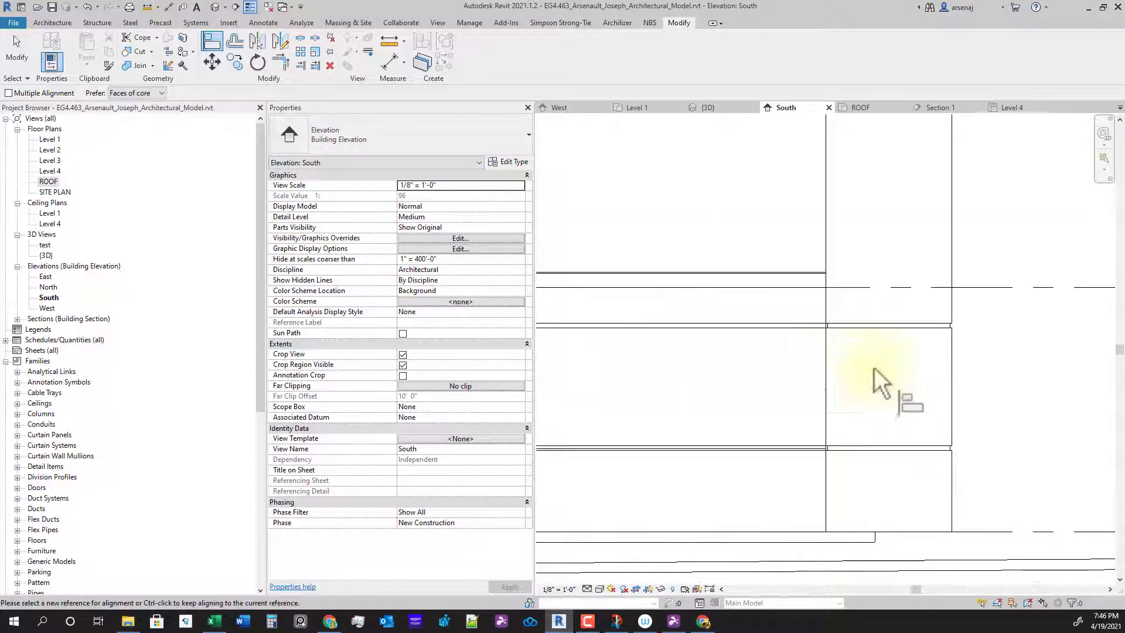
Open the West elevation and align the brick and CMU joints with the edge of the right corner pilaster
left_click(567, 109)
scroll(1026, 326, "up", 4)
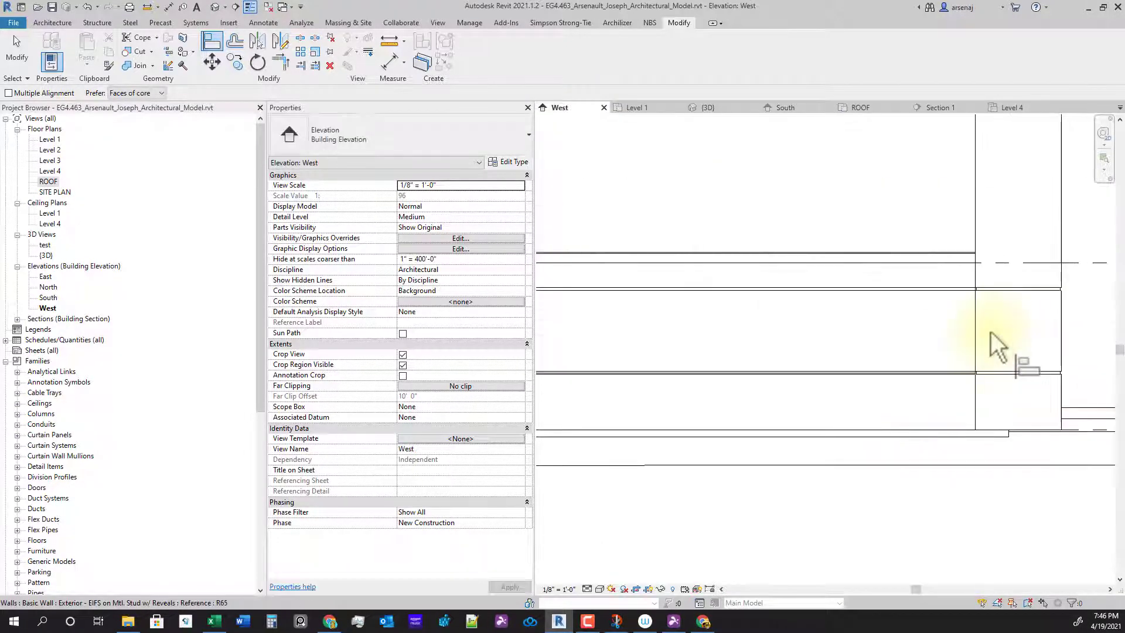
scroll(998, 345, "up", 2)
scroll(997, 352, "up", 2)
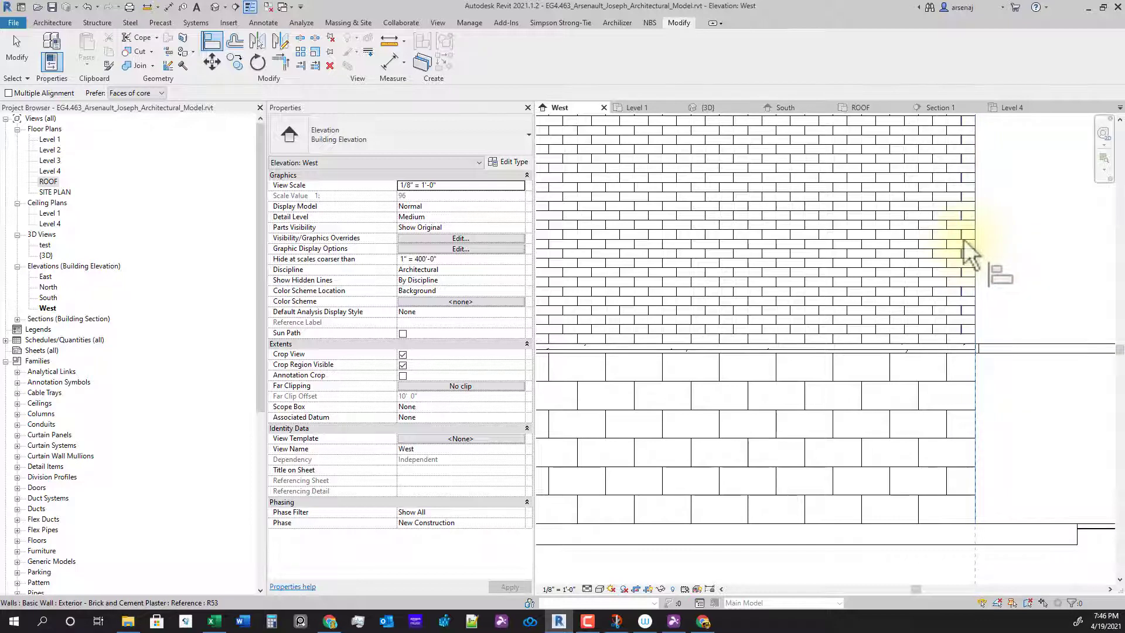
left_click(948, 372)
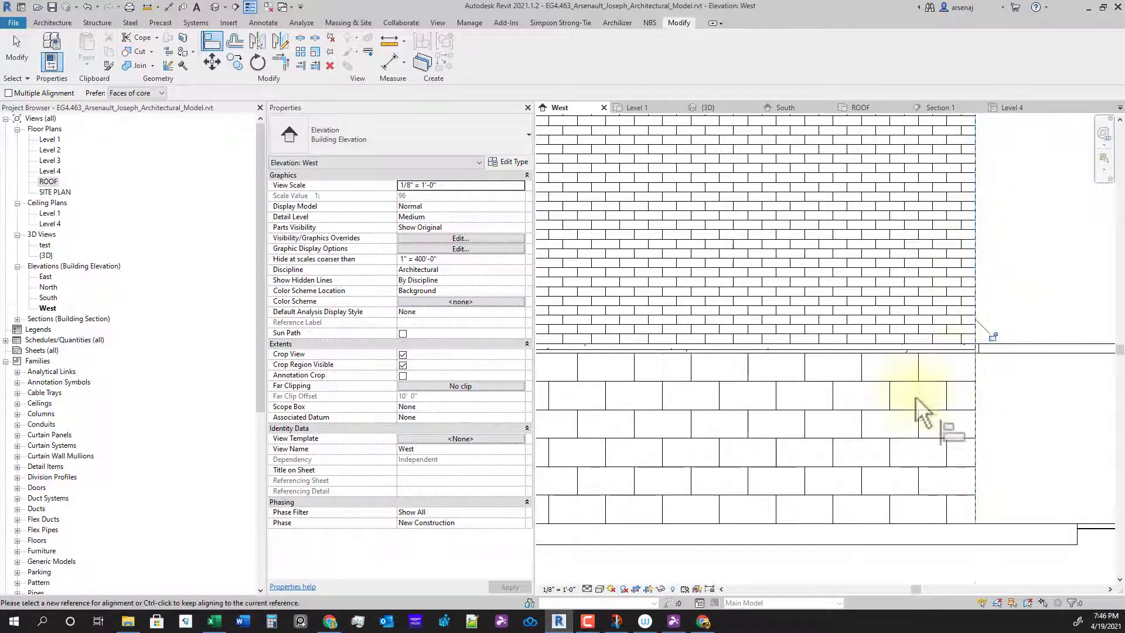
scroll(916, 396, "up", 5)
scroll(832, 400, "up", 2)
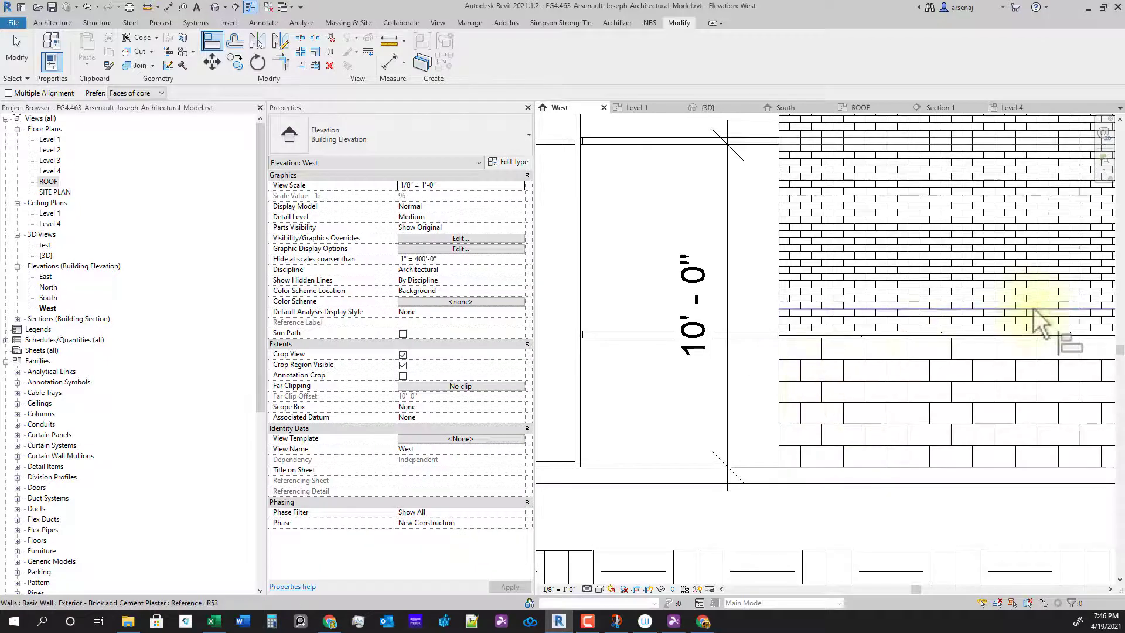
key("d")
key("i")
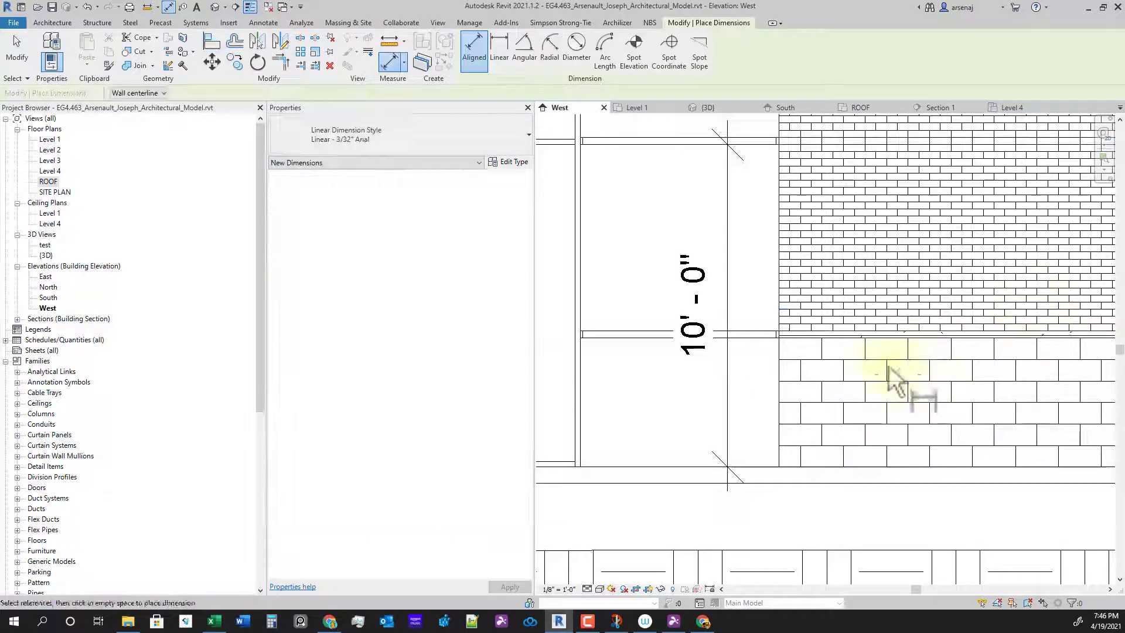
scroll(827, 361, "up", 2)
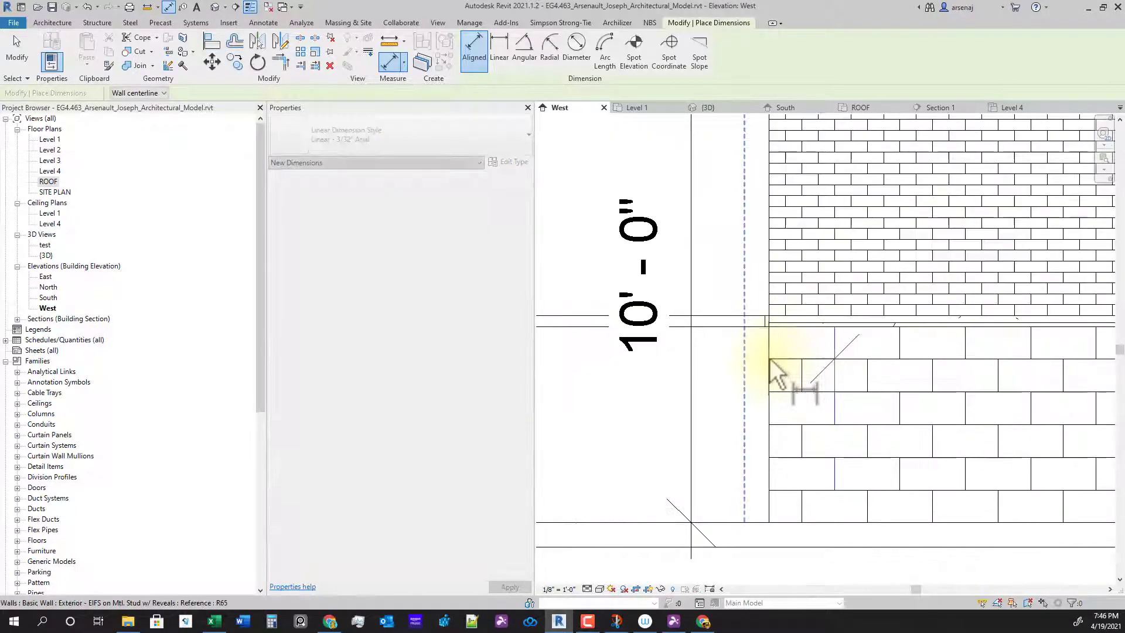
scroll(774, 399, "down", 4)
key("Escape")
middle_click_drag(767, 405, 907, 402)
scroll(889, 385, "up", 2)
key("Escape")
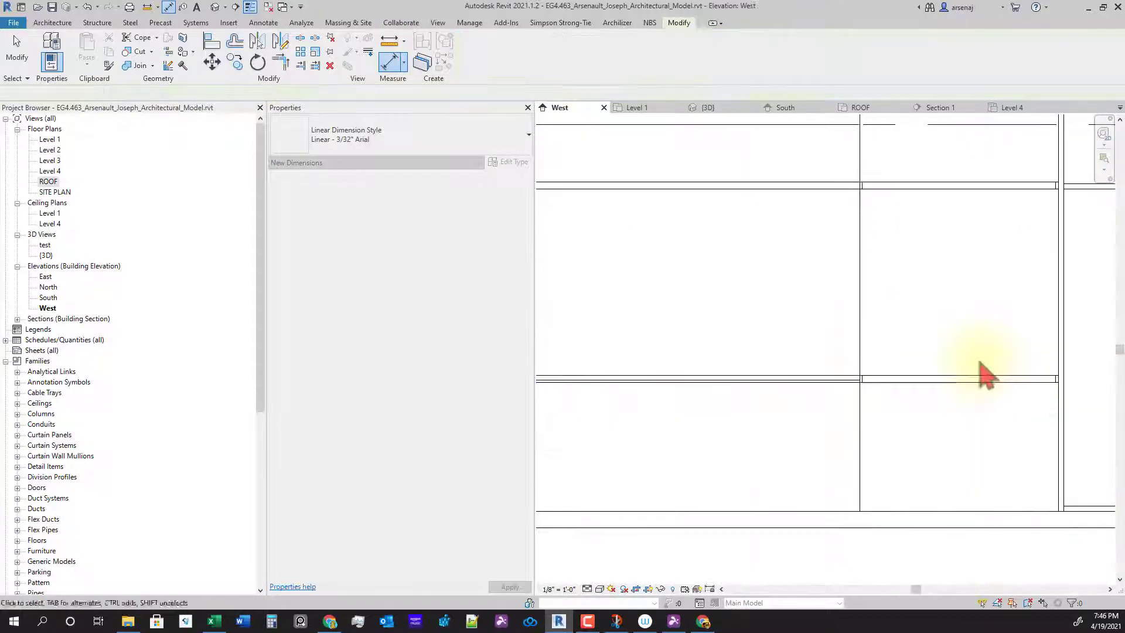
Align the masonry joints with the outer edge of the left entrance pilaster in the West elevation
scroll(804, 396, "up", 2)
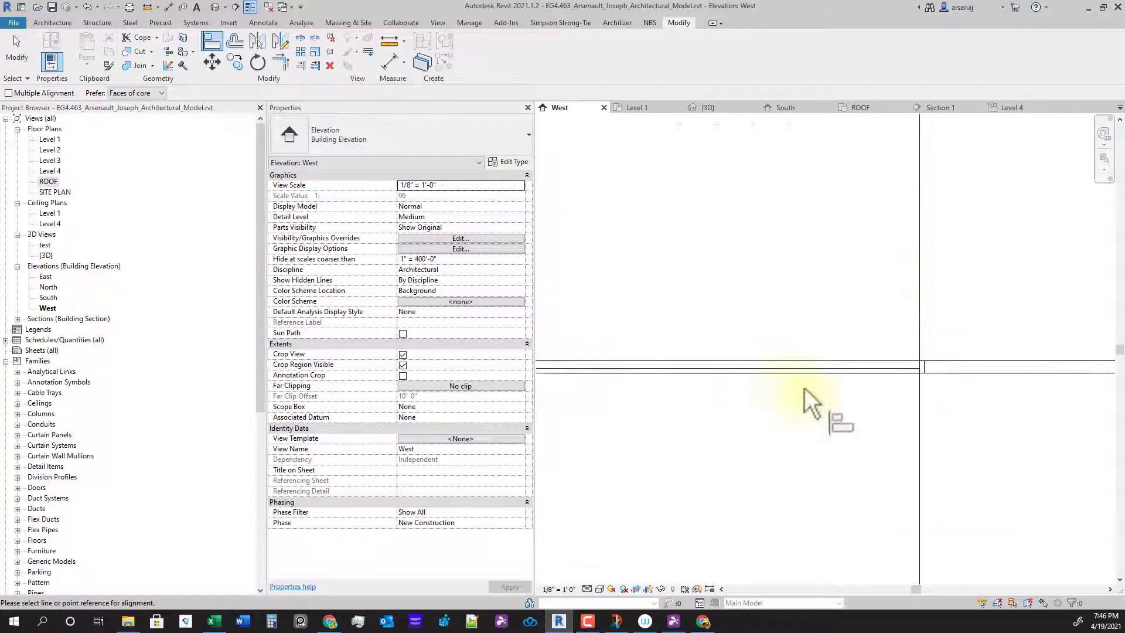
scroll(872, 441, "down", 2)
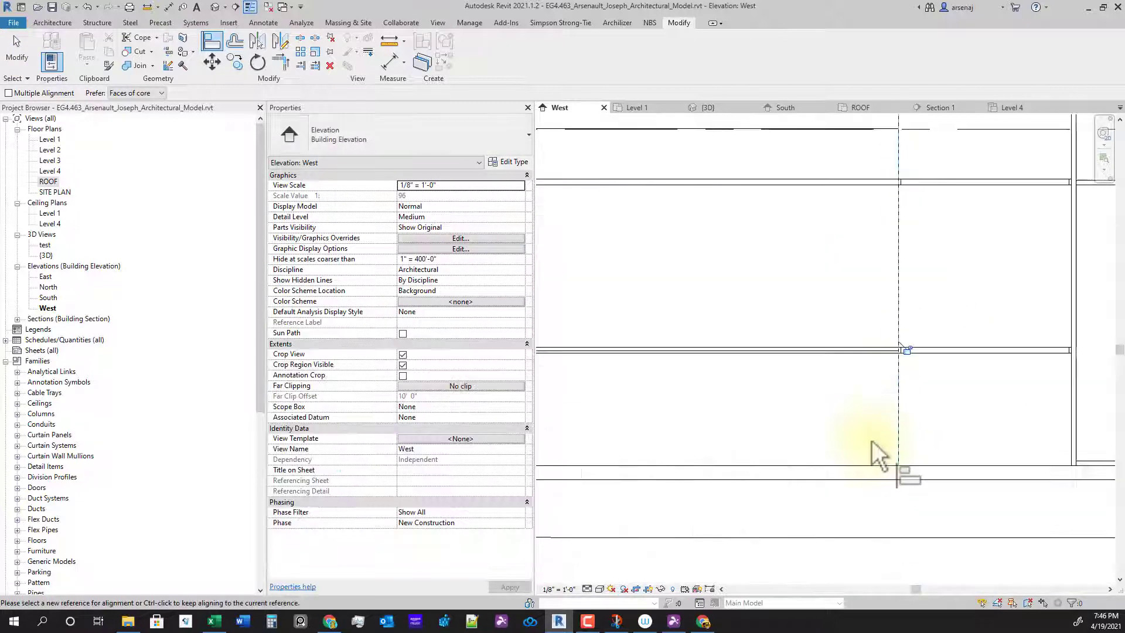
scroll(914, 367, "up", 2)
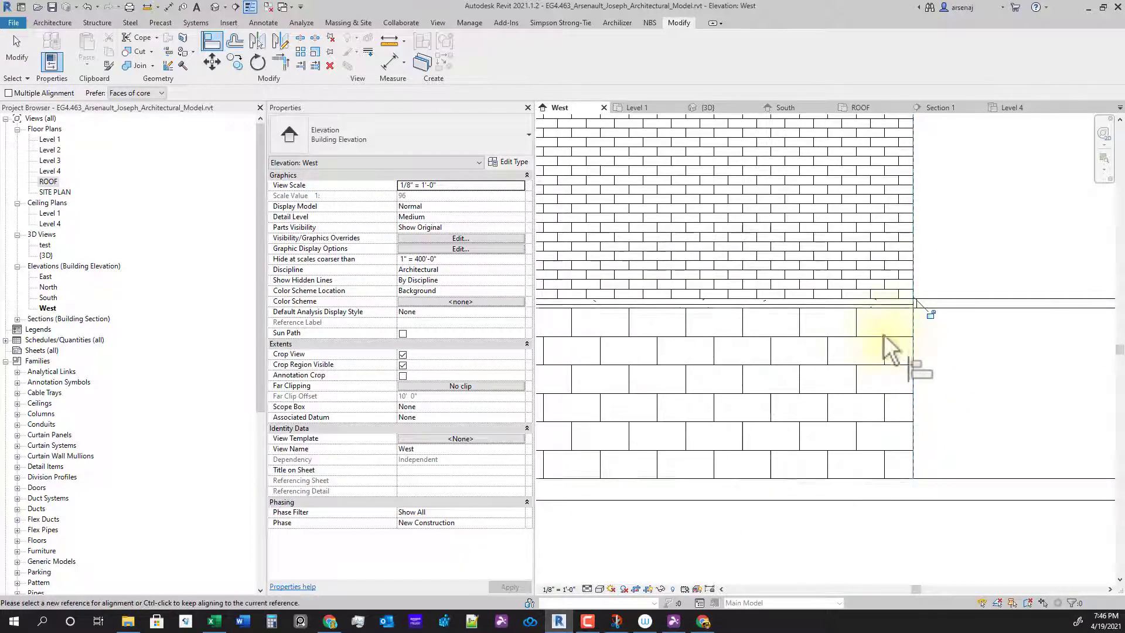
scroll(891, 366, "down", 1)
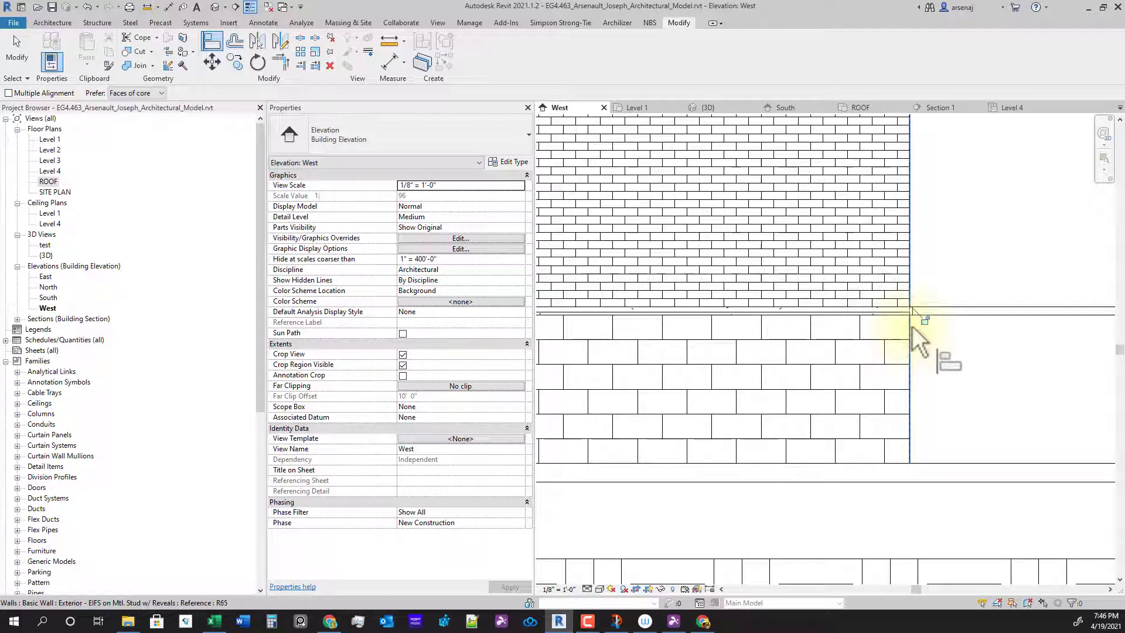
left_click(884, 357)
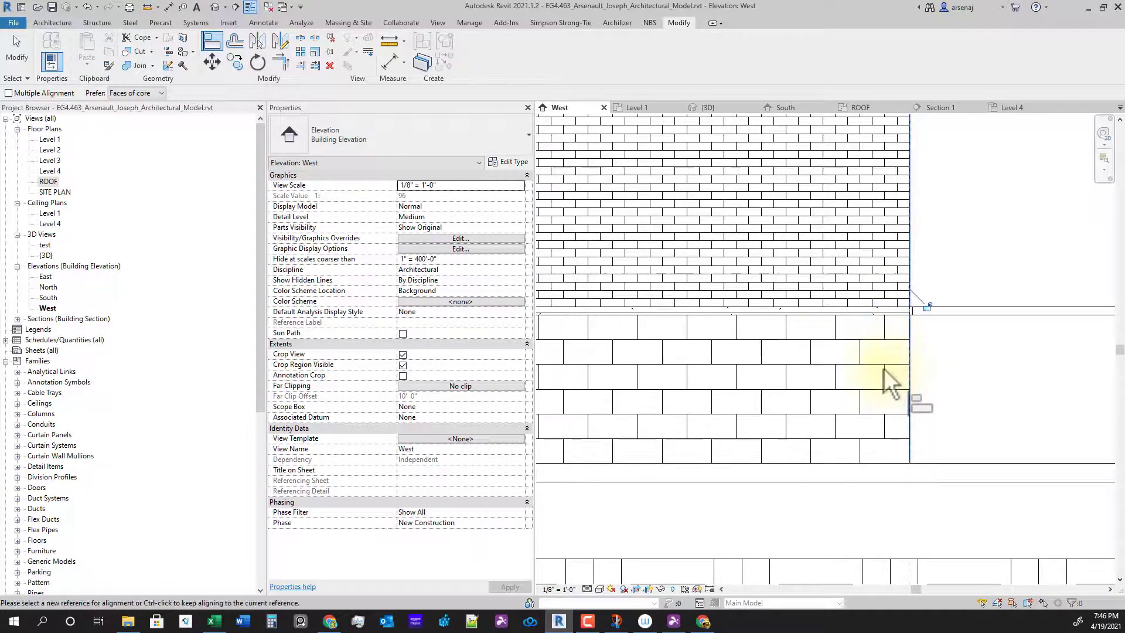
Examine the brick and CMU joints against the left corner pilaster in the West elevation
scroll(884, 368, "down", 1)
middle_click_drag(844, 352, 1055, 378)
scroll(1055, 378, "down", 1)
middle_click_drag(768, 421, 953, 352)
scroll(953, 342, "down", 2)
scroll(954, 343, "up", 3)
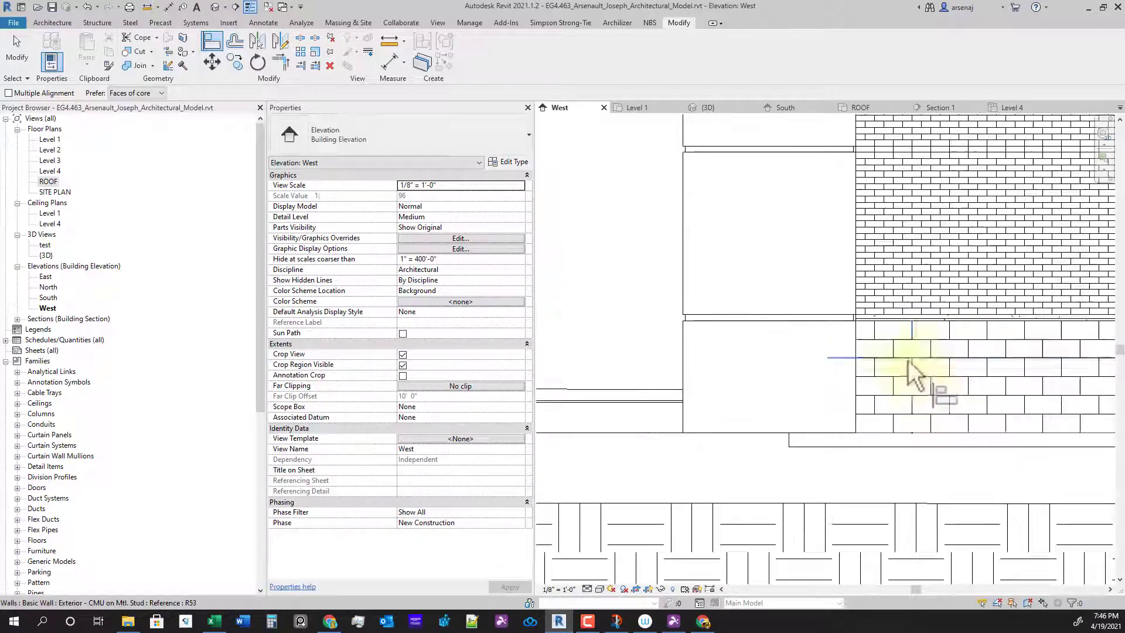
middle_click_drag(942, 398, 842, 462)
scroll(888, 398, "up", 1)
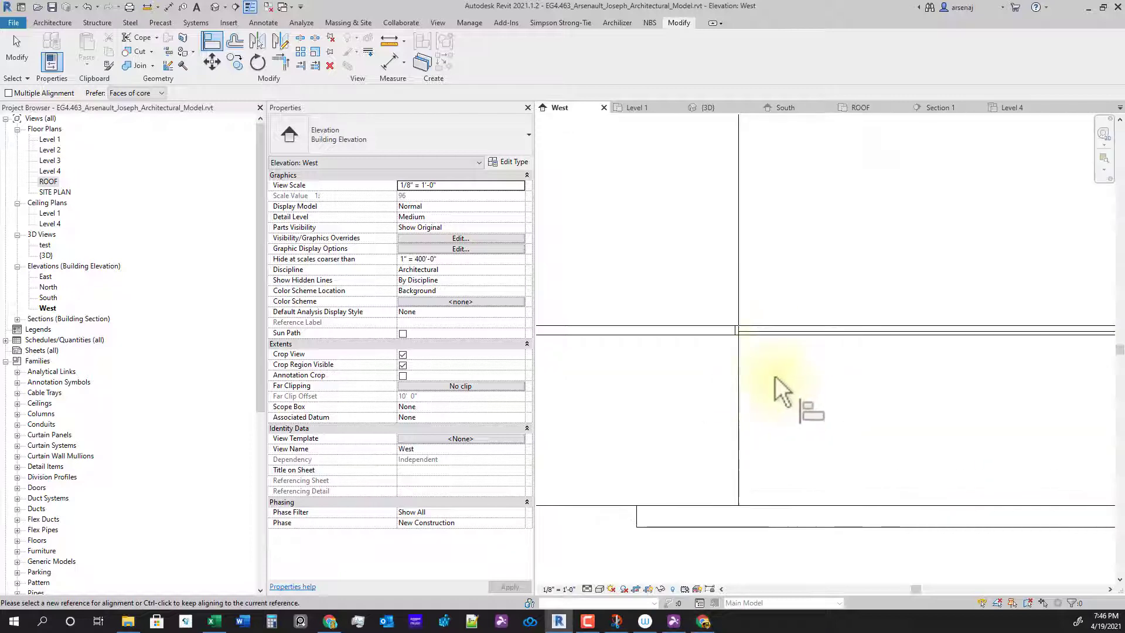
scroll(782, 398, "up", 1)
scroll(696, 408, "down", 6)
middle_click_drag(667, 361, 904, 382)
scroll(694, 389, "down", 3)
middle_click_drag(767, 383, 760, 403)
scroll(761, 403, "down", 2)
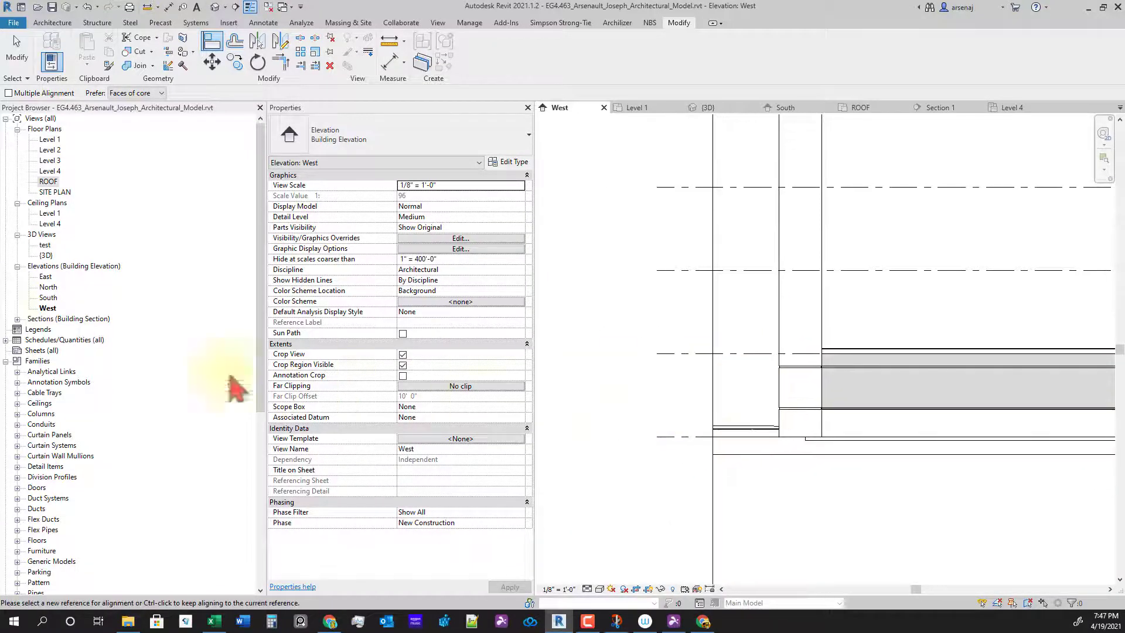
Open the North elevation and align the CMU and brick joints with the right corner pilaster's inner edge
double_click(48, 288)
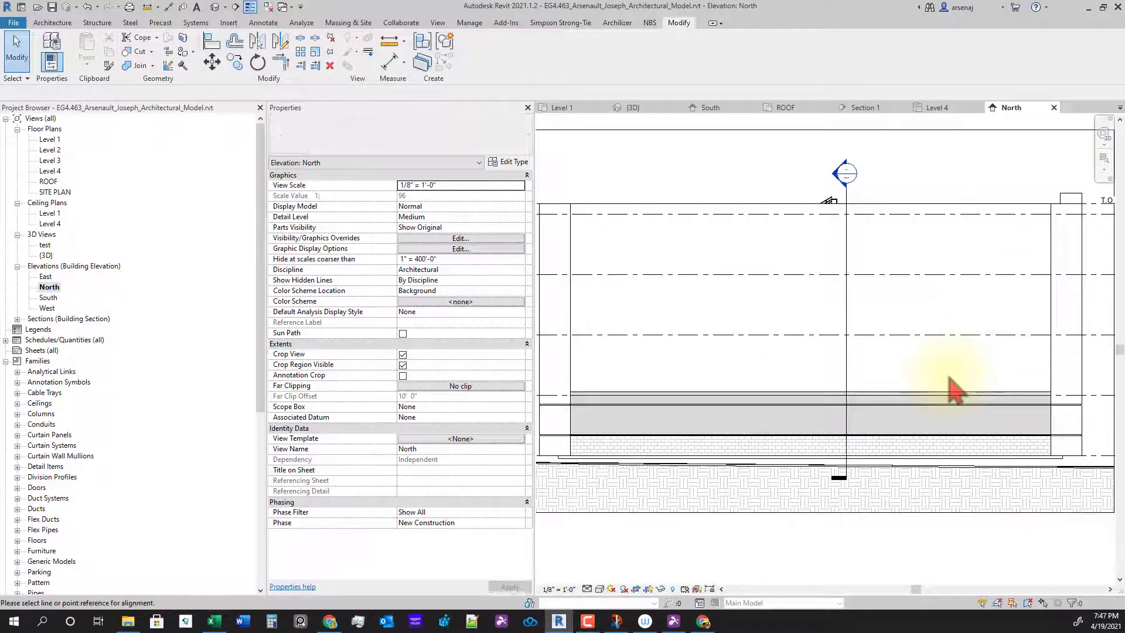
scroll(1051, 432, "up", 6)
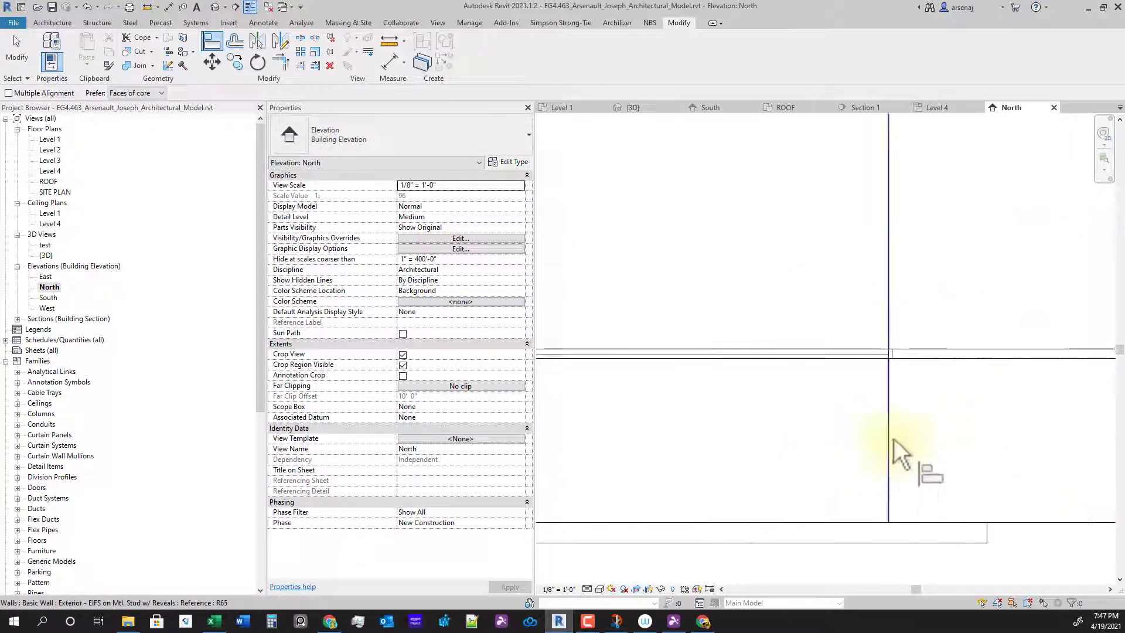
left_click(869, 423)
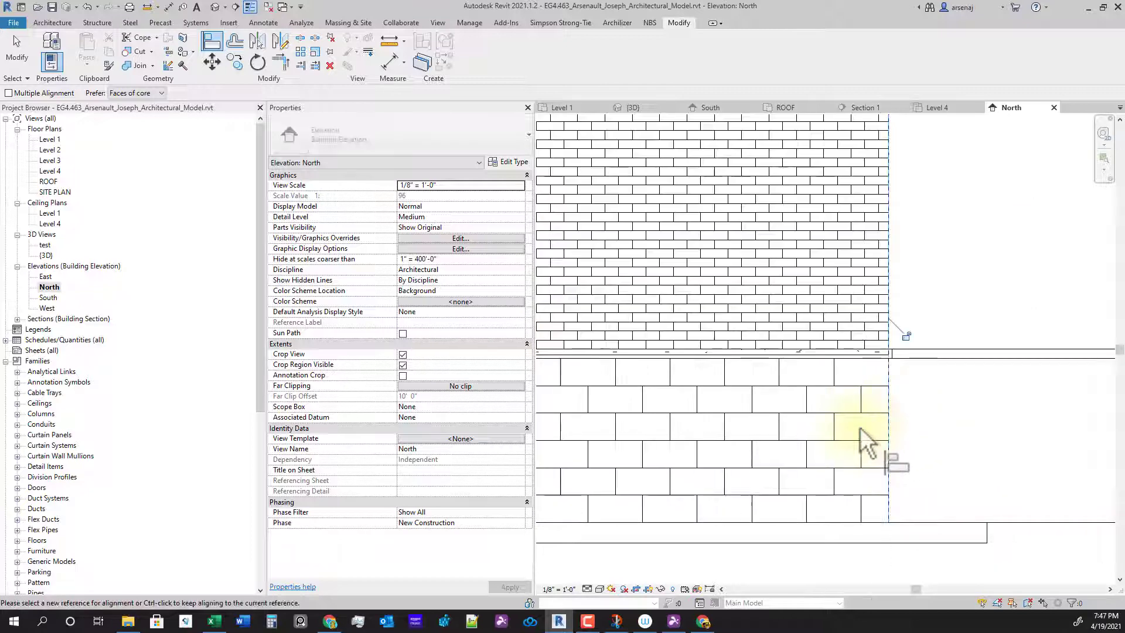
left_click(882, 271)
Check the masonry joints against the left corner pilaster in the North elevation
scroll(819, 396, "down", 6)
middle_click_drag(645, 500, 1078, 521)
scroll(565, 454, "up", 6)
middle_click_drag(564, 450, 762, 443)
scroll(755, 426, "up", 1)
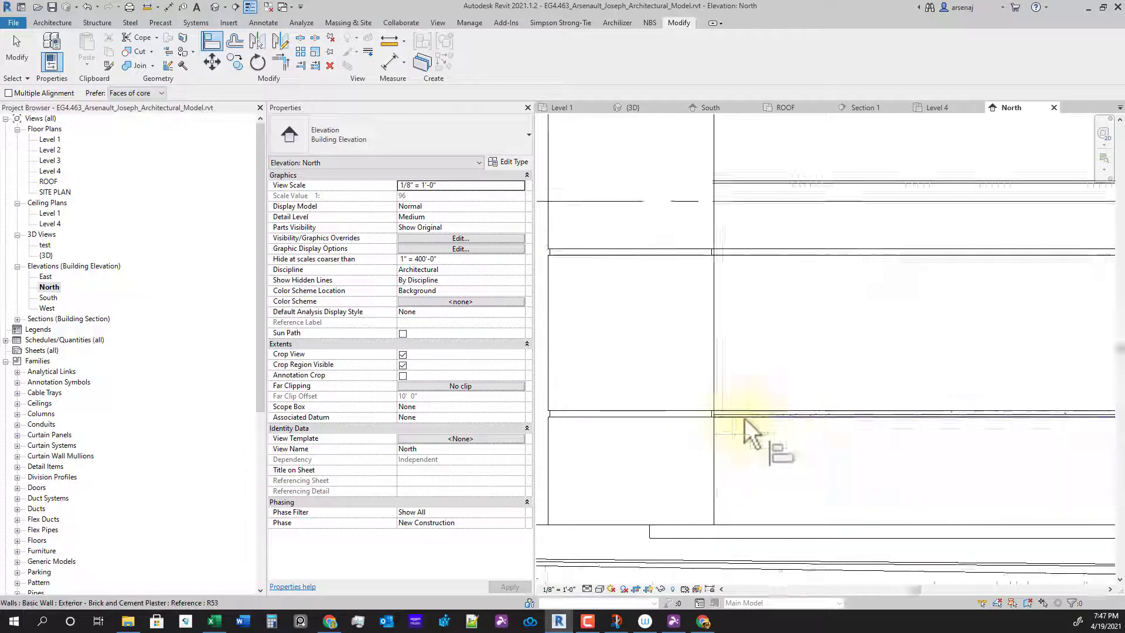
scroll(738, 422, "down", 4)
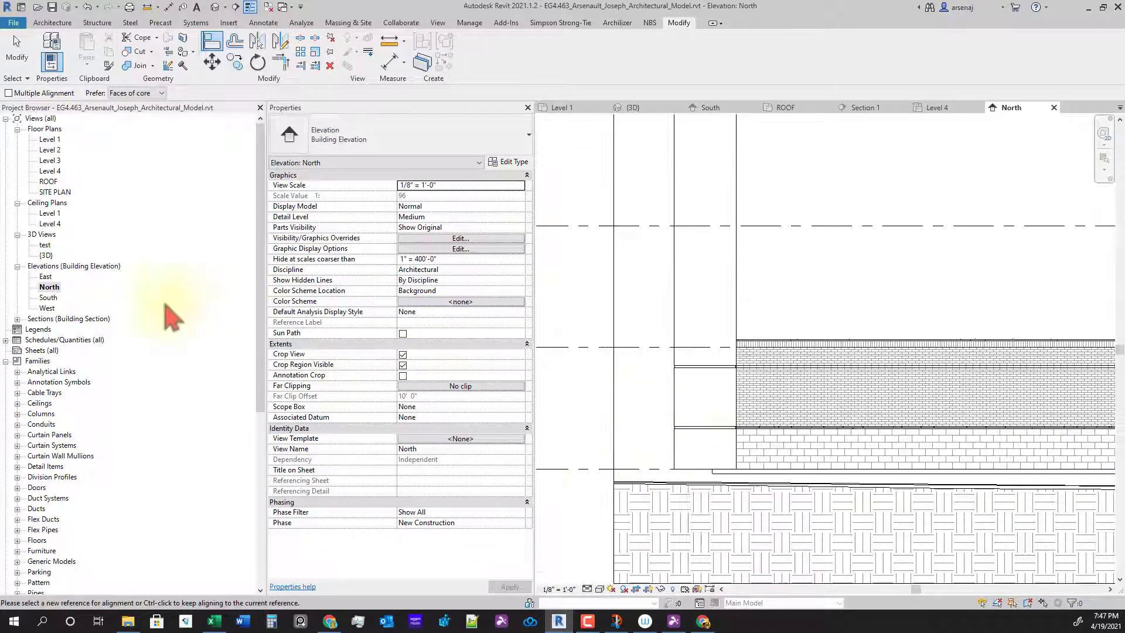
Open the East elevation and align the brick and CMU joints with the left corner pilaster's inner edge
double_click(45, 278)
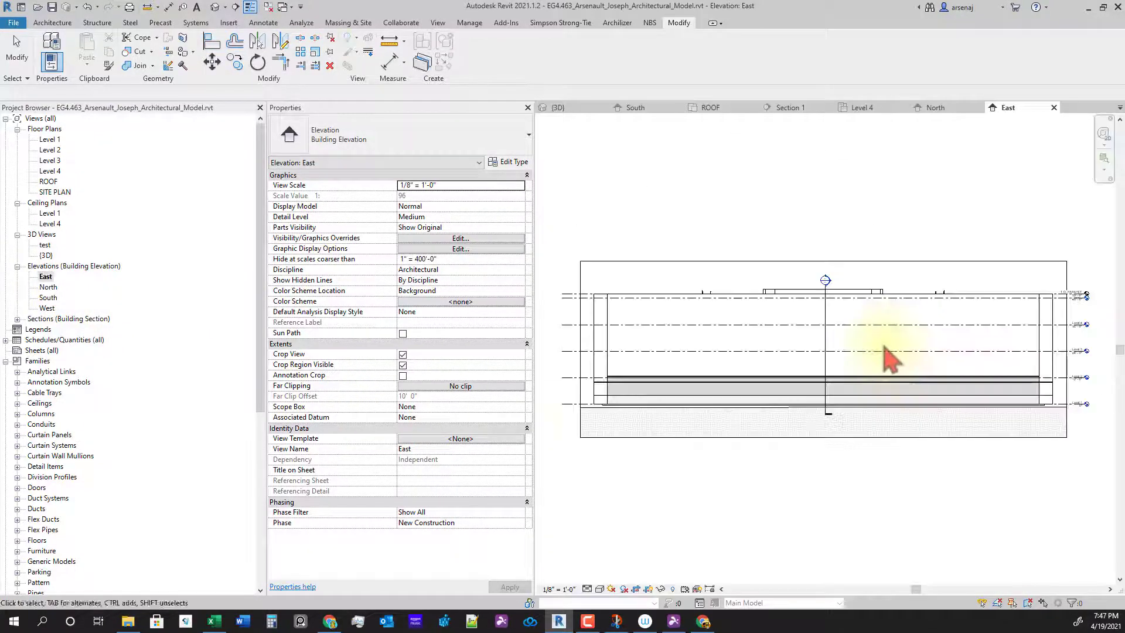
scroll(645, 404, "up", 5)
middle_click_drag(559, 352, 750, 422)
scroll(751, 421, "up", 2)
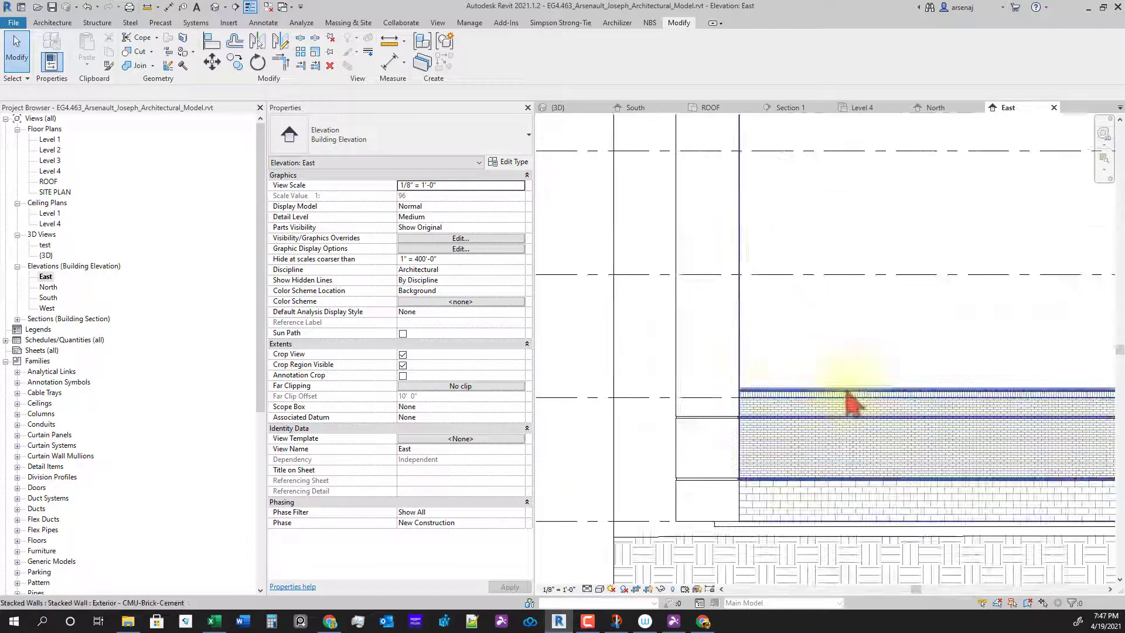
key("d")
key("i")
scroll(791, 434, "up", 5)
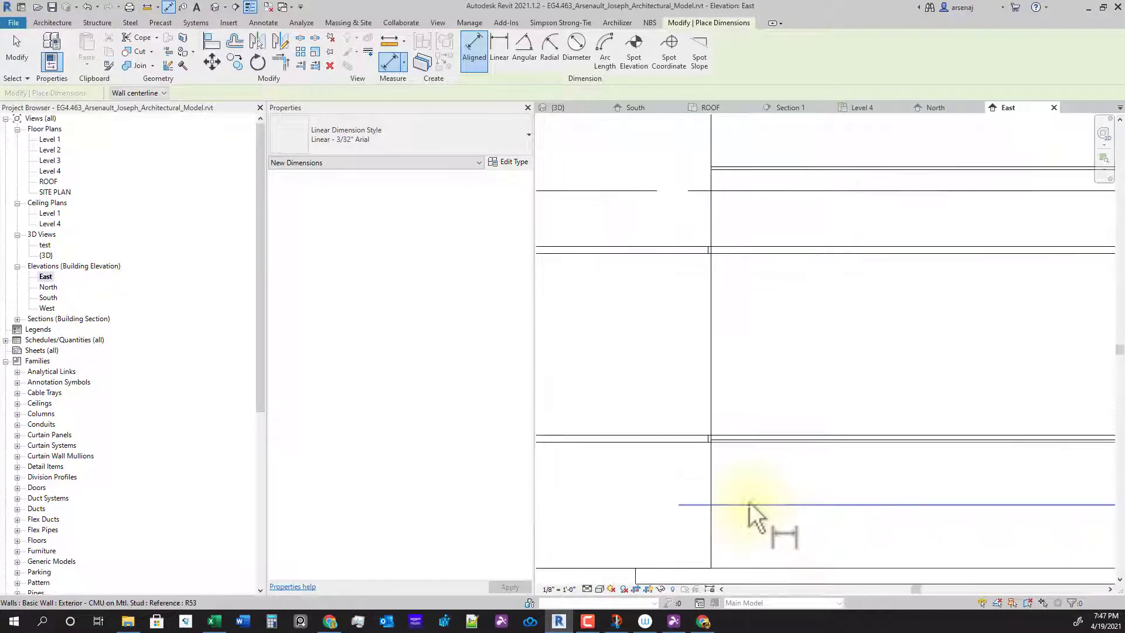
scroll(730, 468, "up", 1)
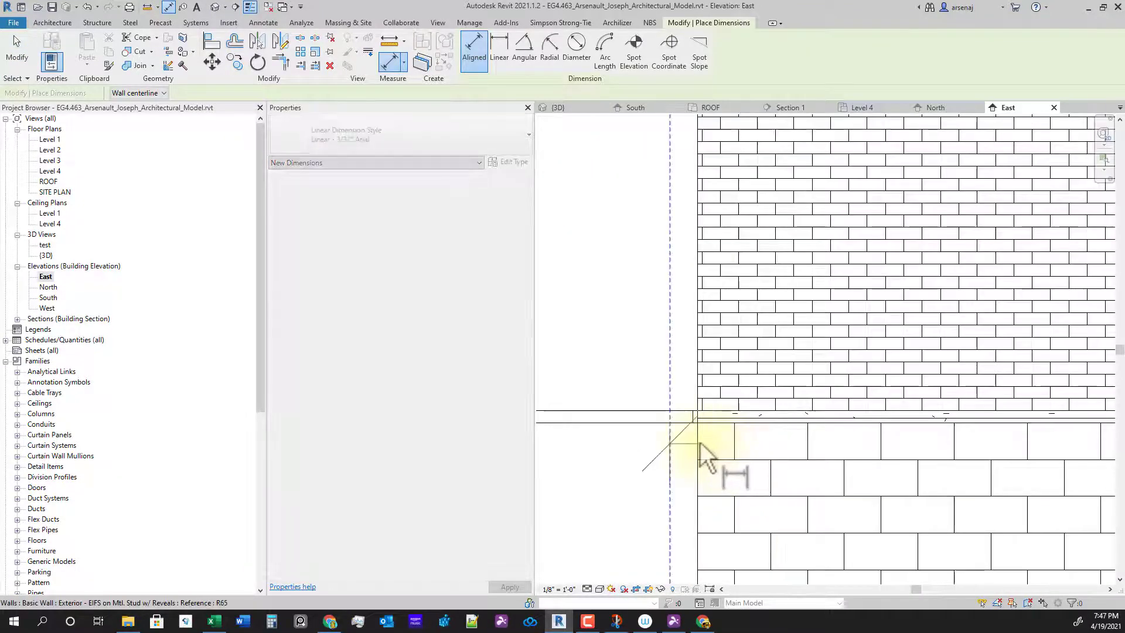
key("a")
key("l")
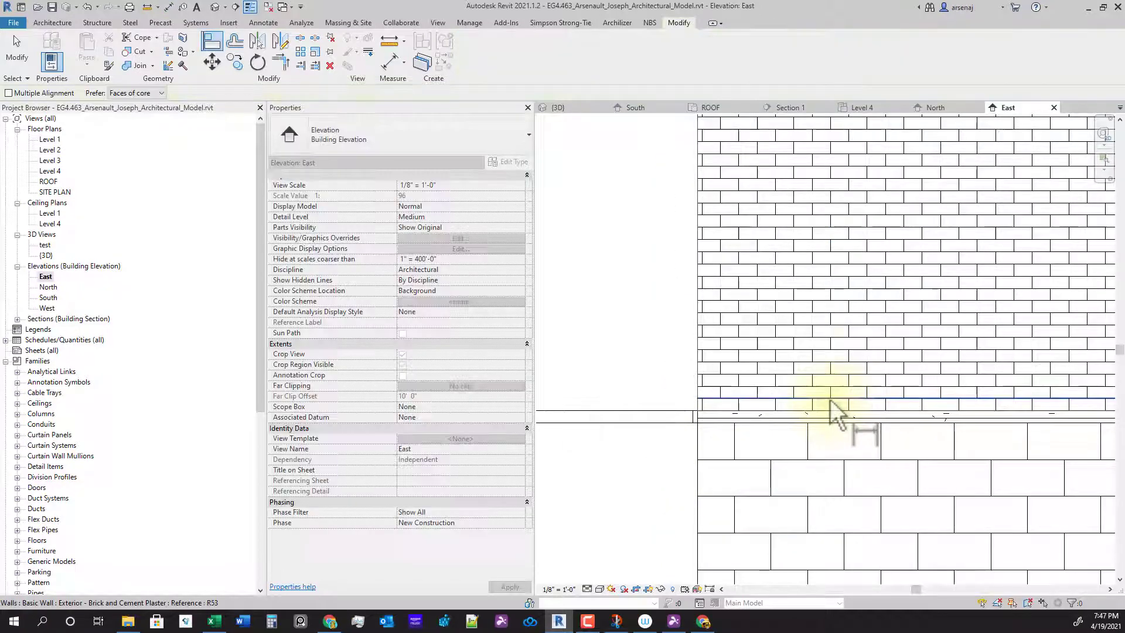
left_click(761, 356)
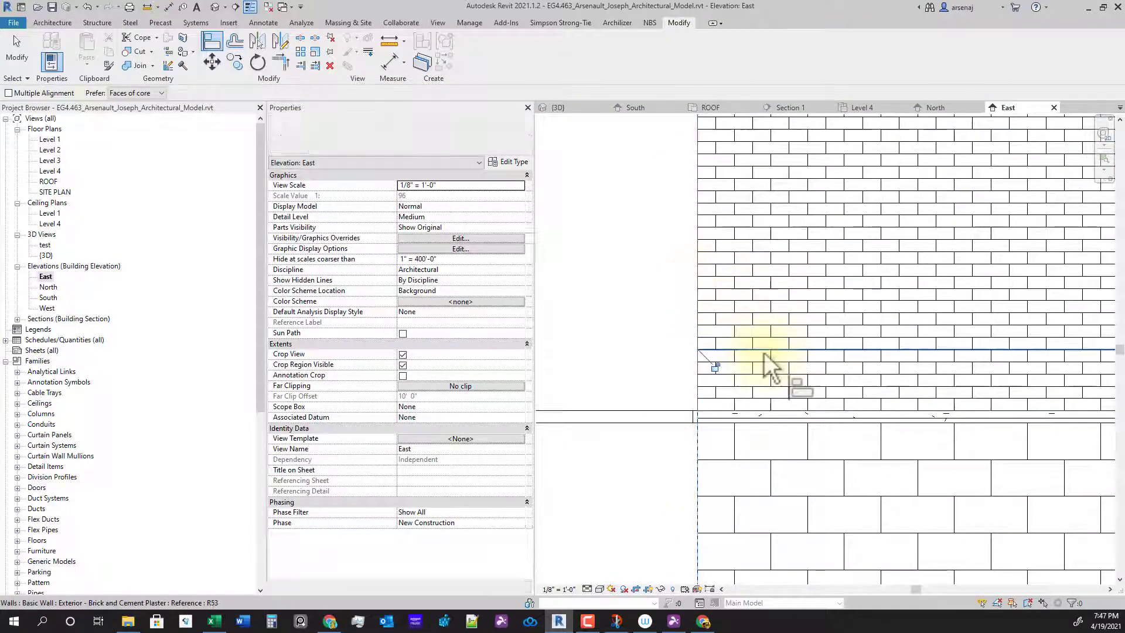
left_click(734, 518)
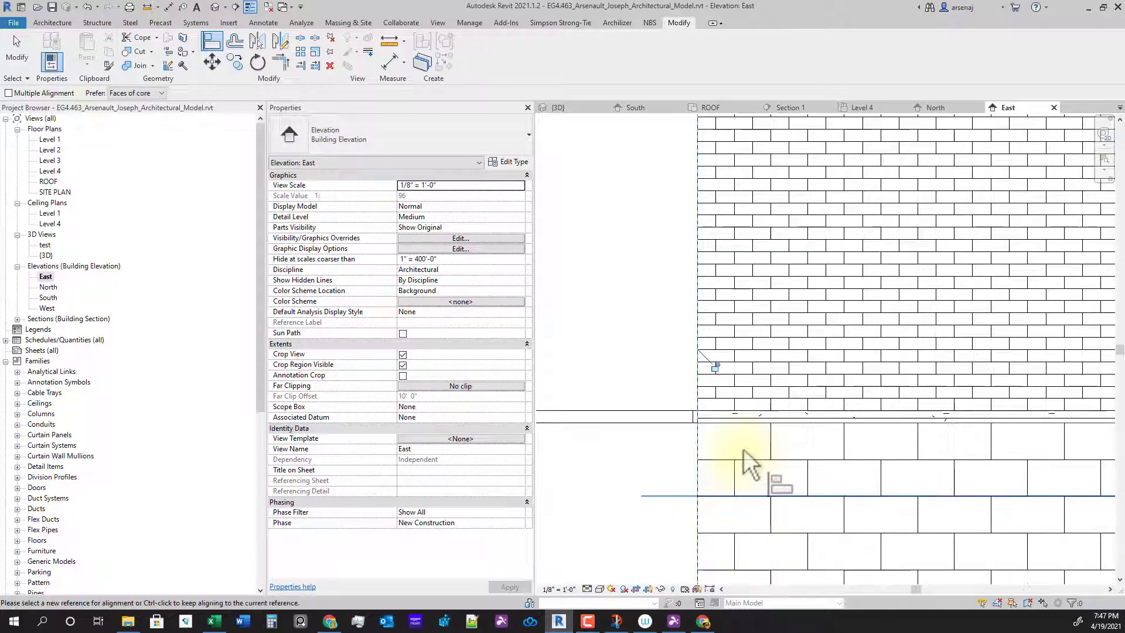
Check the brick and CMU joints against the right corner pilaster in the East elevation
scroll(784, 456, "down", 6)
mouse_move(873, 439)
middle_mouse_down()
mouse_move(855, 499)
mouse_move(916, 452)
mouse_move(829, 477)
middle_mouse_up()
scroll(957, 434, "up", 5)
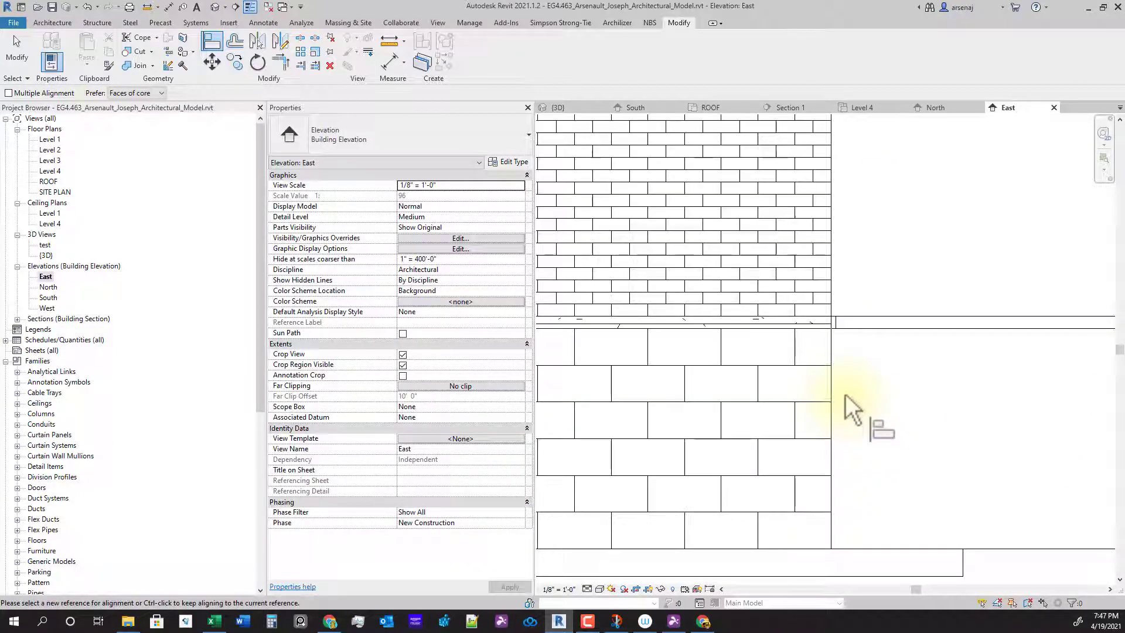
scroll(846, 393, "down", 5)
scroll(919, 439, "down", 2)
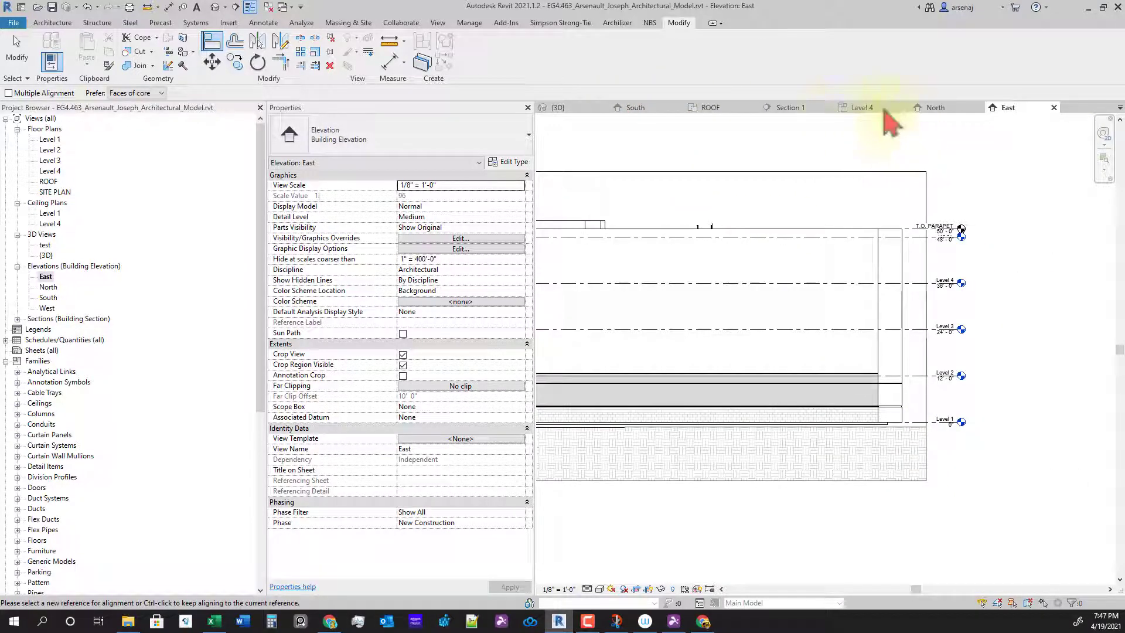
Close all other open views, including the East elevation, so that only the {3D} view stays open
left_click(581, 108)
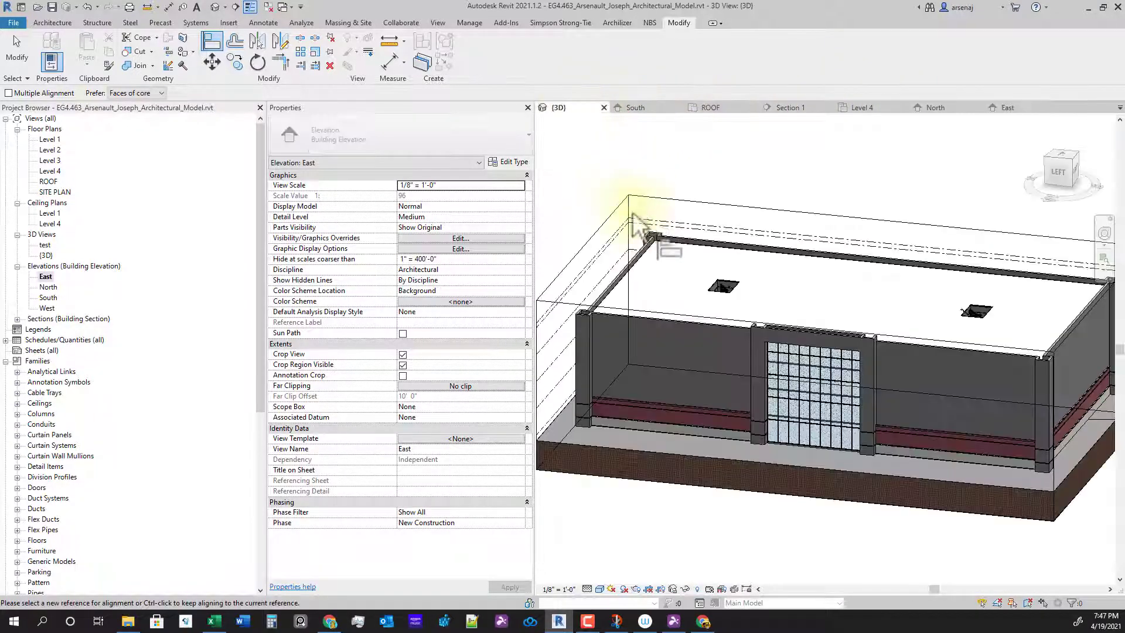
left_click(640, 110)
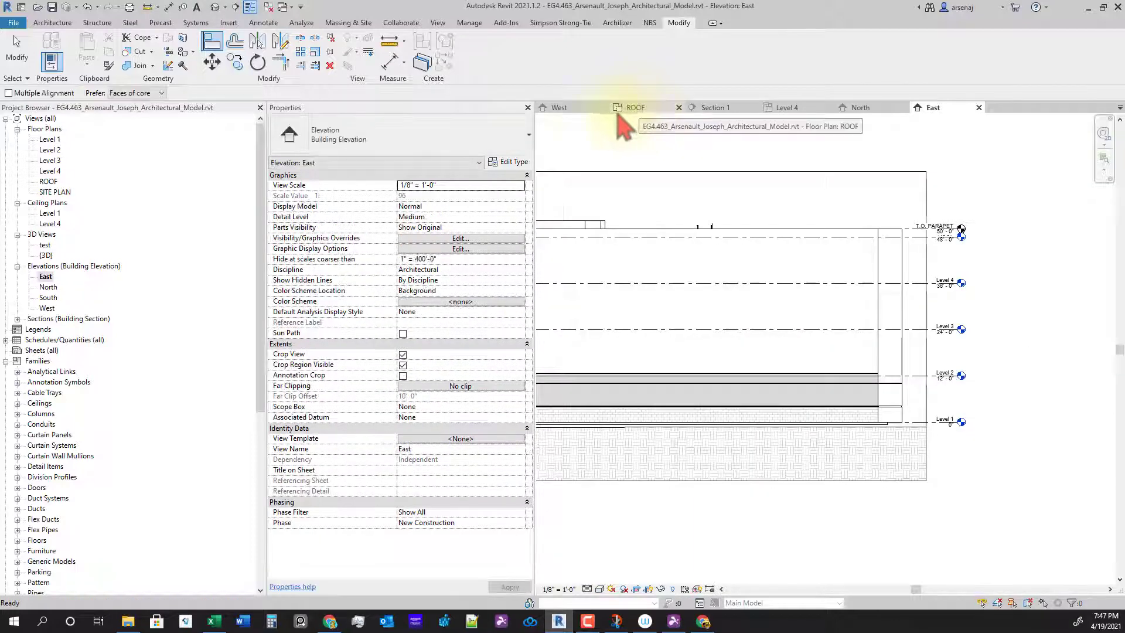
middle_click(588, 112)
middle_click(588, 111)
middle_click(588, 111)
middle_click(587, 111)
middle_click(588, 111)
key("a")
key("l")
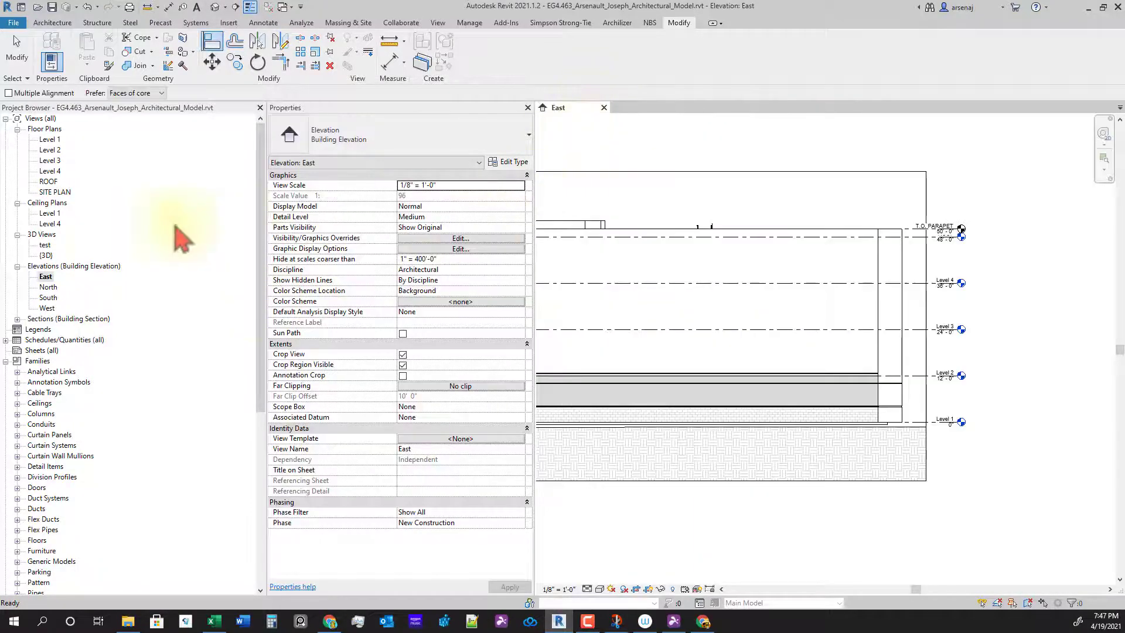
double_click(46, 256)
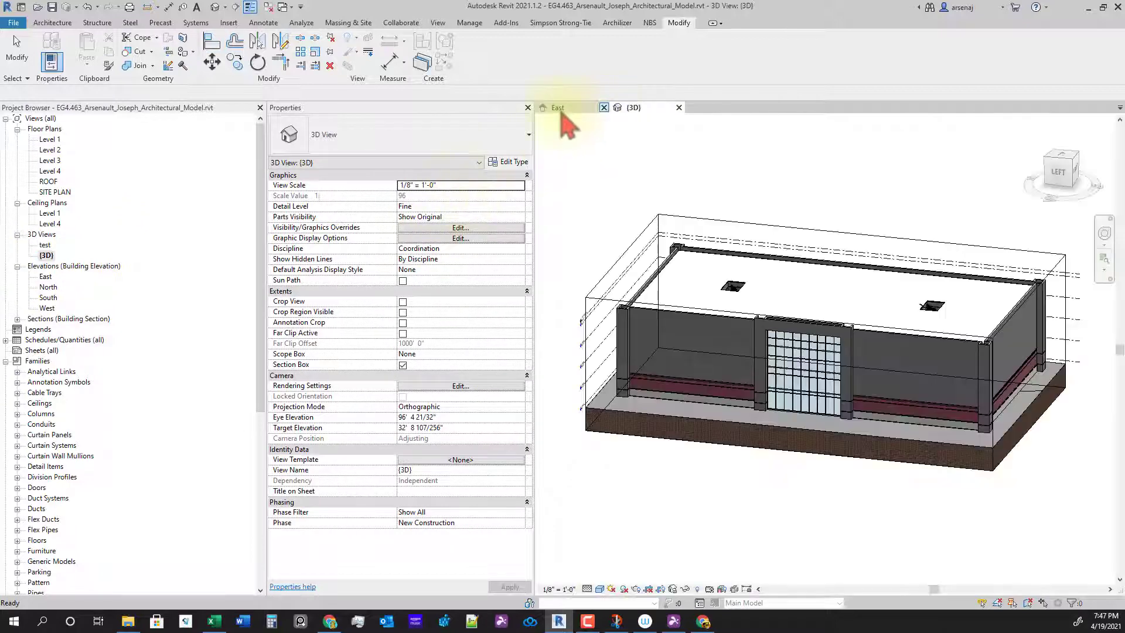
middle_click(583, 114)
Examine the reveals and masonry bands at the corner and entrance pilasters around the storefront in the 3D view
middle_click_drag(756, 376, 915, 485, "shift")
scroll(811, 412, "up", 5)
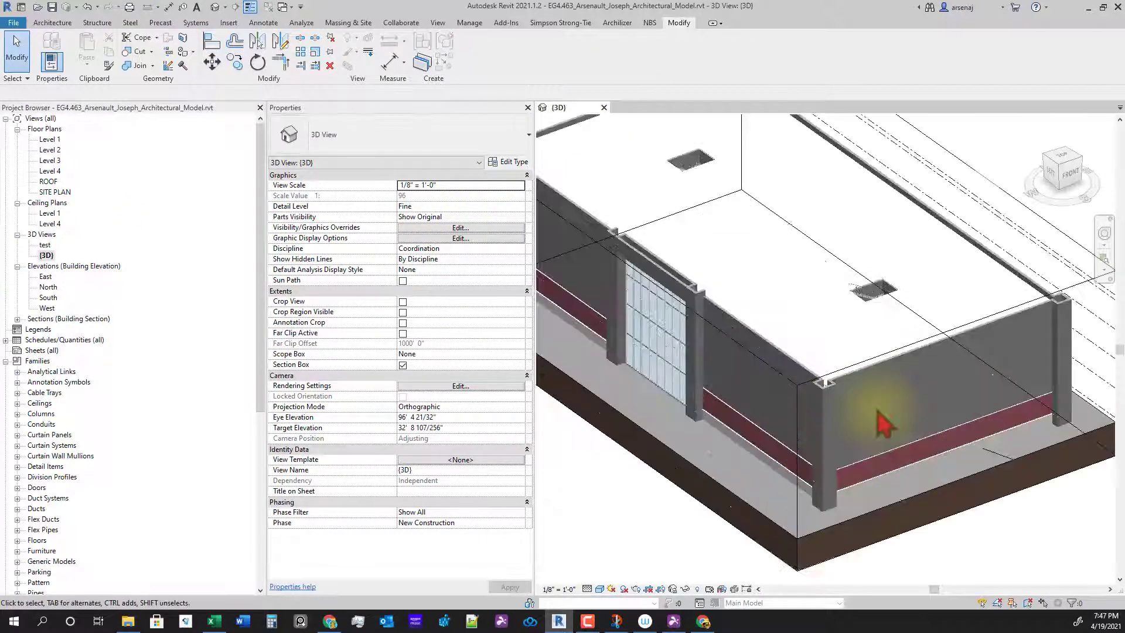
scroll(879, 473, "down", 4)
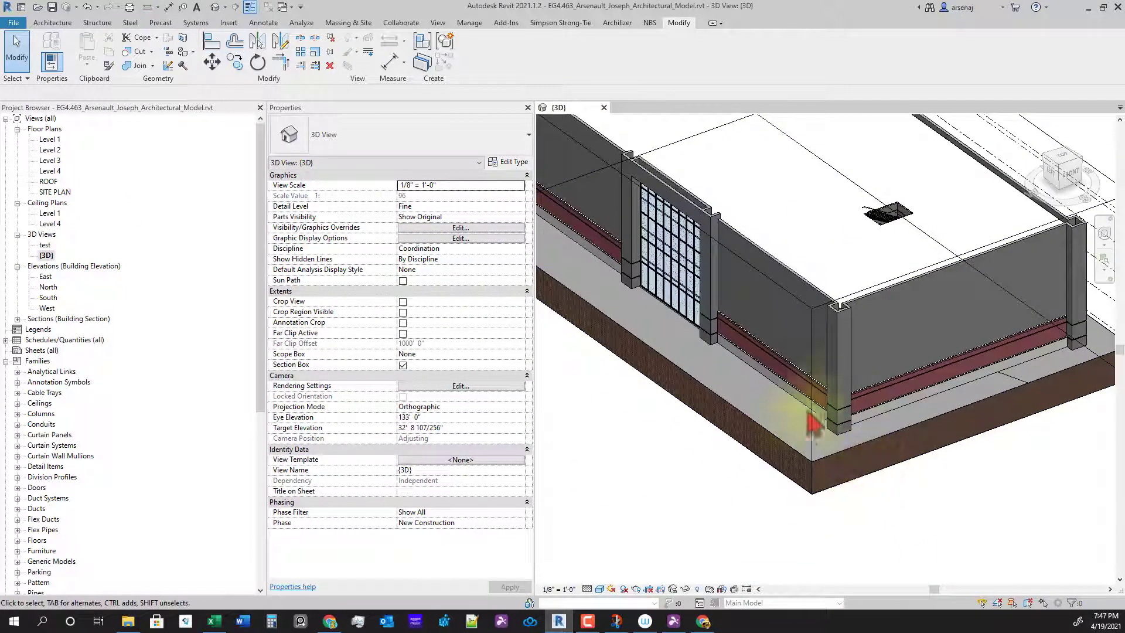
middle_click_drag(1076, 309, 929, 490, "shift")
scroll(829, 427, "up", 2)
scroll(762, 387, "up", 3)
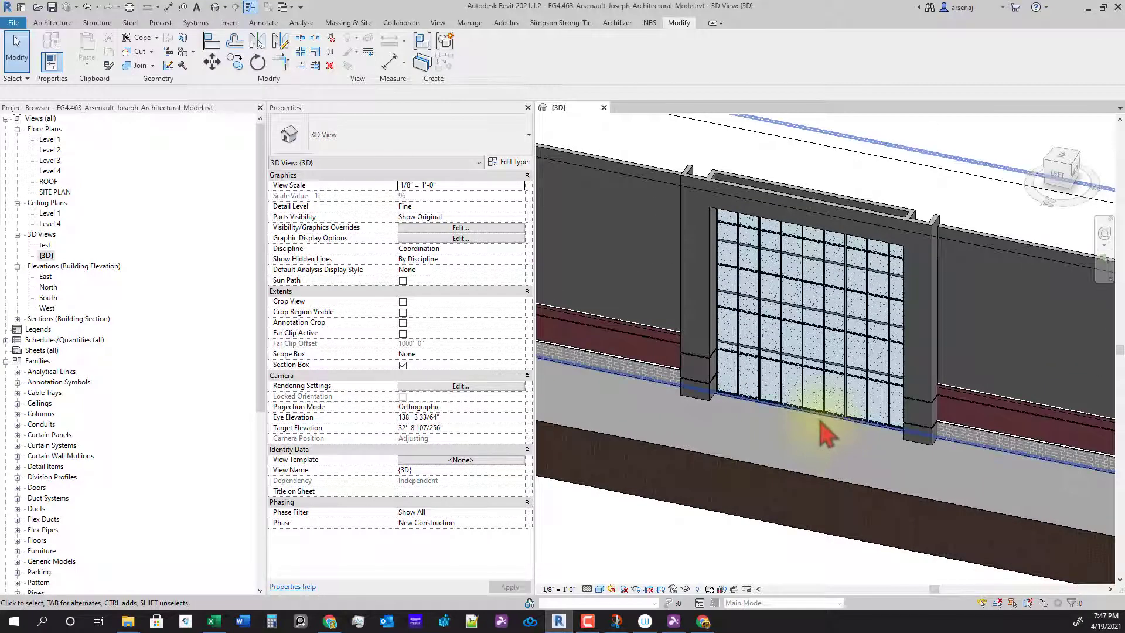
scroll(827, 436, "down", 2)
middle_click_drag(821, 445, 875, 320, "shift")
scroll(877, 320, "up", 2)
middle_click_drag(964, 364, 832, 470, "shift")
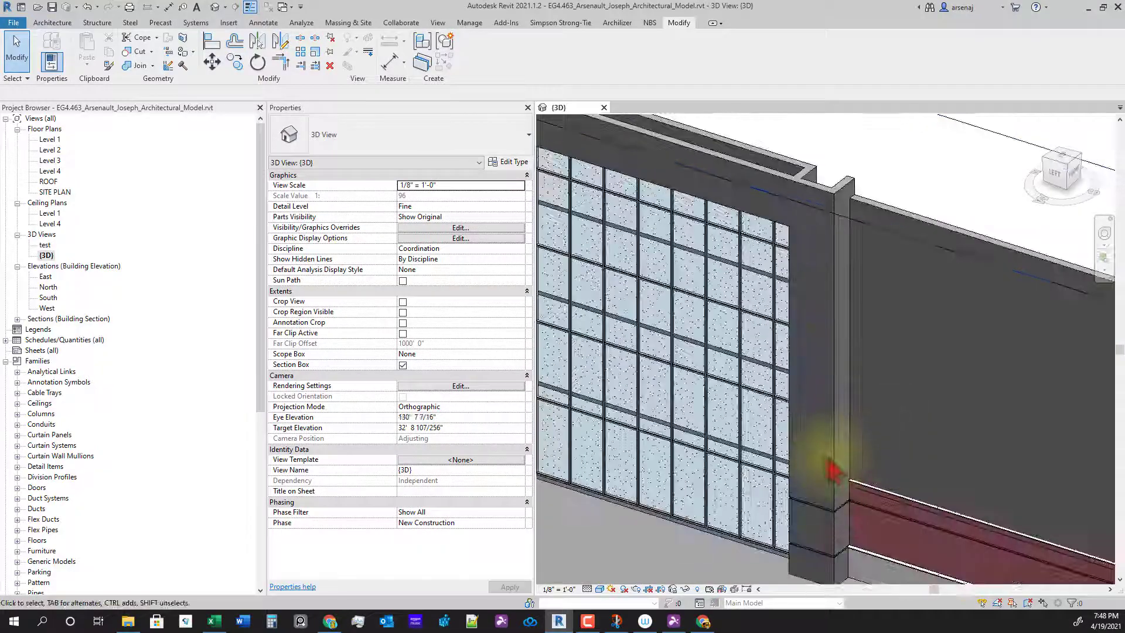
scroll(832, 470, "up", 1)
scroll(754, 384, "up", 1)
middle_click_drag(753, 385, 836, 371)
middle_click_drag(613, 334, 697, 325)
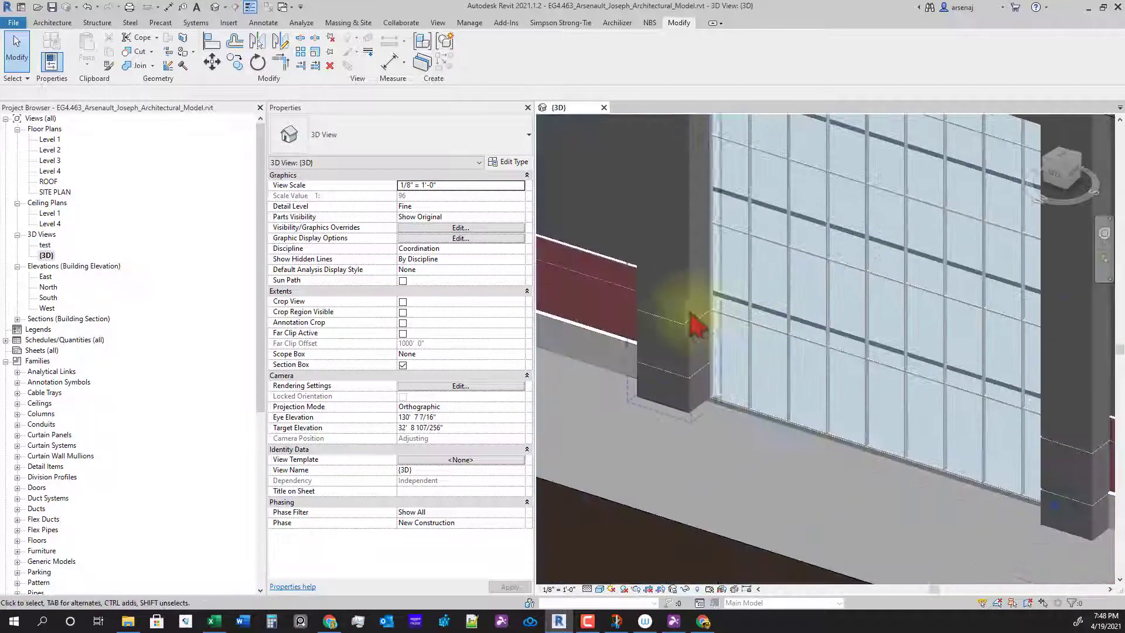
scroll(834, 434, "down", 2)
scroll(844, 432, "up", 2)
scroll(914, 478, "down", 3)
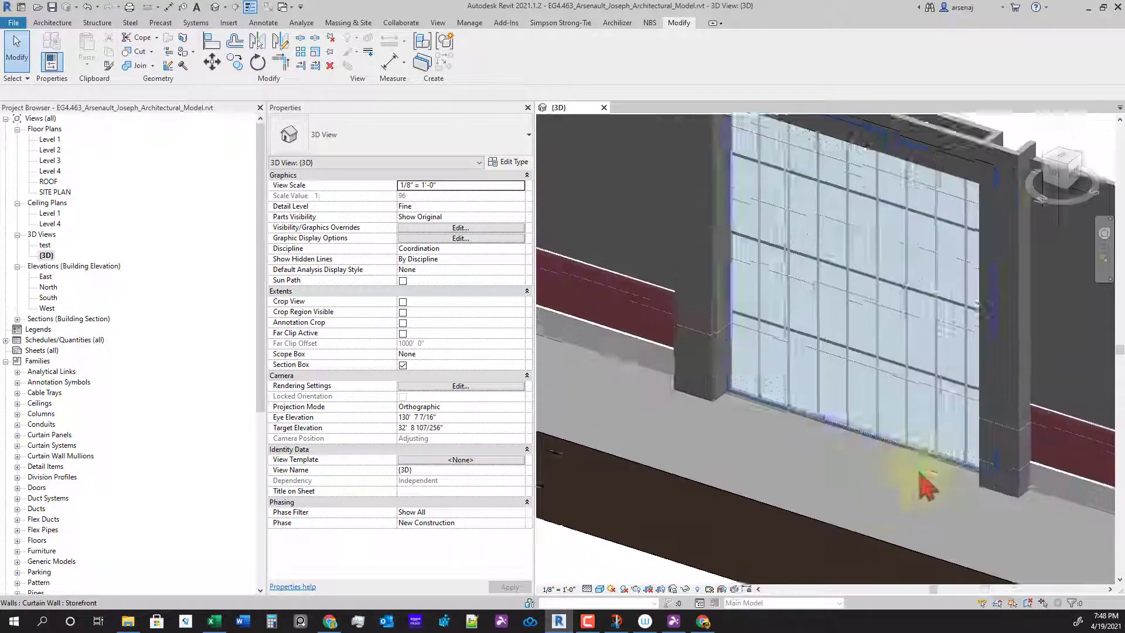
middle_click_drag(865, 491, 916, 455, "shift")
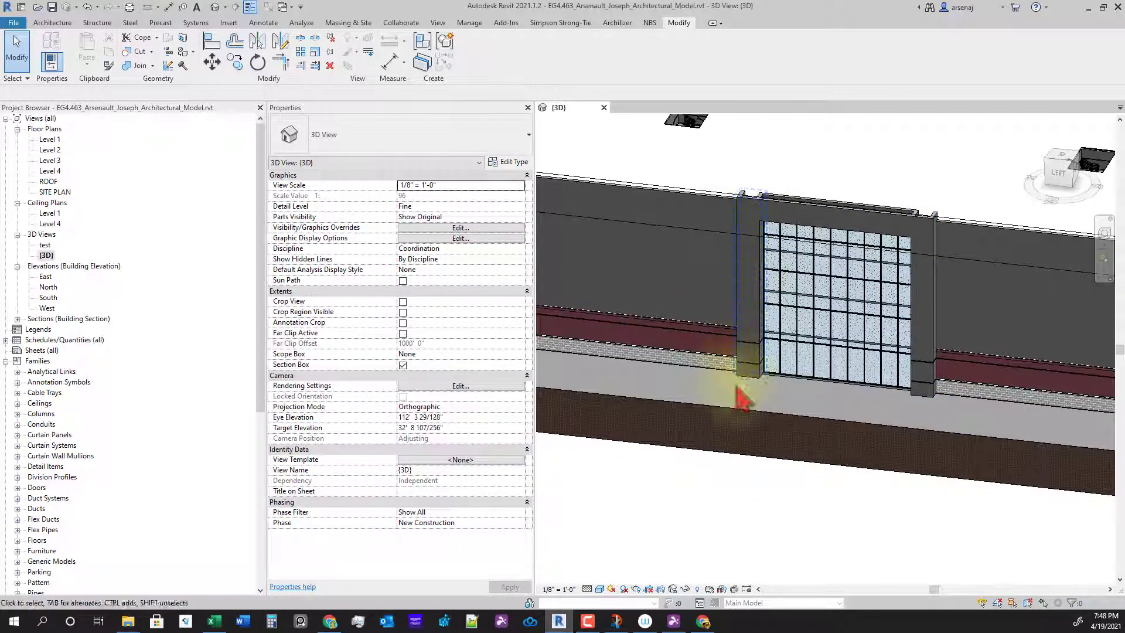
Inspect how the stacked wall's masonry bands meet the building's corner pilaster in the 3D view
scroll(750, 370, "down", 5)
middle_click_drag(829, 395, 780, 430, "shift")
scroll(774, 450, "up", 5)
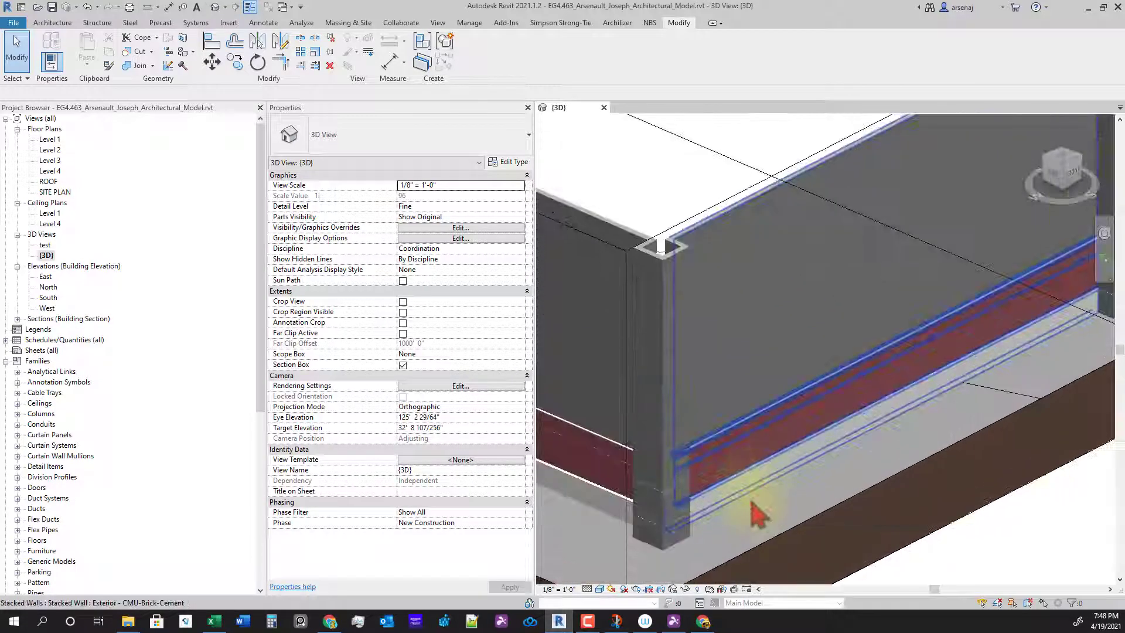
scroll(751, 505, "down", 2)
middle_click_drag(762, 537, 912, 495)
middle_click_drag(847, 340, 1026, 373, "shift")
scroll(1020, 375, "down", 2)
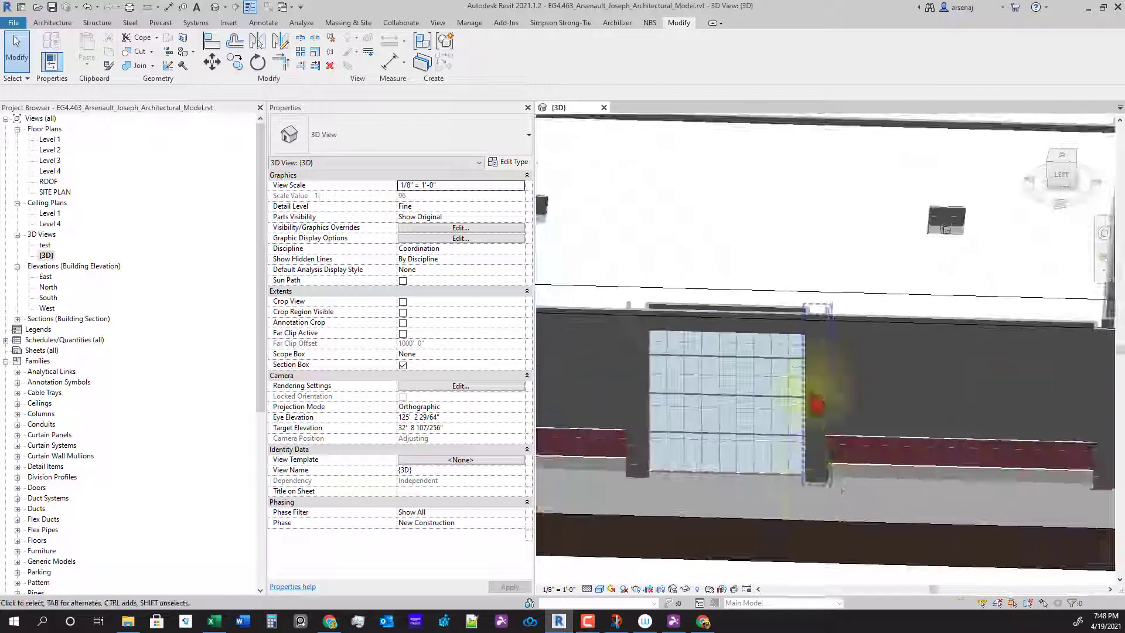
Examine the tops of the entrance pilasters and the parapet wall behind the storefront from above
scroll(817, 404, "up", 3)
middle_click_drag(820, 411, 863, 488, "shift")
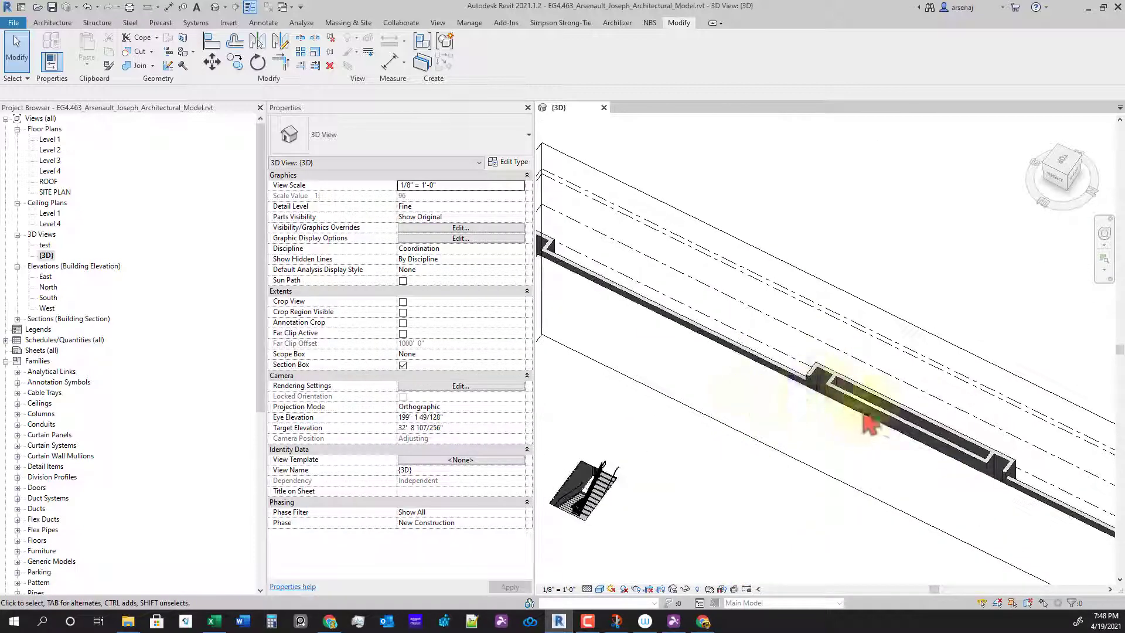
middle_click_drag(813, 431, 851, 445)
scroll(674, 322, "up", 3)
middle_click_drag(684, 332, 677, 353)
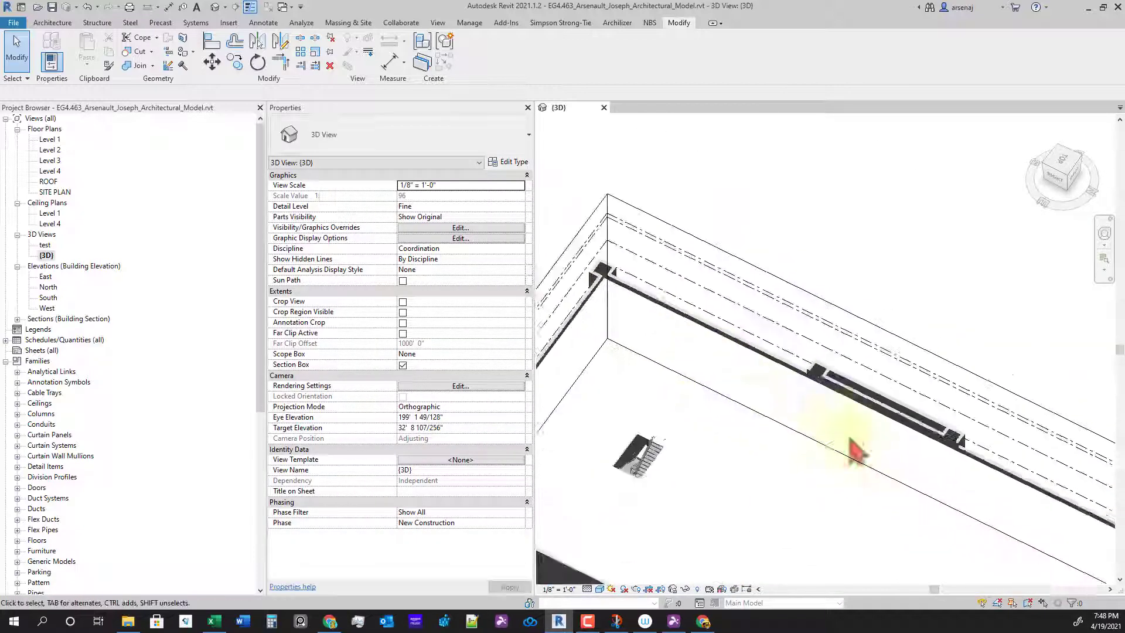
scroll(824, 404, "up", 2)
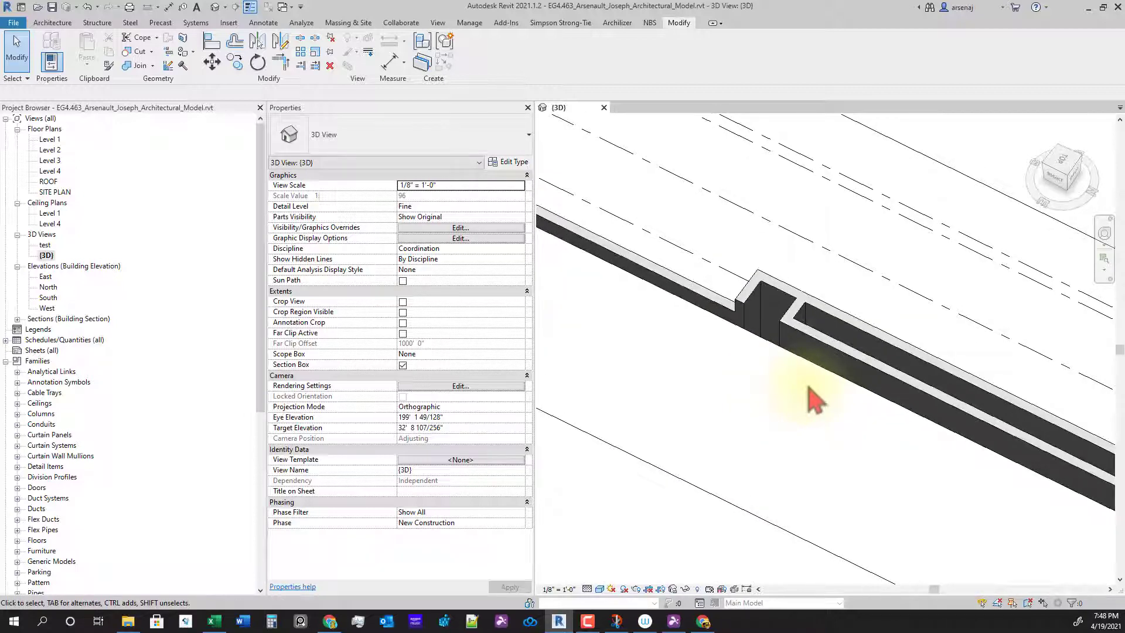
middle_click_drag(810, 388, 729, 384)
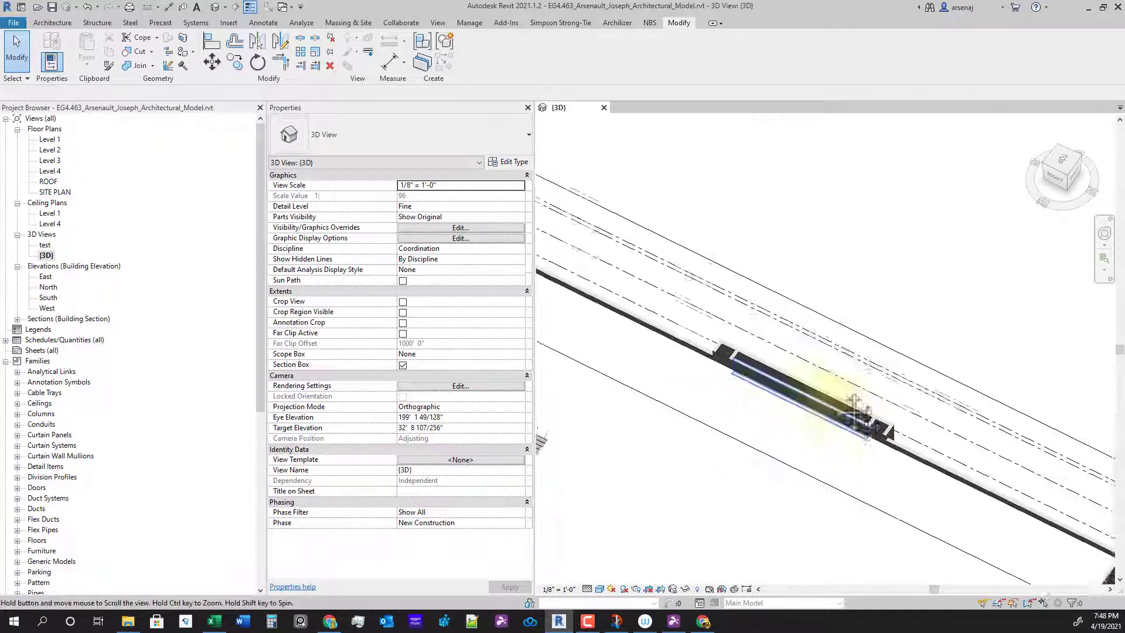
middle_click_drag(855, 409, 821, 341)
scroll(818, 409, "up", 3)
scroll(861, 450, "down", 4)
middle_click_drag(867, 505, 766, 420)
scroll(855, 398, "down", 2)
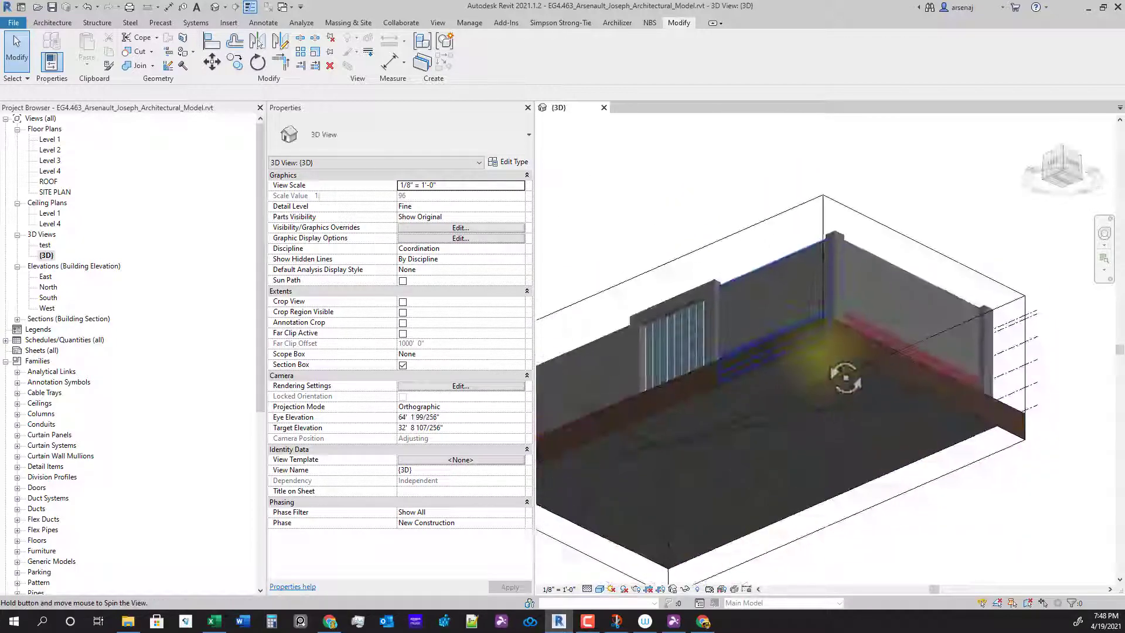